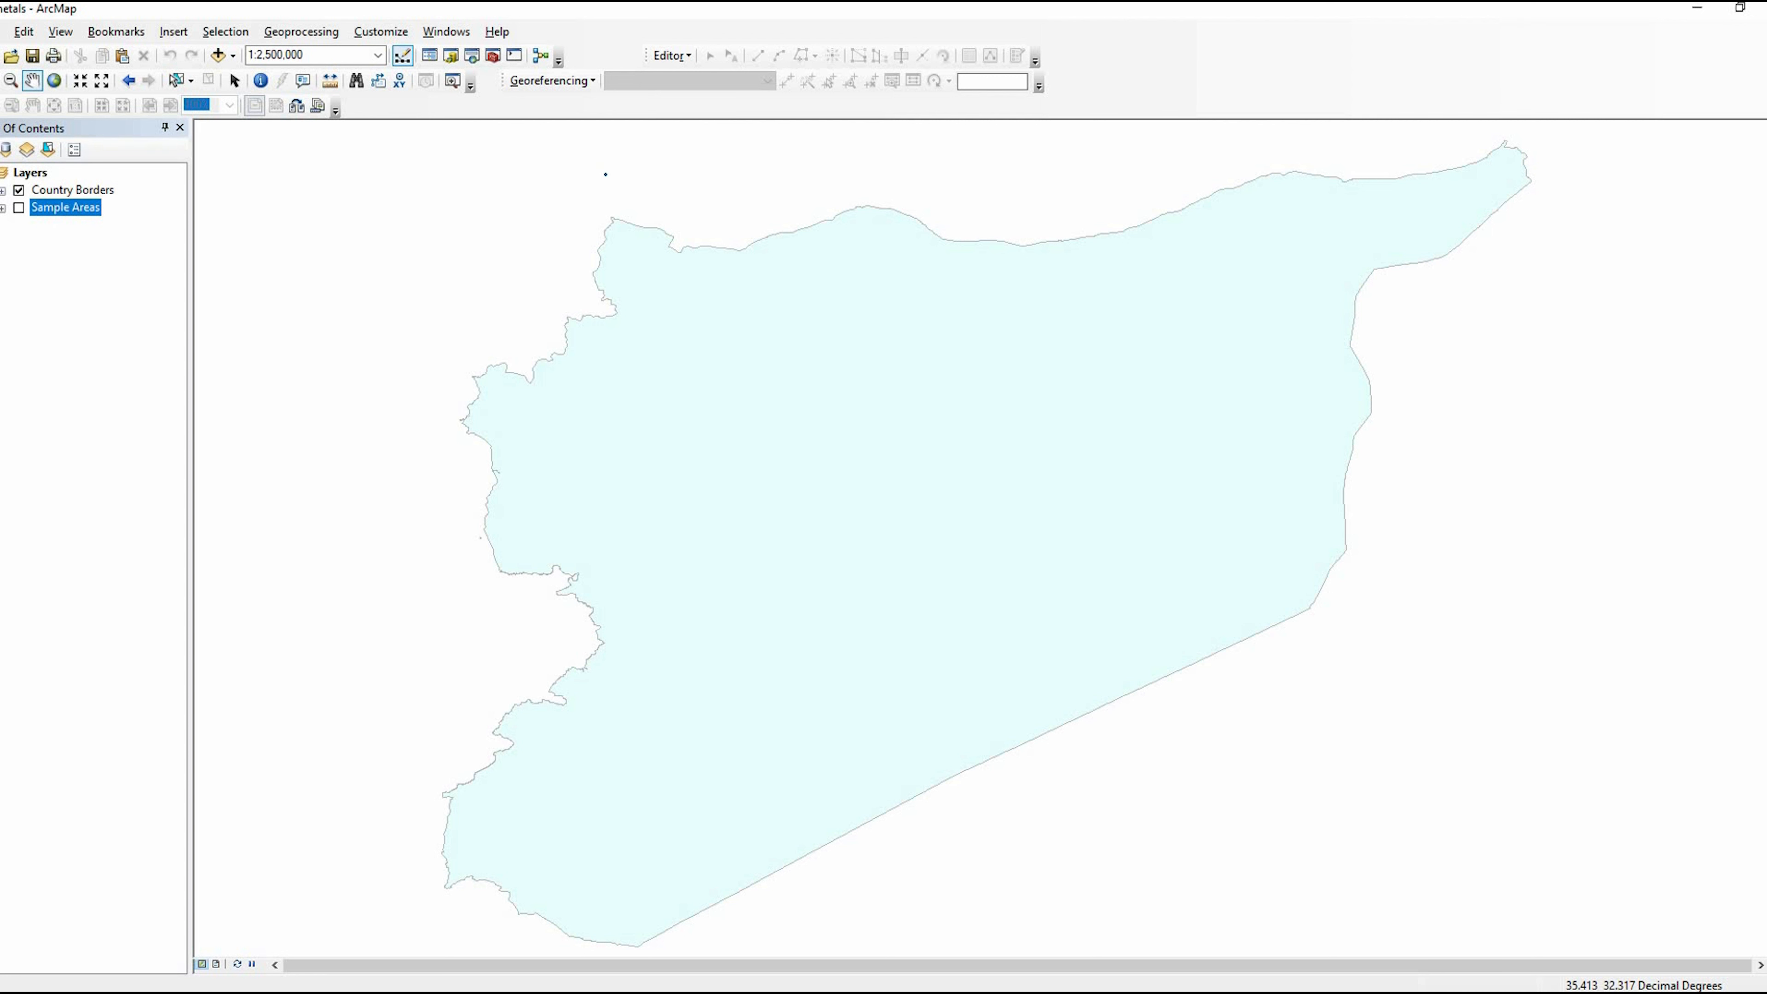
mouse_move(929, 237)
mouse_down()
mouse_move(624, 162)
mouse_move(711, 534)
mouse_move(695, 164)
mouse_move(474, 458)
mouse_up()
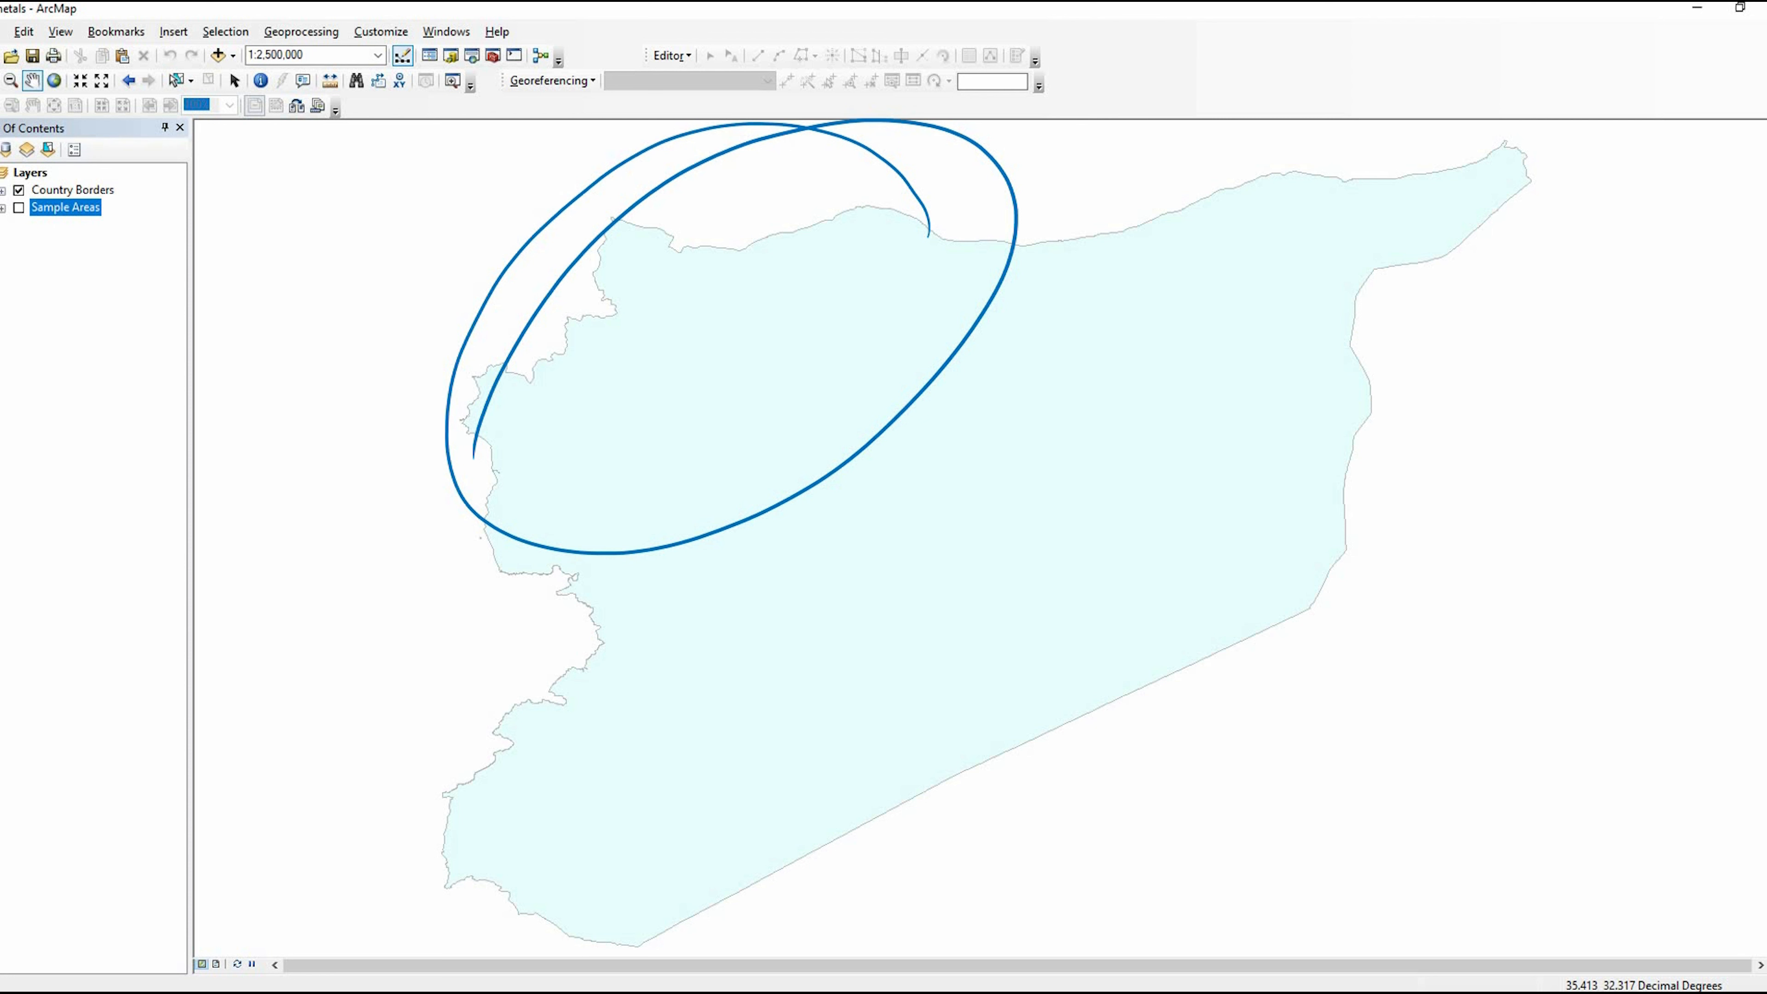
key(Right)
mouse_move(963, 226)
mouse_down()
mouse_move(783, 129)
mouse_move(755, 448)
mouse_move(984, 172)
mouse_up()
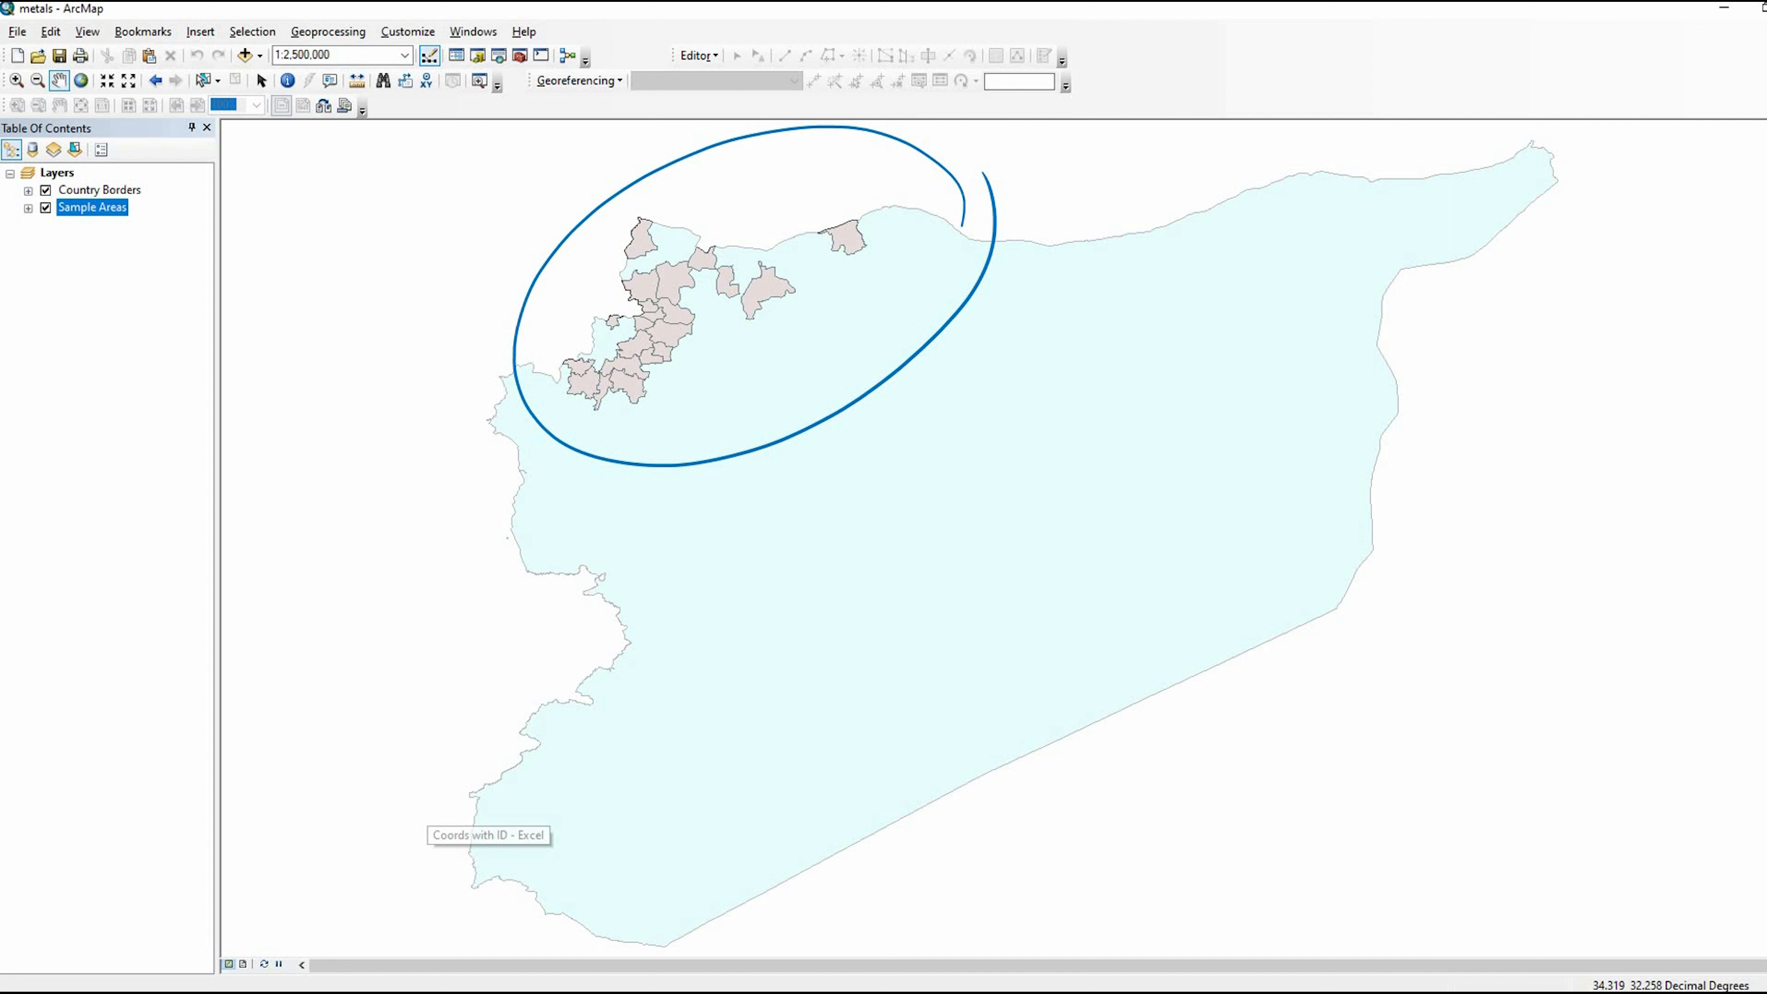
mouse_move(152, 183)
mouse_down()
mouse_move(201, 160)
mouse_move(198, 191)
mouse_up()
mouse_move(40, 232)
mouse_down()
mouse_move(115, 219)
mouse_move(28, 245)
mouse_up()
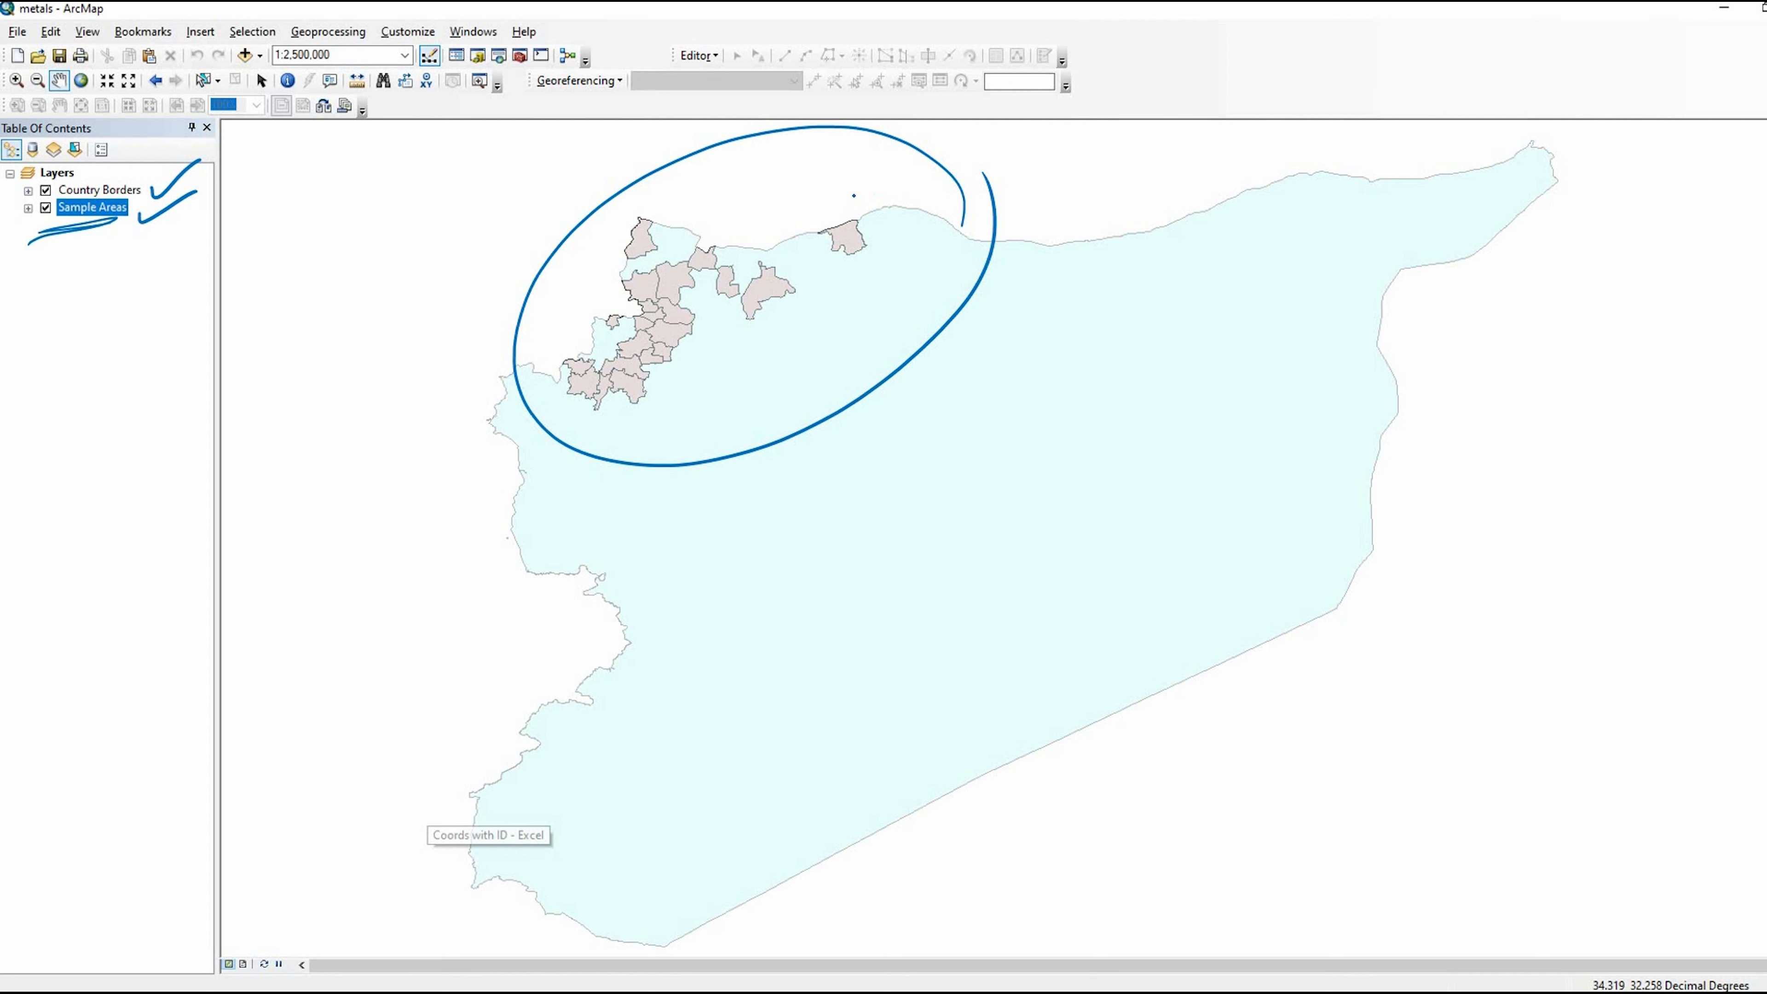
mouse_move(867, 162)
mouse_down()
mouse_move(868, 202)
mouse_move(768, 245)
mouse_up()
drag(756, 234, 781, 236)
drag(672, 179, 642, 211)
drag(641, 195, 673, 203)
mouse_move(522, 443)
mouse_down()
mouse_move(561, 403)
mouse_move(551, 432)
mouse_up()
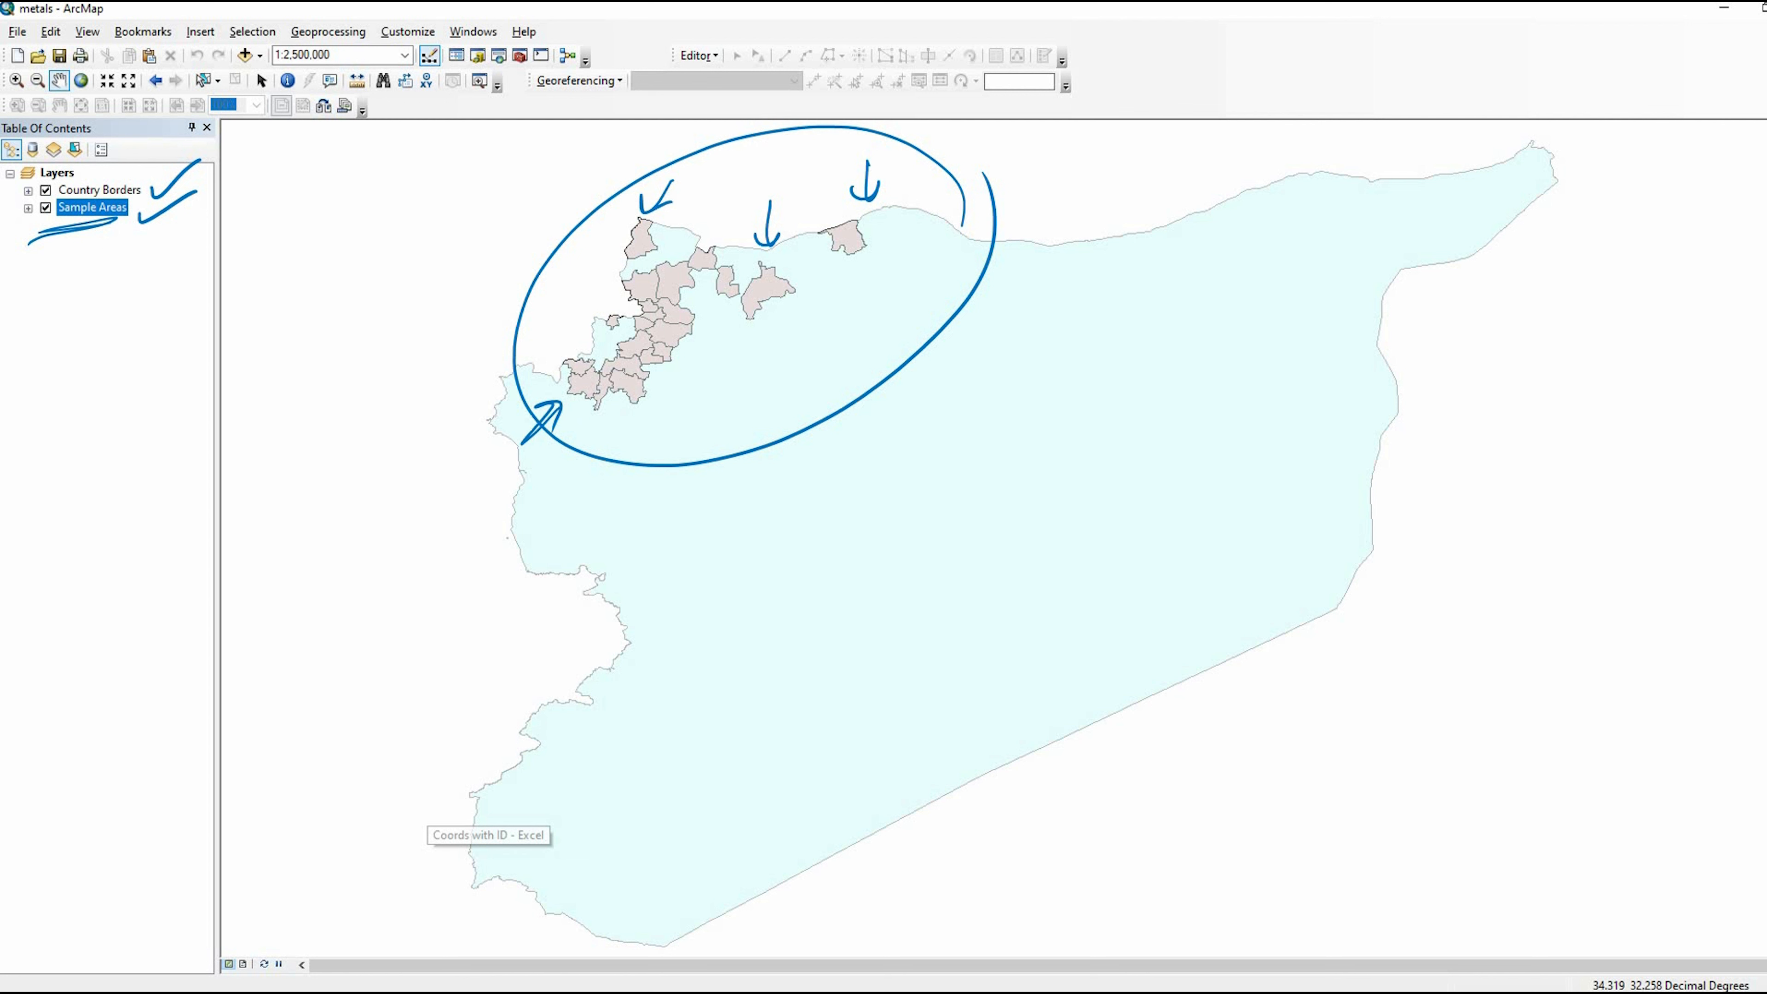
key(Right)
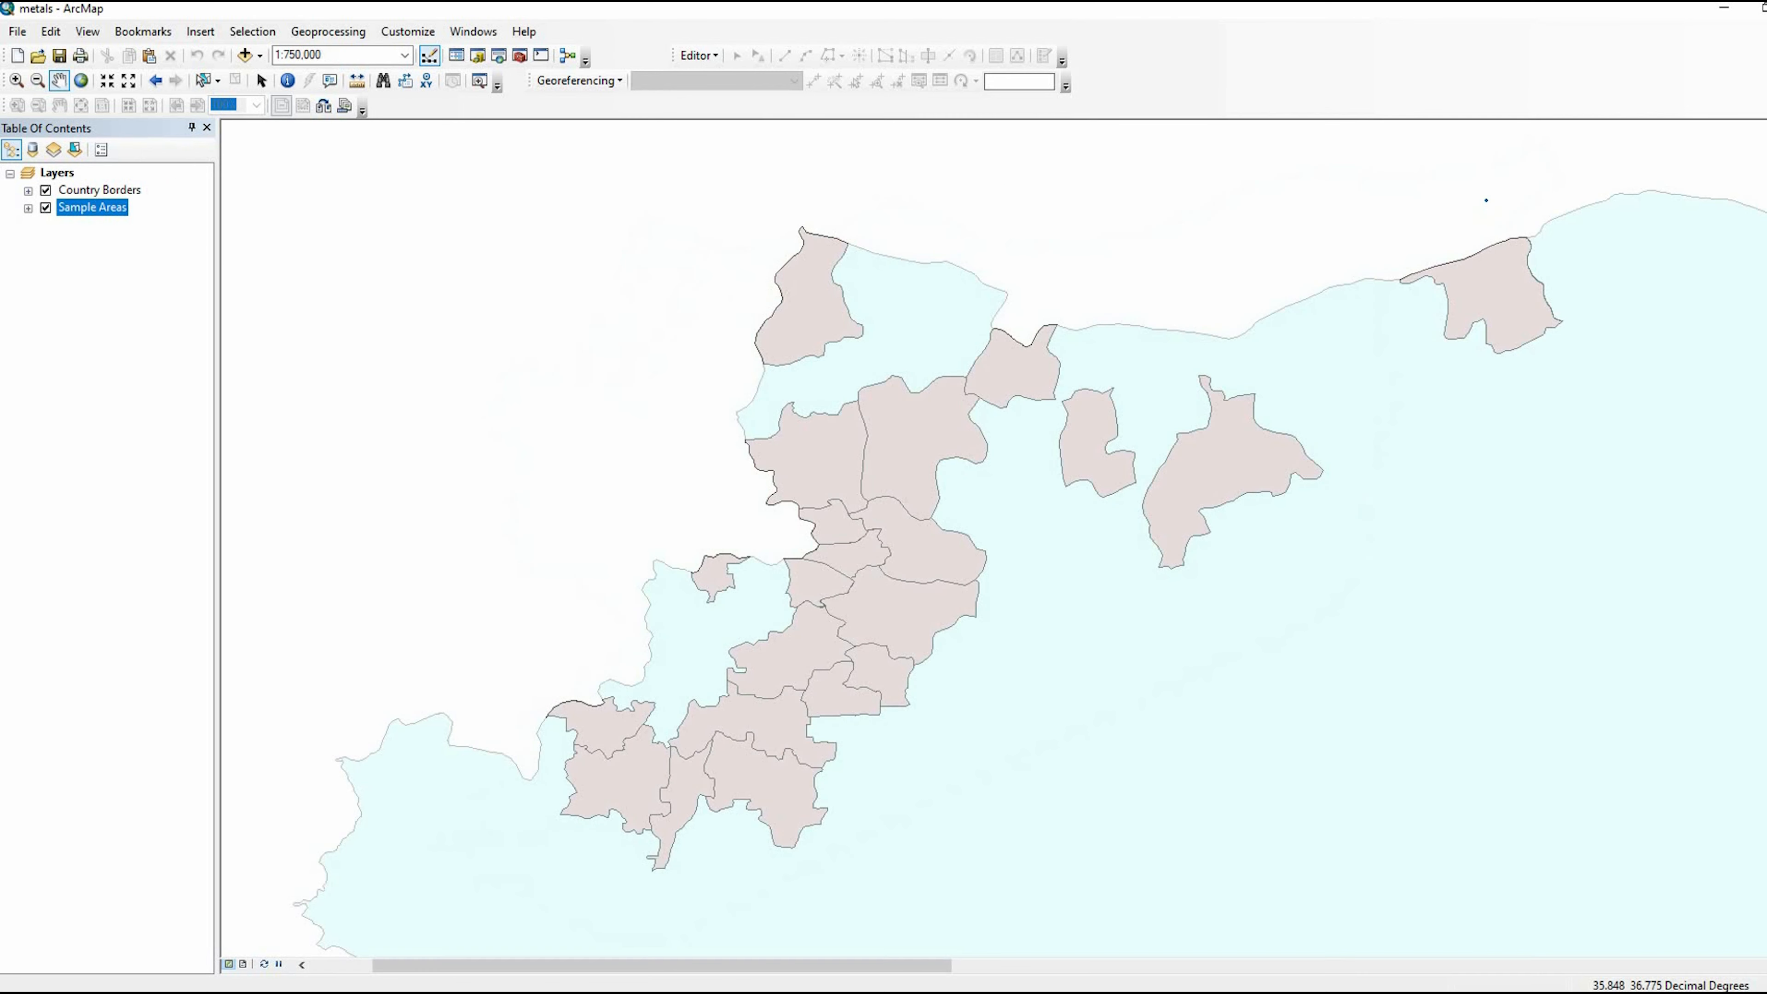
mouse_move(1481, 164)
mouse_down()
mouse_move(1481, 207)
mouse_move(1498, 197)
mouse_up()
drag(1462, 208, 1485, 218)
drag(1309, 41, 1335, 78)
drag(1352, 32, 1350, 66)
drag(1367, 7, 1395, 8)
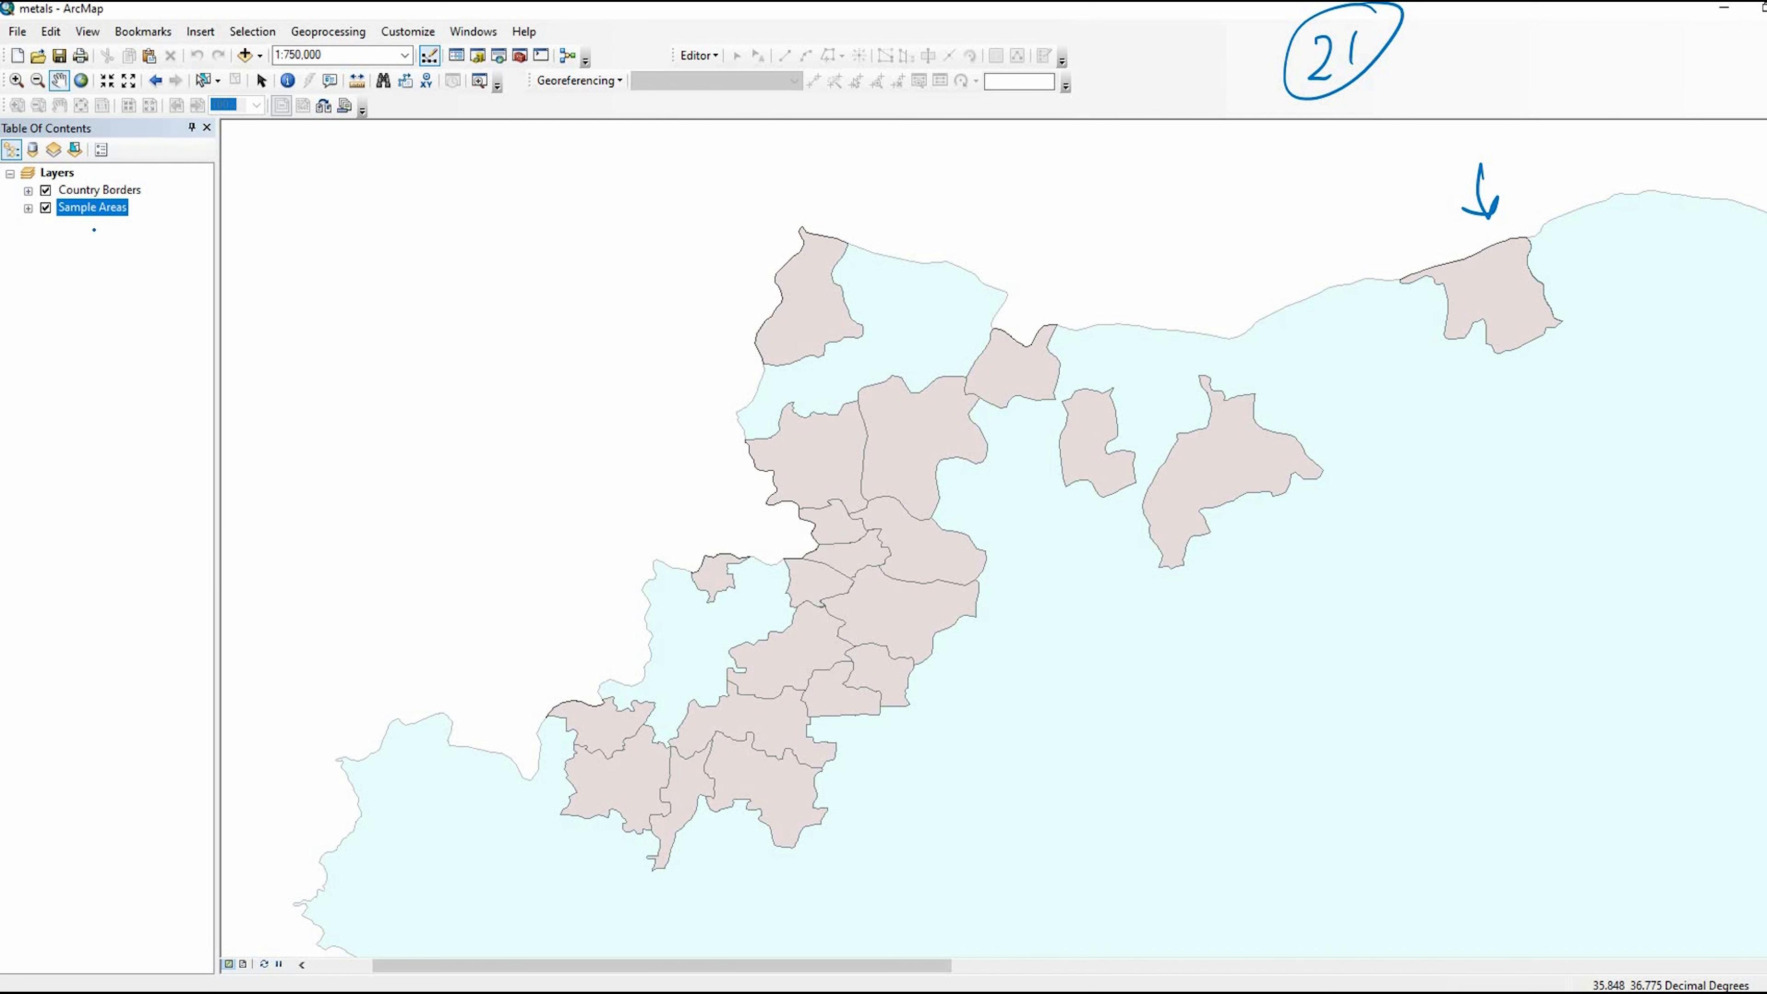
drag(148, 219, 34, 247)
right_click(119, 208)
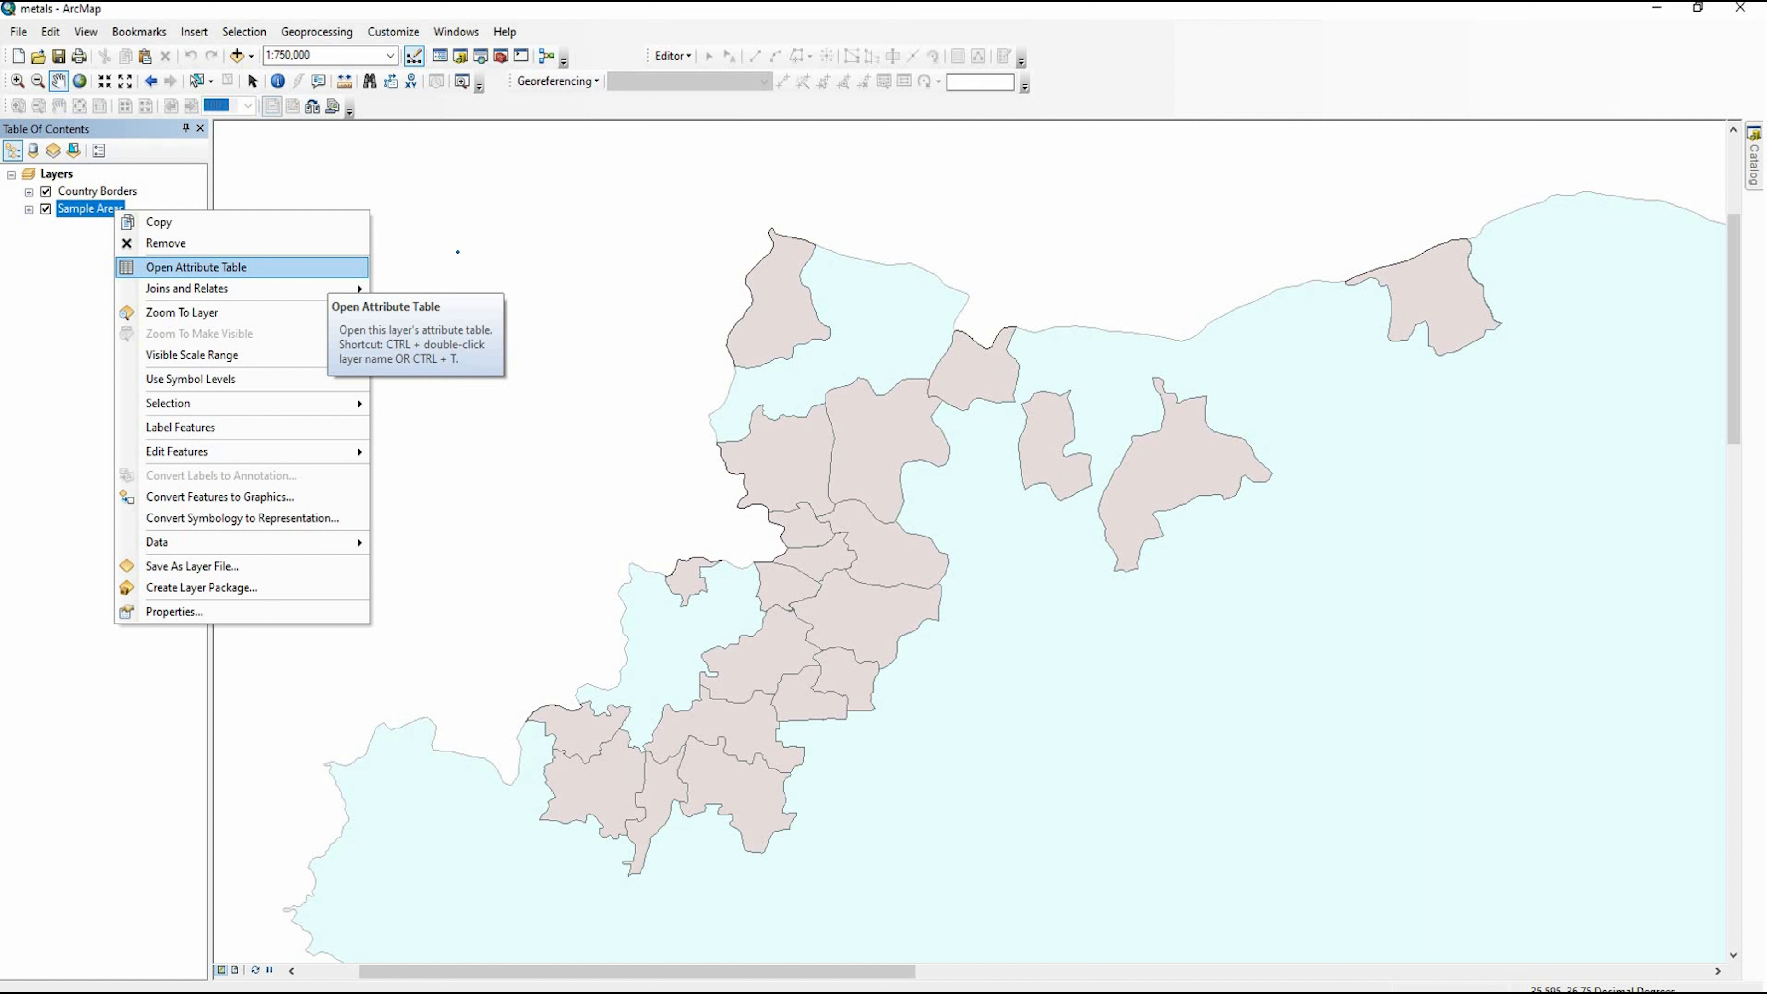
drag(394, 266, 468, 260)
mouse_move(388, 264)
mouse_down()
mouse_move(408, 248)
mouse_move(422, 279)
mouse_up()
drag(700, 221, 714, 233)
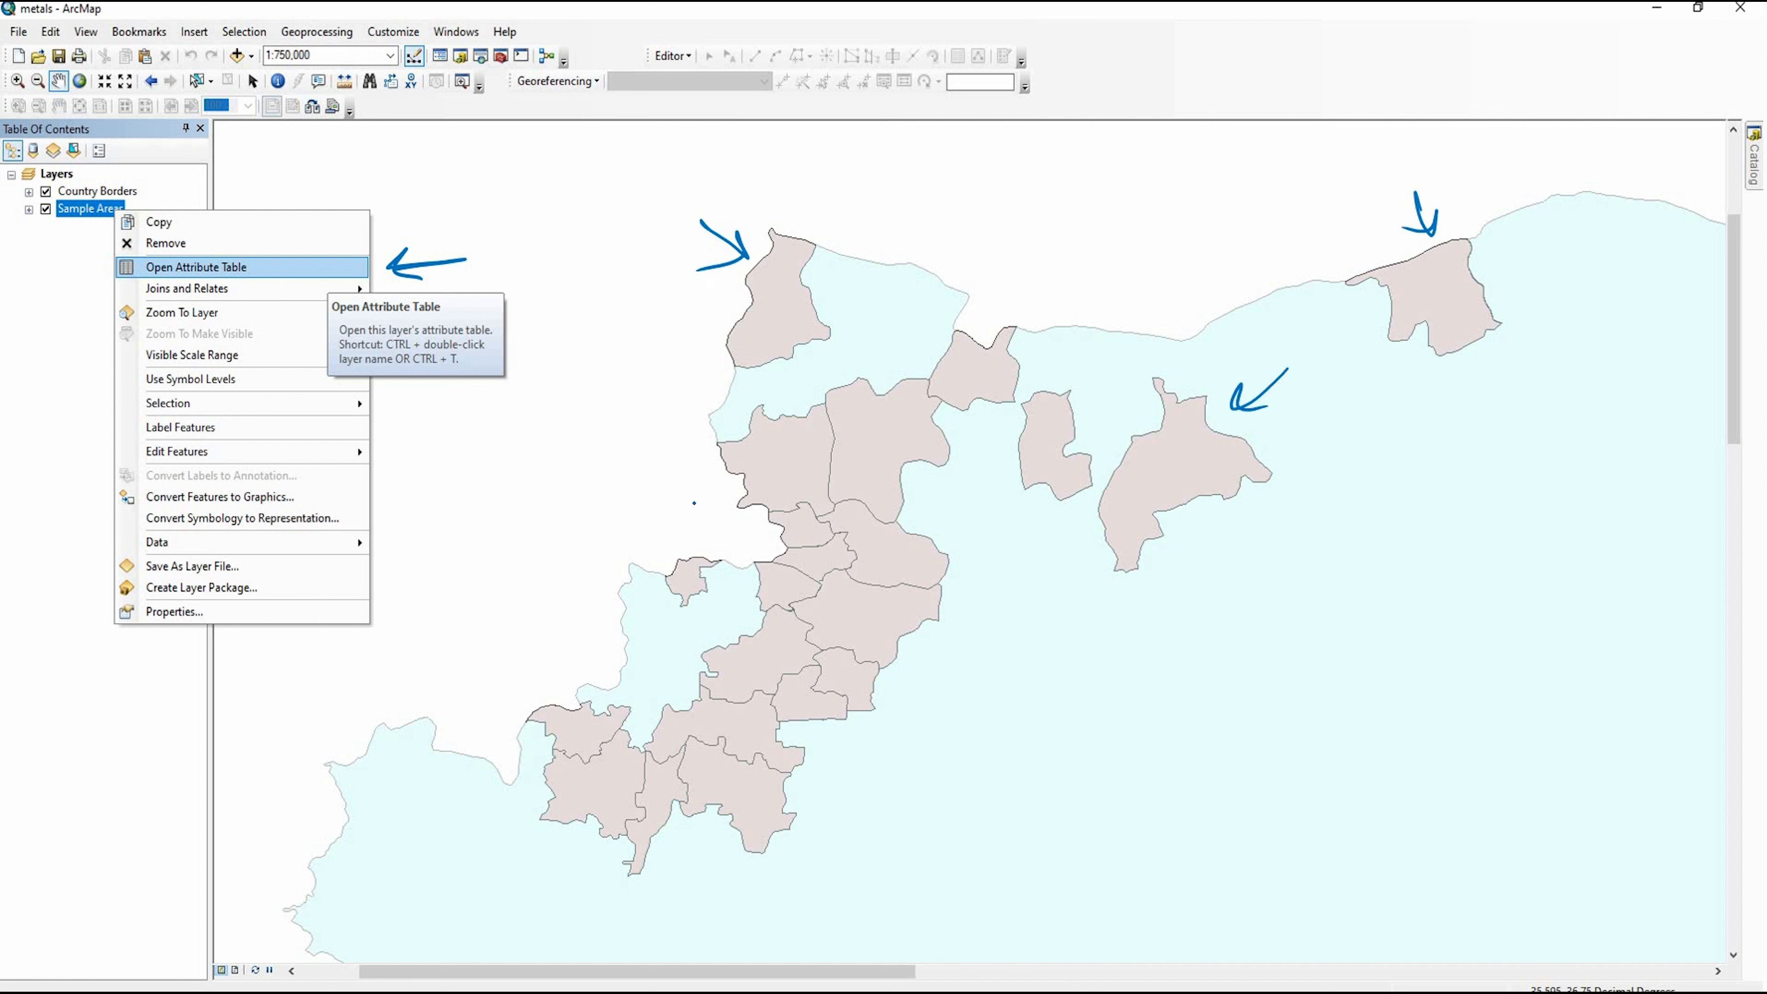
mouse_move(652, 446)
mouse_down()
mouse_move(716, 455)
mouse_move(716, 501)
mouse_up()
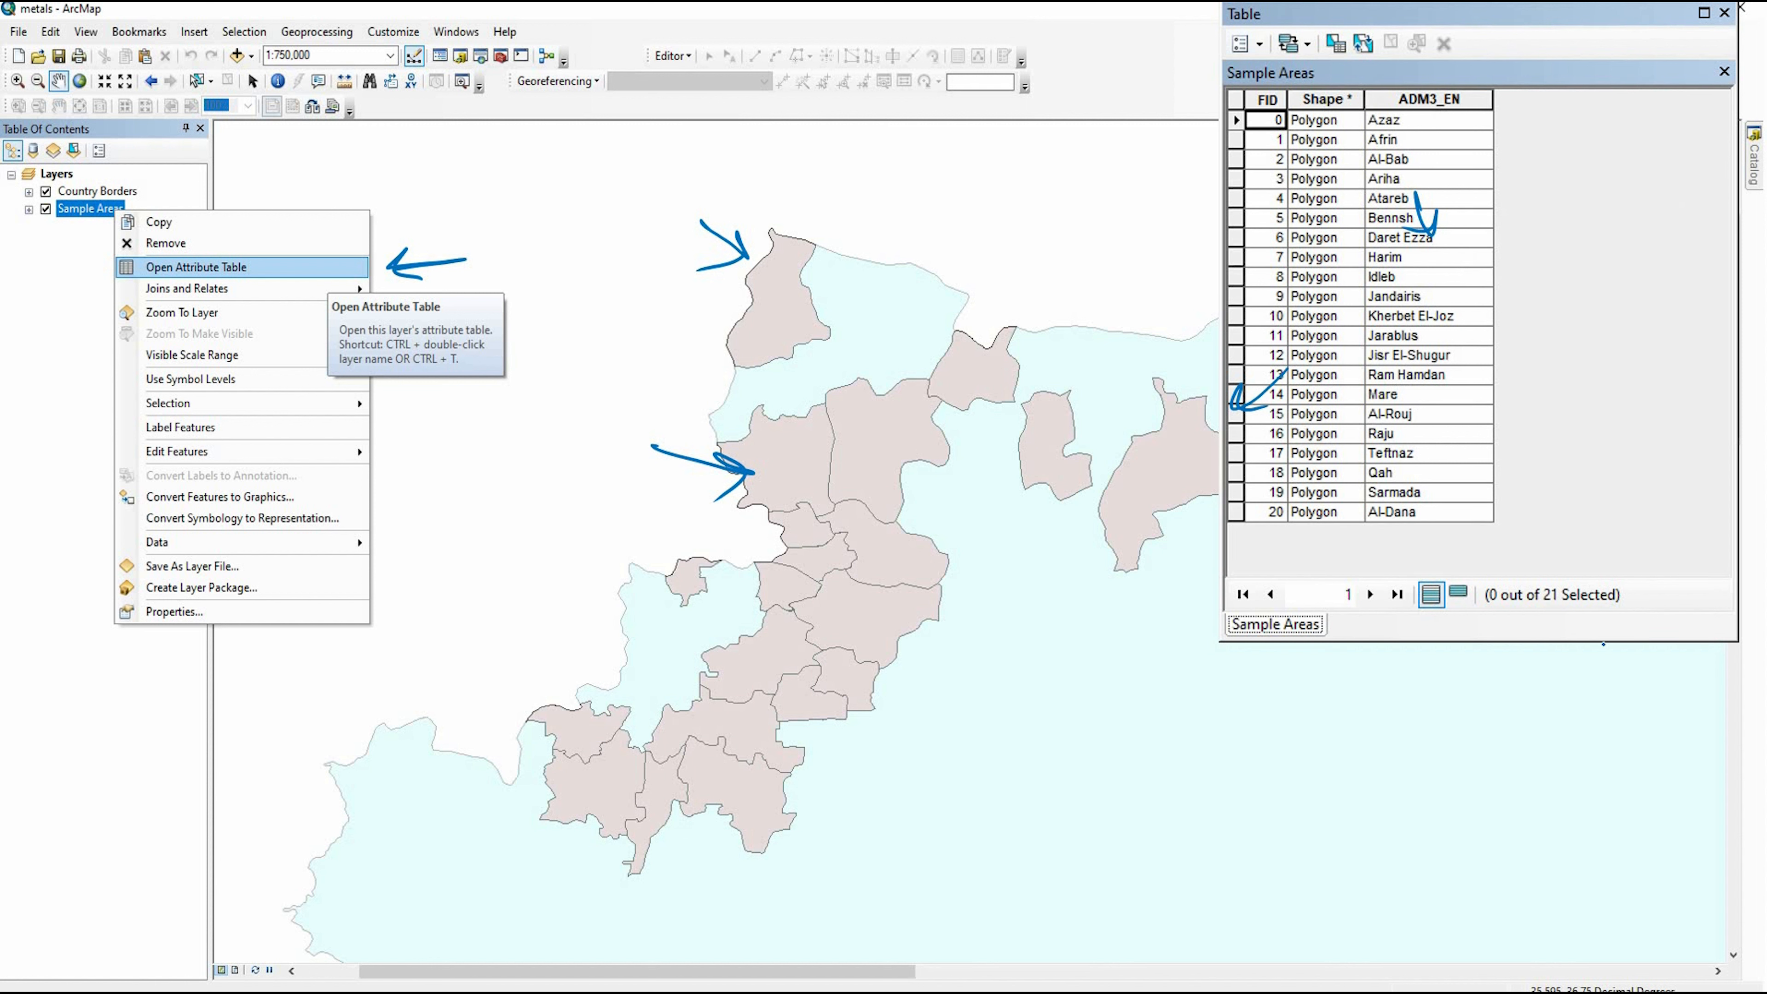
drag(1506, 798, 1533, 724)
drag(1484, 800, 1509, 715)
mouse_move(1514, 699)
mouse_down()
mouse_move(1456, 755)
mouse_move(1589, 745)
mouse_up()
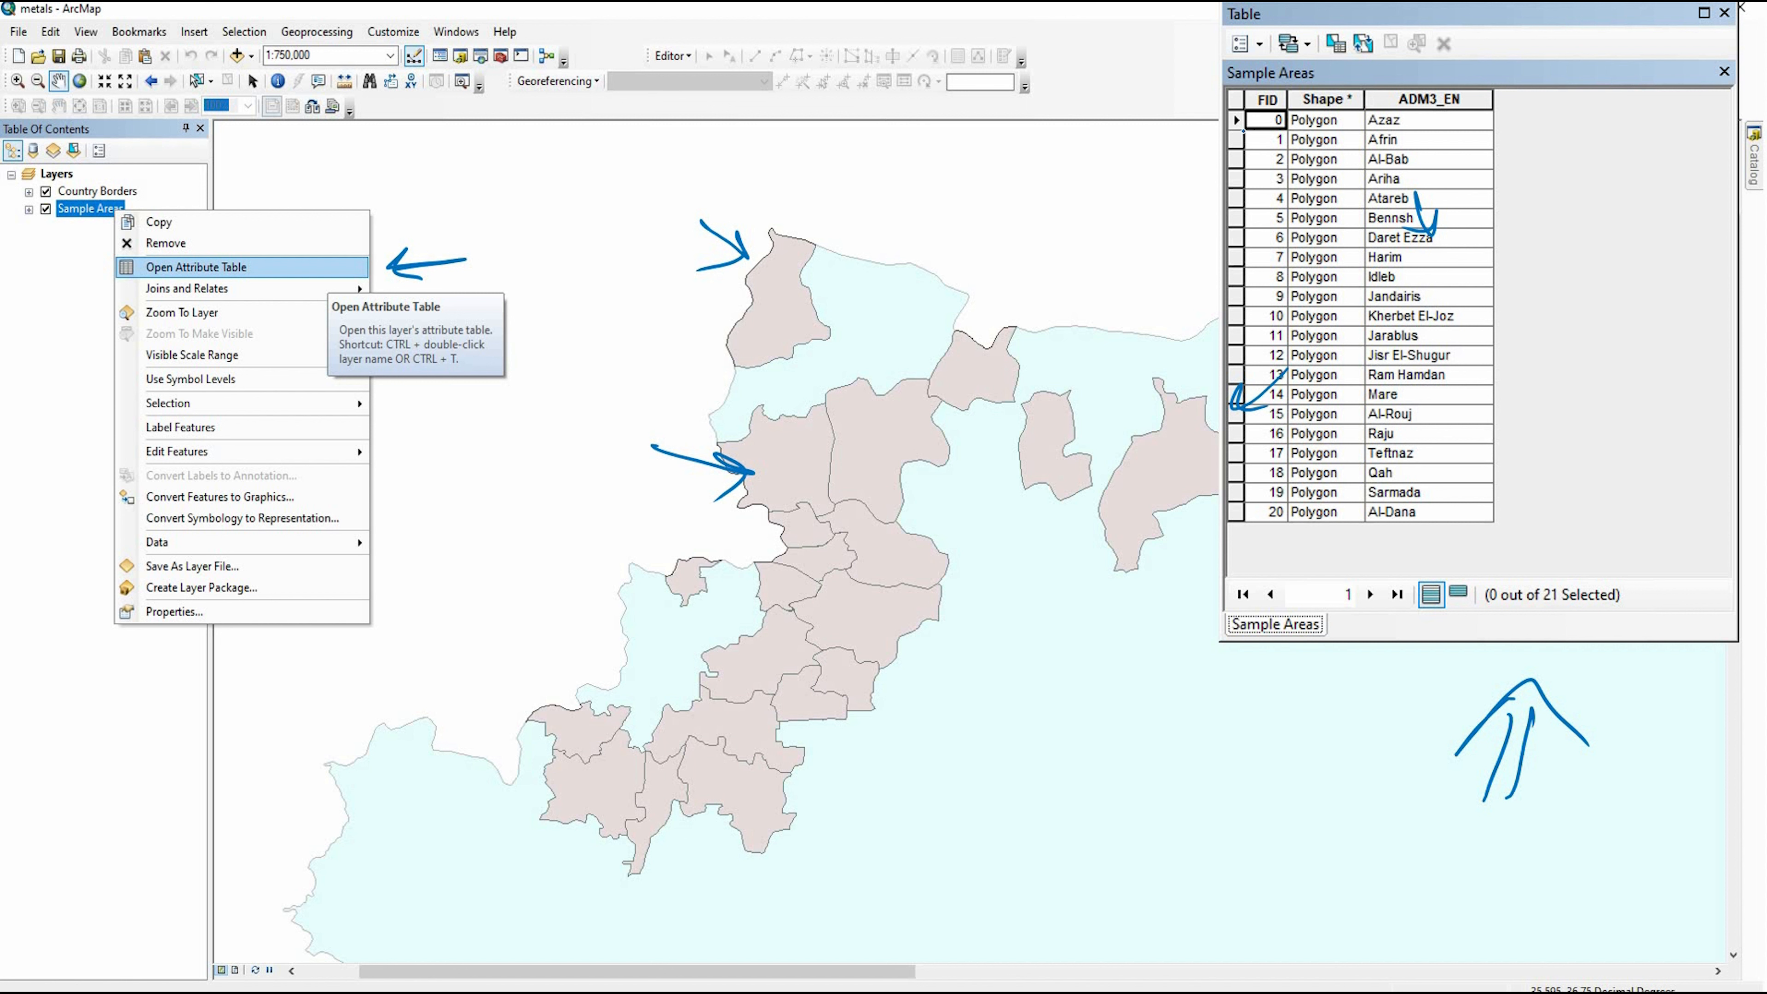
mouse_move(1266, 69)
mouse_down()
mouse_move(1285, 80)
mouse_move(1236, 107)
mouse_move(1287, 64)
mouse_move(1279, 99)
mouse_move(1283, 50)
mouse_up()
mouse_move(1130, 87)
mouse_down()
mouse_move(1186, 84)
mouse_move(1161, 101)
mouse_move(1182, 140)
mouse_move(1185, 338)
mouse_up()
drag(1172, 321, 1203, 318)
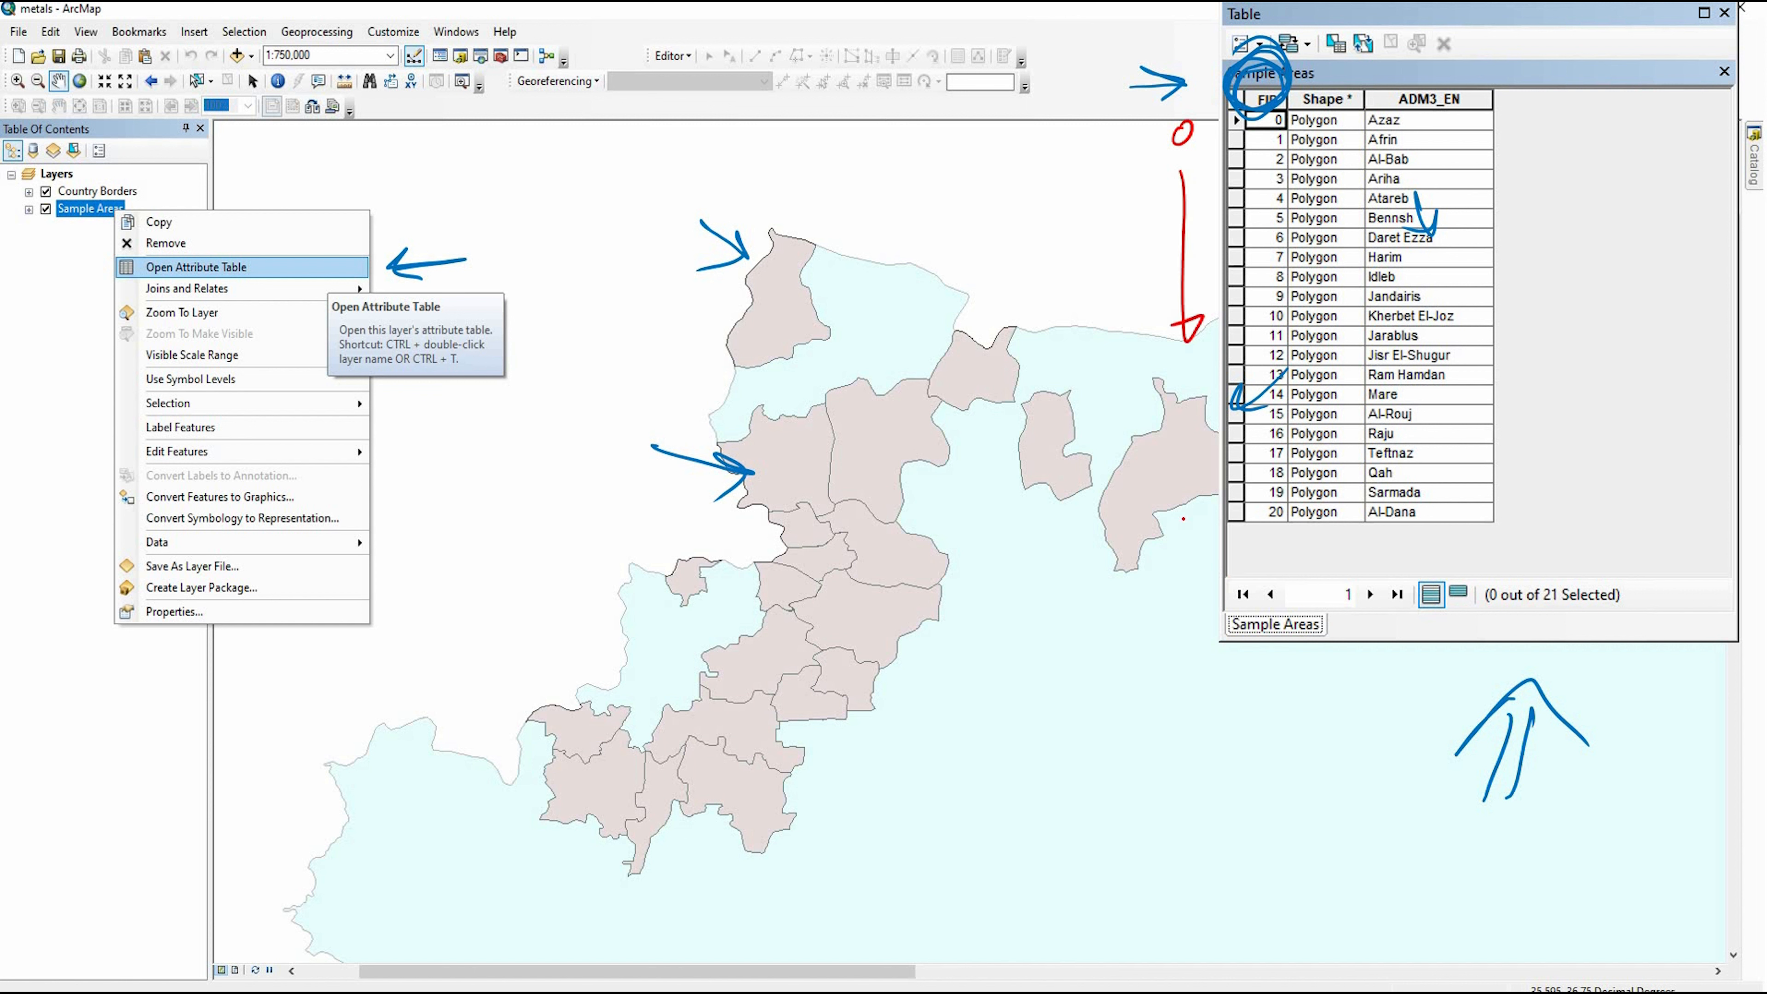
mouse_move(1169, 515)
mouse_down()
mouse_move(1191, 535)
mouse_move(1201, 514)
mouse_up()
mouse_move(1260, 678)
mouse_down()
mouse_move(1288, 676)
mouse_move(1259, 722)
mouse_up()
mouse_move(1260, 701)
mouse_down()
mouse_move(1317, 714)
mouse_move(1332, 675)
mouse_up()
drag(1299, 716, 1362, 705)
mouse_move(1347, 674)
mouse_down()
mouse_move(1380, 686)
mouse_move(1353, 711)
mouse_up()
mouse_move(1403, 724)
mouse_down()
mouse_move(1368, 731)
mouse_move(1405, 659)
mouse_move(1393, 729)
mouse_up()
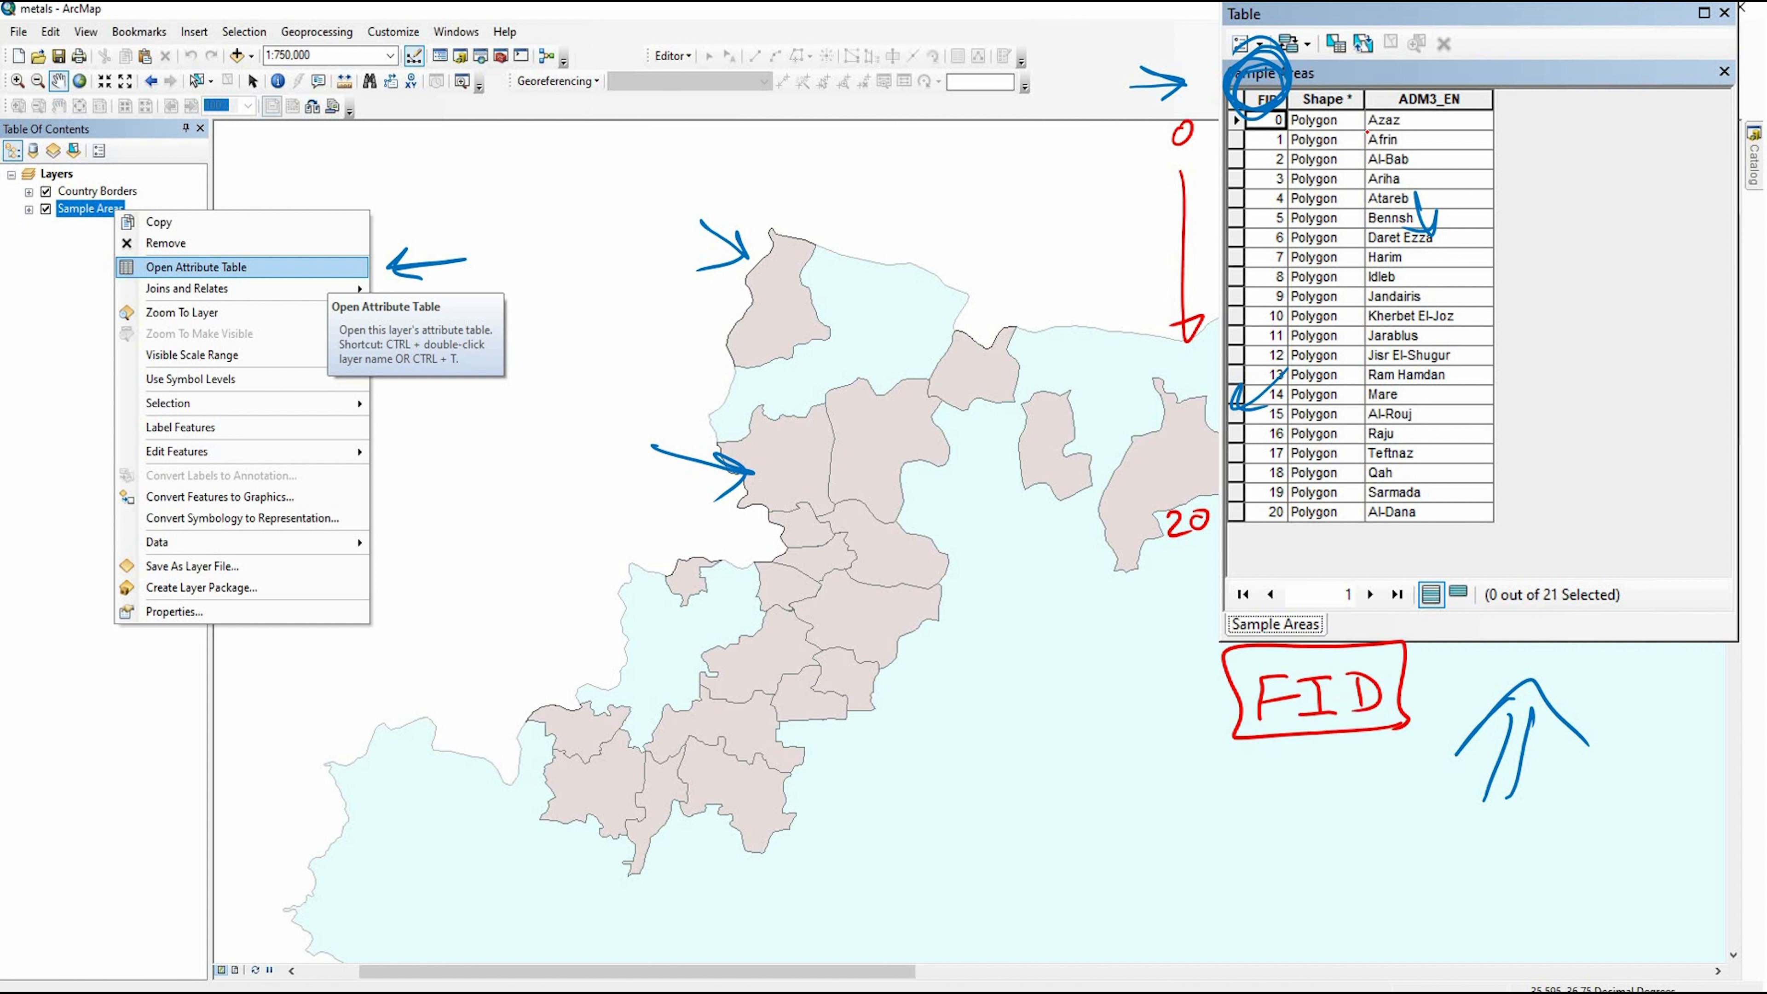
mouse_move(1412, 117)
mouse_down()
mouse_move(1364, 98)
mouse_move(1374, 133)
mouse_move(1347, 142)
mouse_move(1412, 137)
mouse_move(1353, 159)
mouse_up()
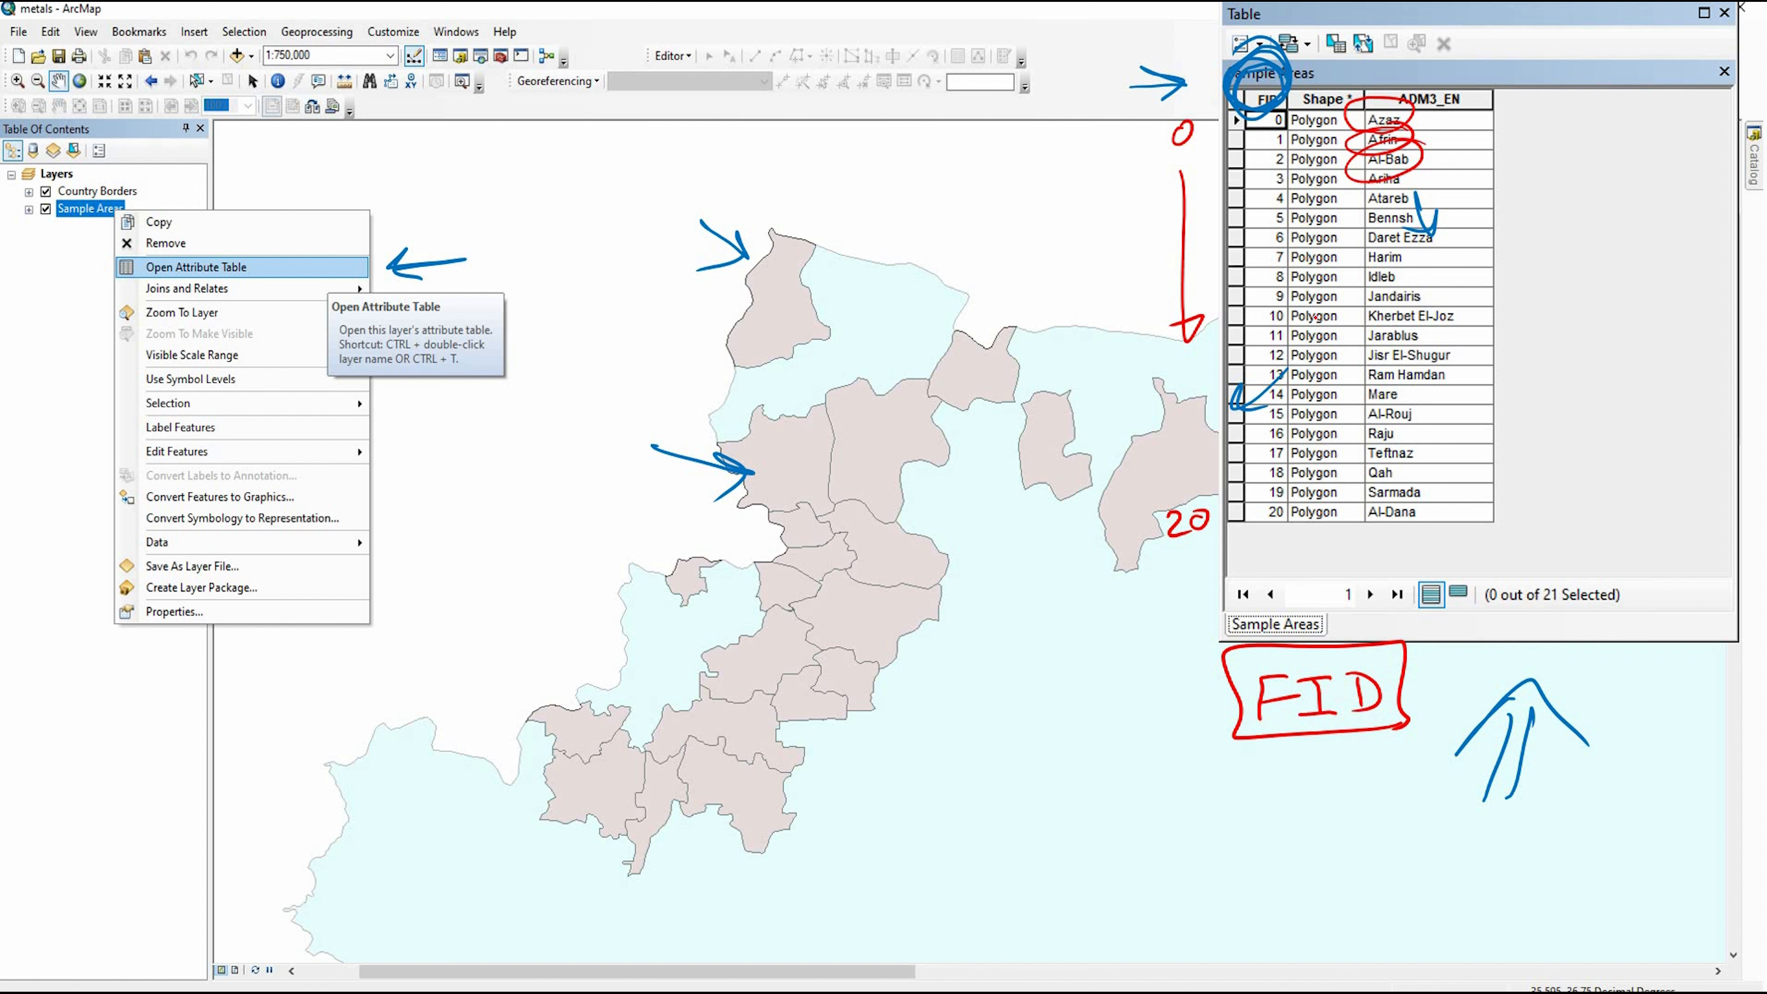
mouse_move(1315, 94)
mouse_down()
mouse_move(1307, 313)
mouse_move(1328, 470)
mouse_move(1298, 189)
mouse_move(1315, 515)
mouse_up()
mouse_move(1326, 120)
mouse_down()
mouse_move(1314, 313)
mouse_move(1331, 473)
mouse_up()
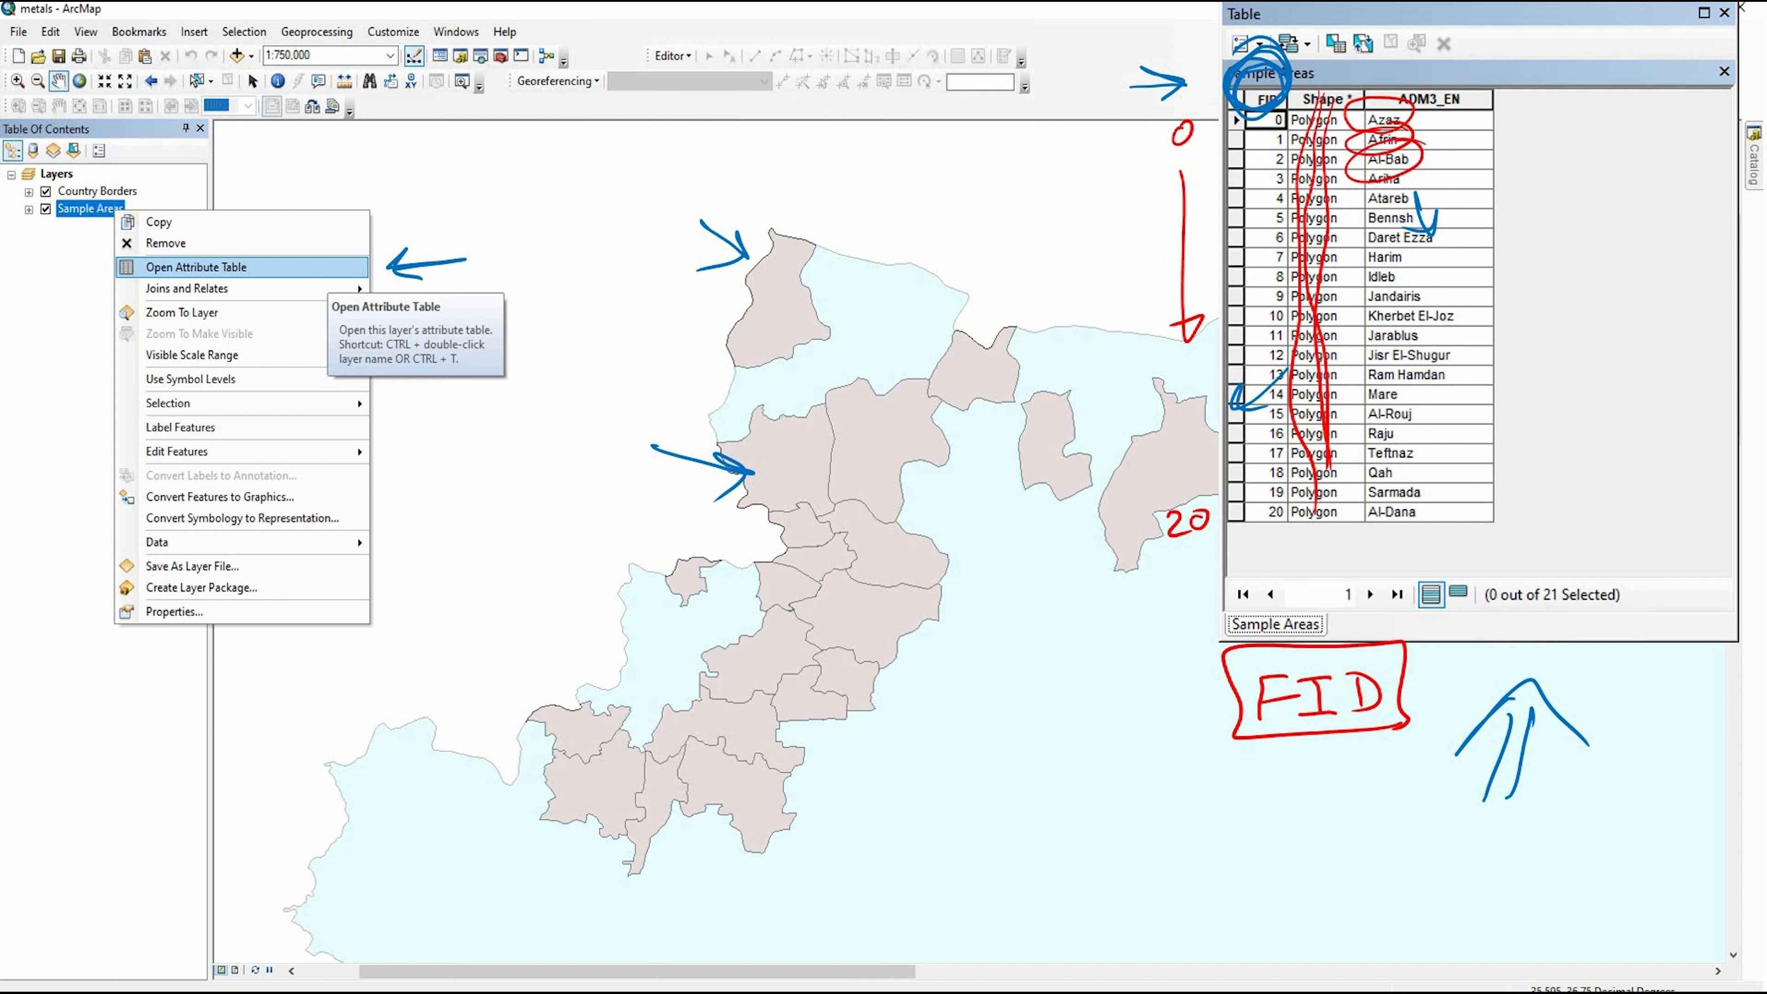
key(e)
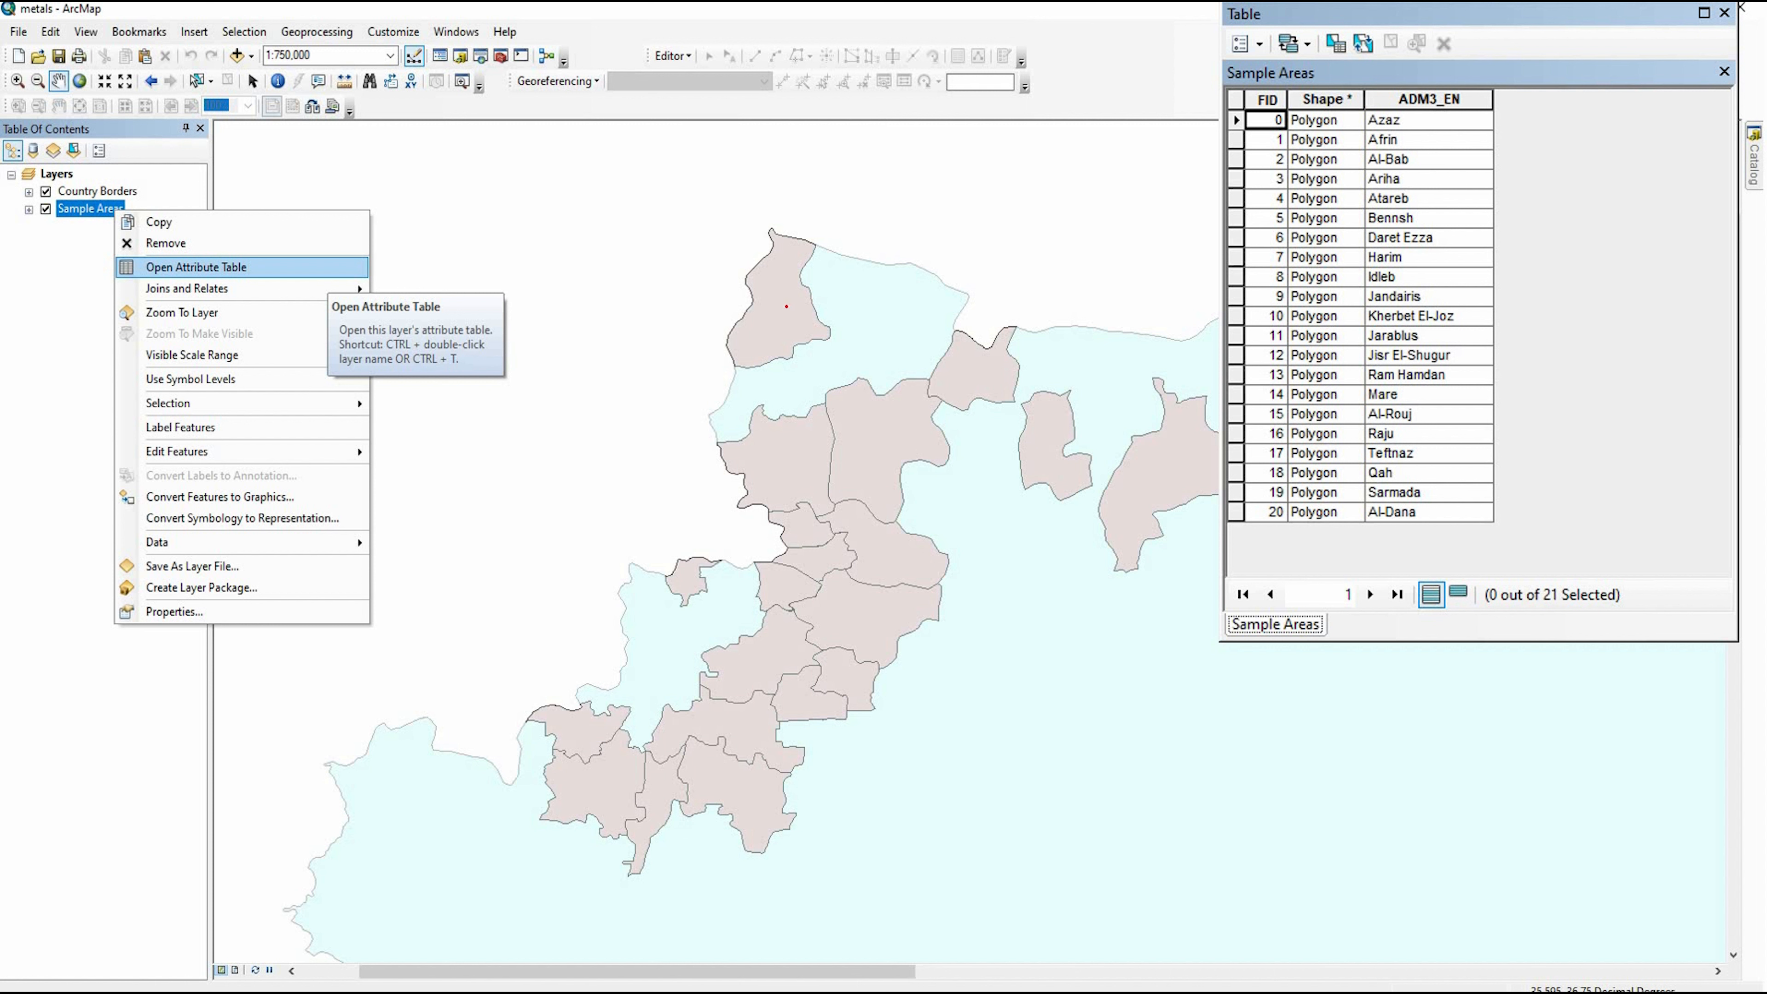
mouse_move(786, 299)
mouse_down()
mouse_move(768, 319)
mouse_move(785, 318)
mouse_up()
drag(889, 423, 868, 448)
drag(868, 432, 883, 443)
drag(973, 380, 994, 382)
drag(800, 450, 781, 471)
drag(774, 456, 802, 469)
drag(1057, 436, 1033, 456)
drag(1036, 440, 1055, 455)
mouse_move(1176, 469)
mouse_down()
mouse_move(1152, 494)
mouse_move(1170, 494)
mouse_up()
drag(906, 549, 884, 567)
drag(881, 553, 900, 569)
drag(824, 556, 806, 570)
mouse_move(807, 558)
mouse_down()
mouse_move(825, 563)
mouse_move(791, 534)
mouse_move(807, 533)
mouse_up()
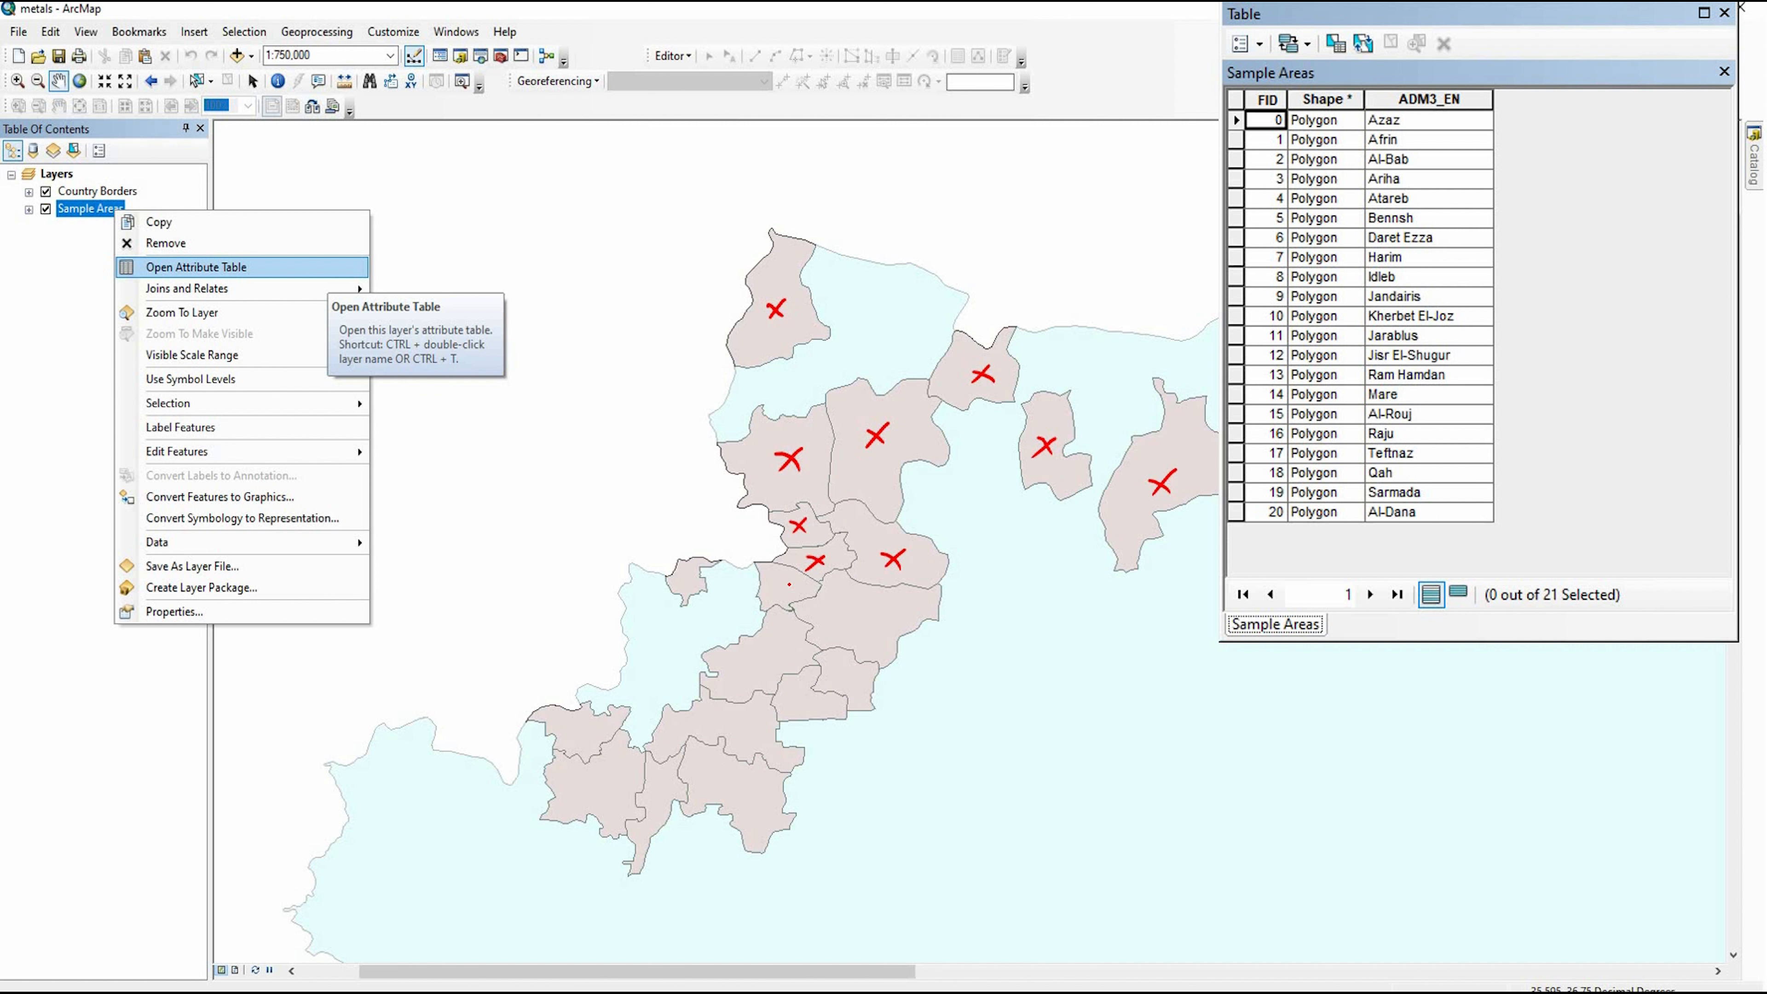
drag(875, 612, 858, 633)
drag(858, 614, 876, 630)
drag(789, 581, 774, 594)
mouse_move(775, 584)
mouse_down()
mouse_move(789, 593)
mouse_move(755, 662)
mouse_move(844, 690)
mouse_up()
drag(841, 678, 855, 683)
drag(803, 694, 791, 711)
drag(792, 699, 804, 707)
mouse_move(741, 724)
mouse_down()
mouse_move(723, 738)
mouse_move(739, 735)
mouse_move(727, 802)
mouse_up()
mouse_move(727, 786)
mouse_down()
mouse_move(747, 800)
mouse_move(653, 802)
mouse_up()
mouse_move(654, 785)
mouse_down()
mouse_move(671, 801)
mouse_move(594, 794)
mouse_move(617, 794)
mouse_up()
drag(595, 728, 578, 747)
drag(579, 731, 595, 742)
drag(702, 568, 684, 587)
drag(684, 570, 702, 585)
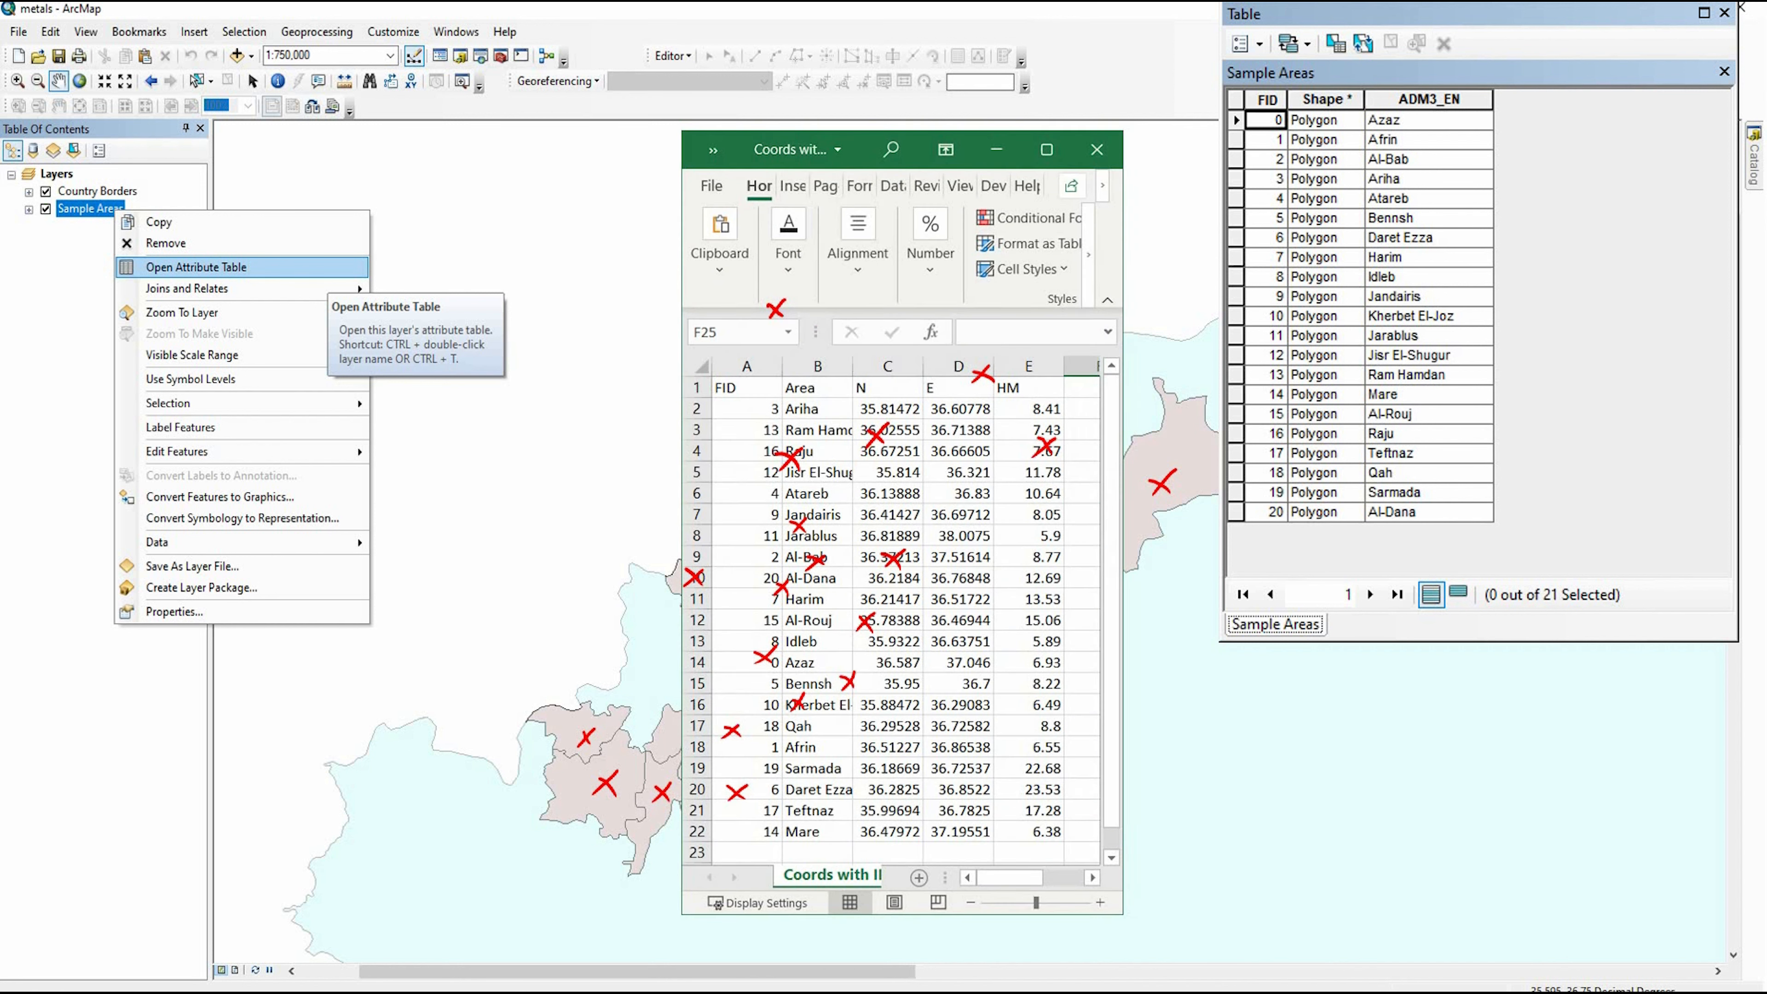
key(e)
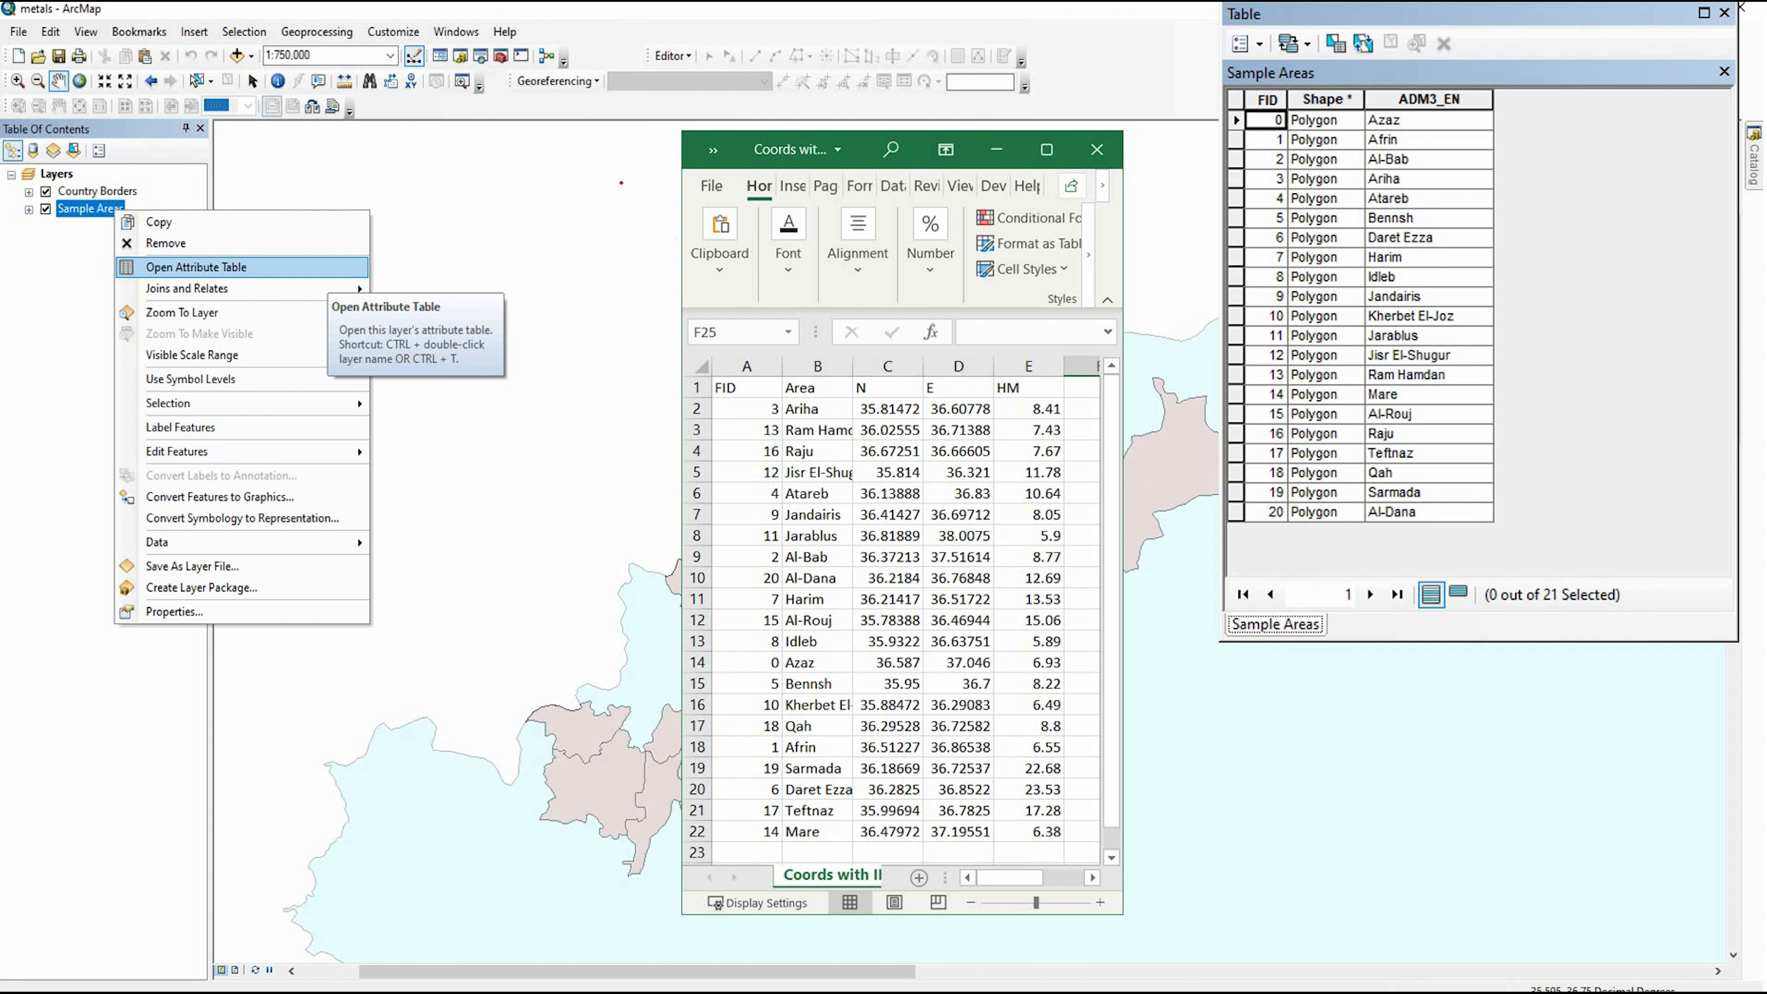
mouse_move(595, 167)
mouse_down()
mouse_move(646, 205)
mouse_move(614, 208)
mouse_up()
drag(628, 148, 569, 228)
drag(709, 404, 757, 402)
mouse_move(1231, 70)
mouse_down()
mouse_move(1278, 105)
mouse_move(1233, 71)
mouse_move(1235, 105)
mouse_move(1275, 72)
mouse_up()
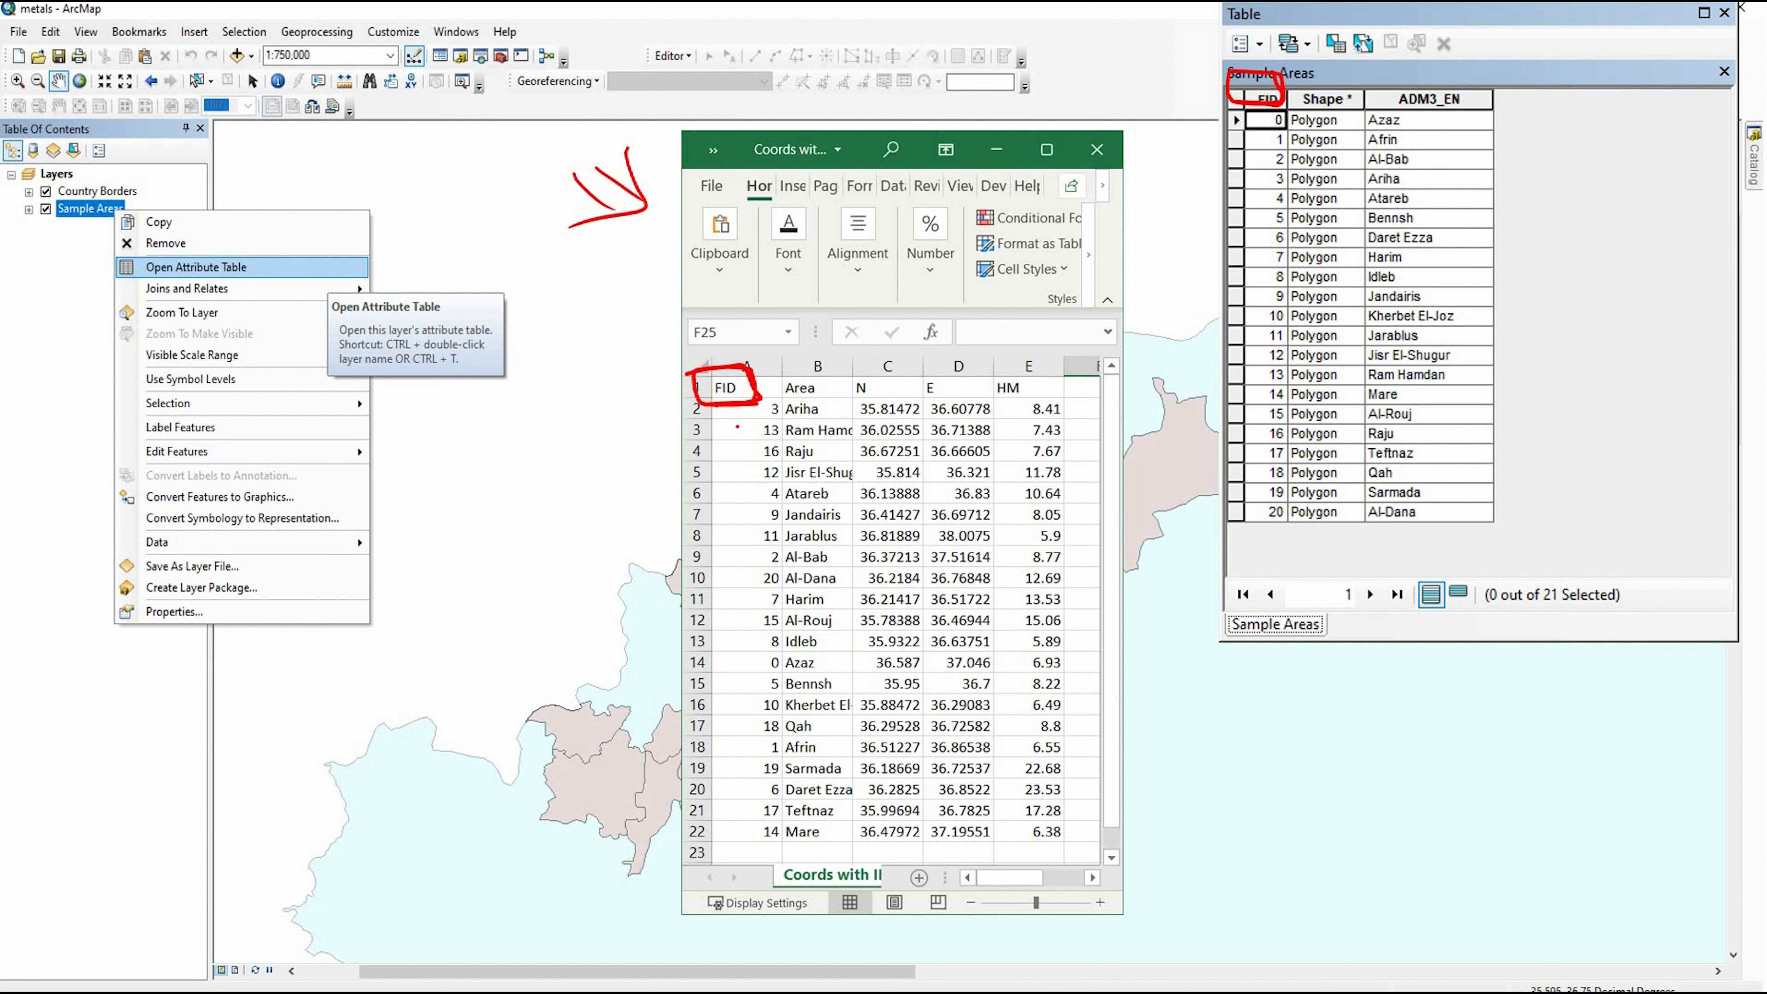
mouse_move(736, 414)
mouse_down()
mouse_move(736, 794)
mouse_move(748, 780)
mouse_up()
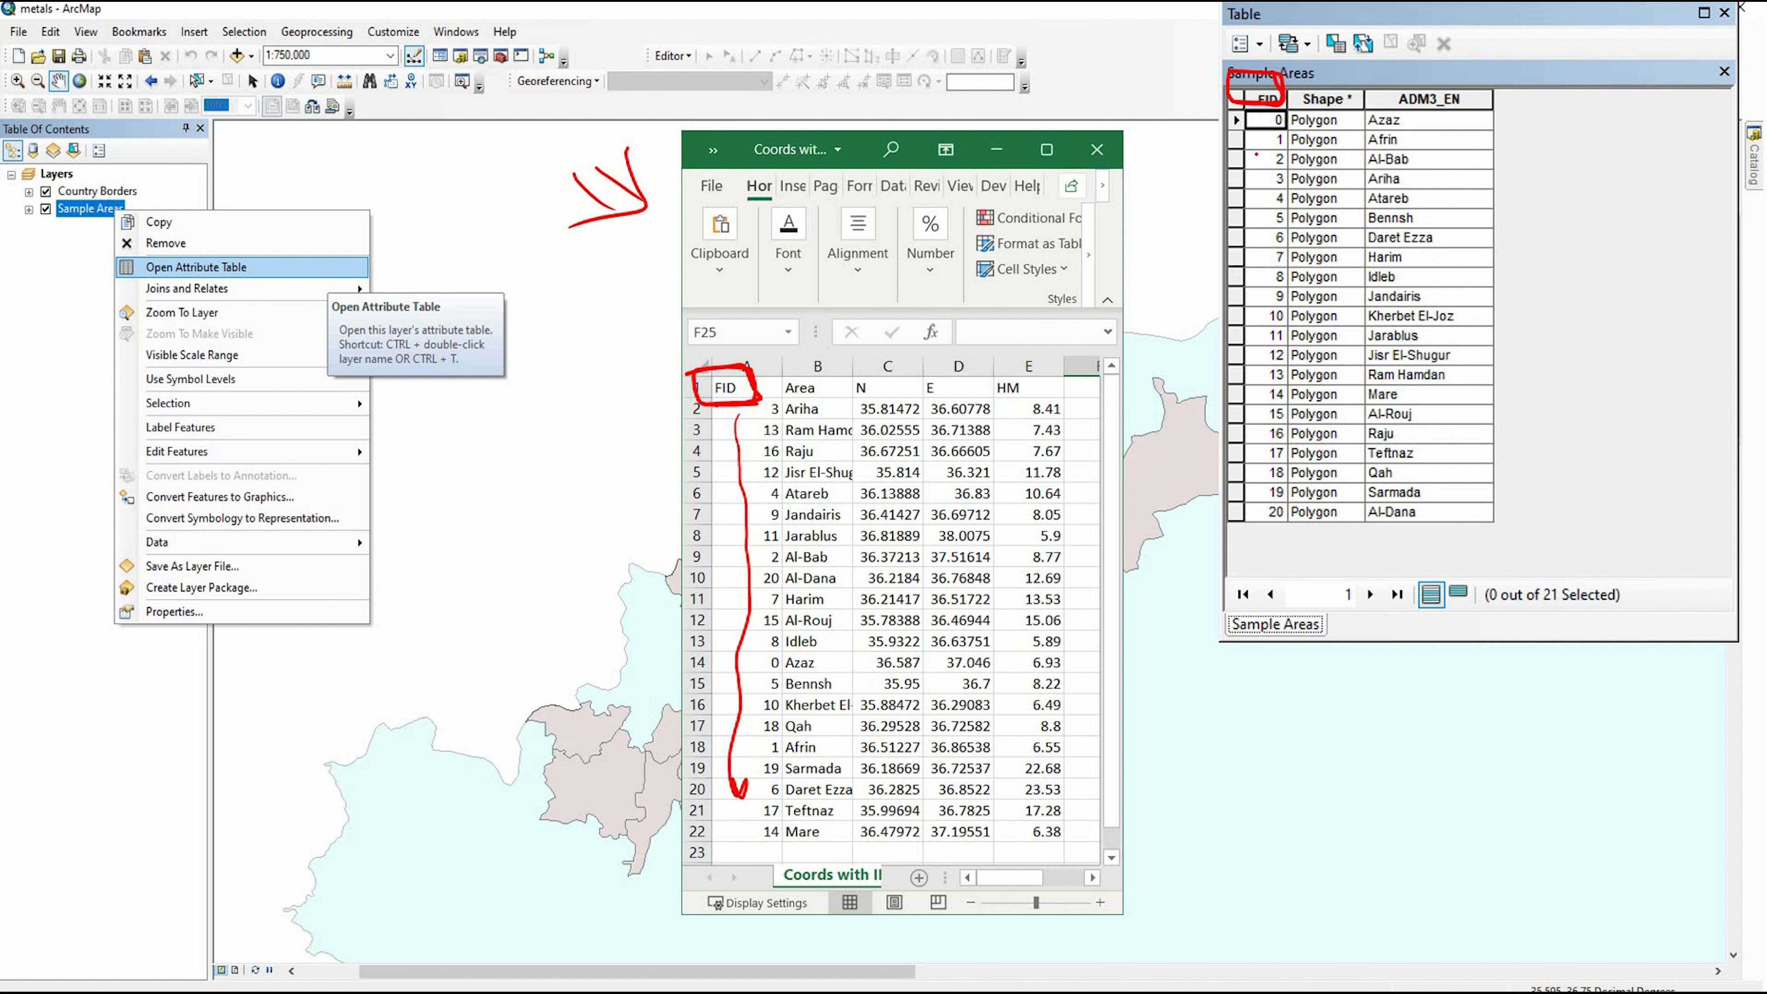
drag(1266, 120, 1272, 277)
drag(1273, 103, 1280, 99)
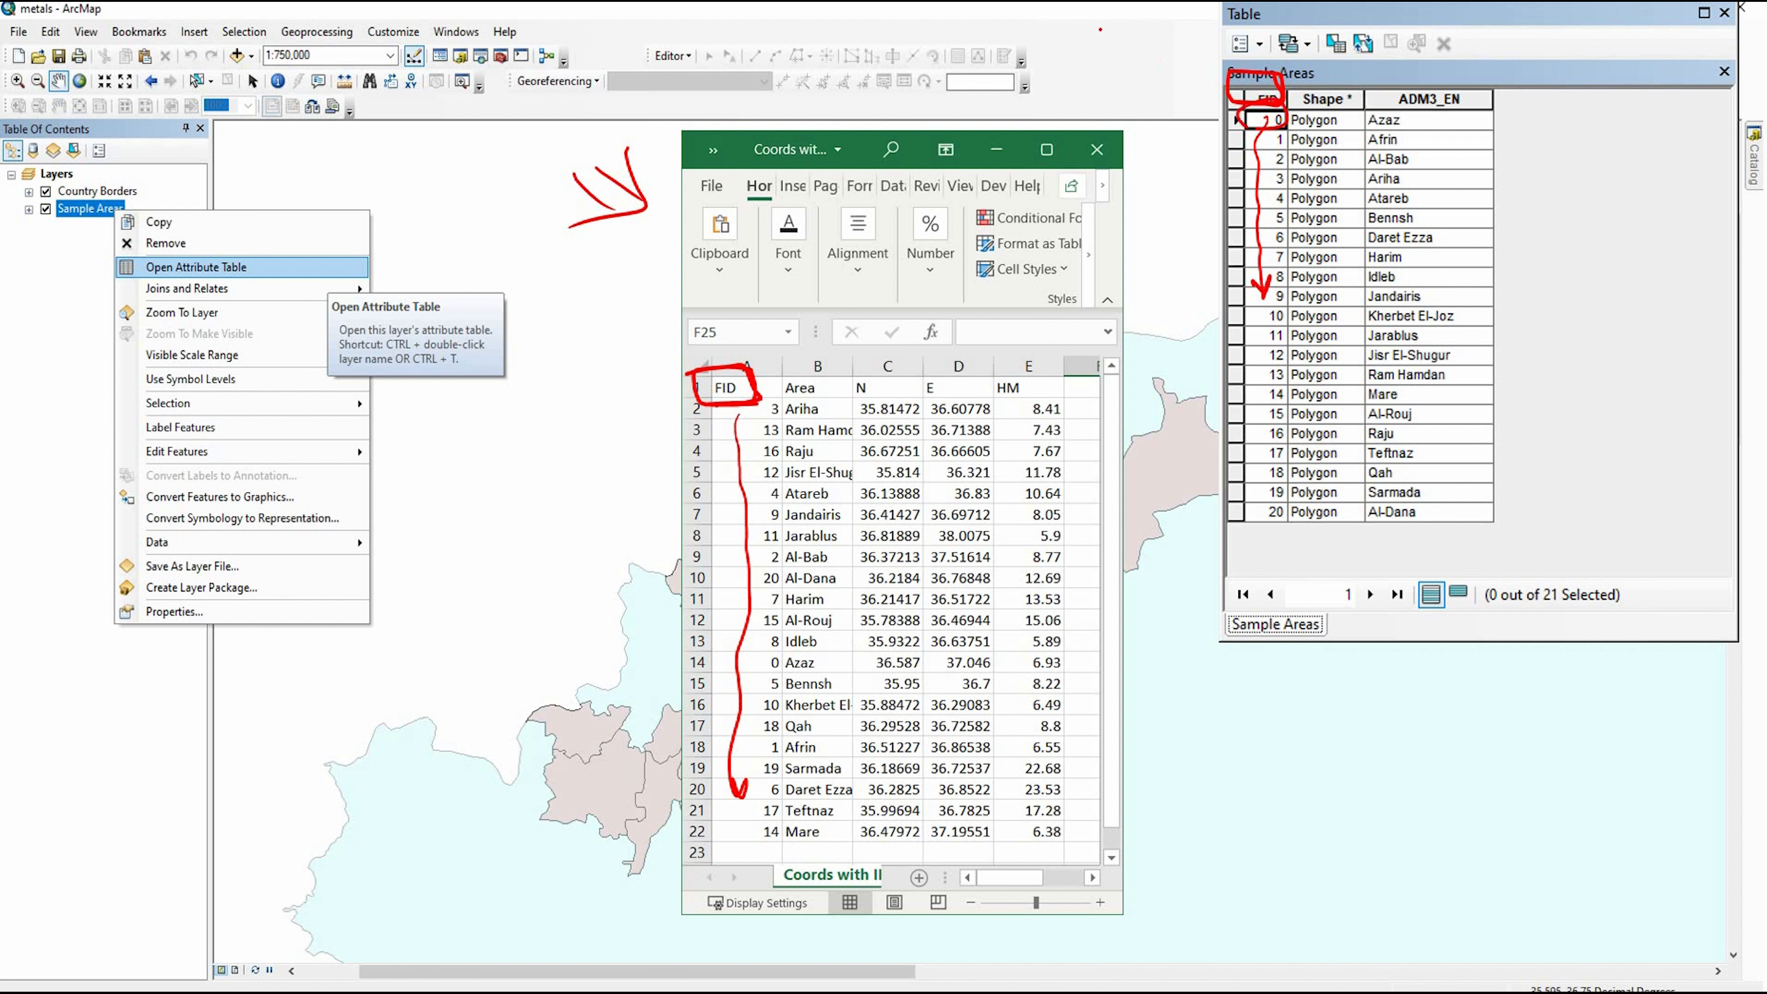
drag(1124, 25, 1163, 60)
drag(1092, 28, 1165, 60)
drag(1146, 9, 1165, 60)
mouse_move(1276, 107)
mouse_down()
mouse_move(1289, 119)
mouse_move(1245, 98)
mouse_up()
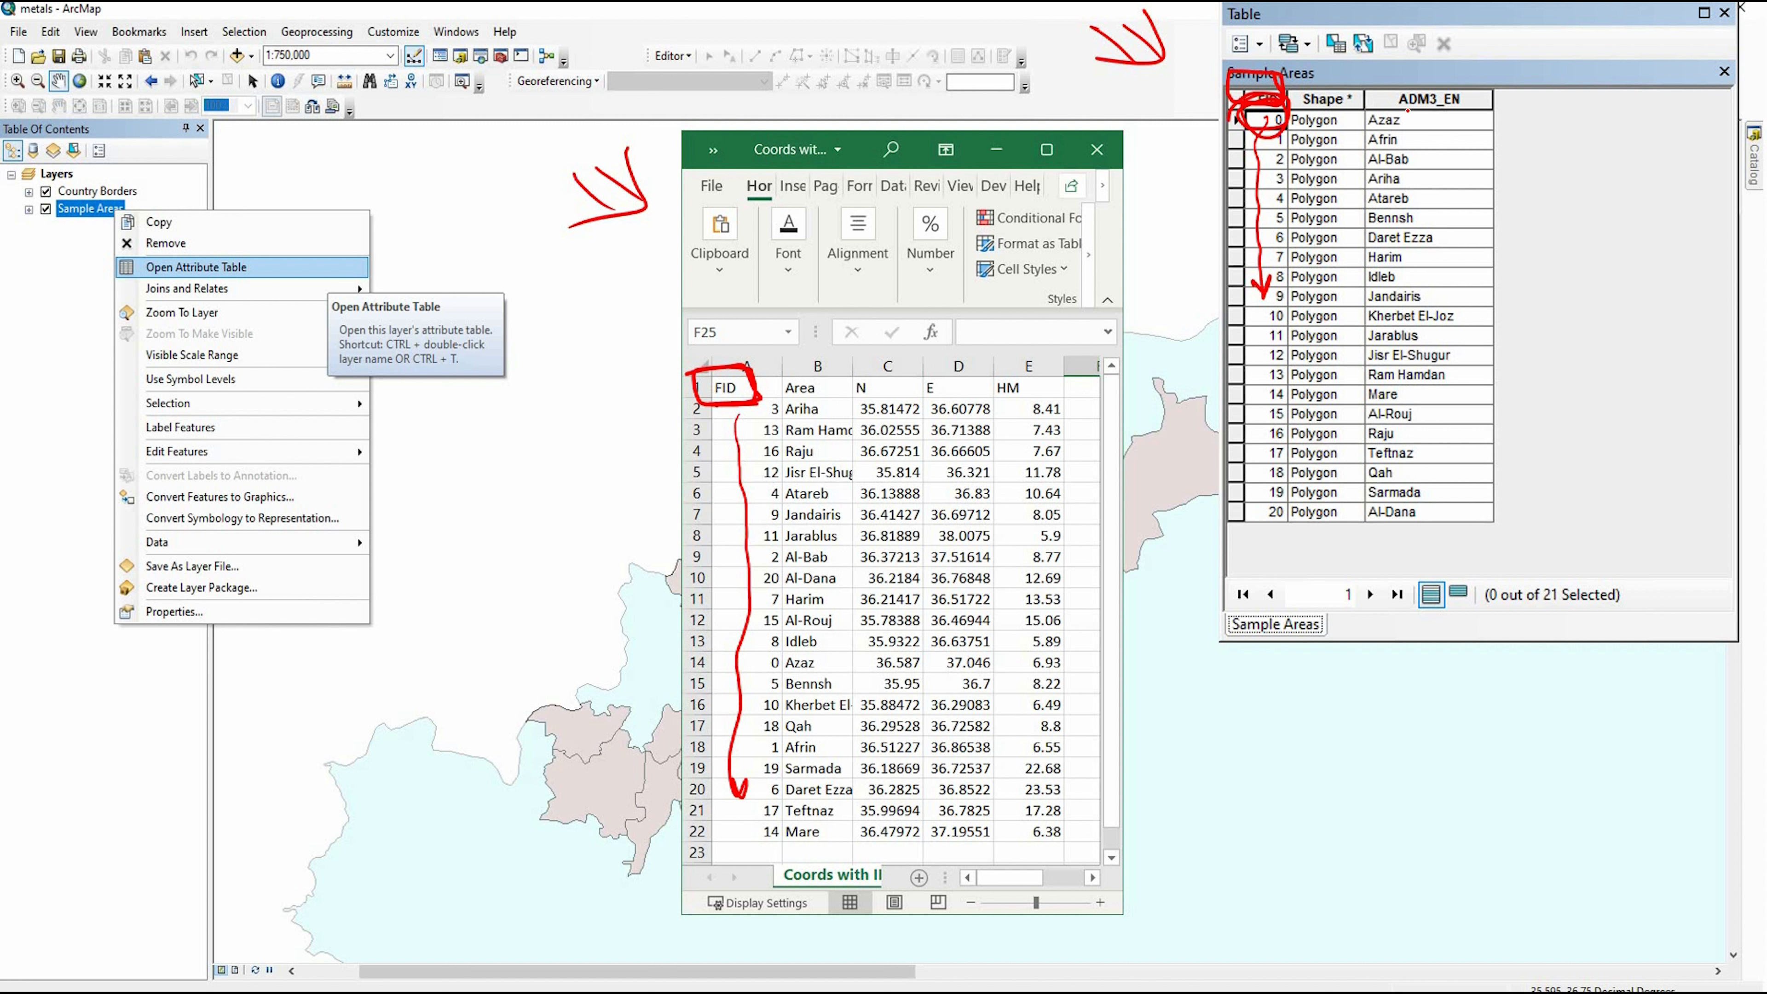
mouse_move(1358, 111)
mouse_down()
mouse_move(1415, 106)
mouse_move(1387, 95)
mouse_up()
mouse_move(779, 648)
mouse_down()
mouse_move(824, 677)
mouse_move(779, 643)
mouse_move(771, 667)
mouse_move(749, 661)
mouse_up()
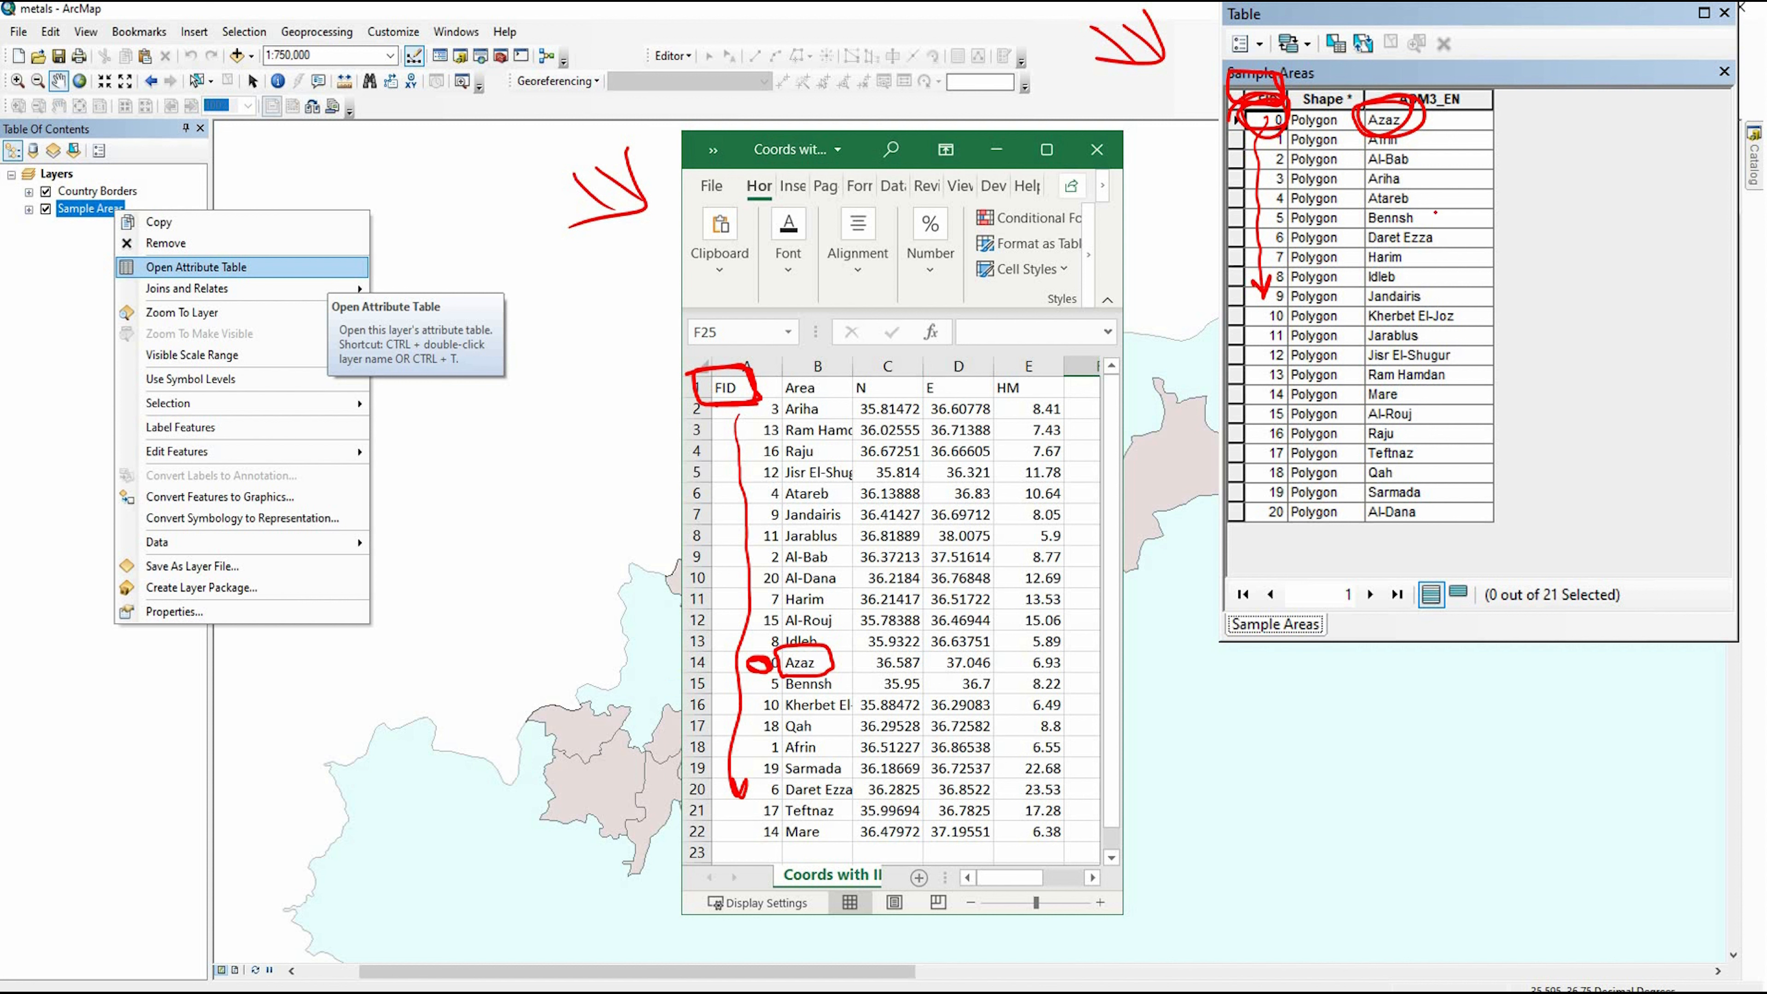
mouse_move(1369, 273)
mouse_down()
mouse_move(1422, 261)
mouse_move(1356, 259)
mouse_up()
mouse_move(1205, 266)
mouse_down()
mouse_move(1265, 260)
mouse_move(1253, 280)
mouse_up()
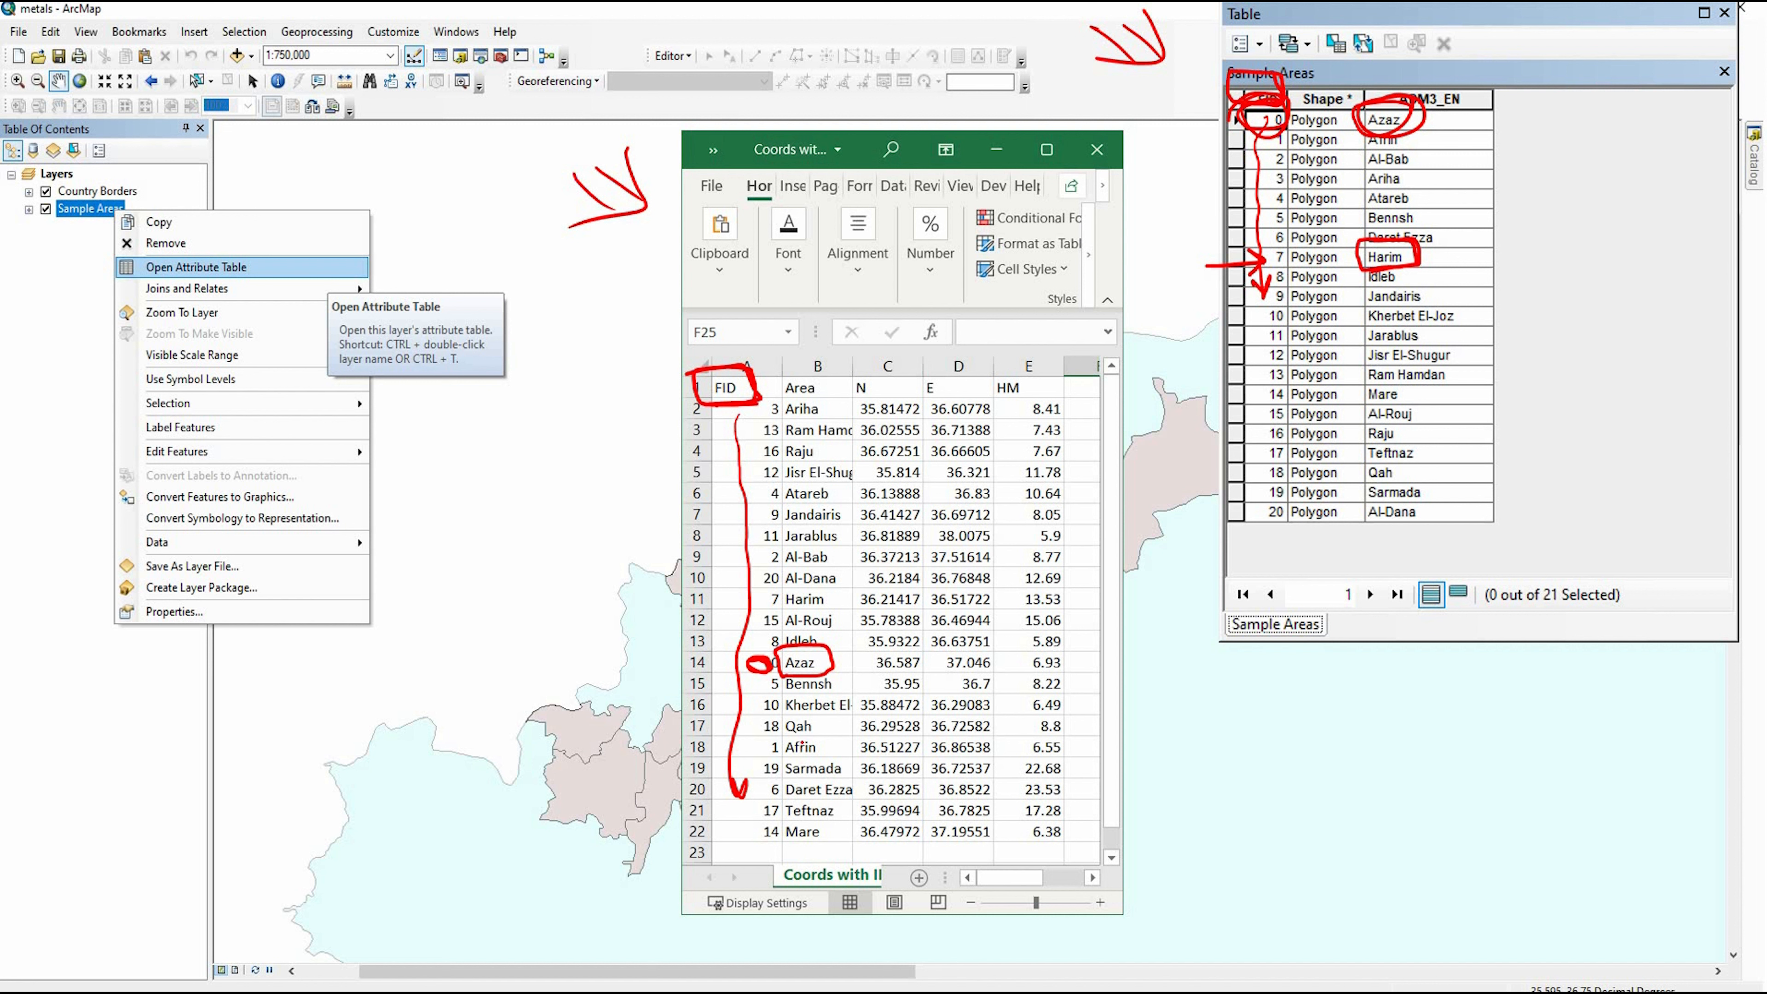
mouse_move(786, 613)
mouse_down()
mouse_move(838, 610)
mouse_move(790, 588)
mouse_move(660, 611)
mouse_move(750, 596)
mouse_move(727, 614)
mouse_up()
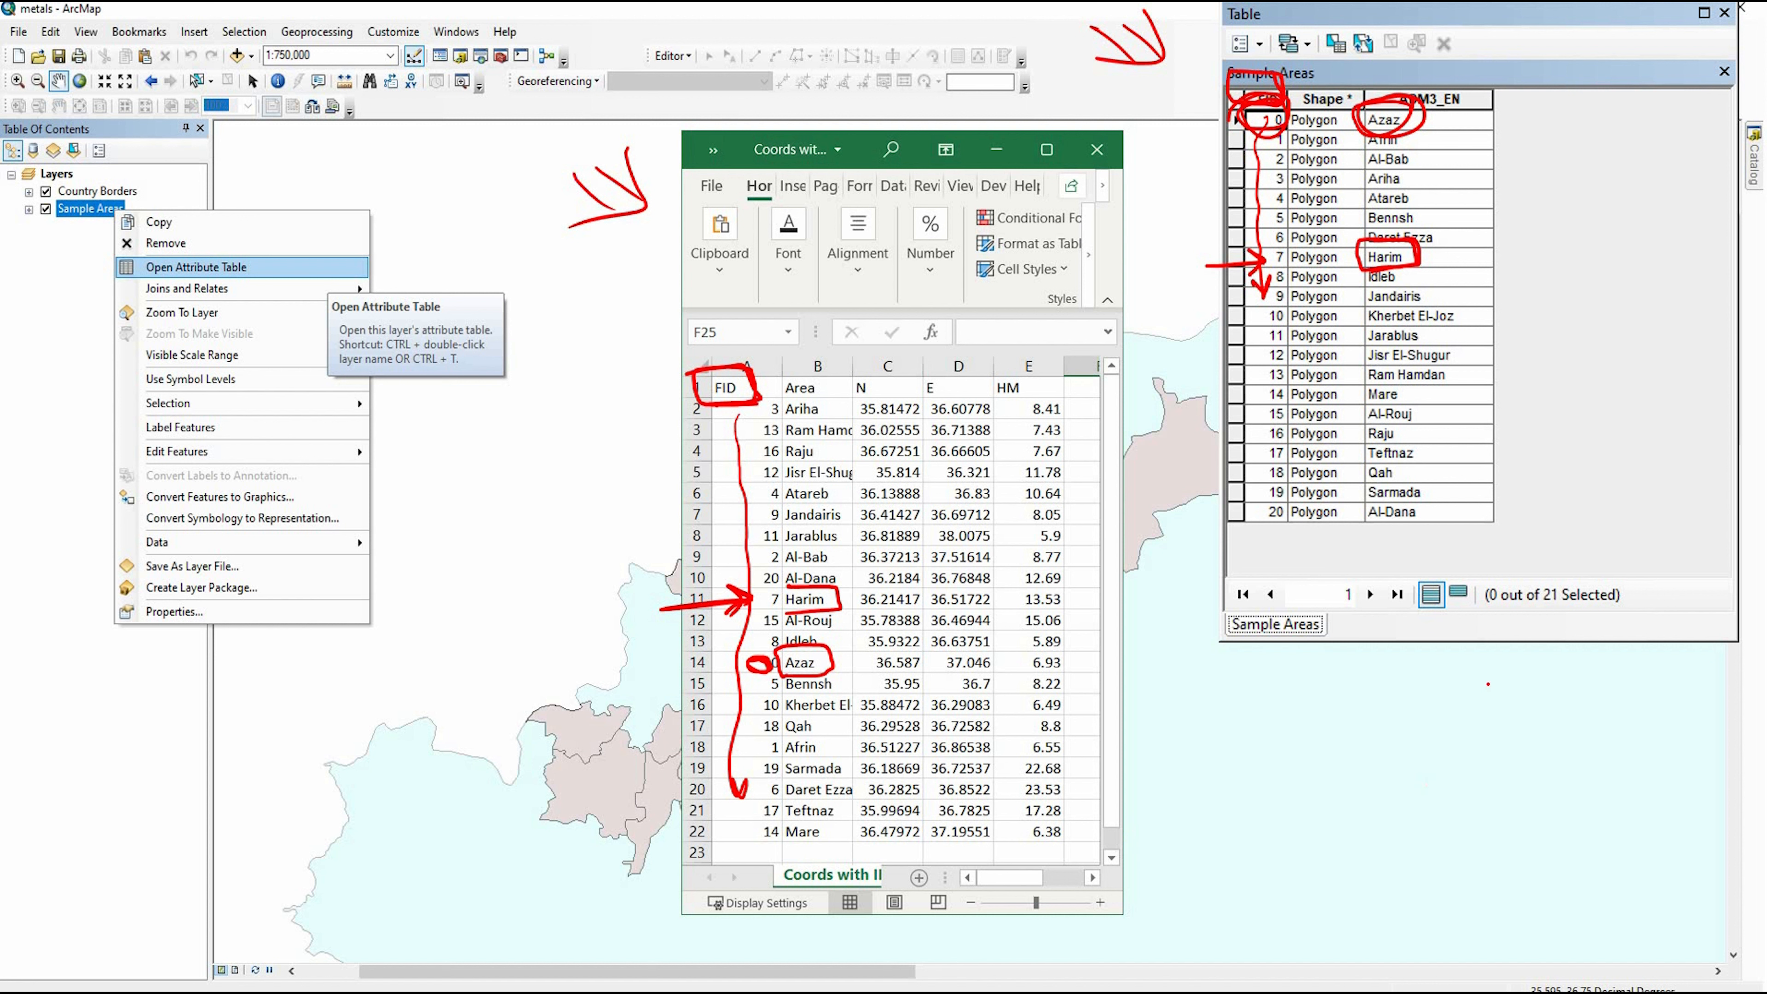
mouse_move(1132, 841)
mouse_down()
mouse_move(1485, 685)
mouse_move(1534, 717)
mouse_up()
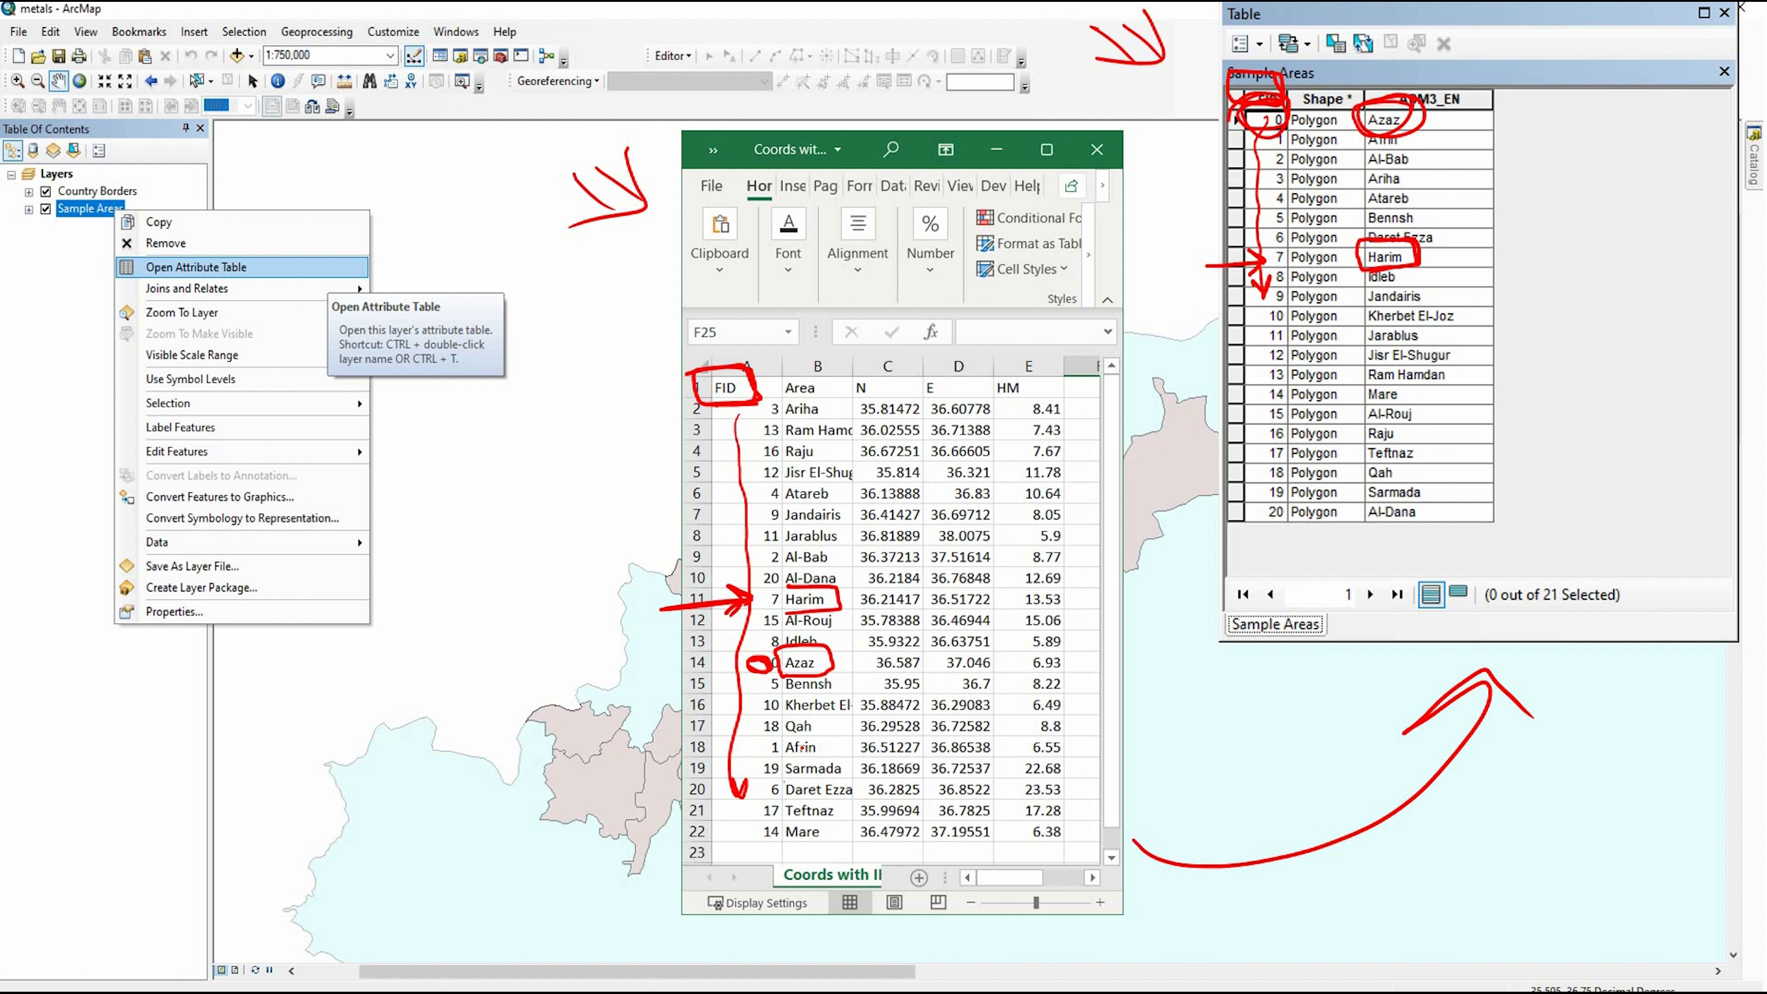
mouse_move(782, 781)
mouse_down()
mouse_move(856, 769)
mouse_move(807, 749)
mouse_move(749, 760)
mouse_move(769, 786)
mouse_up()
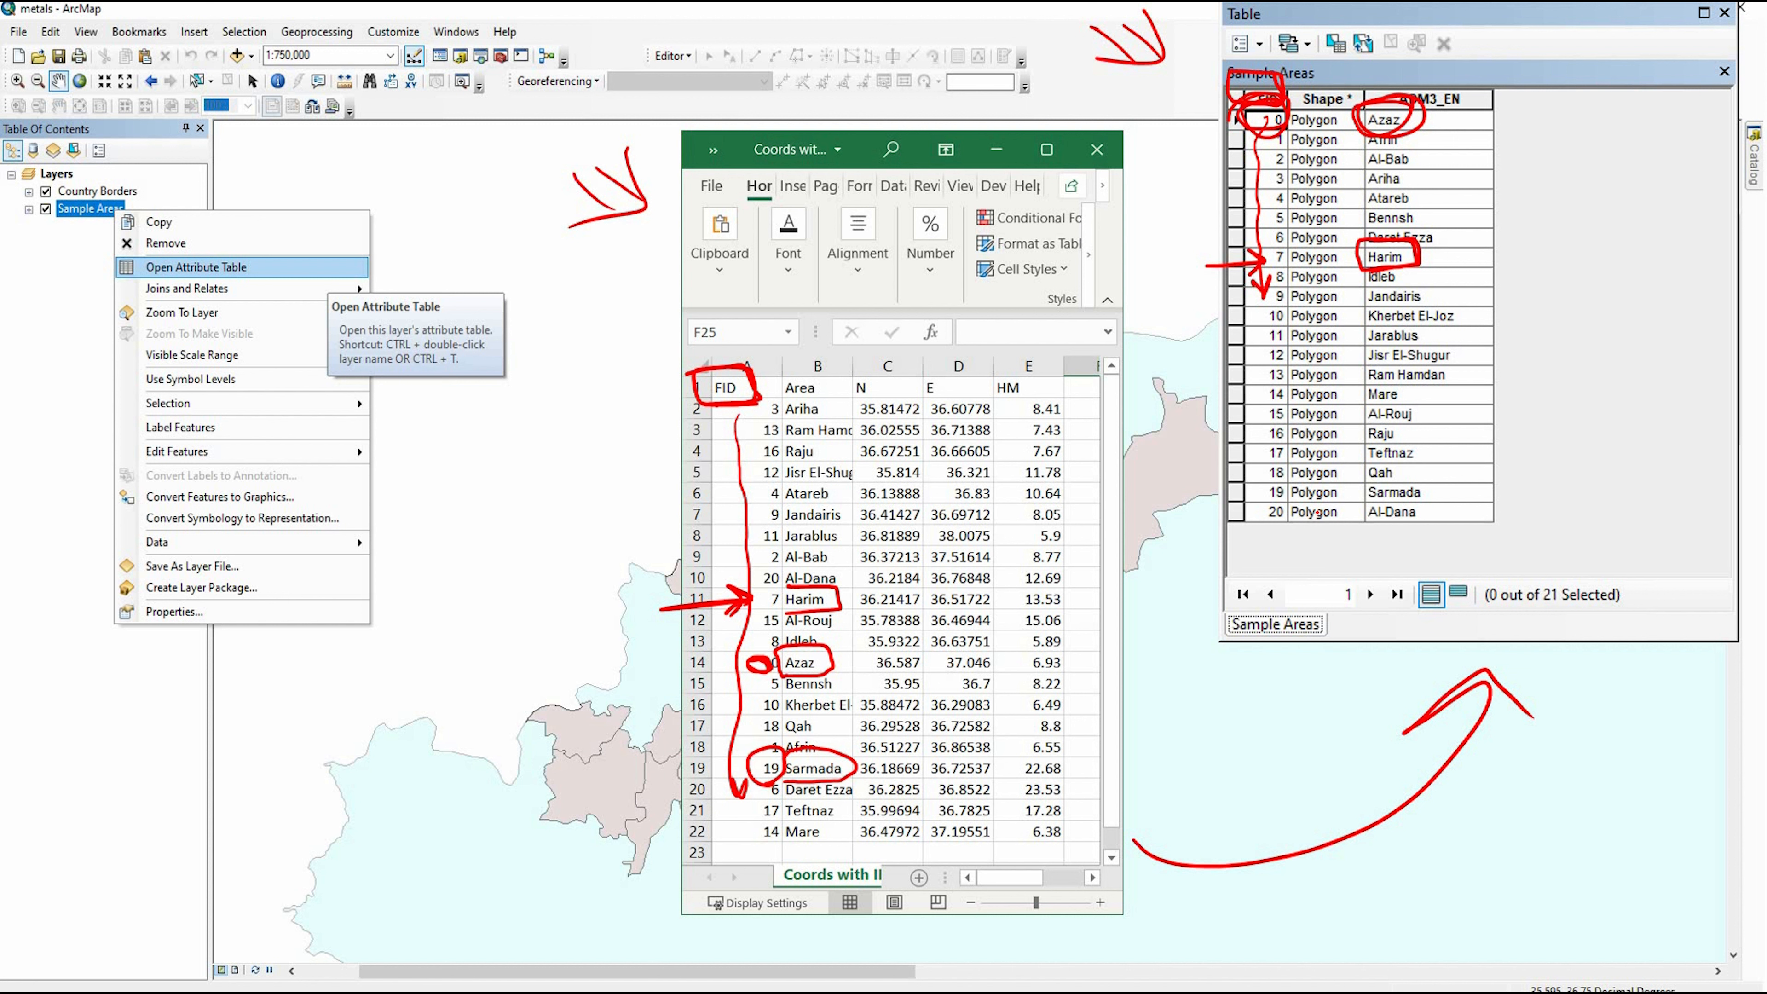
mouse_move(1368, 504)
mouse_down()
mouse_move(1438, 481)
mouse_move(1363, 490)
mouse_up()
mouse_move(1245, 510)
mouse_down()
mouse_move(1288, 503)
mouse_move(1245, 485)
mouse_up()
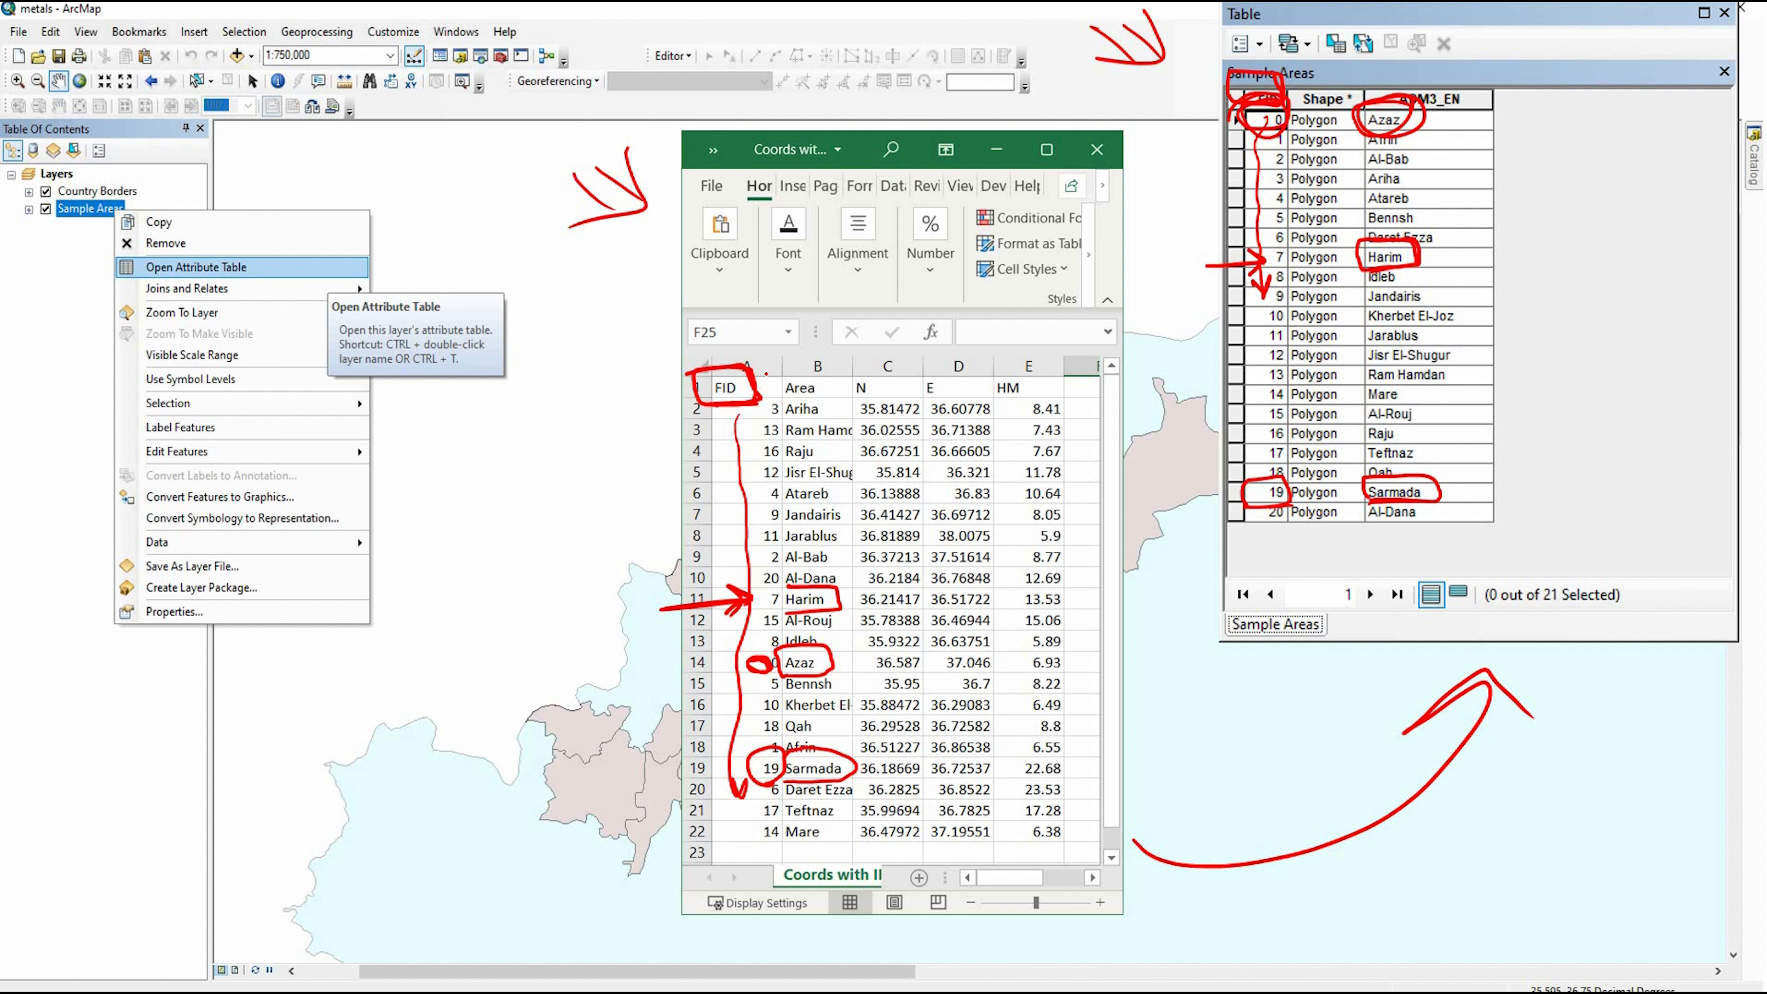
drag(739, 418, 766, 881)
drag(821, 349, 810, 858)
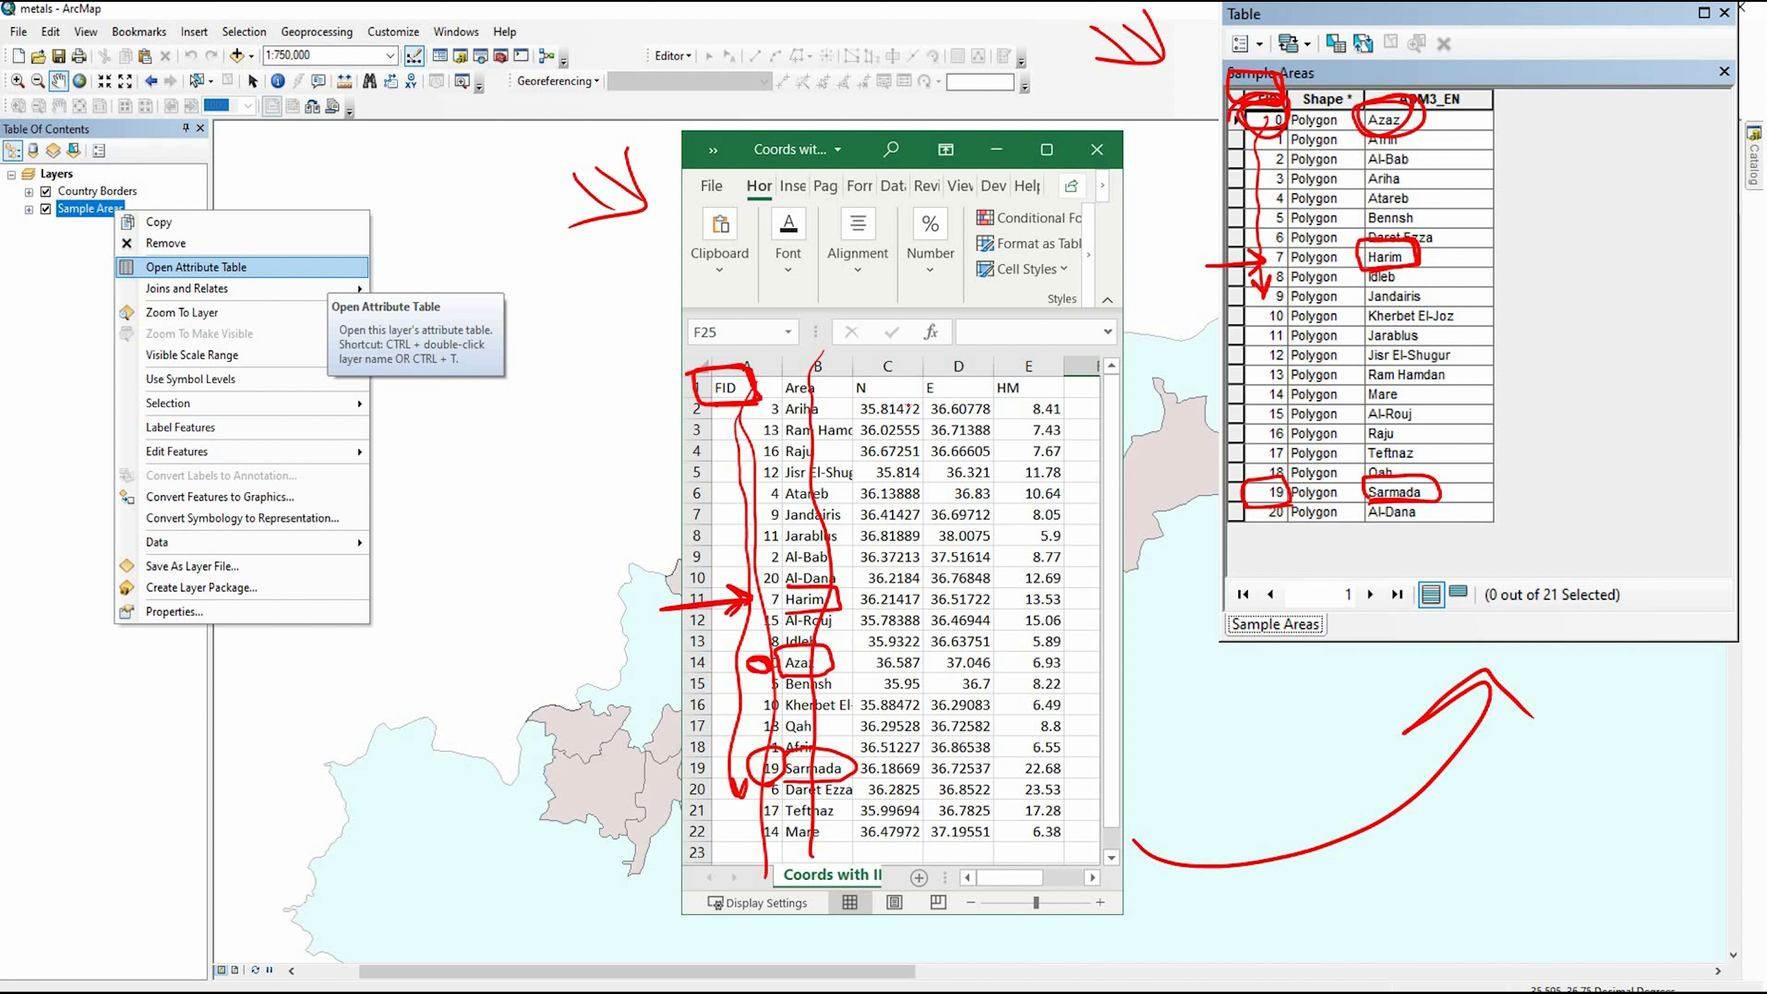
mouse_move(931, 374)
mouse_down()
mouse_move(945, 402)
mouse_move(875, 363)
mouse_up()
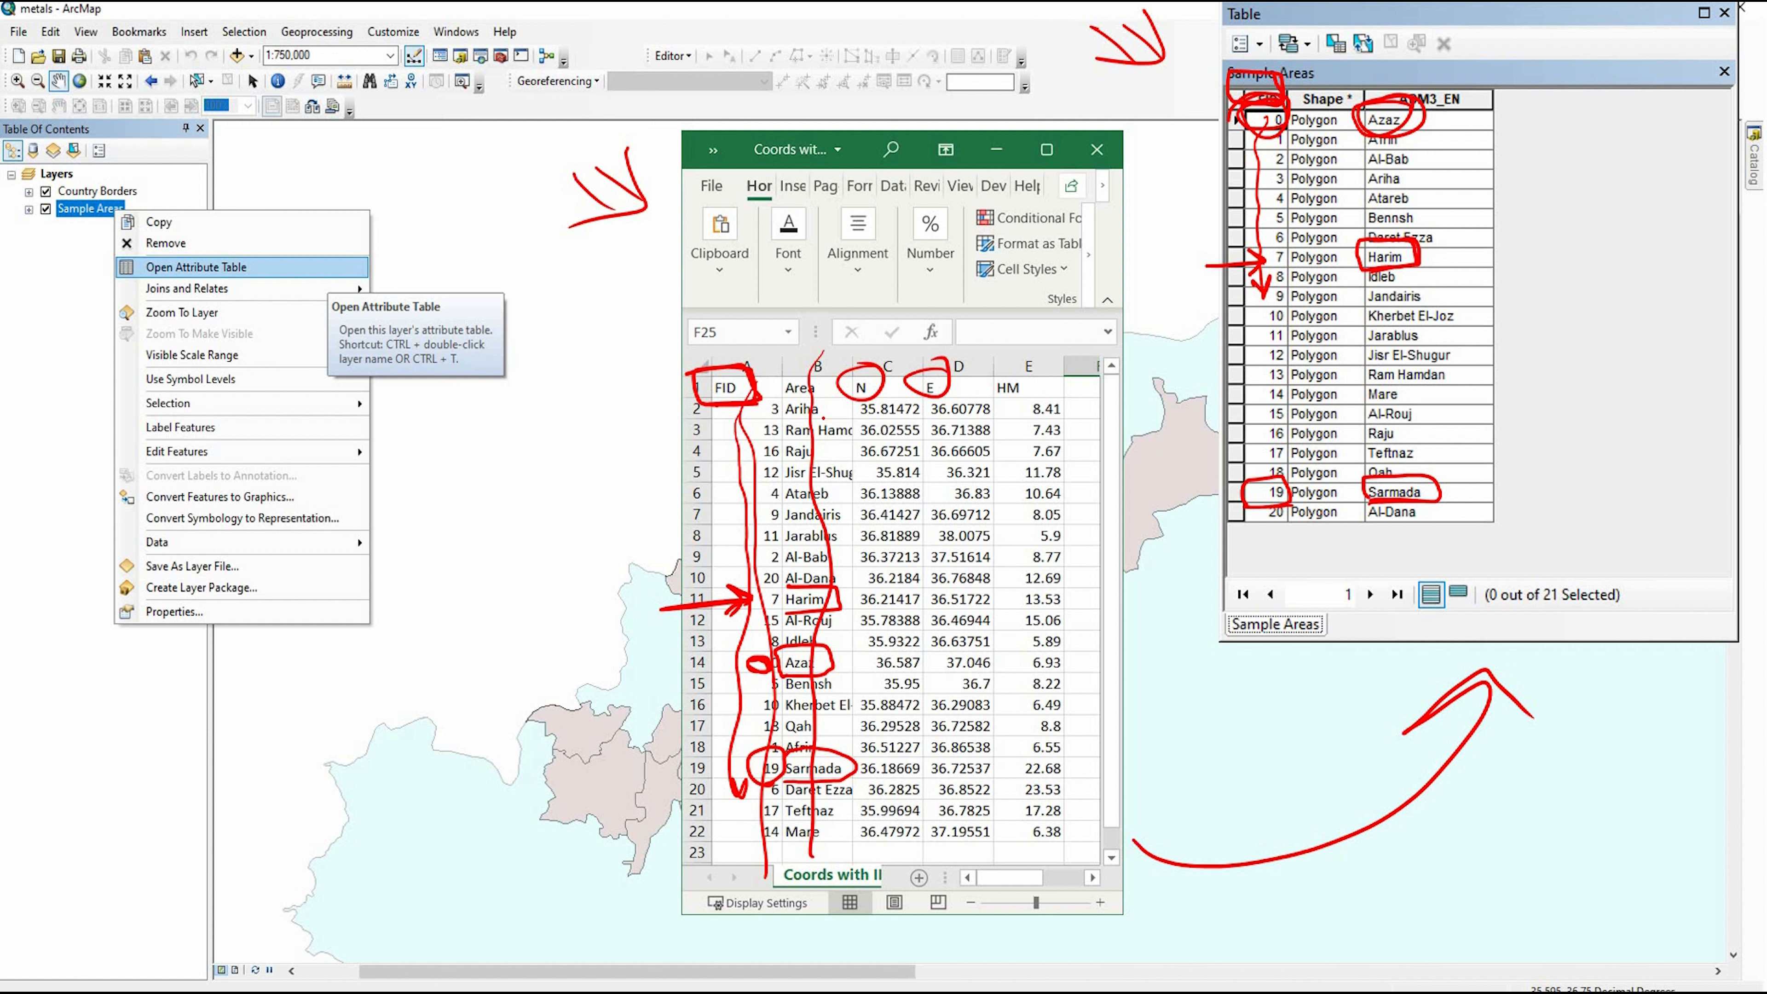
drag(770, 421, 988, 418)
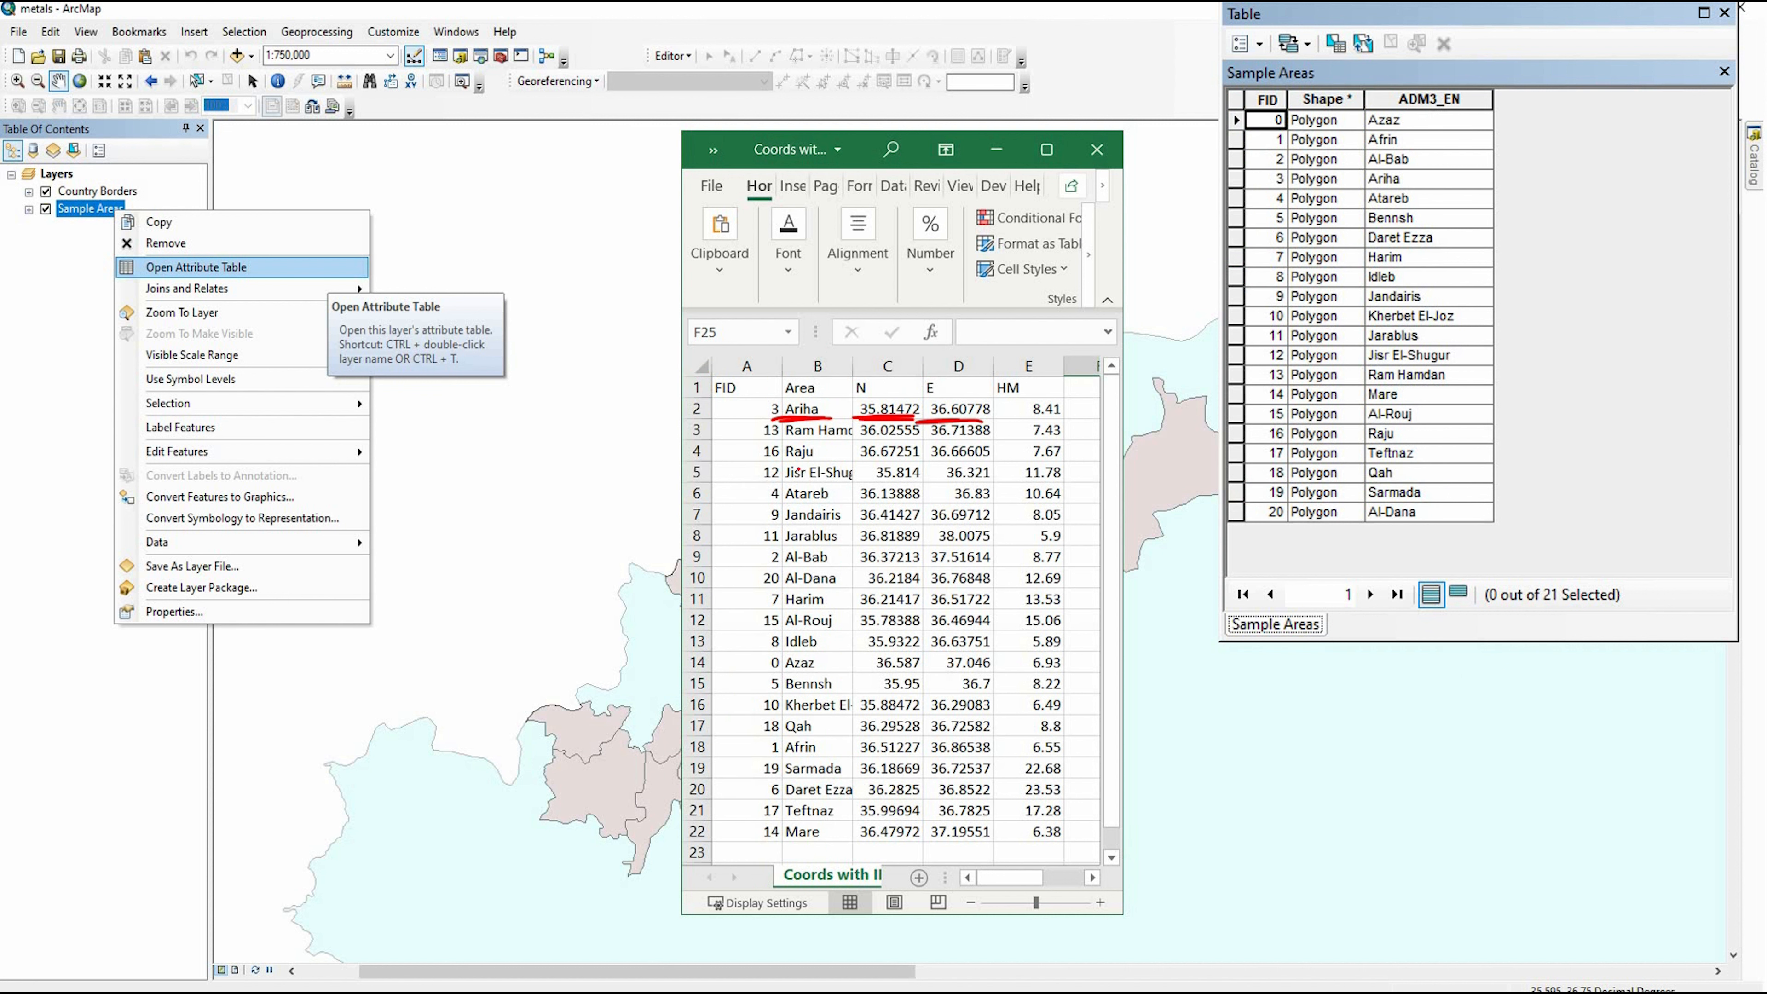
drag(753, 466, 987, 460)
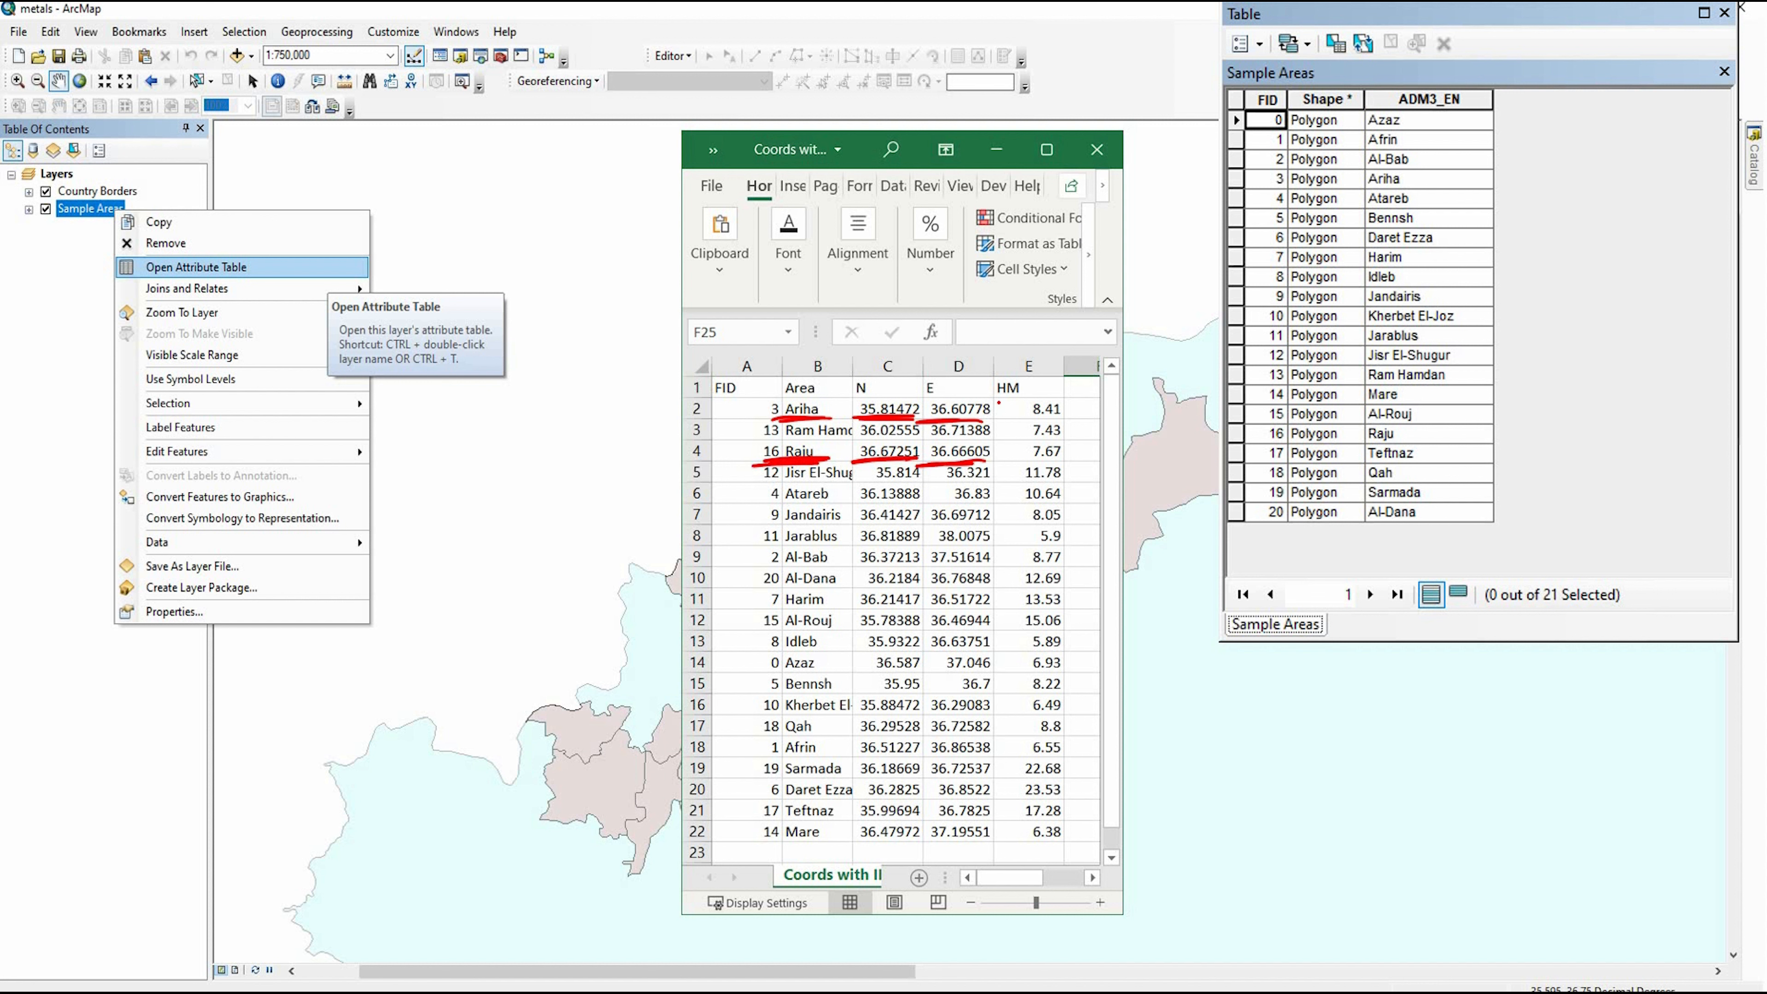
mouse_move(1010, 401)
mouse_down()
mouse_move(985, 363)
mouse_move(980, 391)
mouse_up()
drag(1010, 424, 1077, 417)
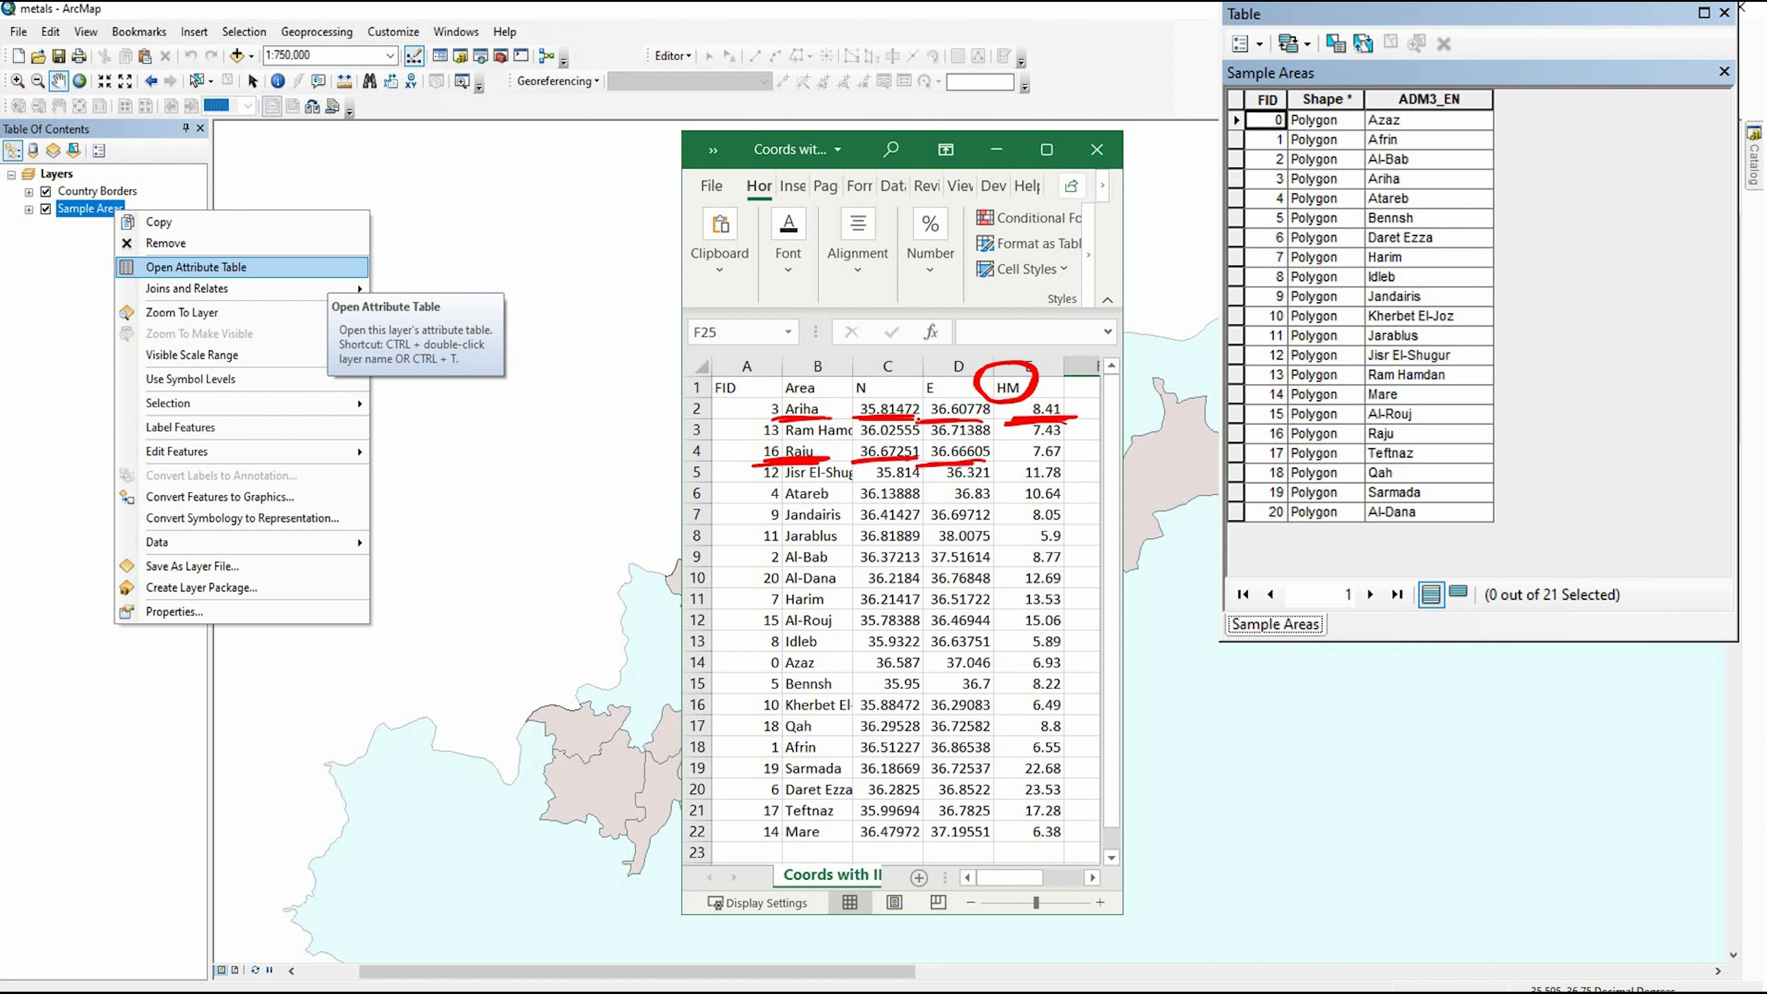
mouse_move(919, 418)
mouse_down()
mouse_move(869, 392)
mouse_move(871, 421)
mouse_move(992, 415)
mouse_move(926, 399)
mouse_up()
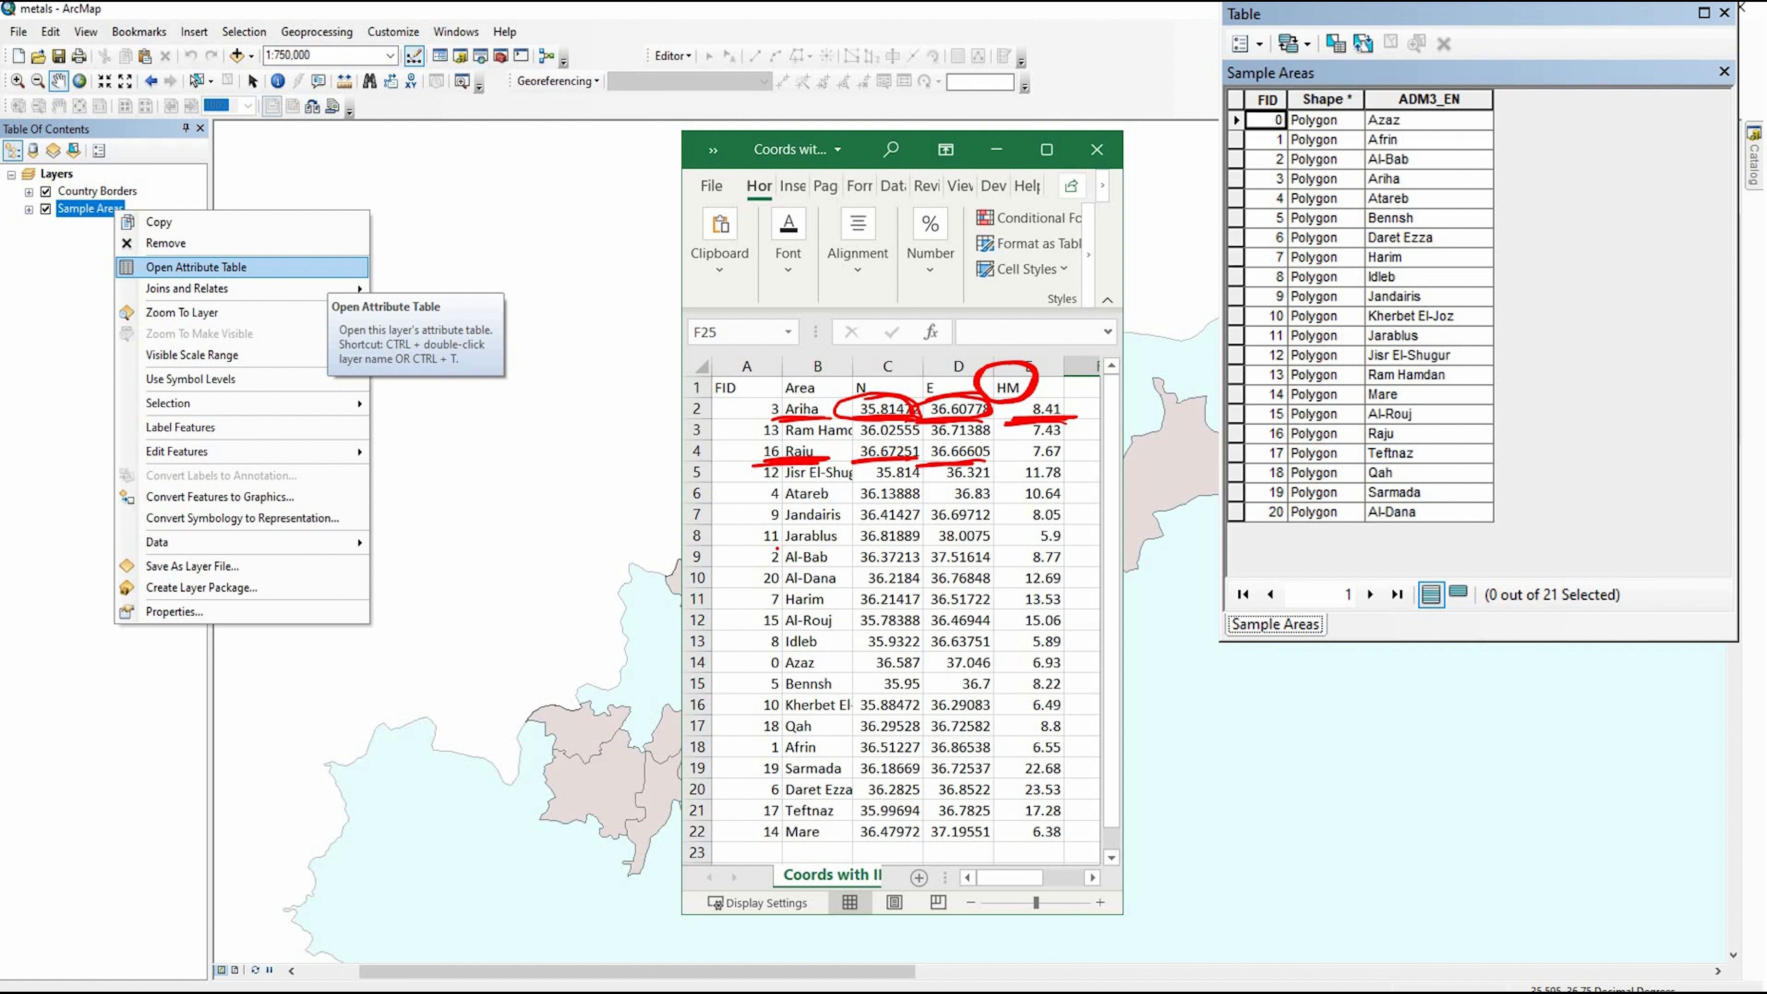
drag(777, 549, 775, 561)
mouse_move(928, 554)
mouse_down()
mouse_move(989, 546)
mouse_move(933, 543)
mouse_move(922, 574)
mouse_move(917, 535)
mouse_move(876, 575)
mouse_move(917, 571)
mouse_up()
mouse_move(1075, 546)
mouse_down()
mouse_move(1000, 565)
mouse_move(1057, 575)
mouse_up()
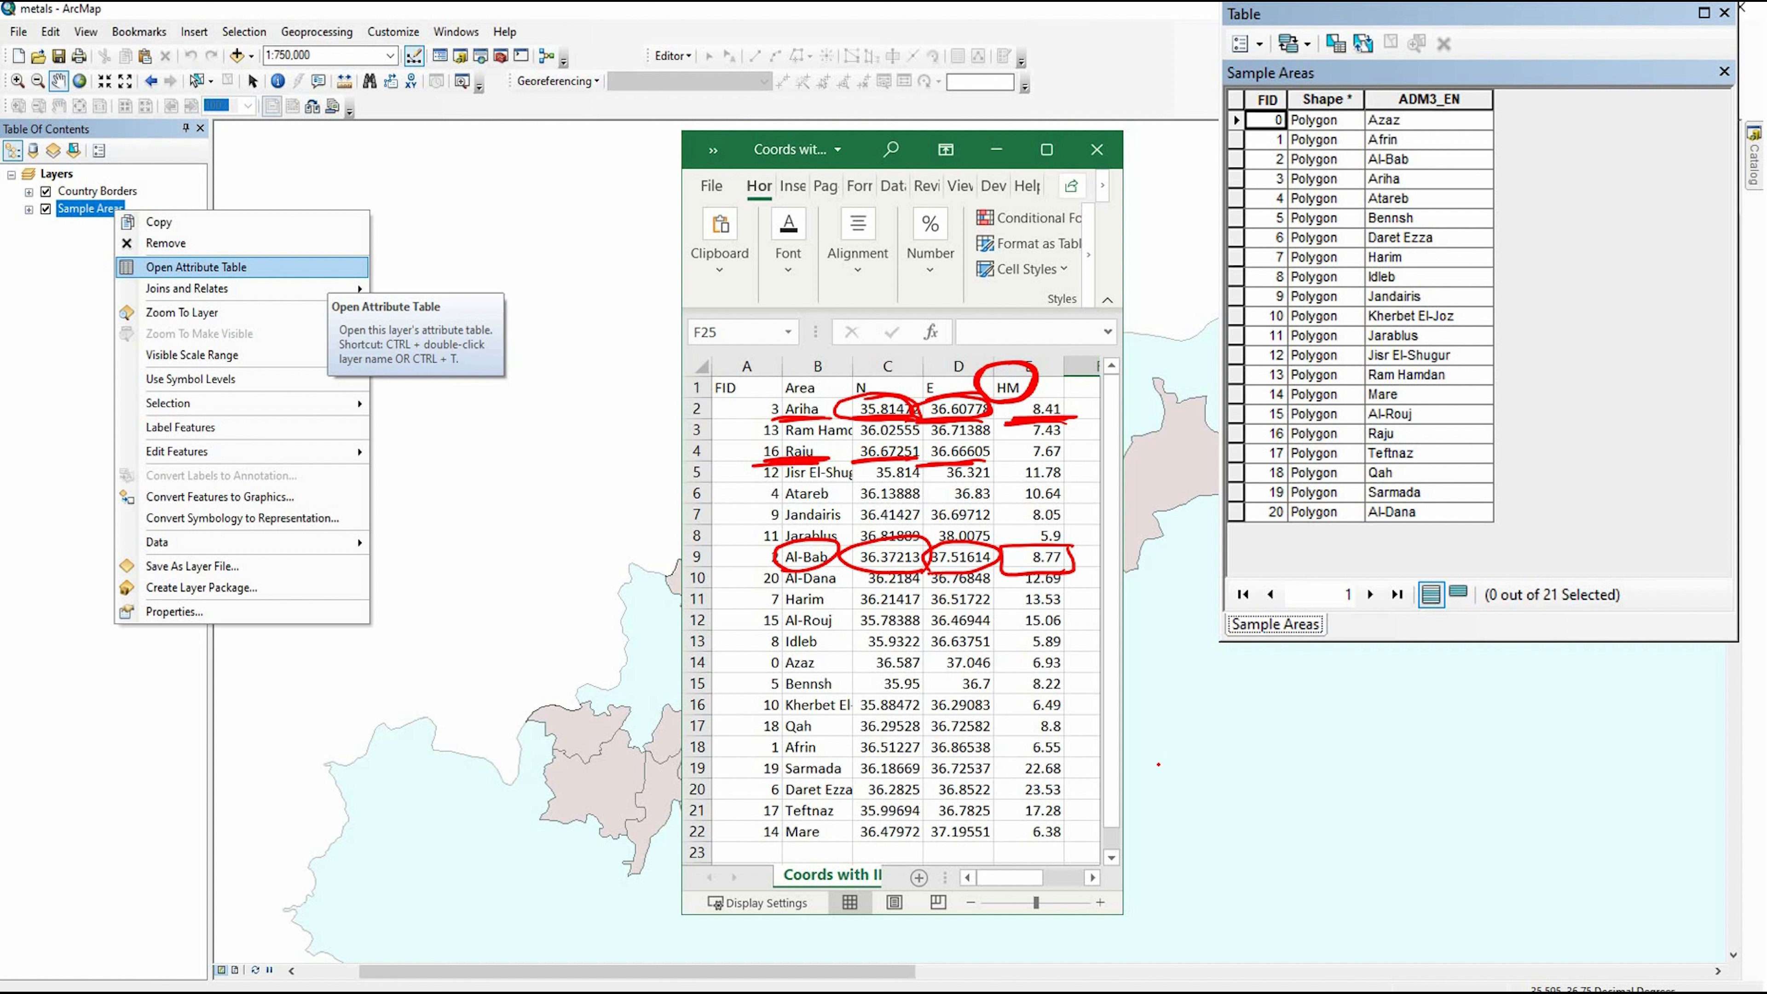
mouse_move(1129, 829)
mouse_down()
mouse_move(1169, 834)
mouse_move(1426, 705)
mouse_up()
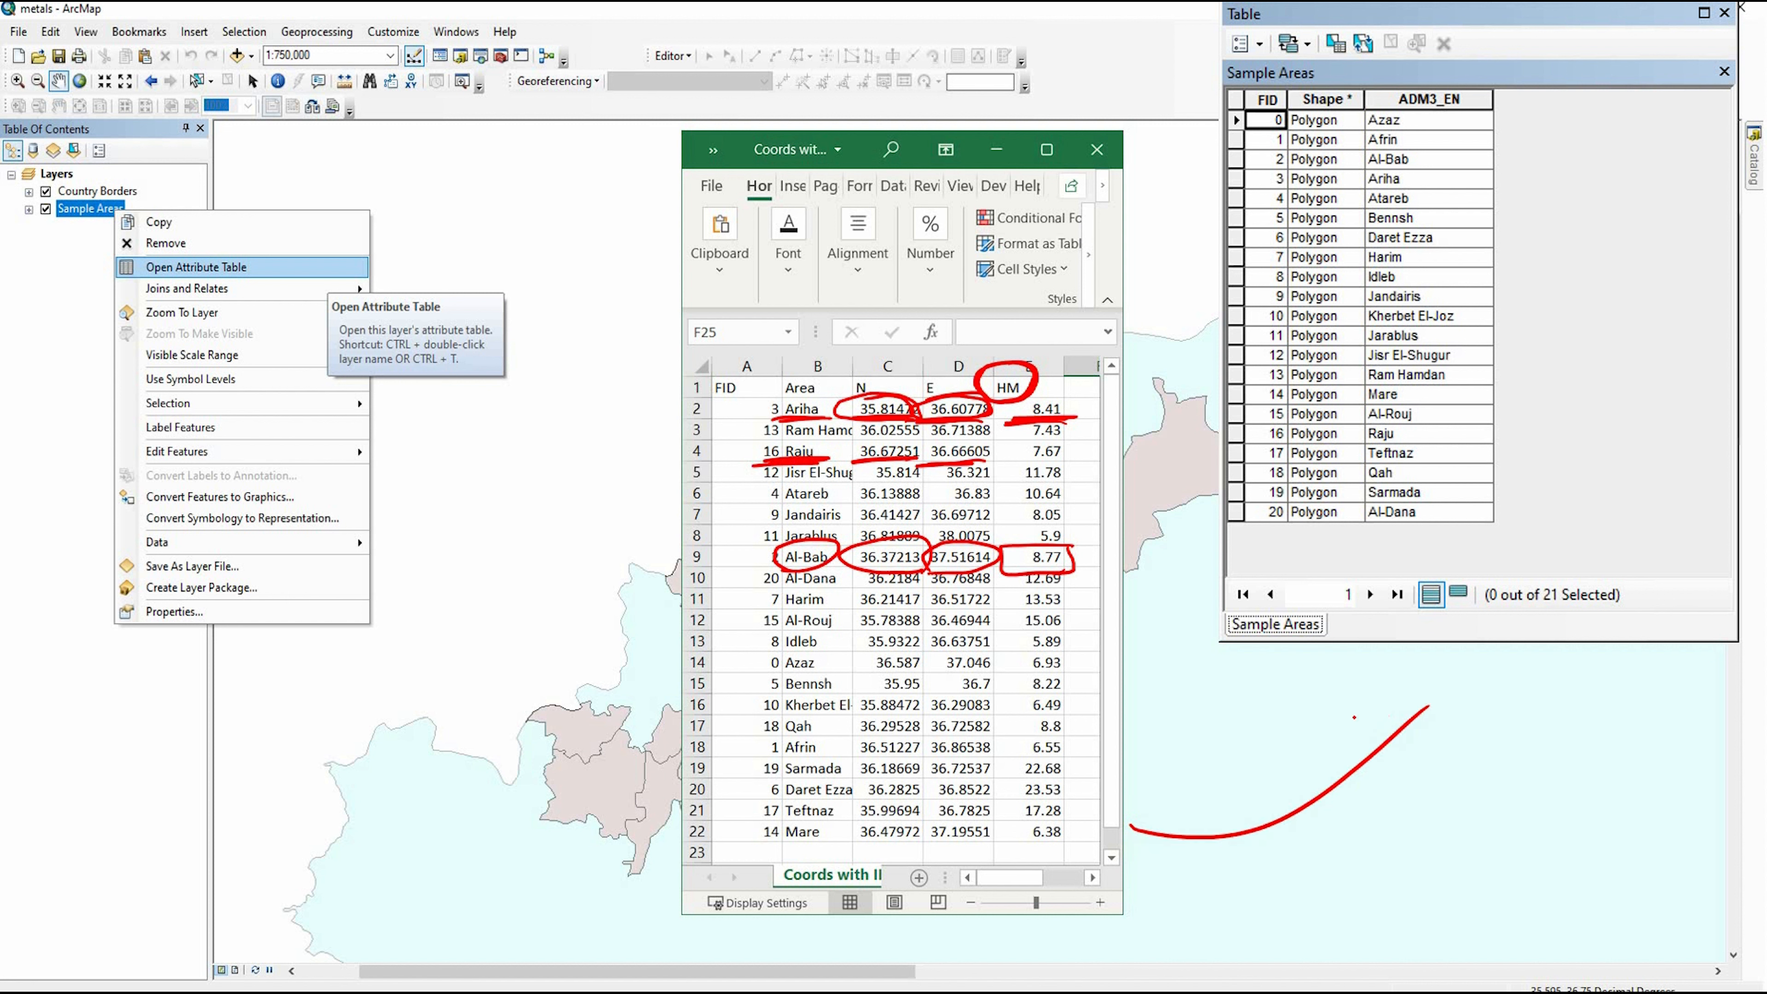
mouse_move(1122, 865)
mouse_down()
mouse_move(1494, 733)
mouse_move(1510, 705)
mouse_up()
mouse_move(1322, 728)
mouse_down()
mouse_move(1475, 705)
mouse_move(1374, 710)
mouse_move(1520, 793)
mouse_move(1329, 731)
mouse_up()
drag(1514, 677, 1539, 792)
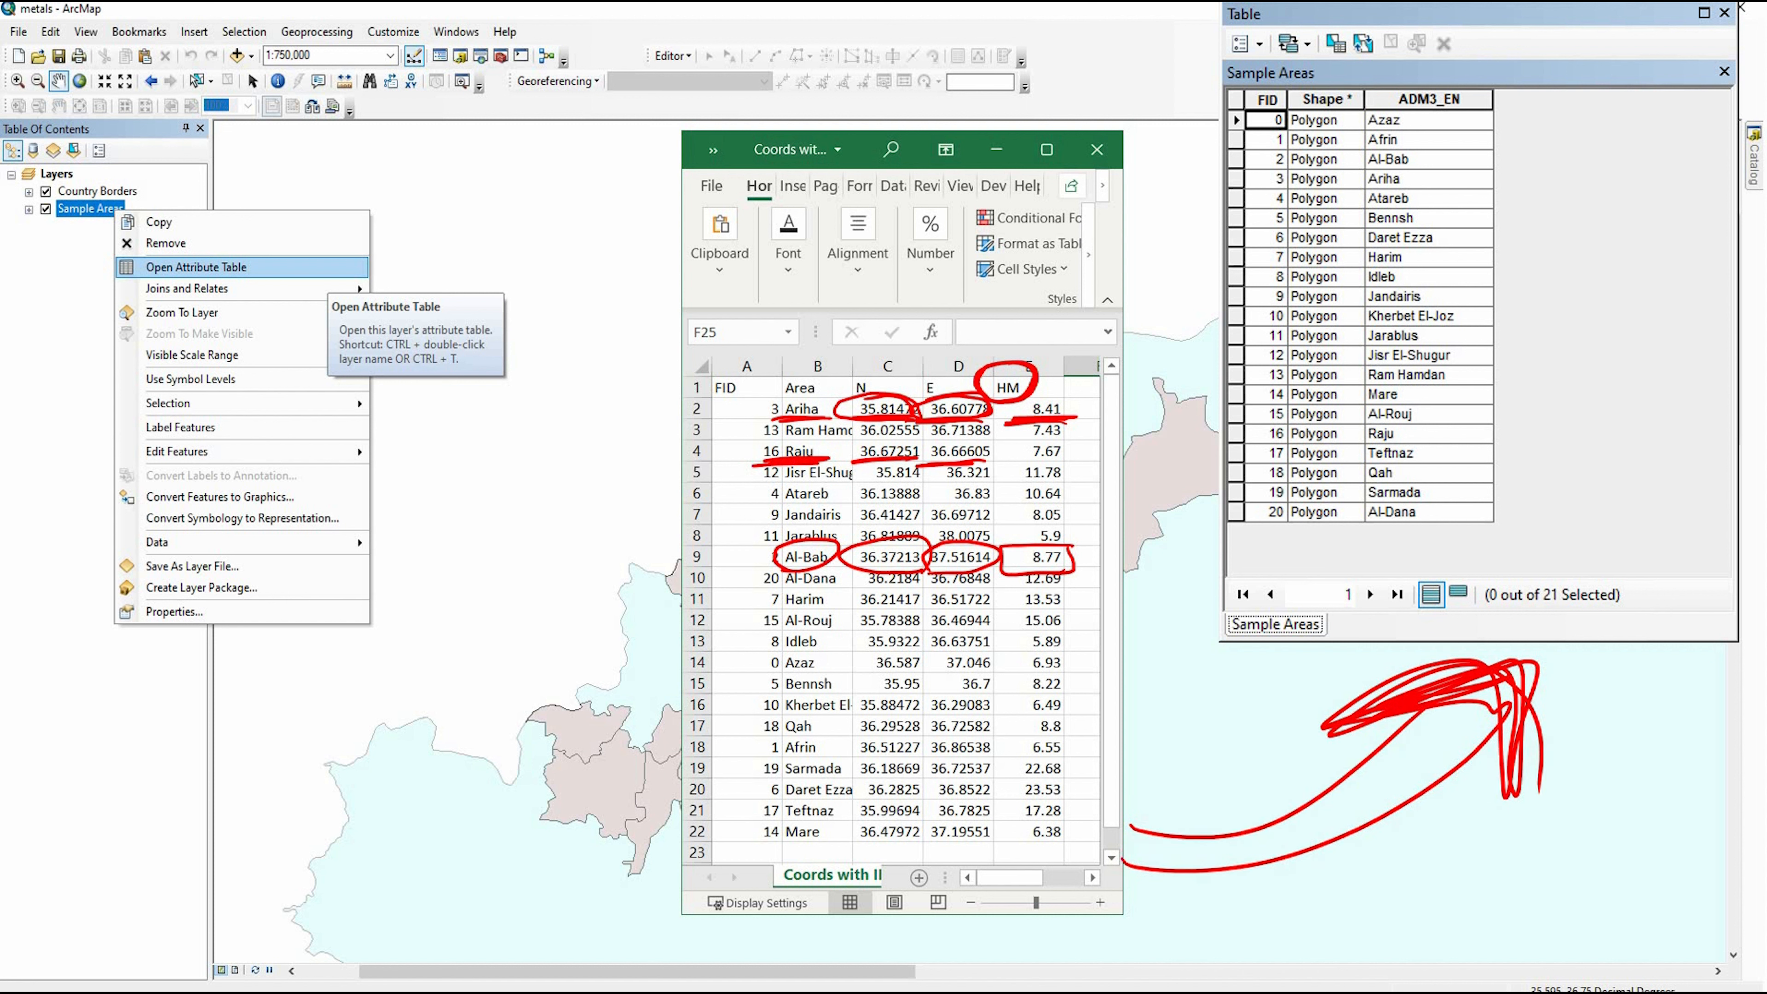
key(e)
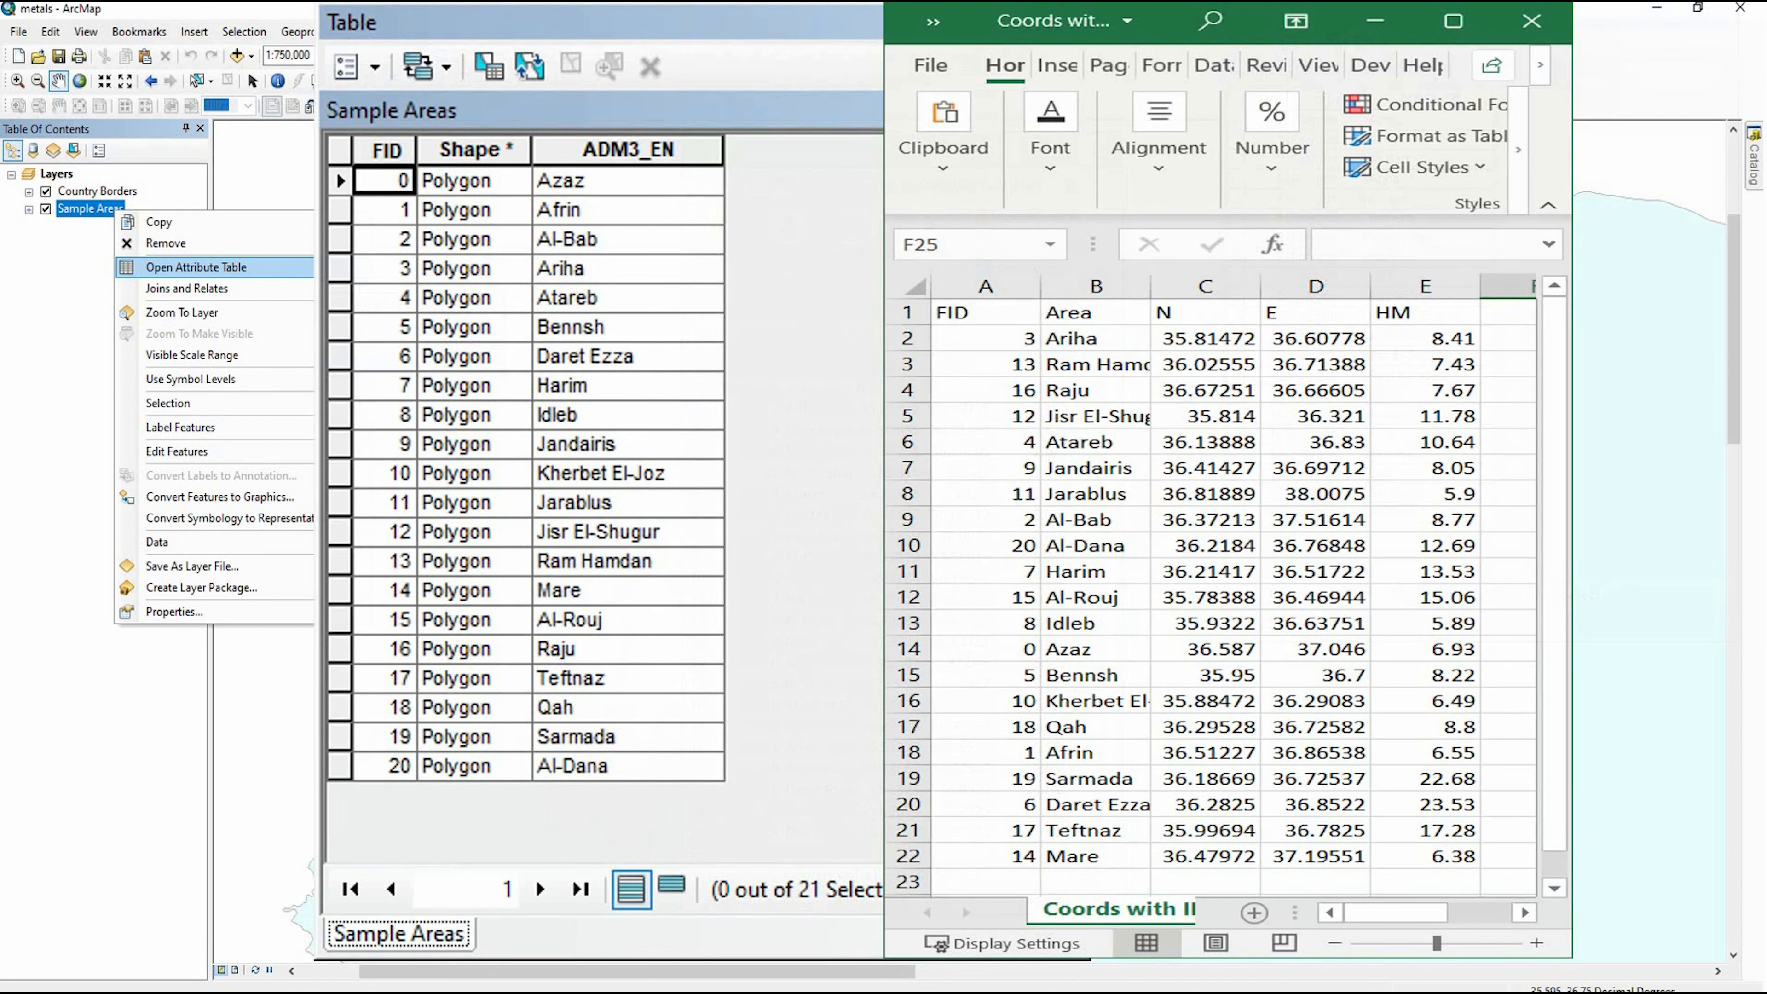
drag(65, 230, 16, 290)
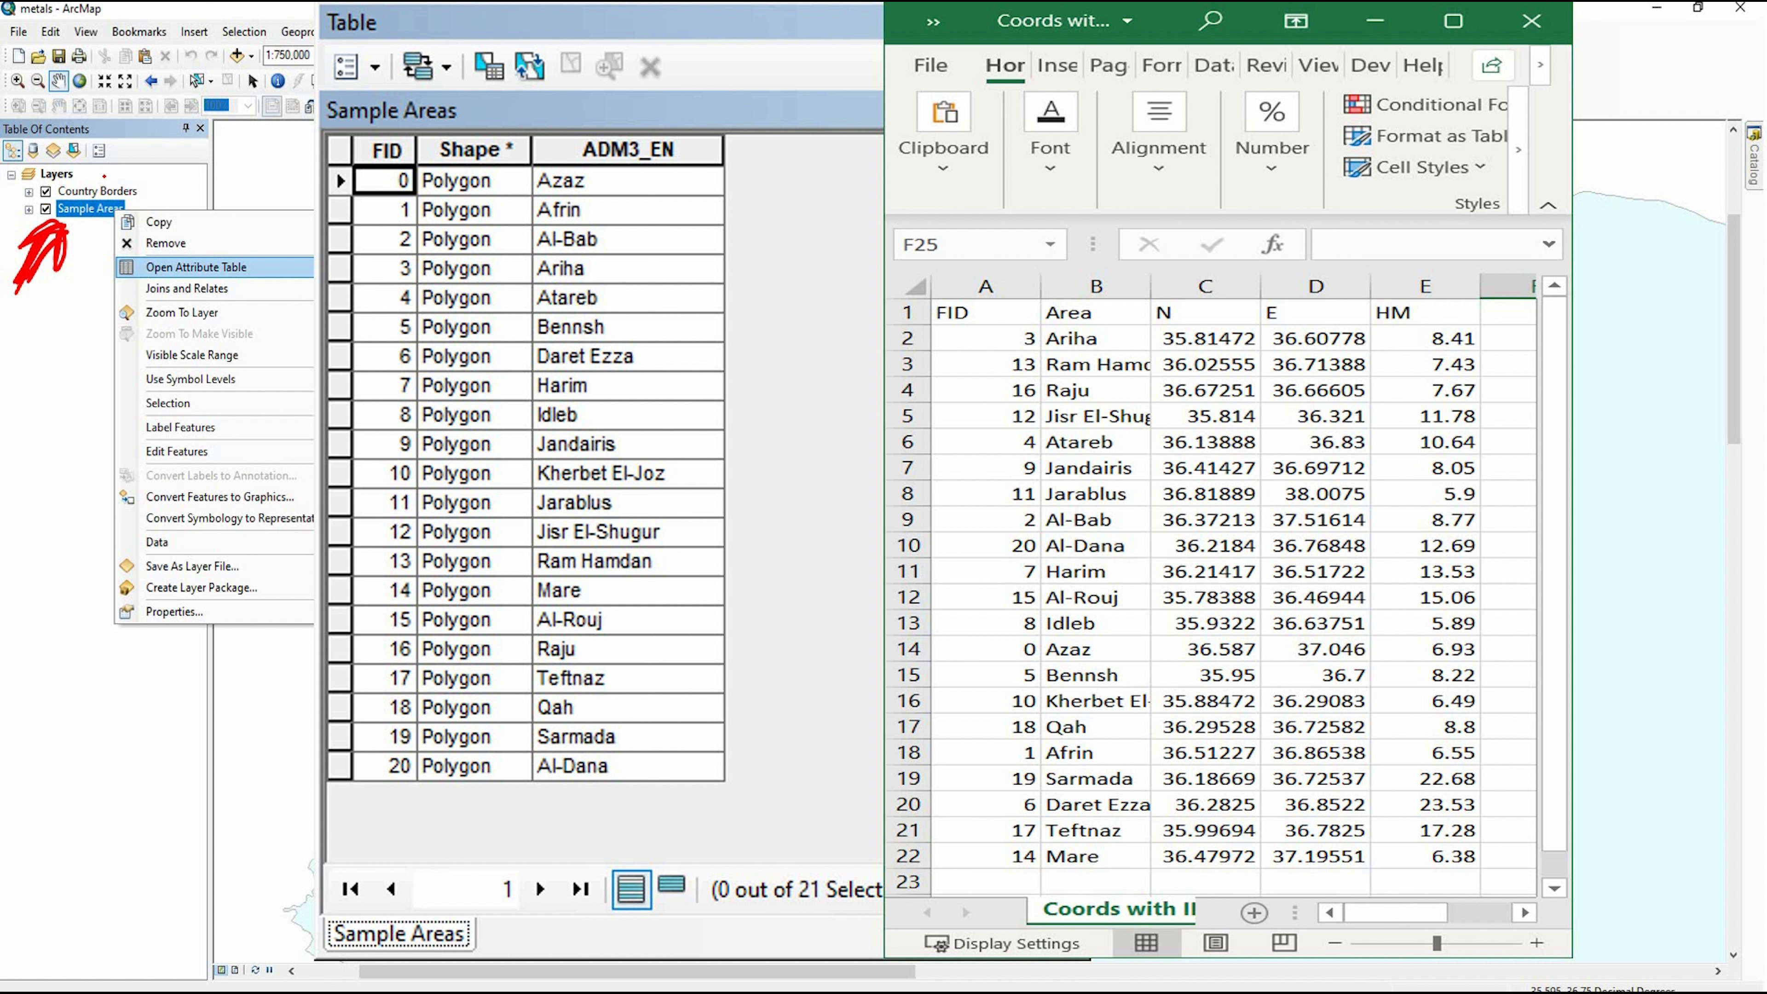
mouse_move(109, 197)
mouse_down()
mouse_move(120, 178)
mouse_move(47, 192)
mouse_move(130, 179)
mouse_up()
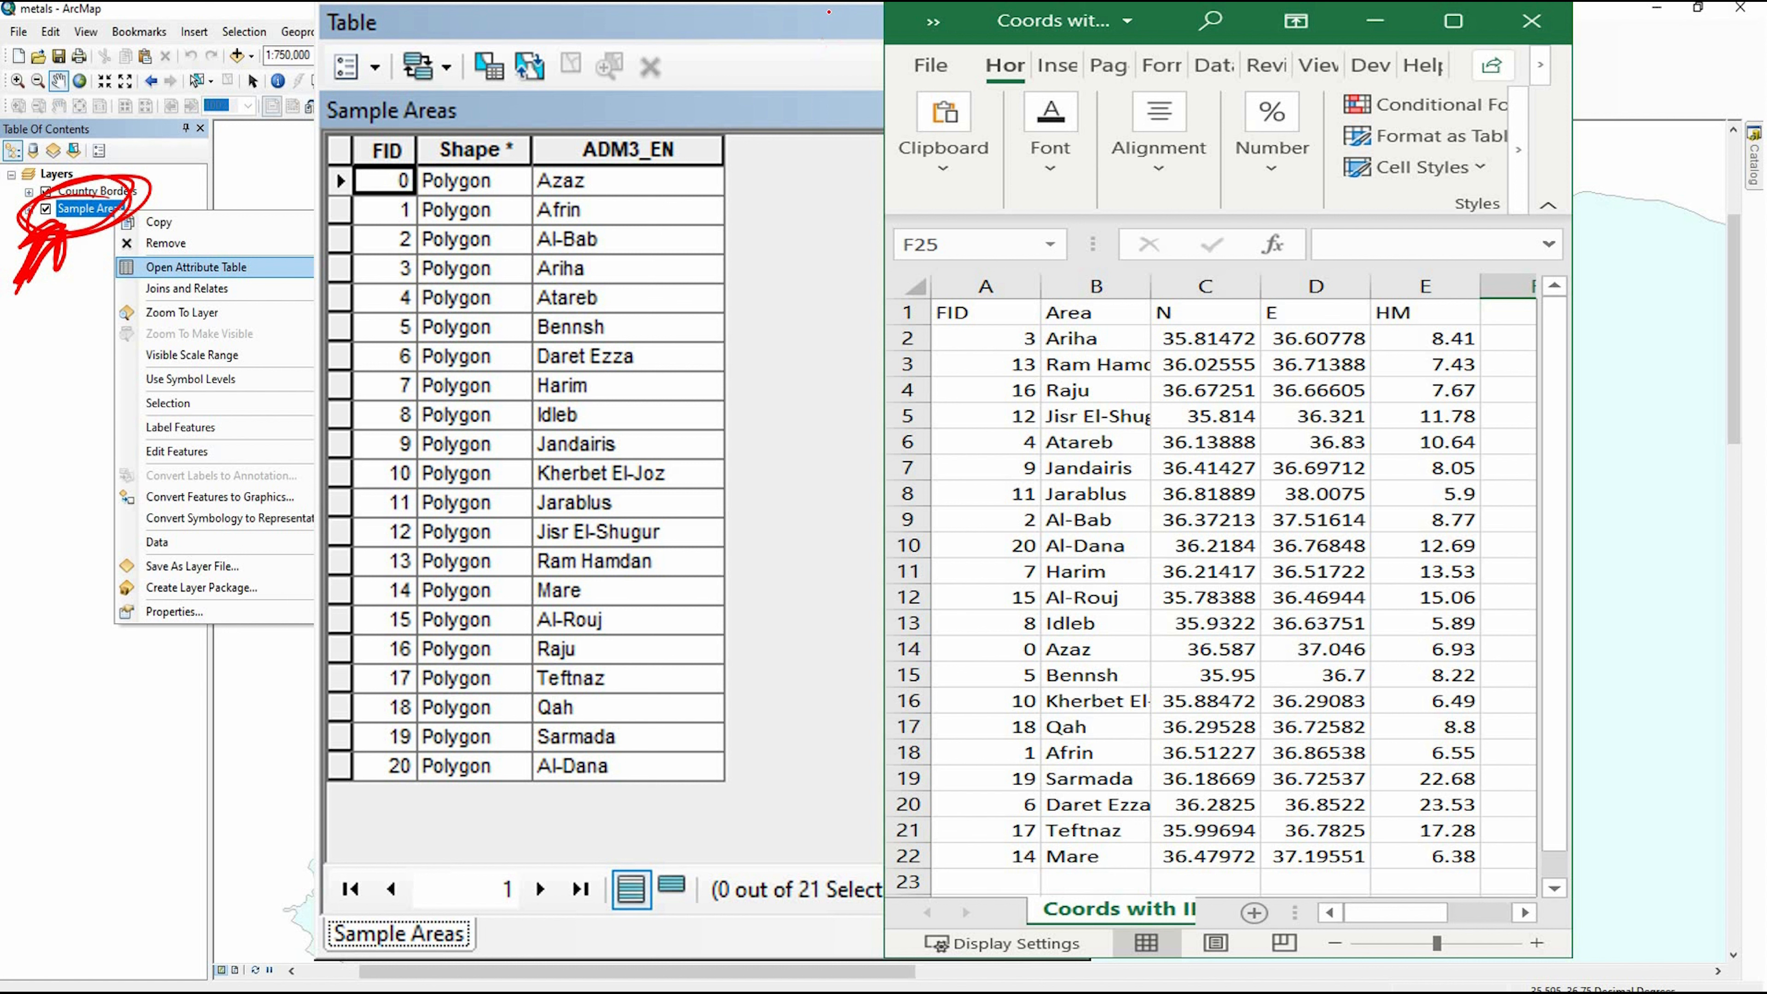
mouse_move(812, 10)
mouse_down()
mouse_move(746, 98)
mouse_move(808, 73)
mouse_up()
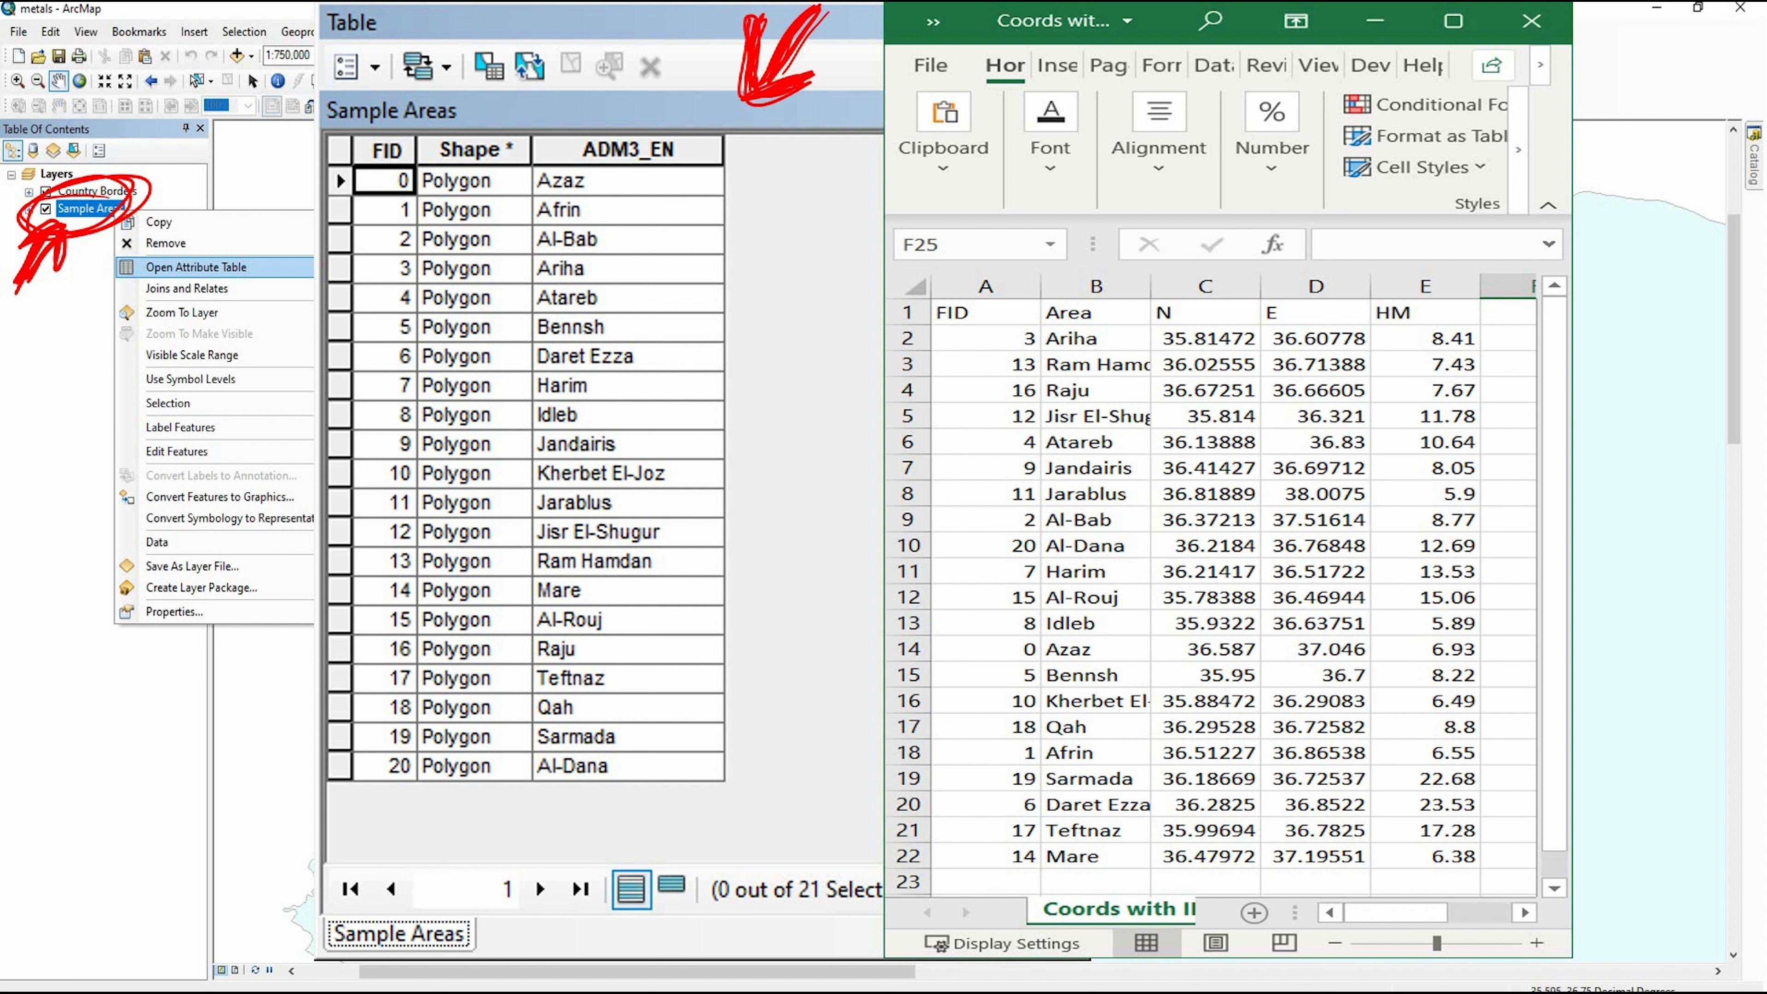
mouse_move(1615, 69)
mouse_down()
mouse_move(1669, 30)
mouse_move(1654, 96)
mouse_up()
mouse_move(772, 102)
mouse_down()
mouse_move(761, 134)
mouse_move(844, 117)
mouse_up()
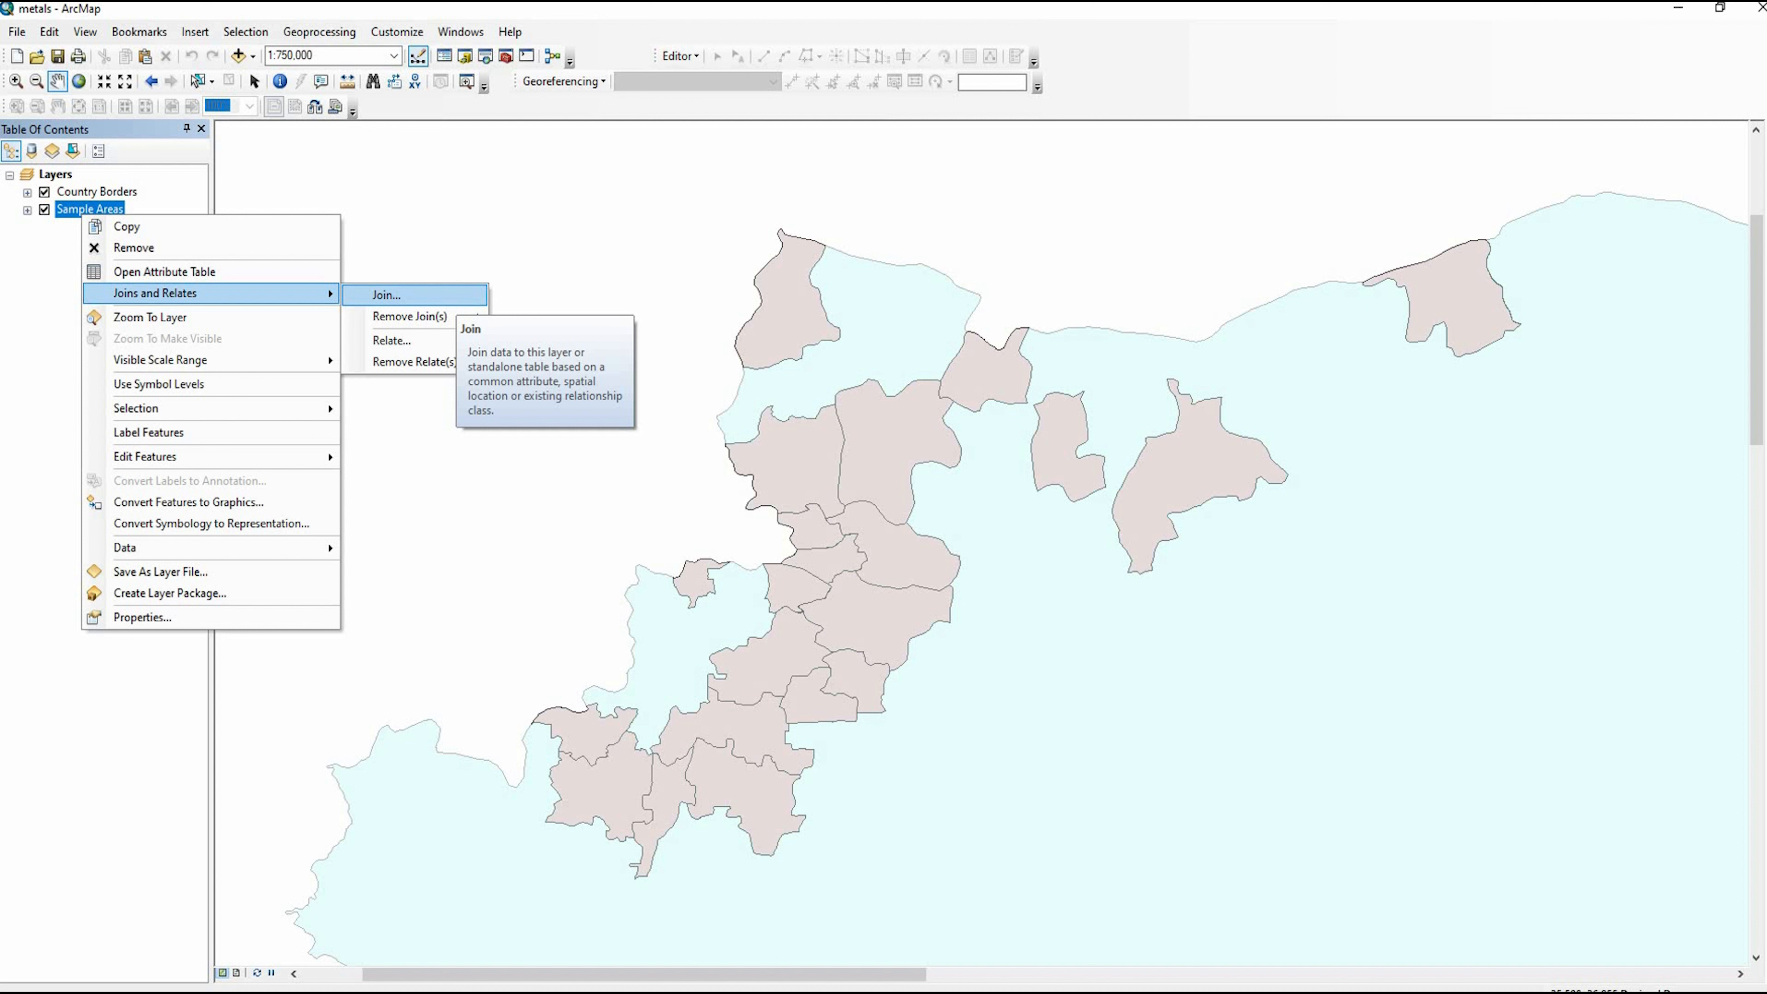
mouse_move(18, 295)
mouse_down()
mouse_move(46, 301)
mouse_move(29, 311)
mouse_up()
drag(36, 306, 32, 333)
mouse_move(426, 290)
mouse_down()
mouse_move(422, 309)
mouse_move(428, 292)
mouse_move(359, 275)
mouse_move(418, 266)
mouse_up()
key(Right)
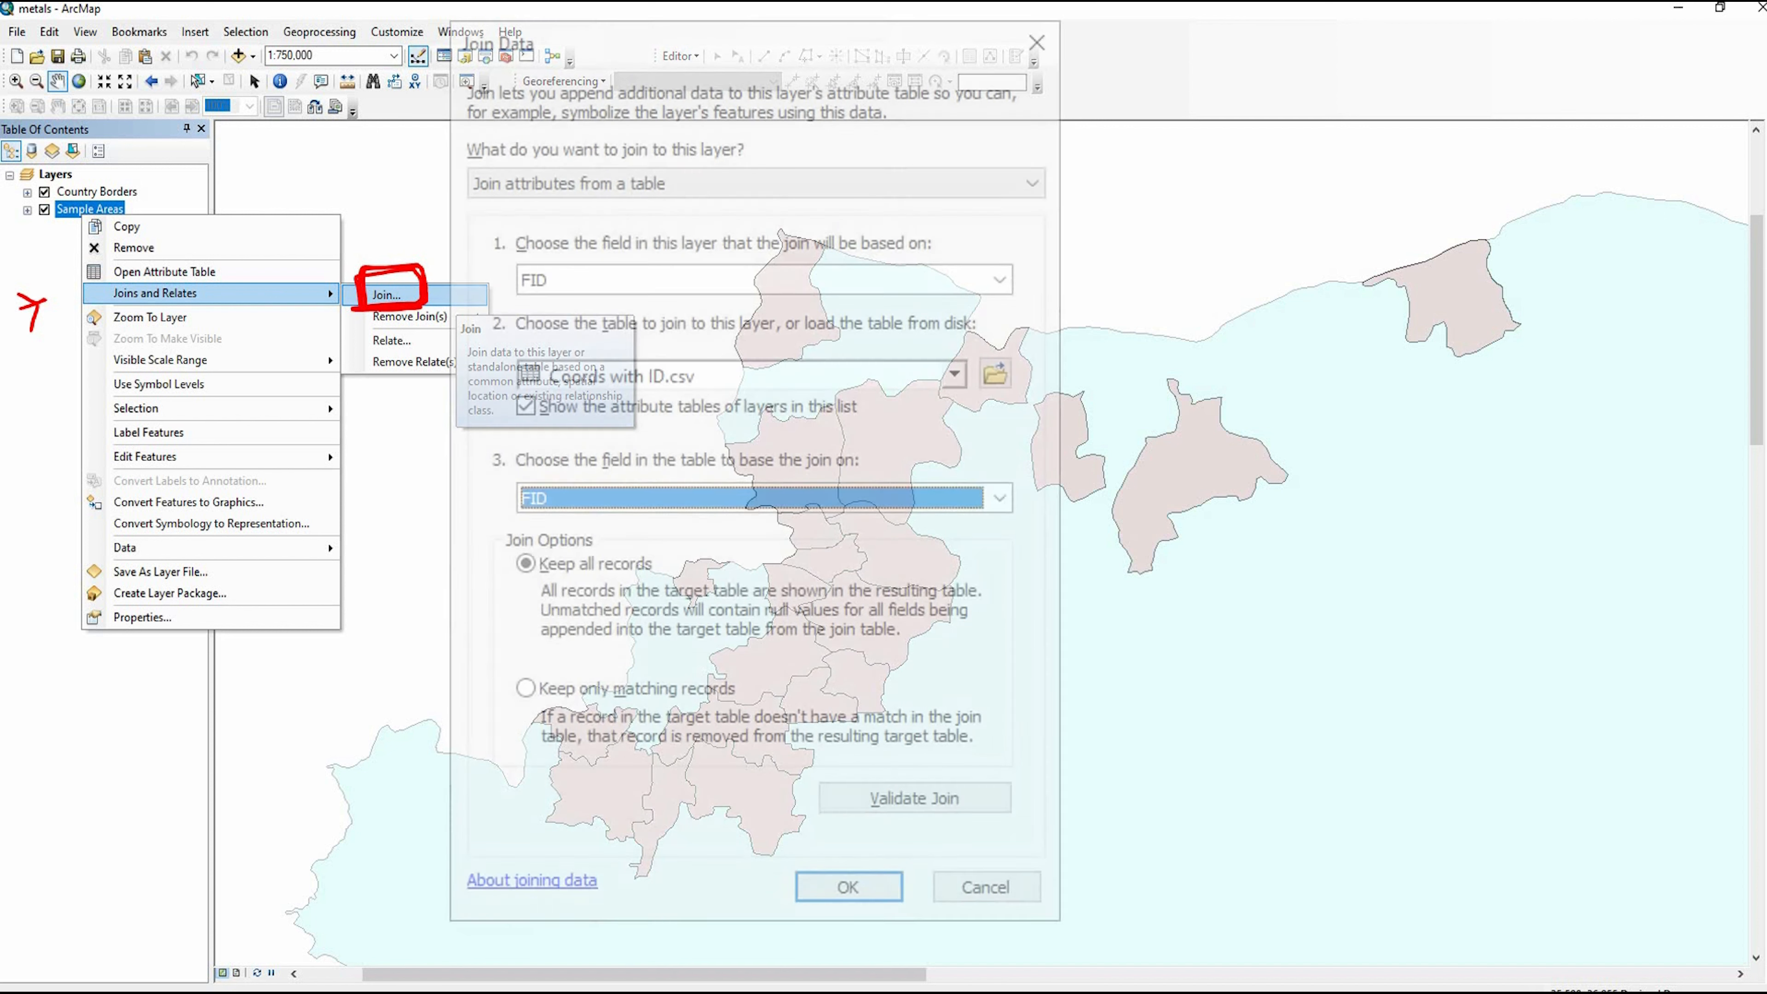
mouse_move(454, 47)
mouse_down()
mouse_move(532, 5)
mouse_move(546, 44)
mouse_up()
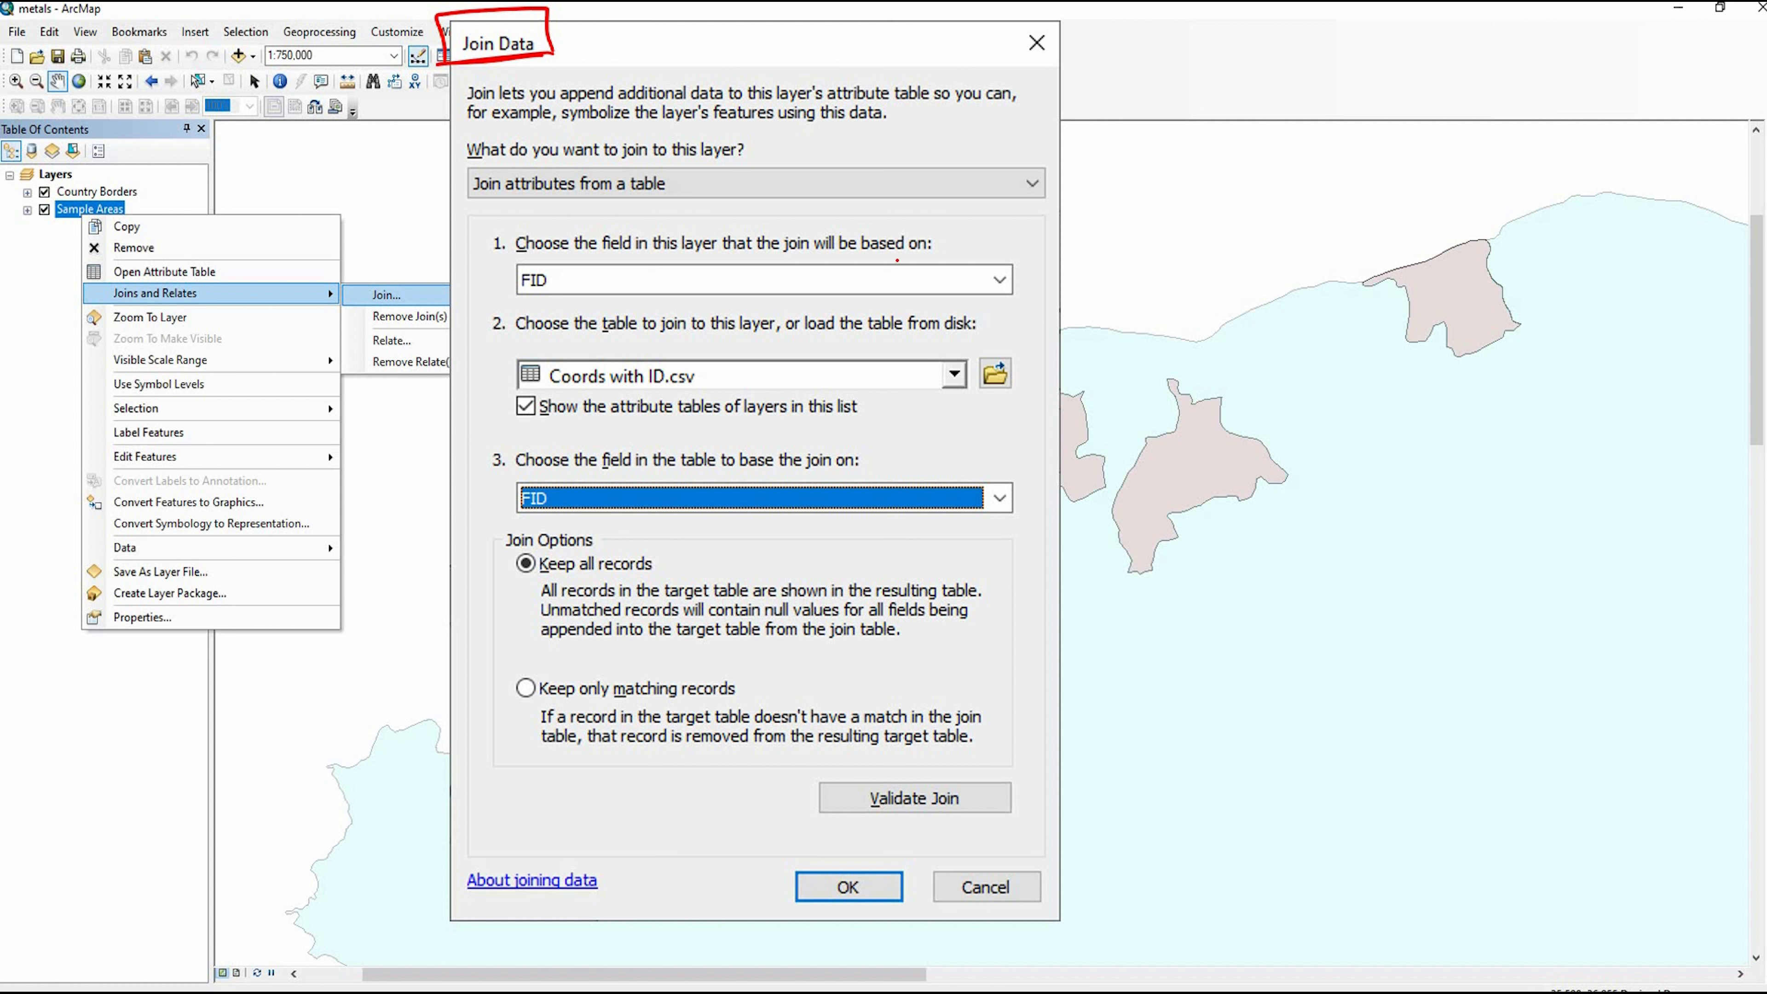
drag(423, 254, 473, 246)
drag(441, 232, 473, 245)
drag(474, 246, 450, 266)
drag(501, 209, 518, 217)
mouse_move(496, 291)
mouse_down()
mouse_move(567, 285)
mouse_move(501, 292)
mouse_move(567, 268)
mouse_move(532, 252)
mouse_move(546, 304)
mouse_up()
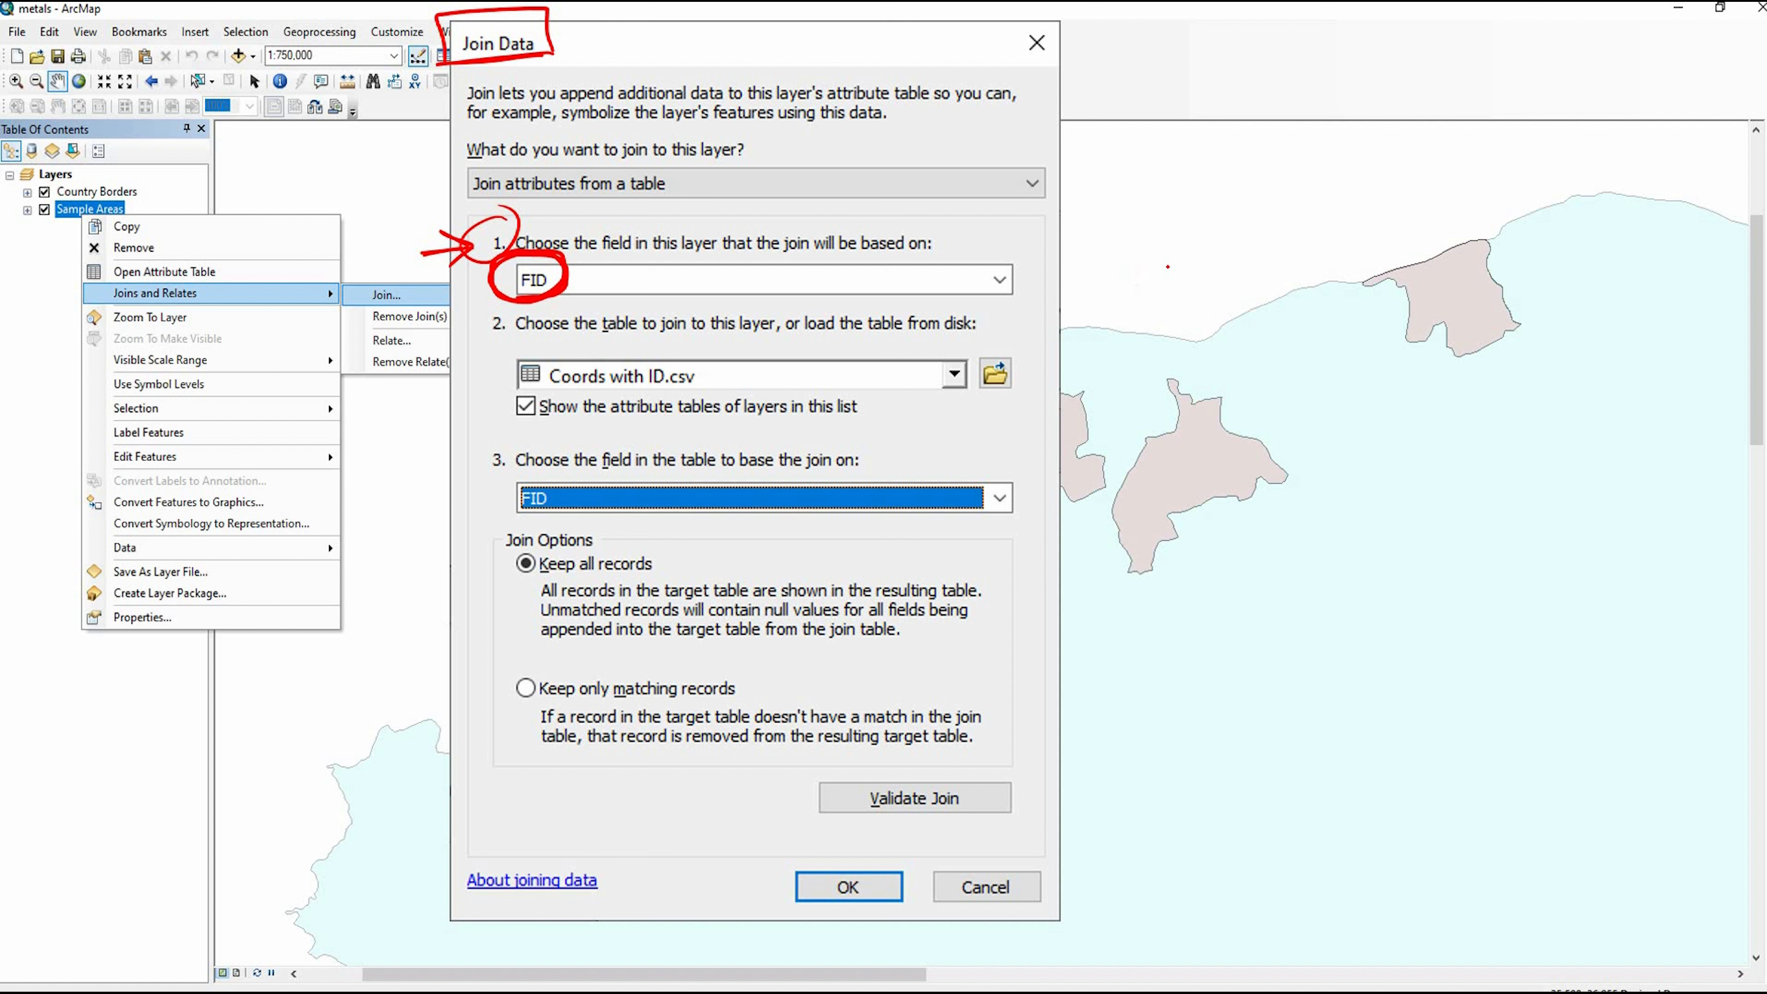
mouse_move(1161, 240)
mouse_down()
mouse_move(1134, 240)
mouse_move(1135, 289)
mouse_up()
mouse_move(1139, 270)
mouse_down()
mouse_move(1201, 273)
mouse_move(1218, 241)
mouse_up()
drag(1180, 277, 1239, 273)
mouse_move(1237, 238)
mouse_down()
mouse_move(1246, 278)
mouse_move(1228, 277)
mouse_up()
mouse_move(1151, 304)
mouse_down()
mouse_move(1325, 286)
mouse_move(1080, 311)
mouse_up()
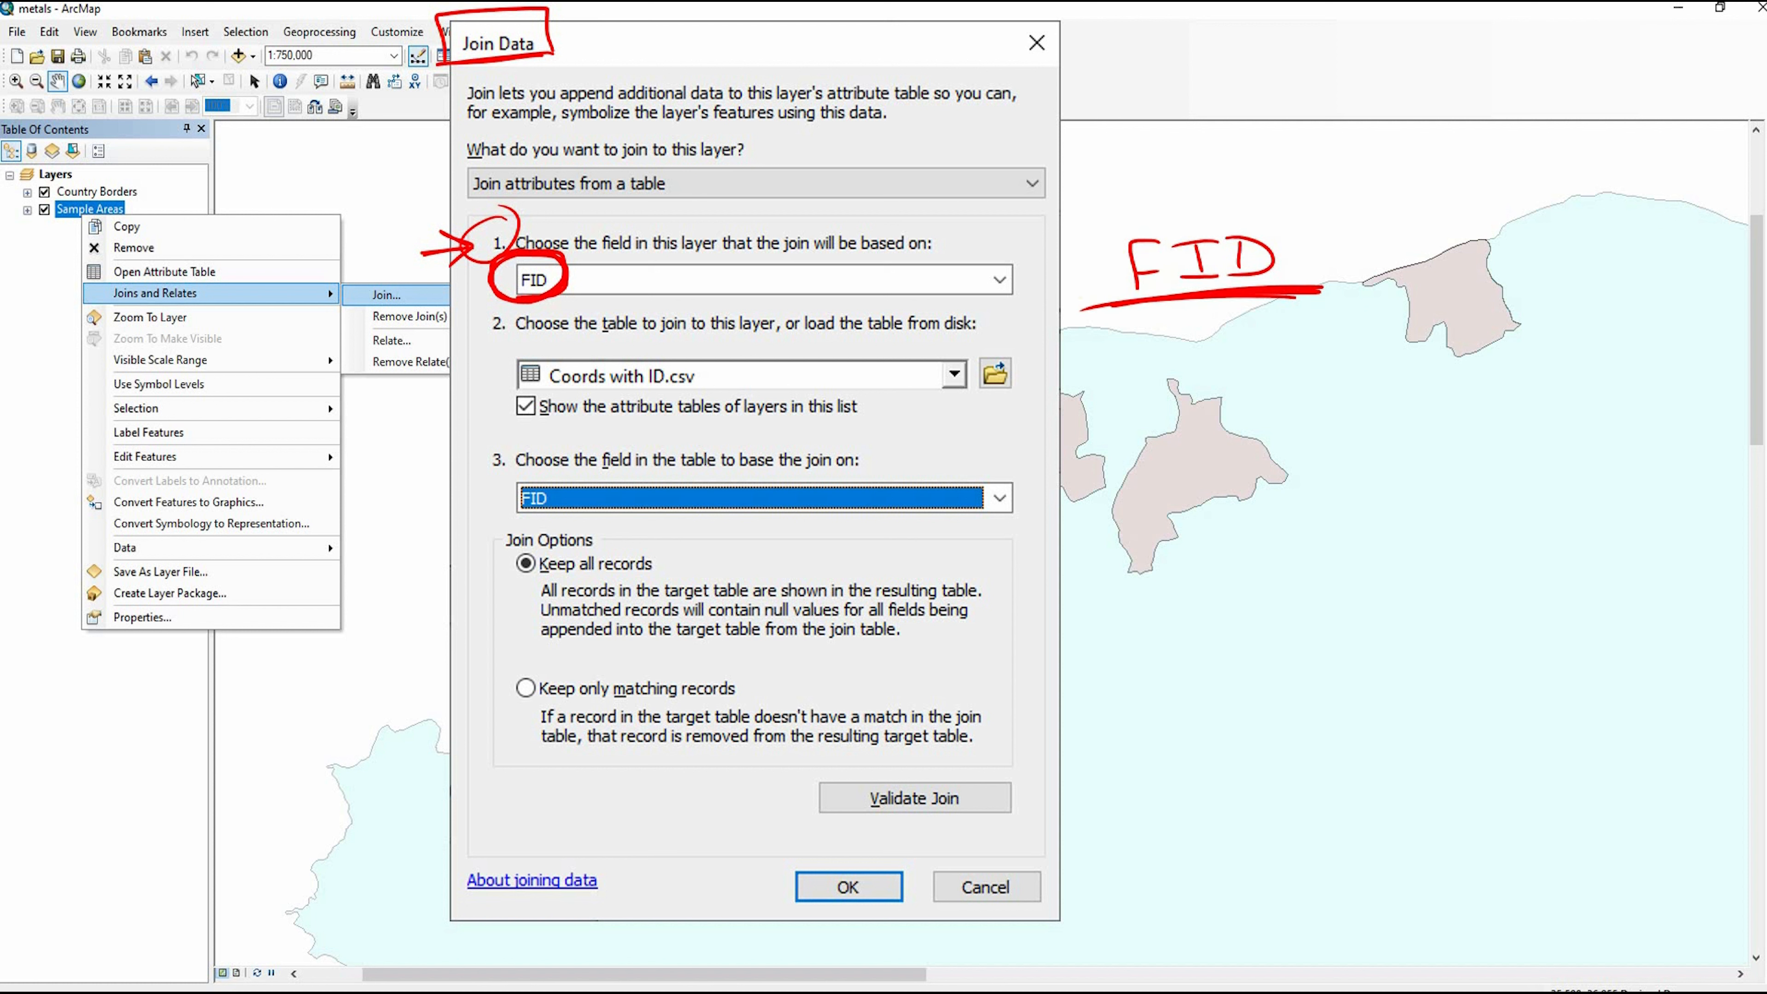
mouse_move(473, 353)
mouse_down()
mouse_move(448, 353)
mouse_move(515, 341)
mouse_up()
drag(823, 342, 679, 346)
drag(679, 346, 827, 339)
mouse_move(1018, 338)
mouse_down()
mouse_move(971, 358)
mouse_move(1037, 352)
mouse_move(974, 383)
mouse_up()
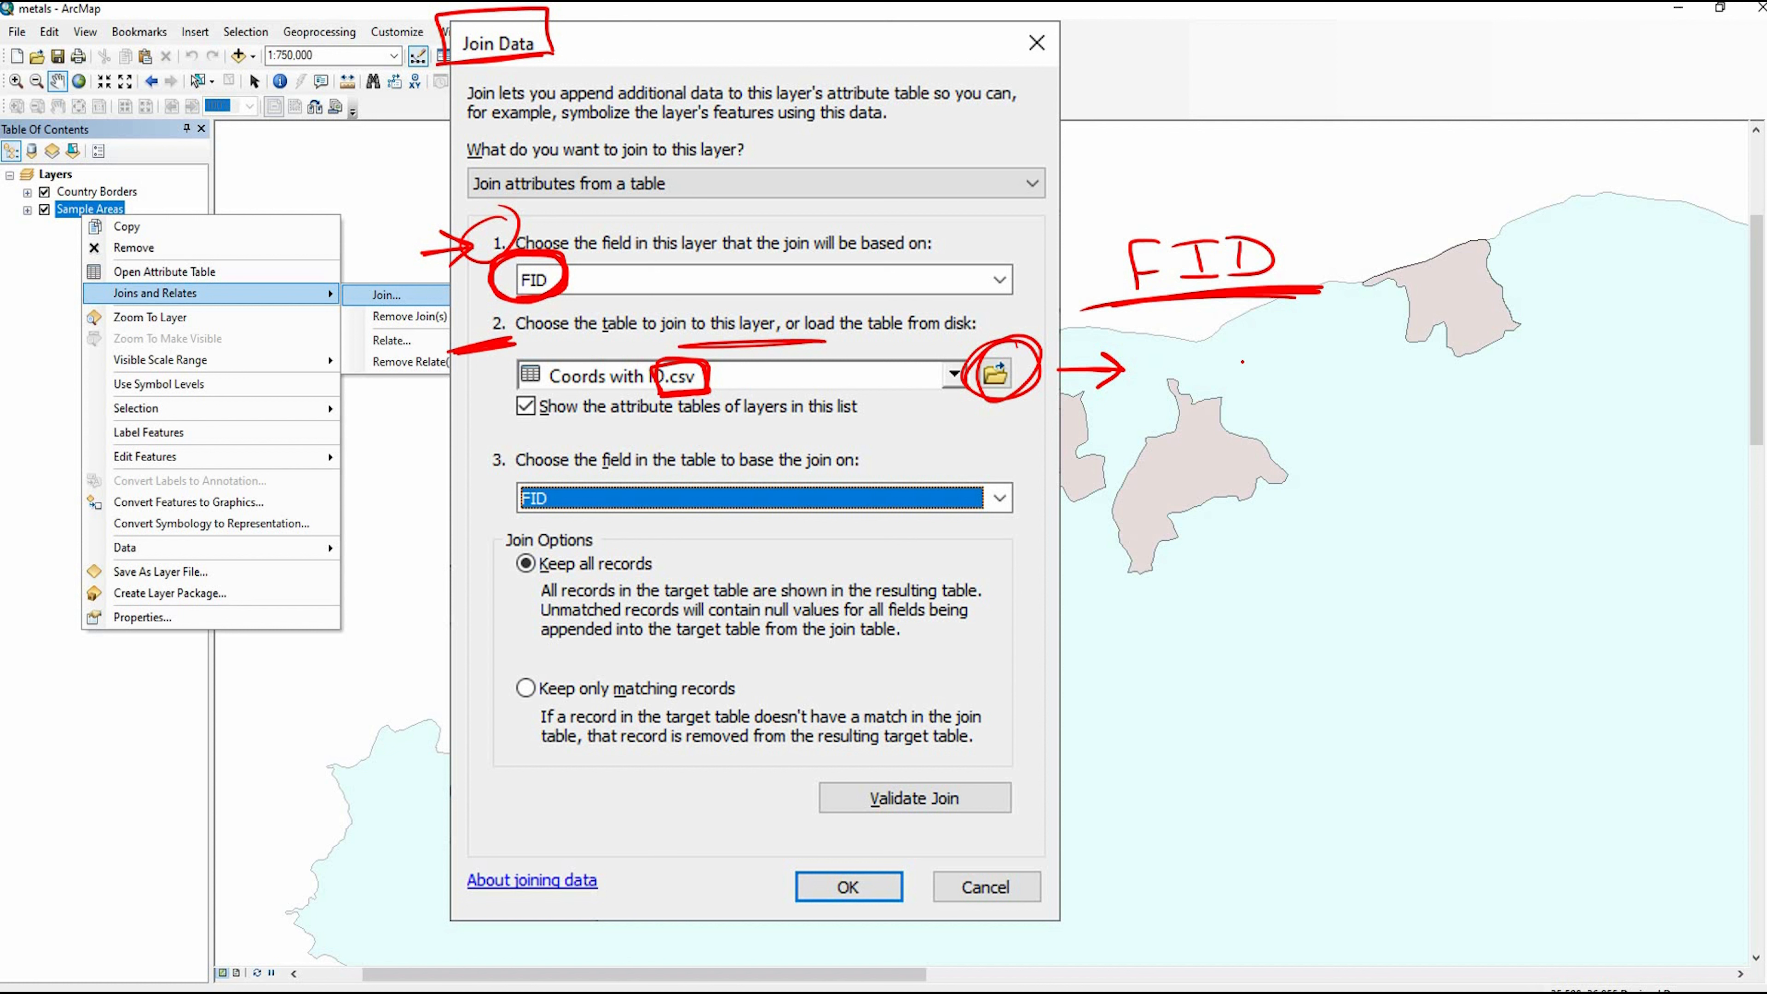
drag(1243, 348, 1233, 374)
drag(1261, 350, 1276, 376)
mouse_move(1262, 364)
mouse_down()
mouse_move(1329, 382)
mouse_move(1214, 398)
mouse_move(1326, 381)
mouse_up()
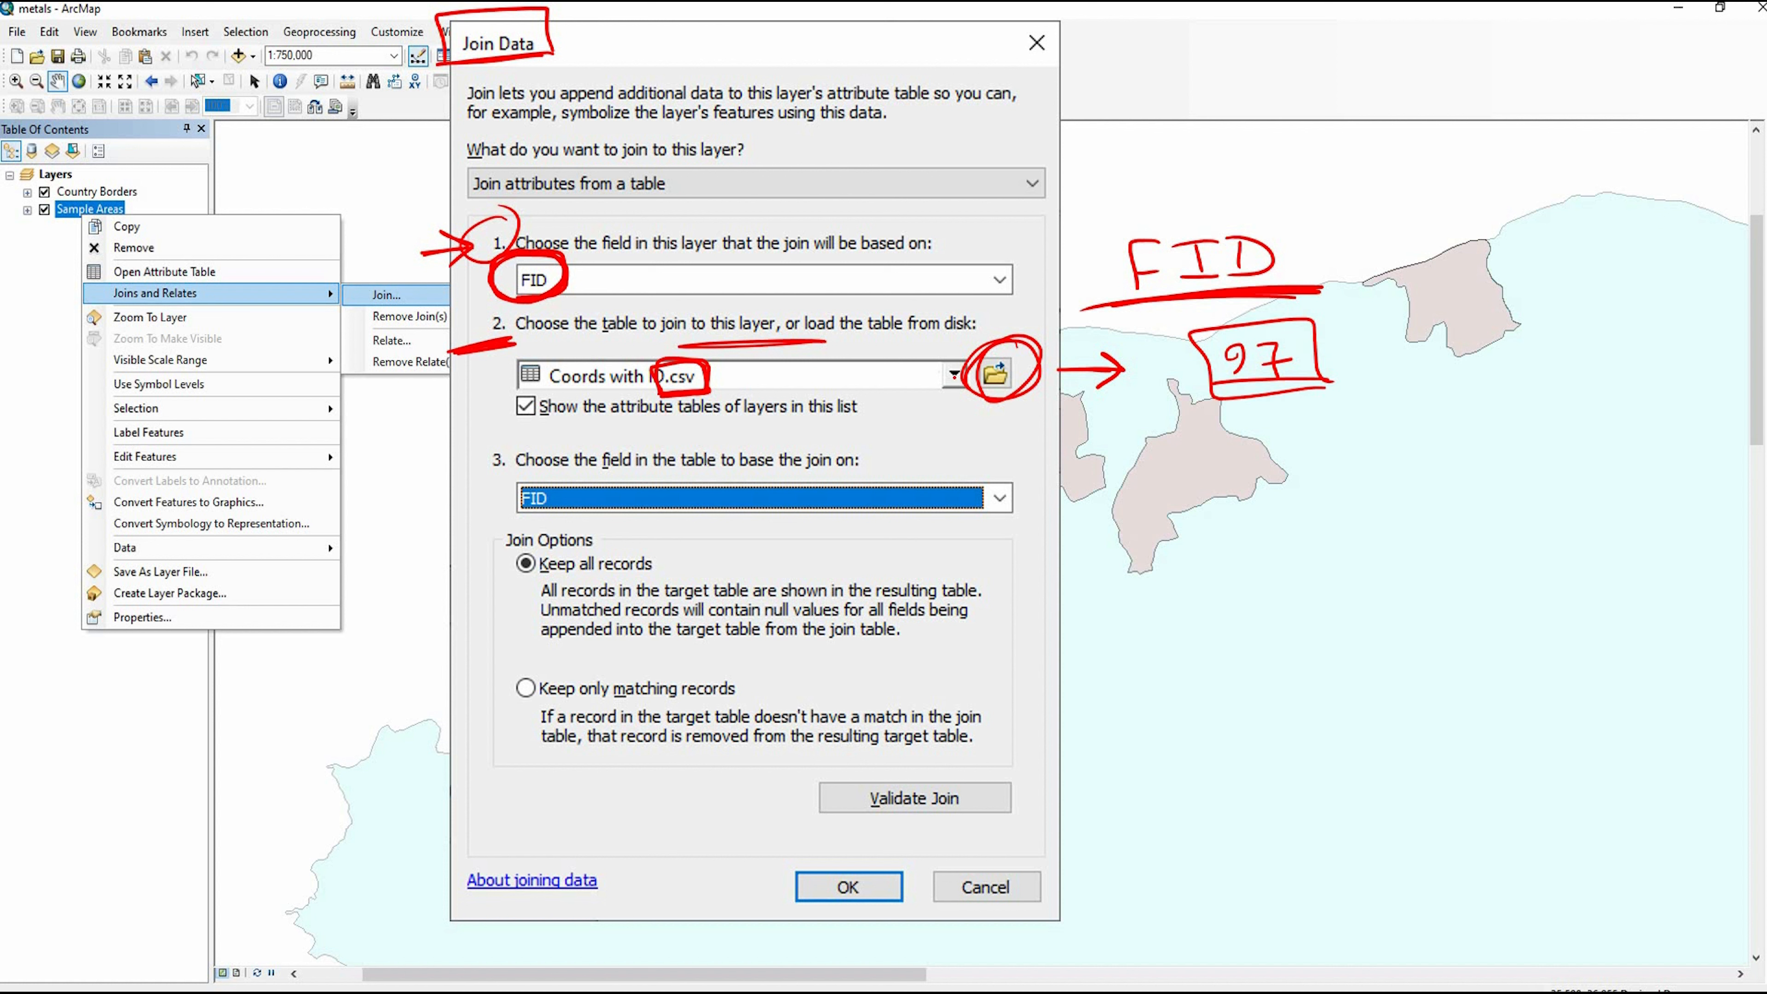
mouse_move(918, 370)
mouse_down()
mouse_move(848, 375)
mouse_move(875, 395)
mouse_move(850, 376)
mouse_up()
drag(850, 376, 866, 398)
mouse_move(695, 356)
mouse_down()
mouse_move(723, 379)
mouse_move(709, 352)
mouse_up()
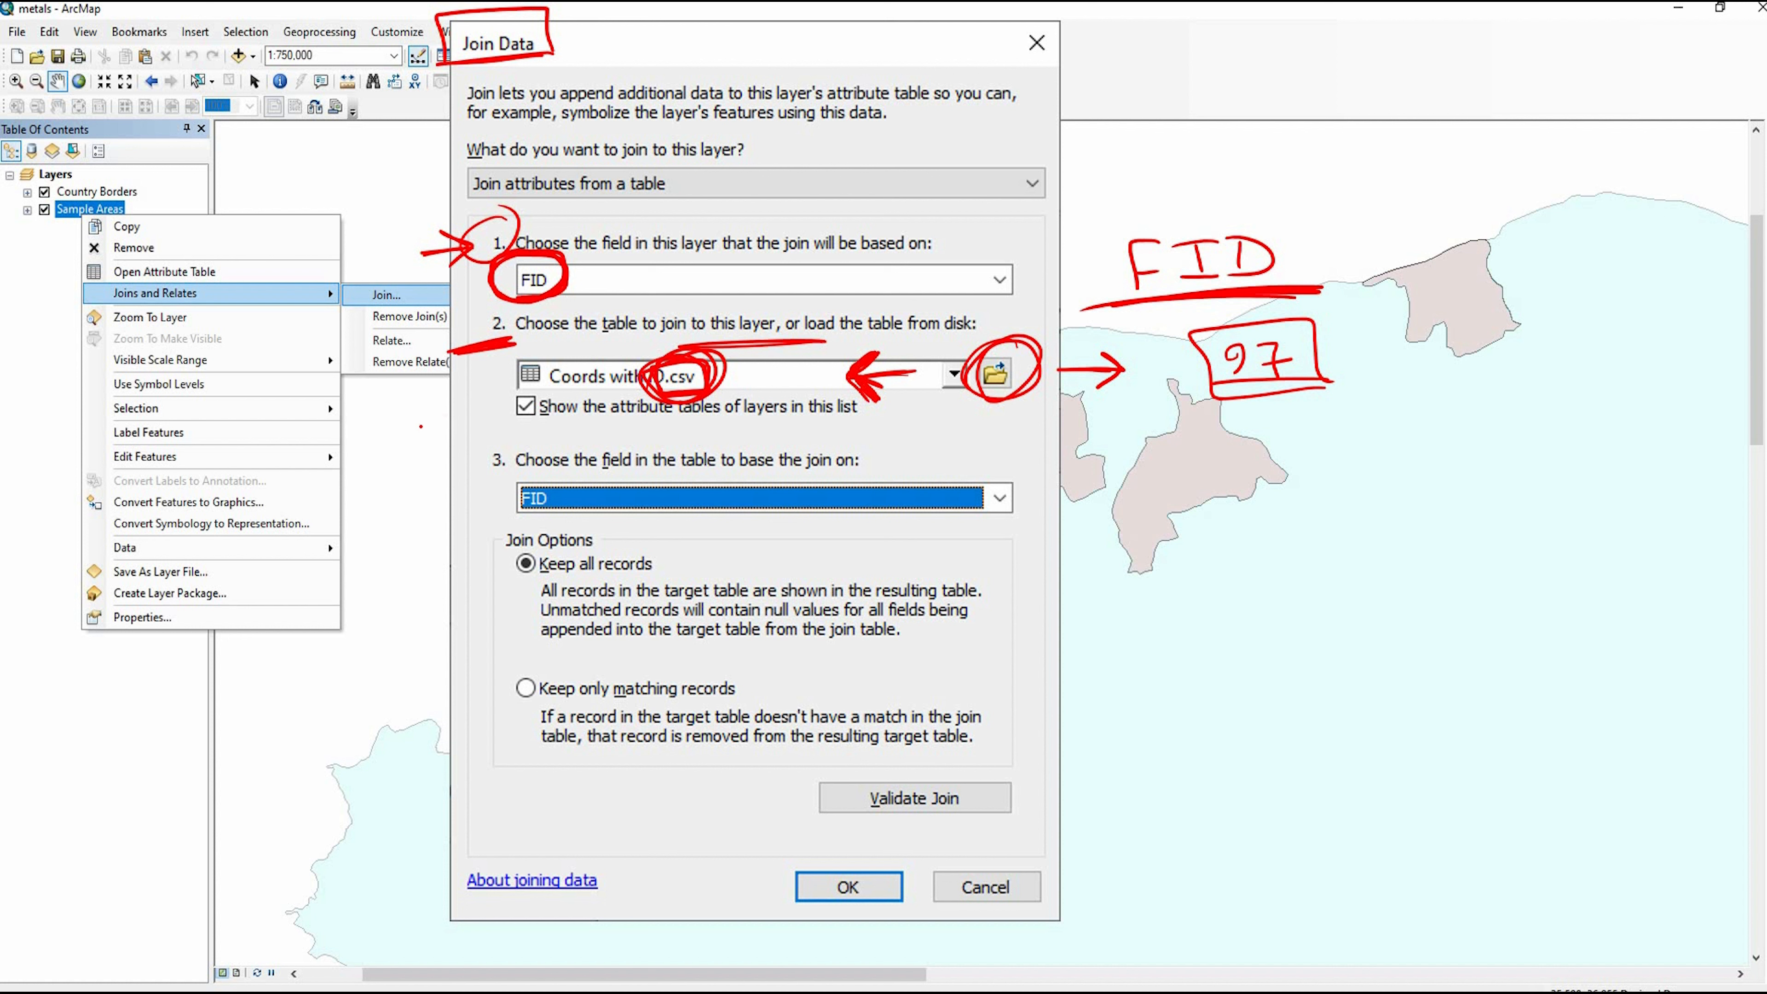
mouse_move(428, 397)
mouse_down()
mouse_move(487, 382)
mouse_move(461, 407)
mouse_up()
mouse_move(454, 491)
mouse_down()
mouse_move(576, 482)
mouse_move(557, 529)
mouse_move(507, 519)
mouse_move(548, 495)
mouse_move(553, 461)
mouse_move(560, 519)
mouse_up()
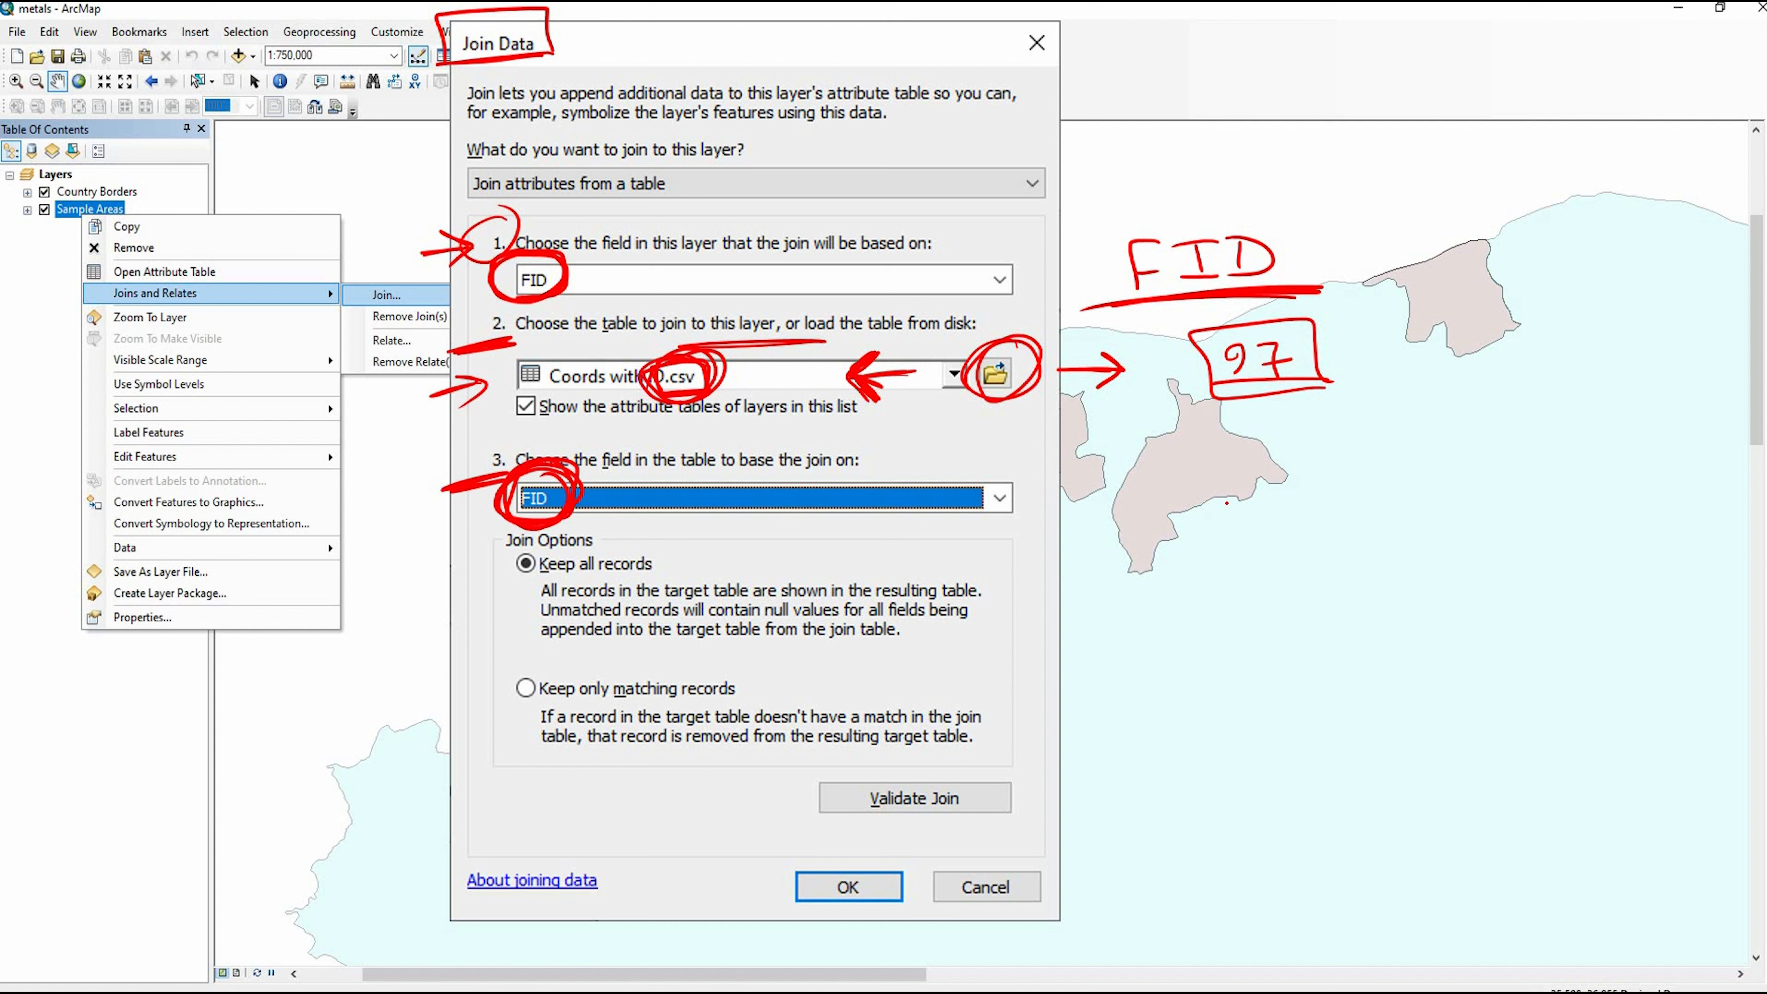
drag(1222, 476, 1182, 529)
drag(1182, 516, 1220, 509)
mouse_move(1241, 490)
mouse_down()
mouse_move(1248, 518)
mouse_move(1255, 491)
mouse_up()
mouse_move(1219, 522)
mouse_down()
mouse_move(1284, 500)
mouse_move(1286, 515)
mouse_up()
mouse_move(1339, 447)
mouse_down()
mouse_move(1133, 576)
mouse_move(1110, 572)
mouse_up()
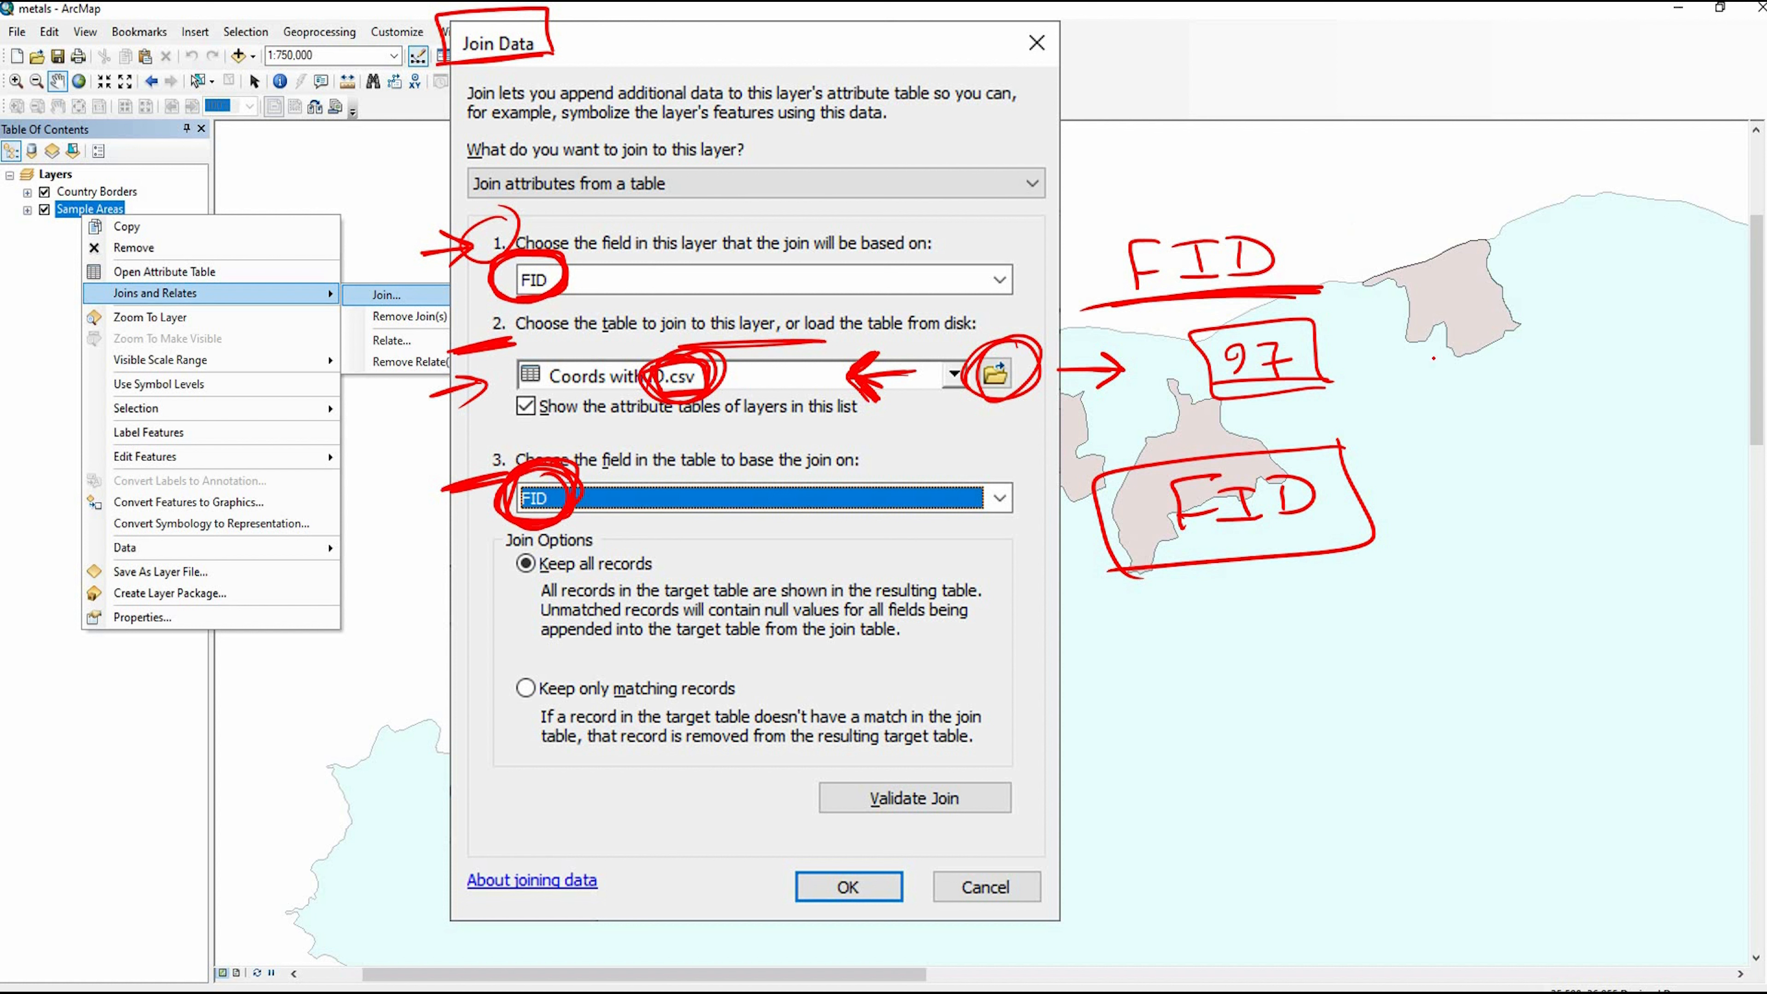
mouse_move(1438, 190)
mouse_down()
mouse_move(1378, 206)
mouse_move(1370, 228)
mouse_up()
mouse_move(1536, 424)
mouse_down()
mouse_move(1440, 436)
mouse_move(1457, 490)
mouse_up()
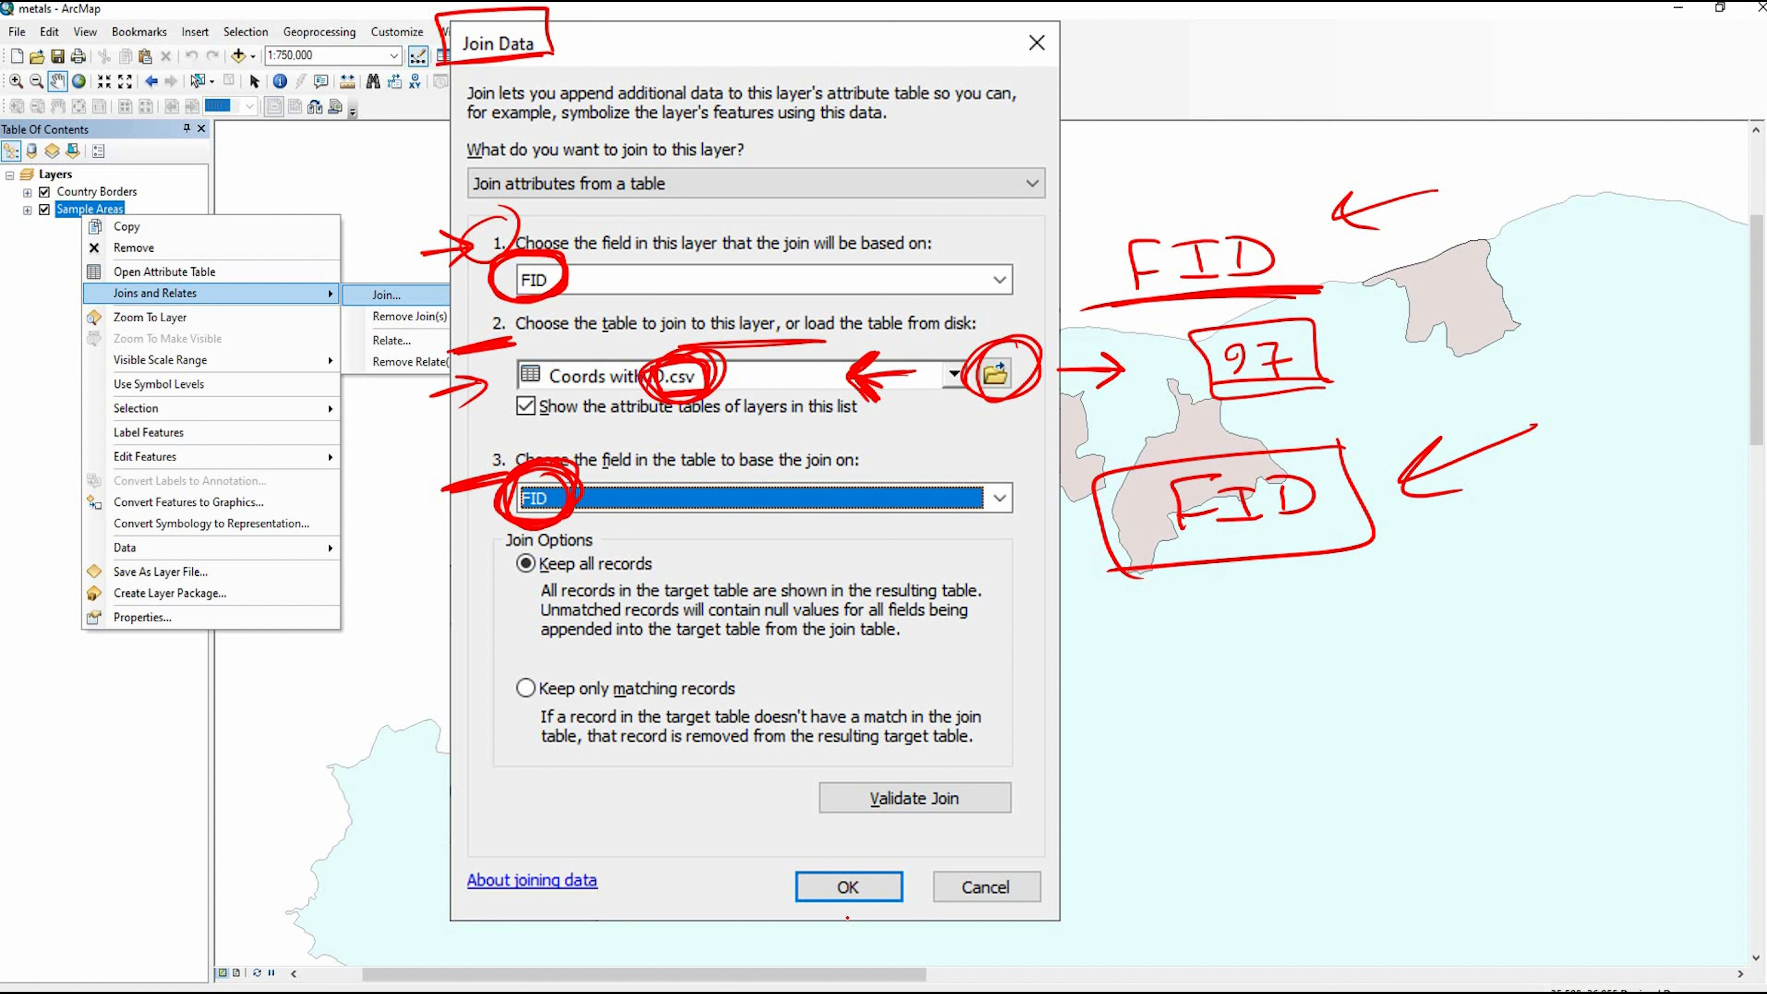
mouse_move(998, 831)
mouse_down()
mouse_move(904, 811)
mouse_move(870, 857)
mouse_up()
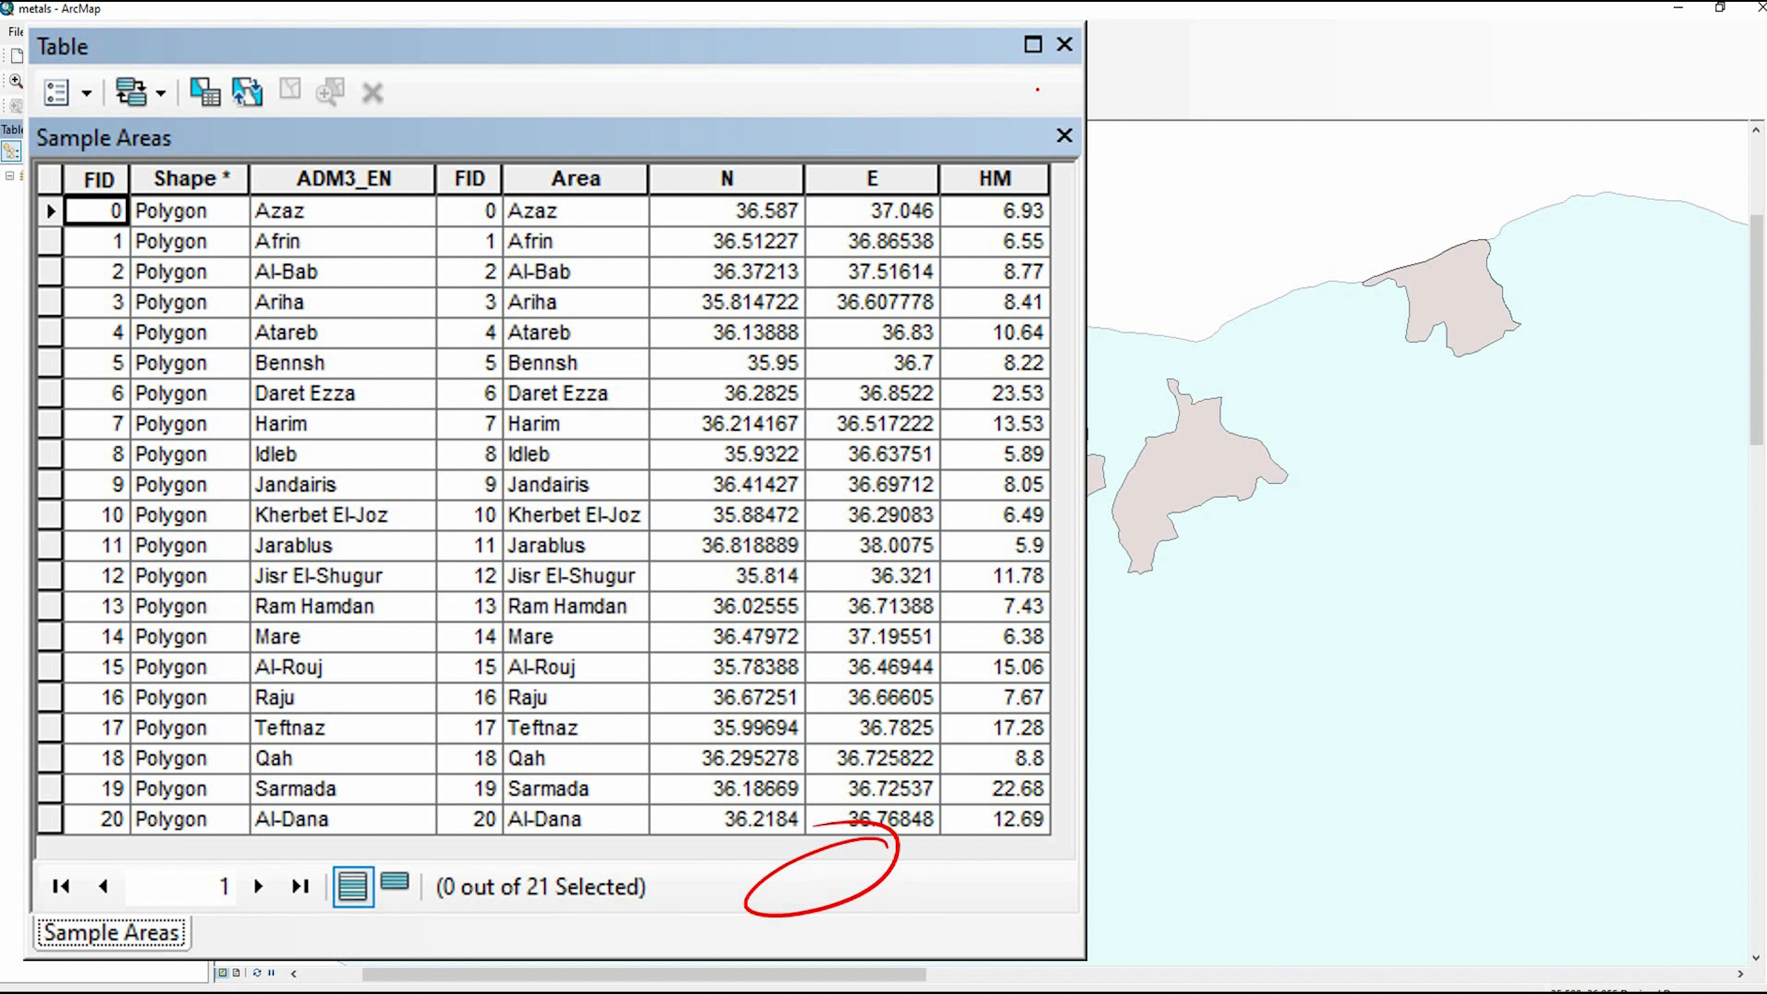
mouse_move(1037, 89)
mouse_down()
mouse_move(621, 105)
mouse_move(435, 132)
mouse_move(466, 106)
mouse_move(698, 87)
mouse_move(1017, 75)
mouse_move(1036, 100)
mouse_move(626, 83)
mouse_move(446, 105)
mouse_move(835, 62)
mouse_up()
mouse_move(492, 149)
mouse_down()
mouse_move(440, 158)
mouse_move(495, 167)
mouse_up()
mouse_move(620, 145)
mouse_down()
mouse_move(550, 198)
mouse_move(616, 191)
mouse_up()
mouse_move(373, 132)
mouse_down()
mouse_move(292, 195)
mouse_move(411, 160)
mouse_move(387, 153)
mouse_up()
mouse_move(143, 149)
mouse_down()
mouse_move(71, 198)
mouse_move(145, 149)
mouse_up()
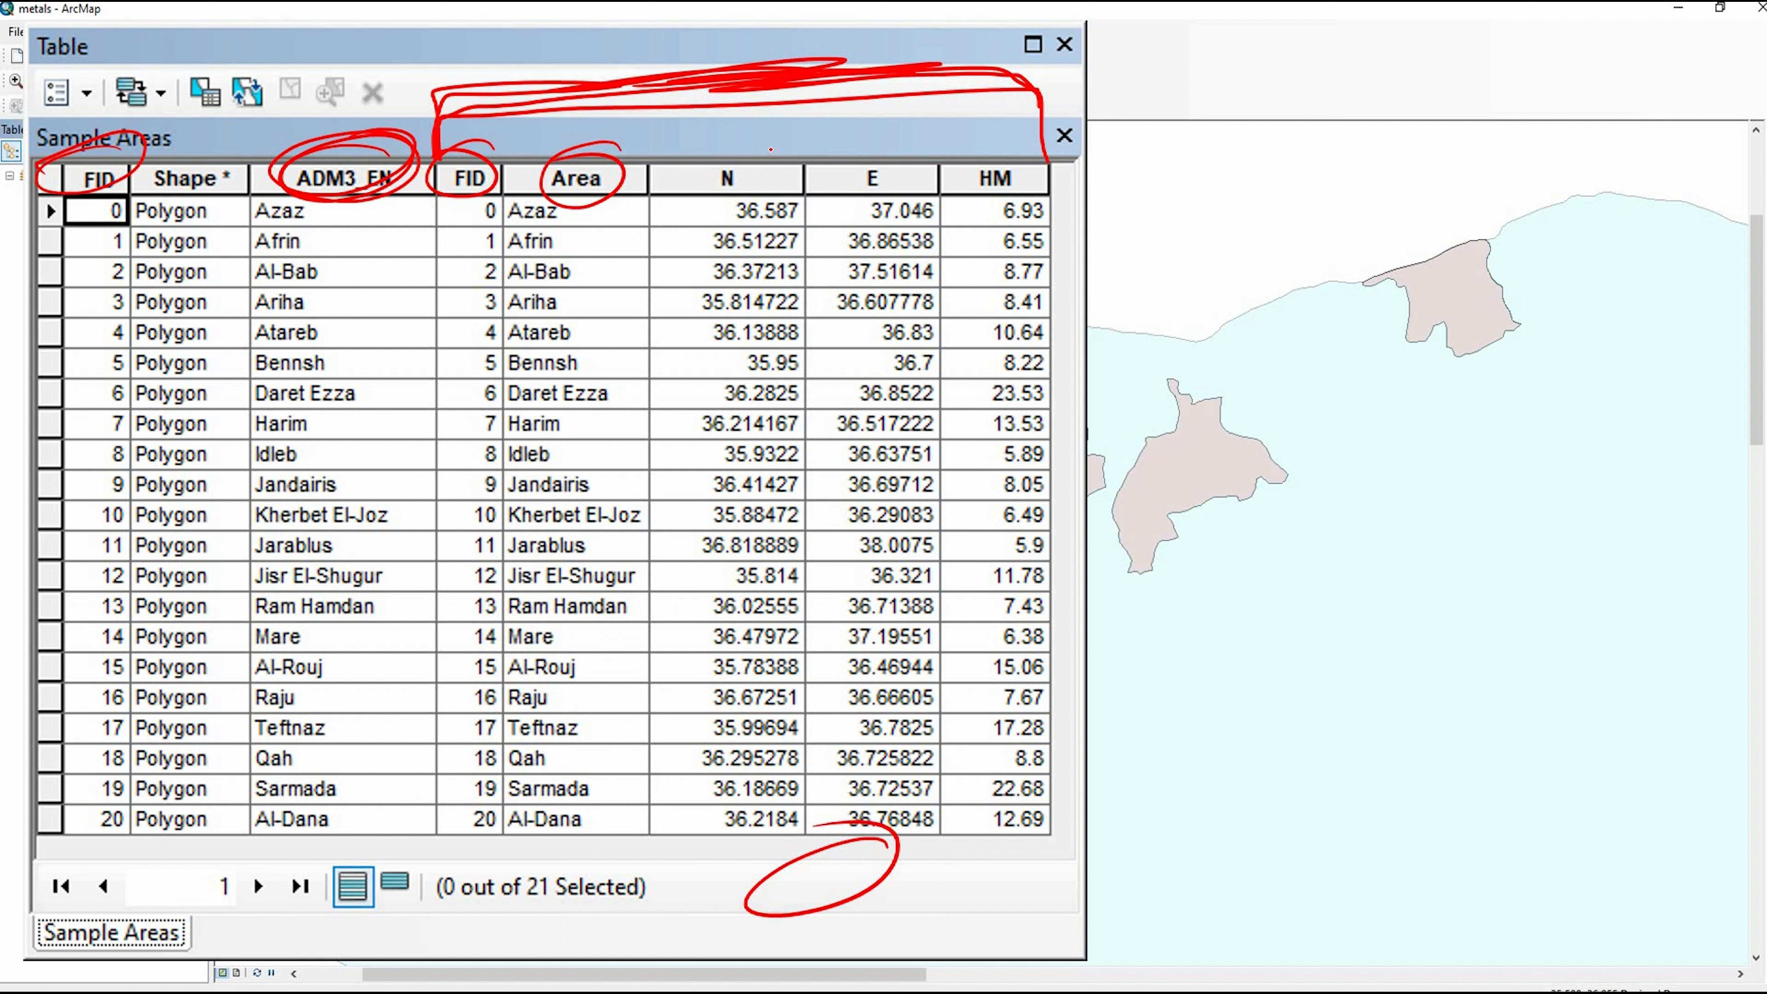
drag(766, 144, 785, 170)
mouse_move(901, 148)
mouse_down()
mouse_move(832, 184)
mouse_move(1047, 143)
mouse_up()
mouse_move(963, 226)
mouse_down()
mouse_move(1057, 224)
mouse_move(1056, 283)
mouse_up()
mouse_move(984, 325)
mouse_down()
mouse_move(1035, 316)
mouse_move(1042, 346)
mouse_up()
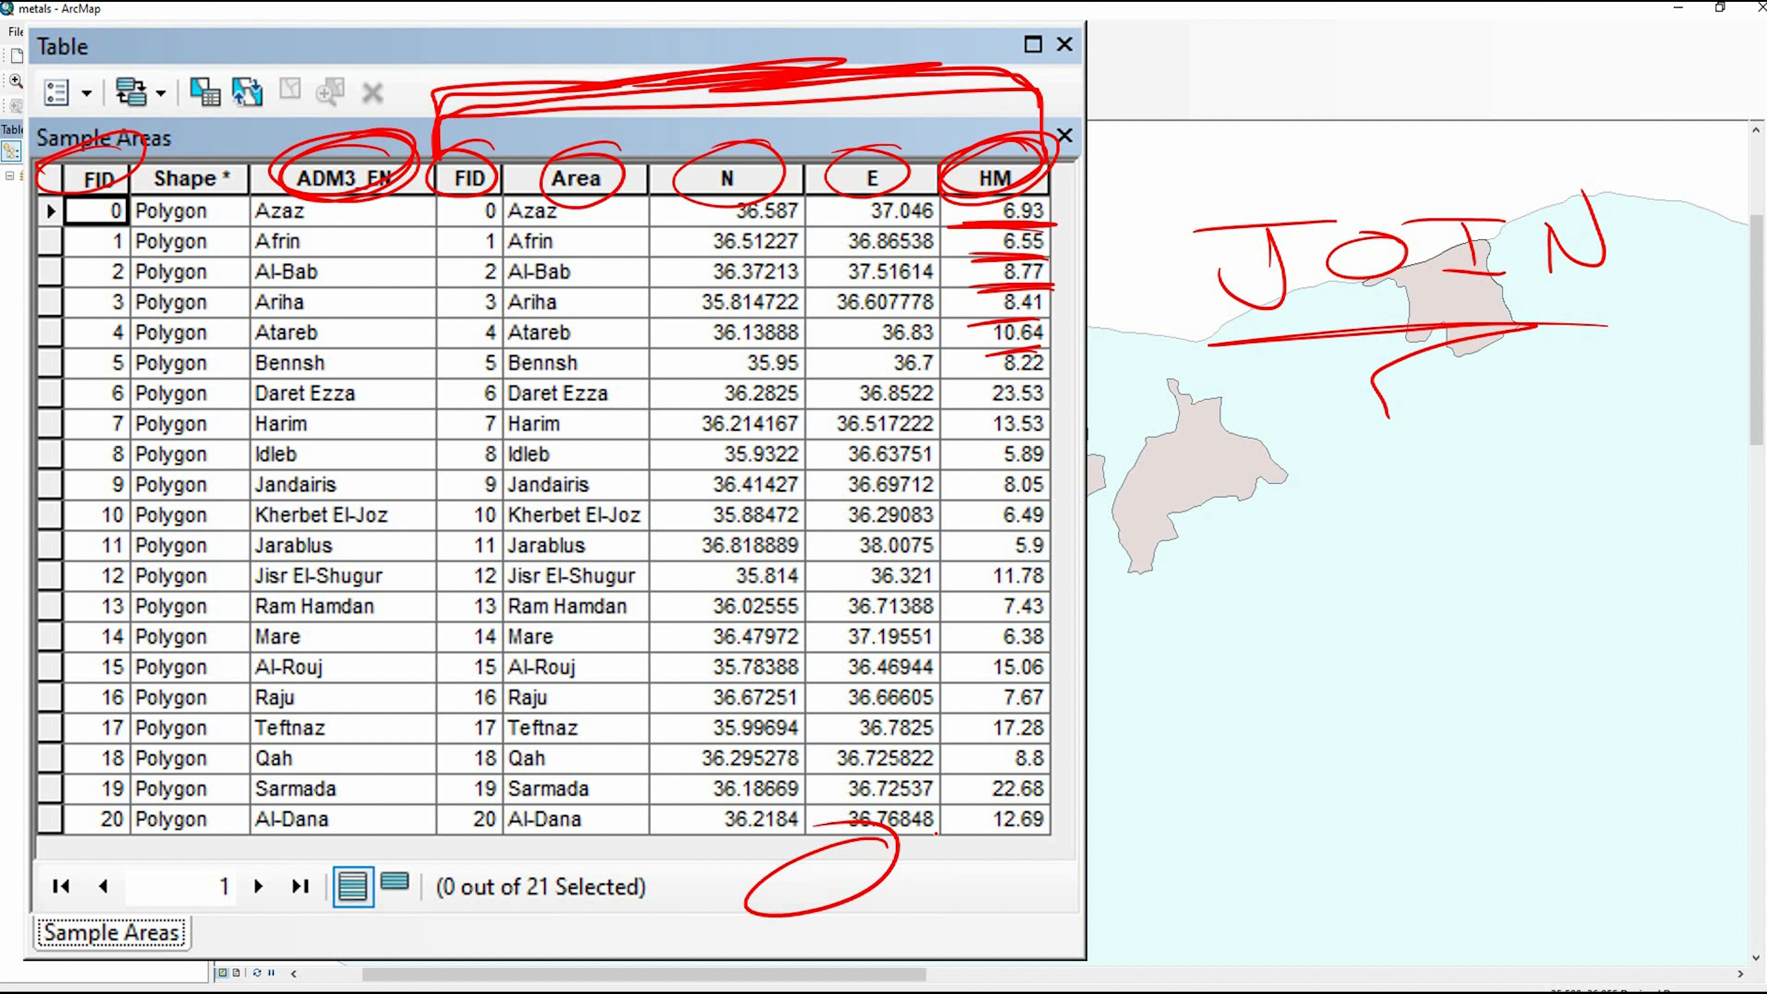
mouse_move(944, 834)
mouse_down()
mouse_move(975, 622)
mouse_move(841, 80)
mouse_move(660, 519)
mouse_move(958, 823)
mouse_move(946, 167)
mouse_move(669, 49)
mouse_up()
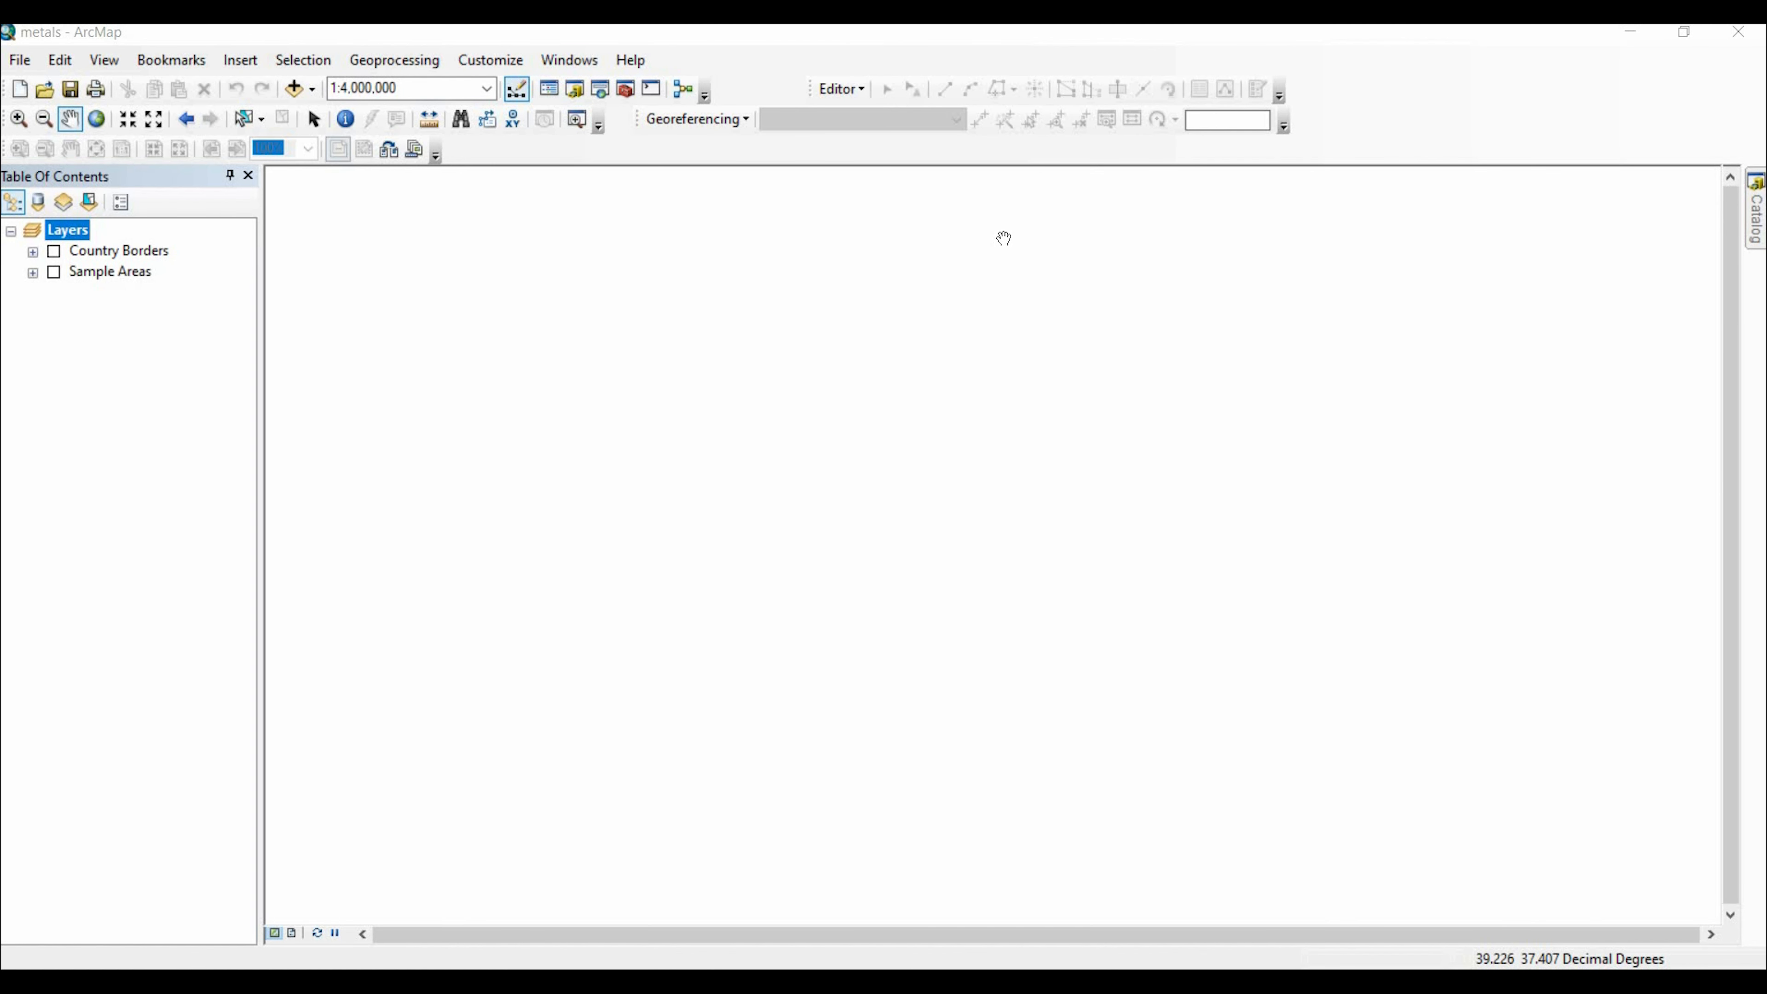
- Turn on the Country Borders and Sample Areas layers and enlarge the map around the sample polygons to 1:1,000,000
click(55, 251)
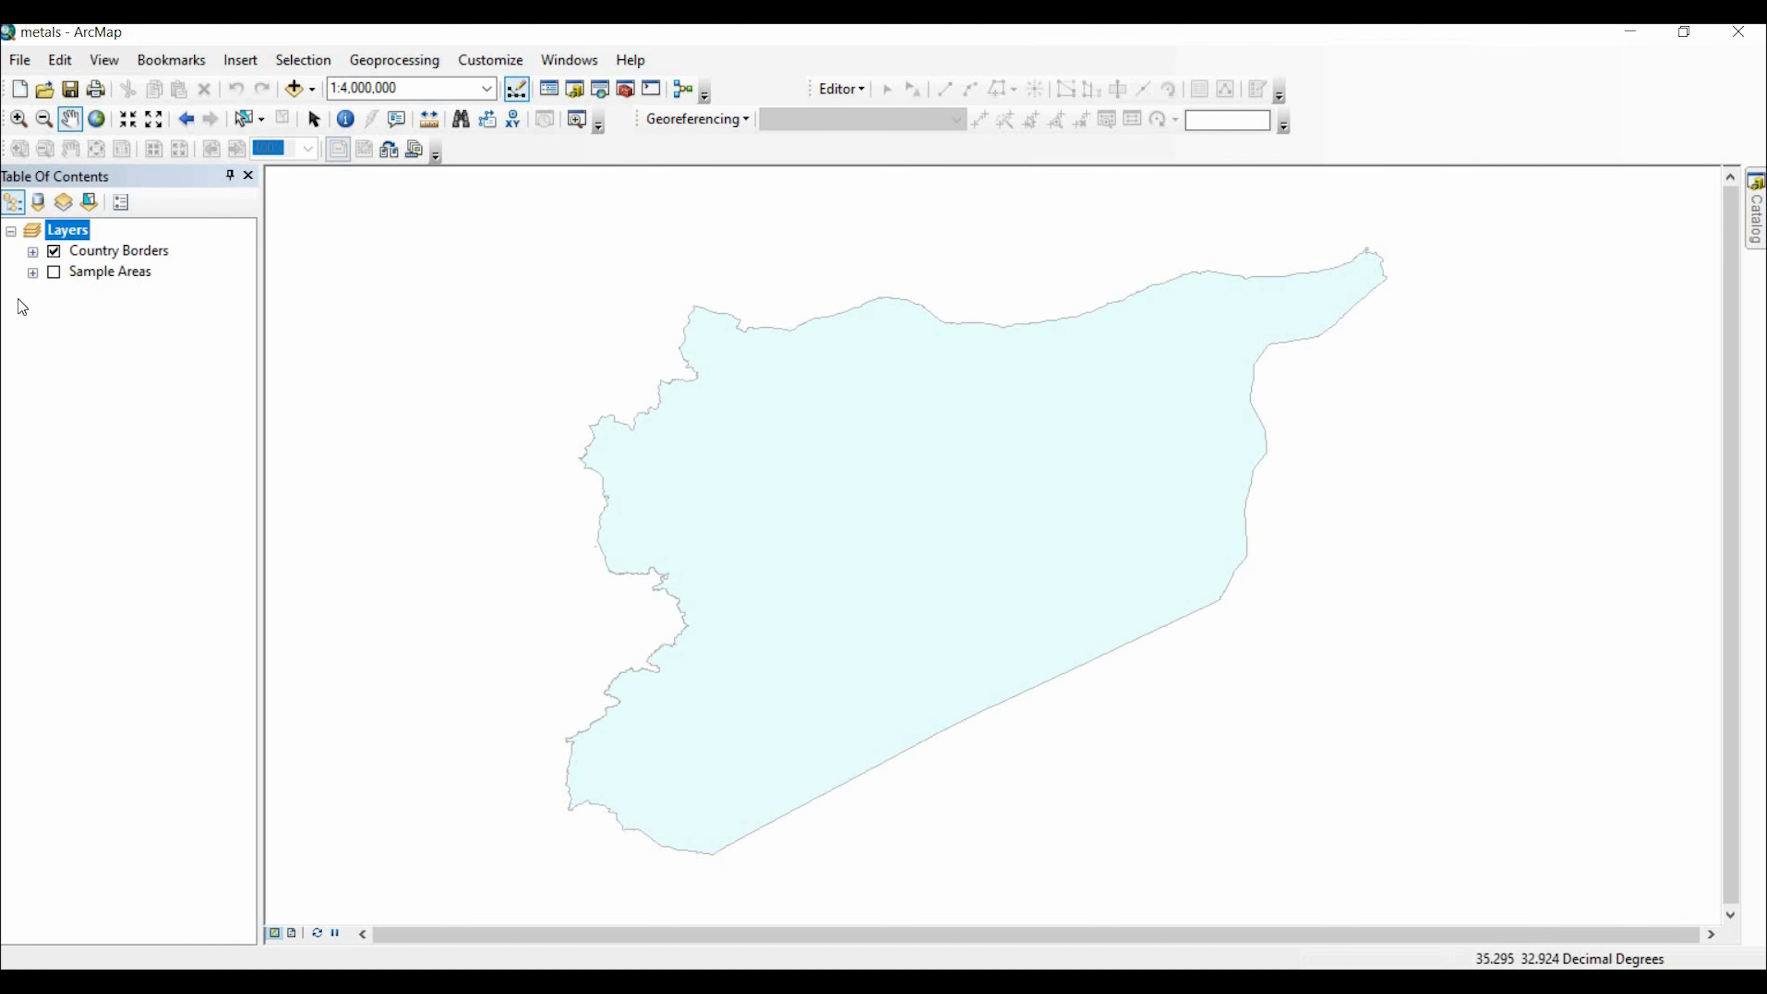
click(54, 273)
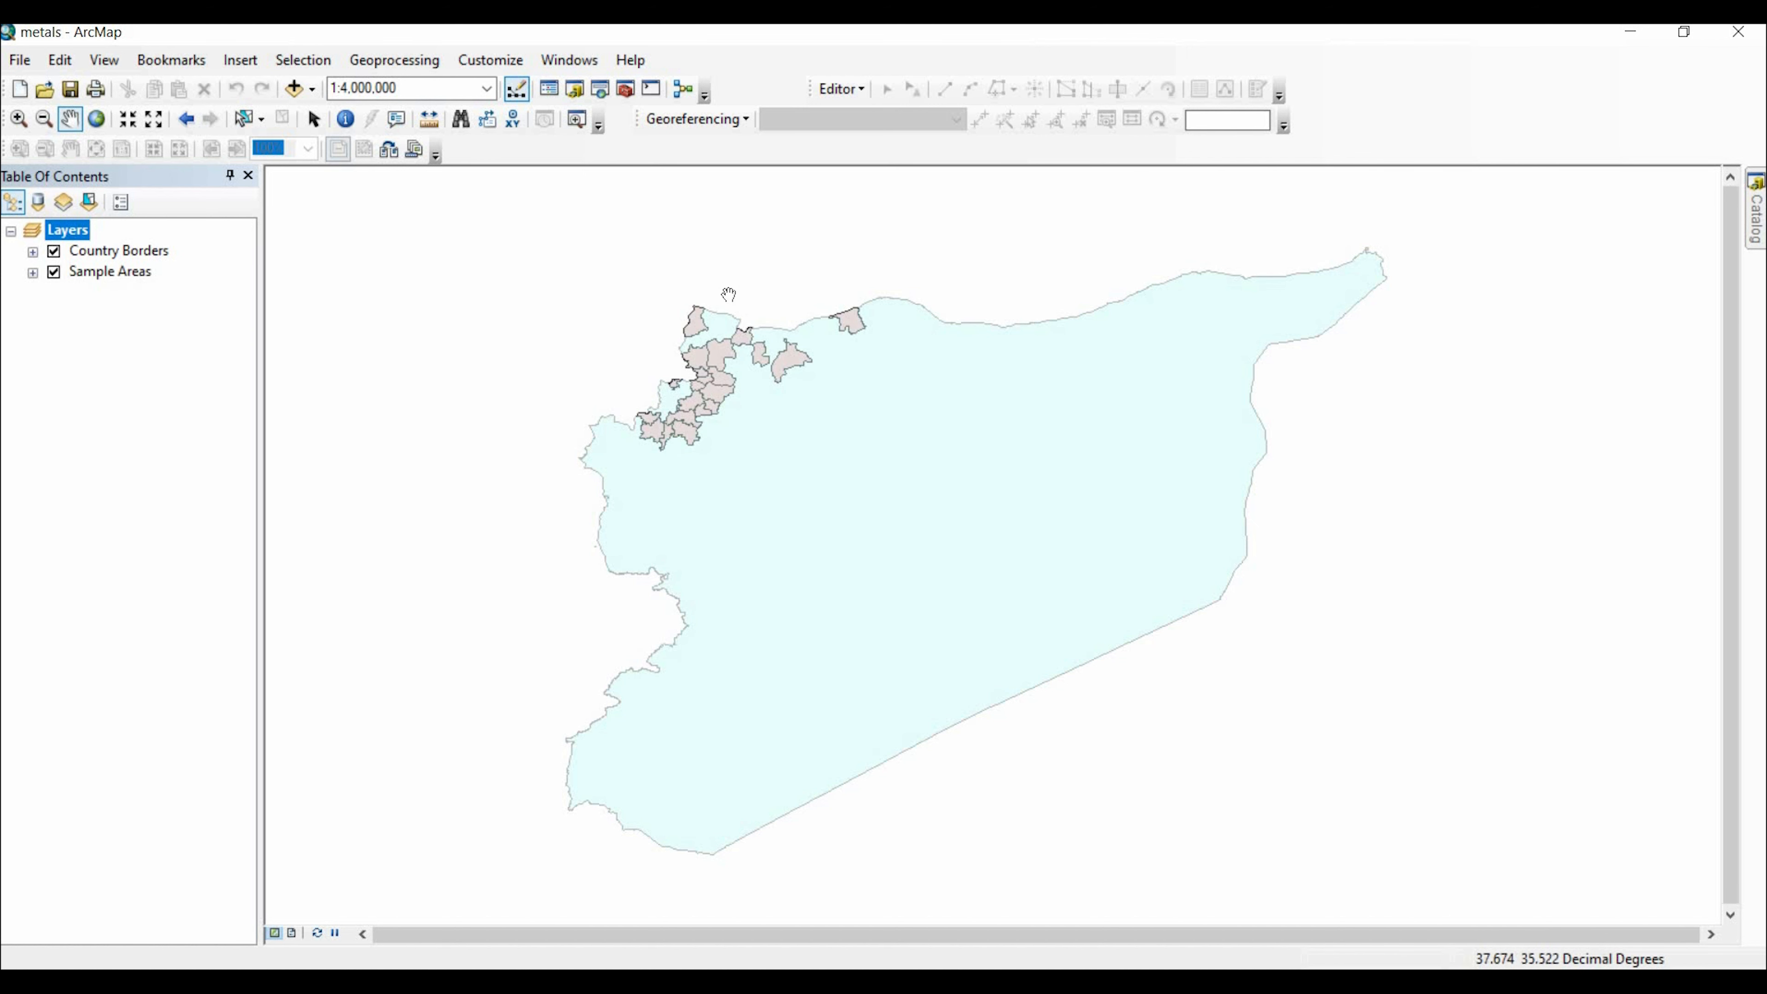
scroll(728, 295, down, 4)
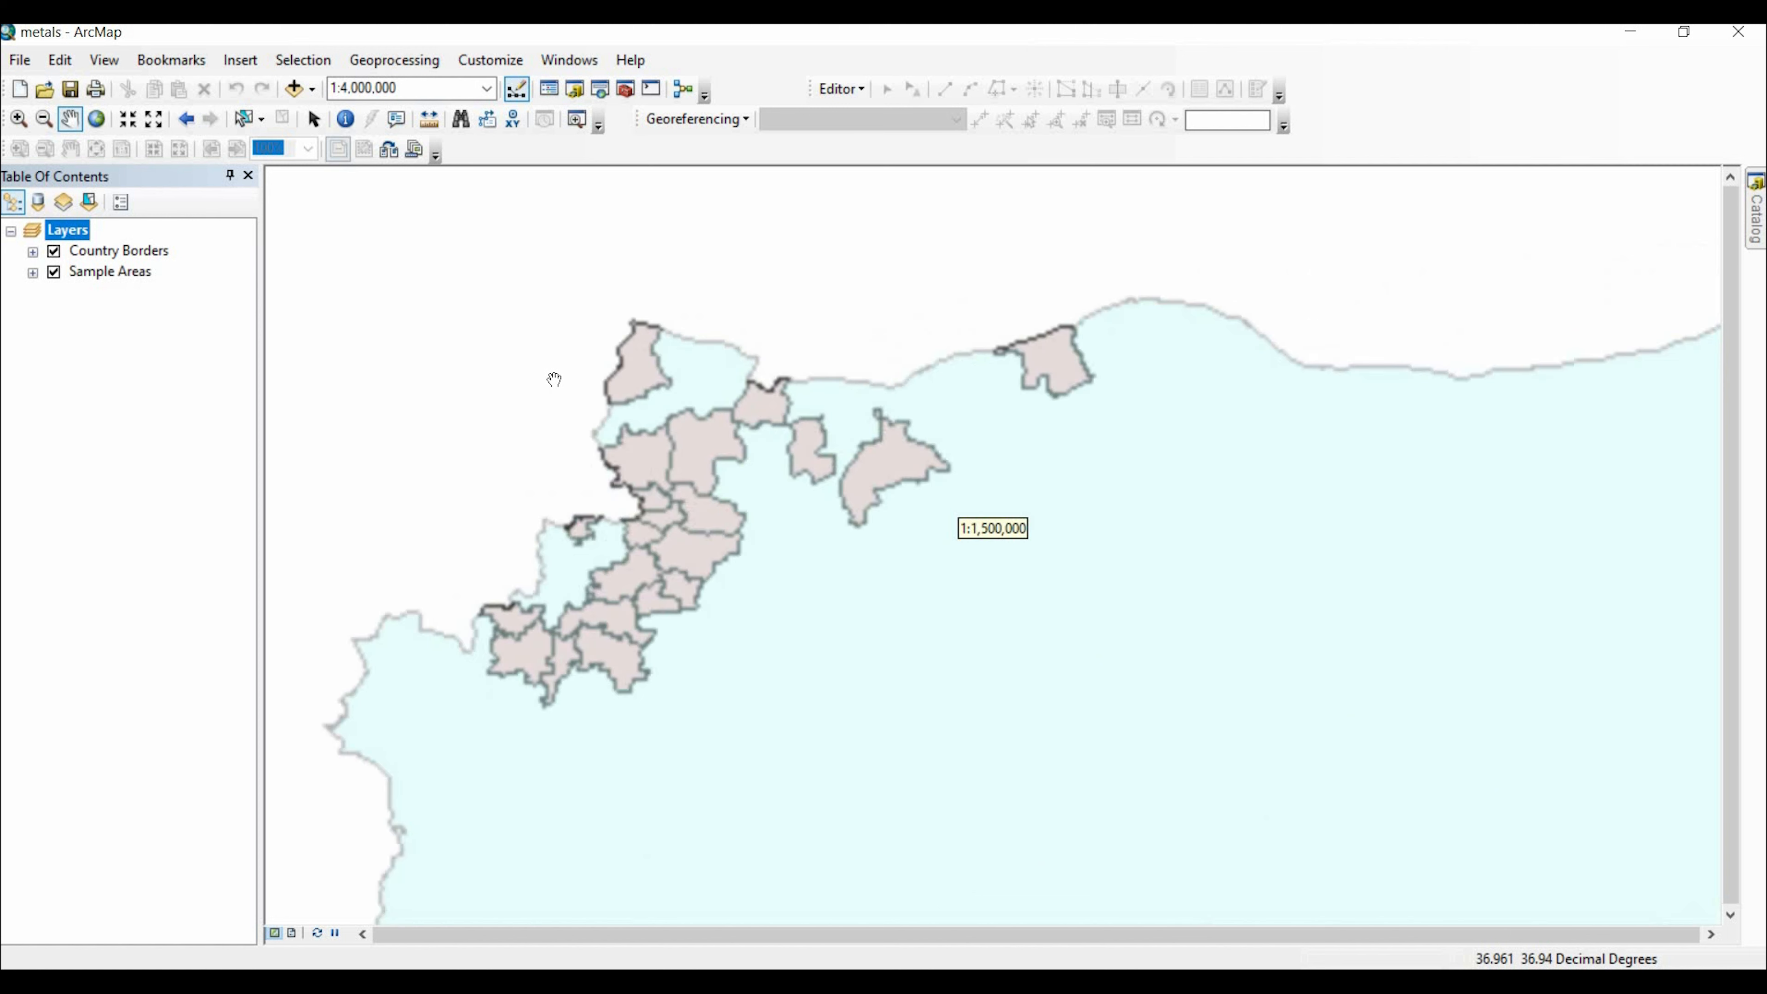
scroll(490, 457, down, 2)
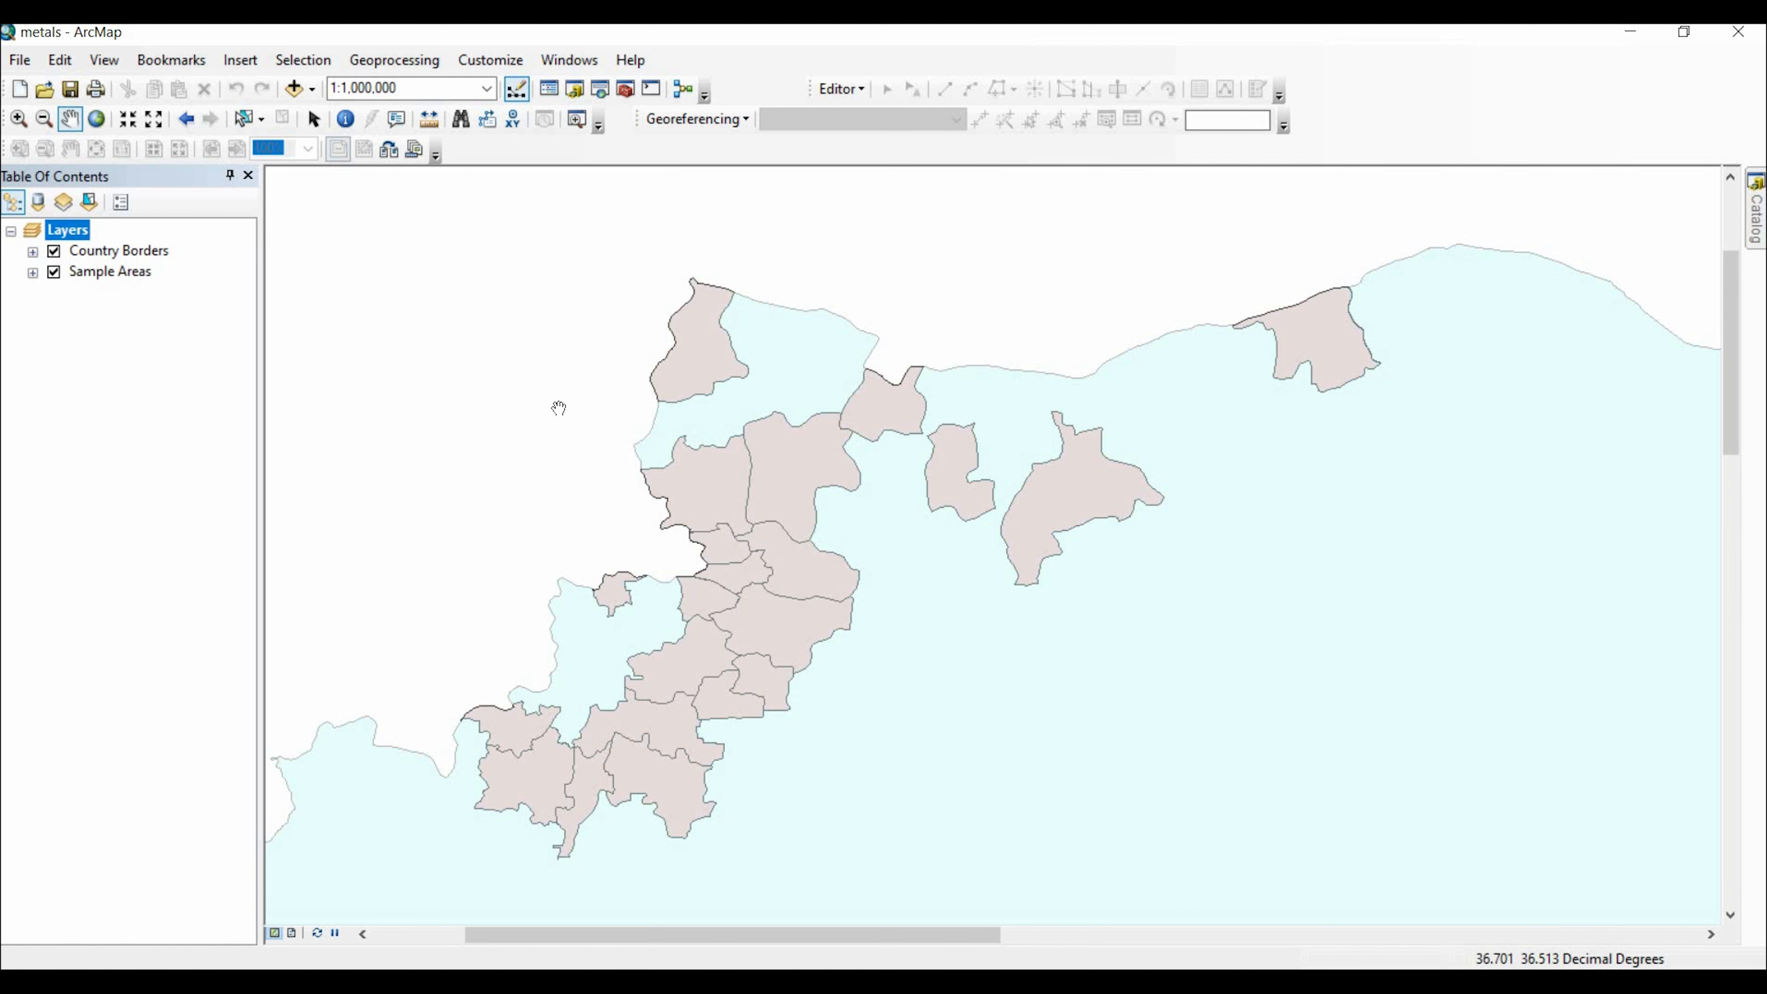
- Examine the FID and ADM3_EN fields in the Sample Areas attribute table, then close the table
right_click(122, 275)
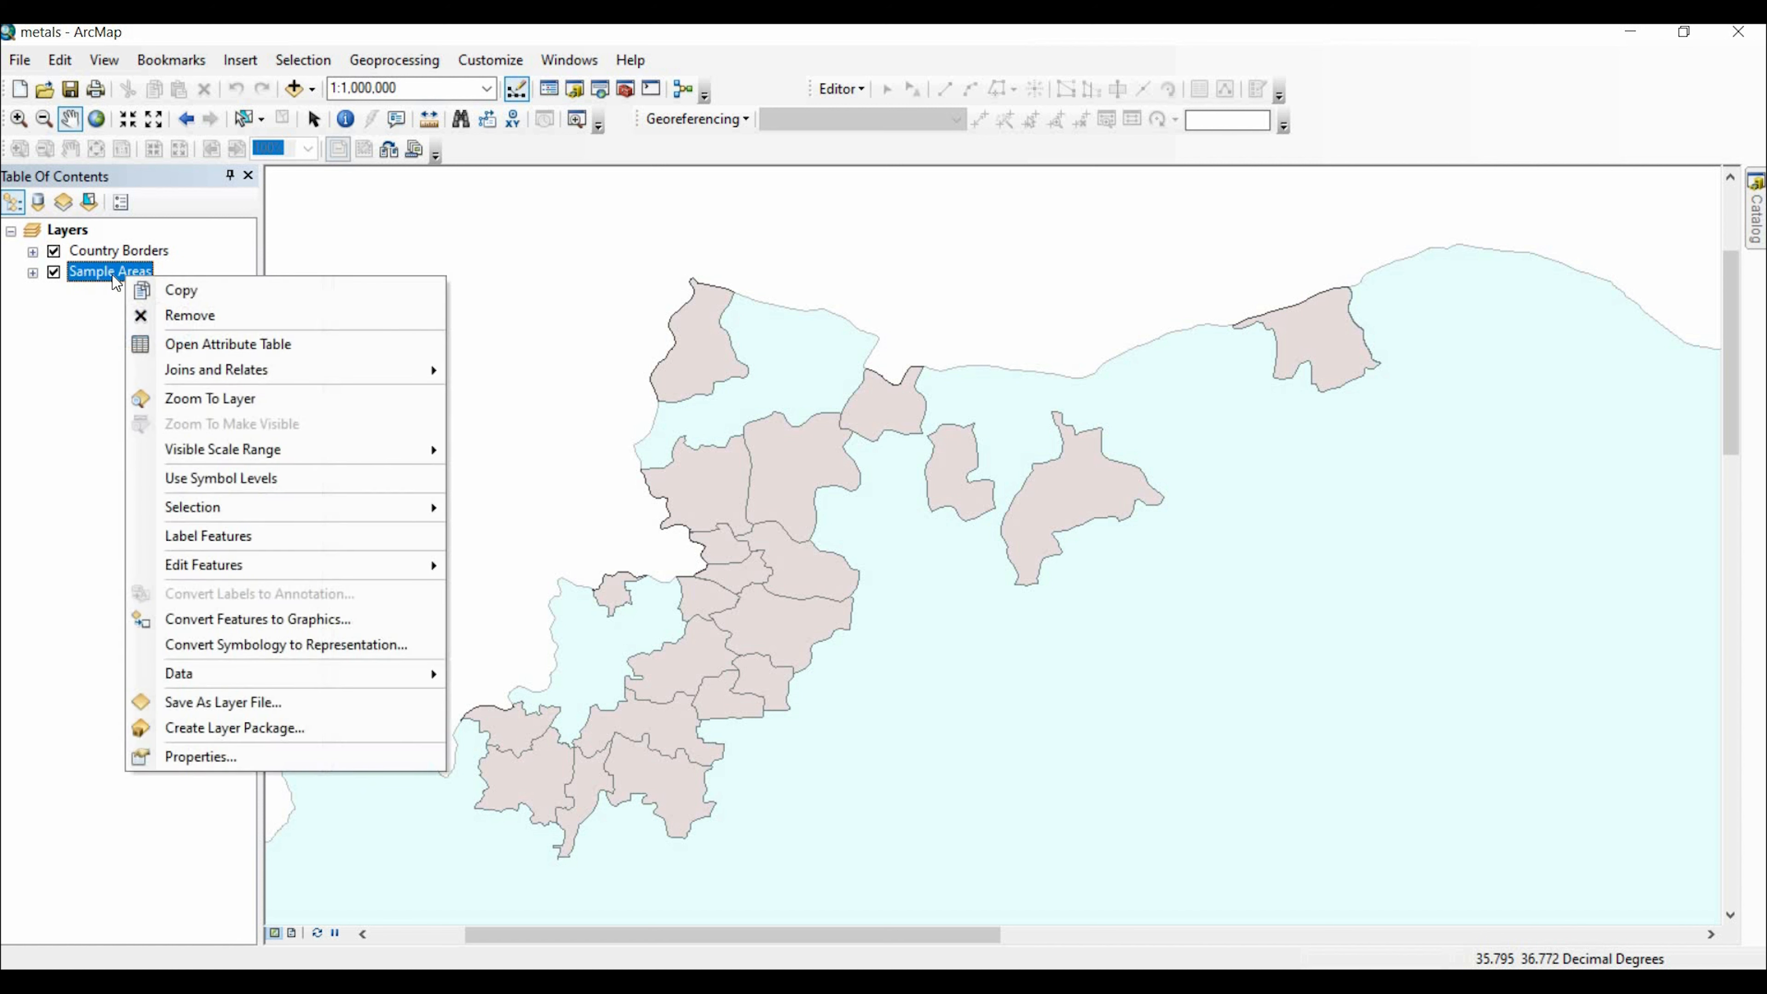
click(203, 350)
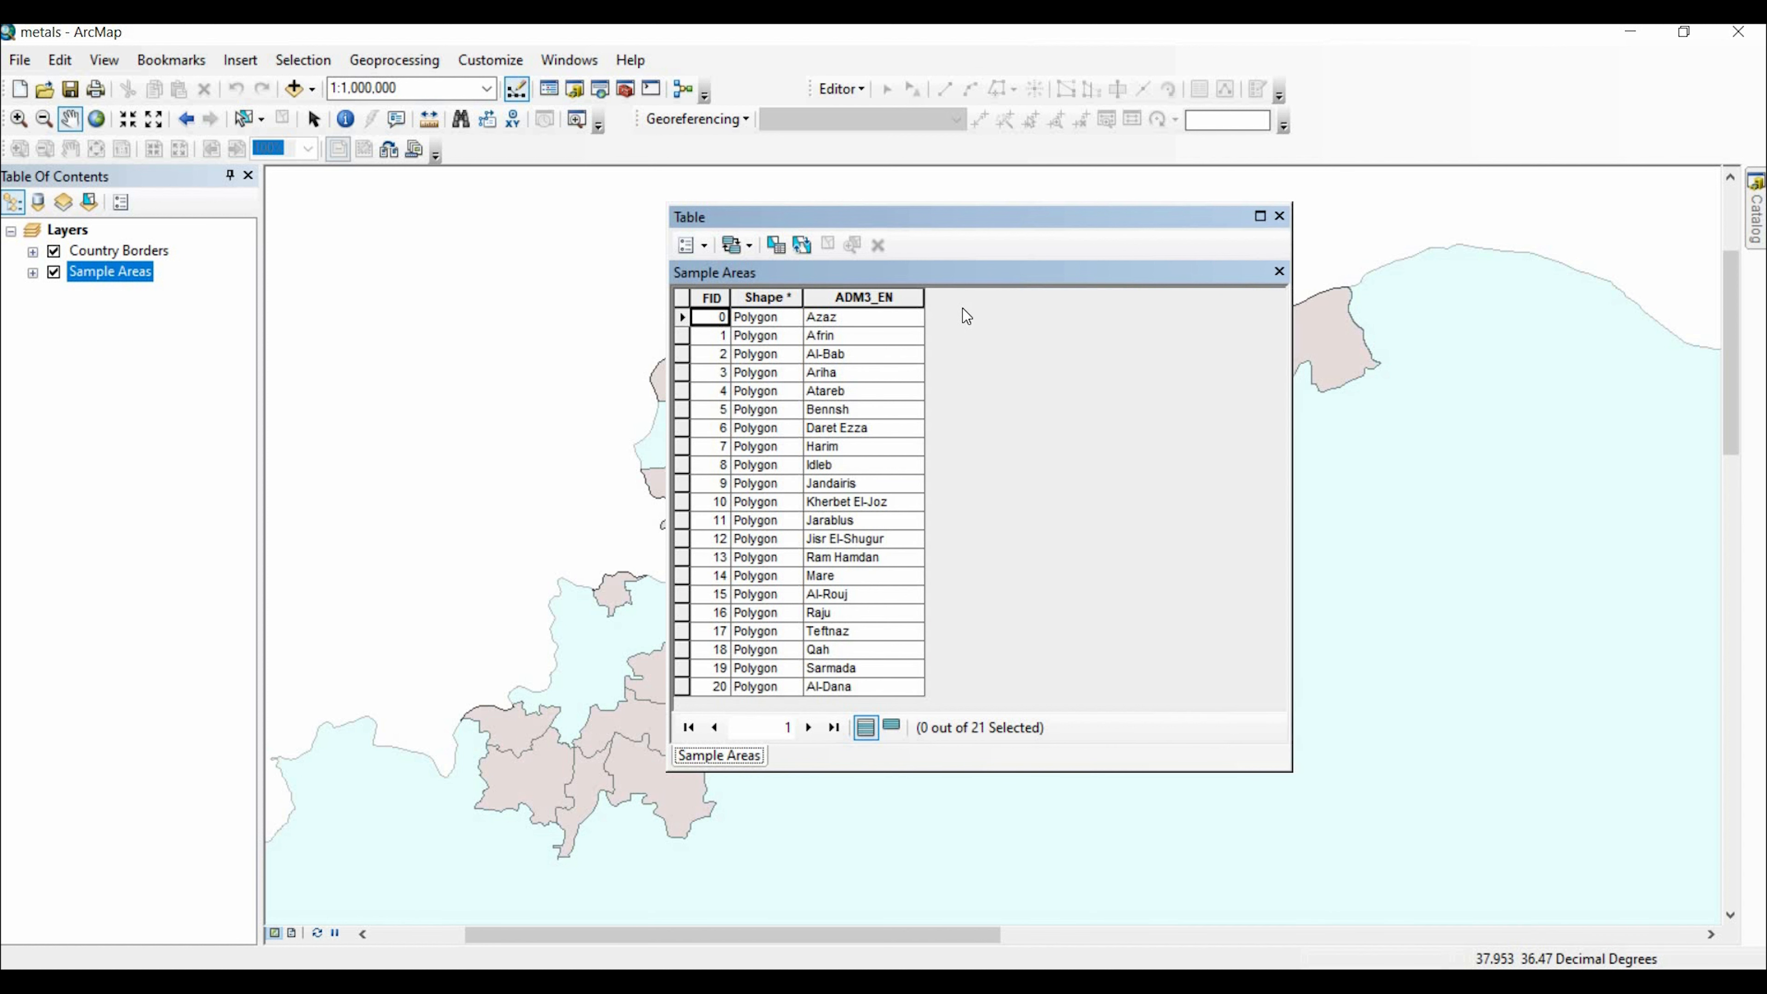
drag(828, 770, 817, 808)
drag(786, 217, 605, 213)
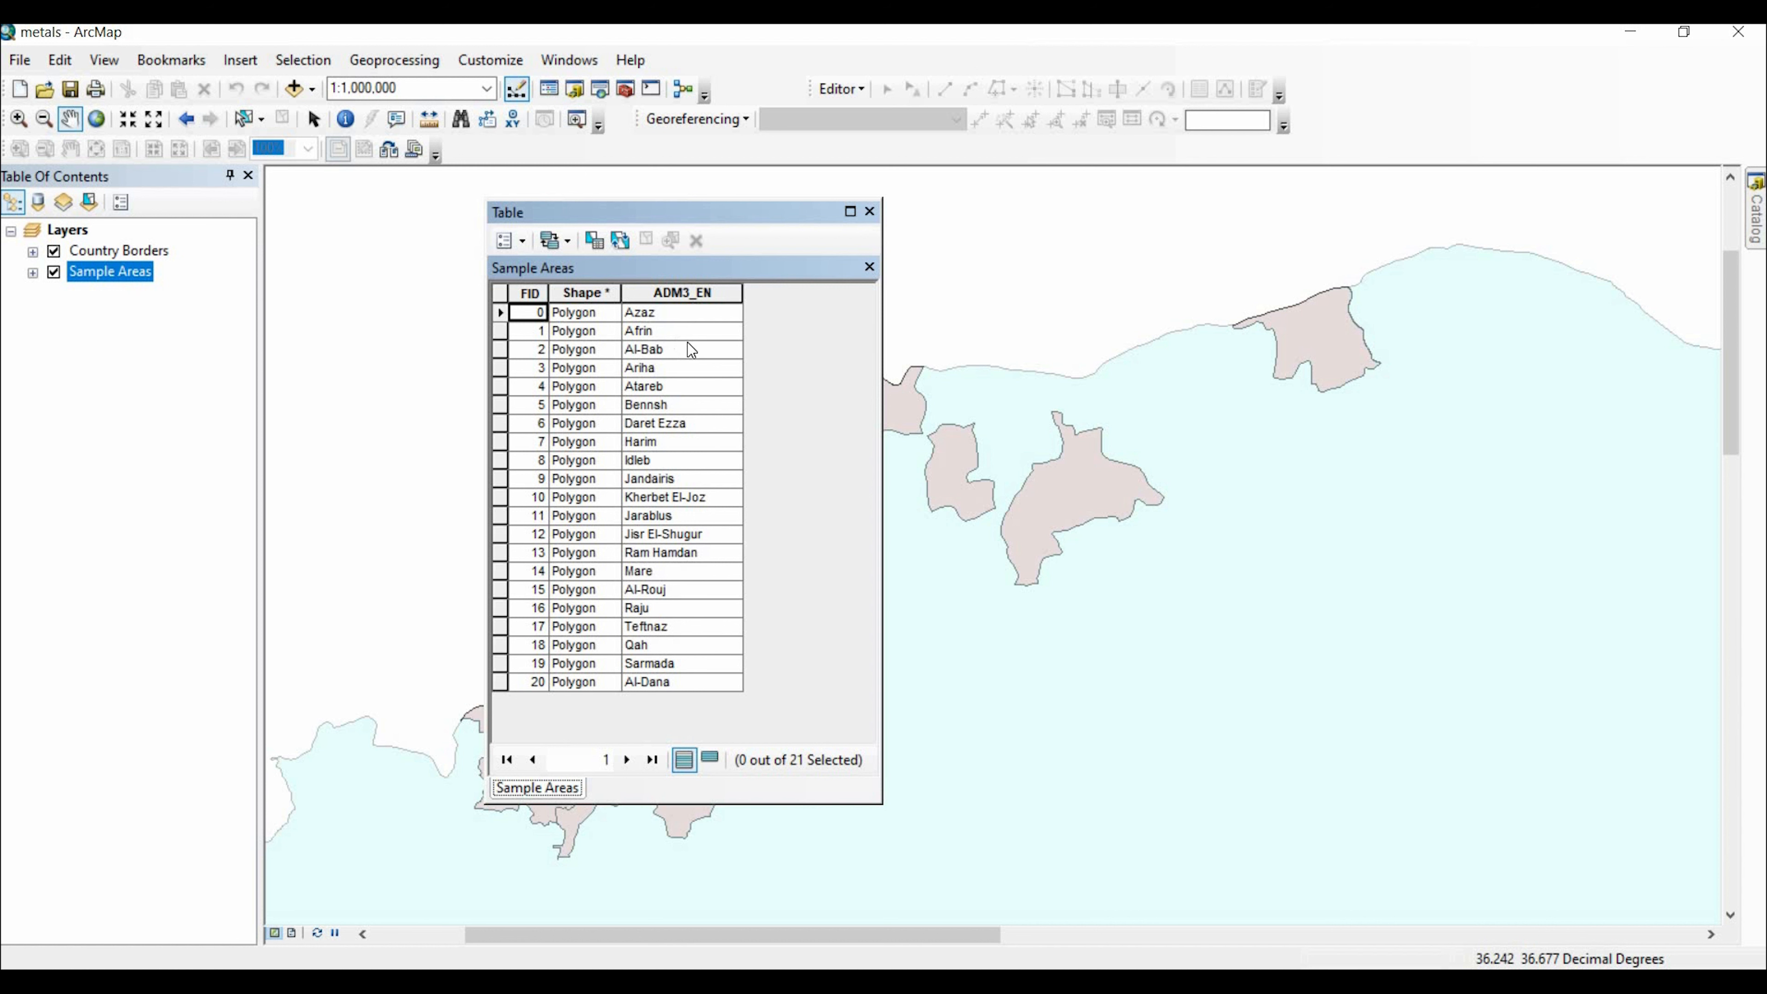
click(871, 212)
- Start an attribute join from a table on the Sample Areas layer, using FID as the layer's join field
right_click(141, 273)
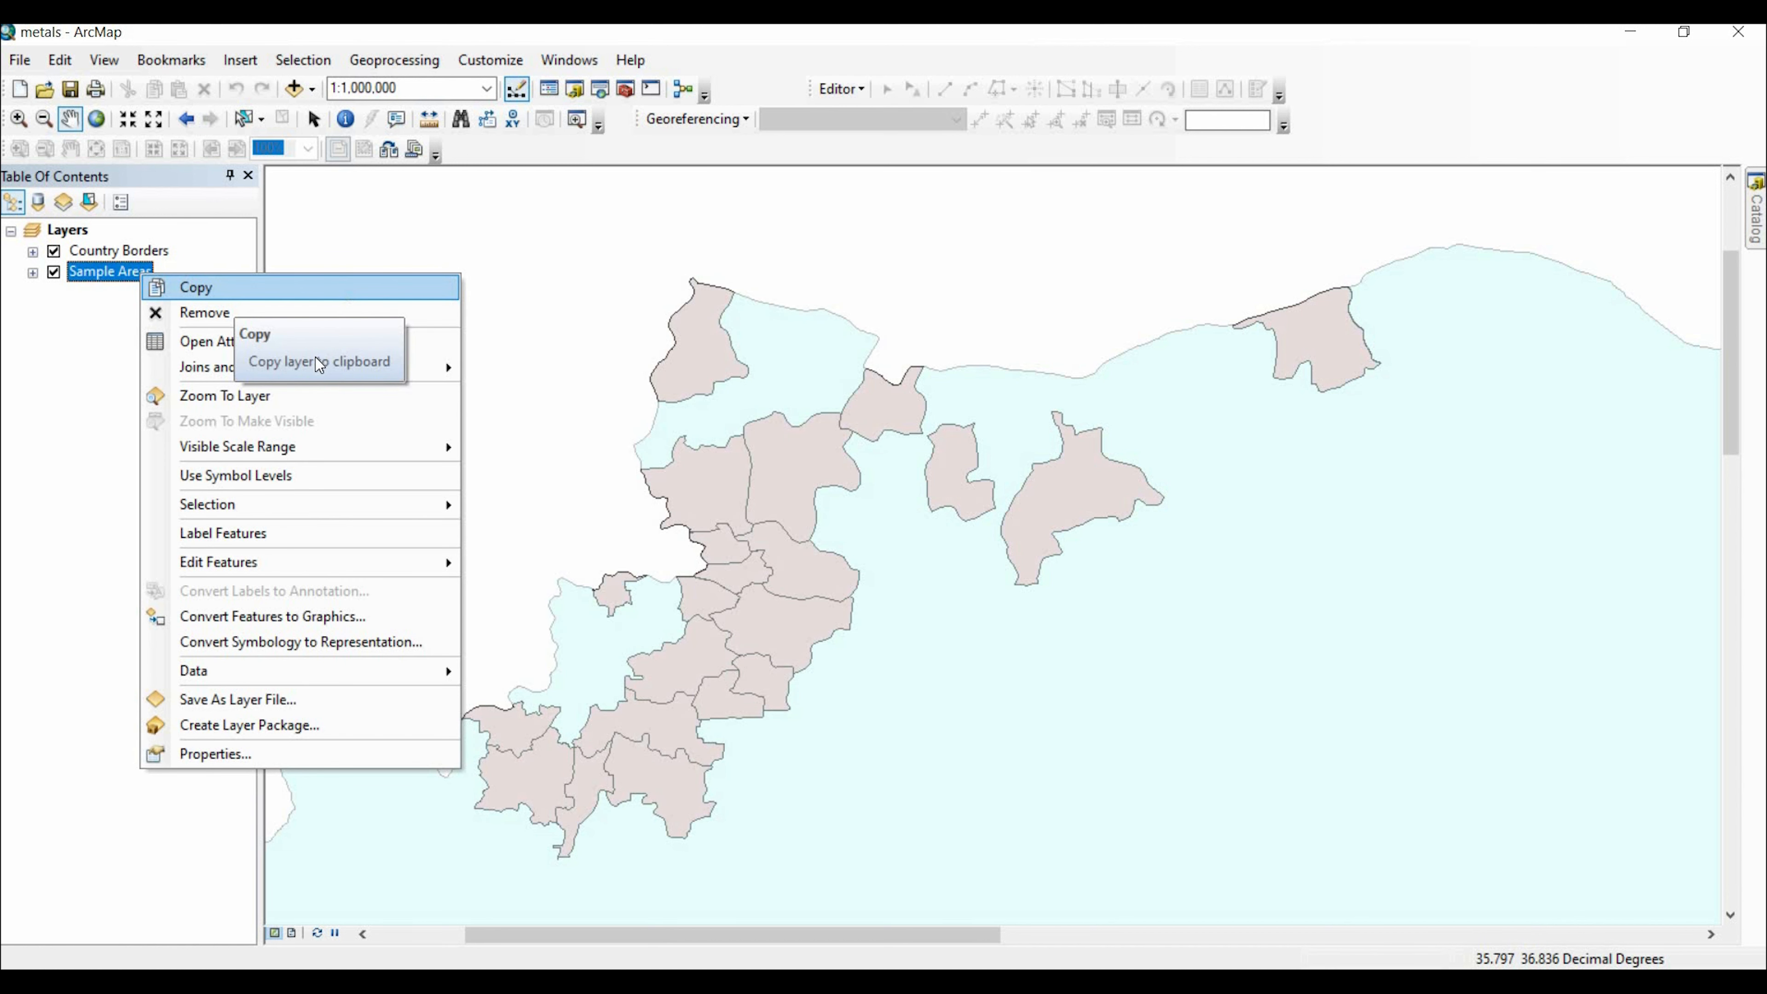
mouse_move(315, 371)
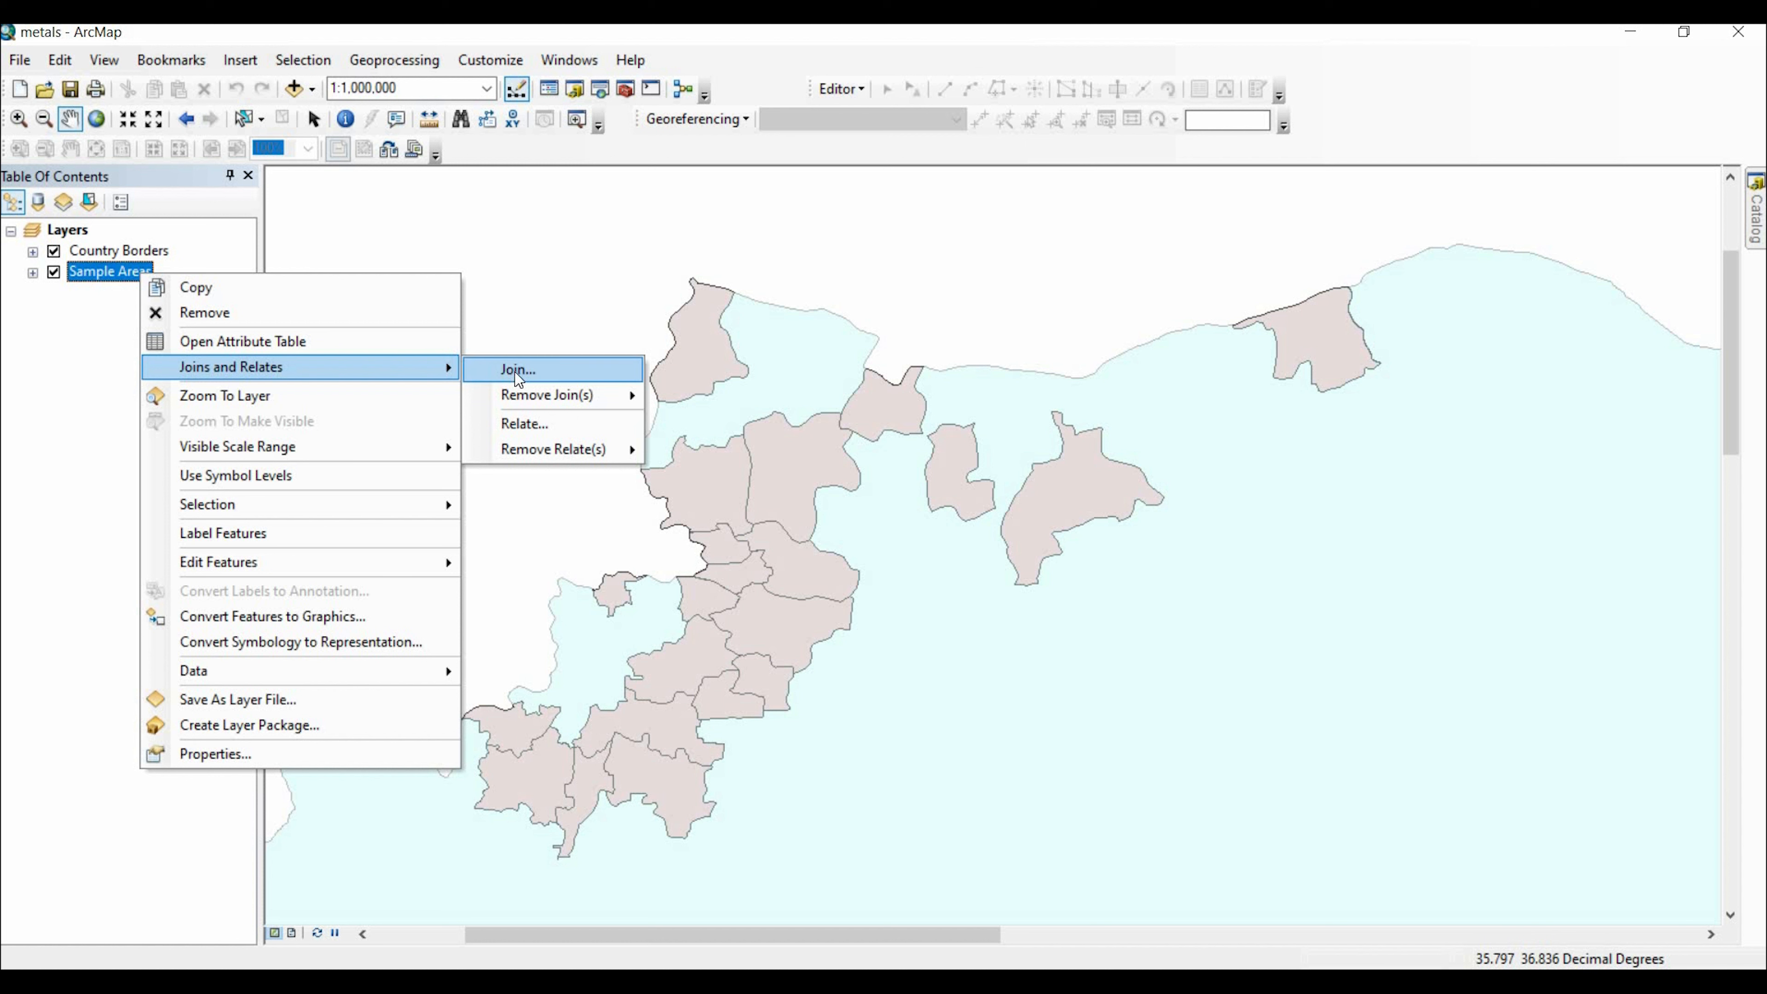
click(559, 372)
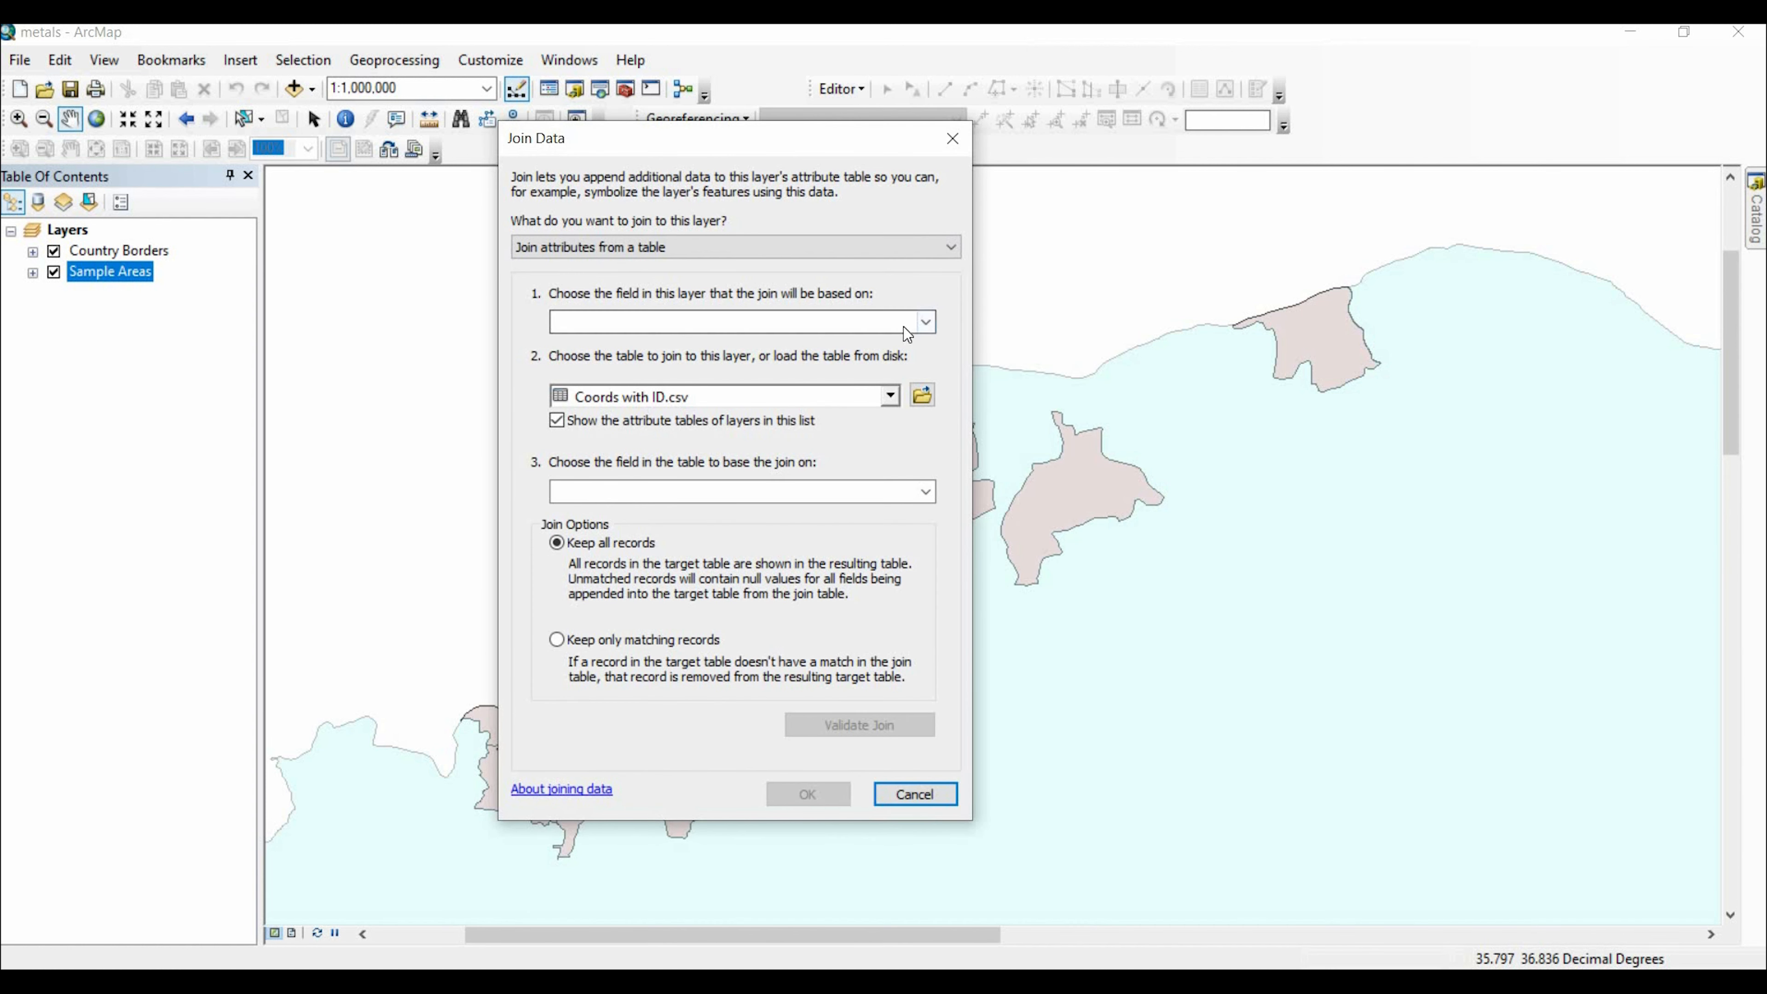
click(917, 324)
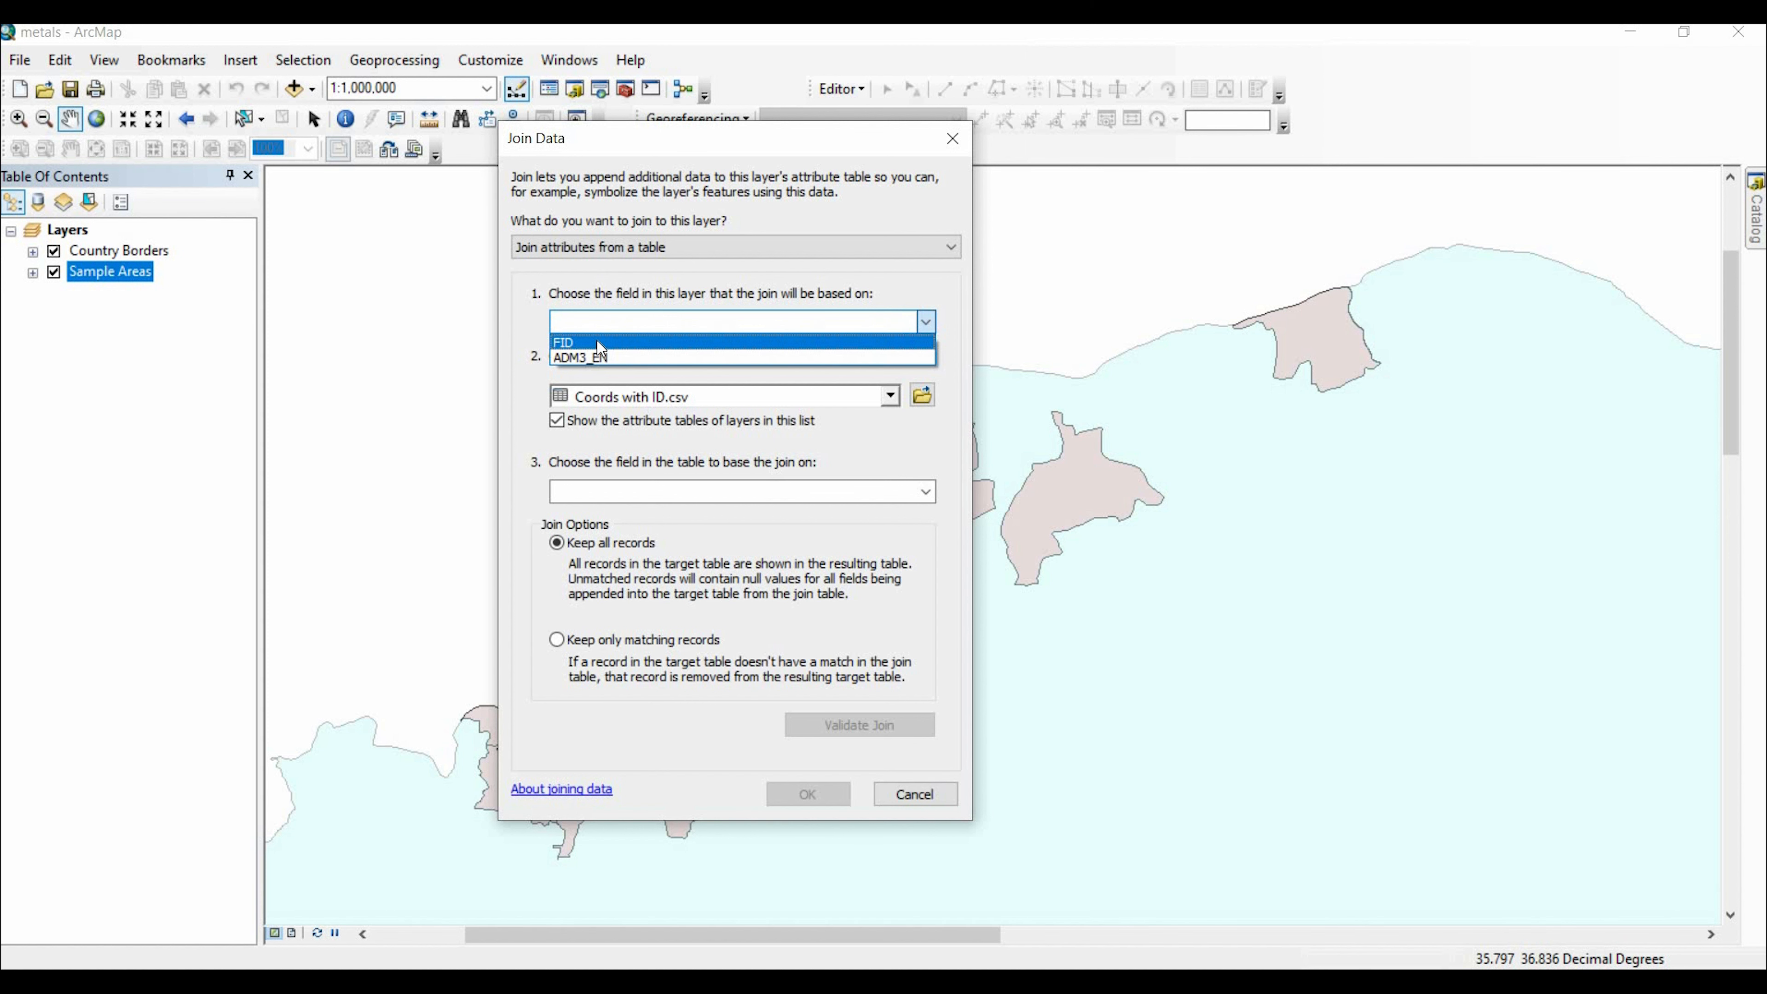
click(600, 342)
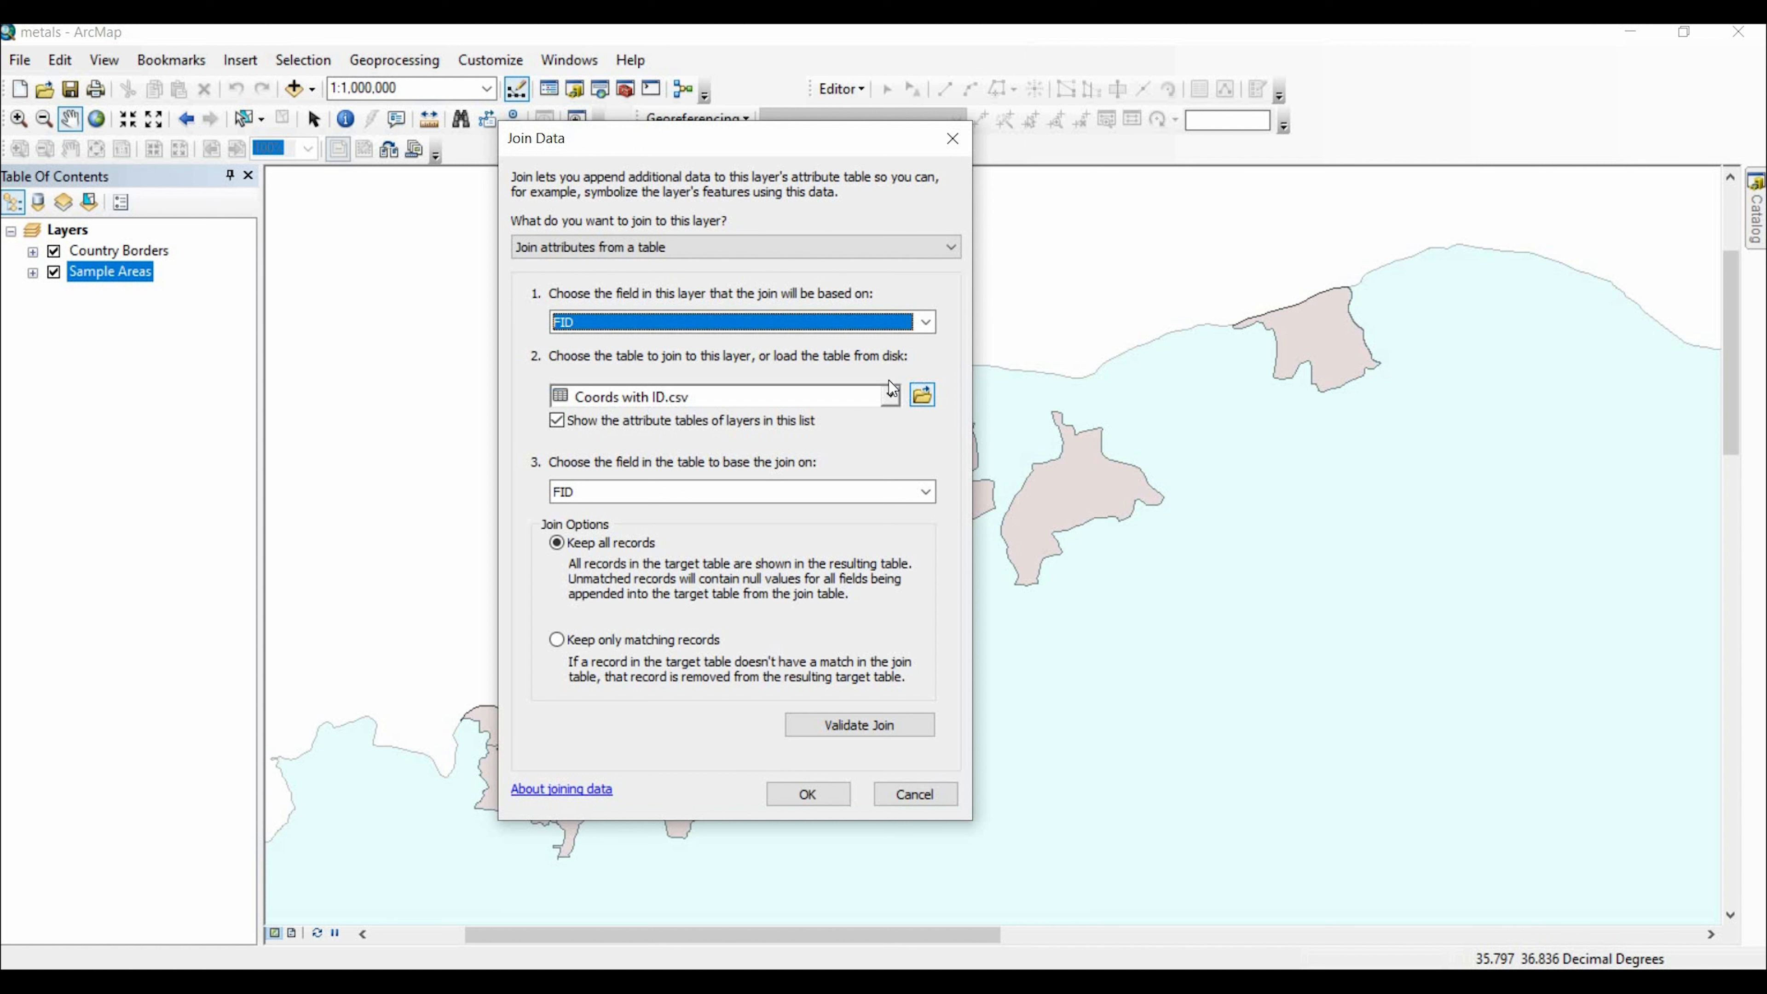
- Join the Coords with ID.csv table from the Subareas folder to the Sample Areas layer, using FID as the table's join field
click(922, 395)
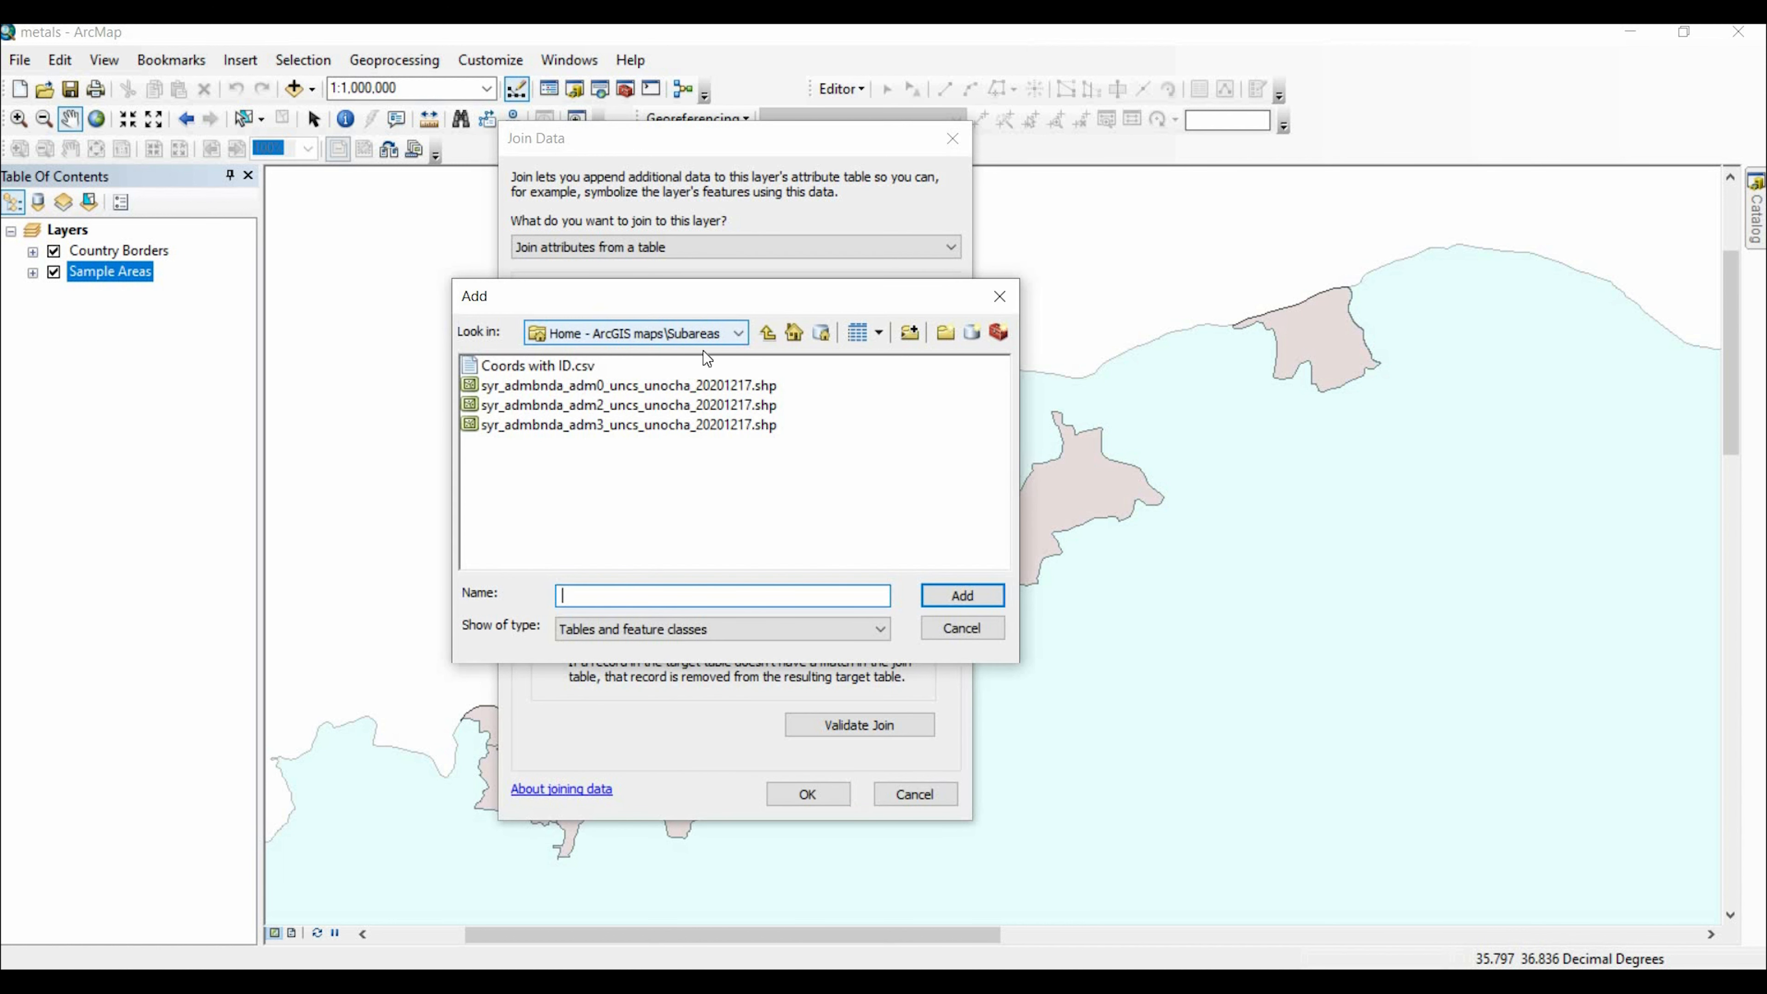
click(581, 368)
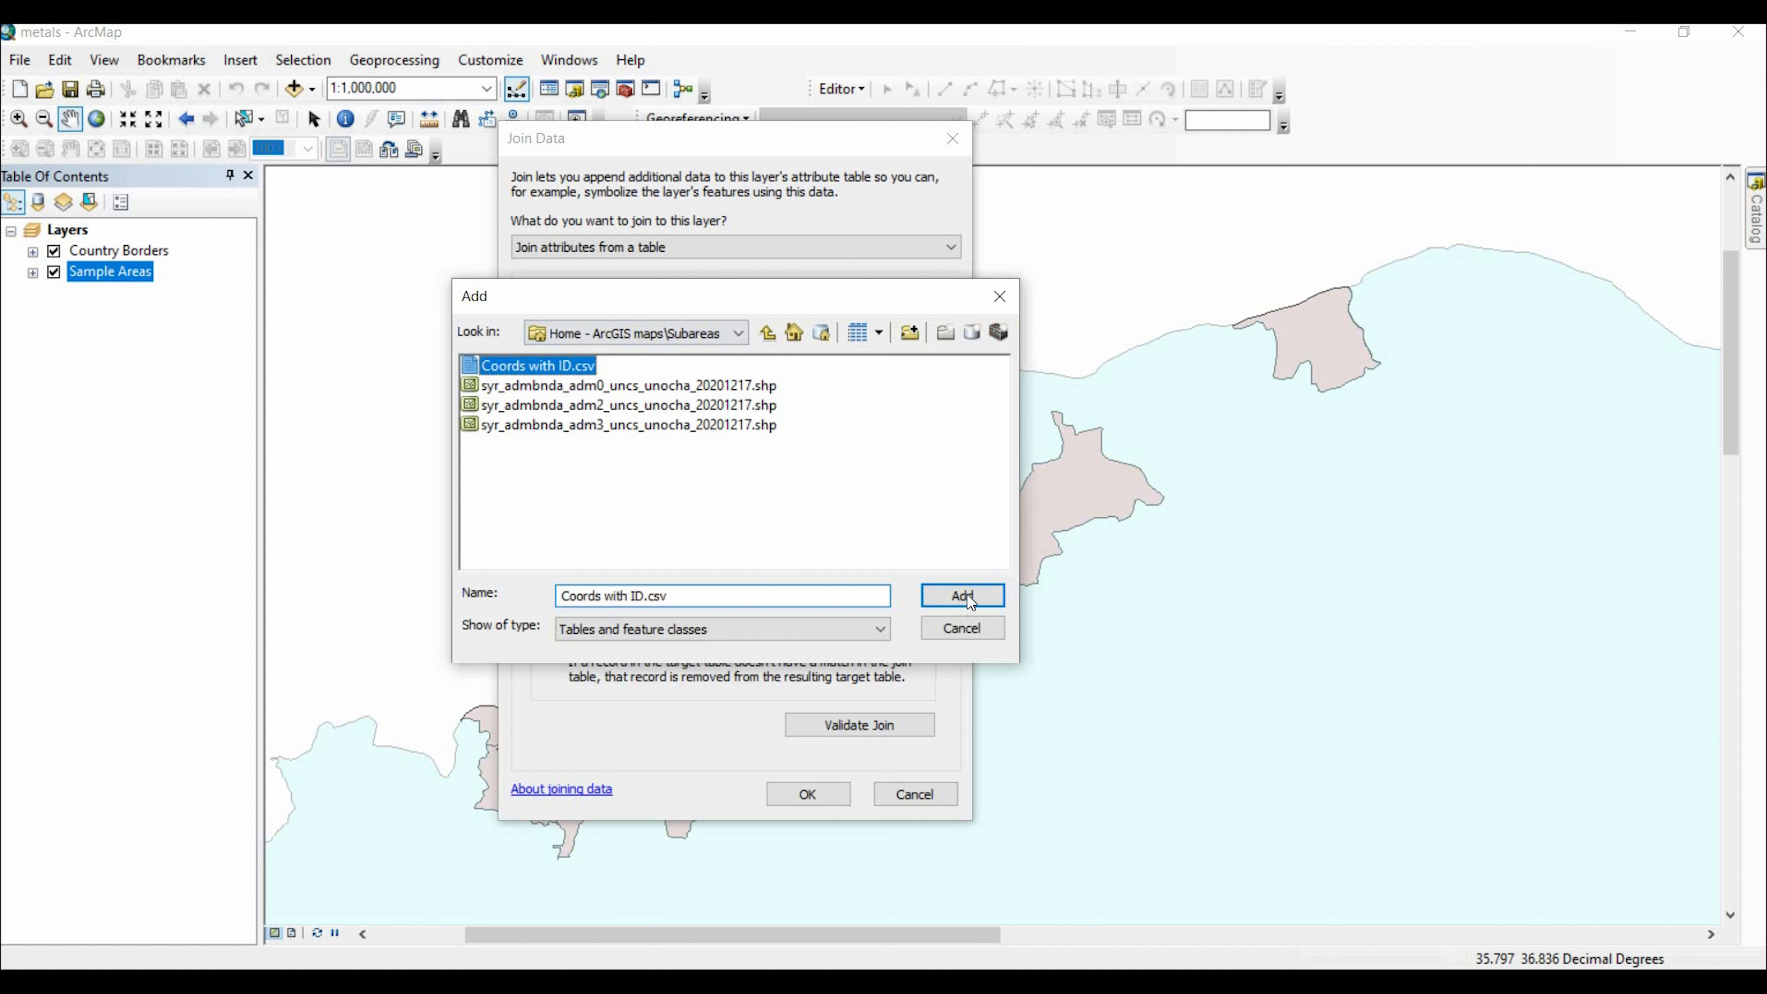
click(963, 596)
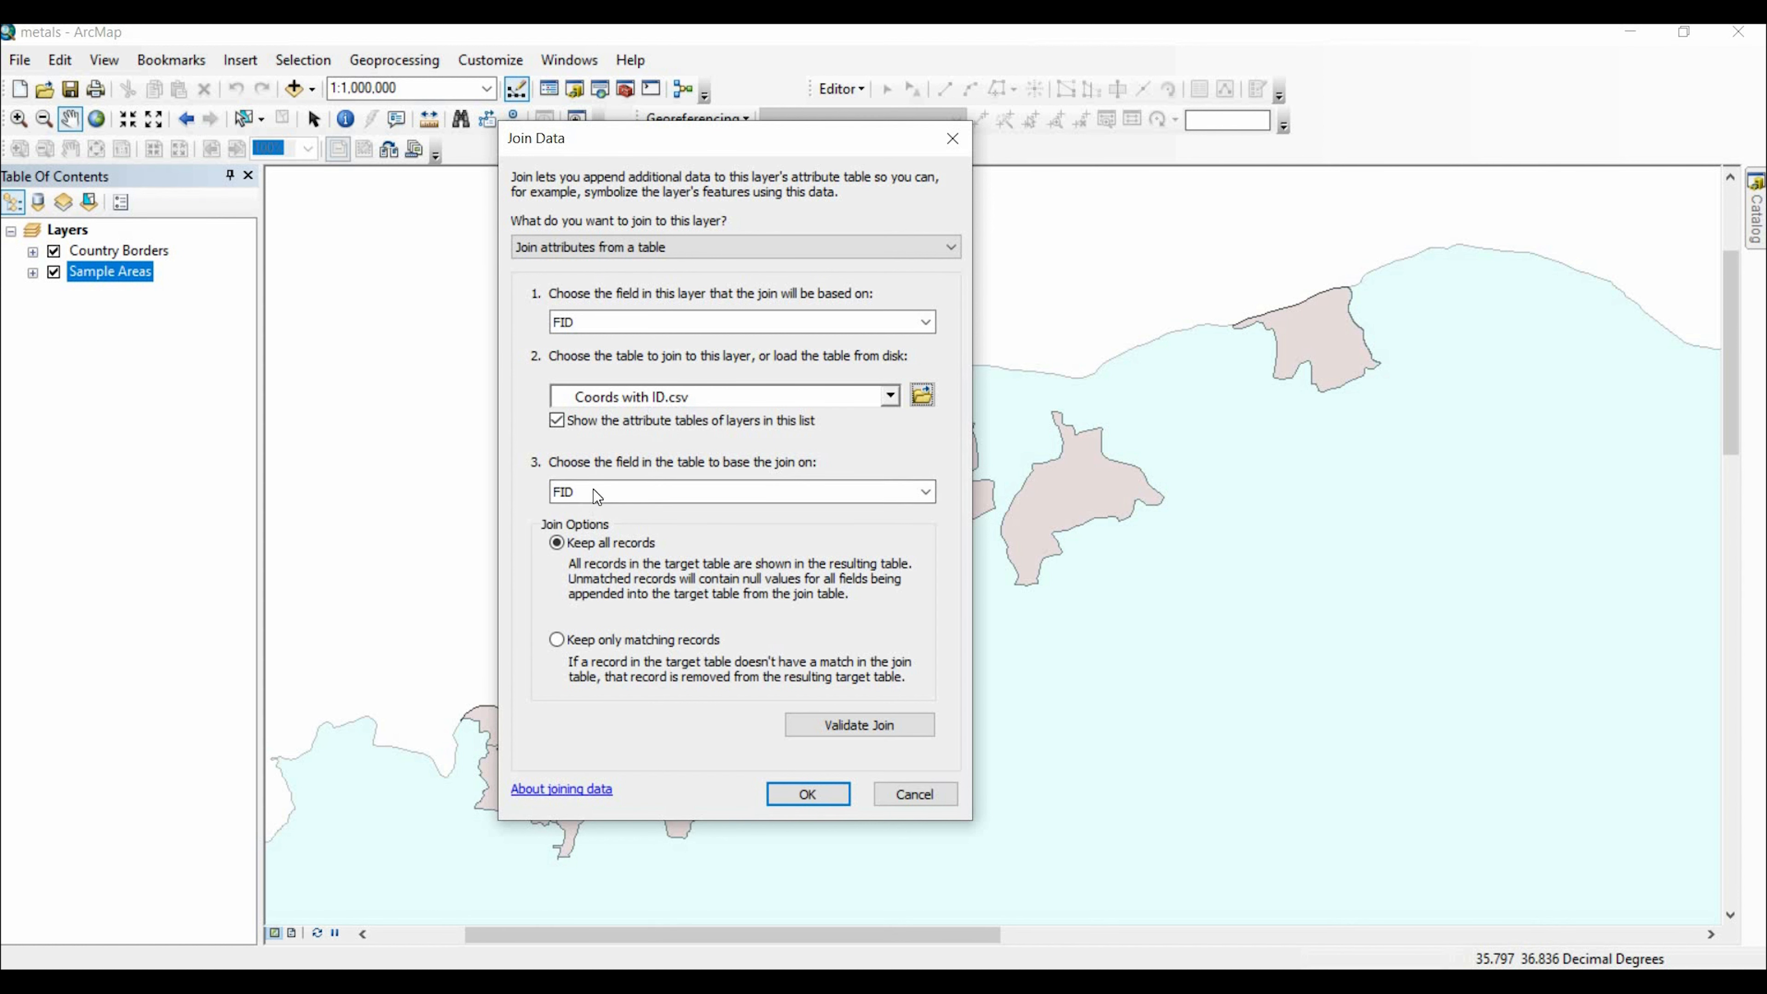
click(701, 498)
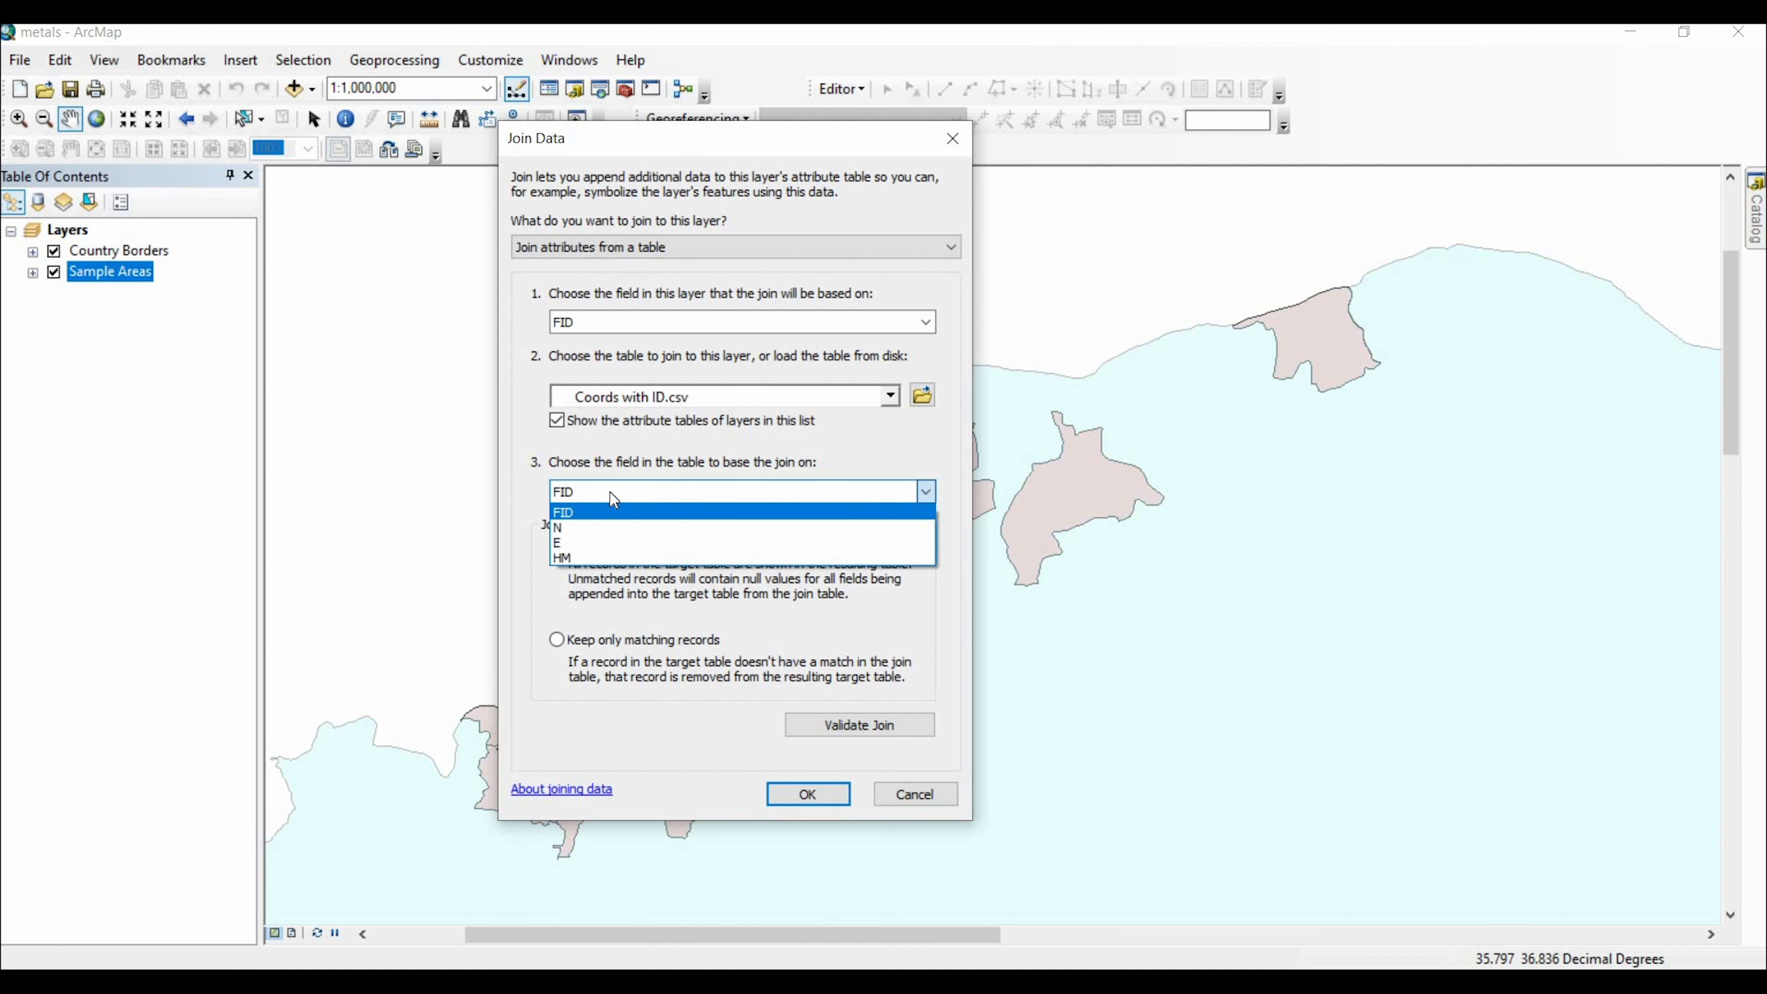
click(634, 494)
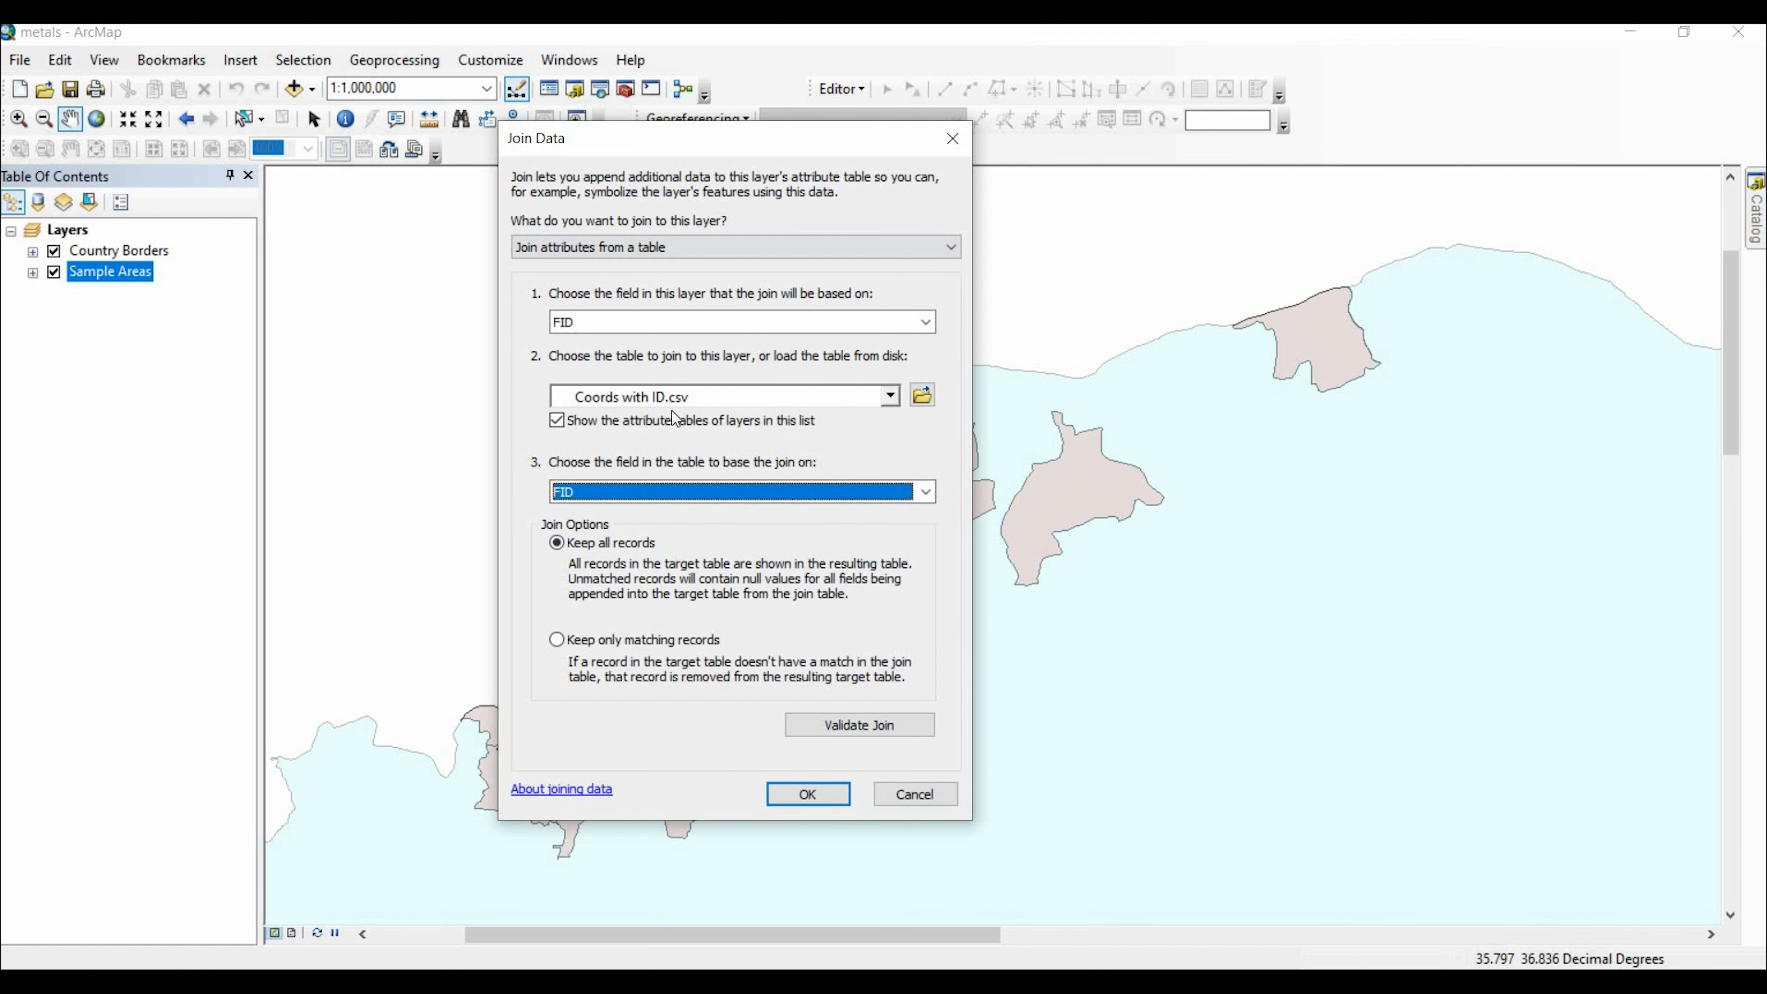
click(787, 794)
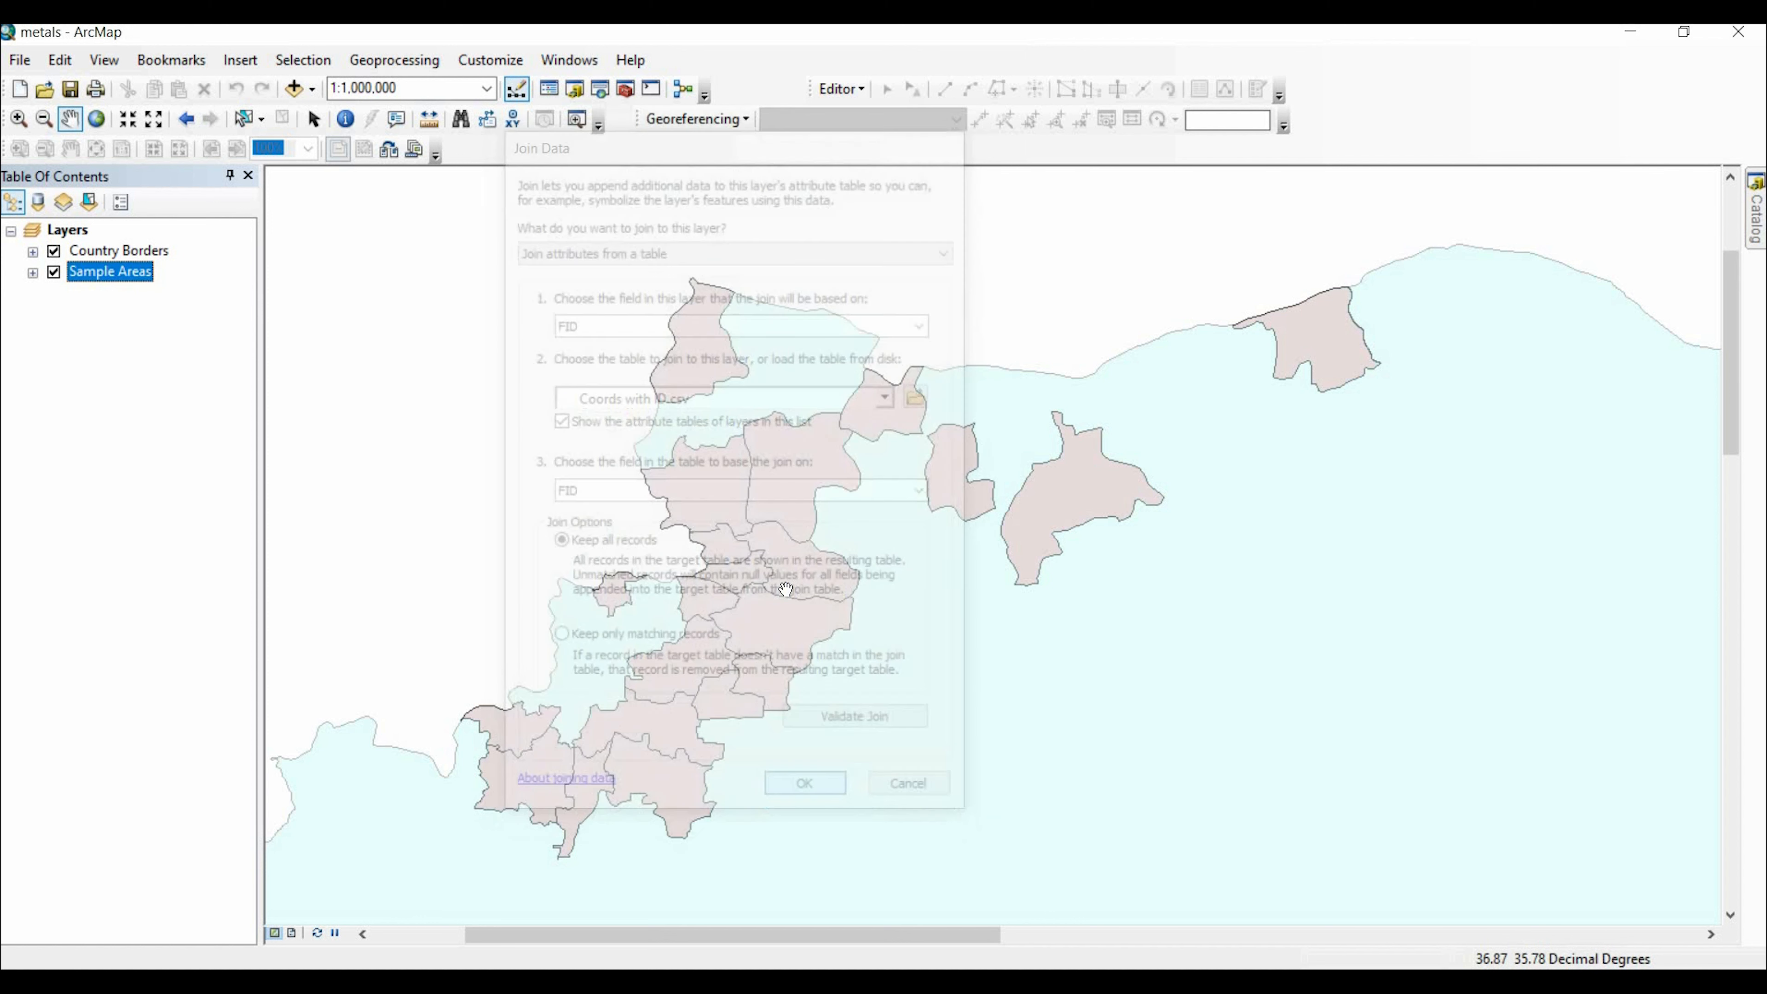
- Examine the joined Area, N, E and HM fields in the widened Sample Areas attribute table, then close the table
right_click(102, 278)
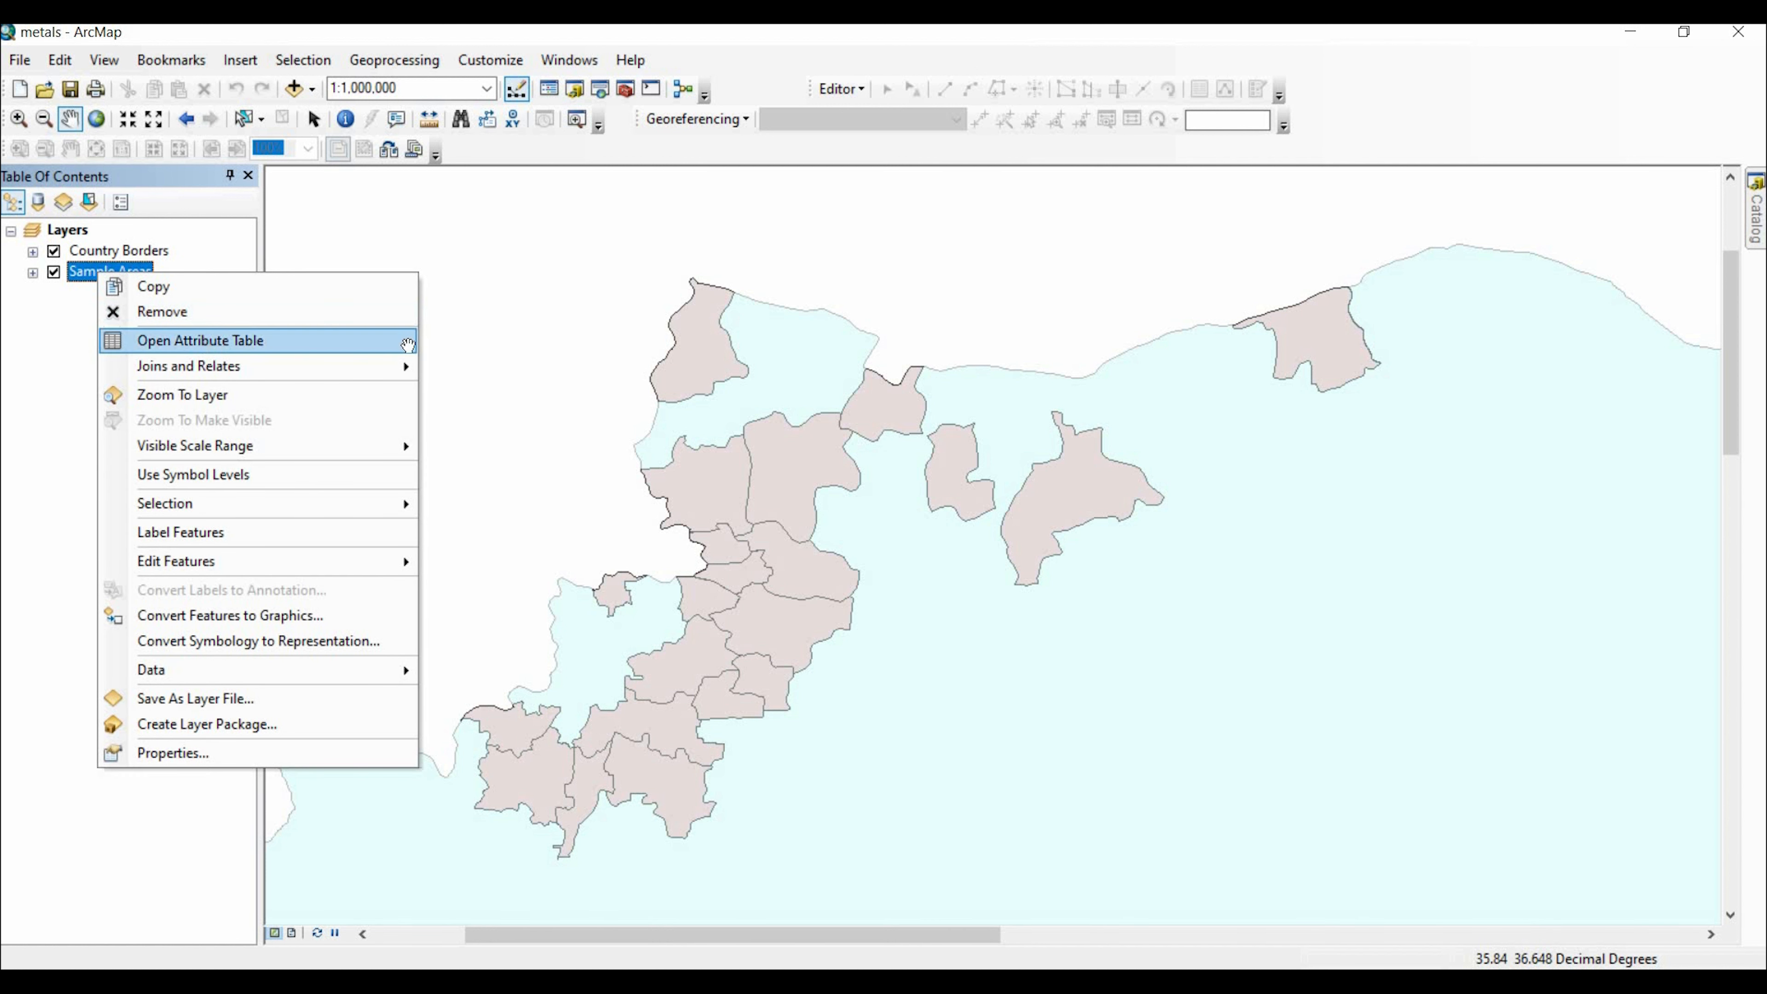
click(407, 342)
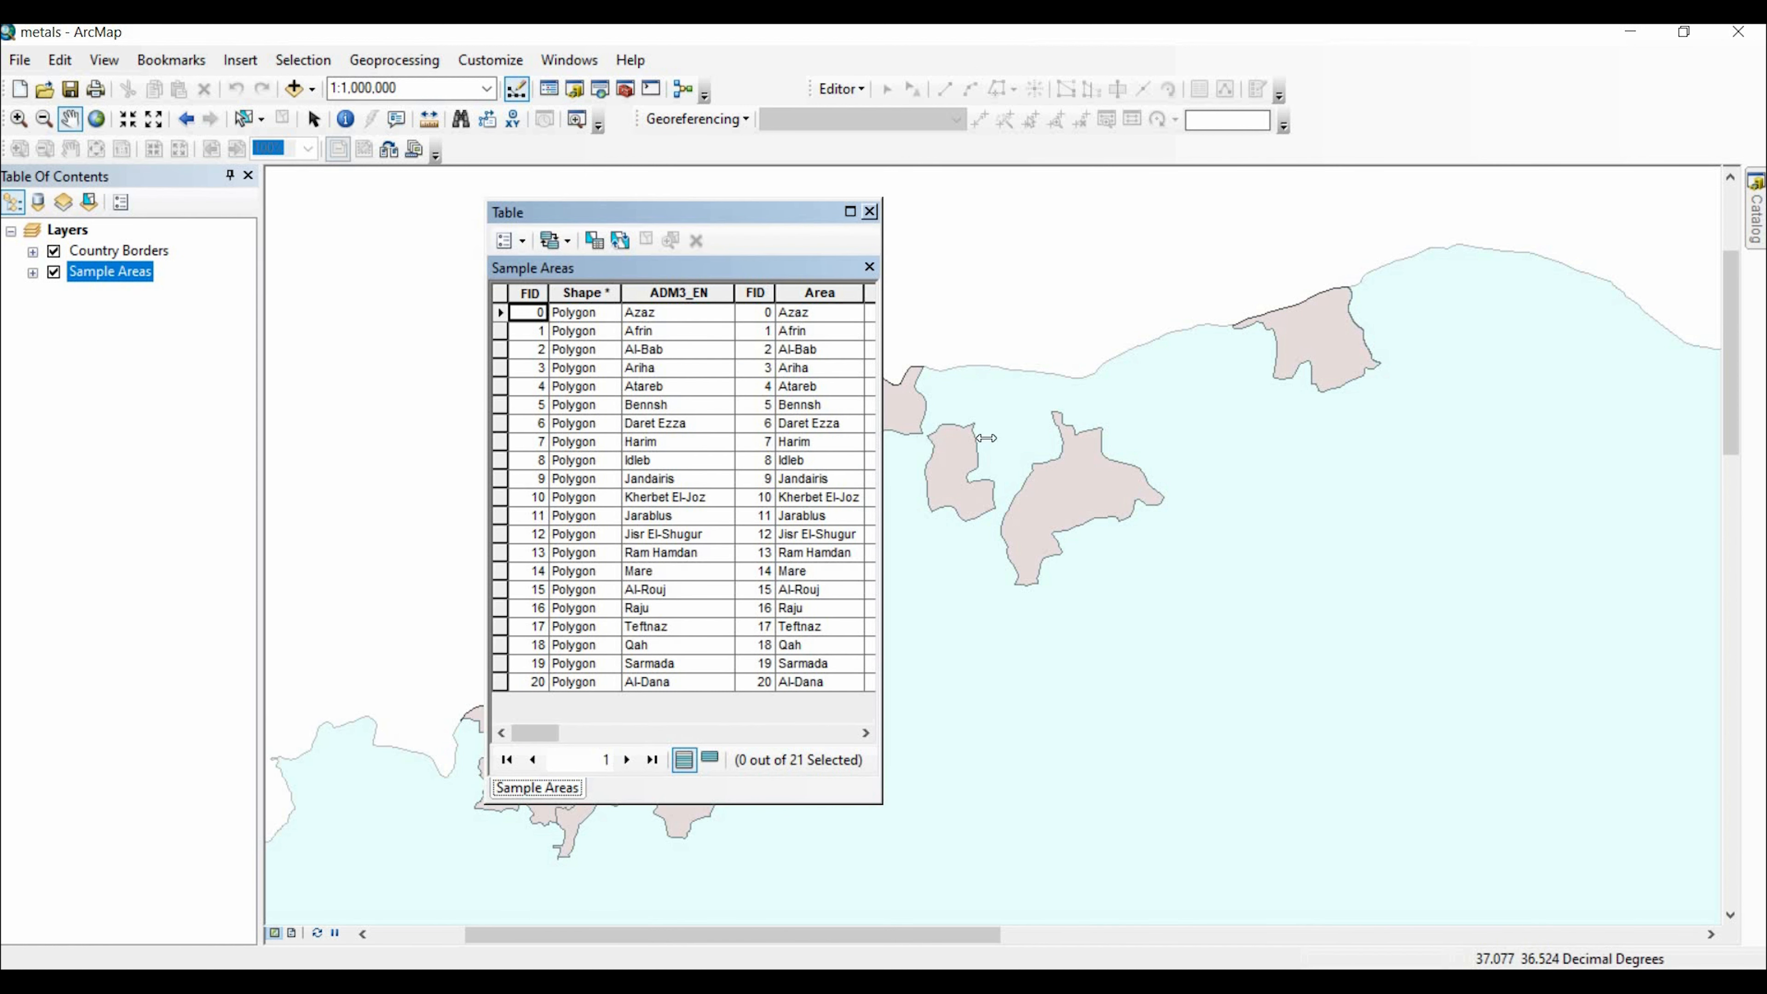
drag(987, 438, 1166, 407)
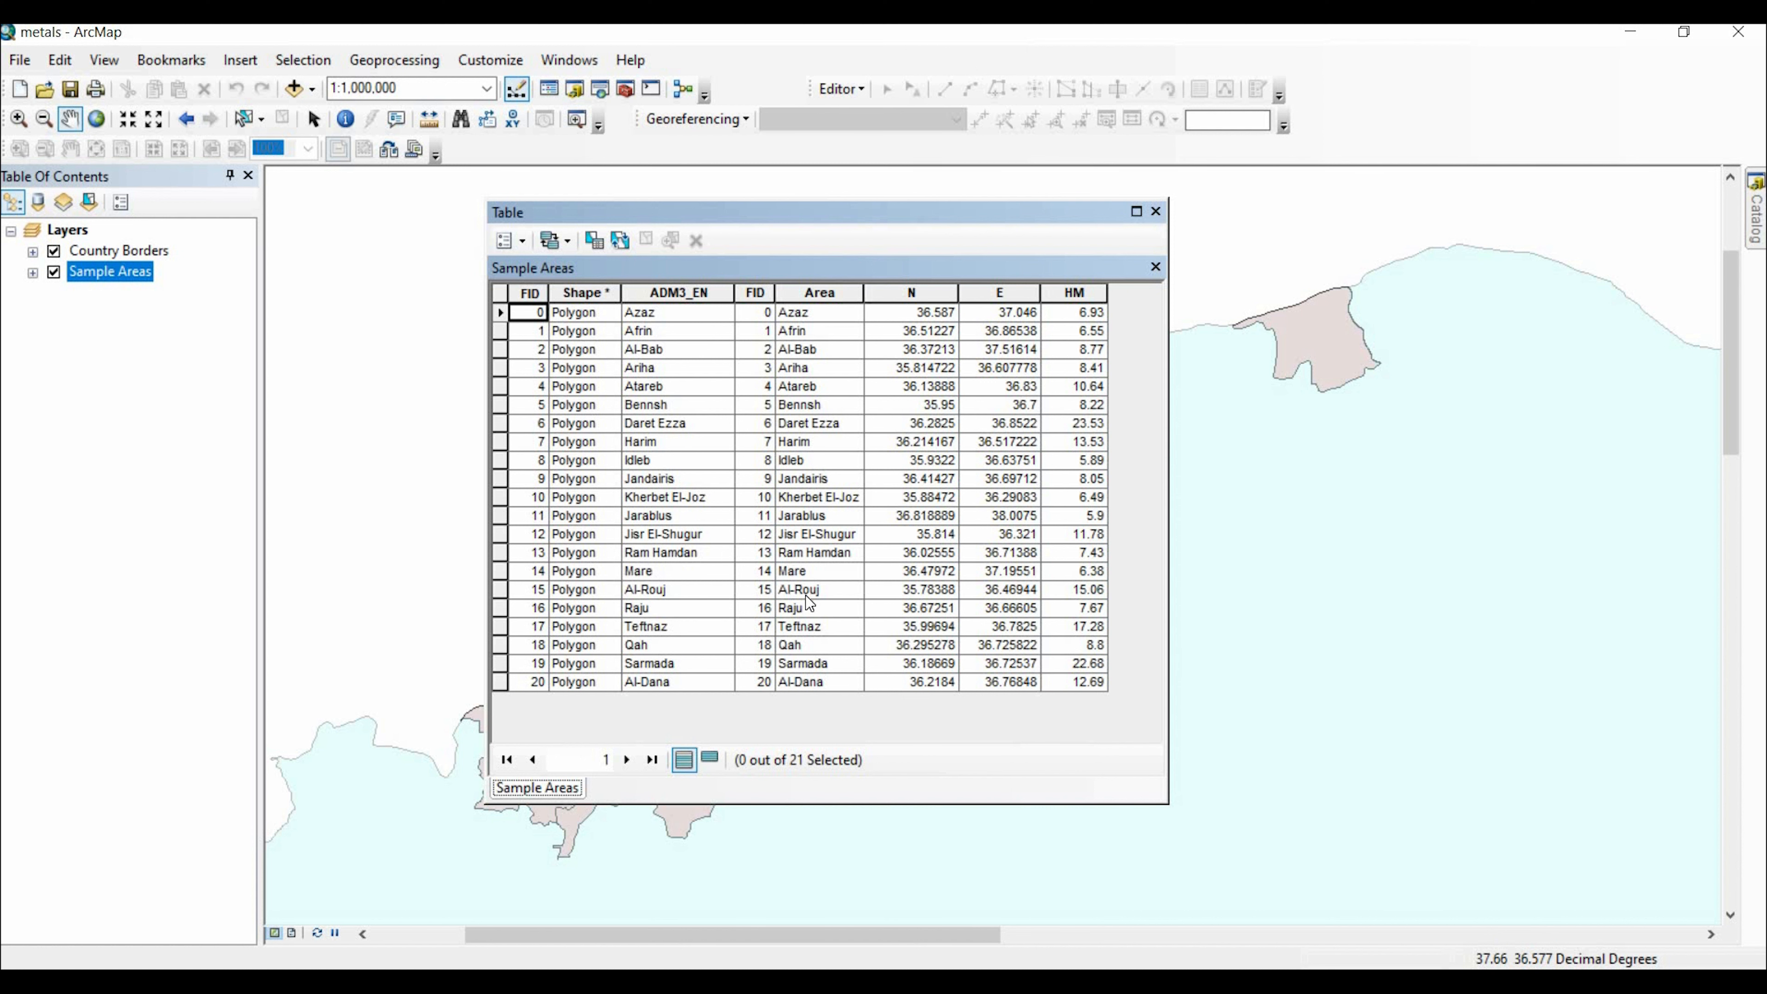
click(1155, 211)
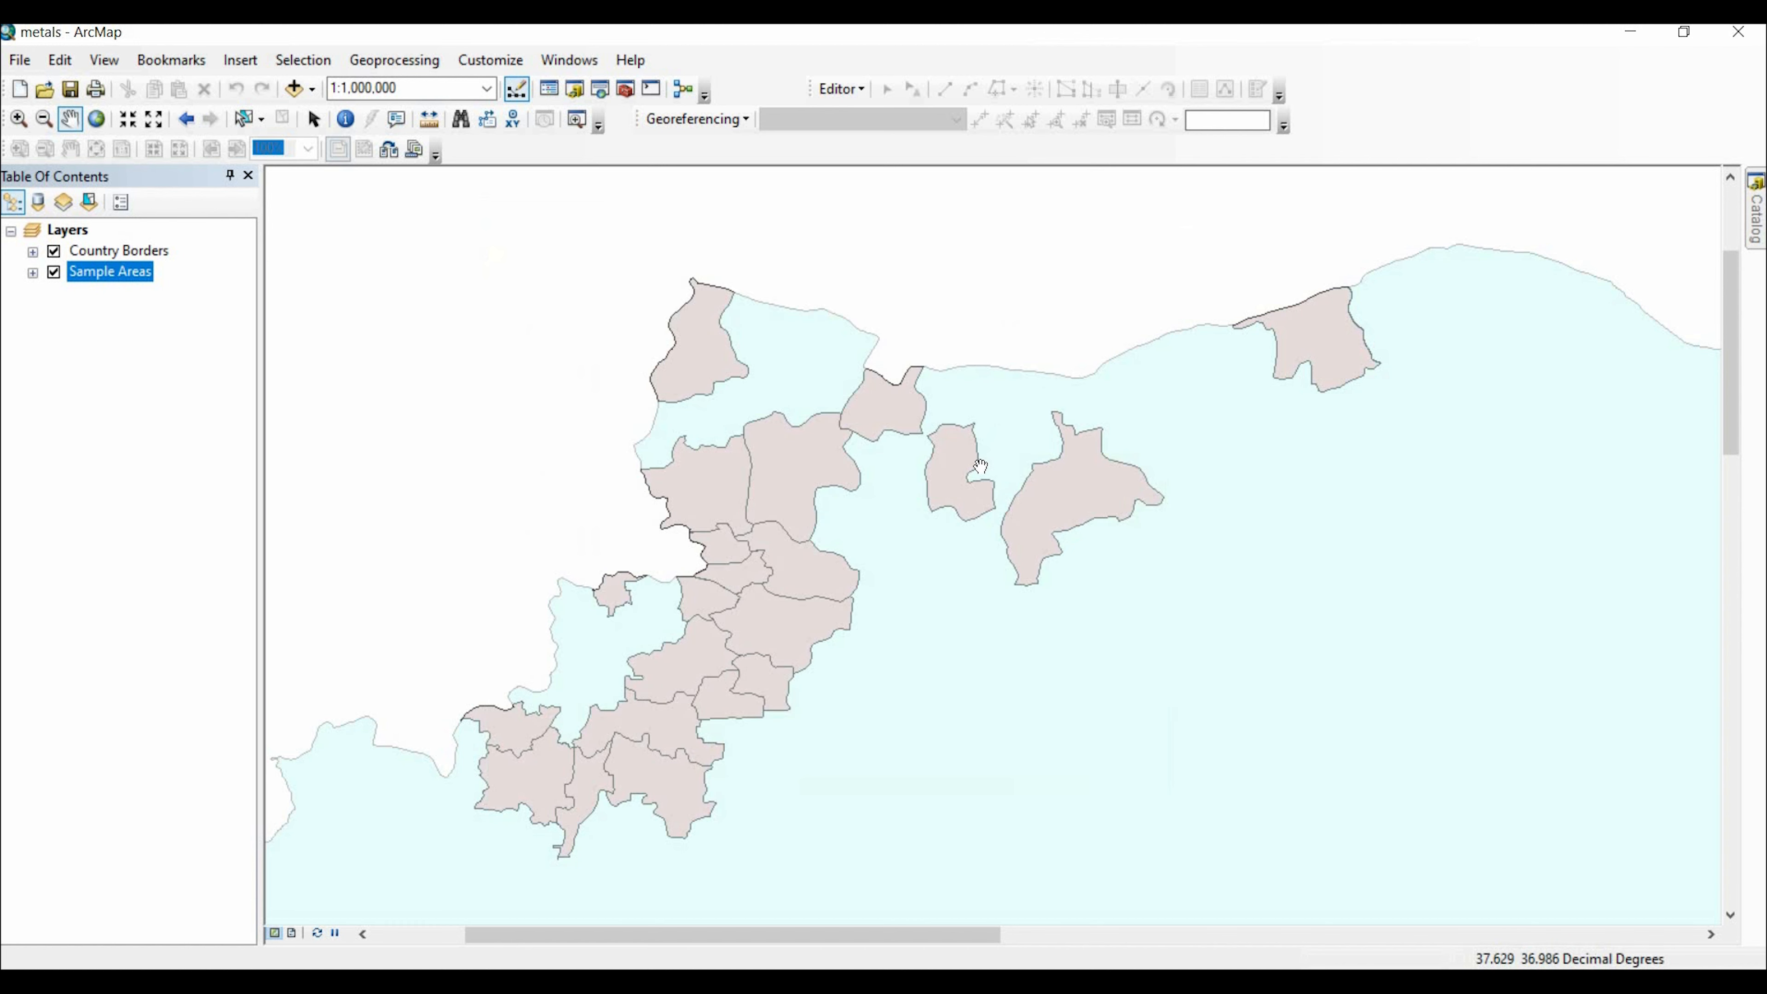
- Add the Imagery basemap to the map
scroll(1120, 702, up, 4)
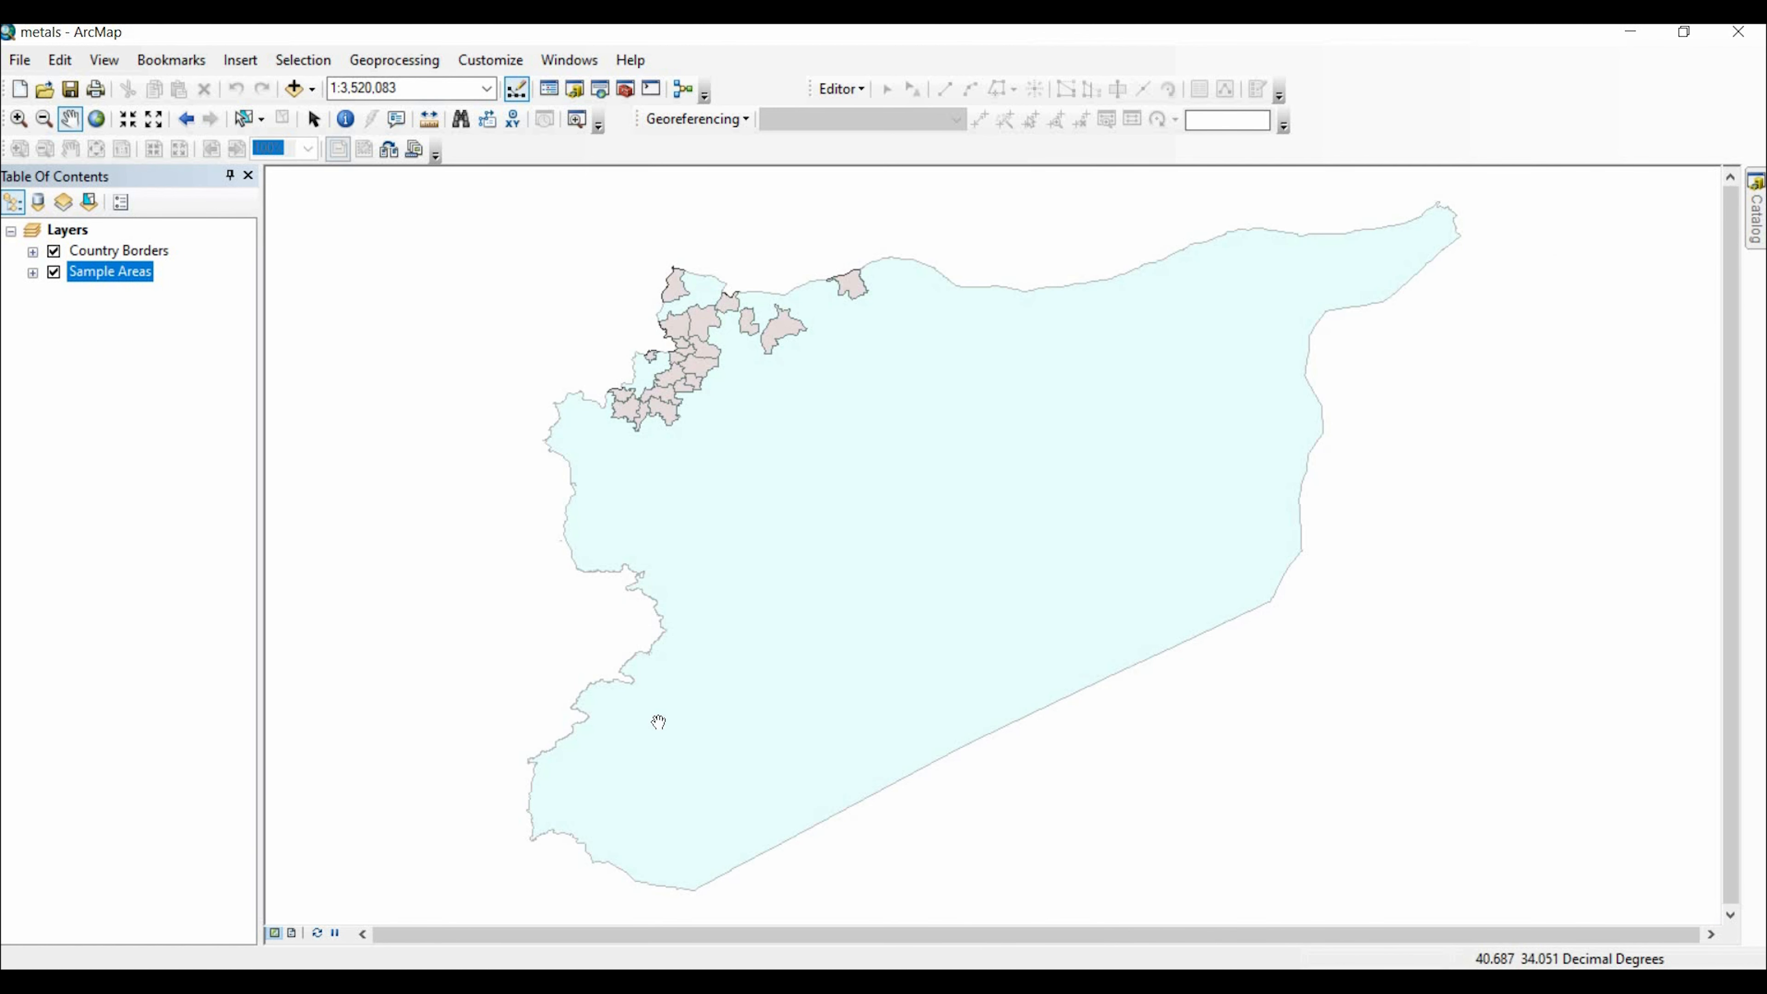
click(314, 89)
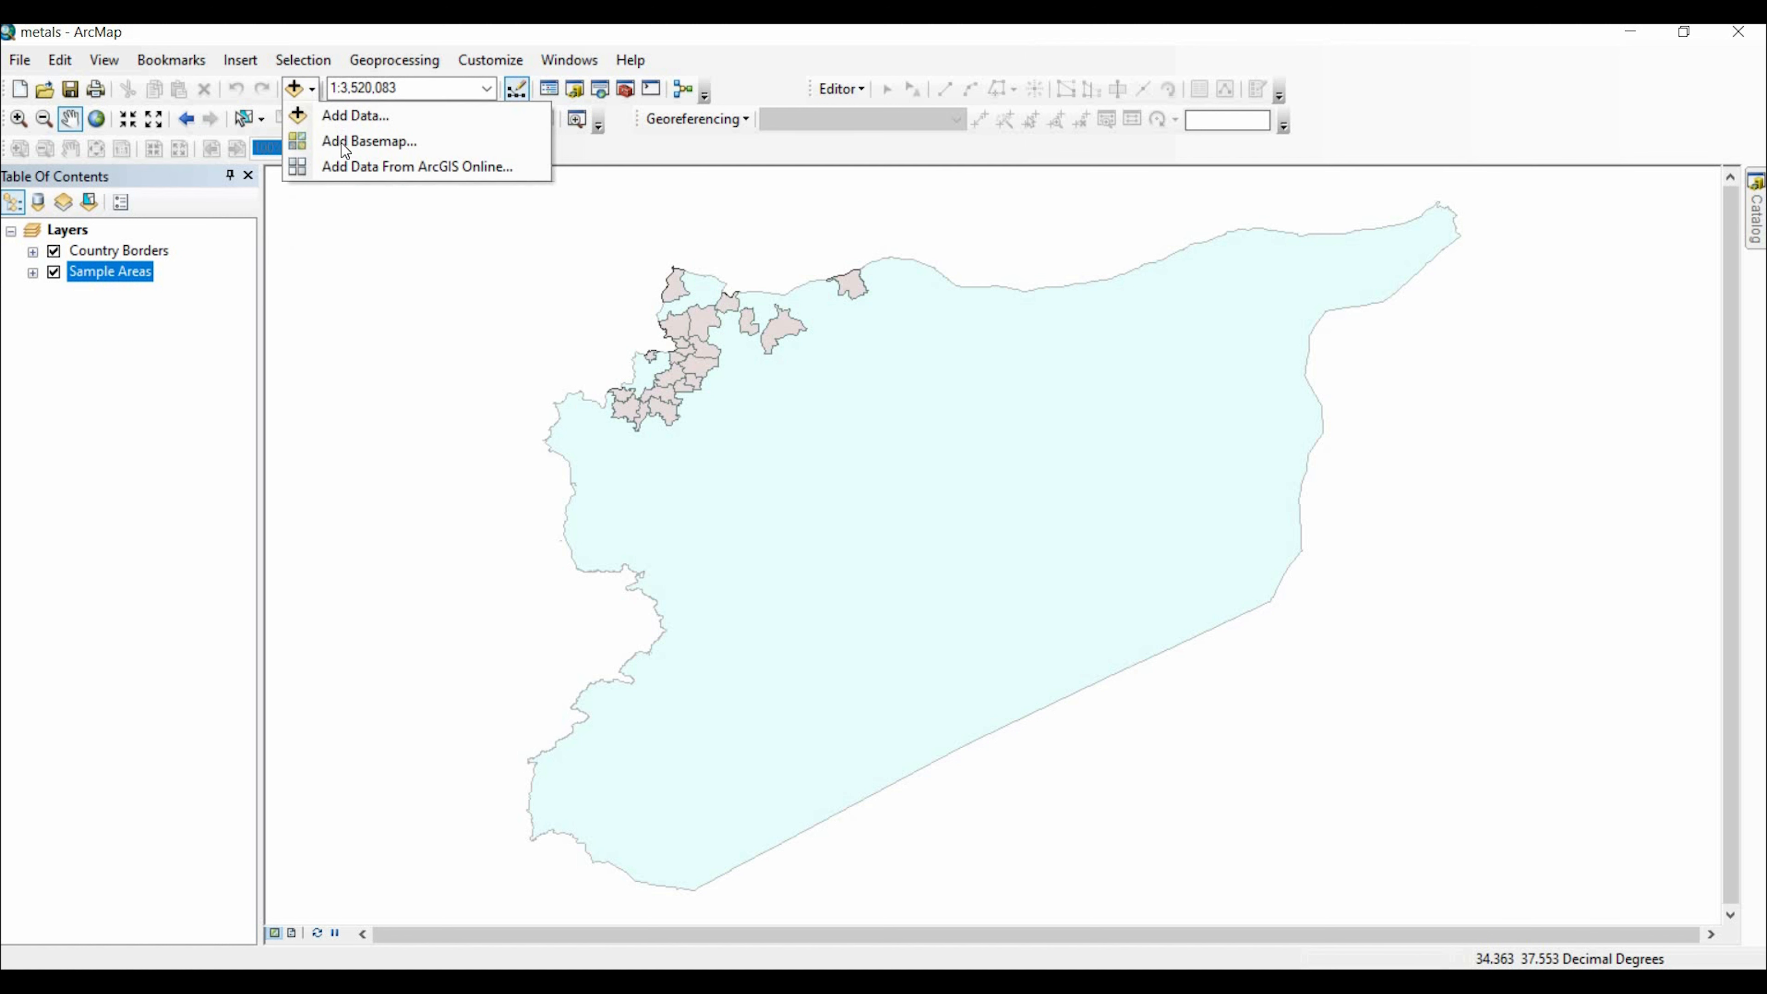
click(398, 141)
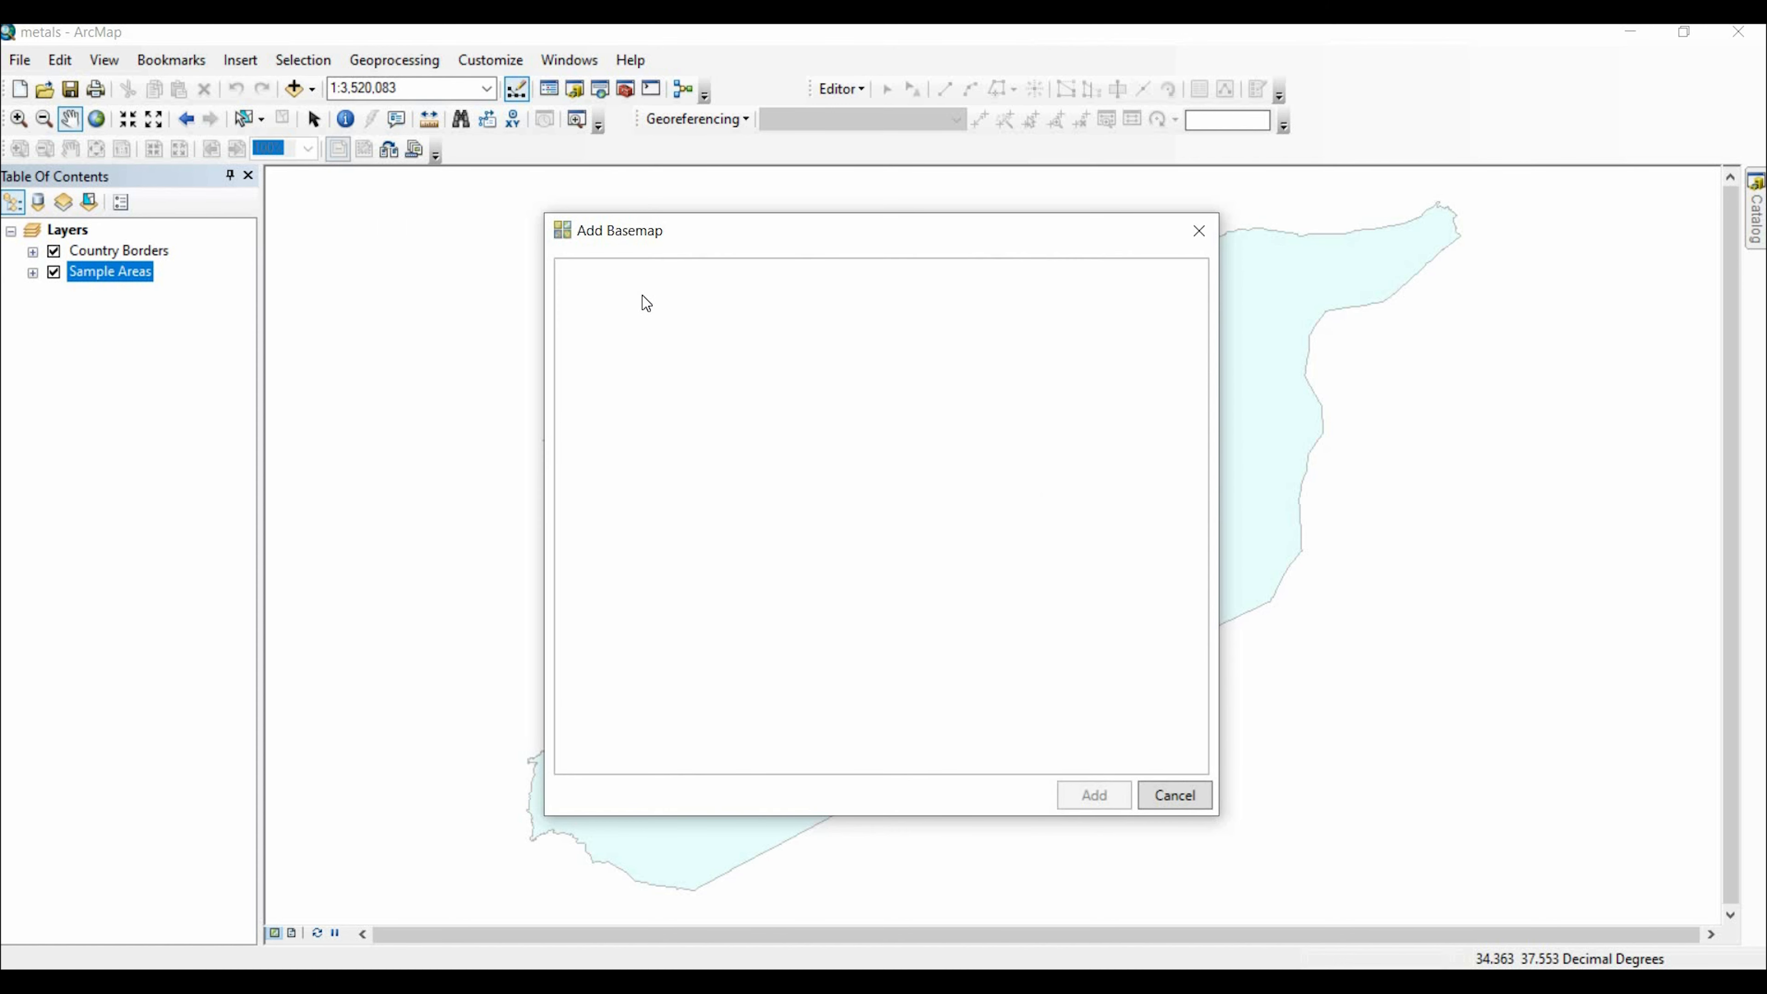
click(635, 341)
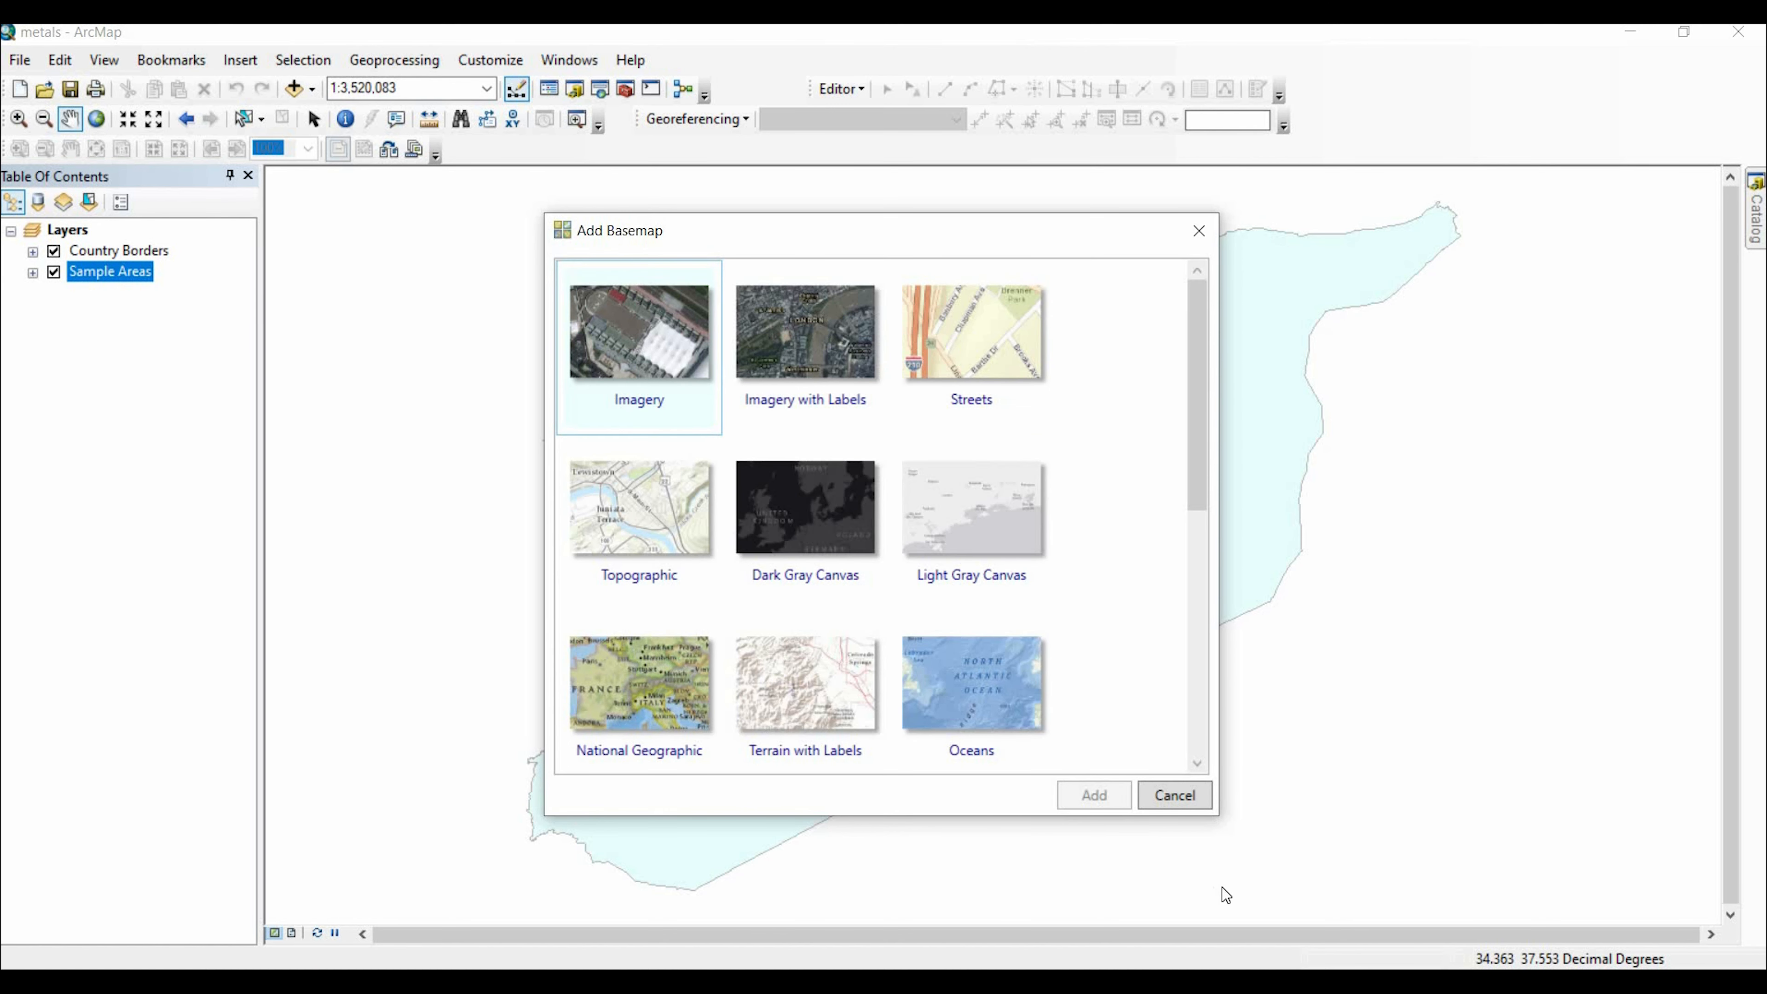
click(1094, 794)
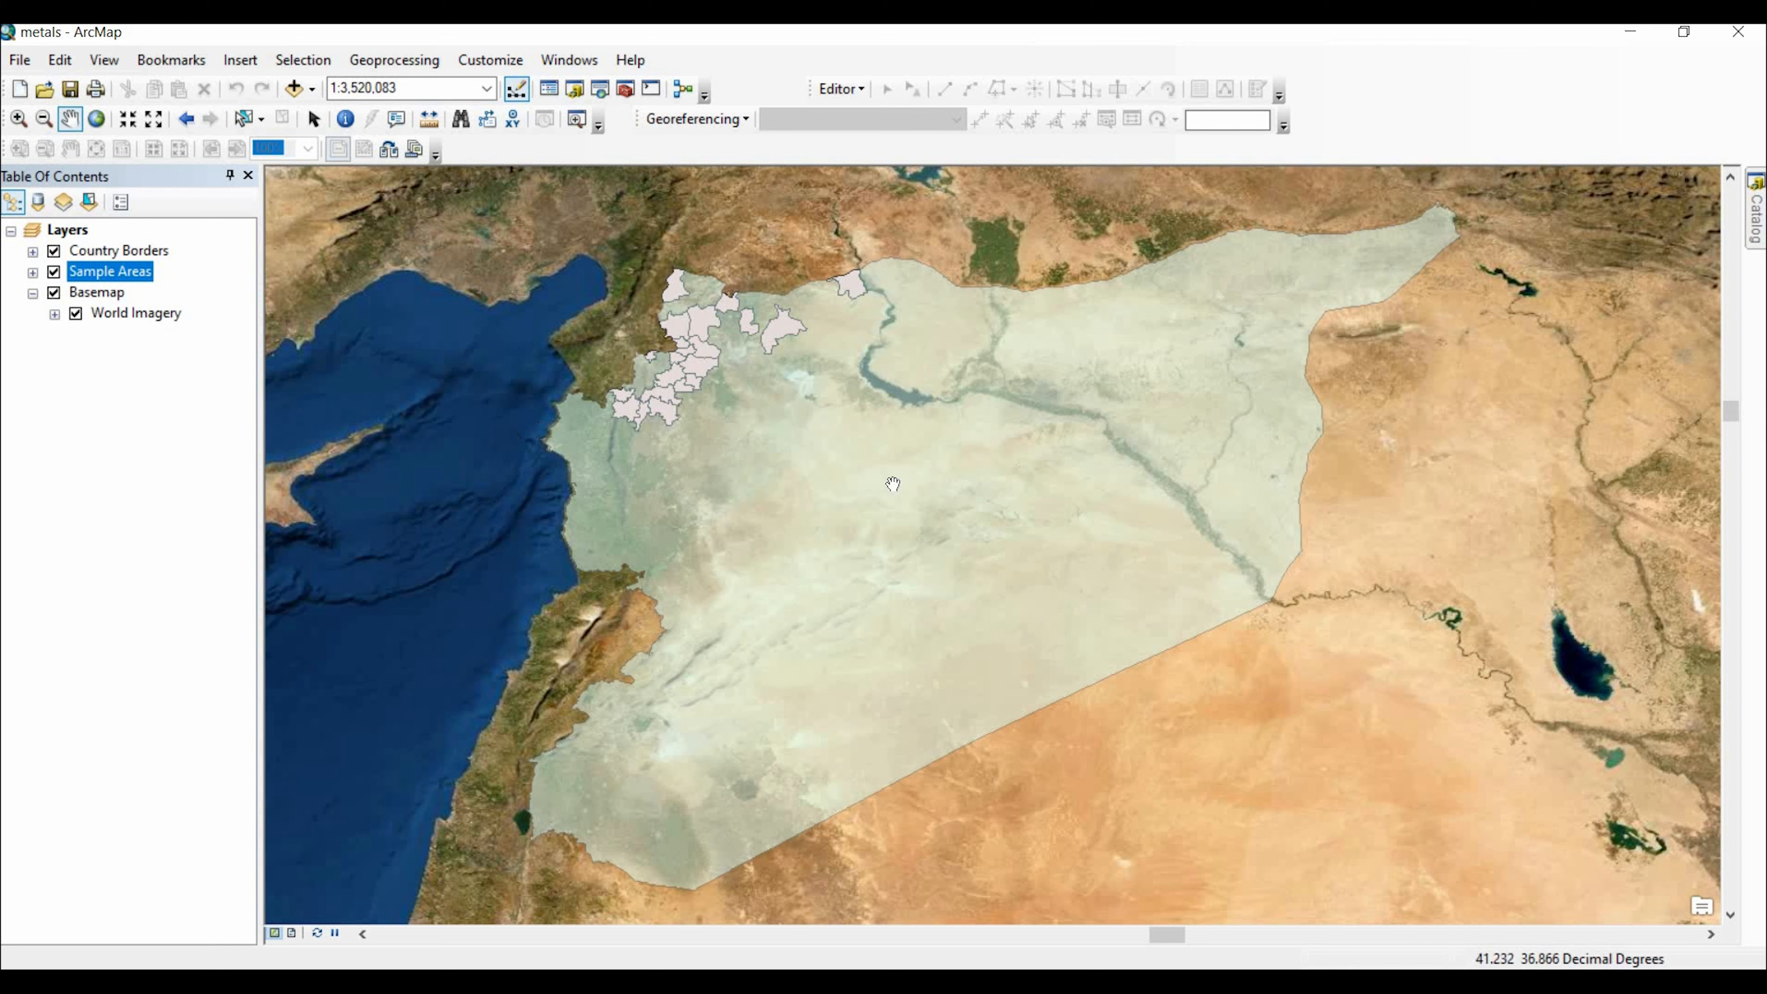
- Inspect the country and sample polygons against the imagery, then turn off the Basemap layer
scroll(891, 487, up, 2)
scroll(889, 495, down, 3)
scroll(889, 499, down, 2)
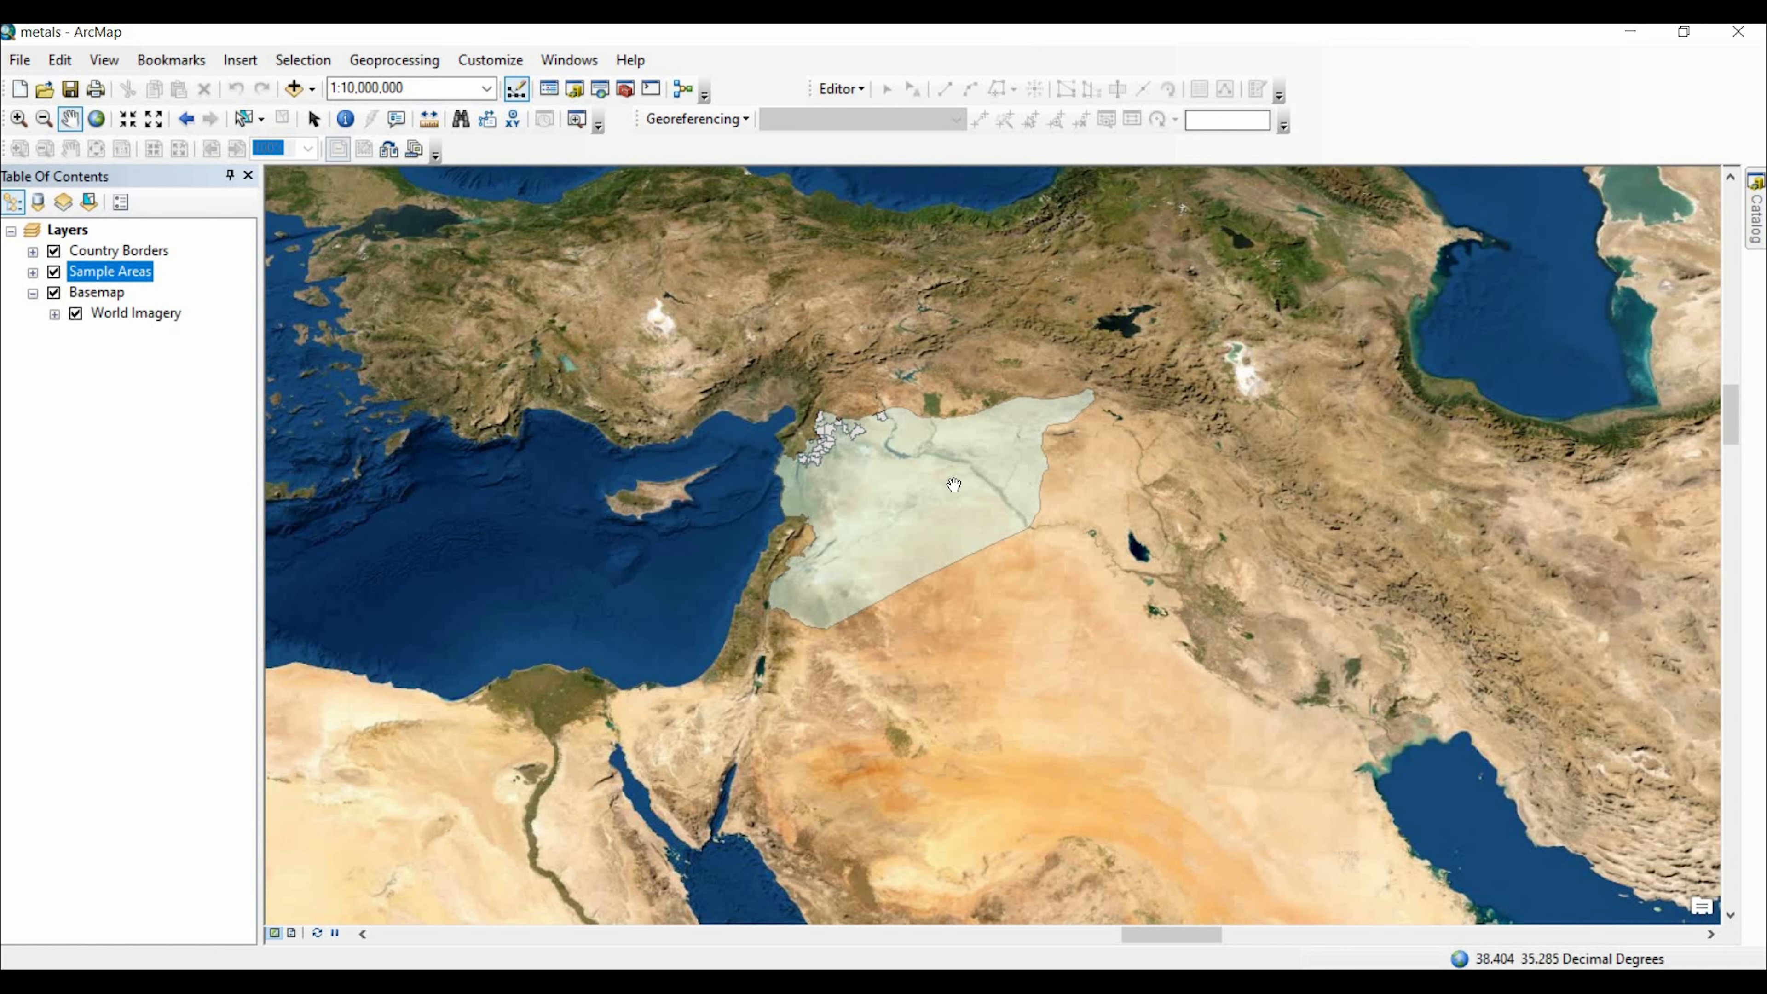
scroll(954, 485, up, 2)
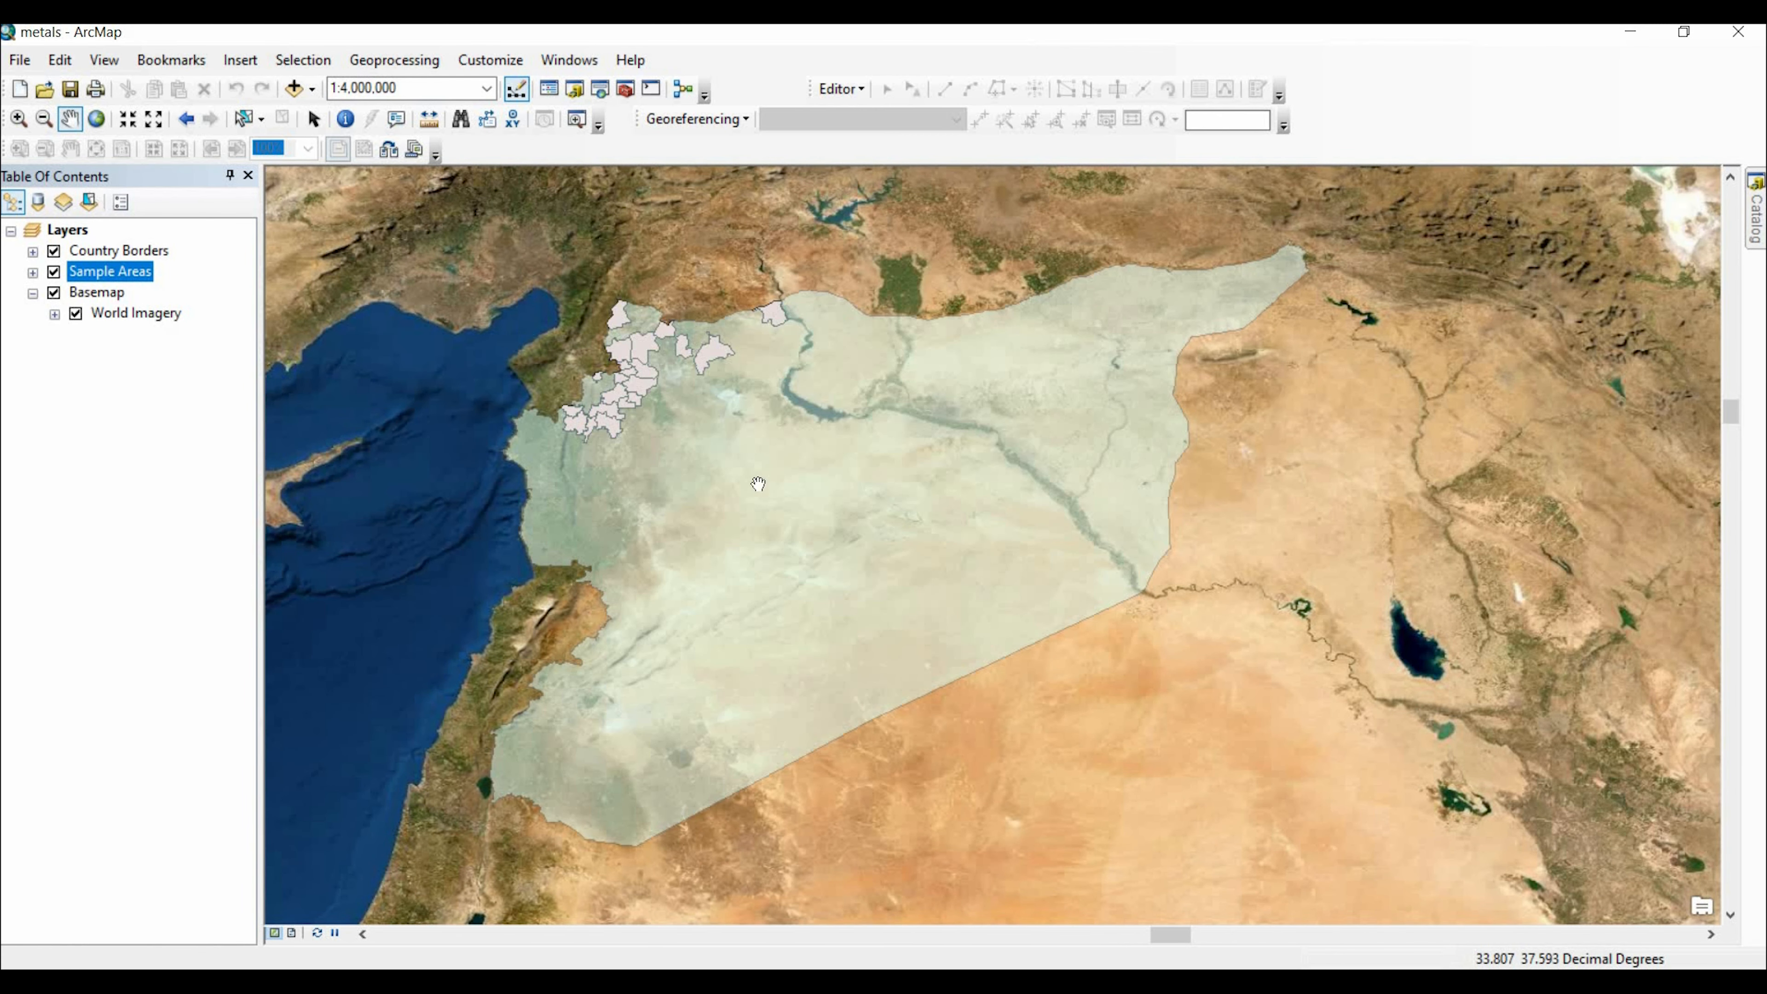
scroll(649, 381, up, 1)
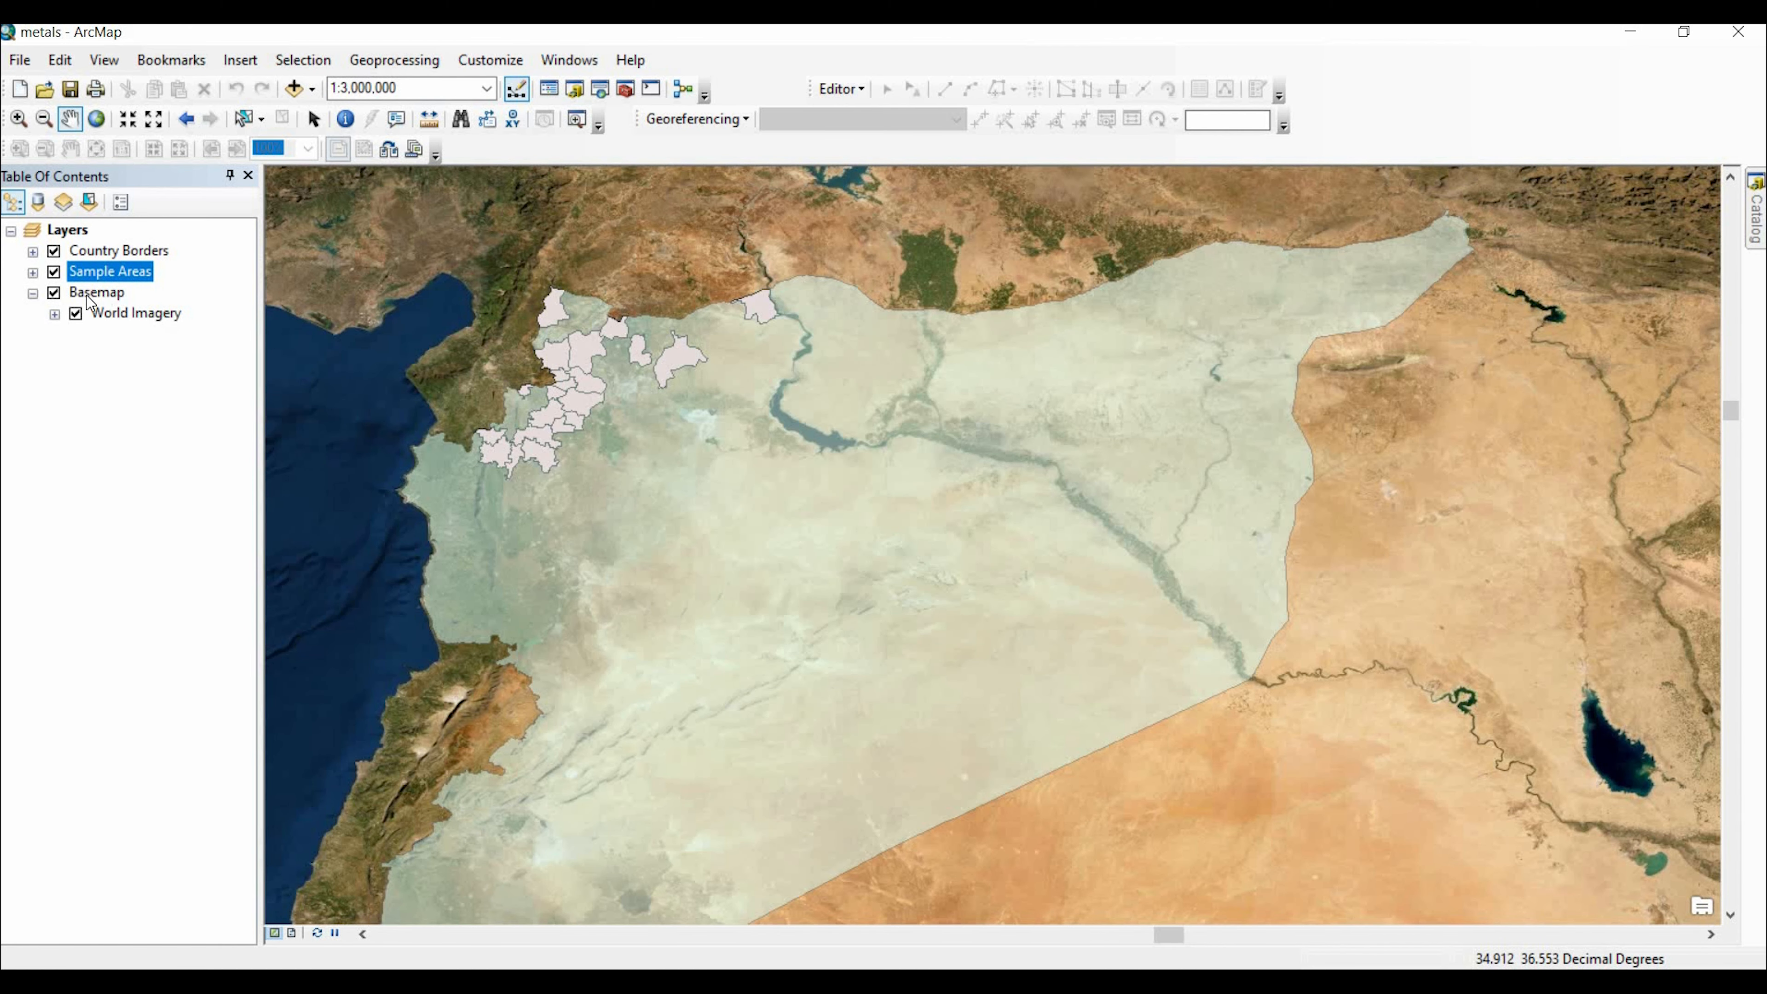
click(56, 294)
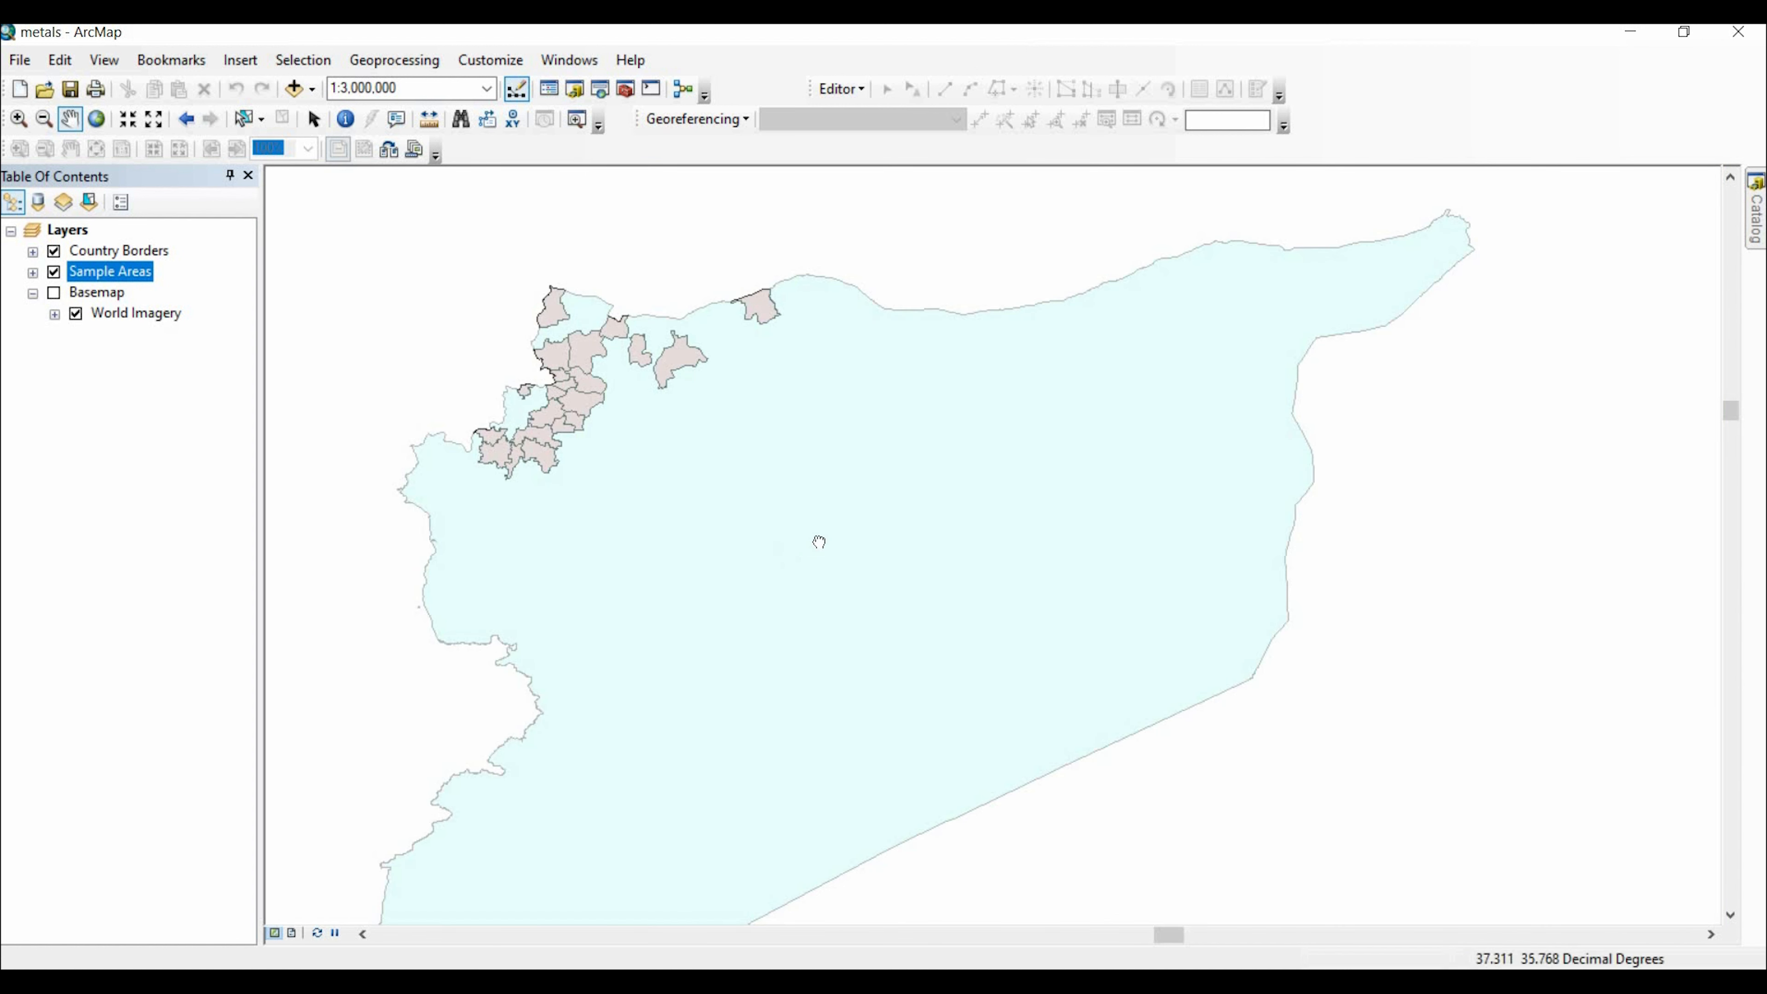
scroll(817, 540, up, 1)
- Review the N and E coordinate fields in the Sample Areas attribute table, then close the table
right_click(94, 272)
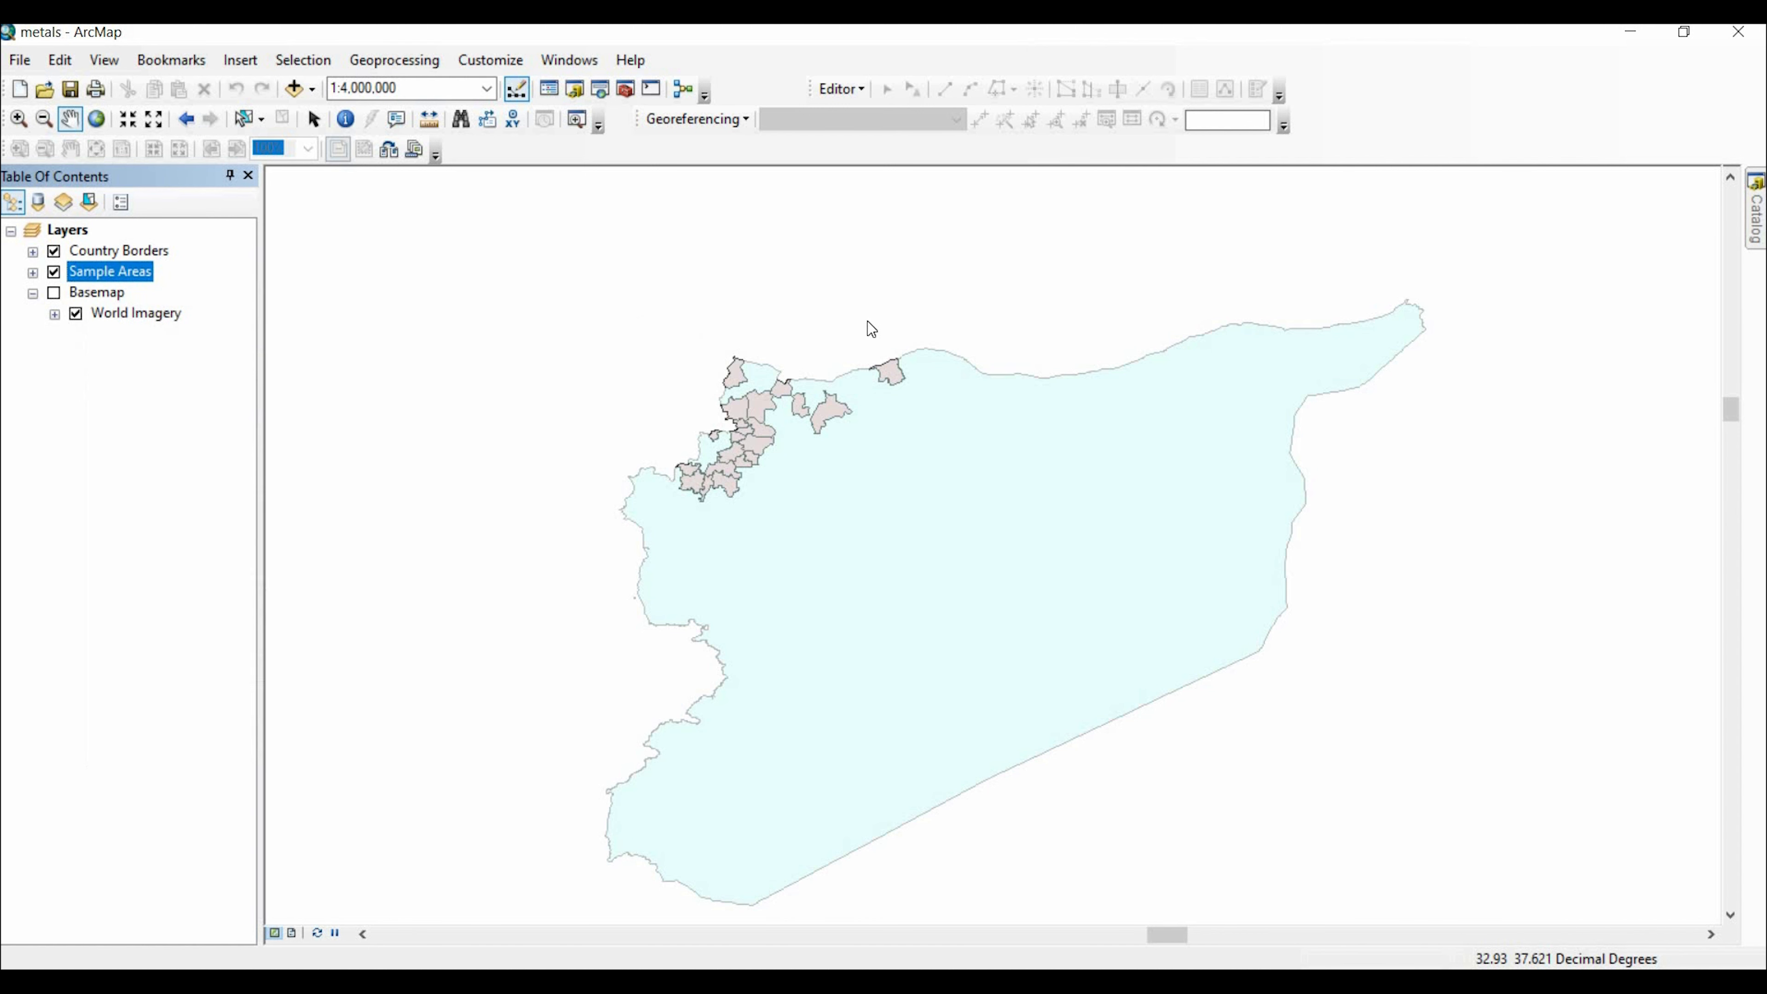
click(174, 336)
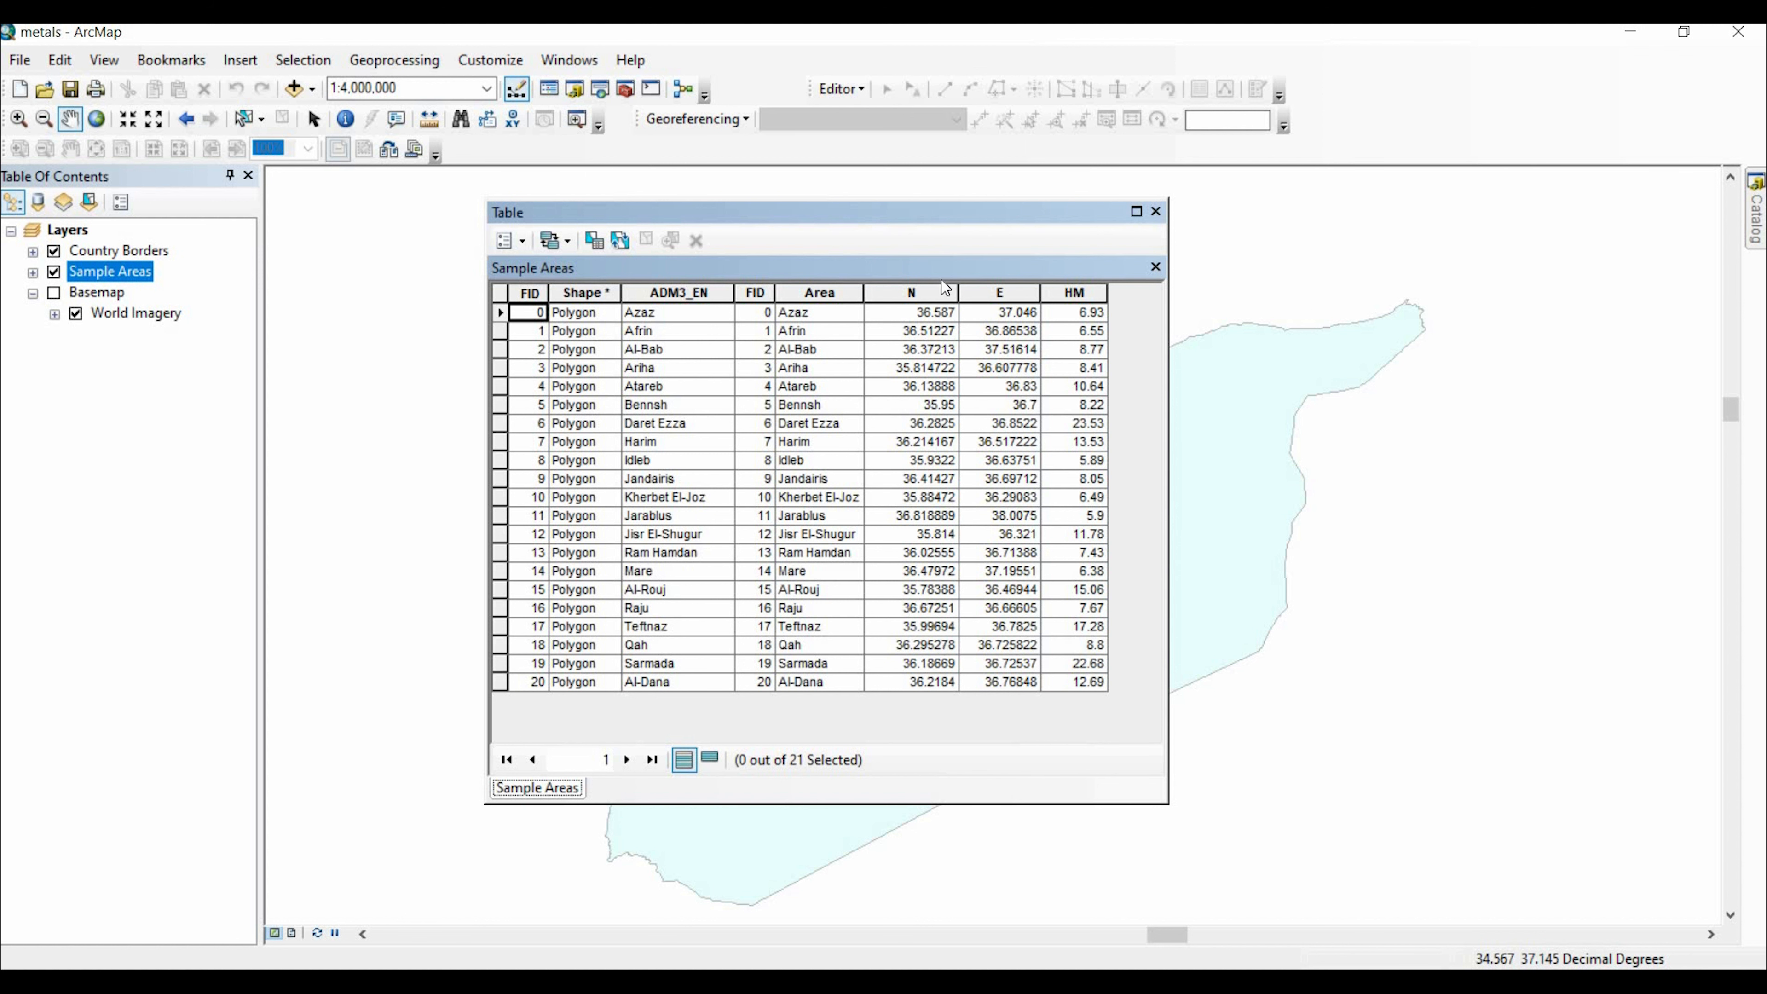
click(1157, 212)
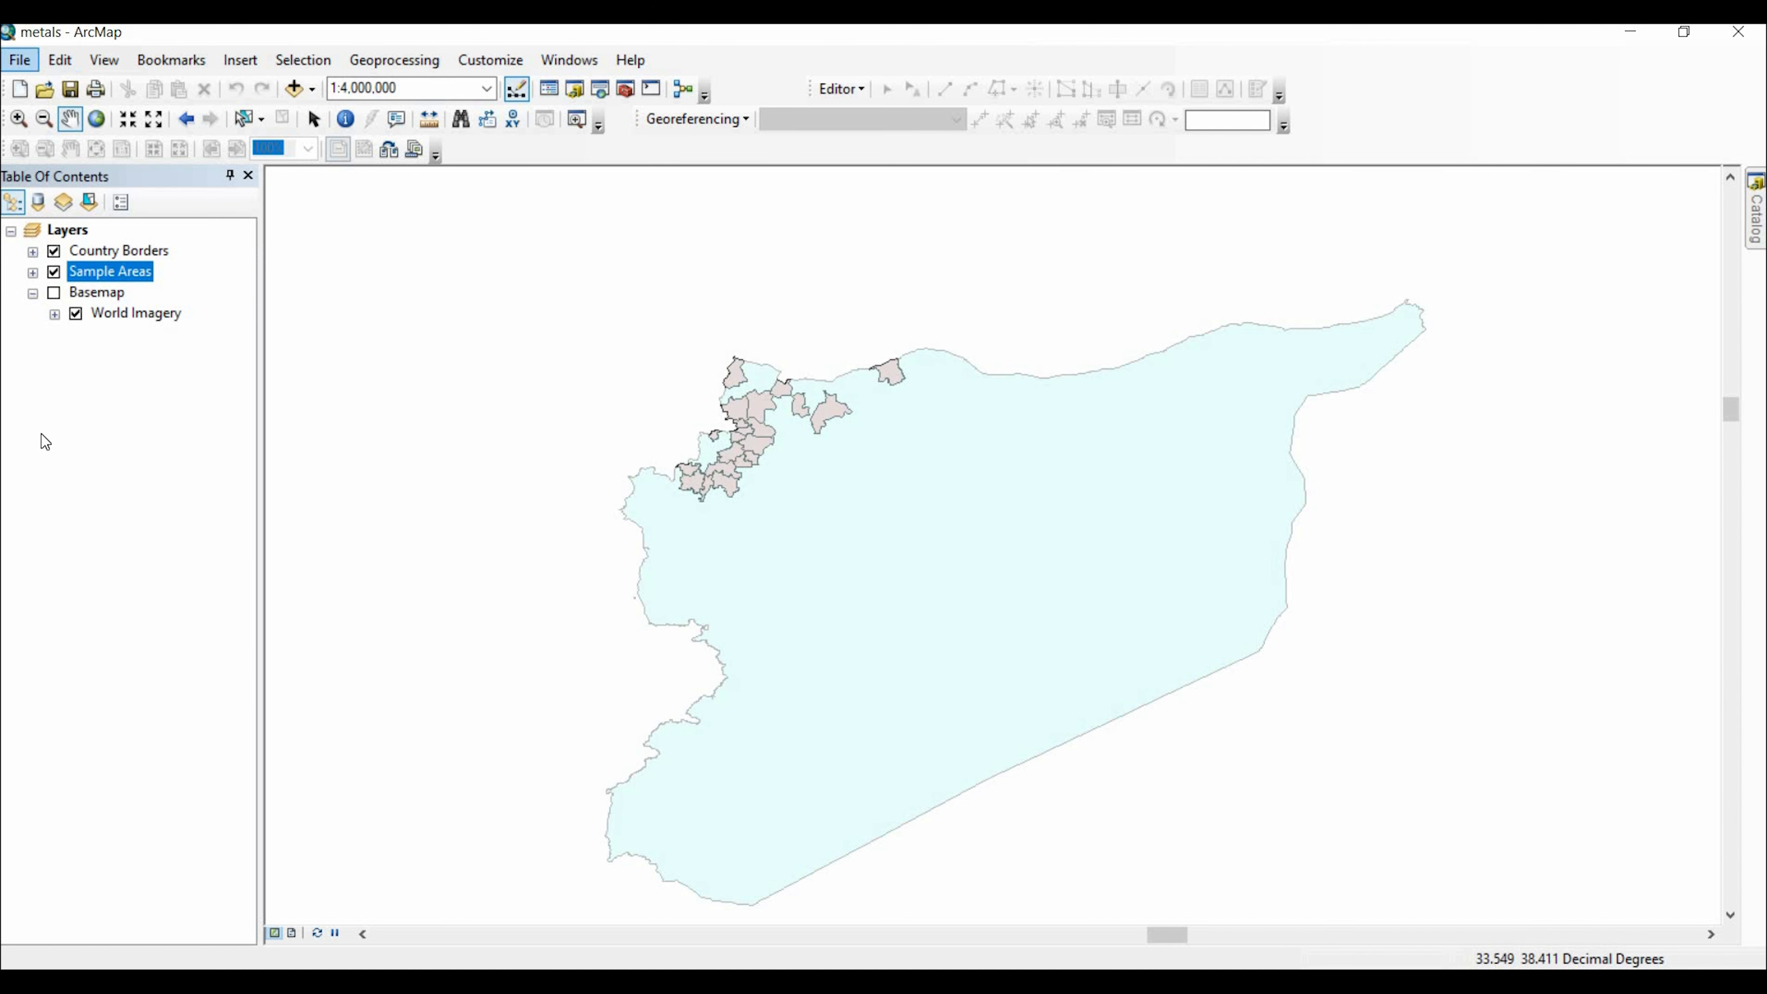
- Start adding XY data to the map with Coords with ID.csv from the Subareas folder as the source table
click(19, 61)
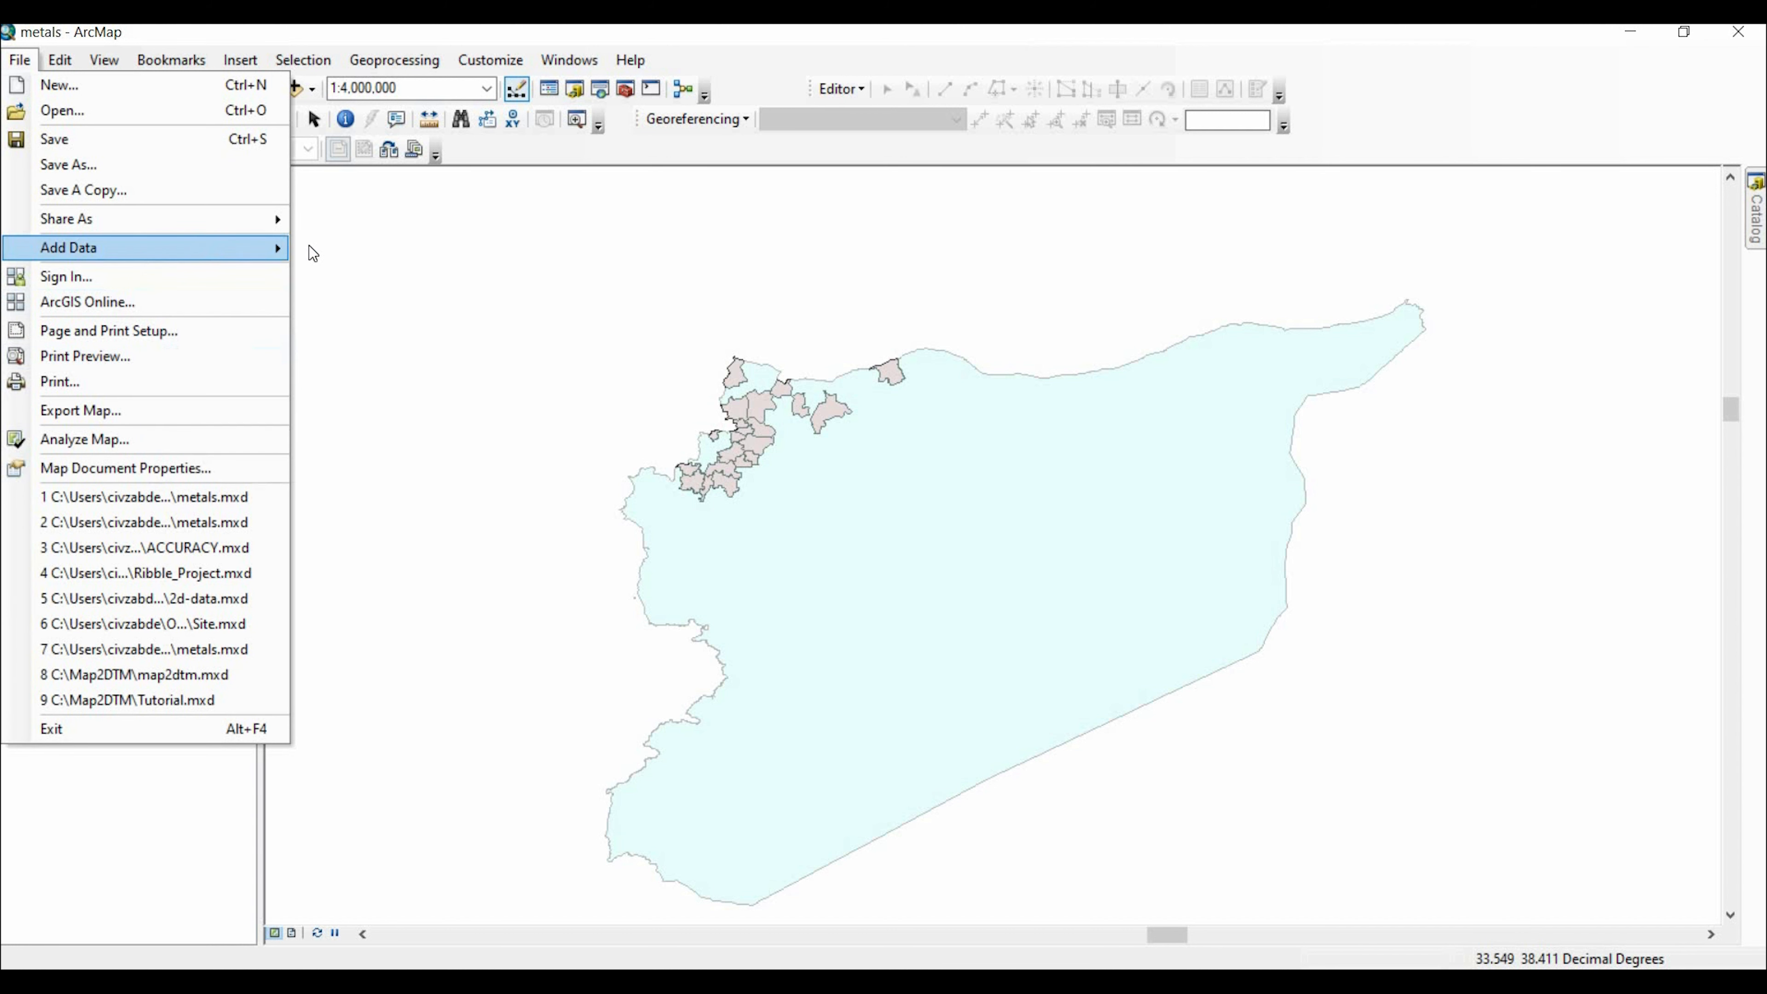
mouse_move(312, 250)
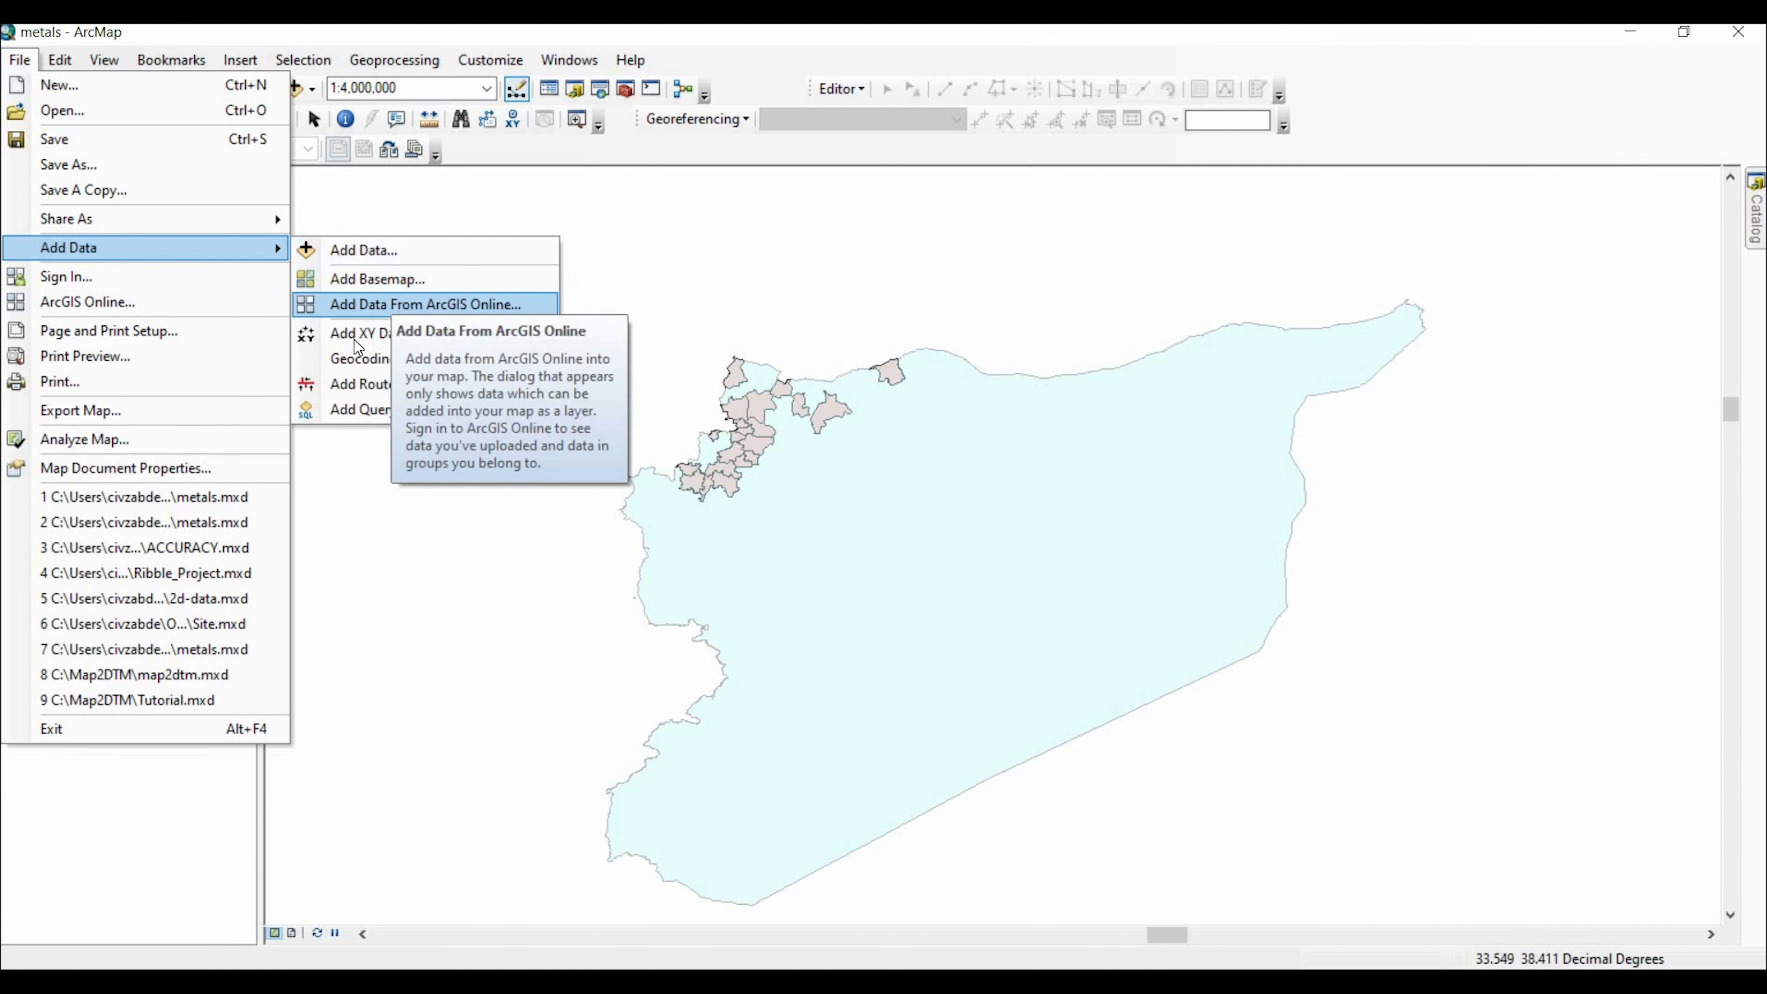
click(459, 334)
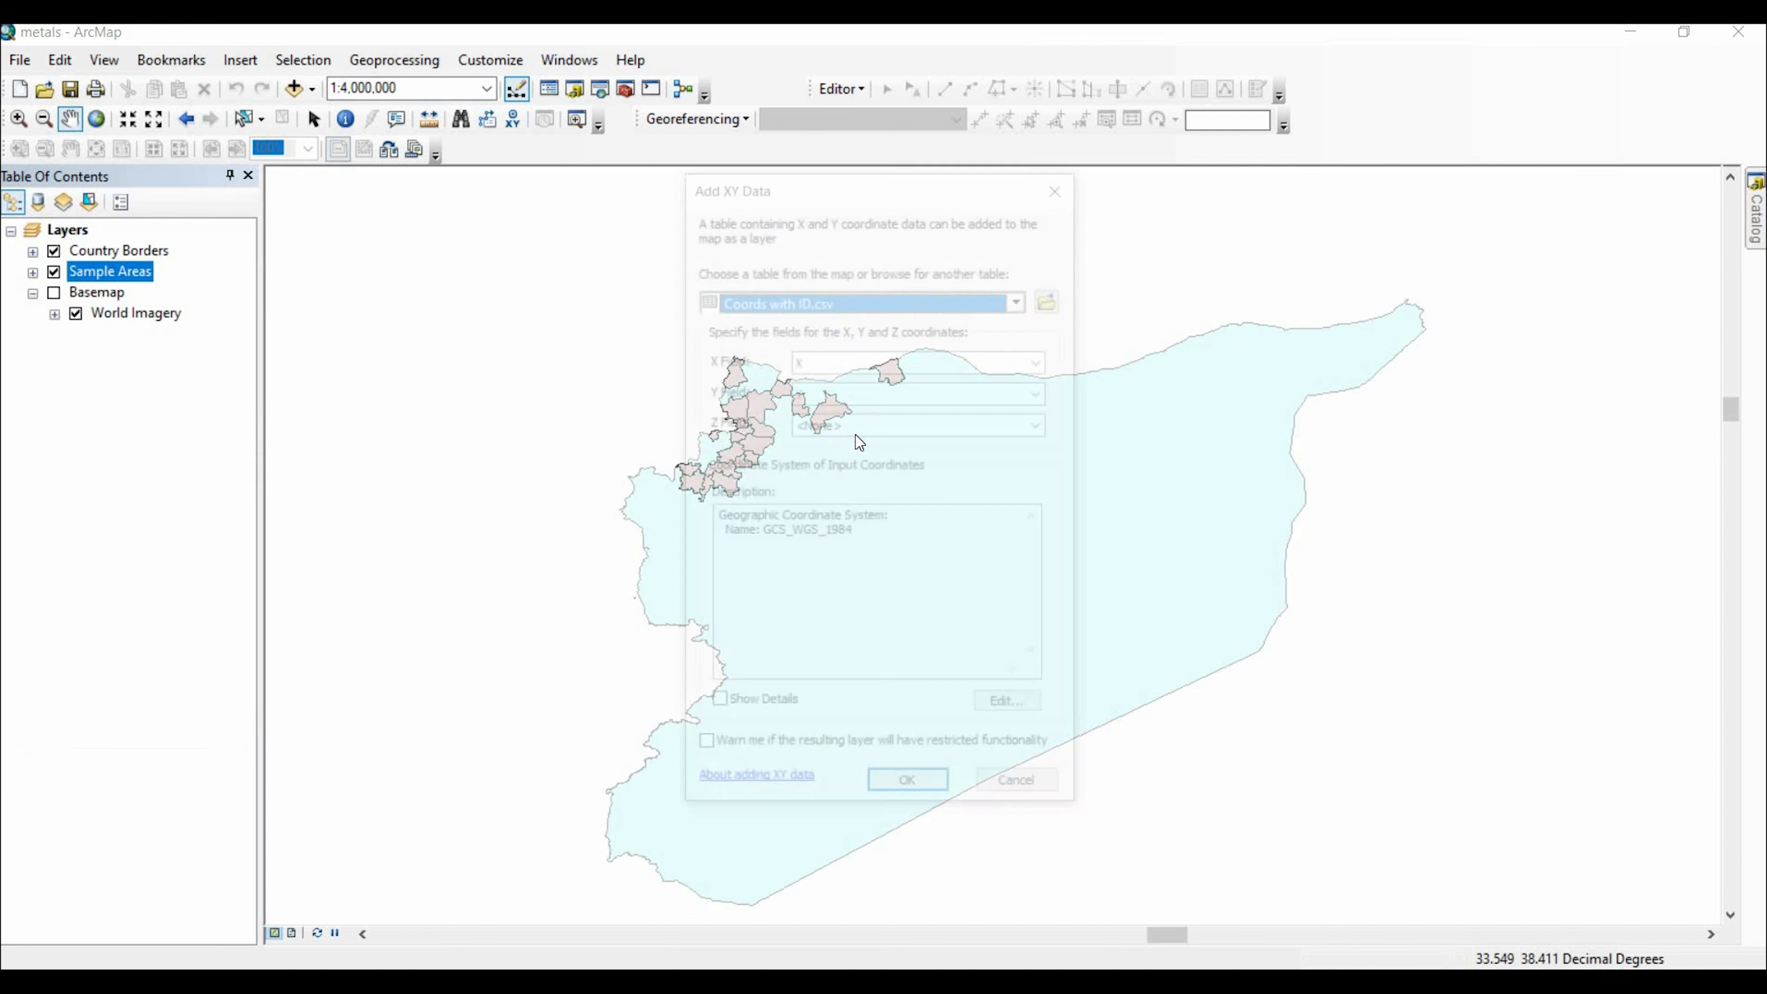
click(1055, 298)
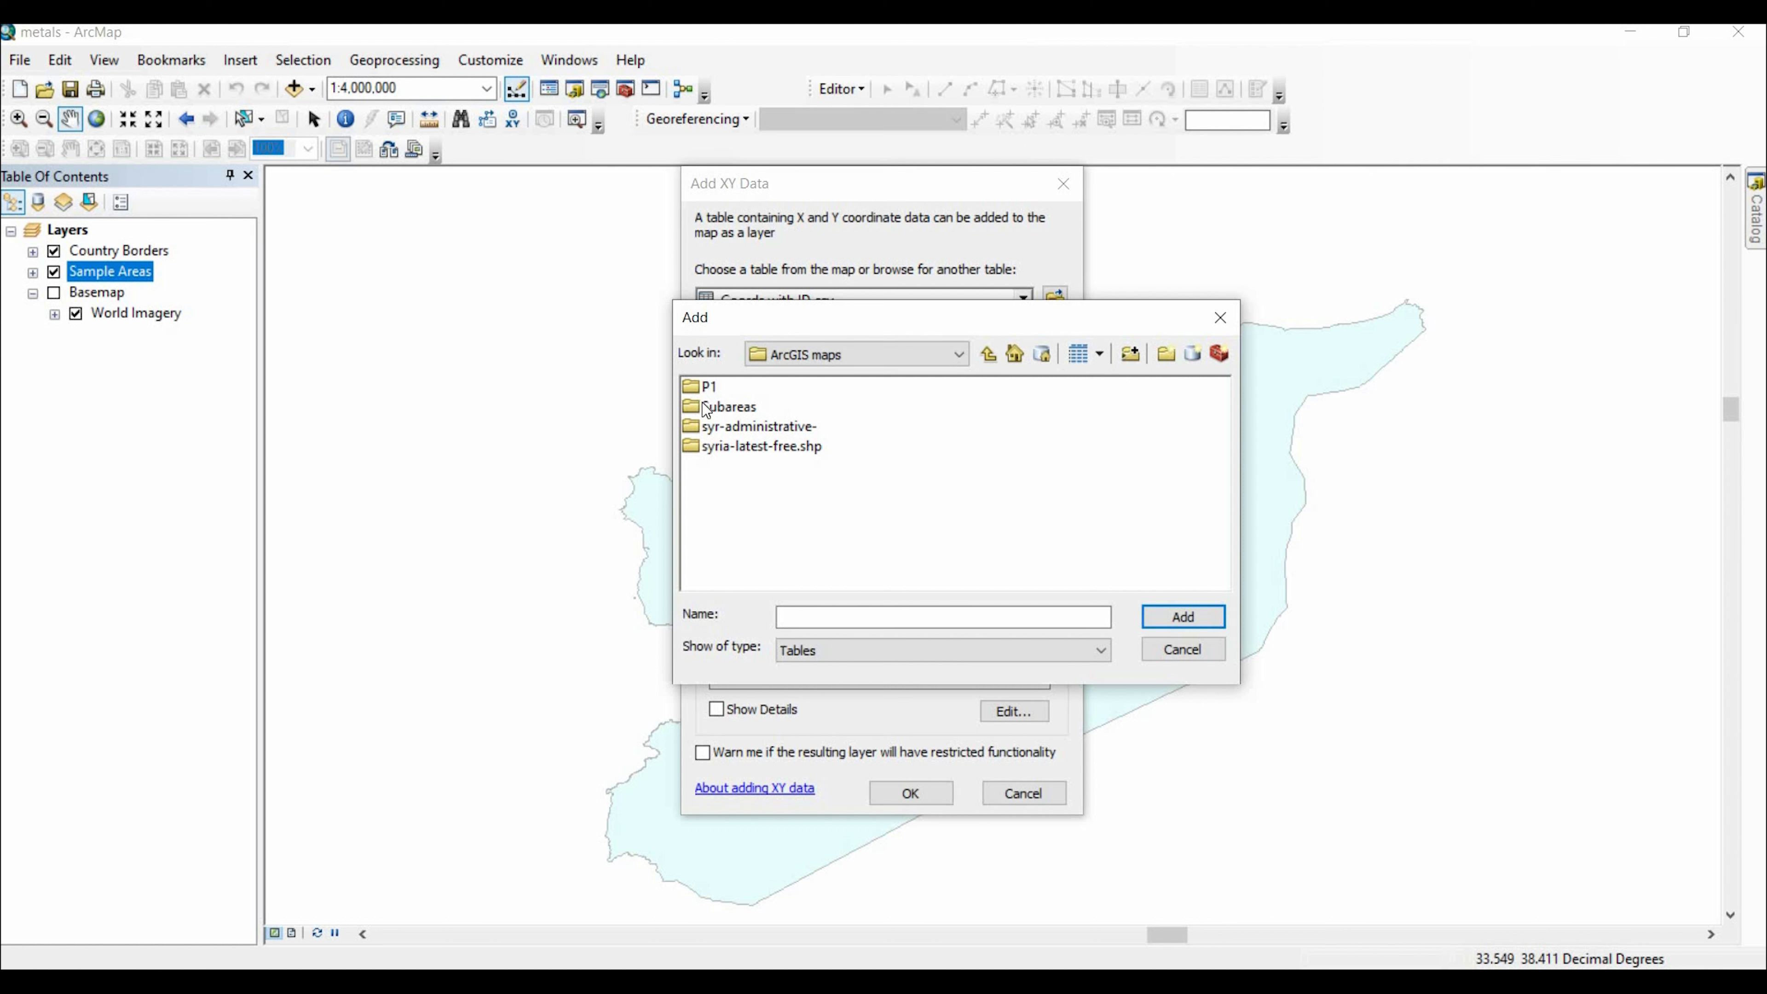
double_click(720, 404)
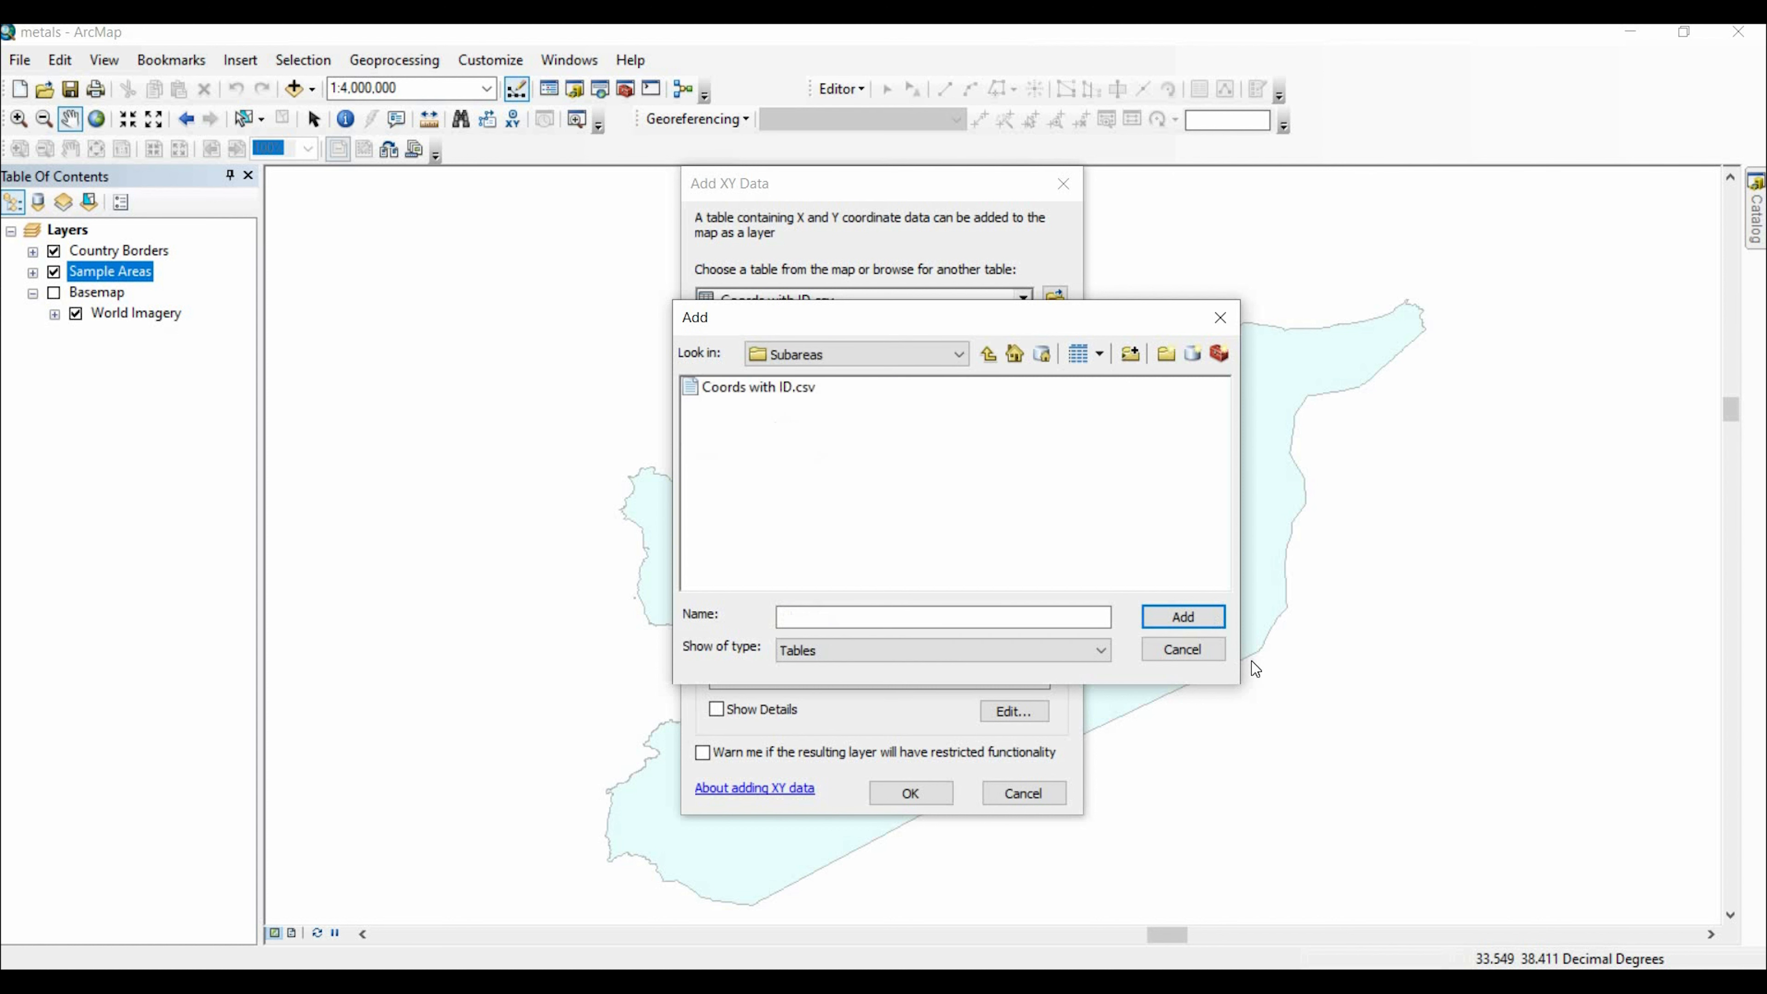
click(1194, 617)
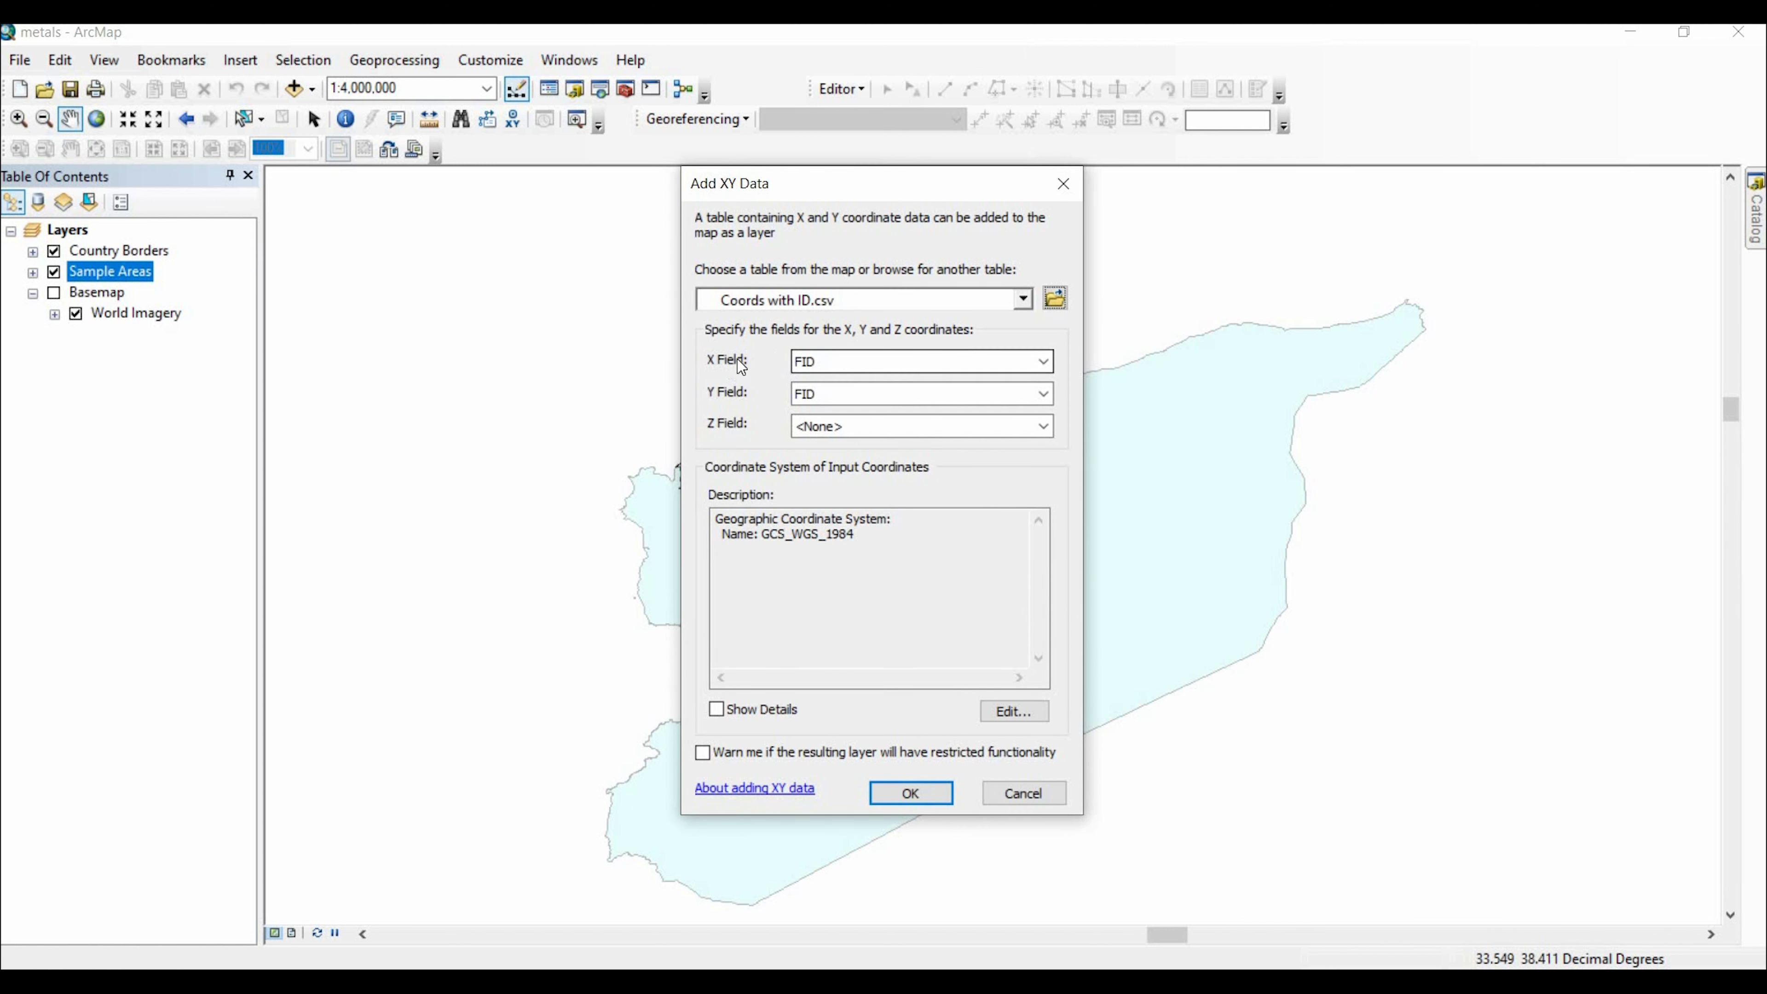
- Create the XY point layer with E as the X field, N as the Y field, no Z field and the GCS_WGS_1984 coordinate system
click(818, 364)
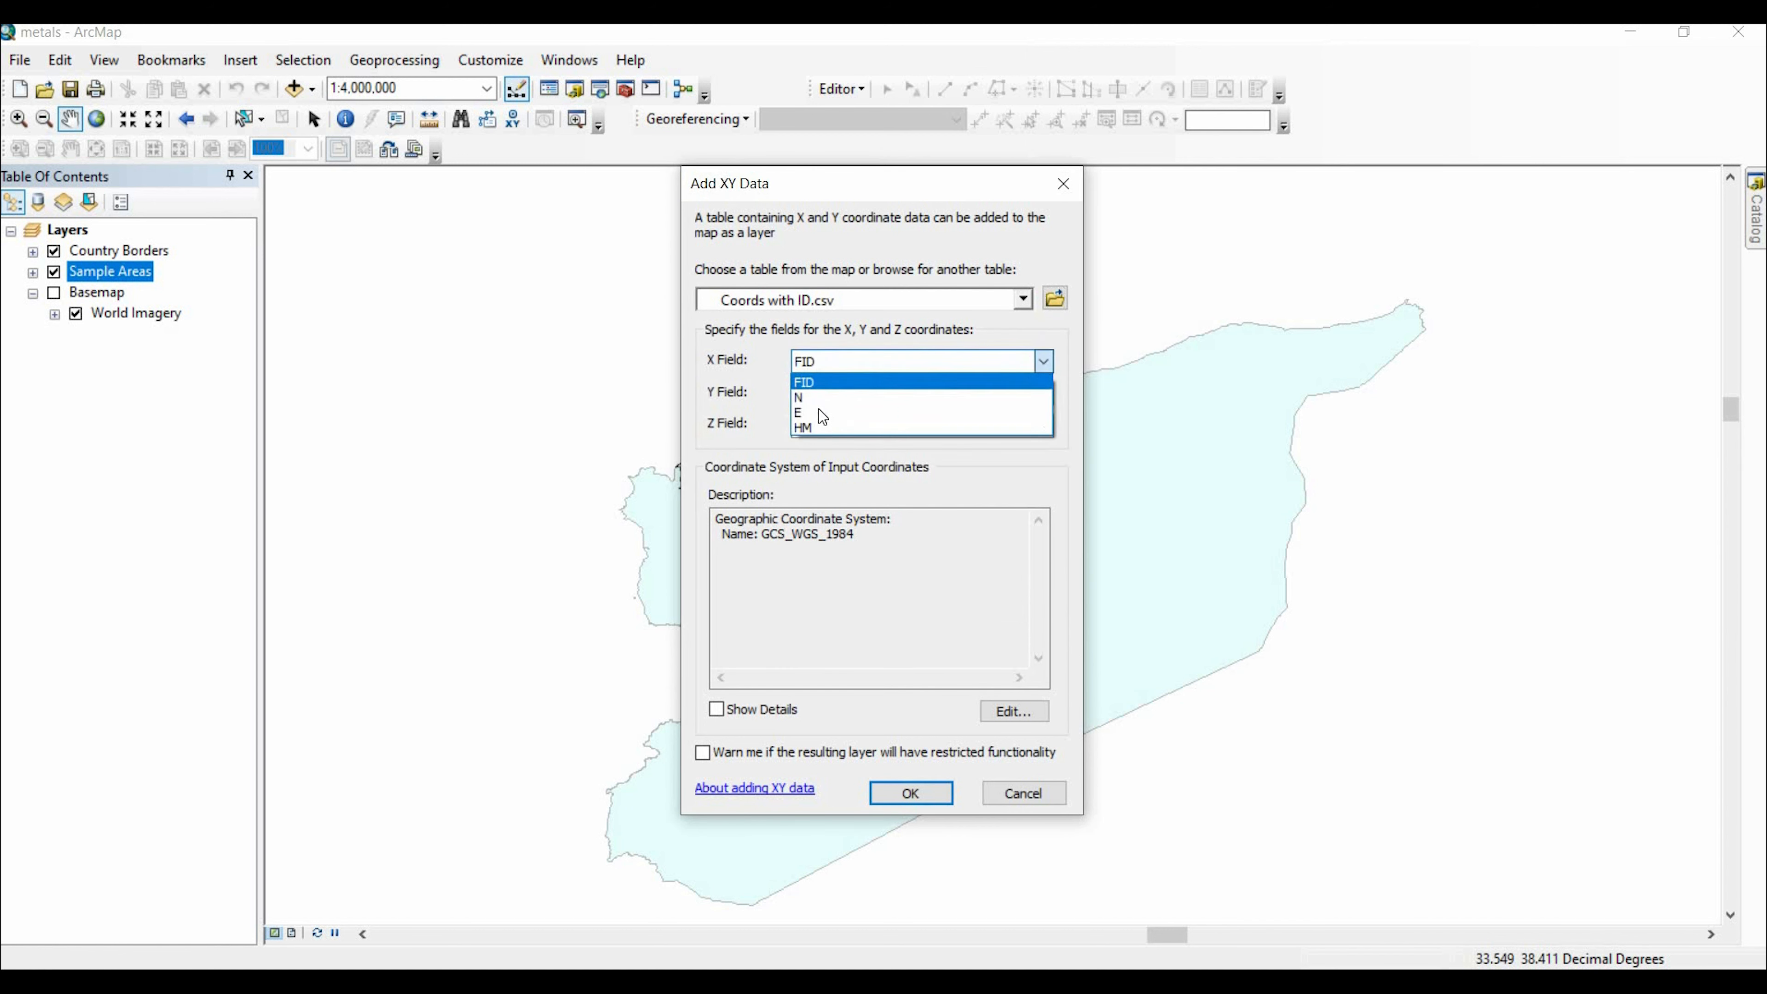
click(821, 413)
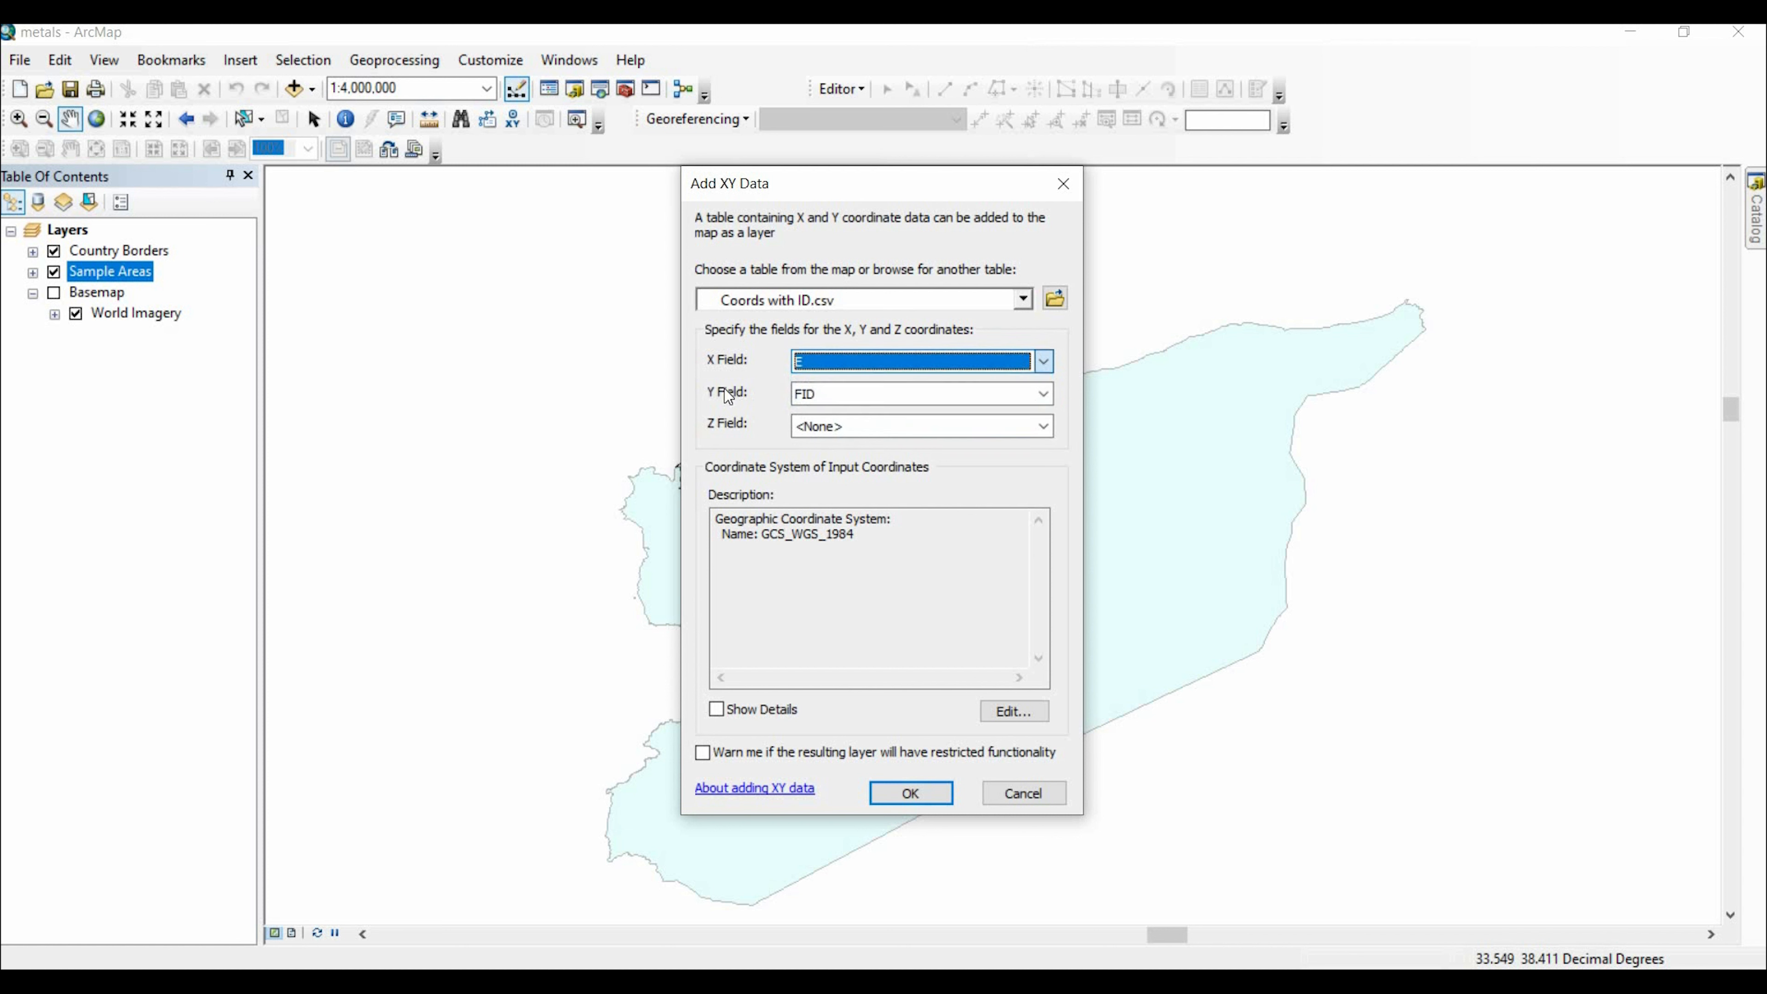
click(823, 397)
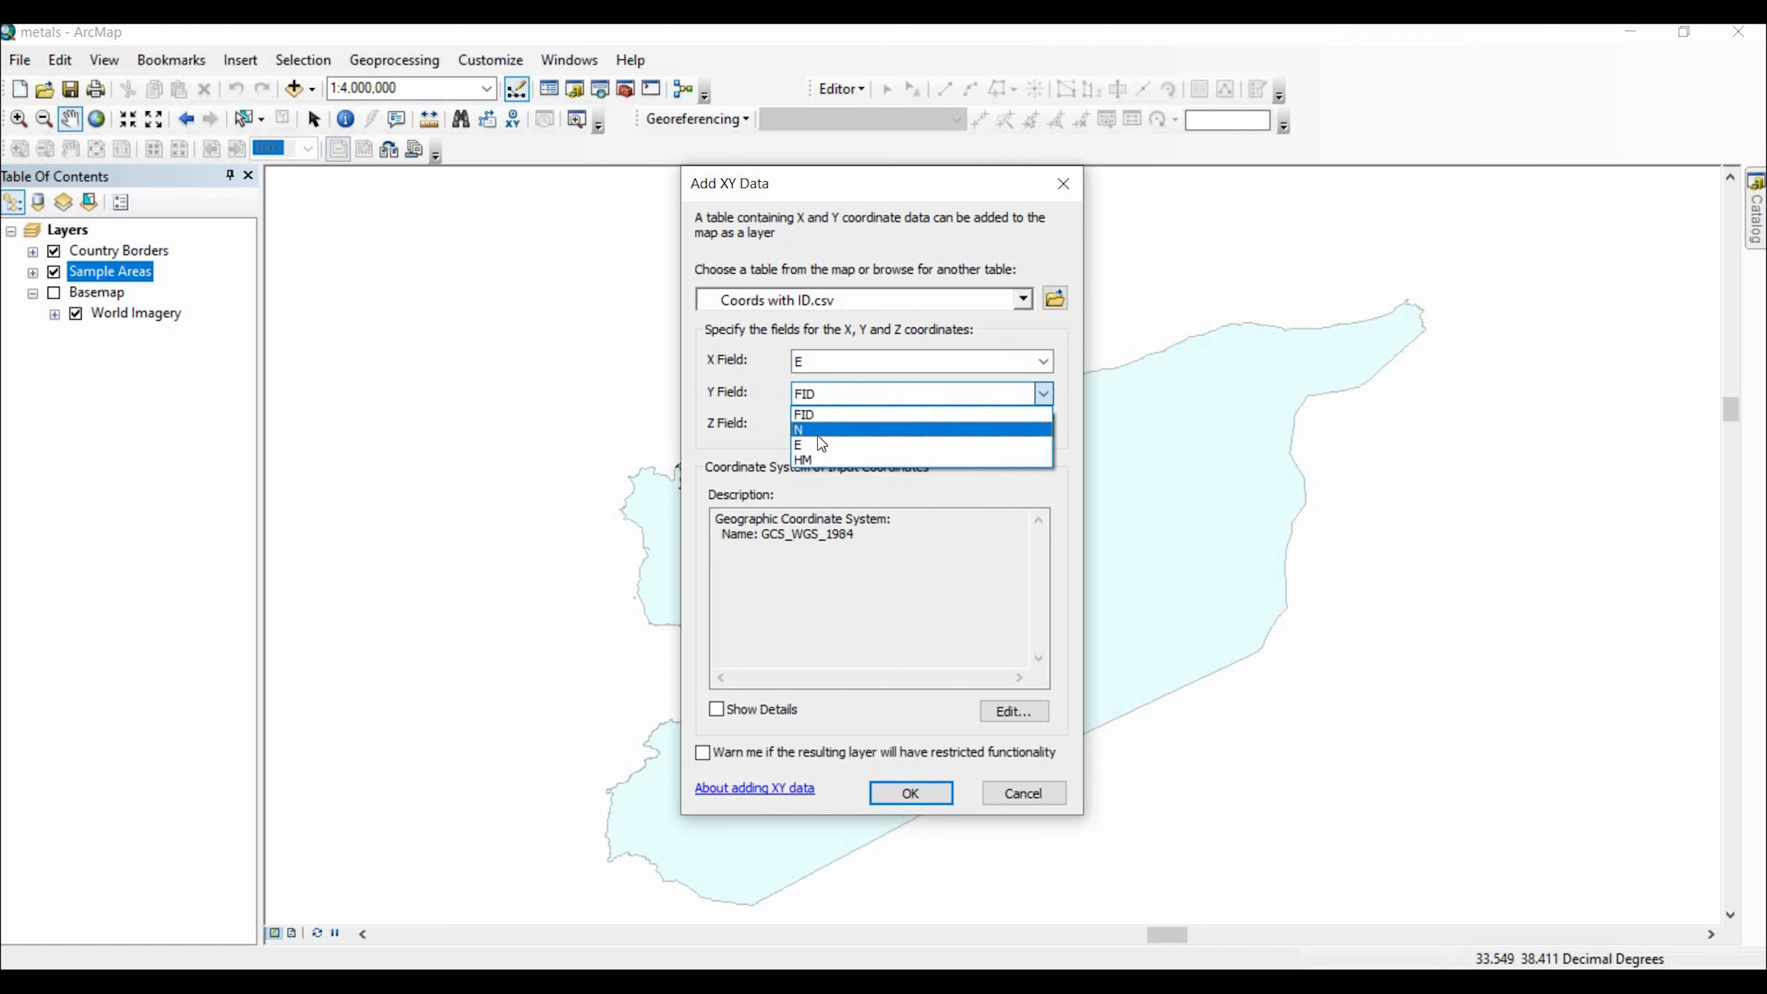
click(817, 429)
click(820, 433)
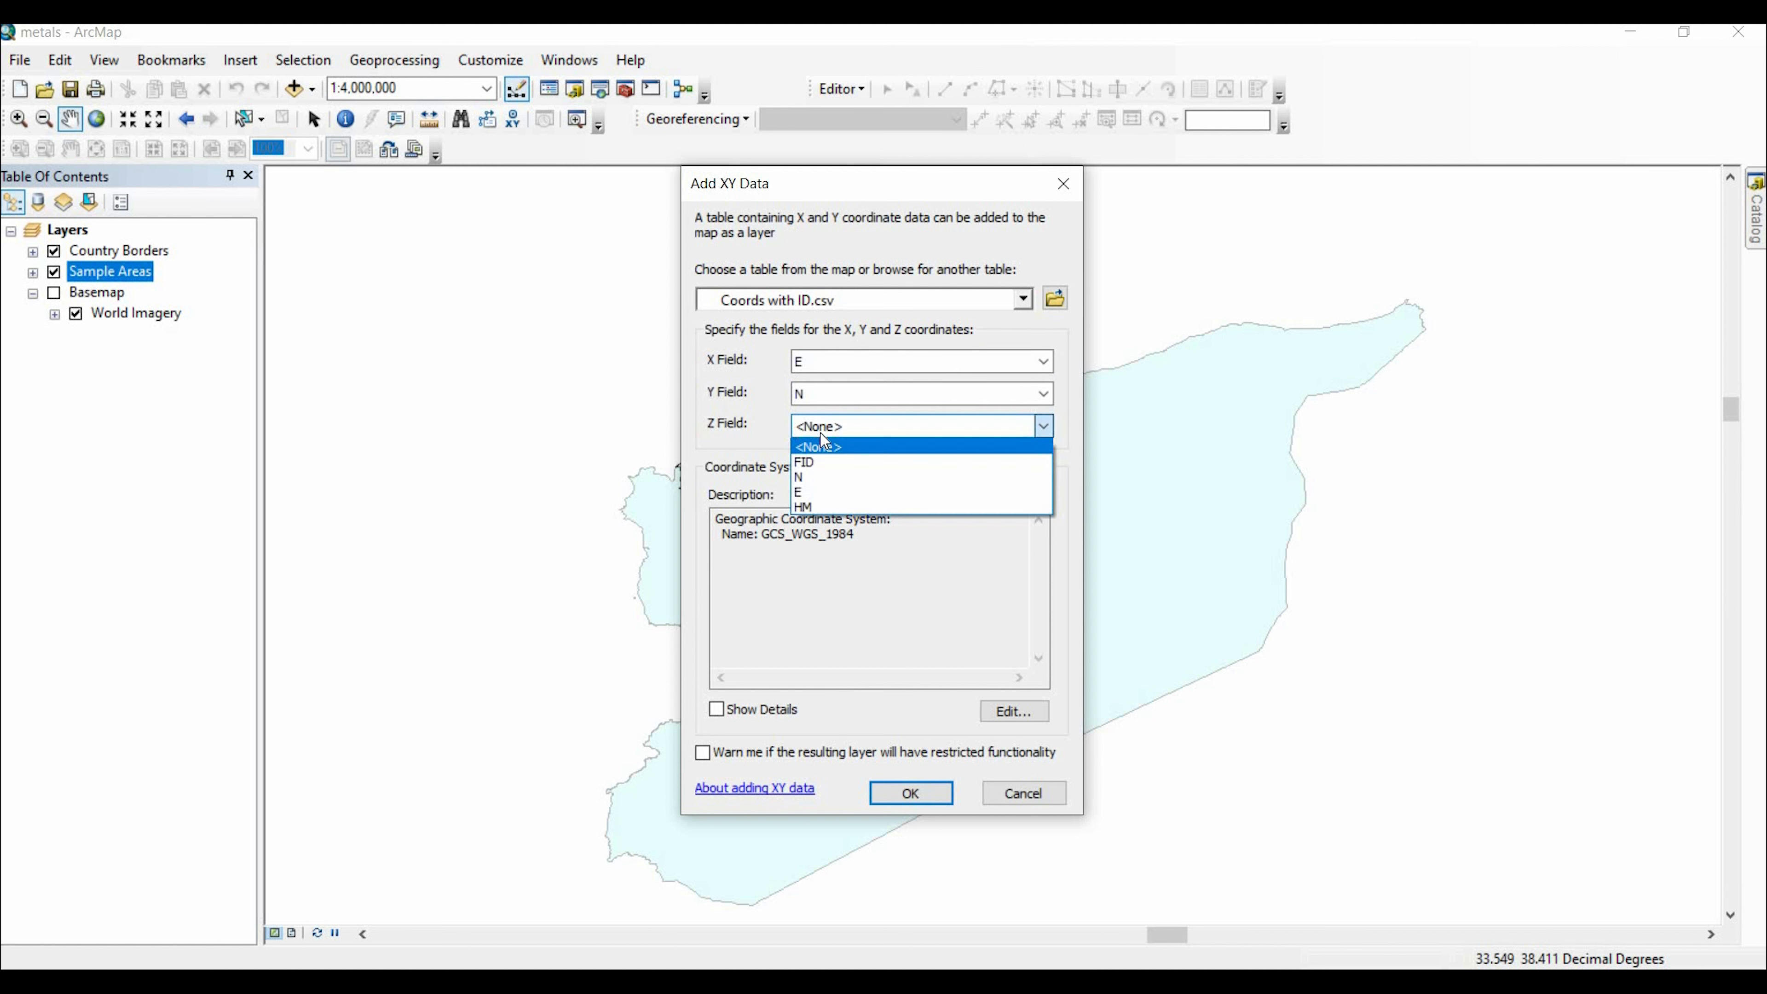
click(915, 793)
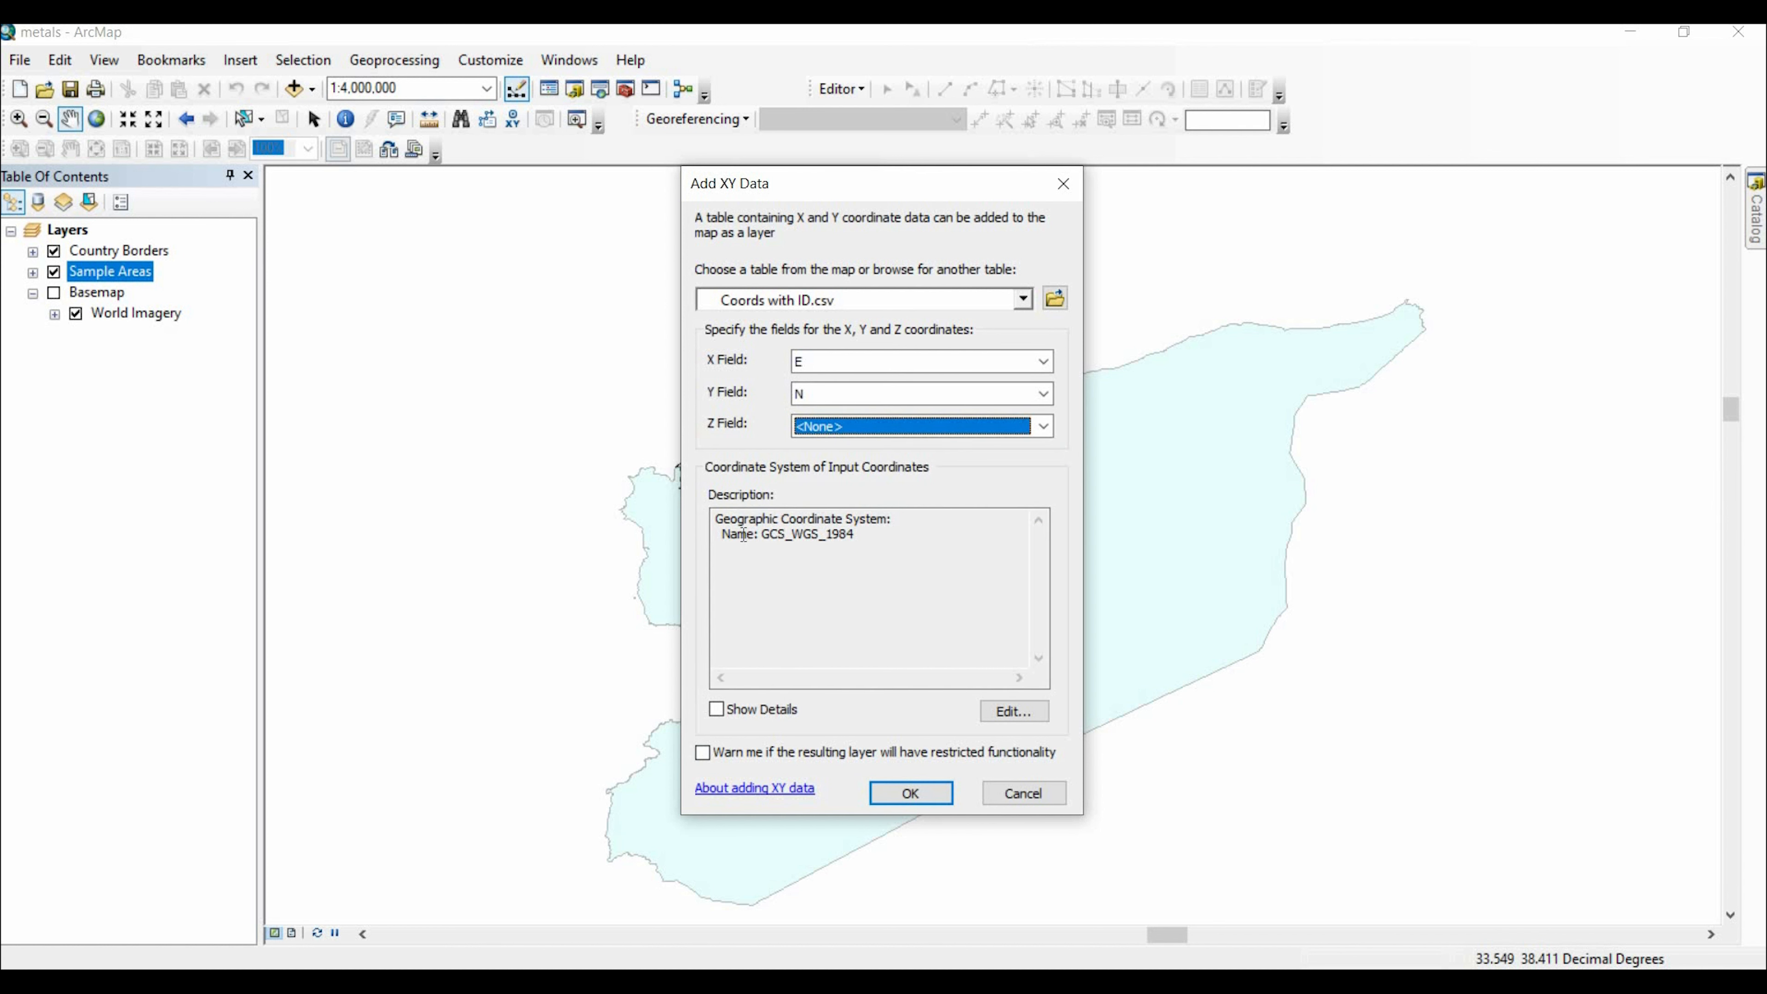
mouse_move(719, 535)
mouse_down()
mouse_move(860, 544)
mouse_move(717, 520)
mouse_up()
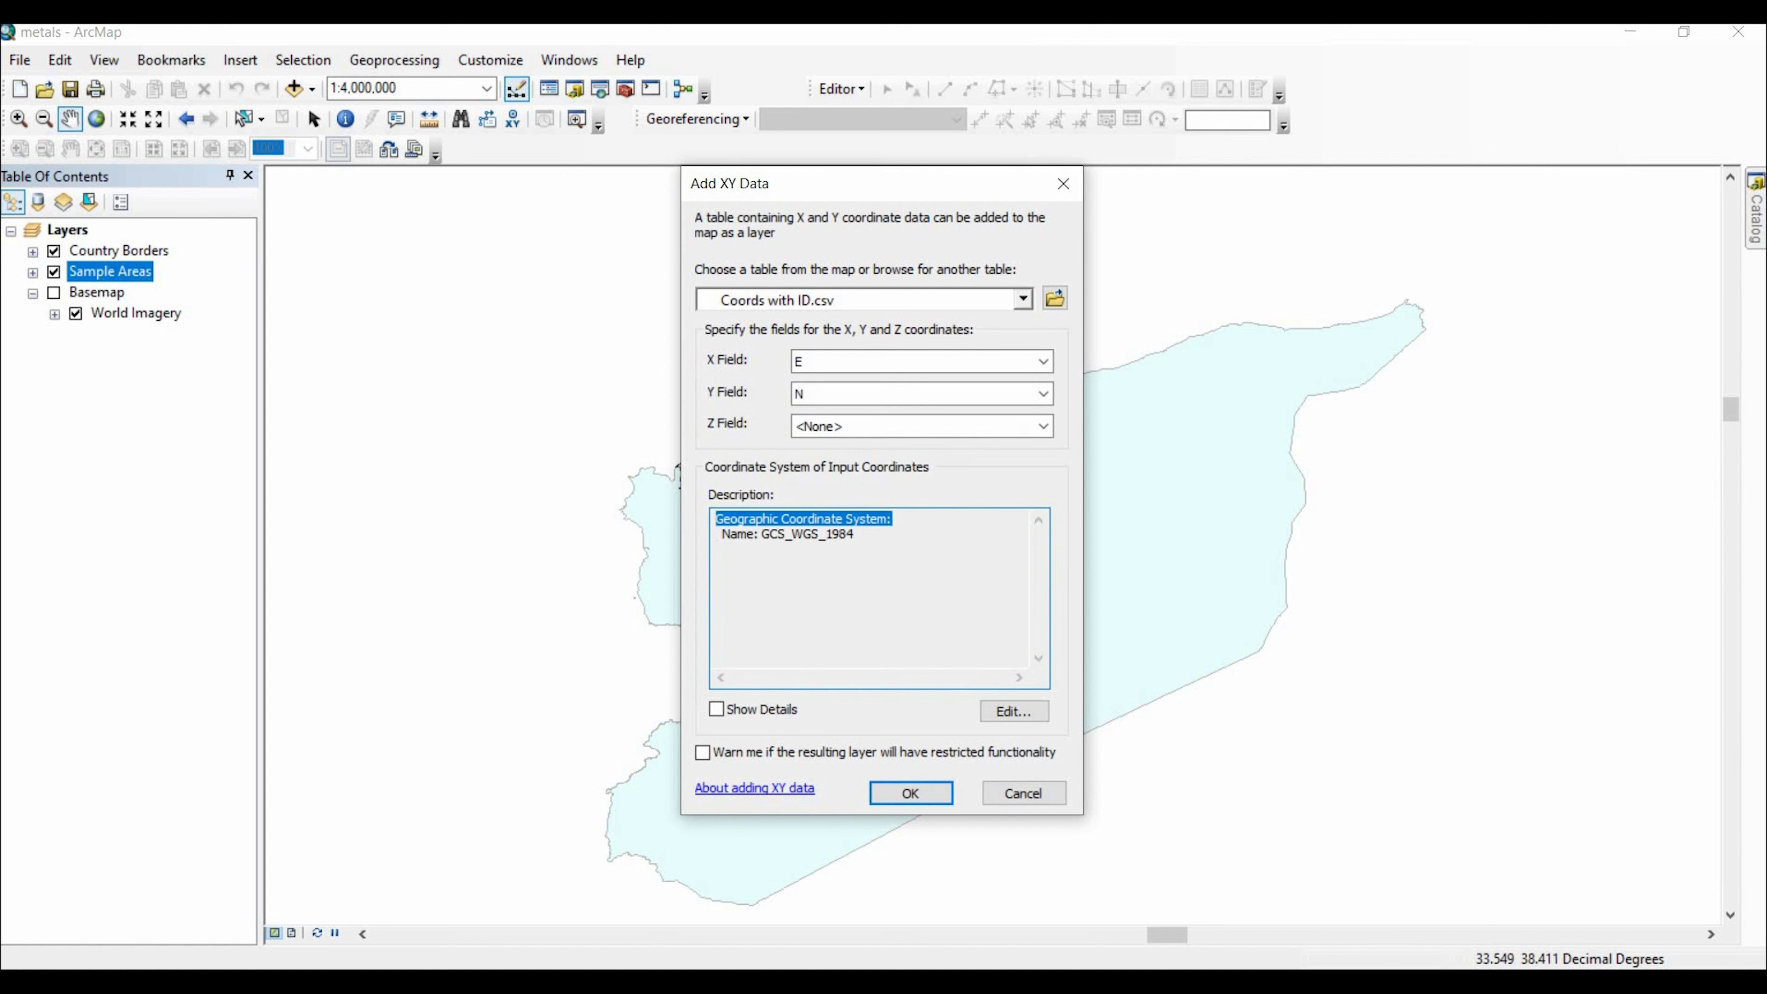
click(910, 795)
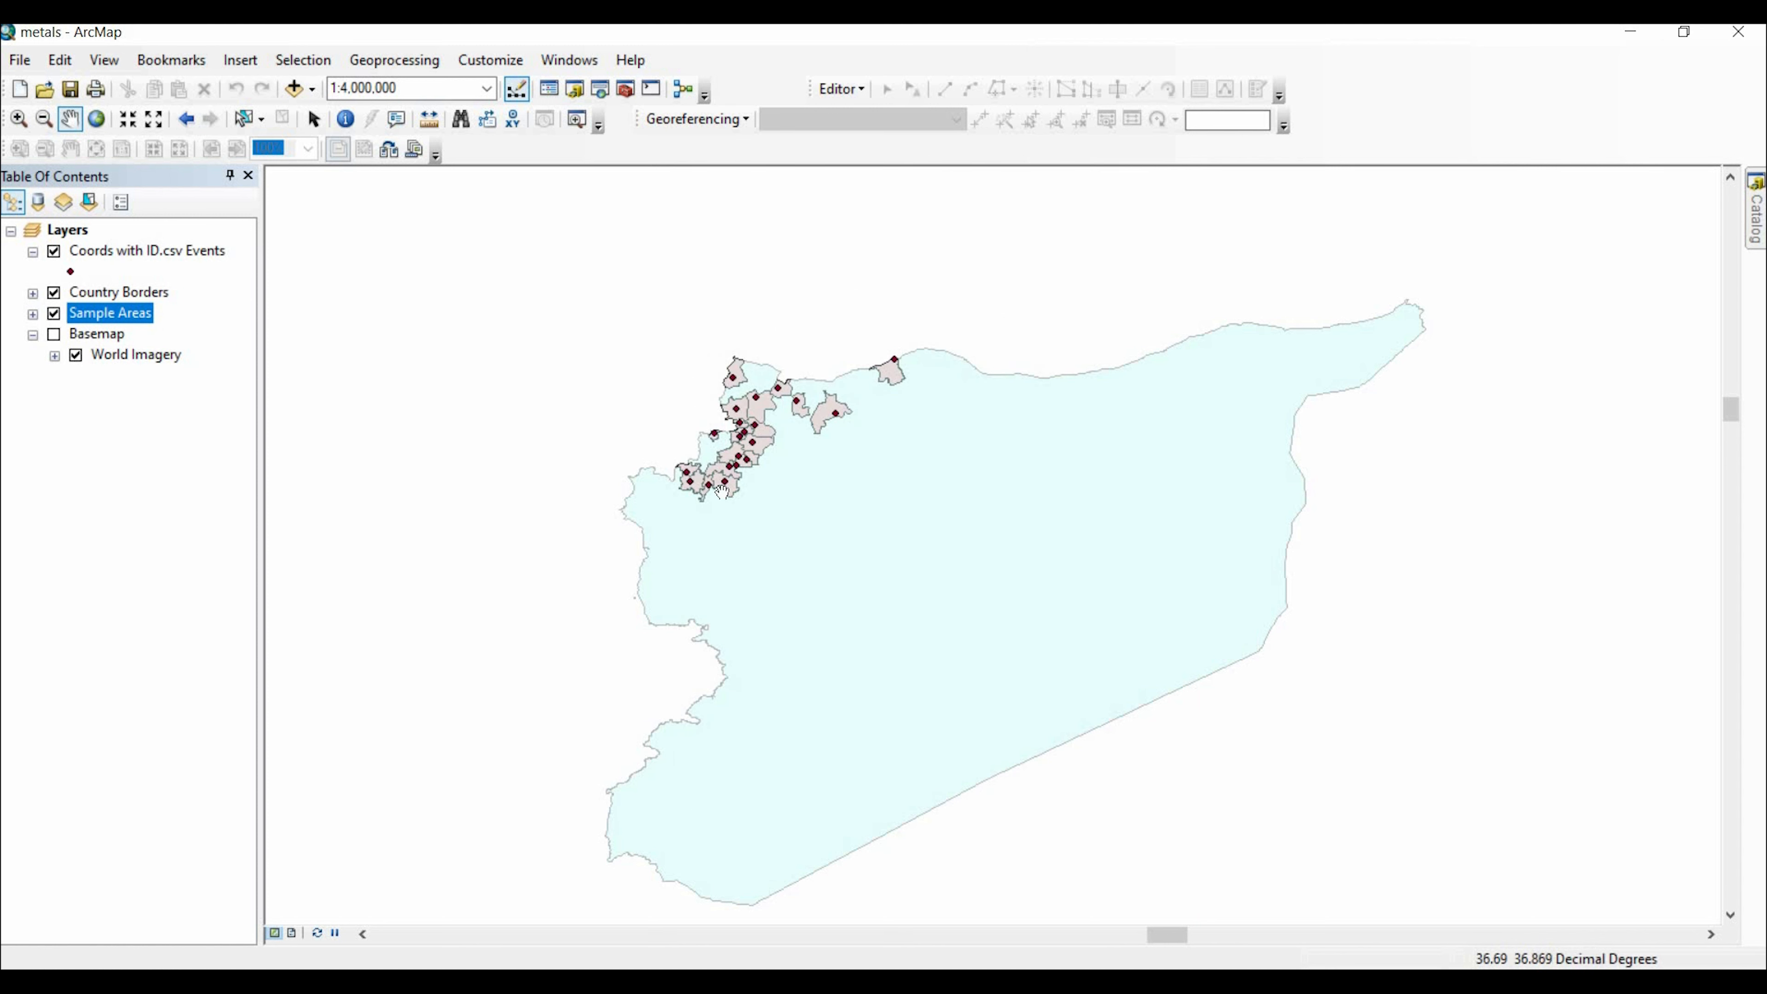
- Inspect the plotted points against the sample polygons and review the Coords with ID.csv Events attribute table, then close it
scroll(727, 348, down, 3)
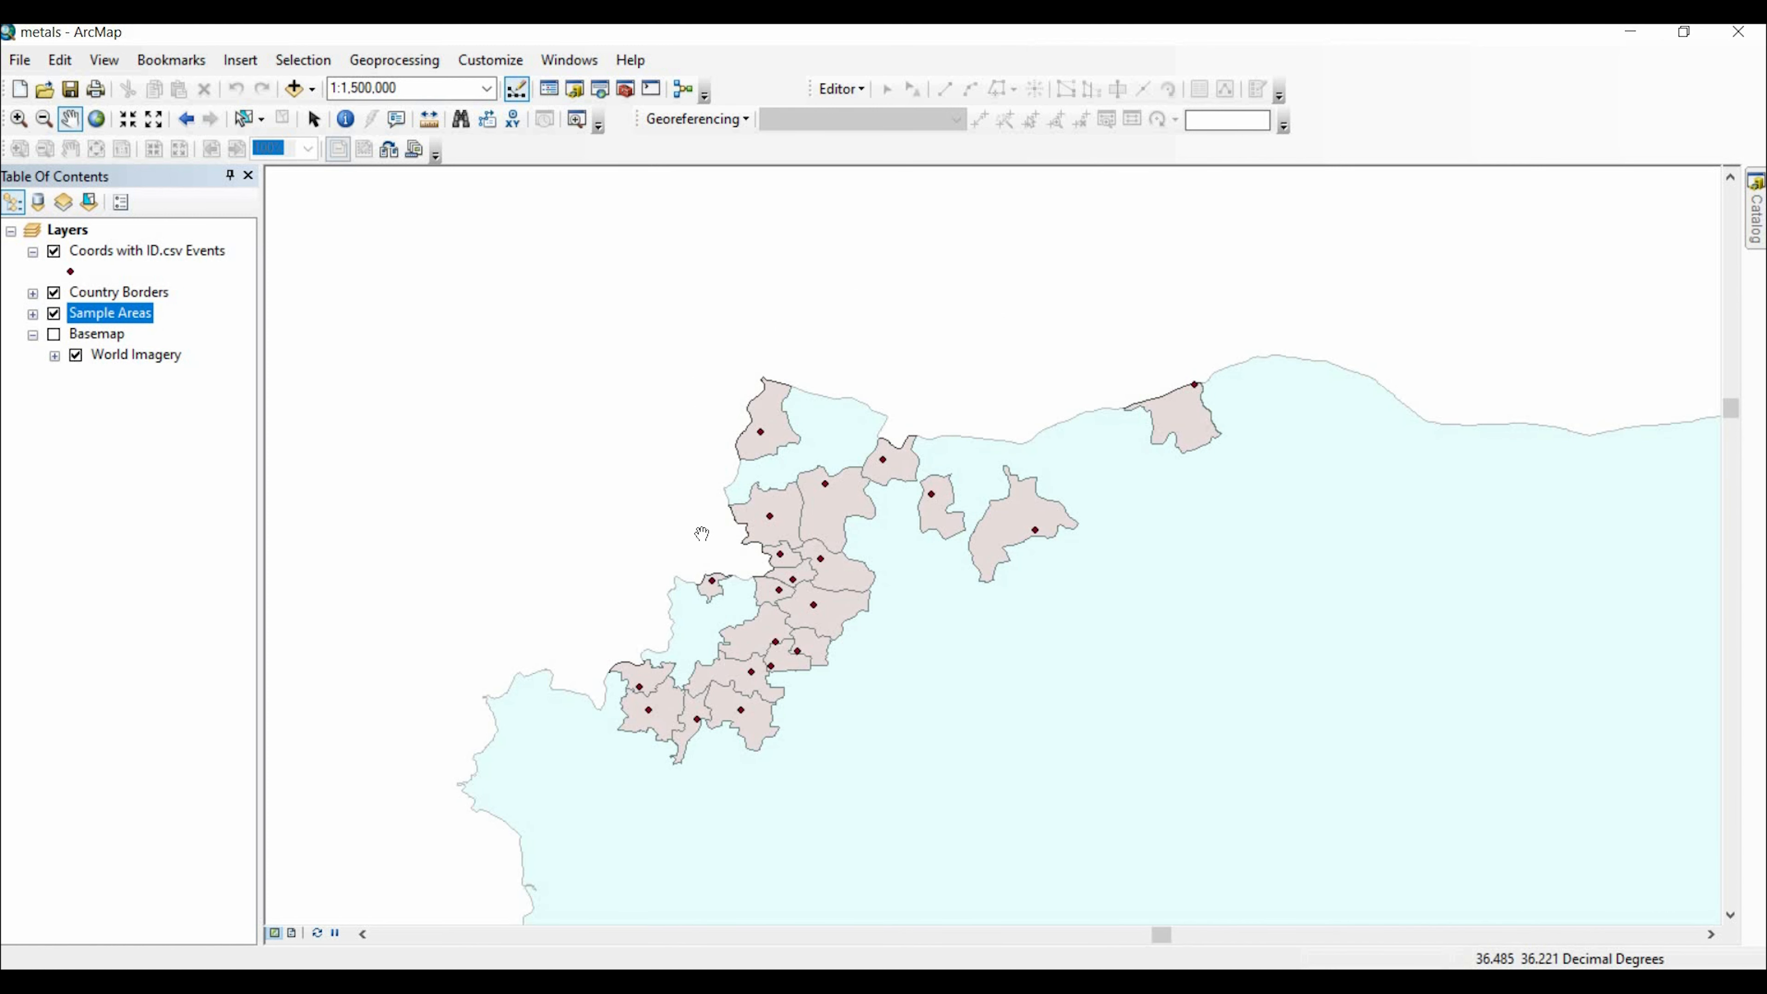
scroll(701, 543, down, 2)
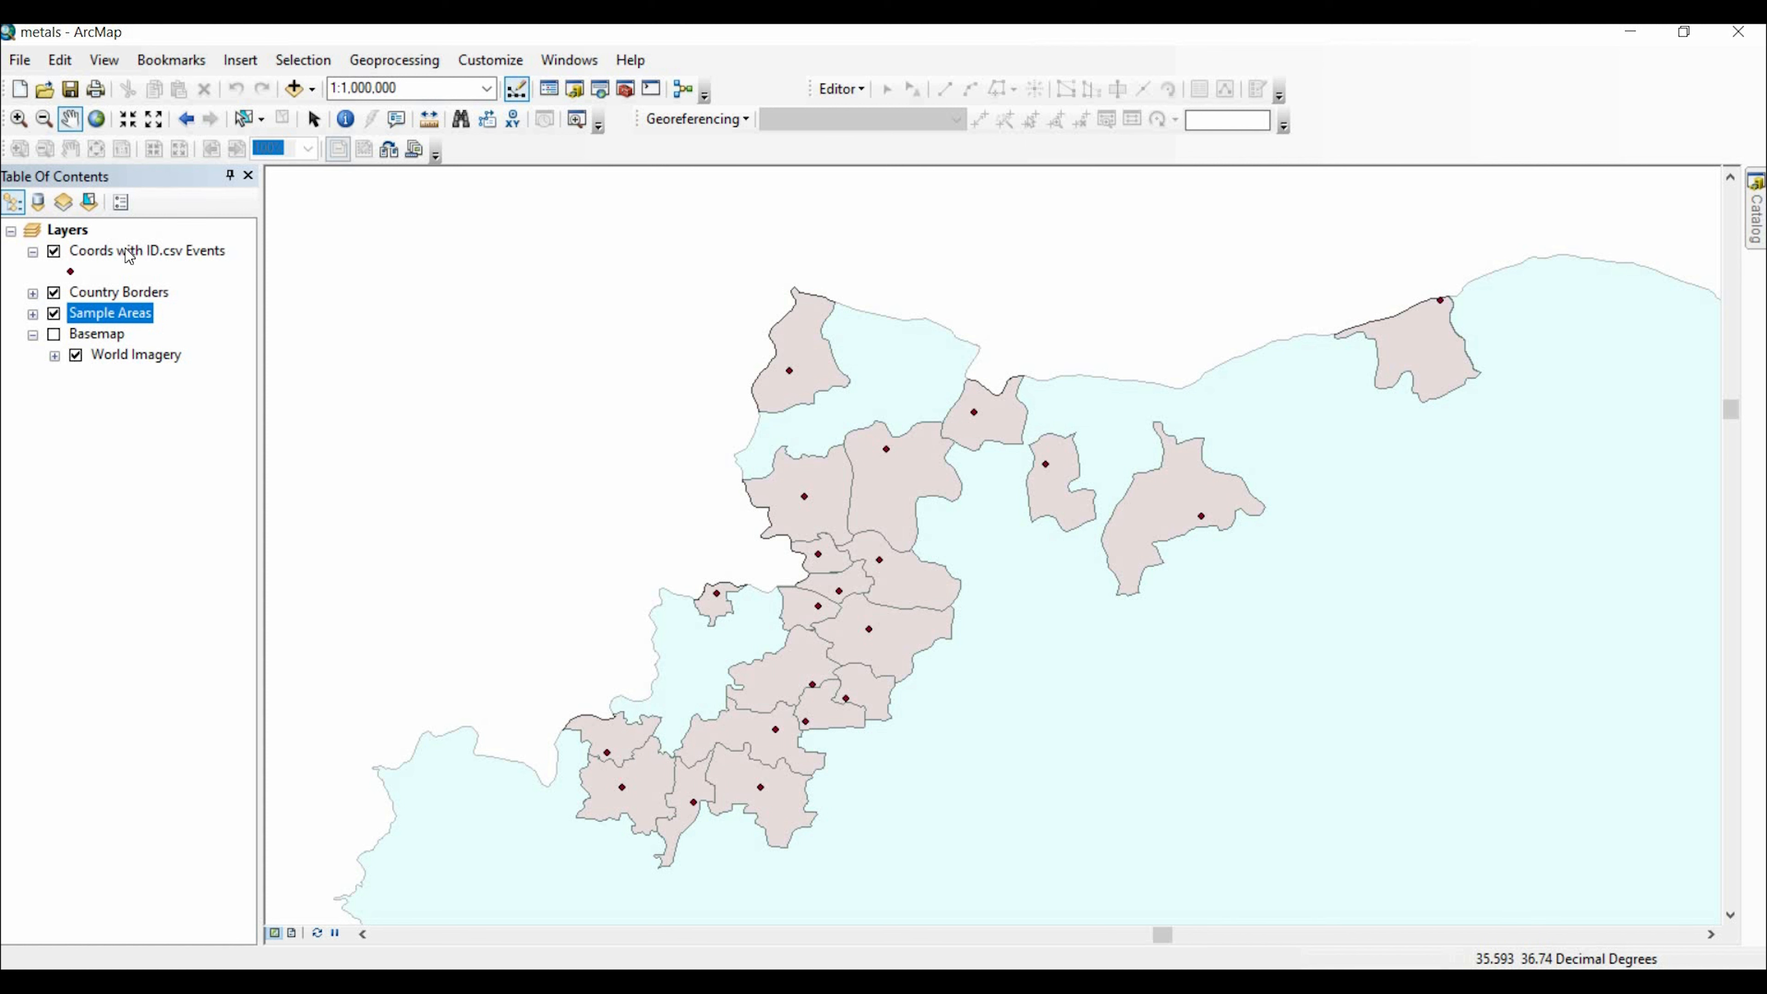
click(104, 253)
right_click(132, 252)
click(308, 319)
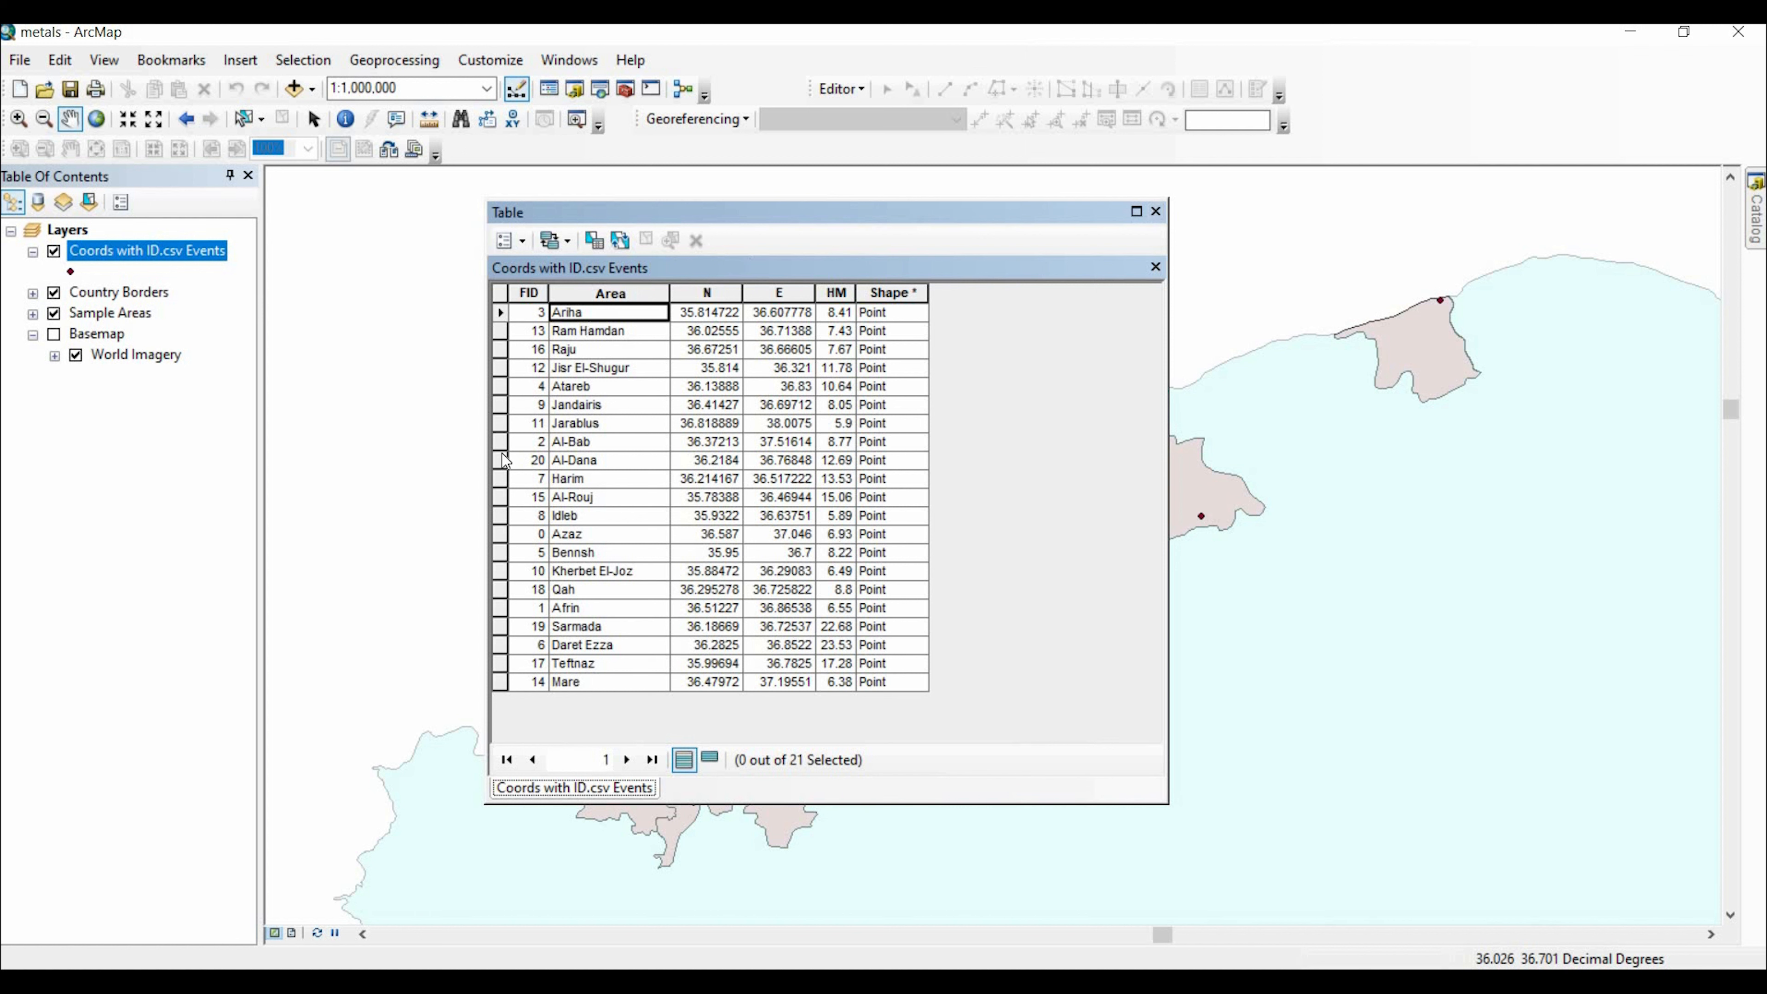
click(1158, 212)
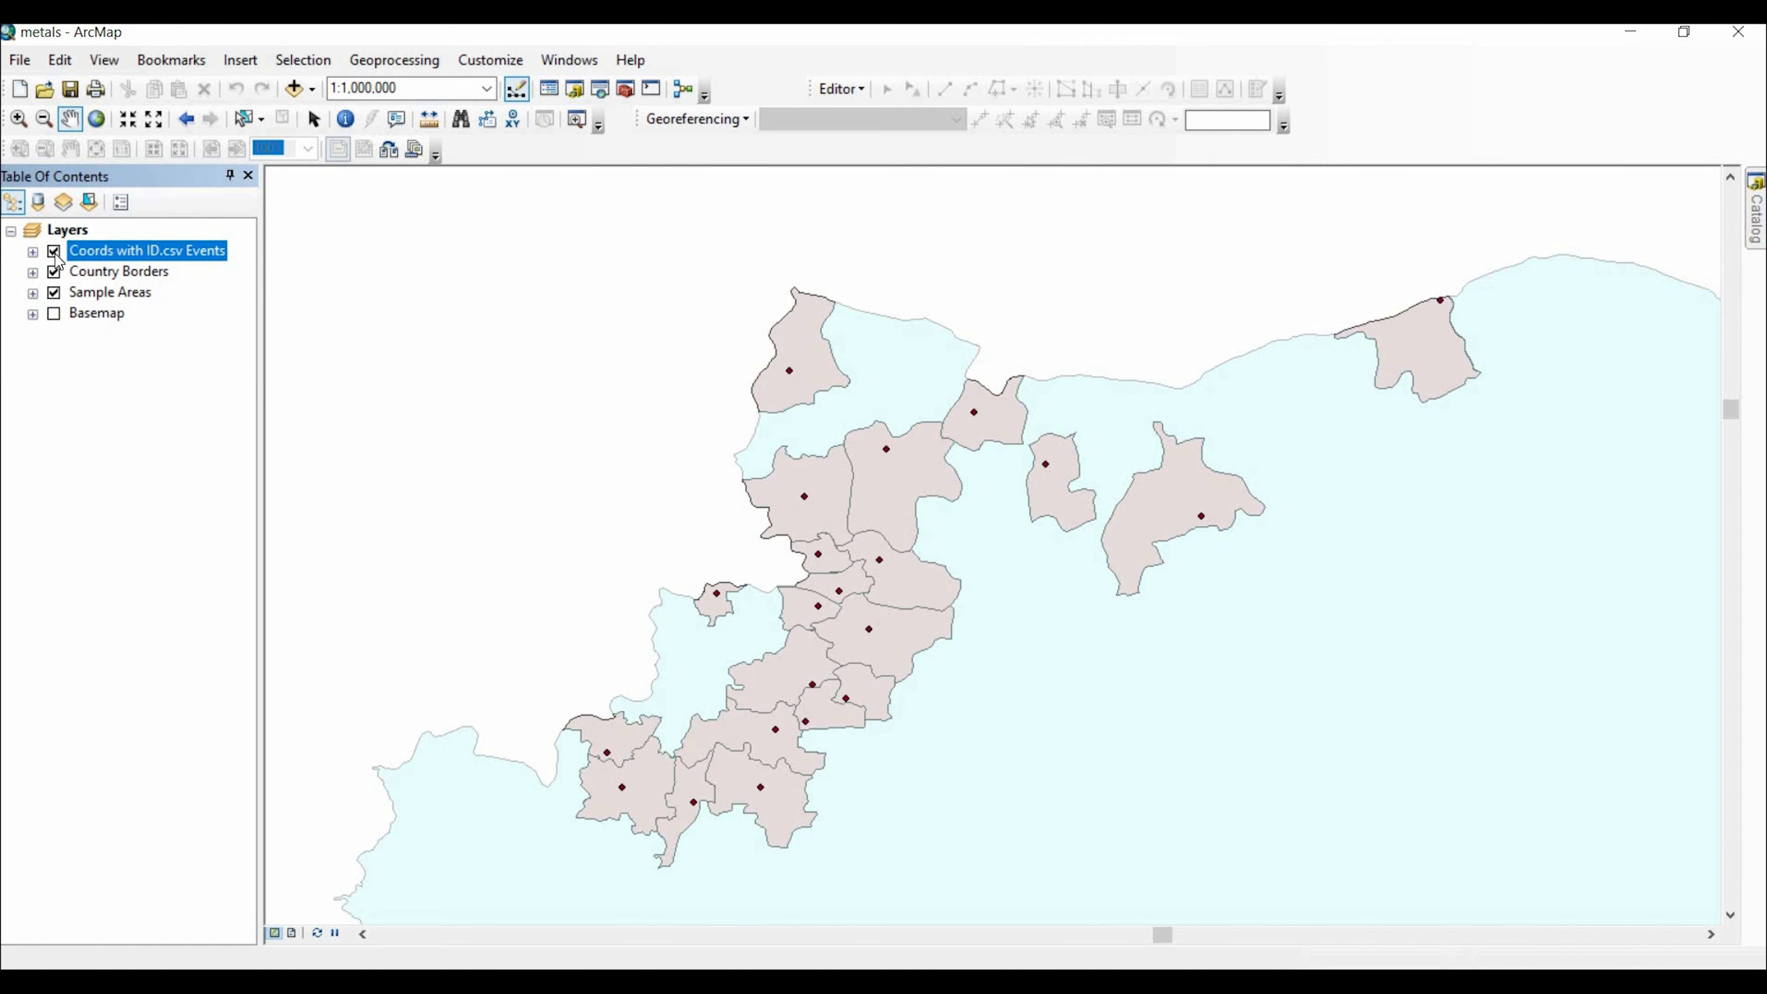
- Turn off the Coords with ID.csv Events layer and review the HM field in the Sample Areas attribute table, then close the table
click(55, 252)
right_click(102, 295)
click(267, 357)
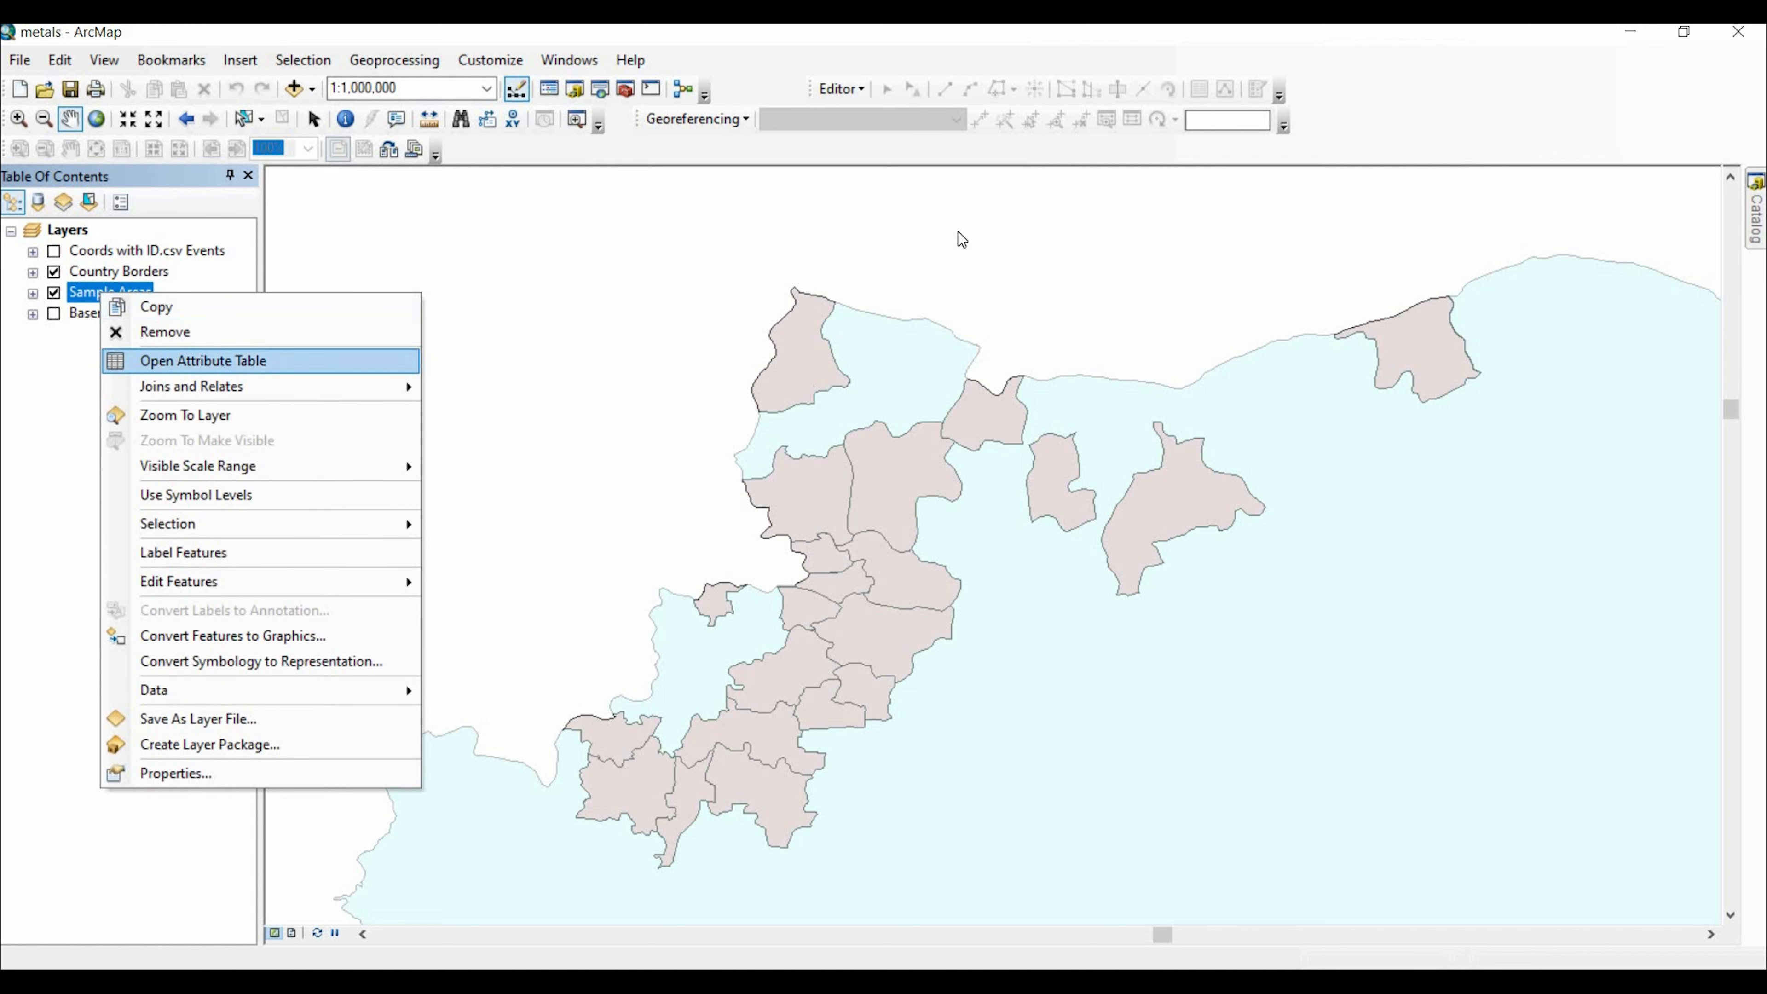
drag(836, 211, 859, 250)
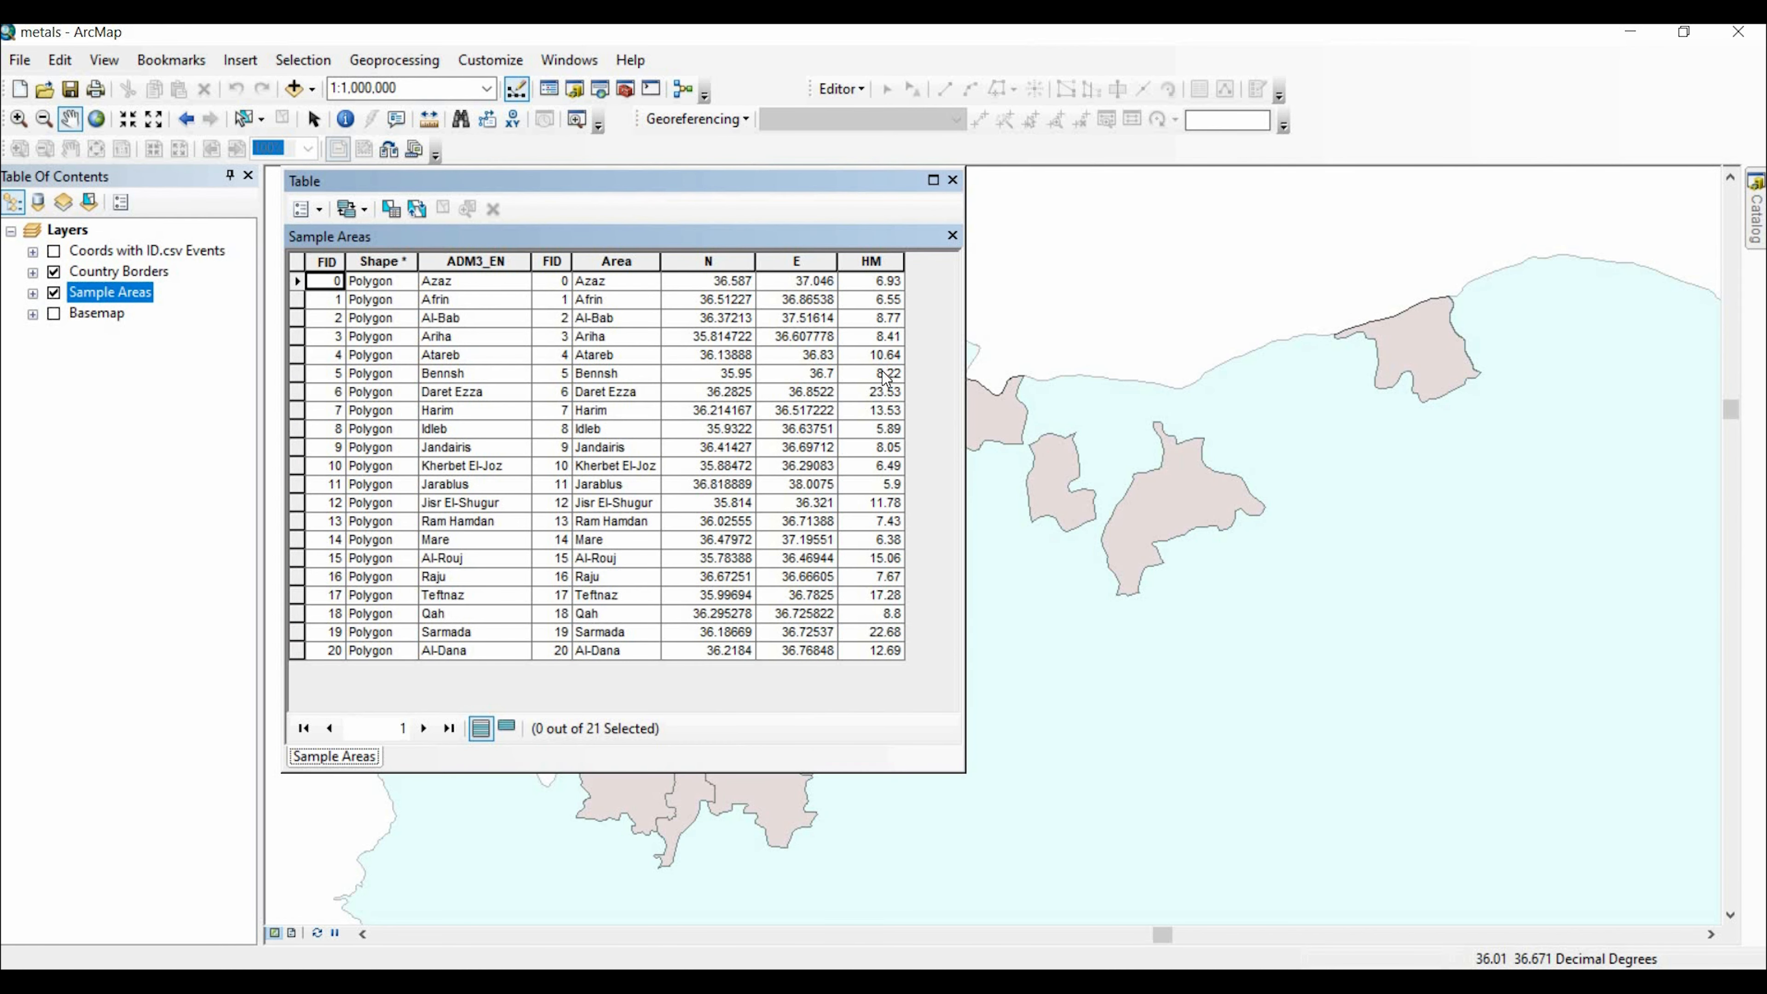
click(871, 262)
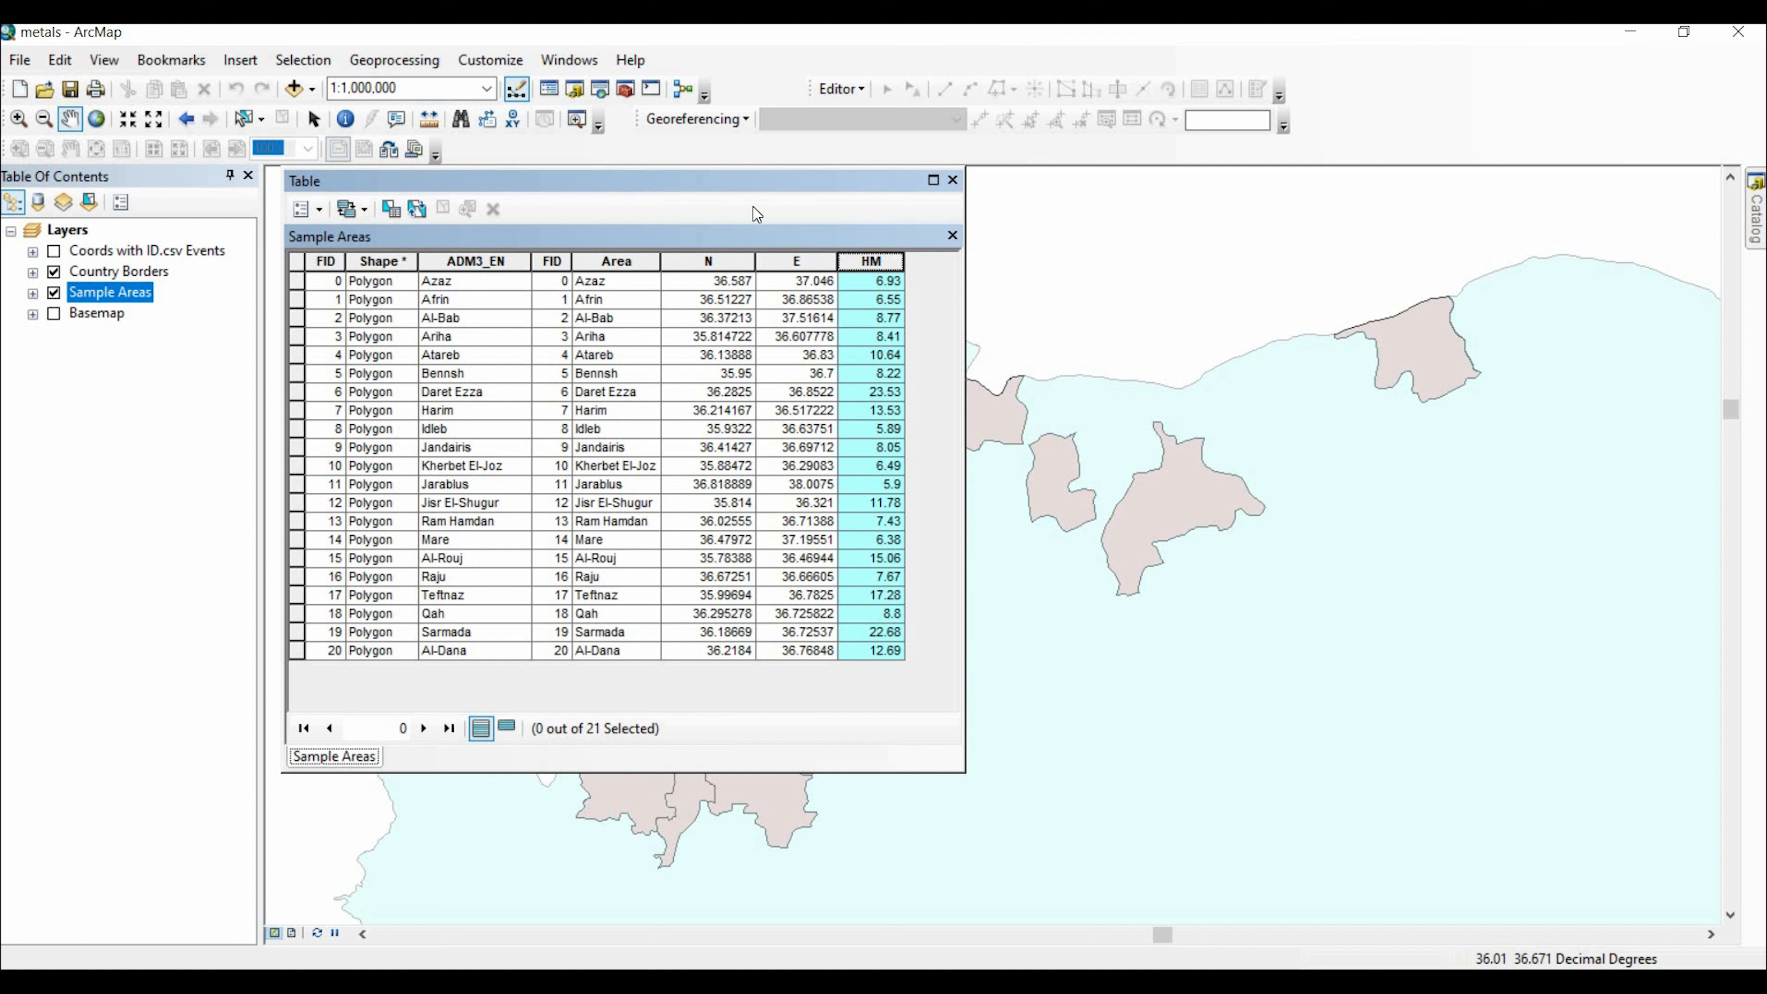
drag(744, 179, 761, 150)
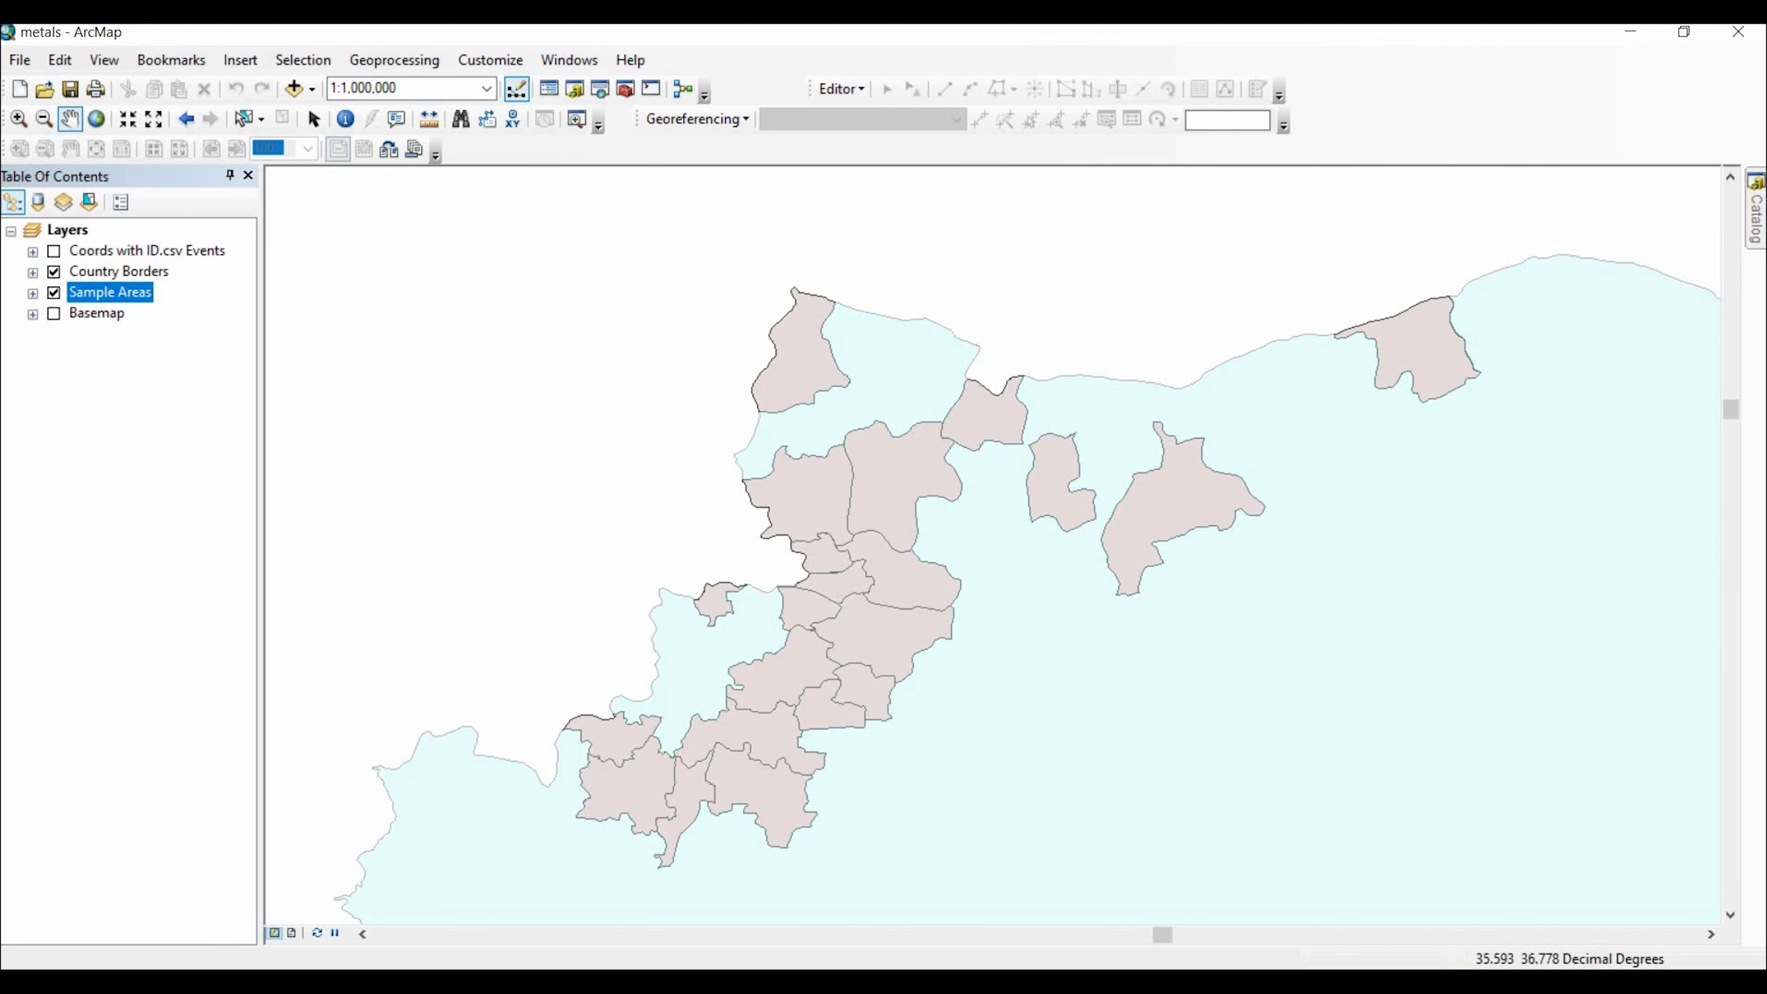
- Symbolize the Sample Areas layer with graduated colors based on the HM field, using 4 classes
right_click(119, 290)
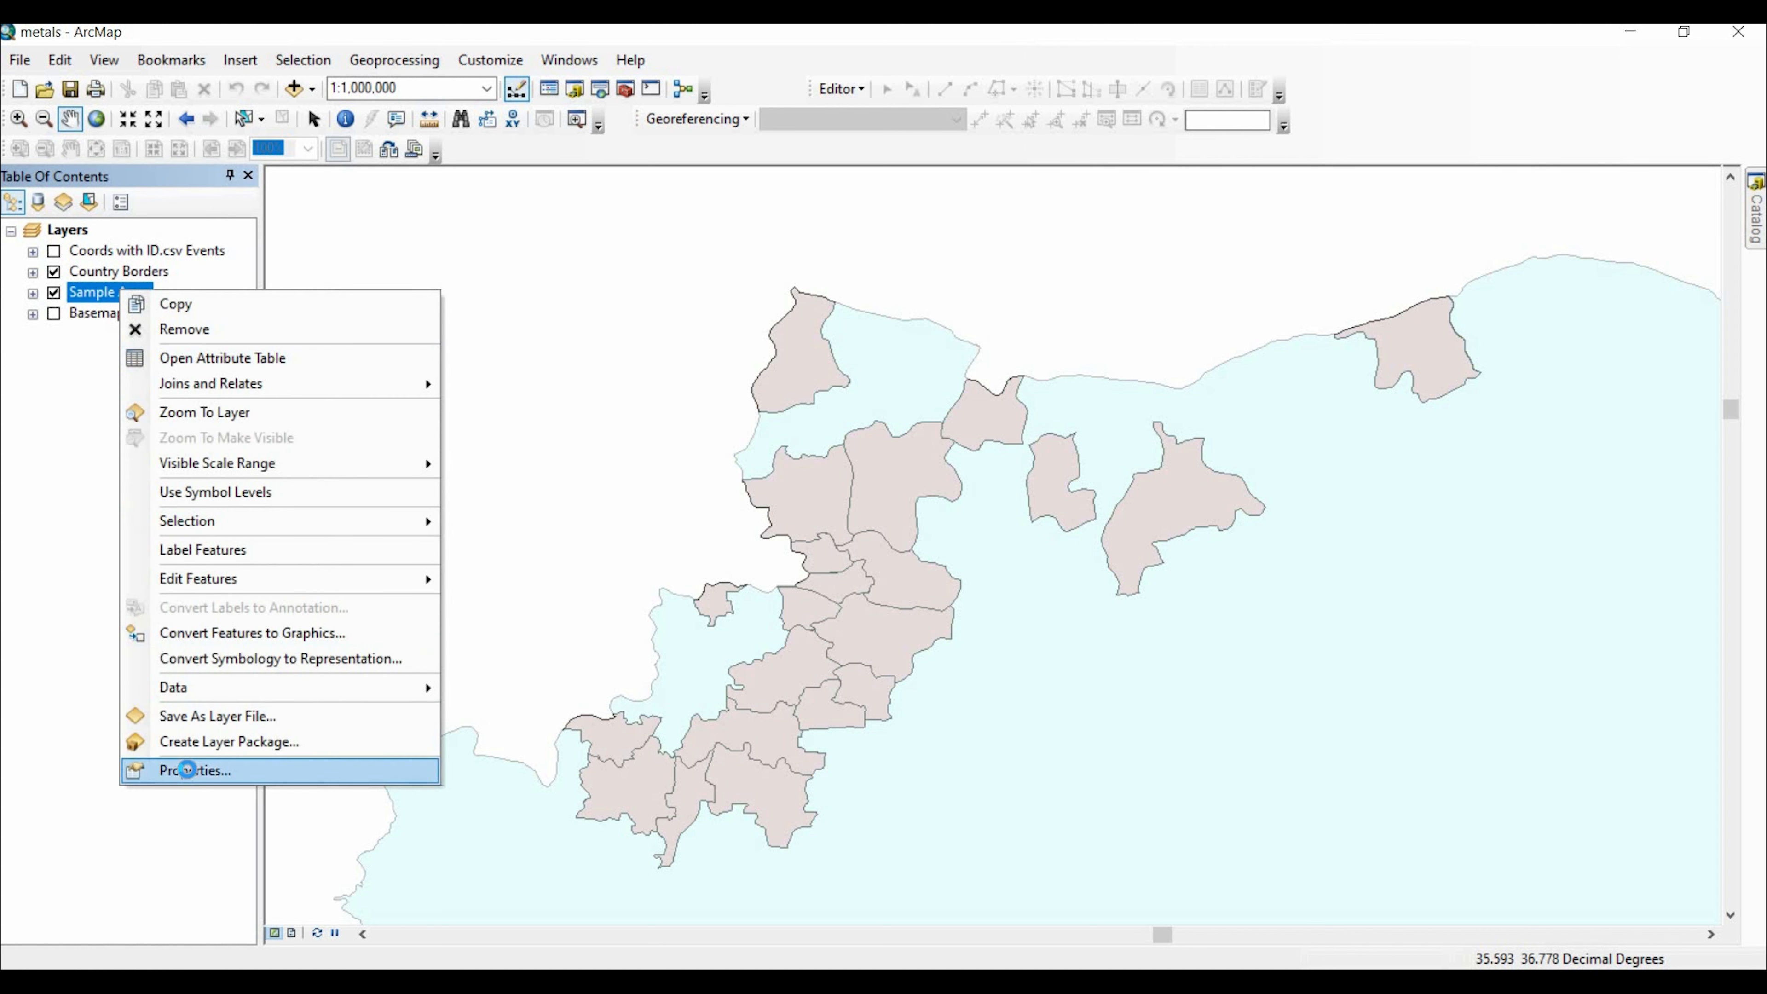
click(186, 769)
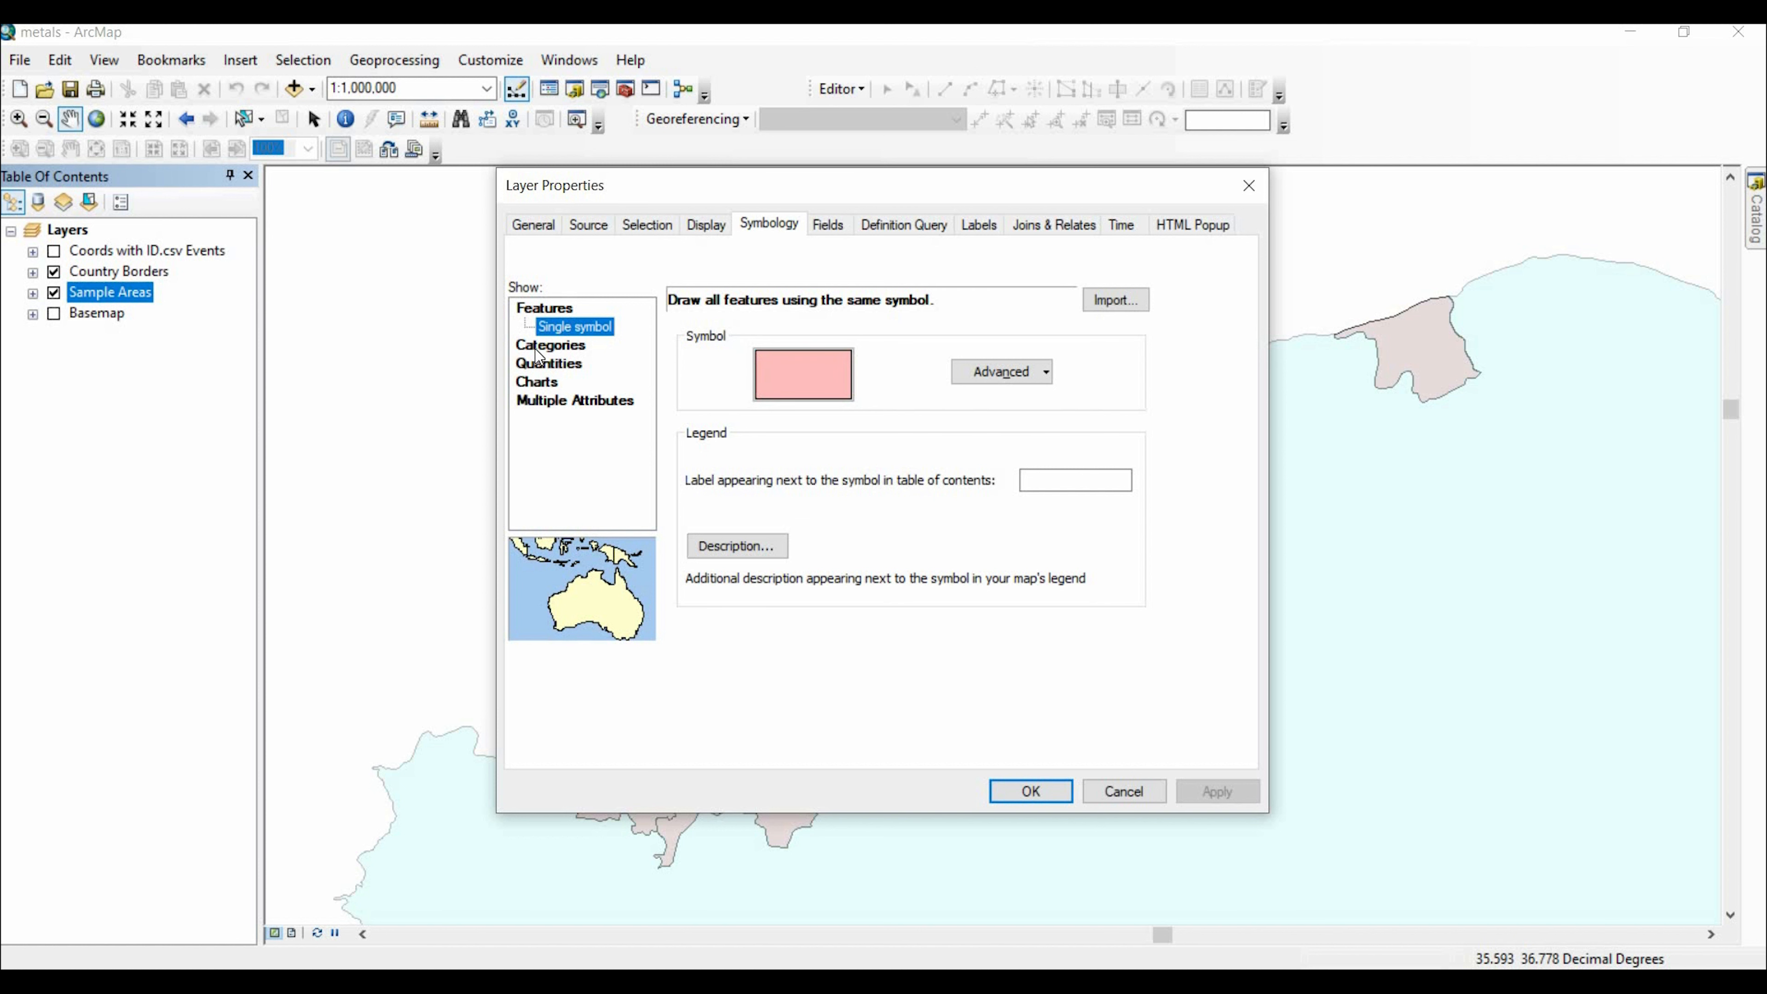
click(551, 345)
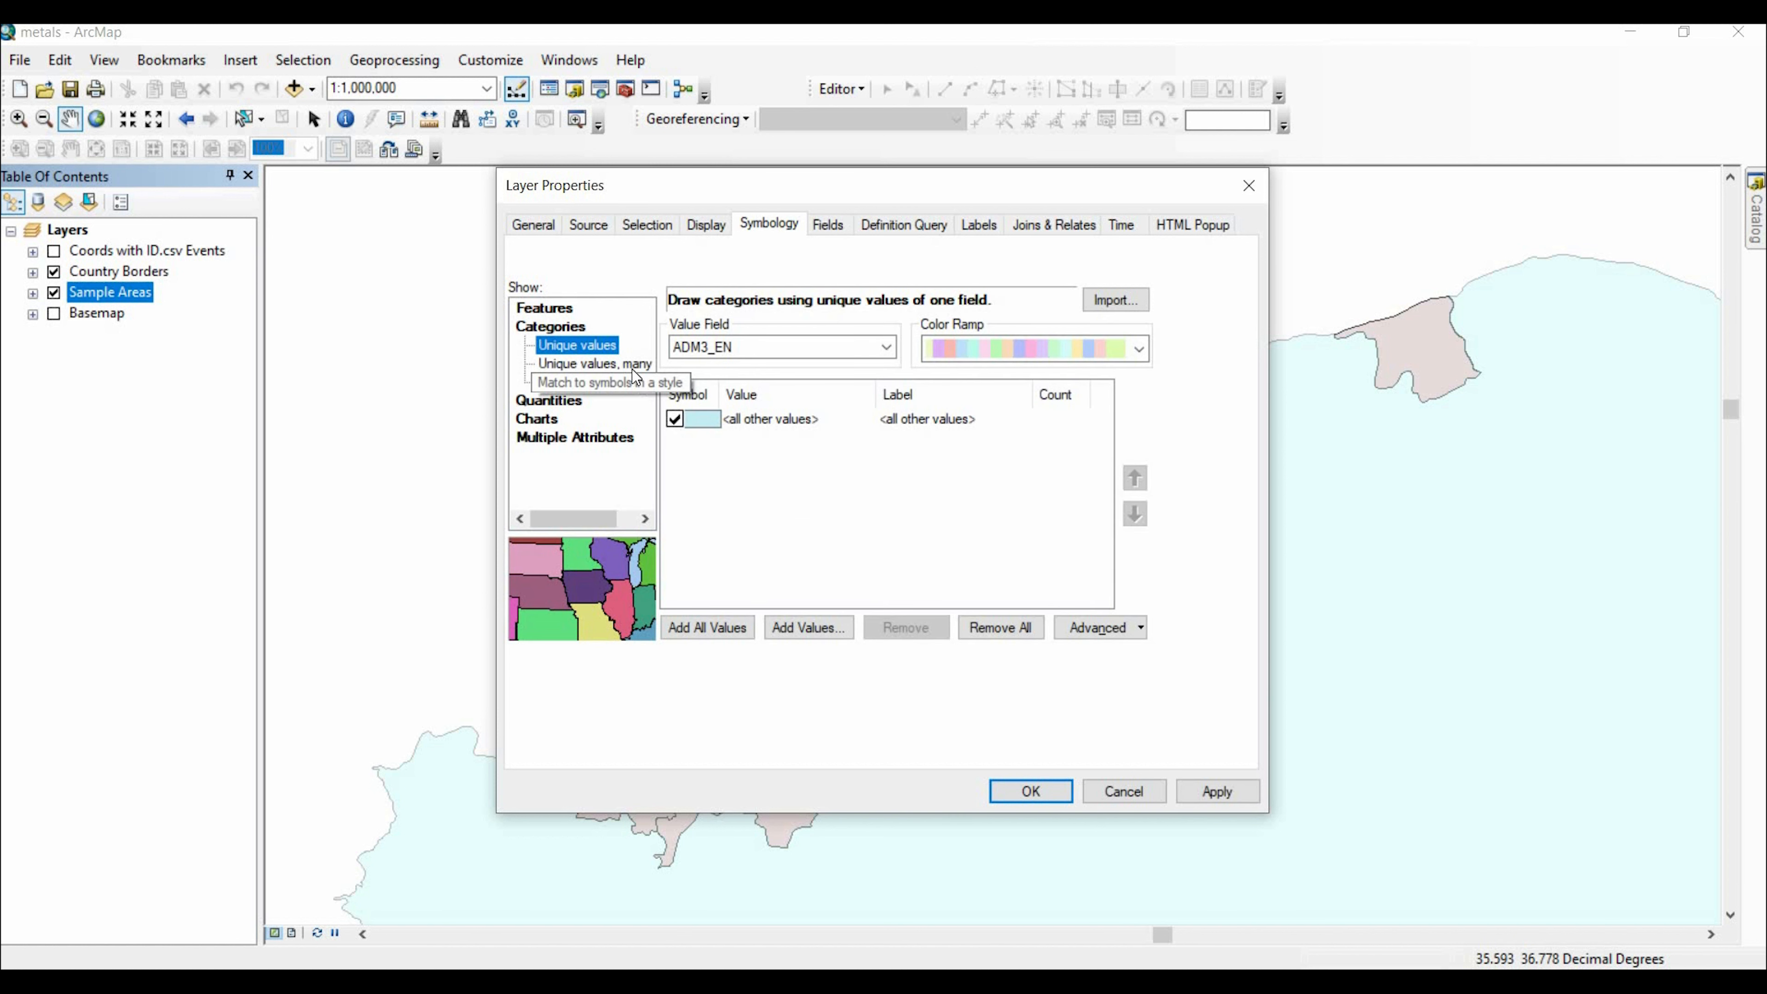
click(553, 400)
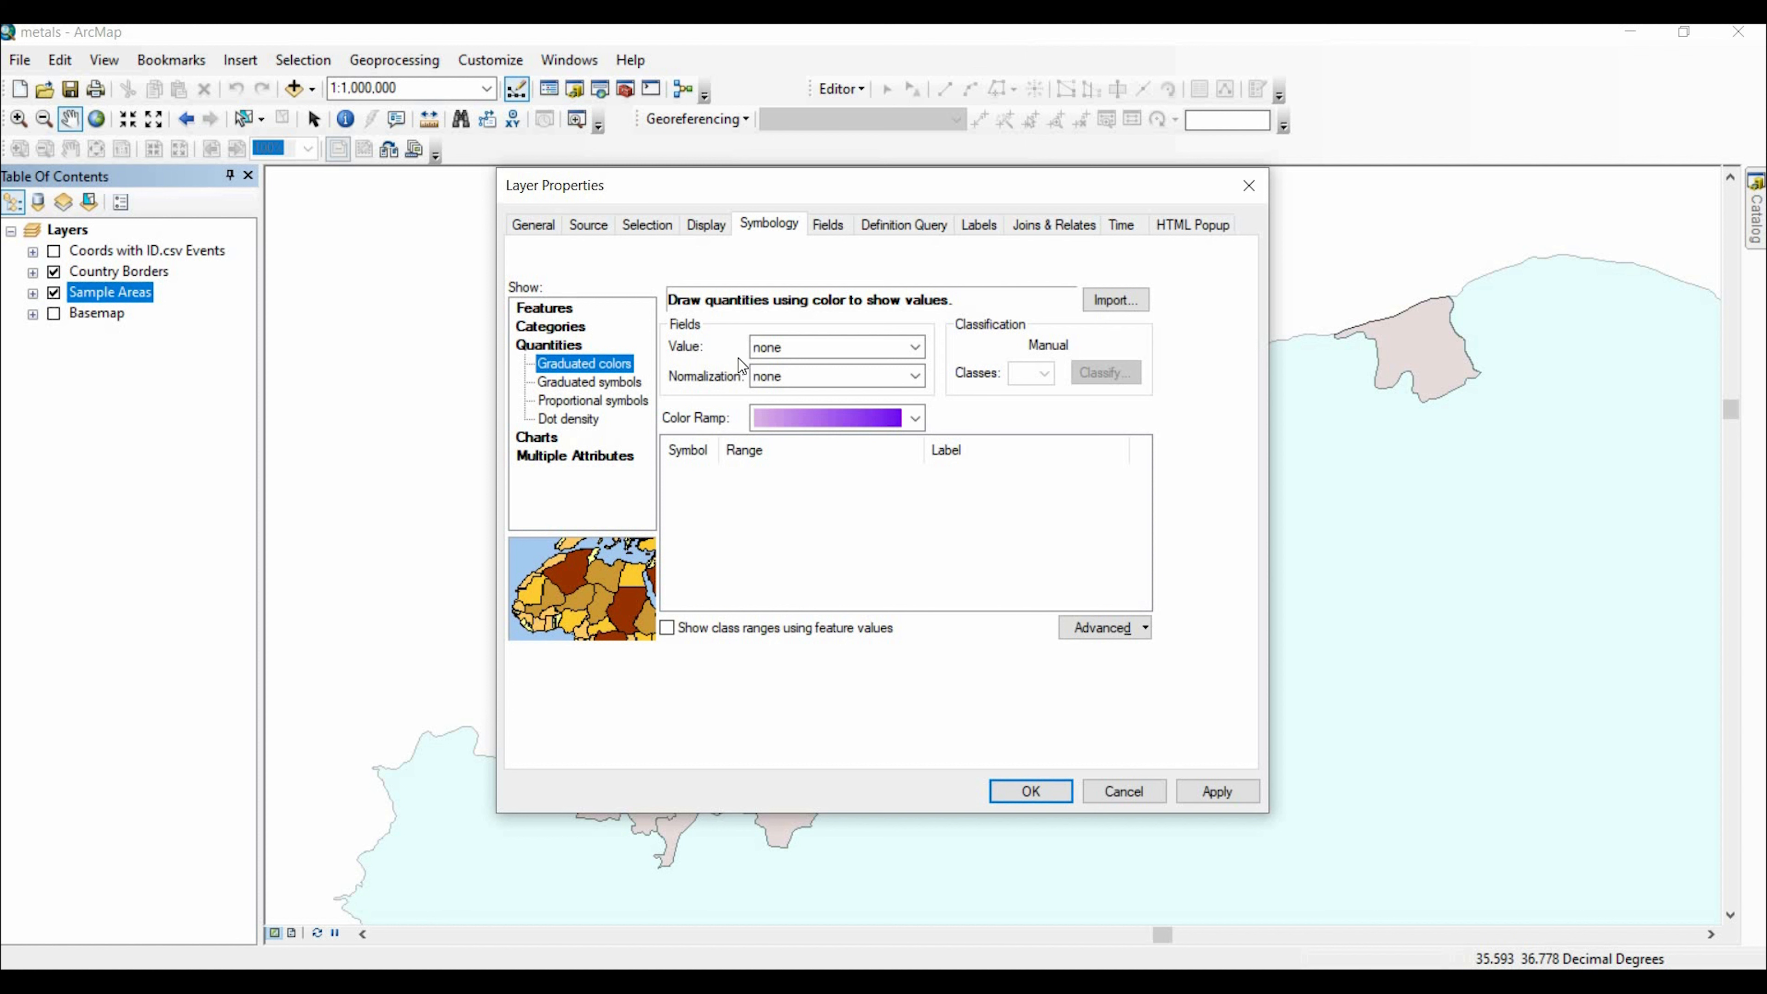
click(783, 345)
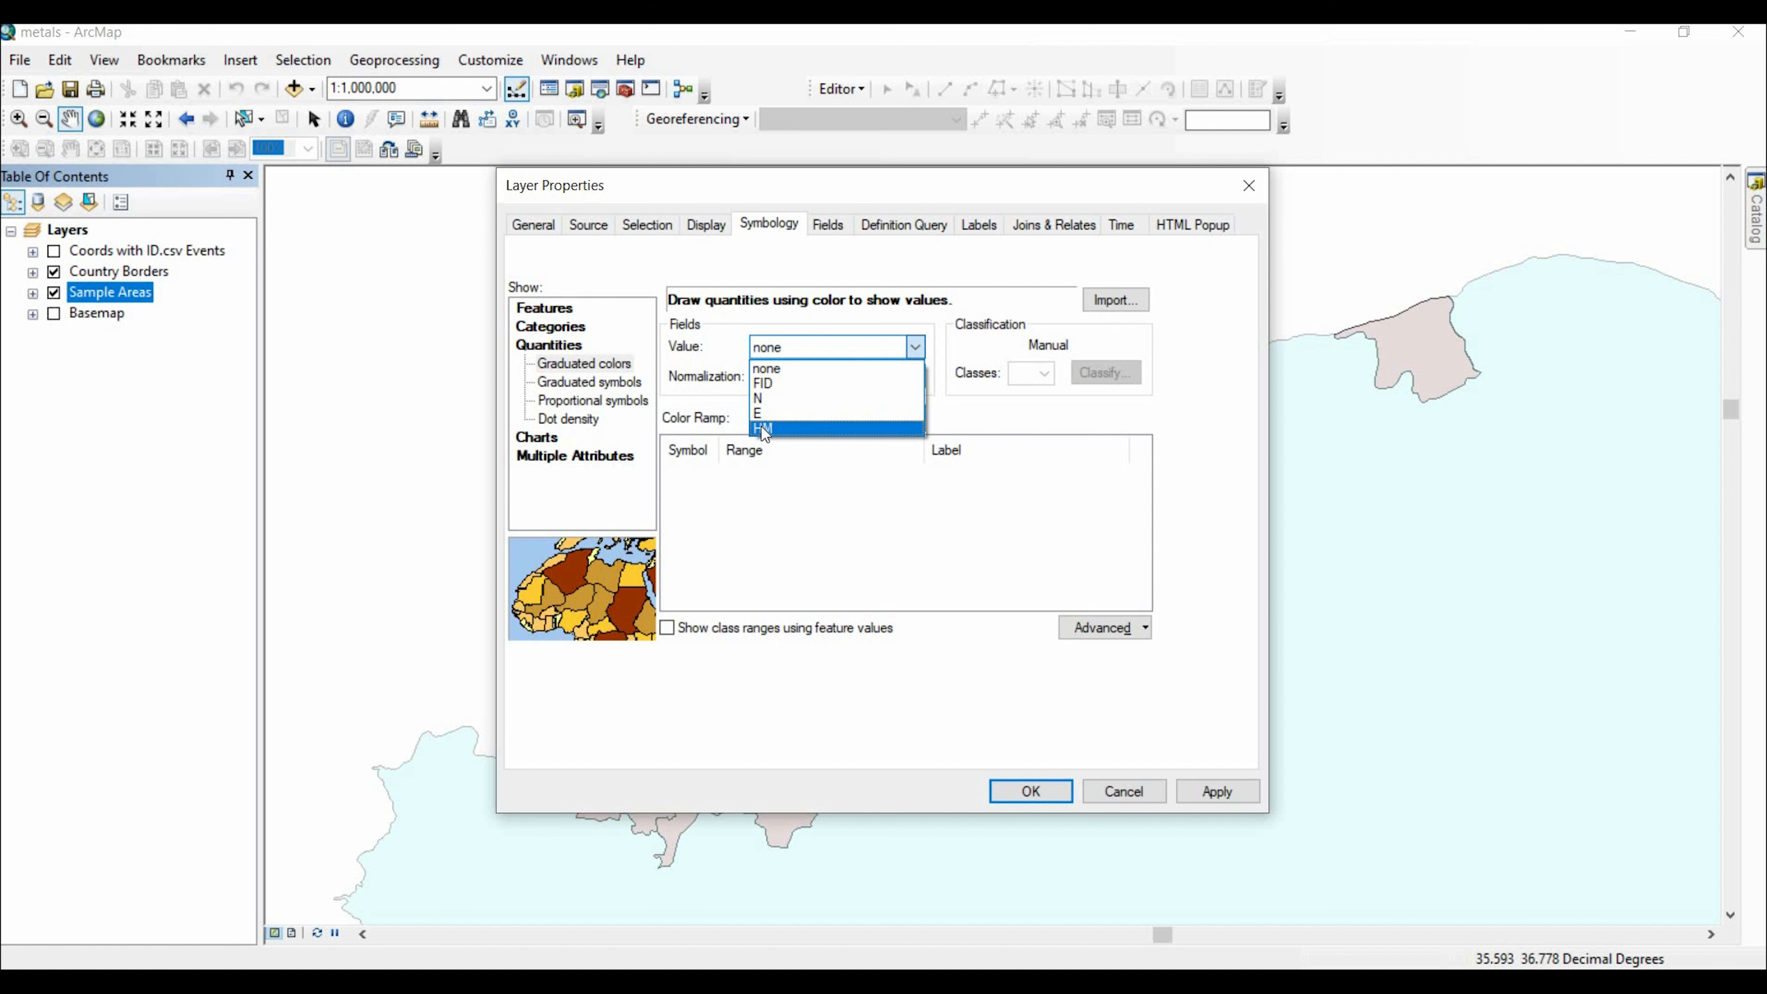
click(762, 428)
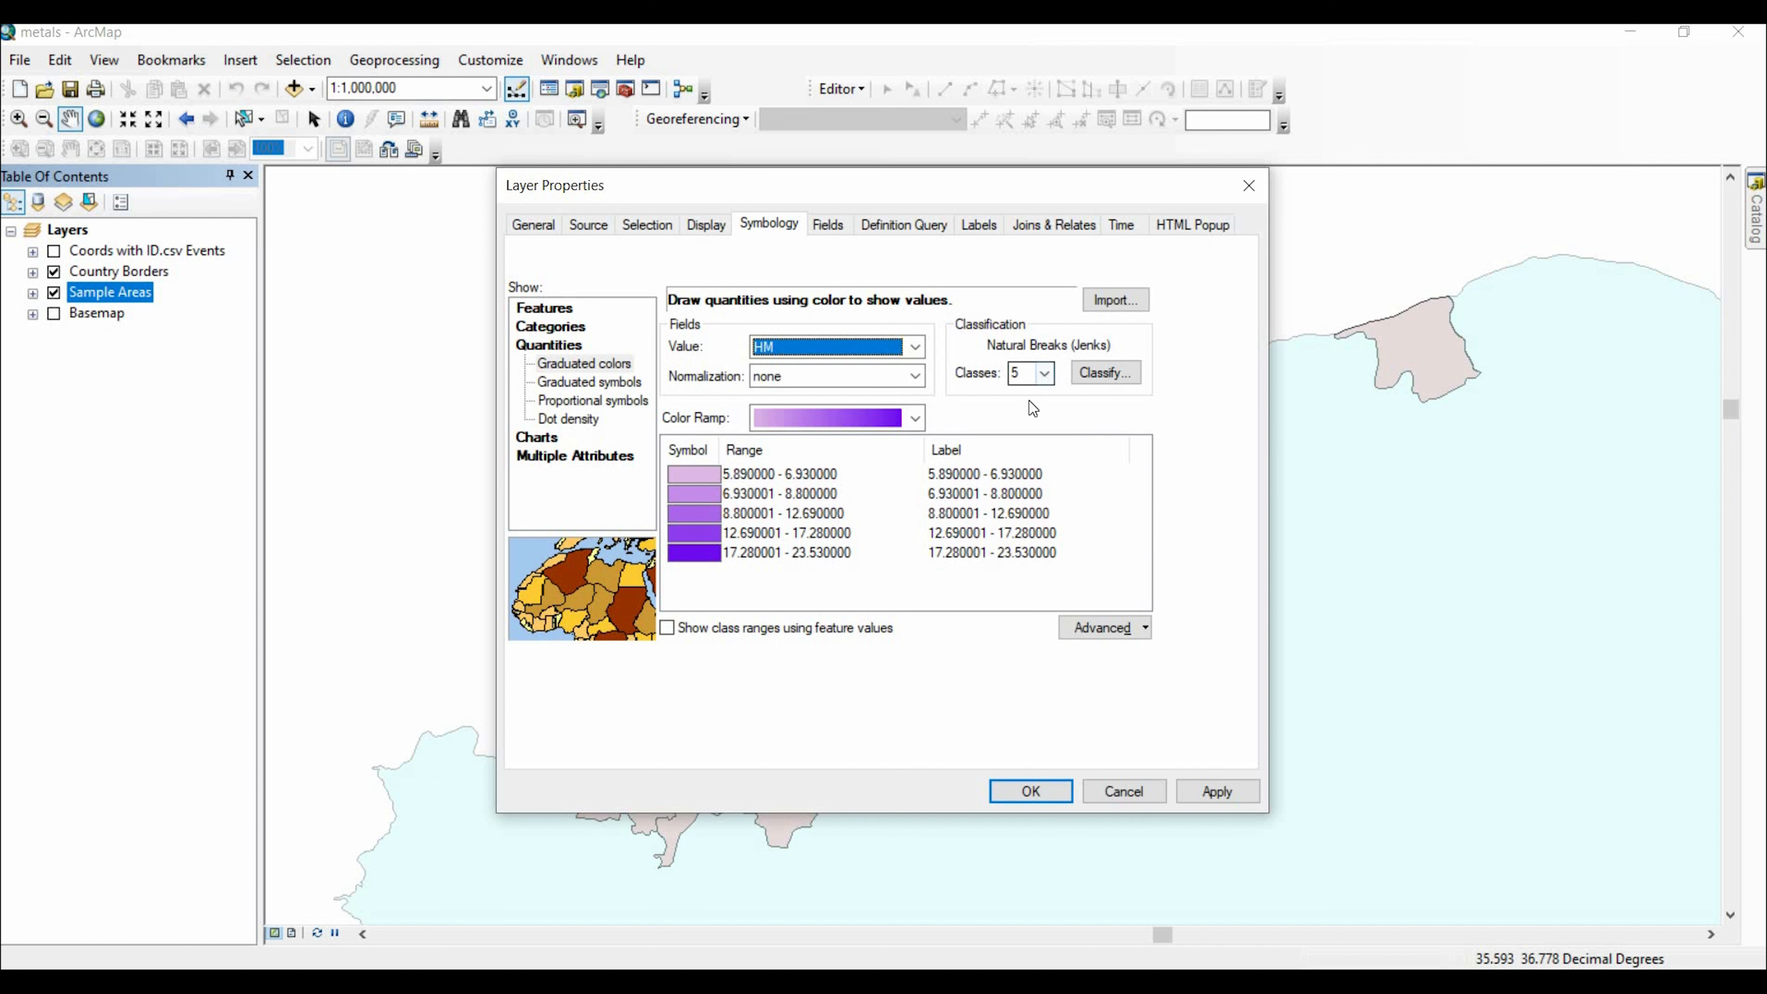
click(1045, 376)
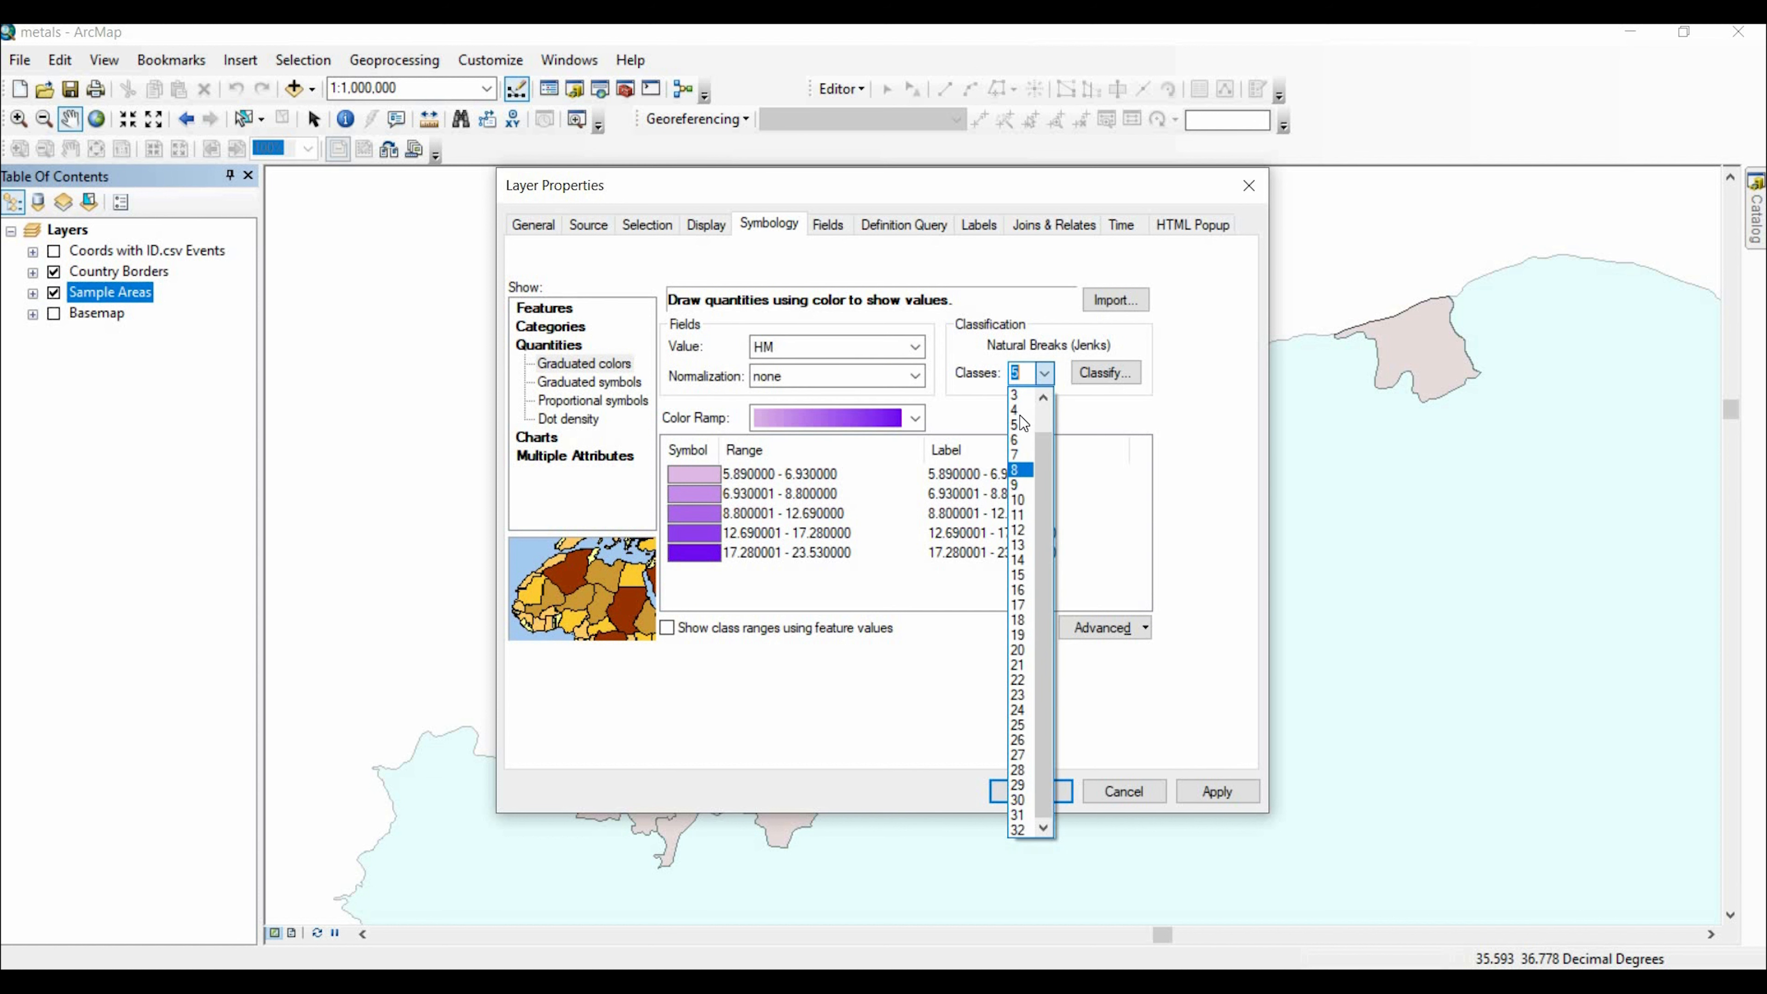
key(Return)
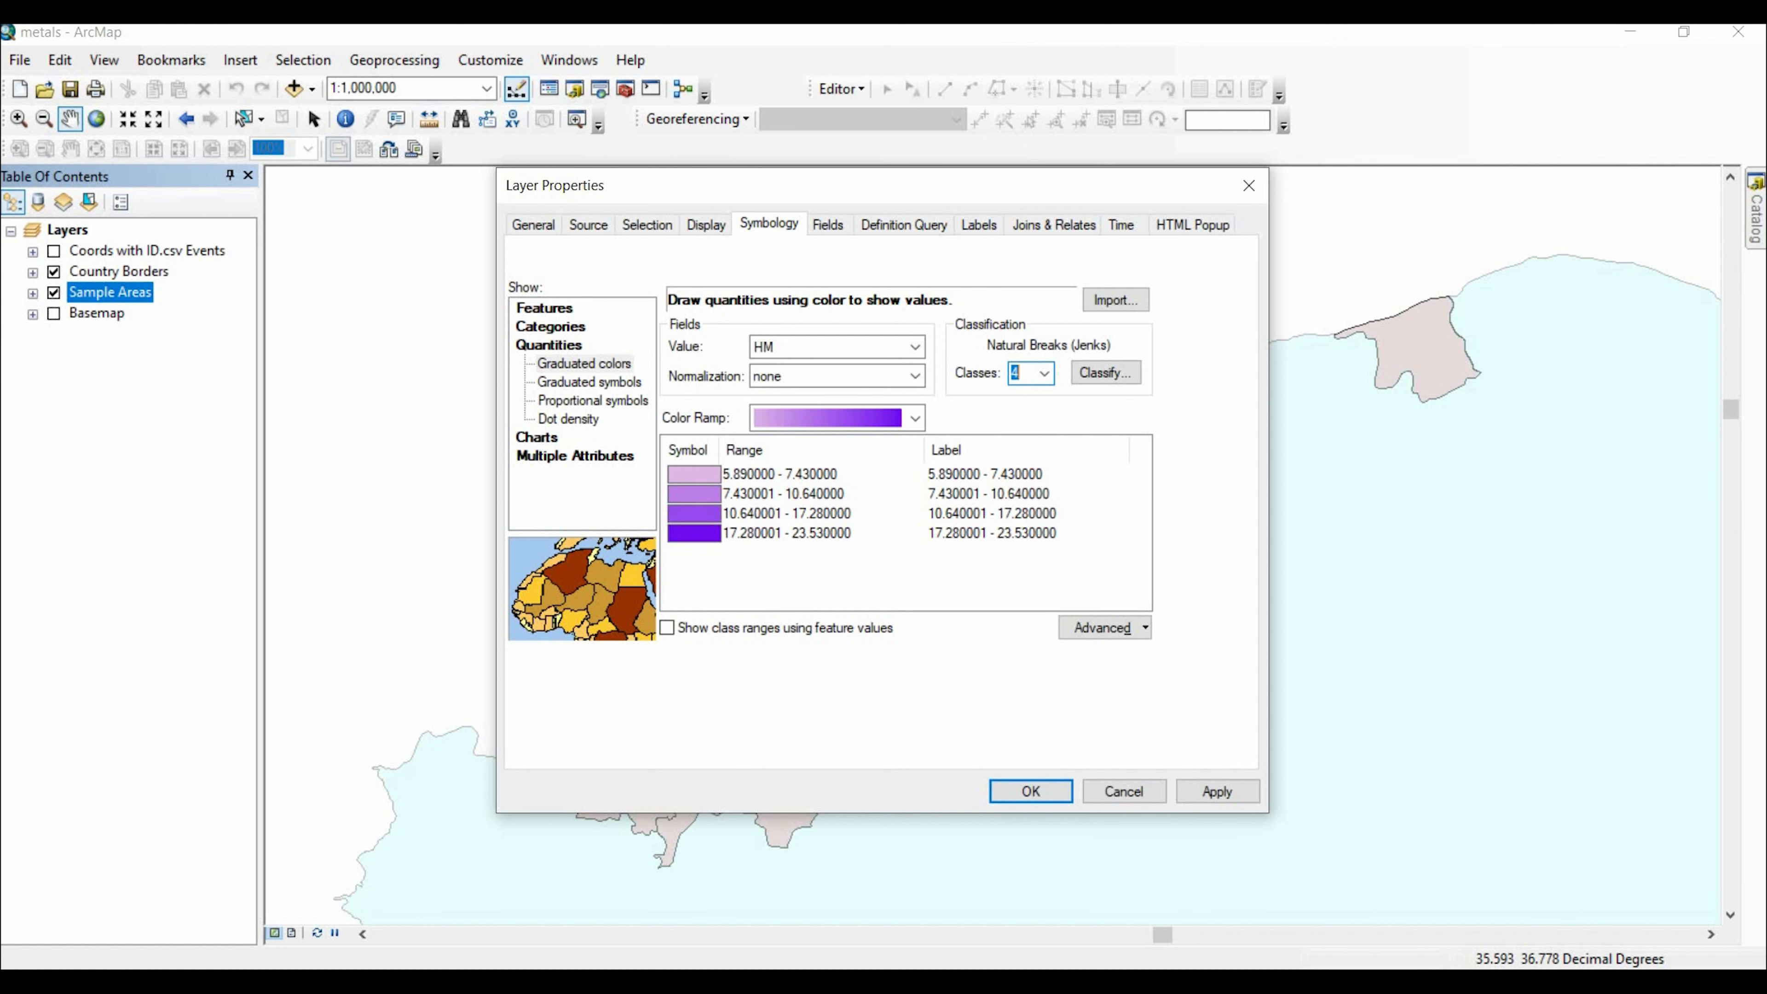
- Set the upper limits of the first three HM class ranges to 10, 15 and 20, keeping the last class's limit
click(836, 473)
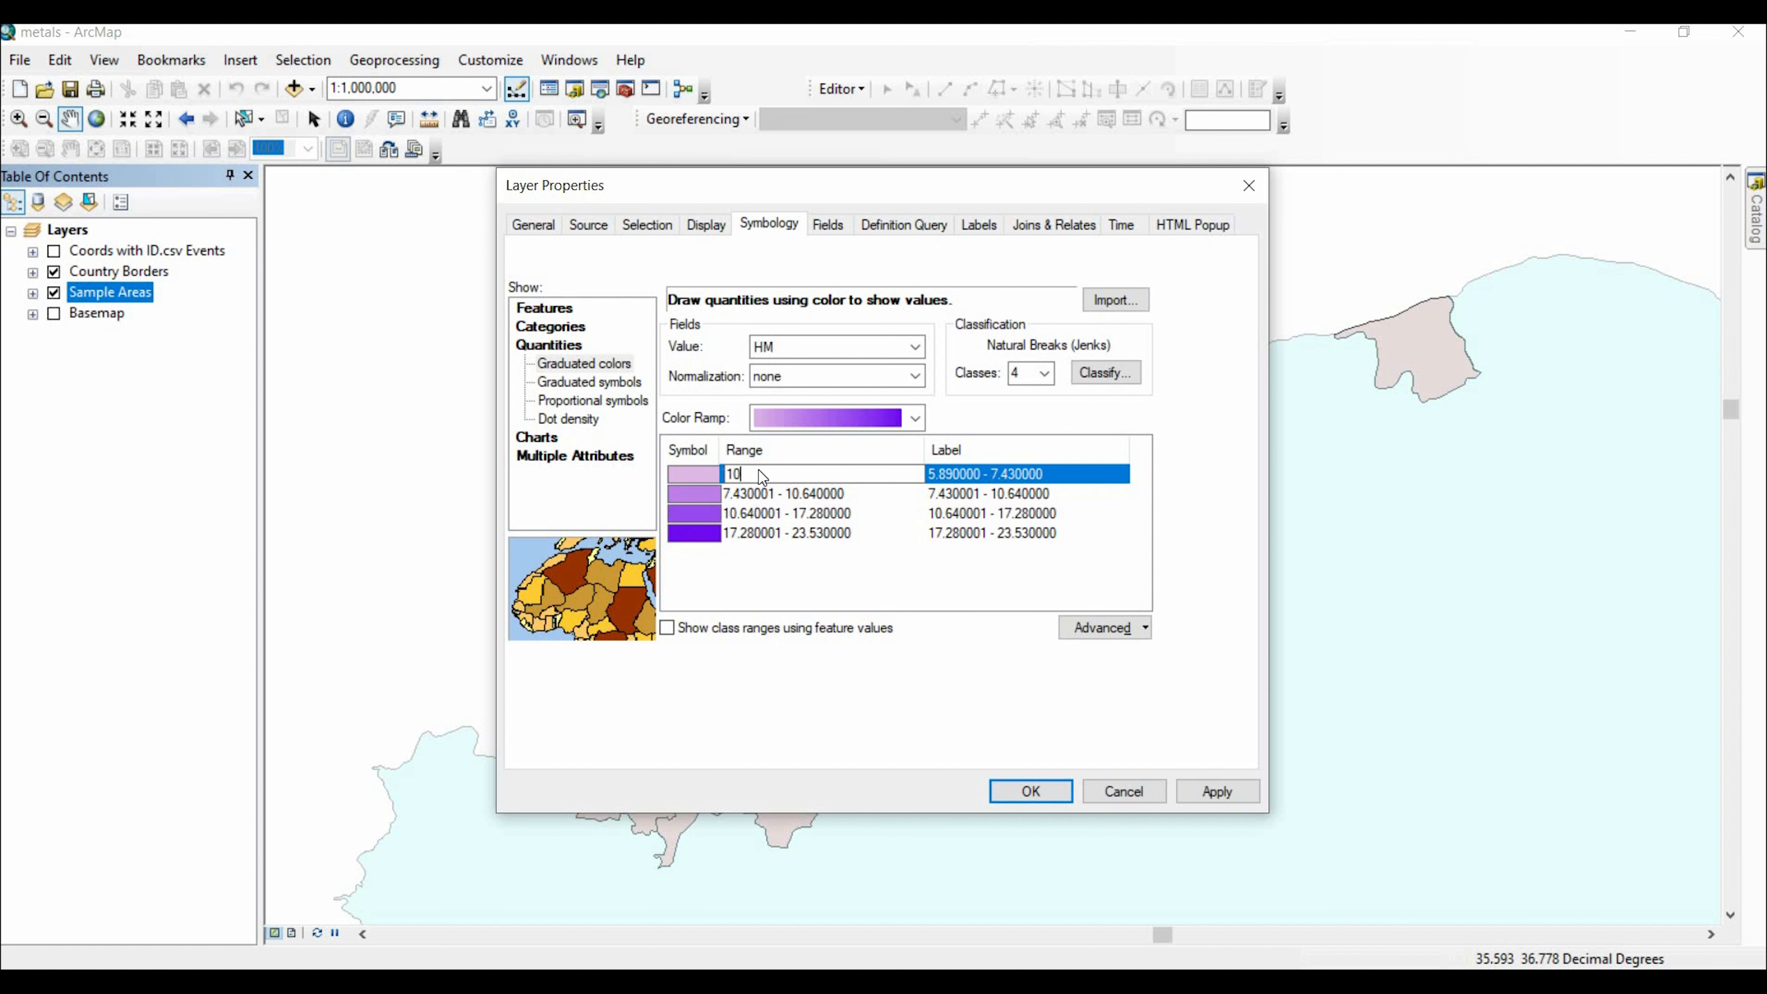
key(Return)
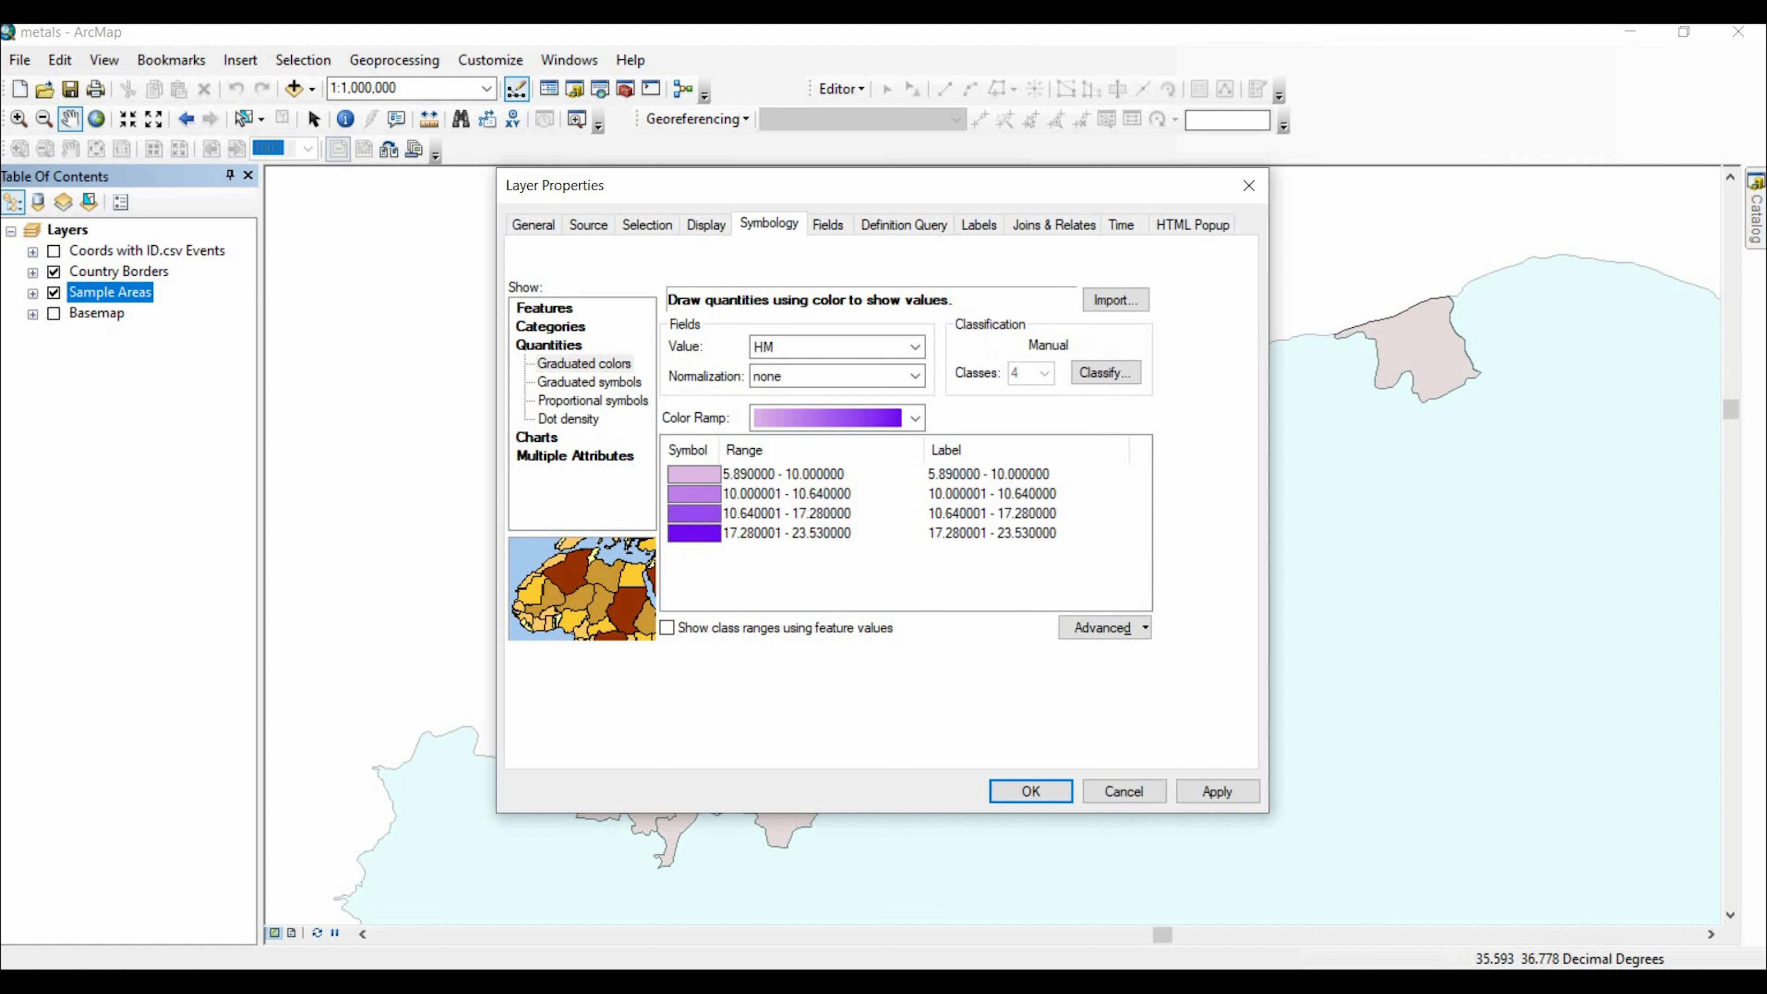
click(814, 494)
text(15)
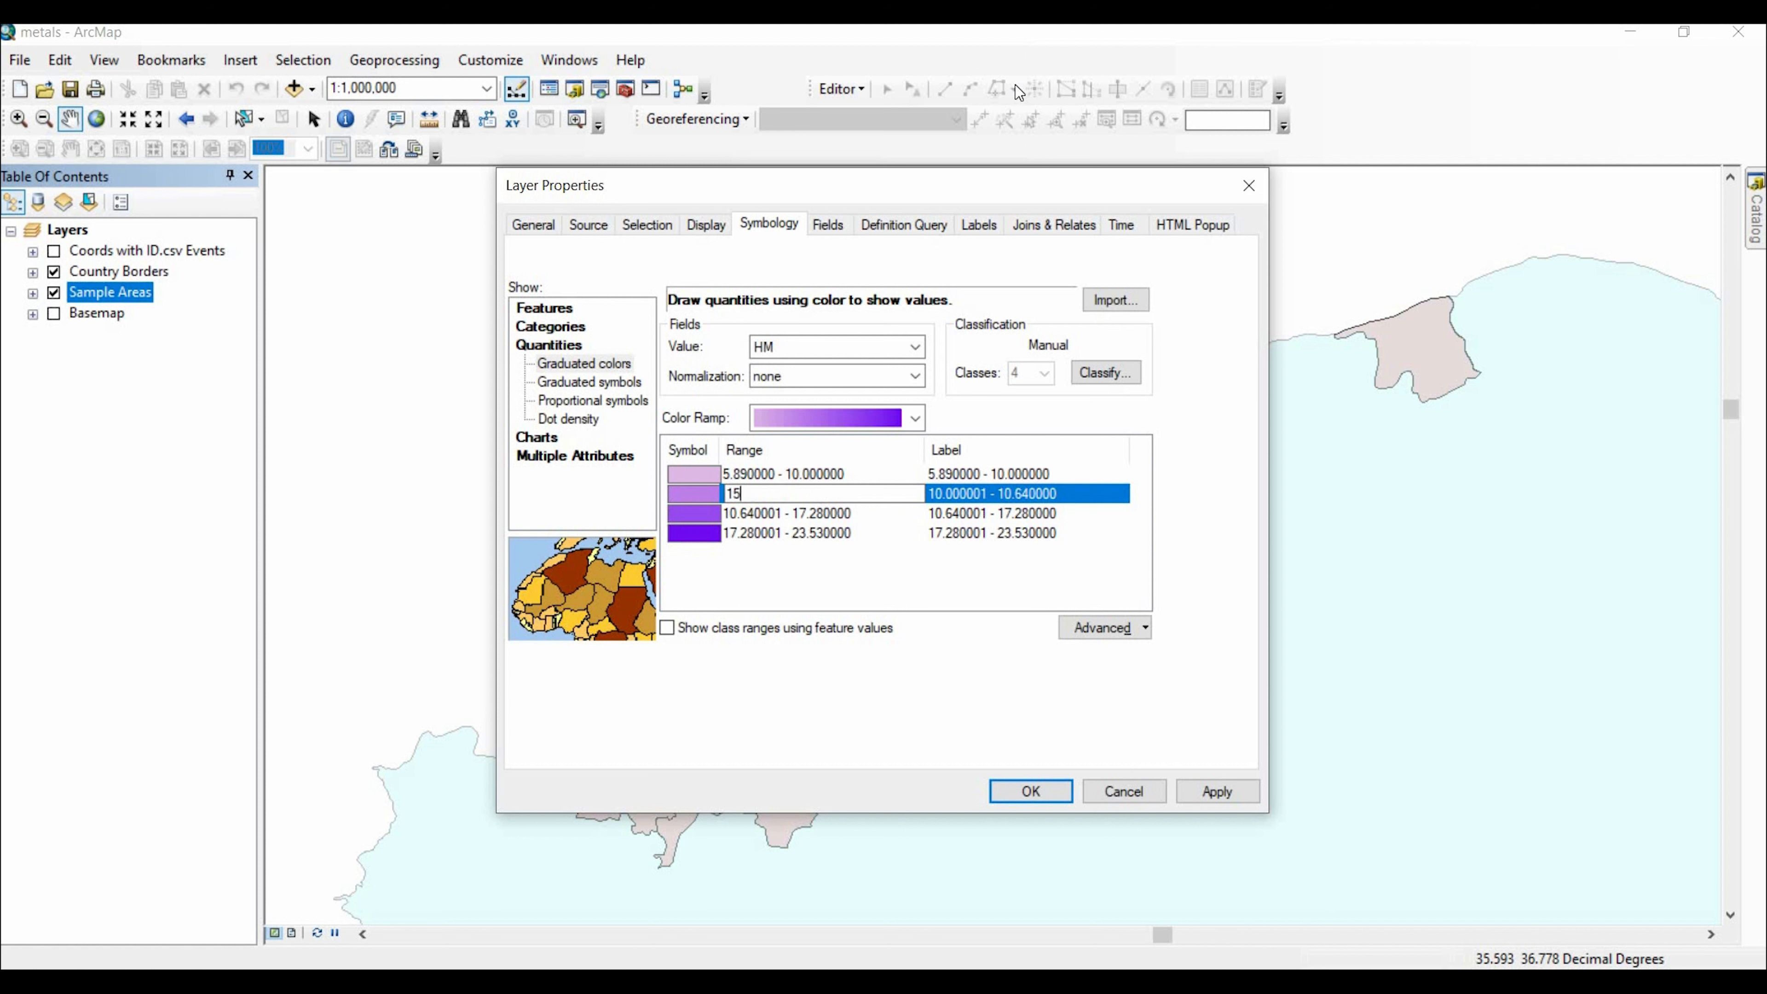
key(Tab)
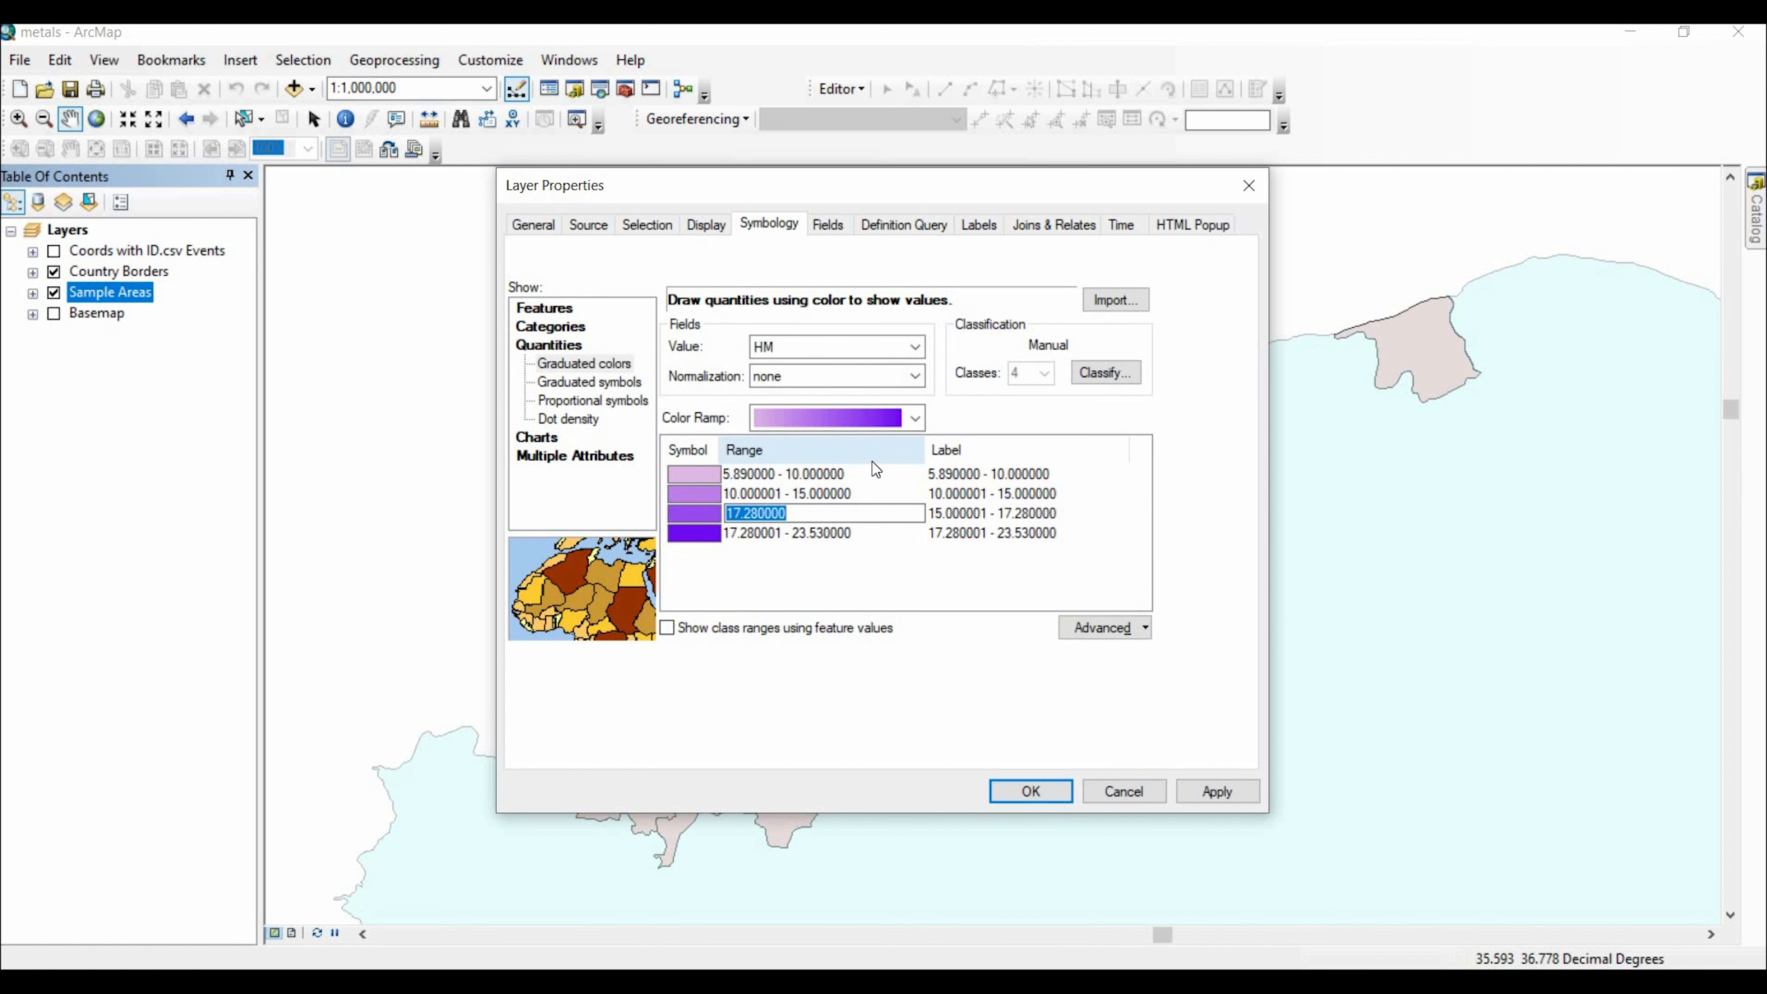
text(20)
key(Tab)
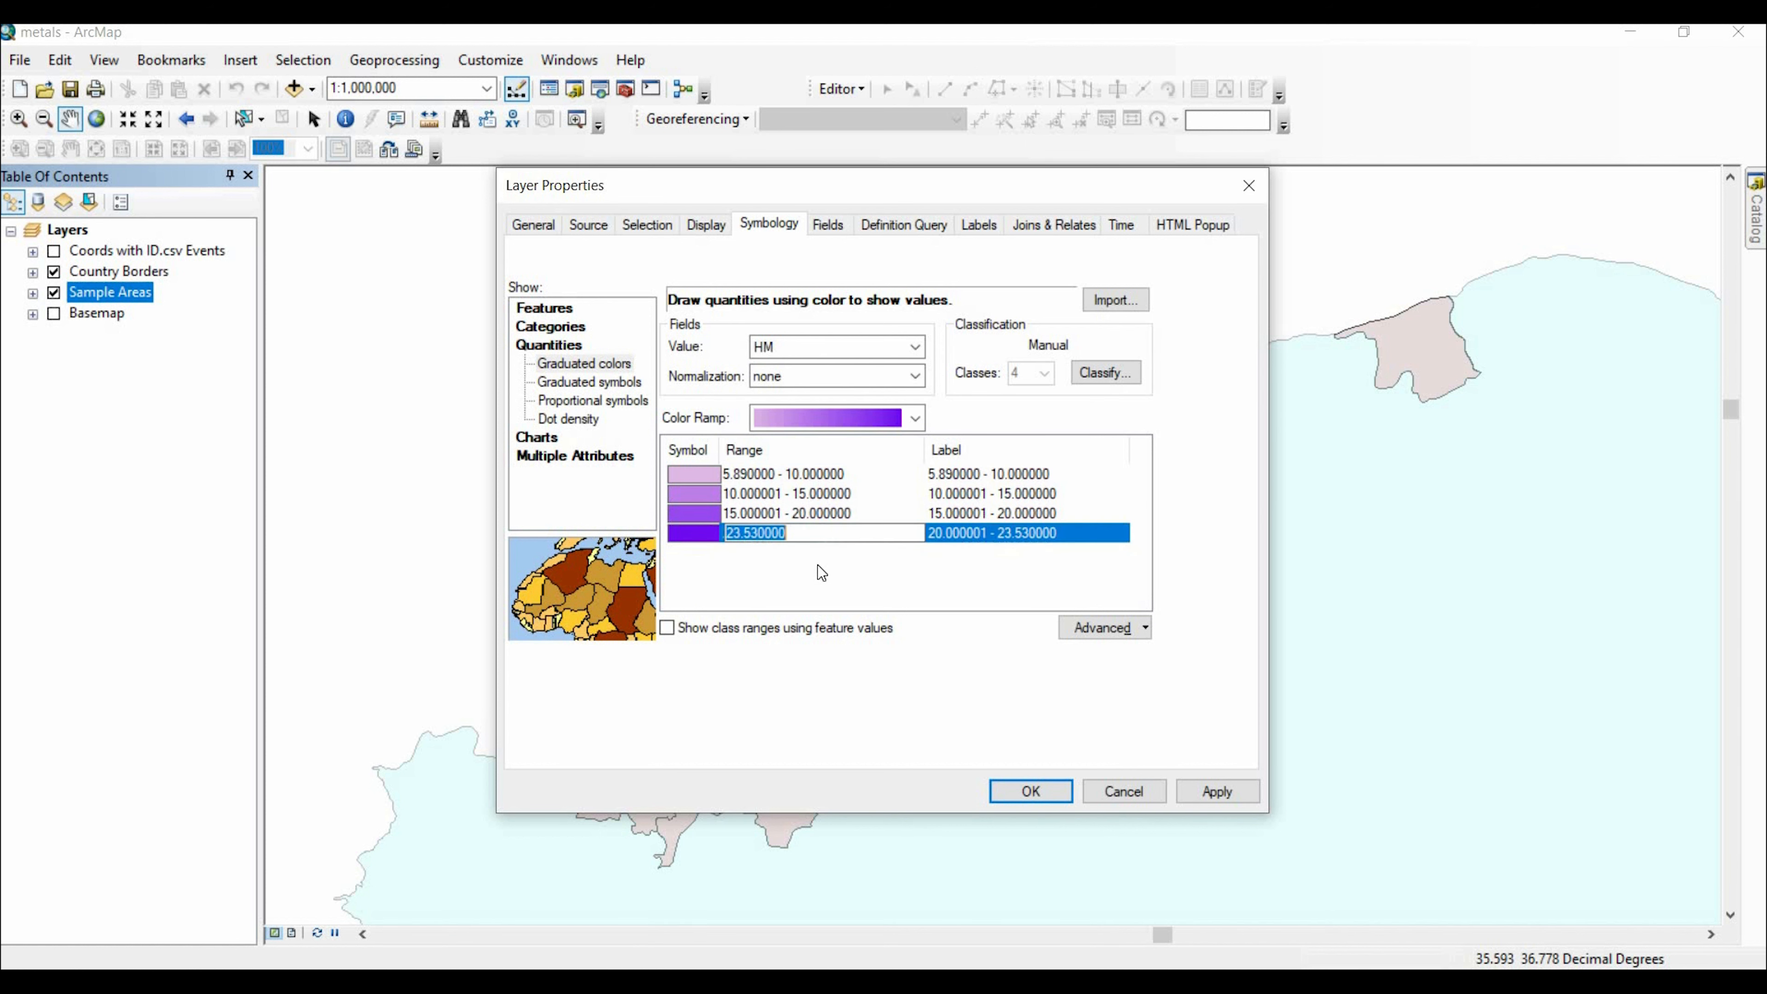
key(Return)
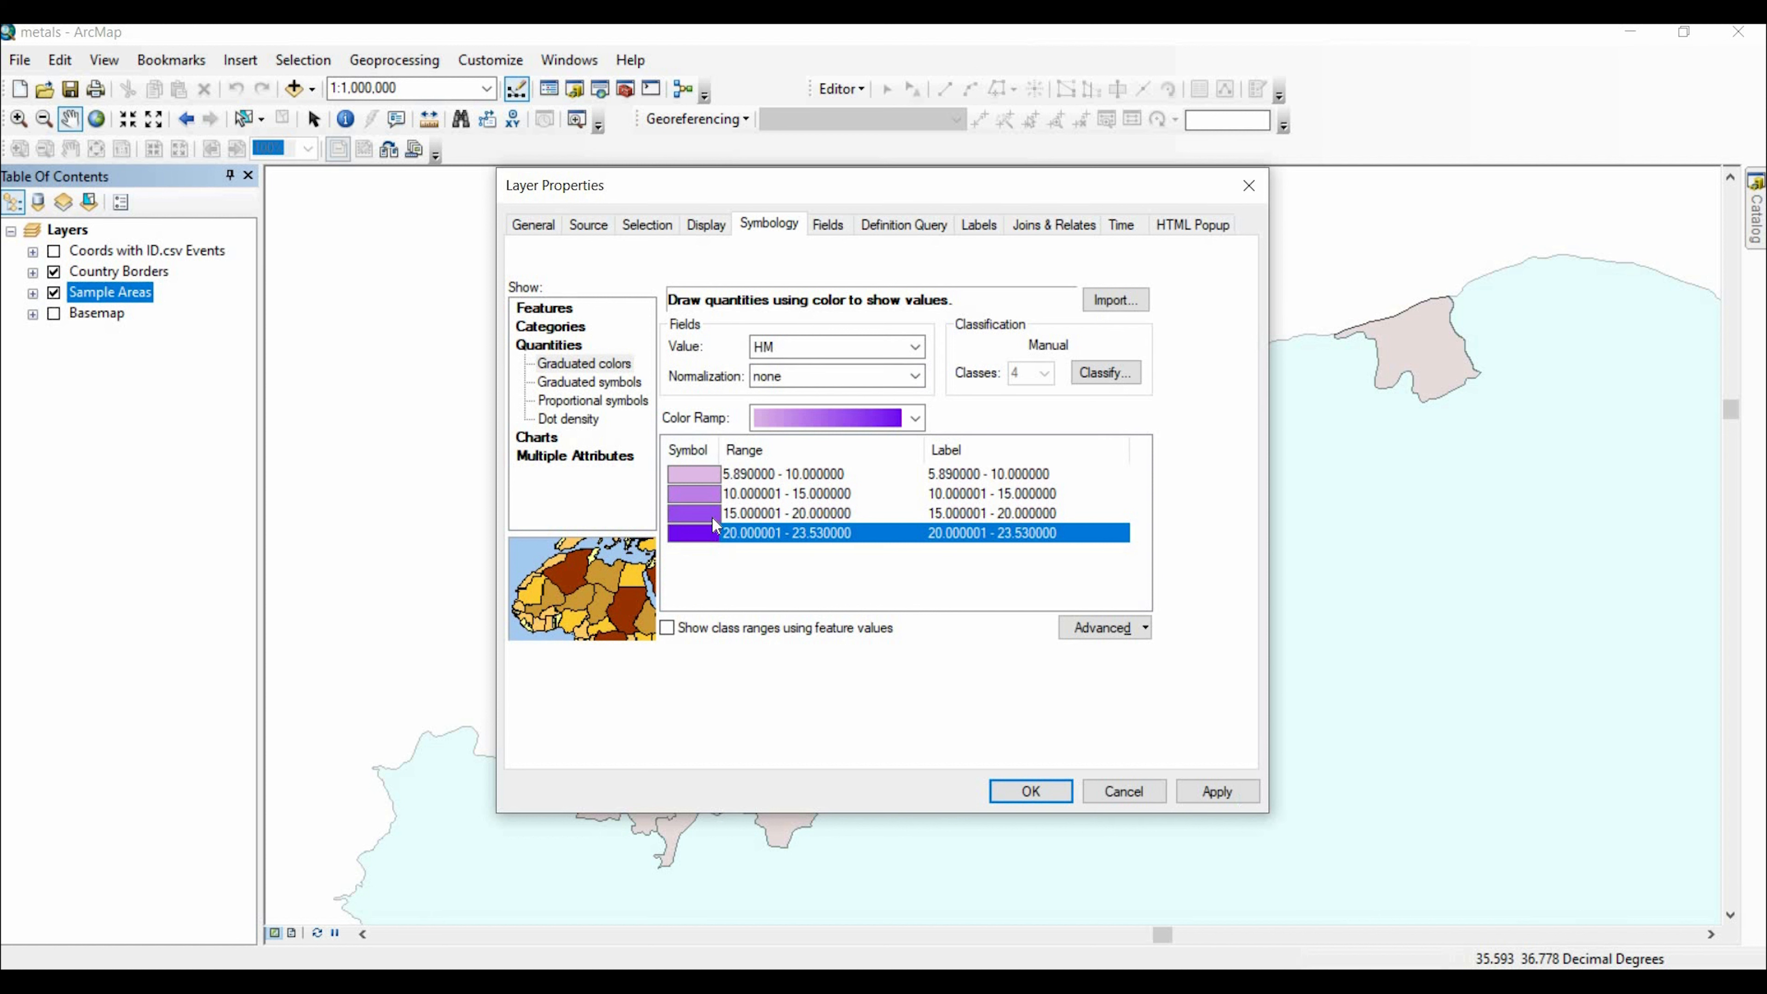
click(697, 475)
double_click(698, 475)
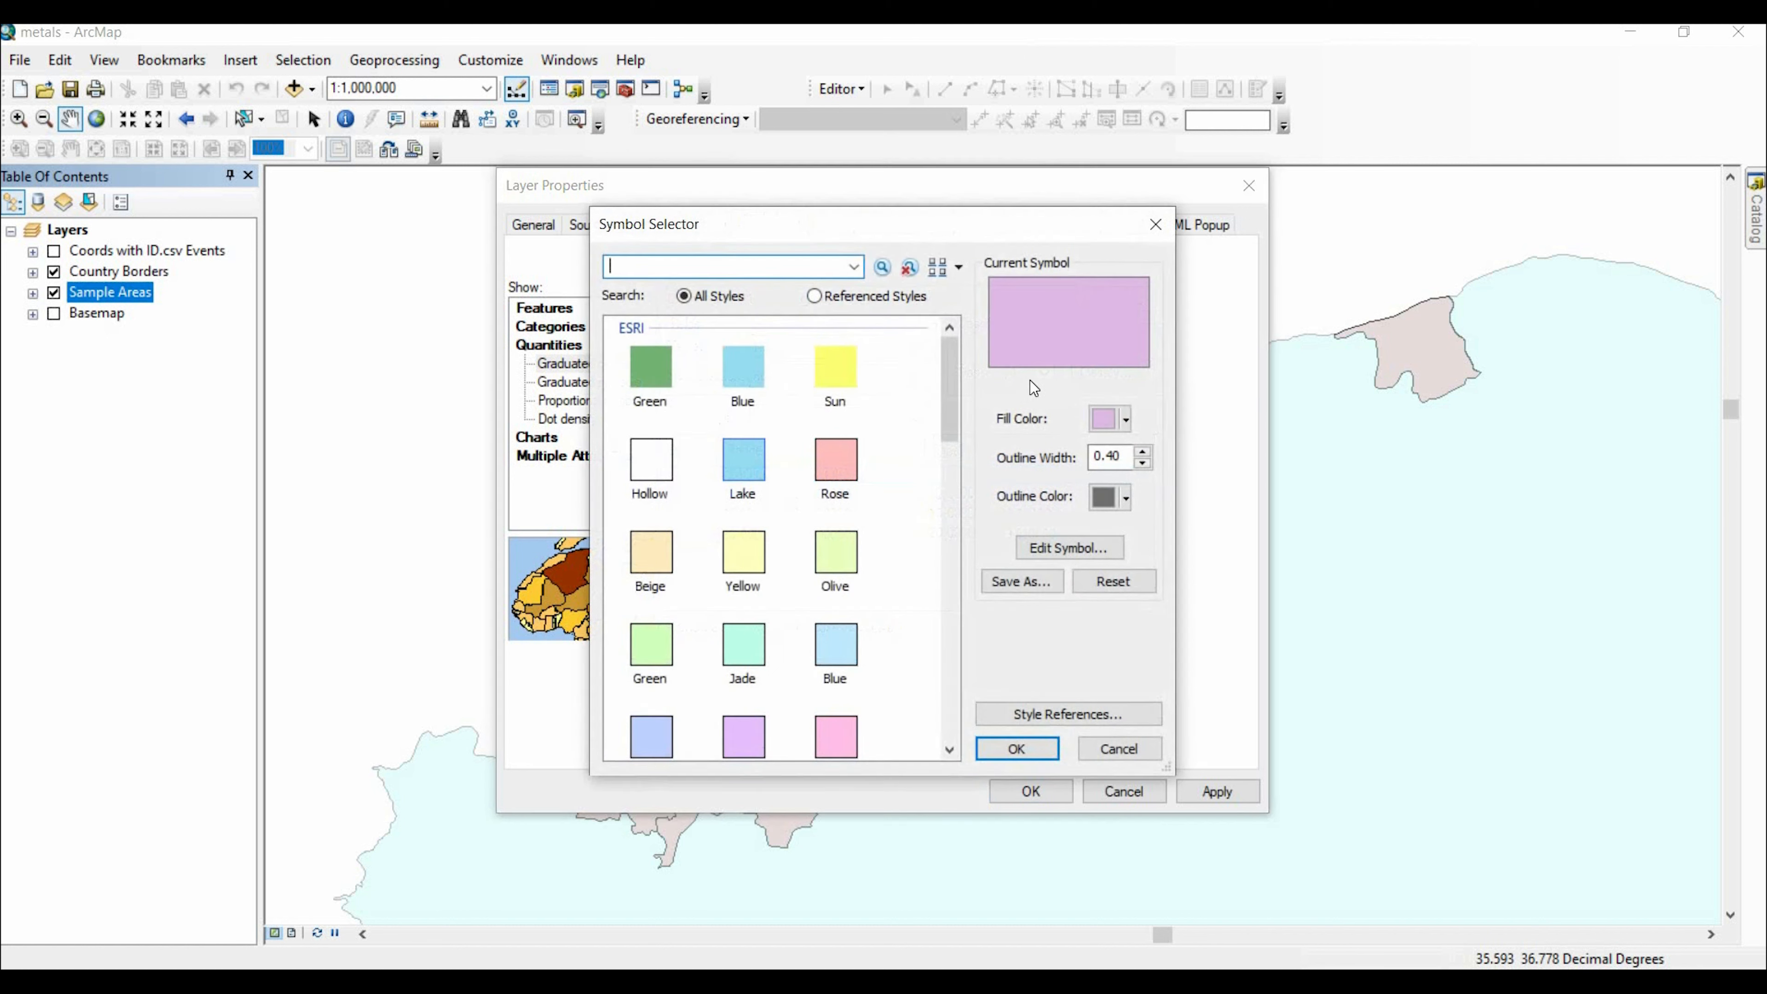
click(1118, 420)
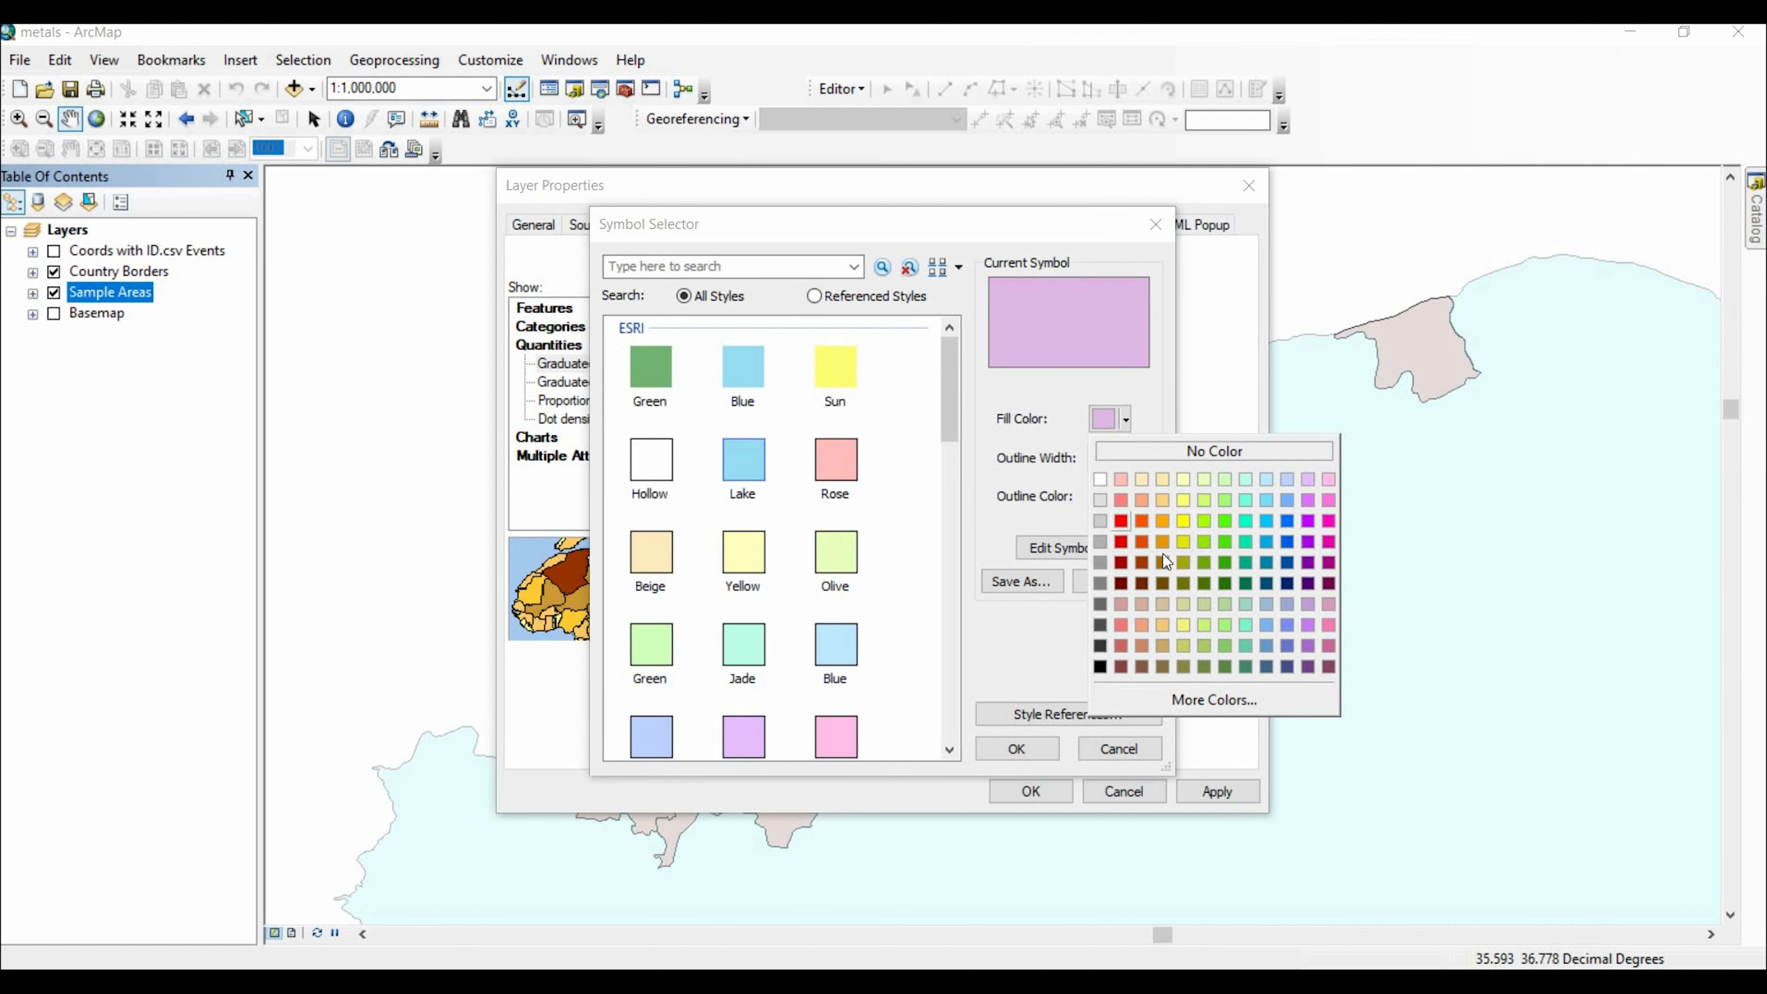
click(1122, 751)
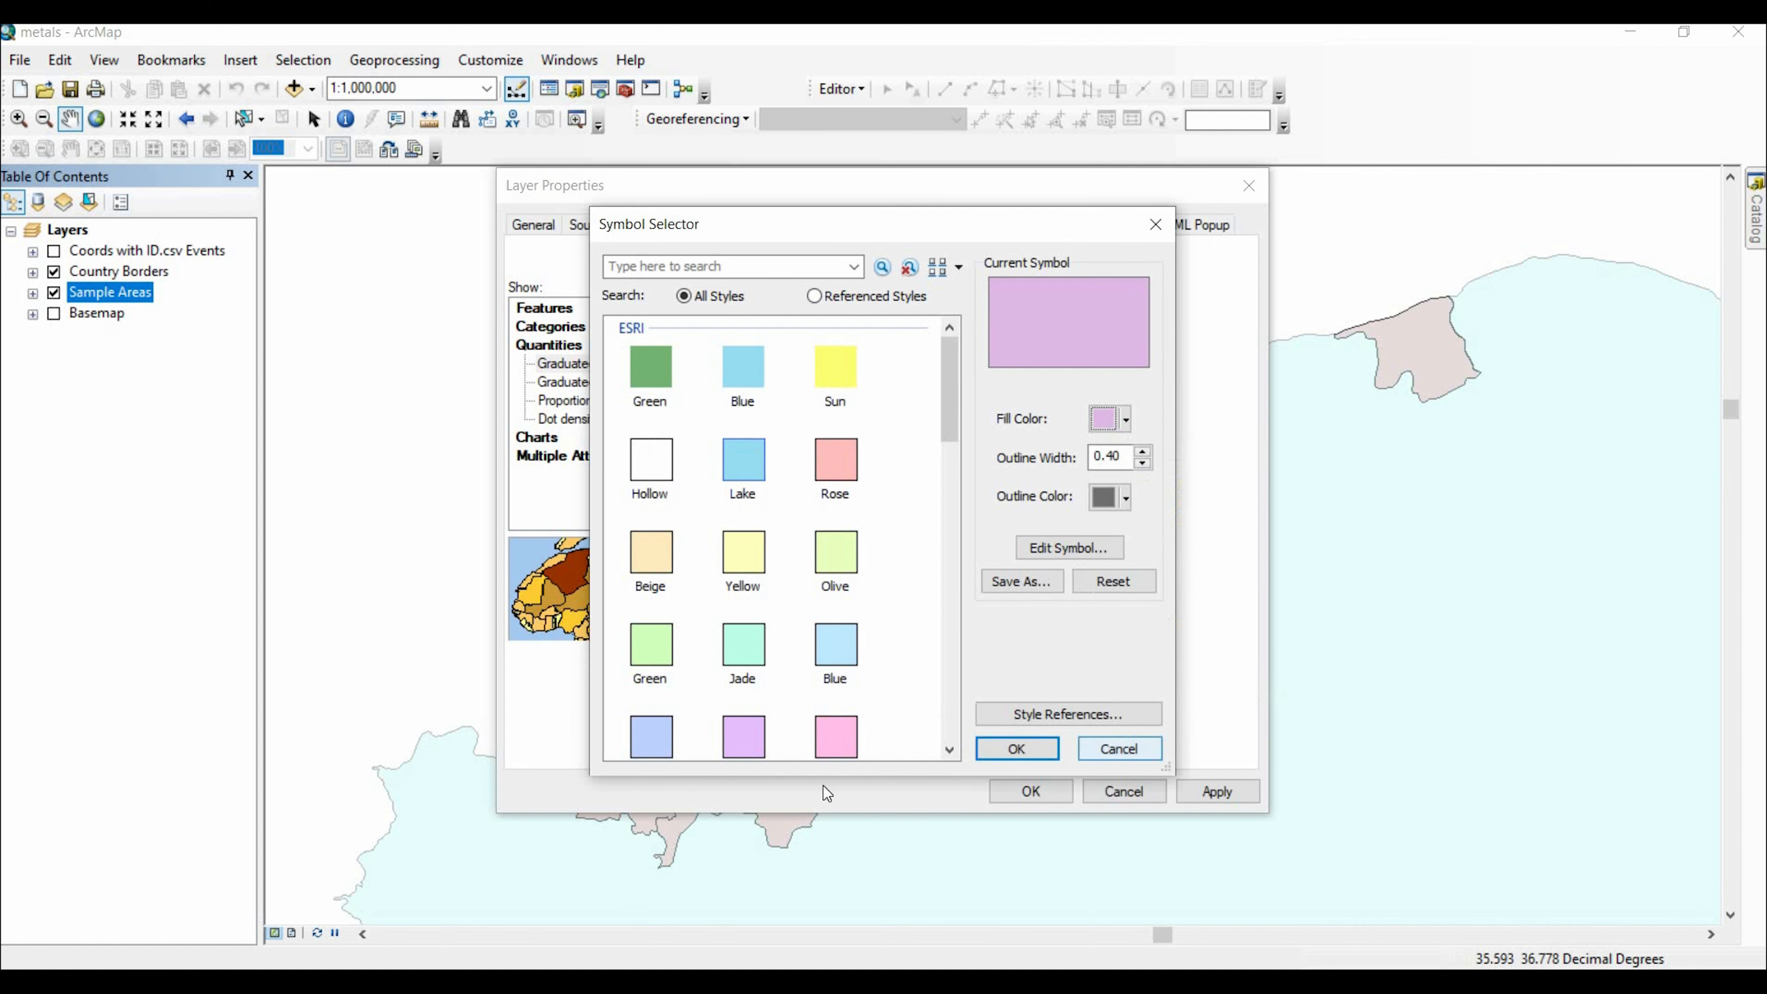
click(1017, 749)
- Apply the graduated HM symbology to Sample Areas, check the colored polygons on the map, and accept the layer properties
click(1218, 792)
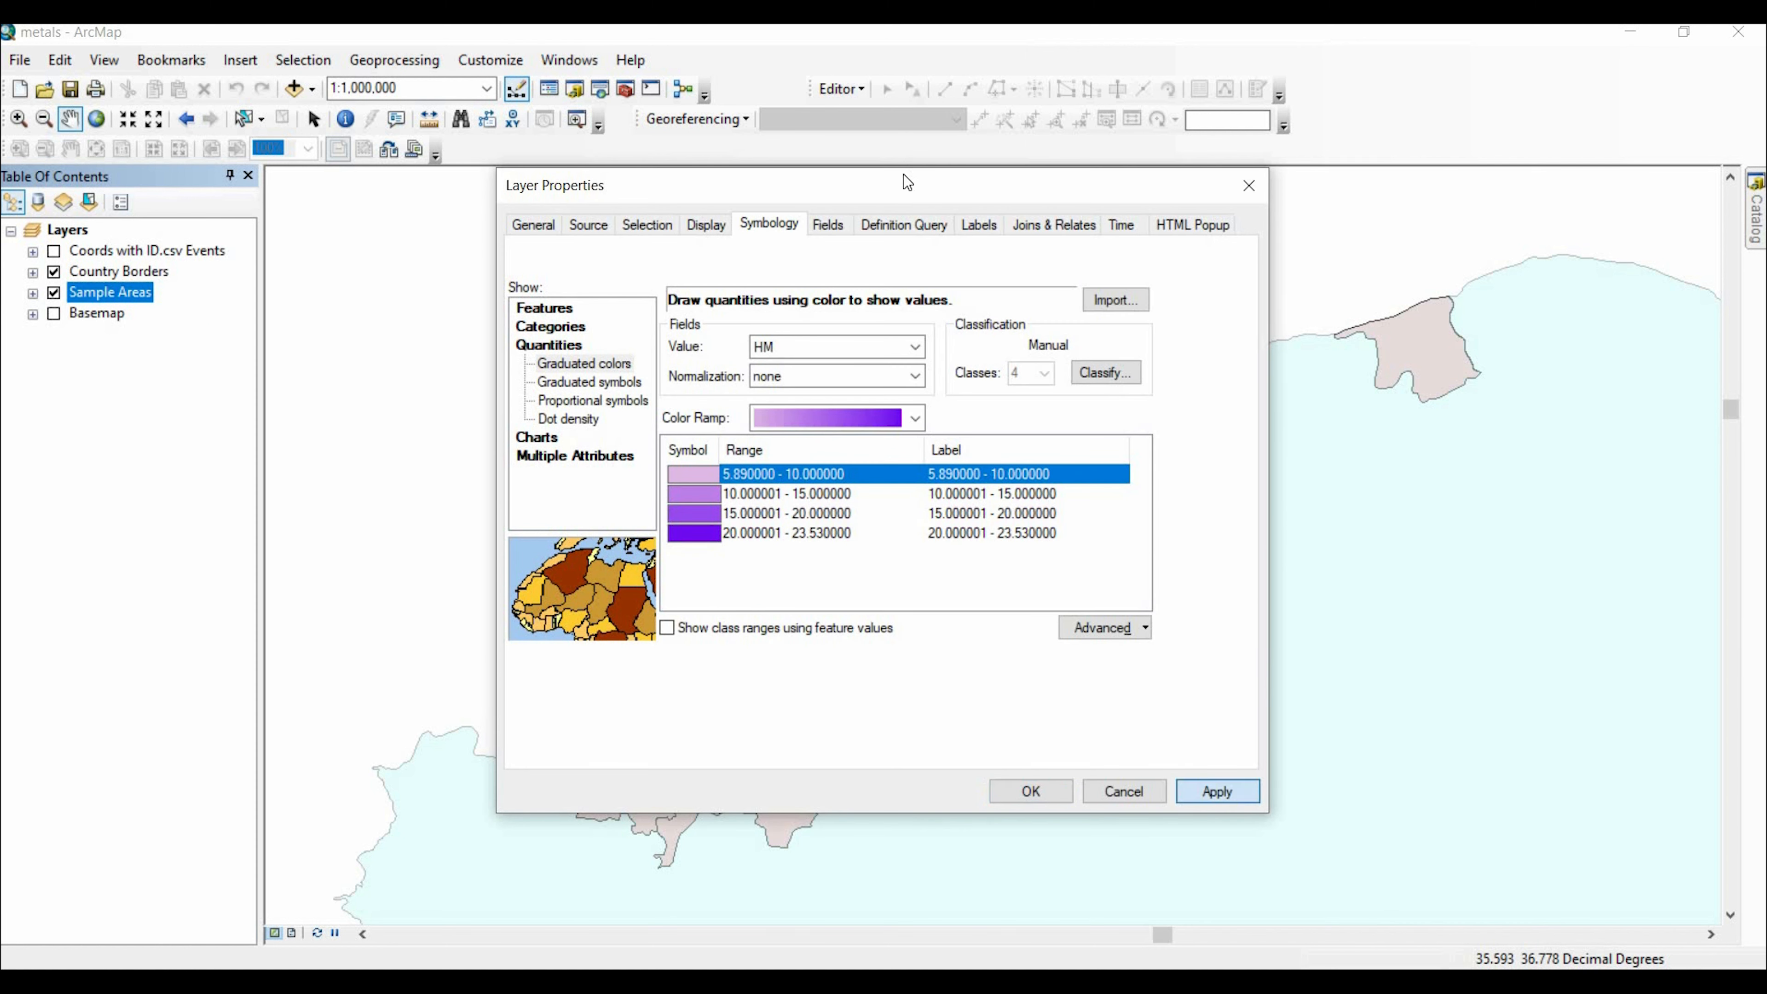
drag(907, 182, 0, 272)
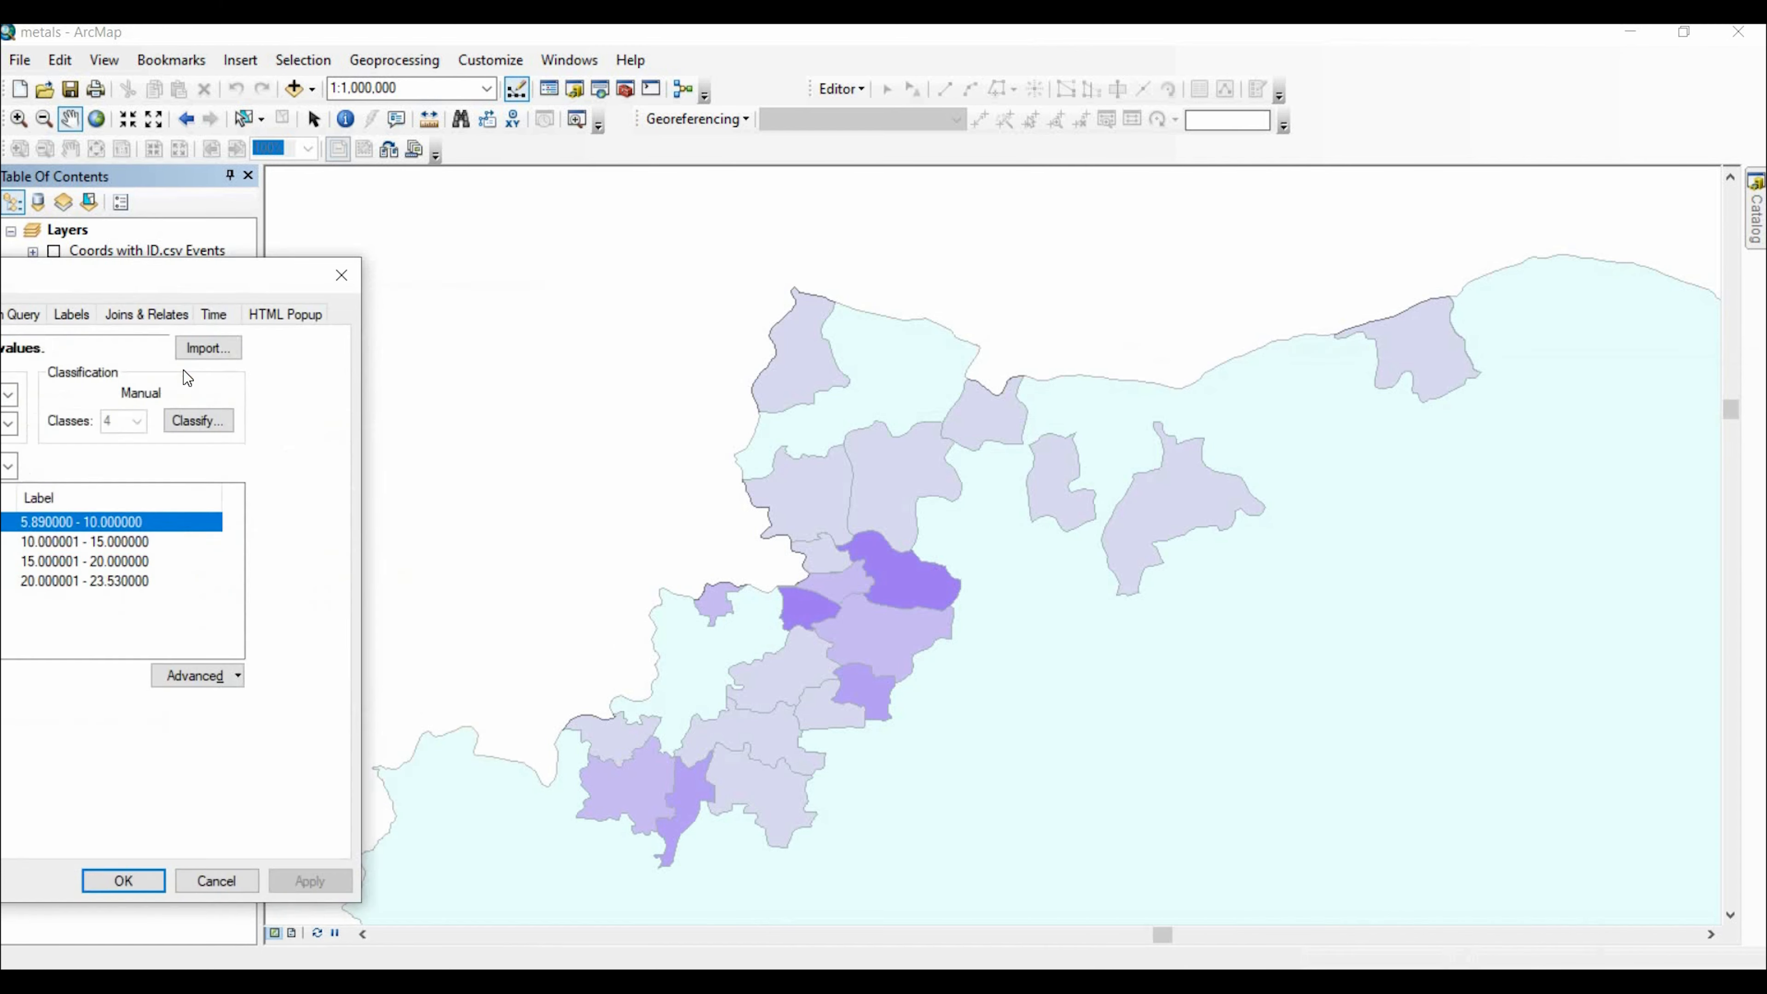
drag(183, 370, 153, 374)
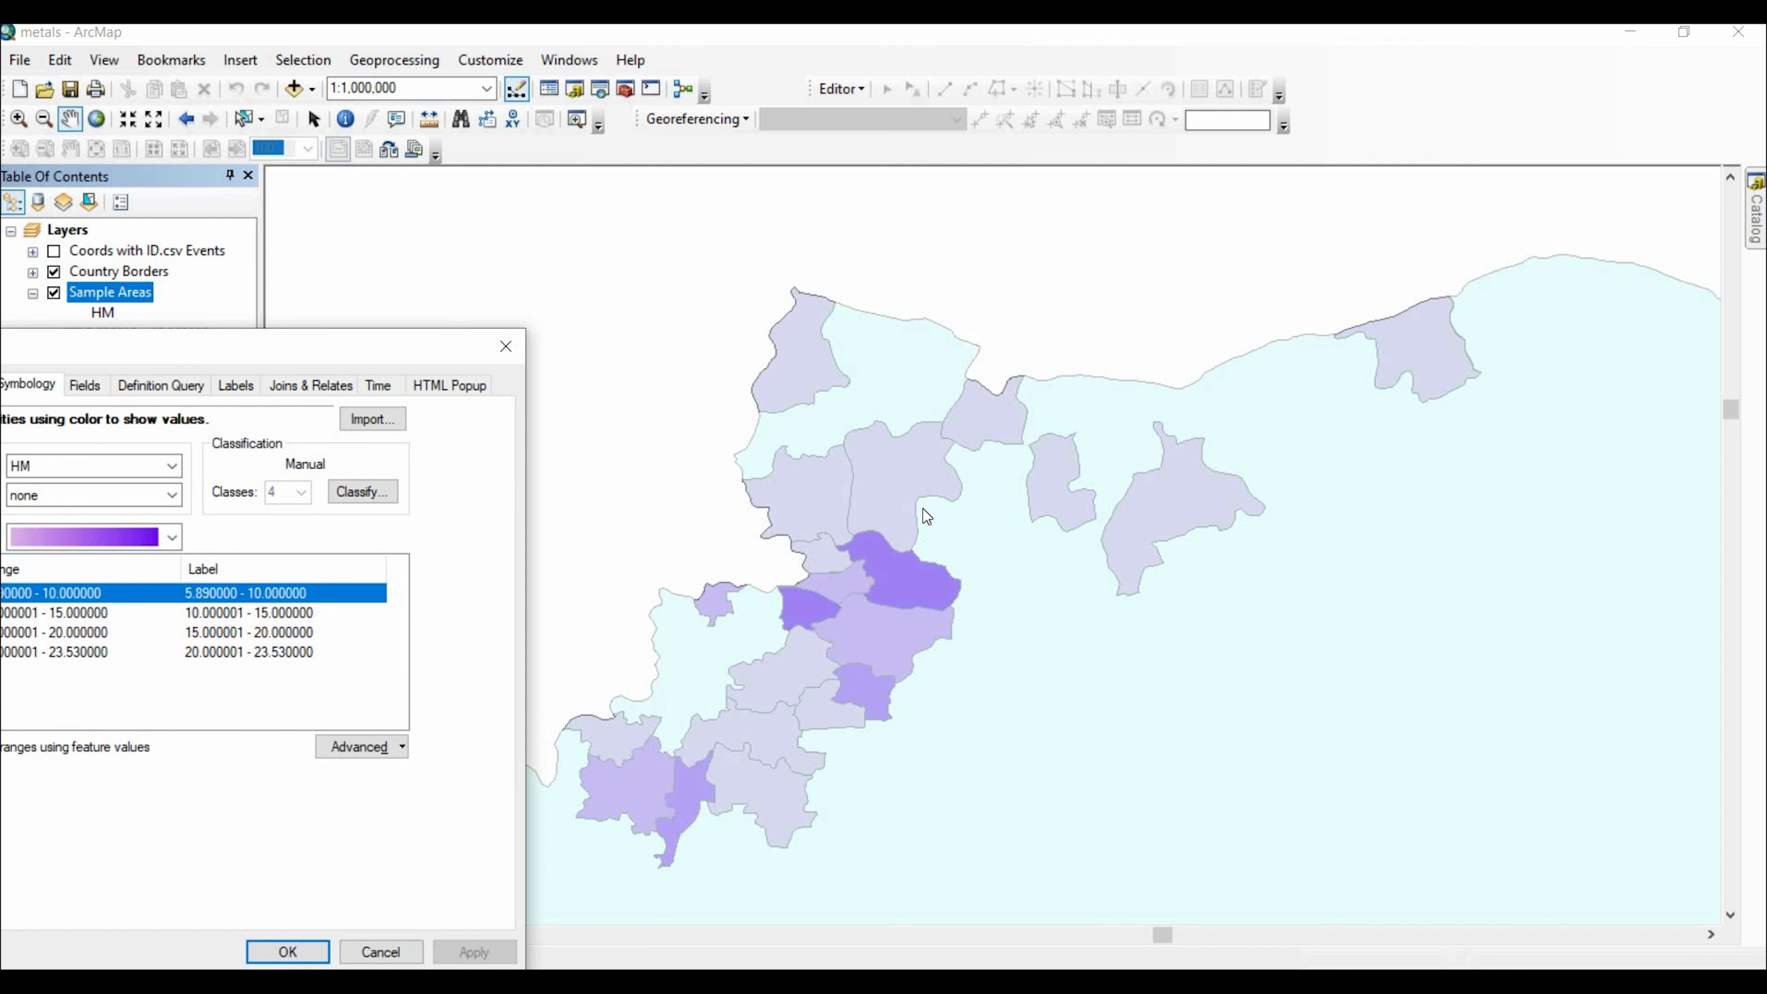
drag(316, 340, 1120, 255)
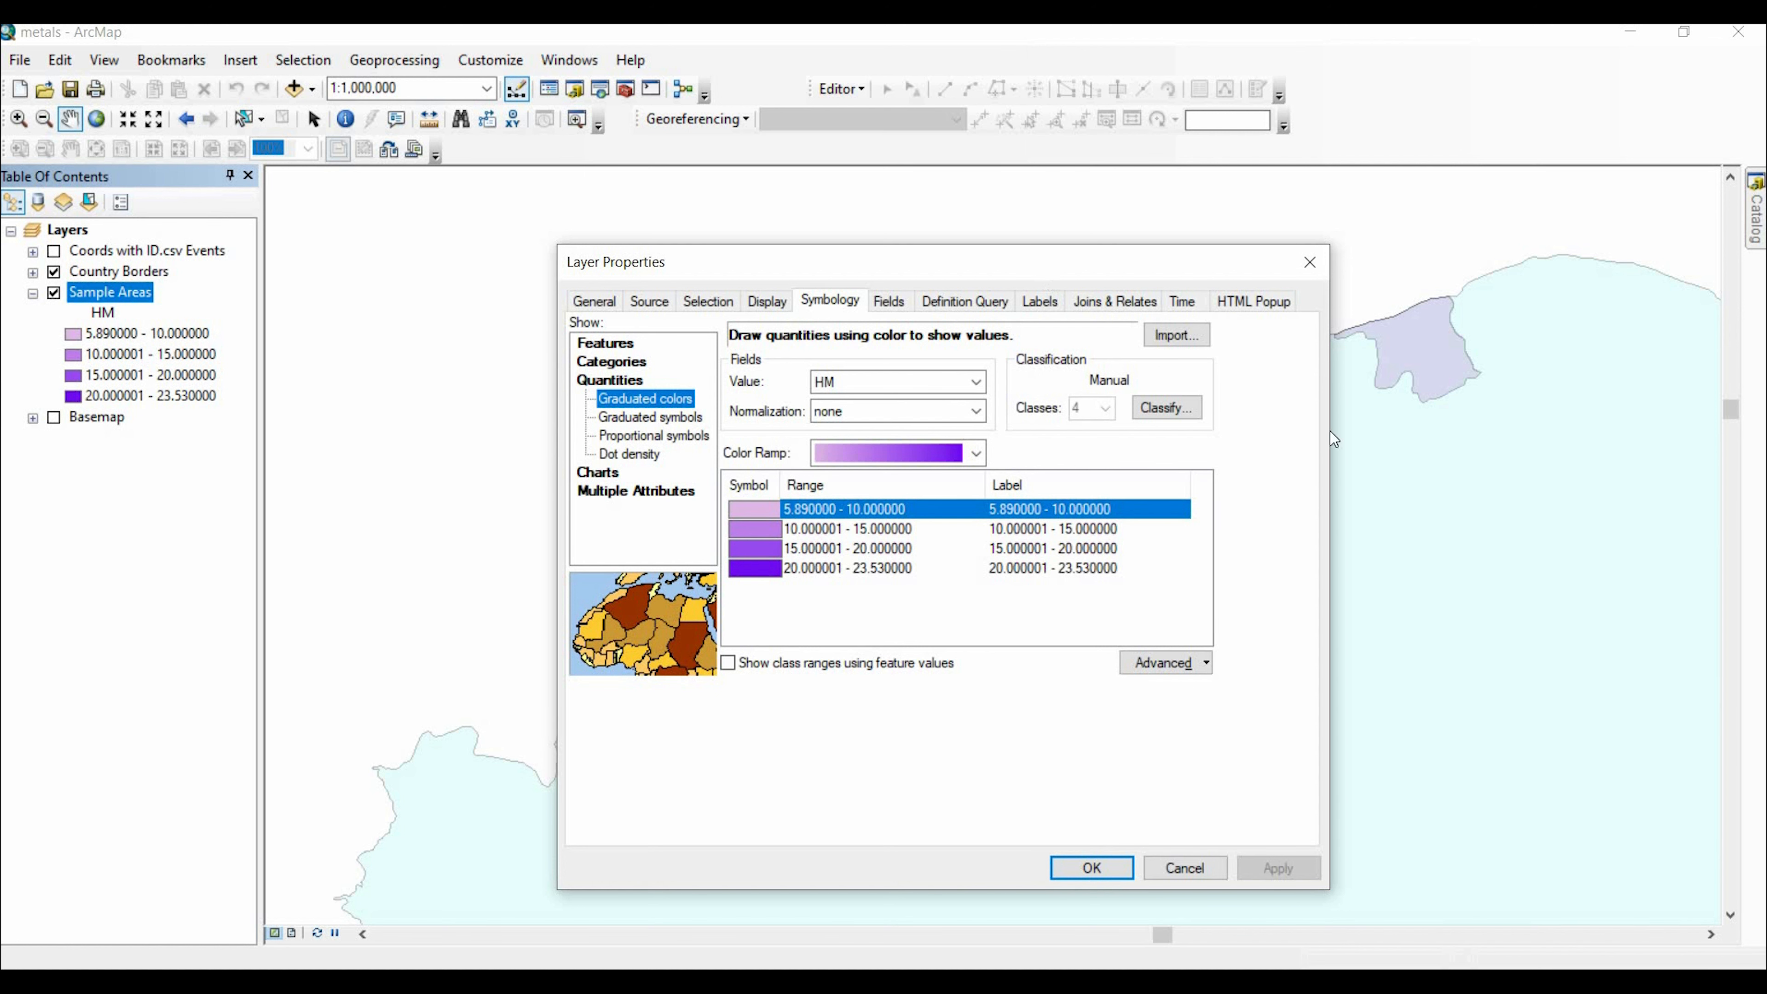
drag(1635, 460, 1649, 314)
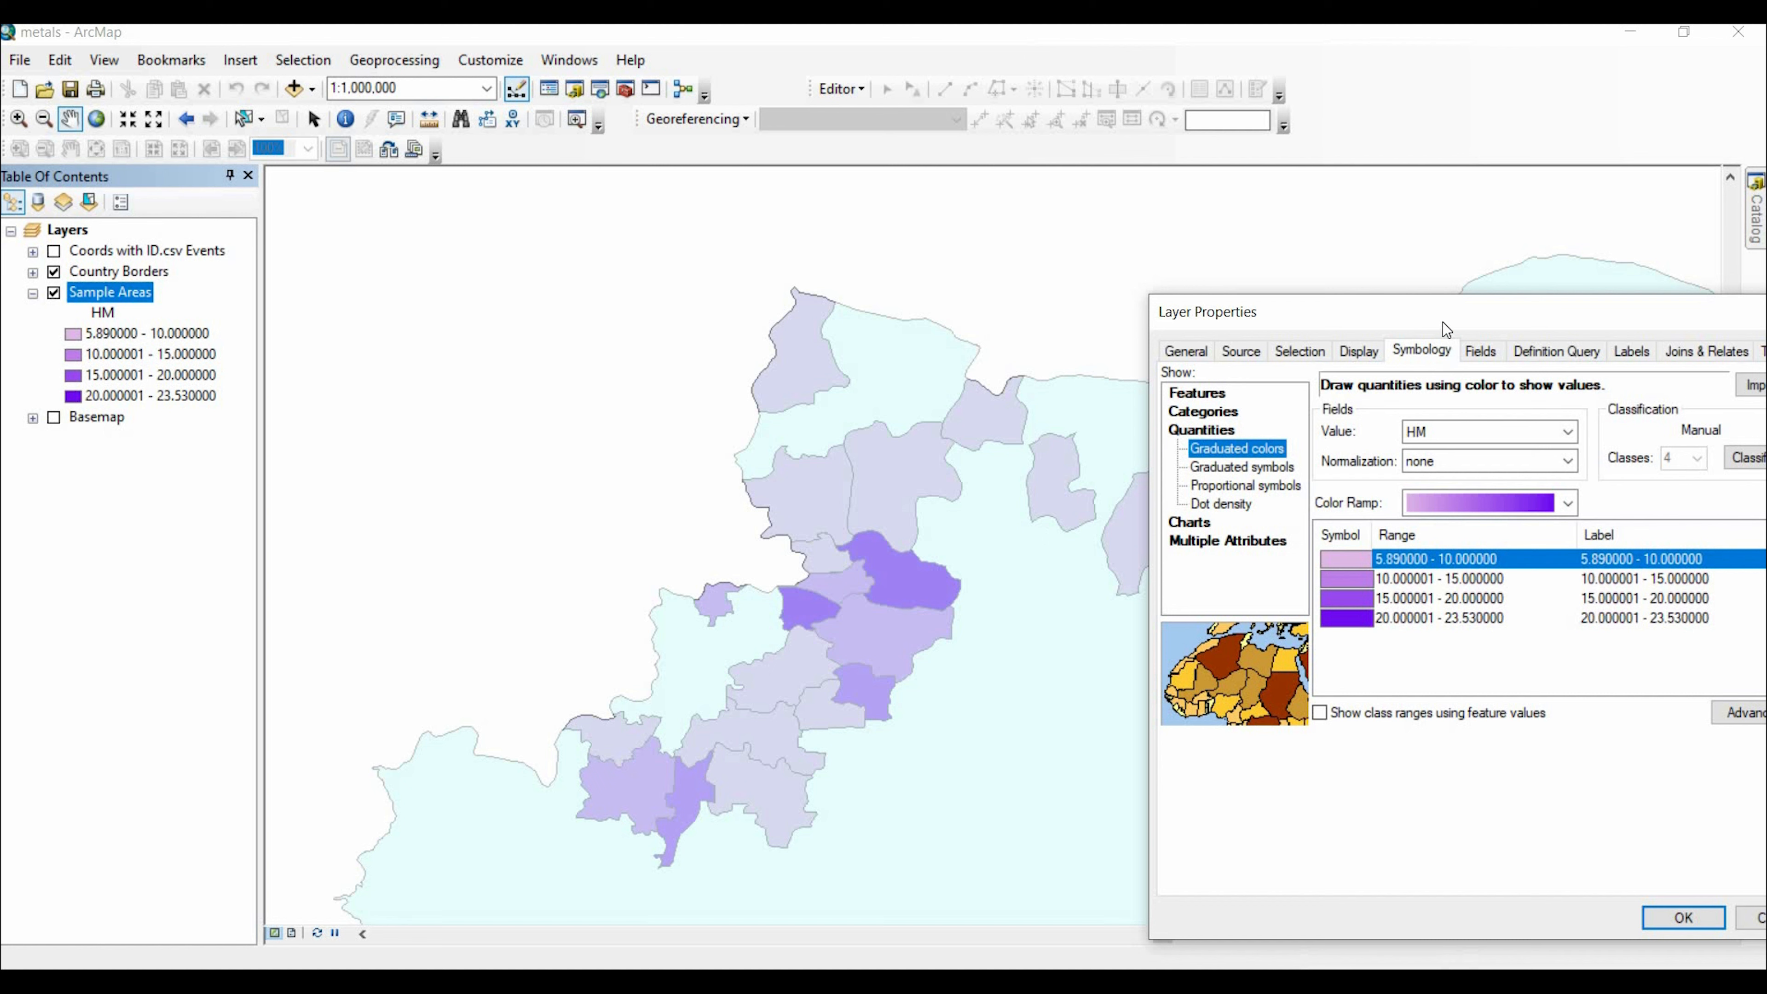
drag(1442, 317, 805, 242)
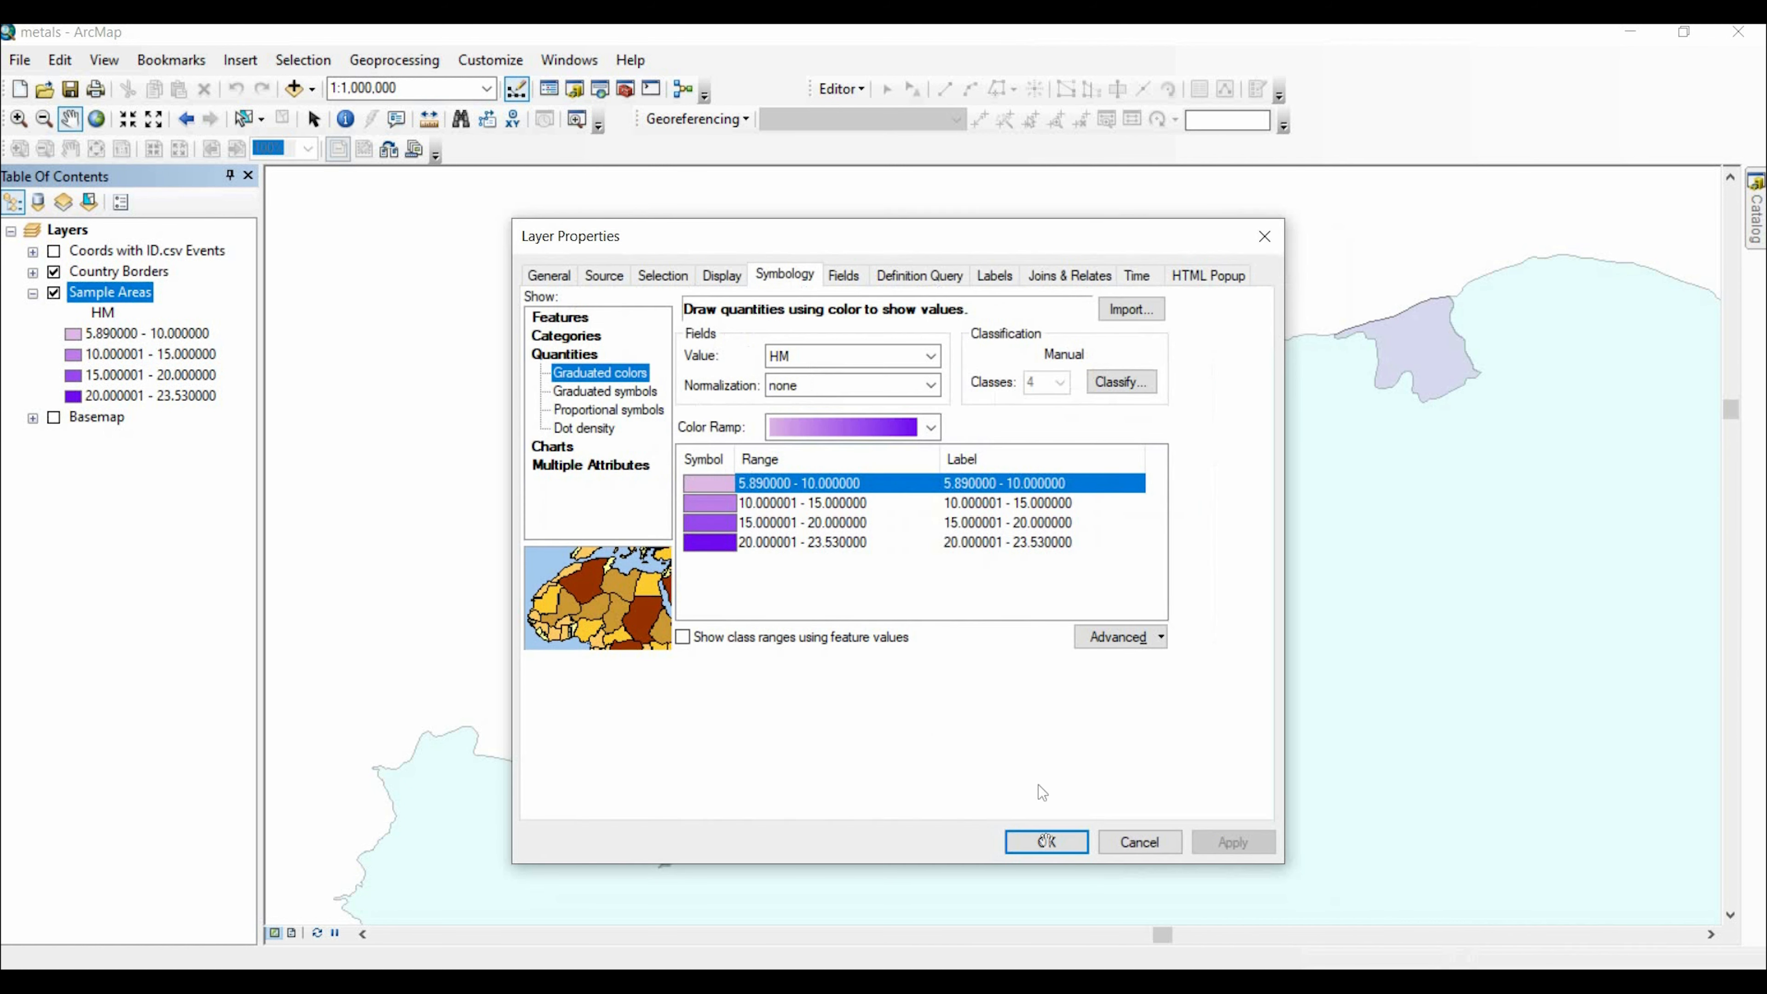
key(Return)
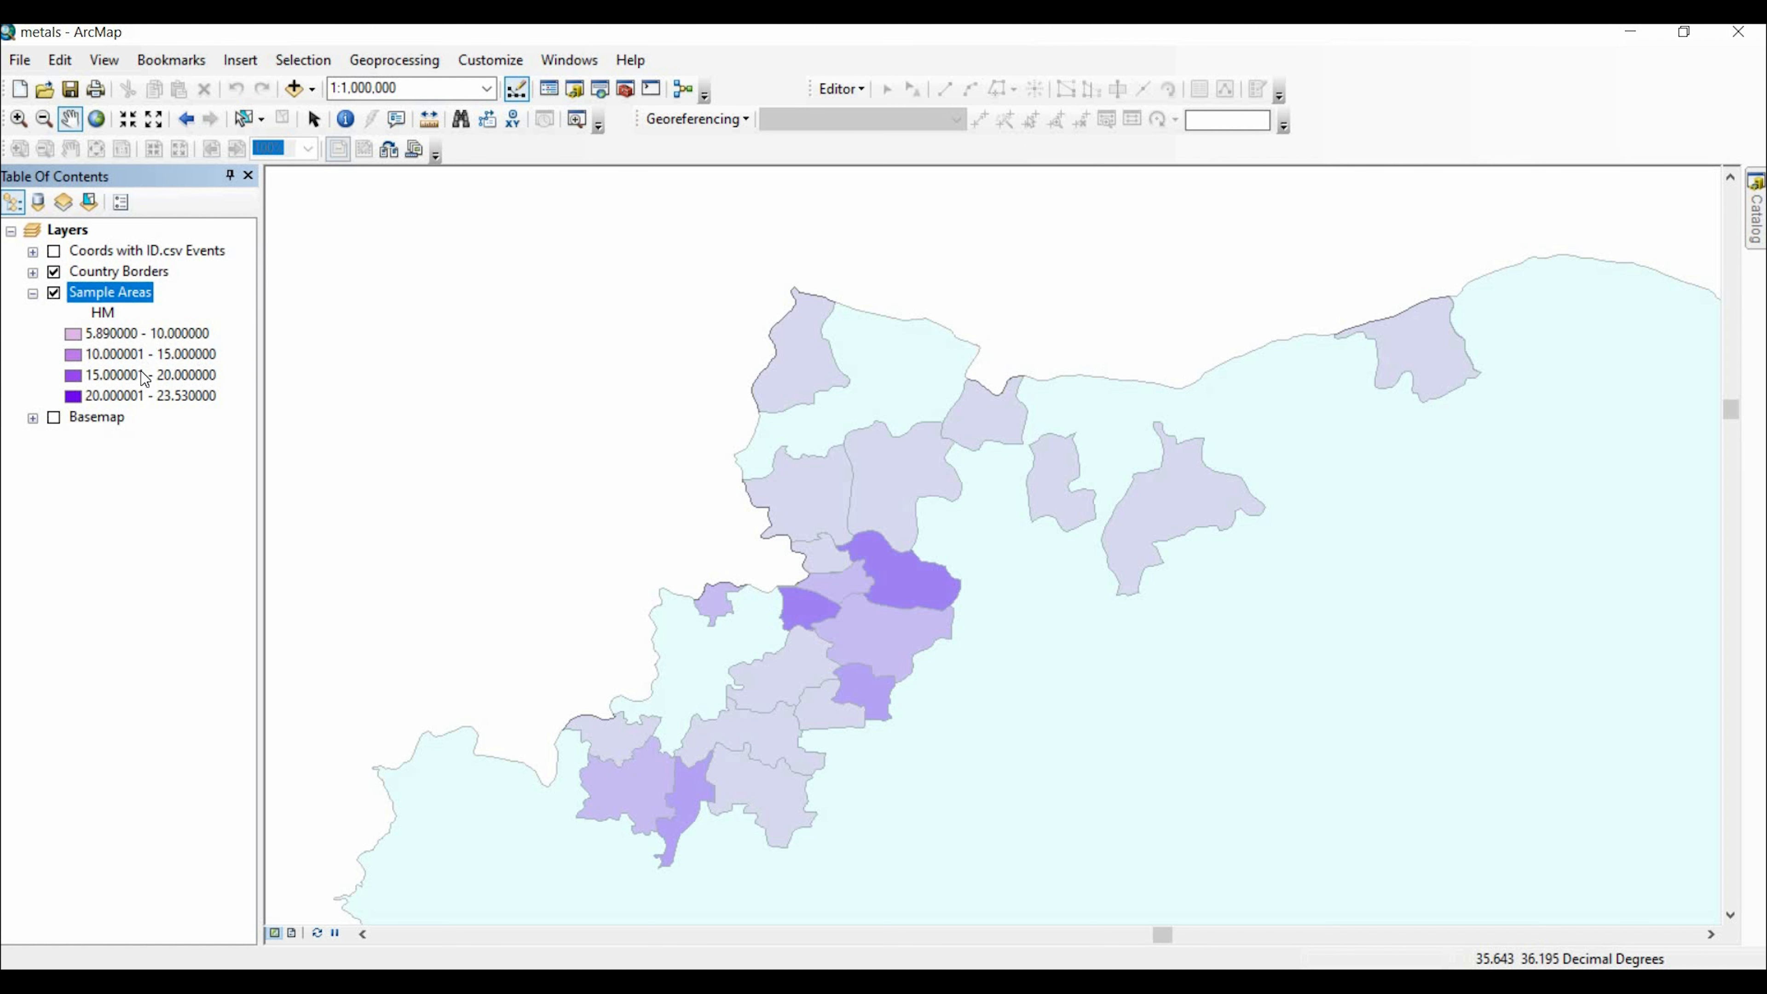
- Relabel the Sample Areas HM classes as 5.89 - 10.00, 10.01 - 15.00, 15.01 - 20.00 and 20.01 - 23.53, and accept the layer properties
double_click(125, 289)
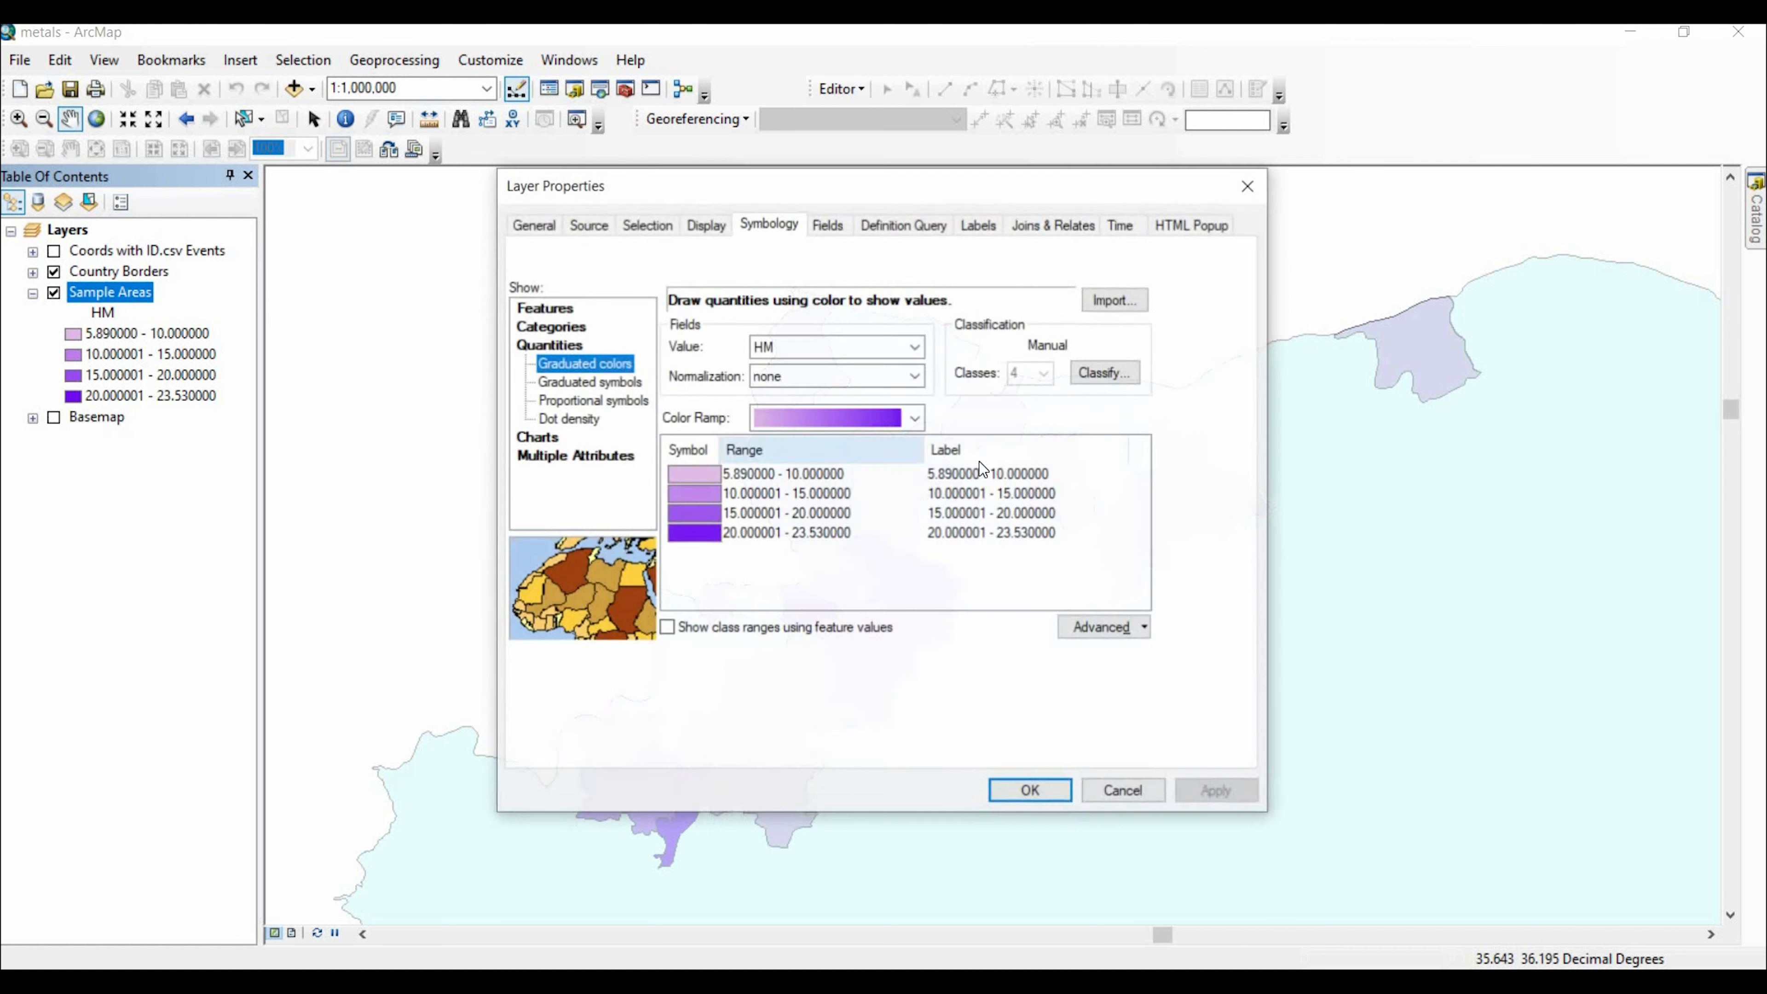
click(974, 477)
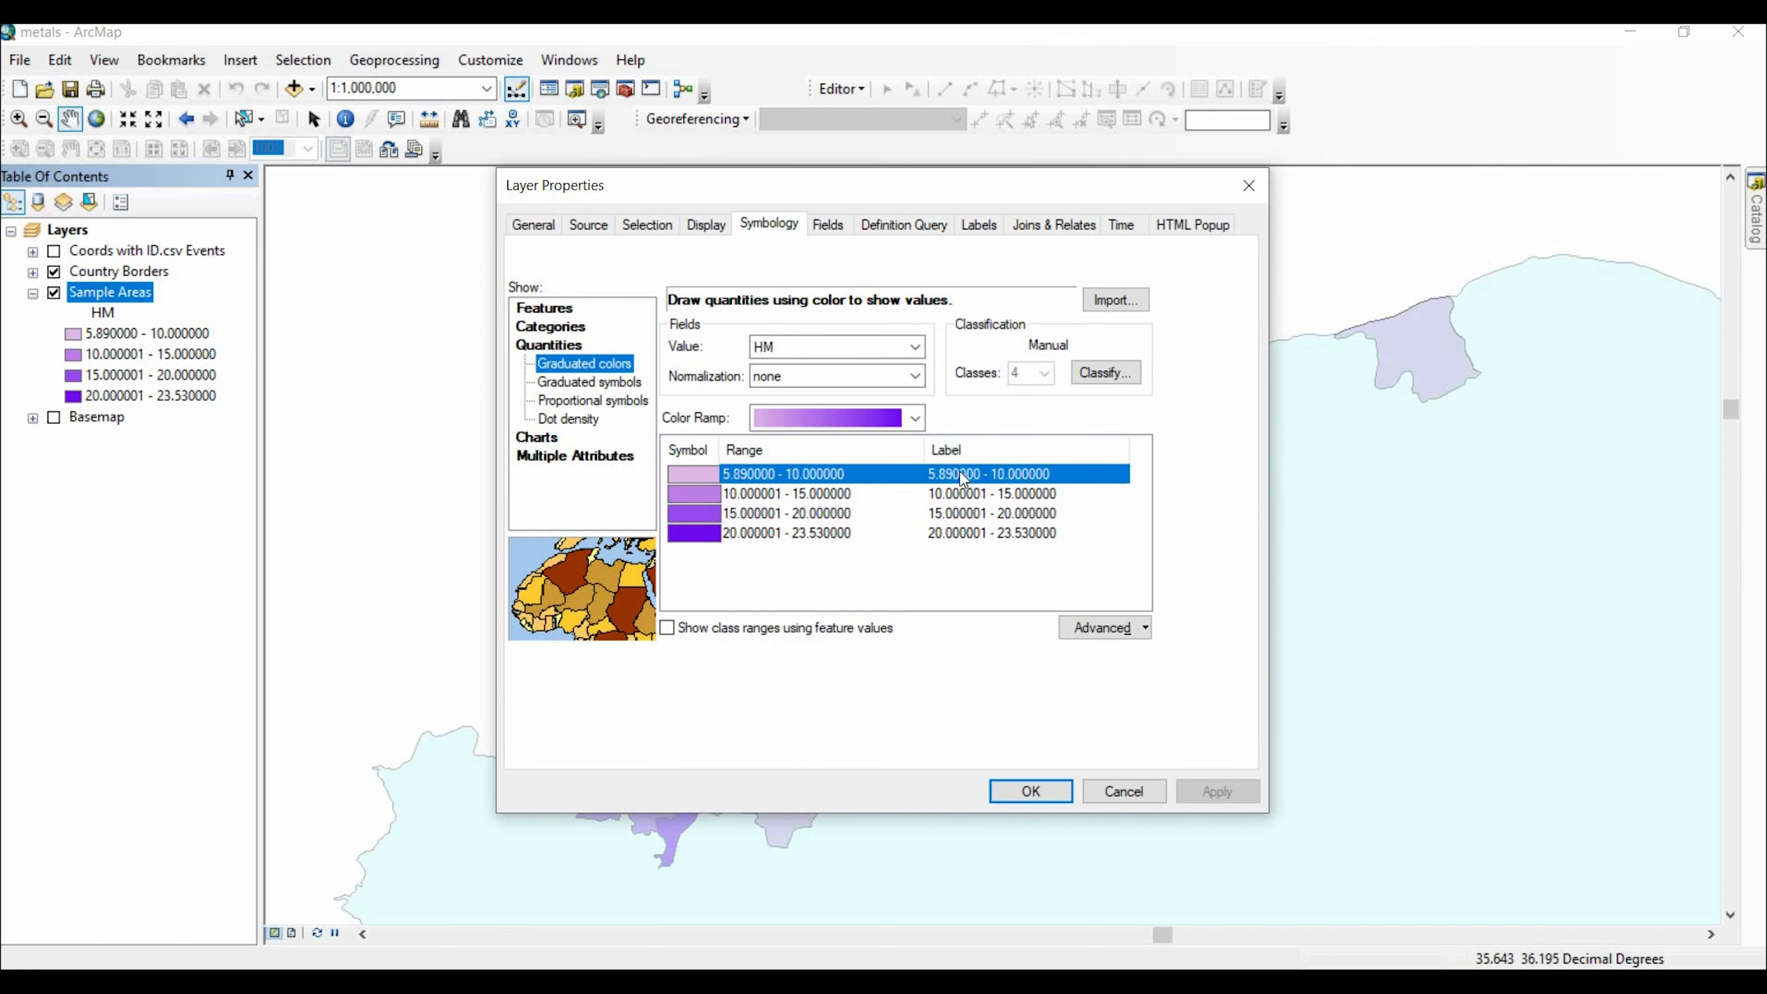
click(967, 474)
click(984, 475)
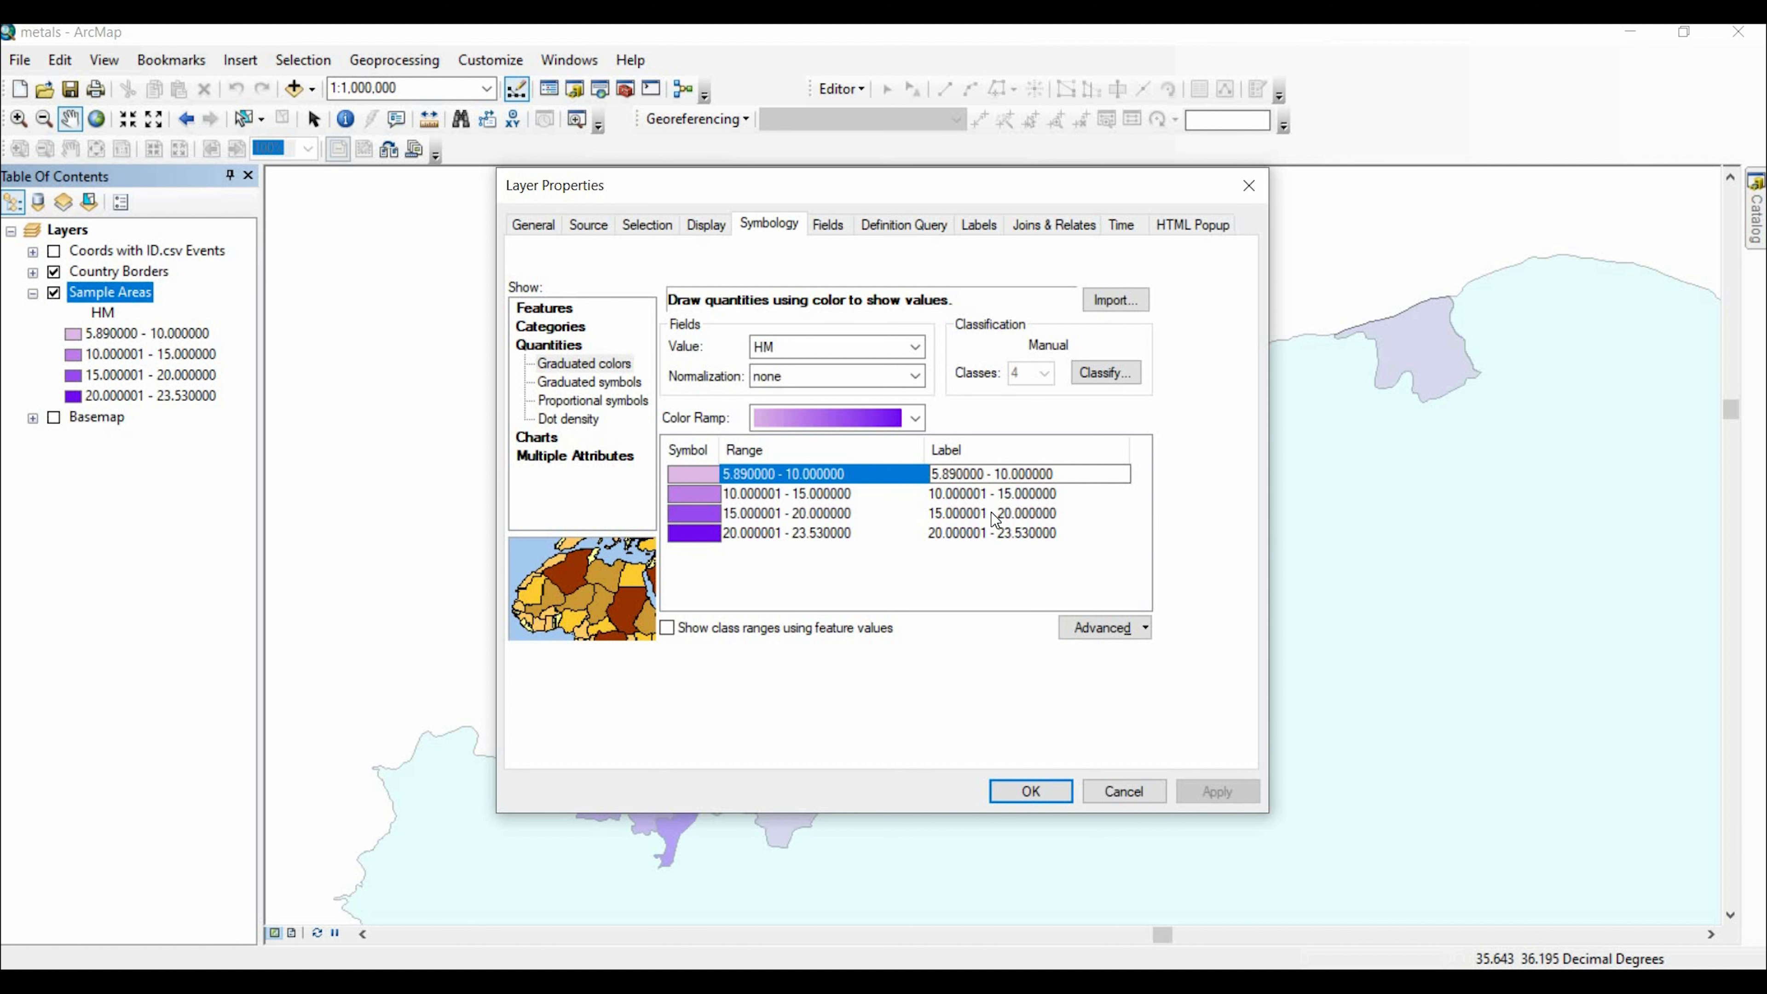
key(BackSpace)
key(BackSpace)
key(BackSpace)
key(BackSpace)
key(BackSpace)
key(BackSpace)
key(BackSpace)
text(0)
click(1016, 532)
click(960, 493)
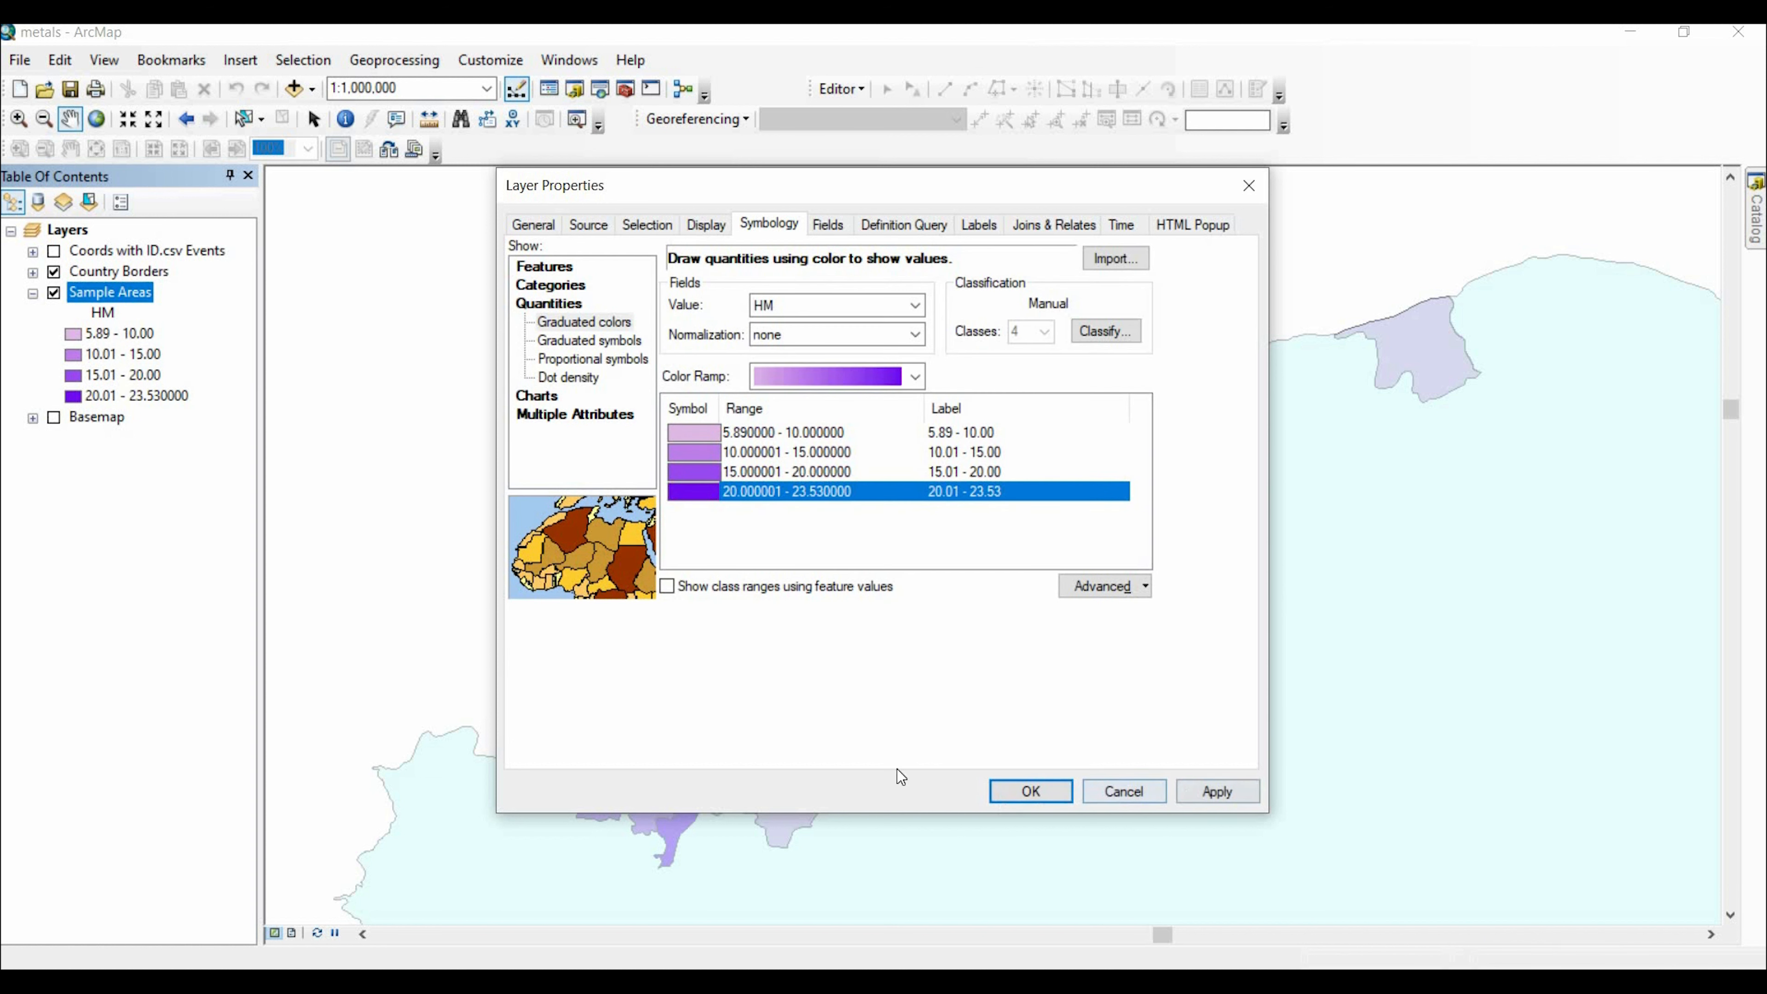
click(1218, 792)
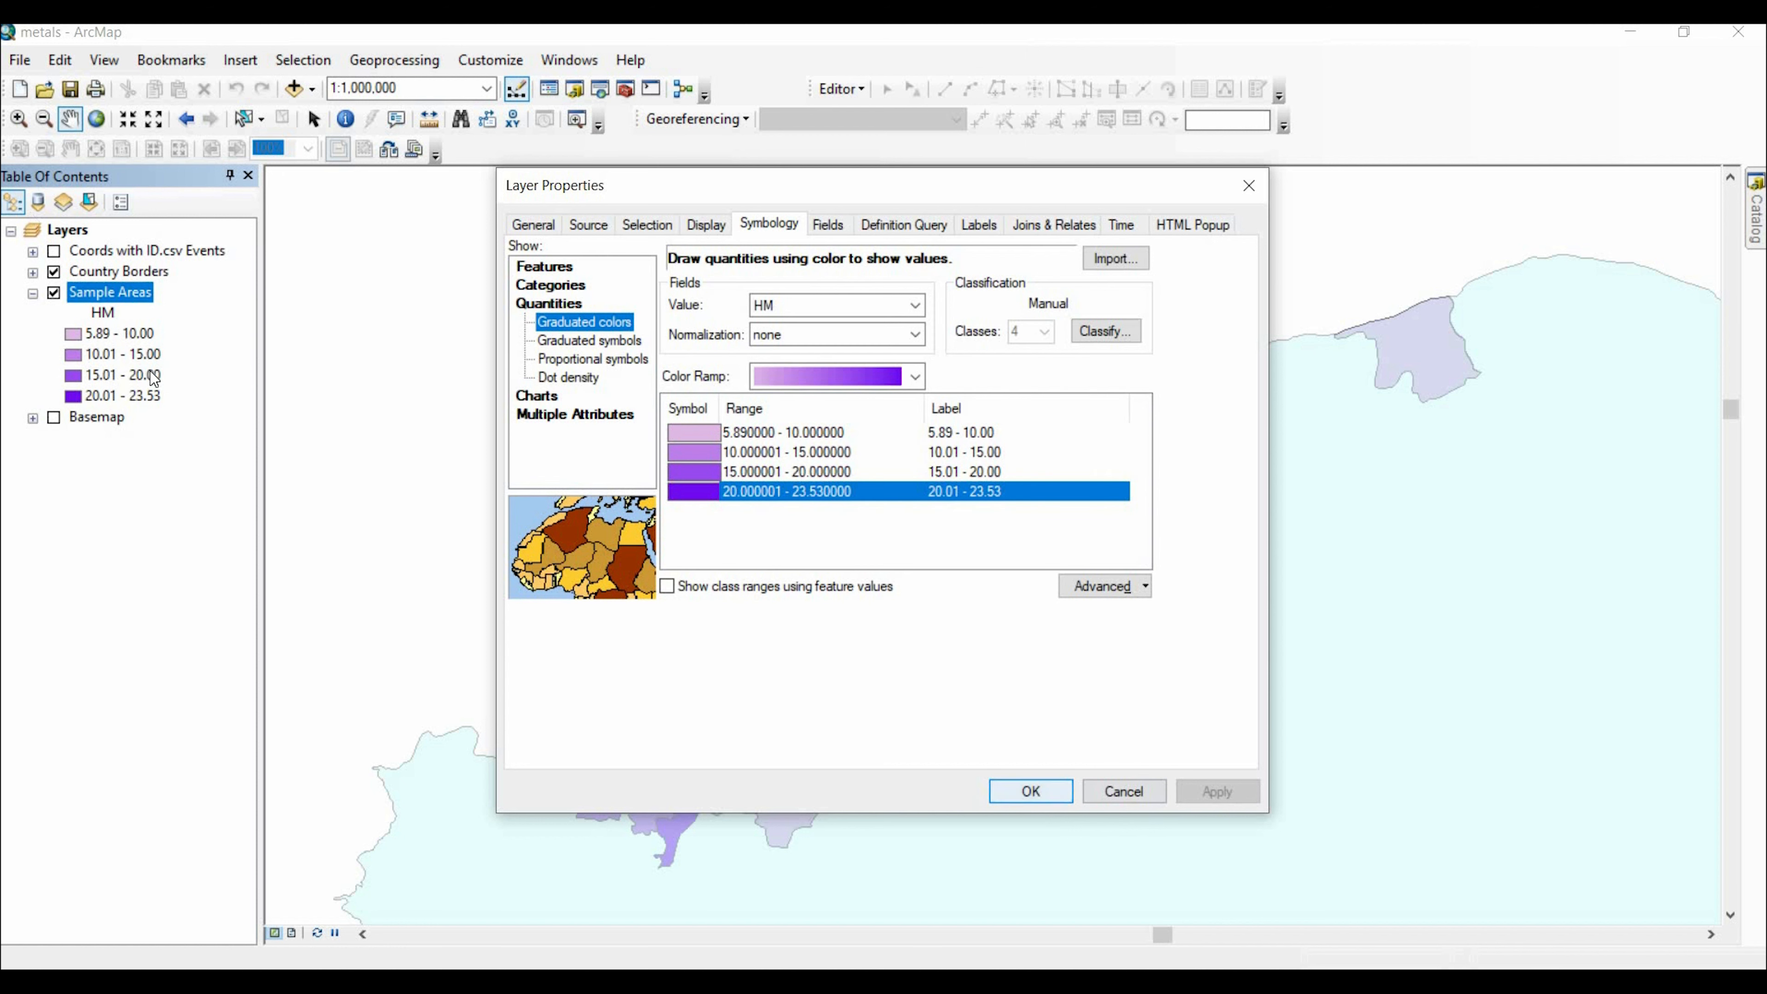
click(1030, 791)
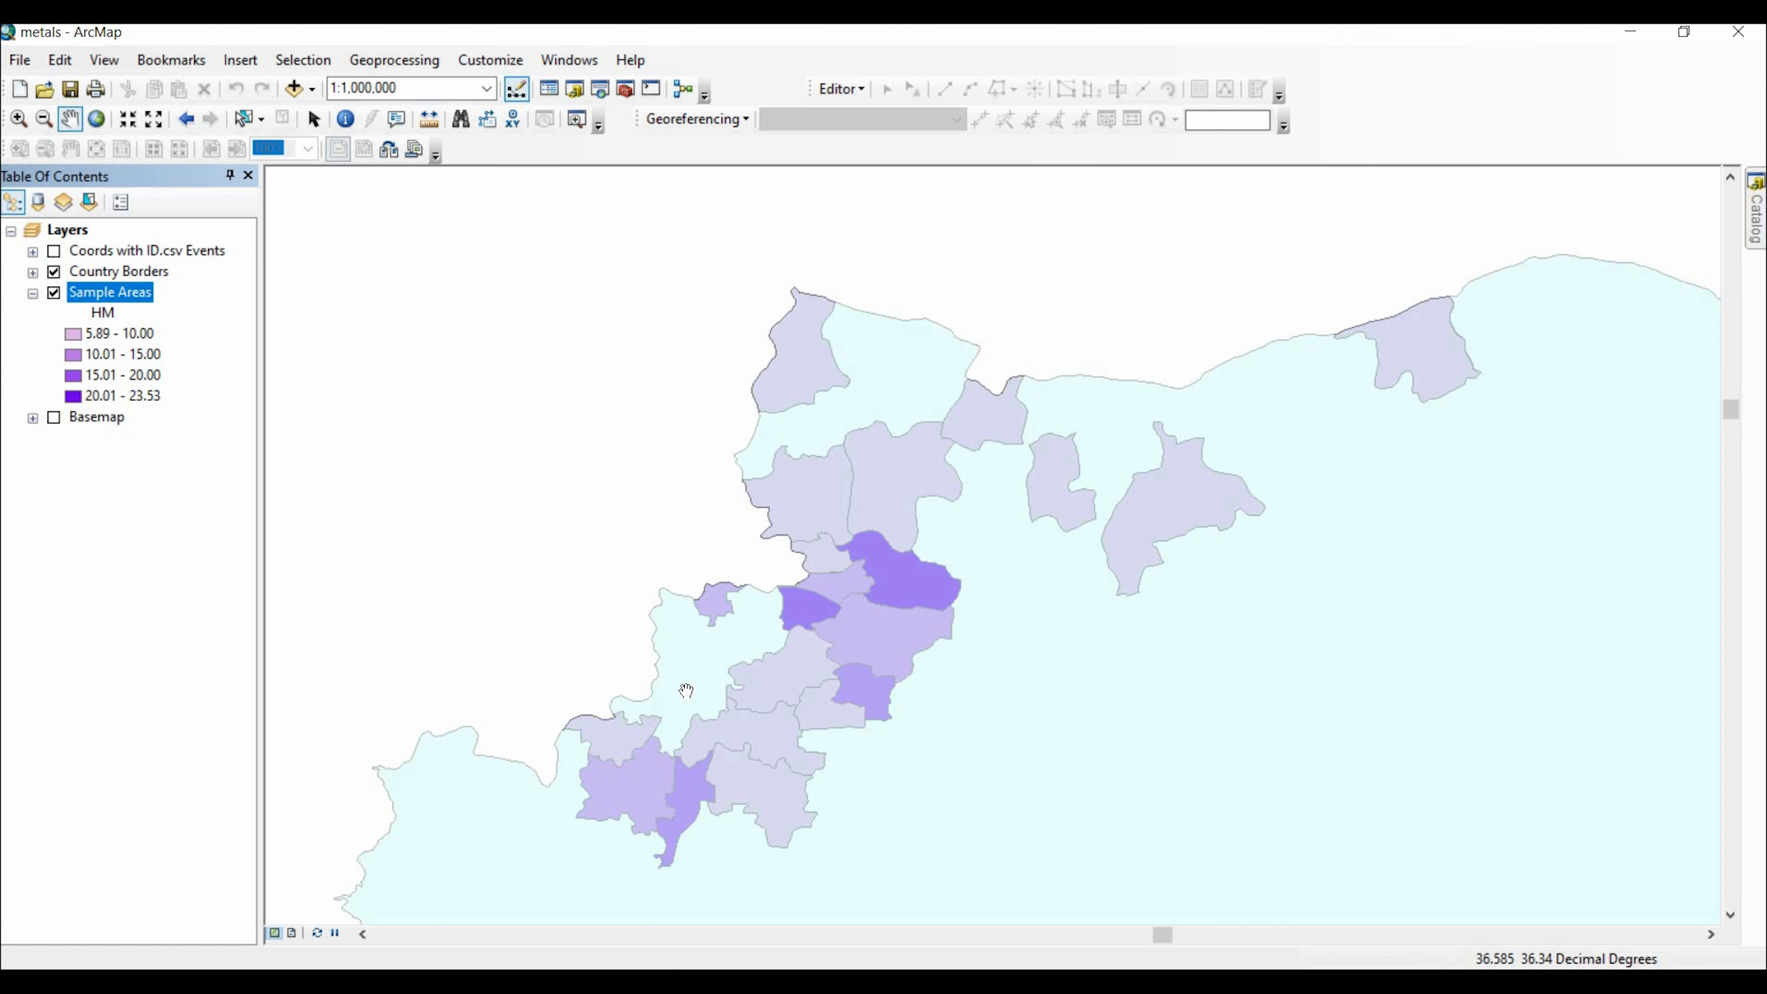
- Turn on the Coords with ID.csv Events layer so its sample points draw over the polygons
scroll(686, 691, down, 1)
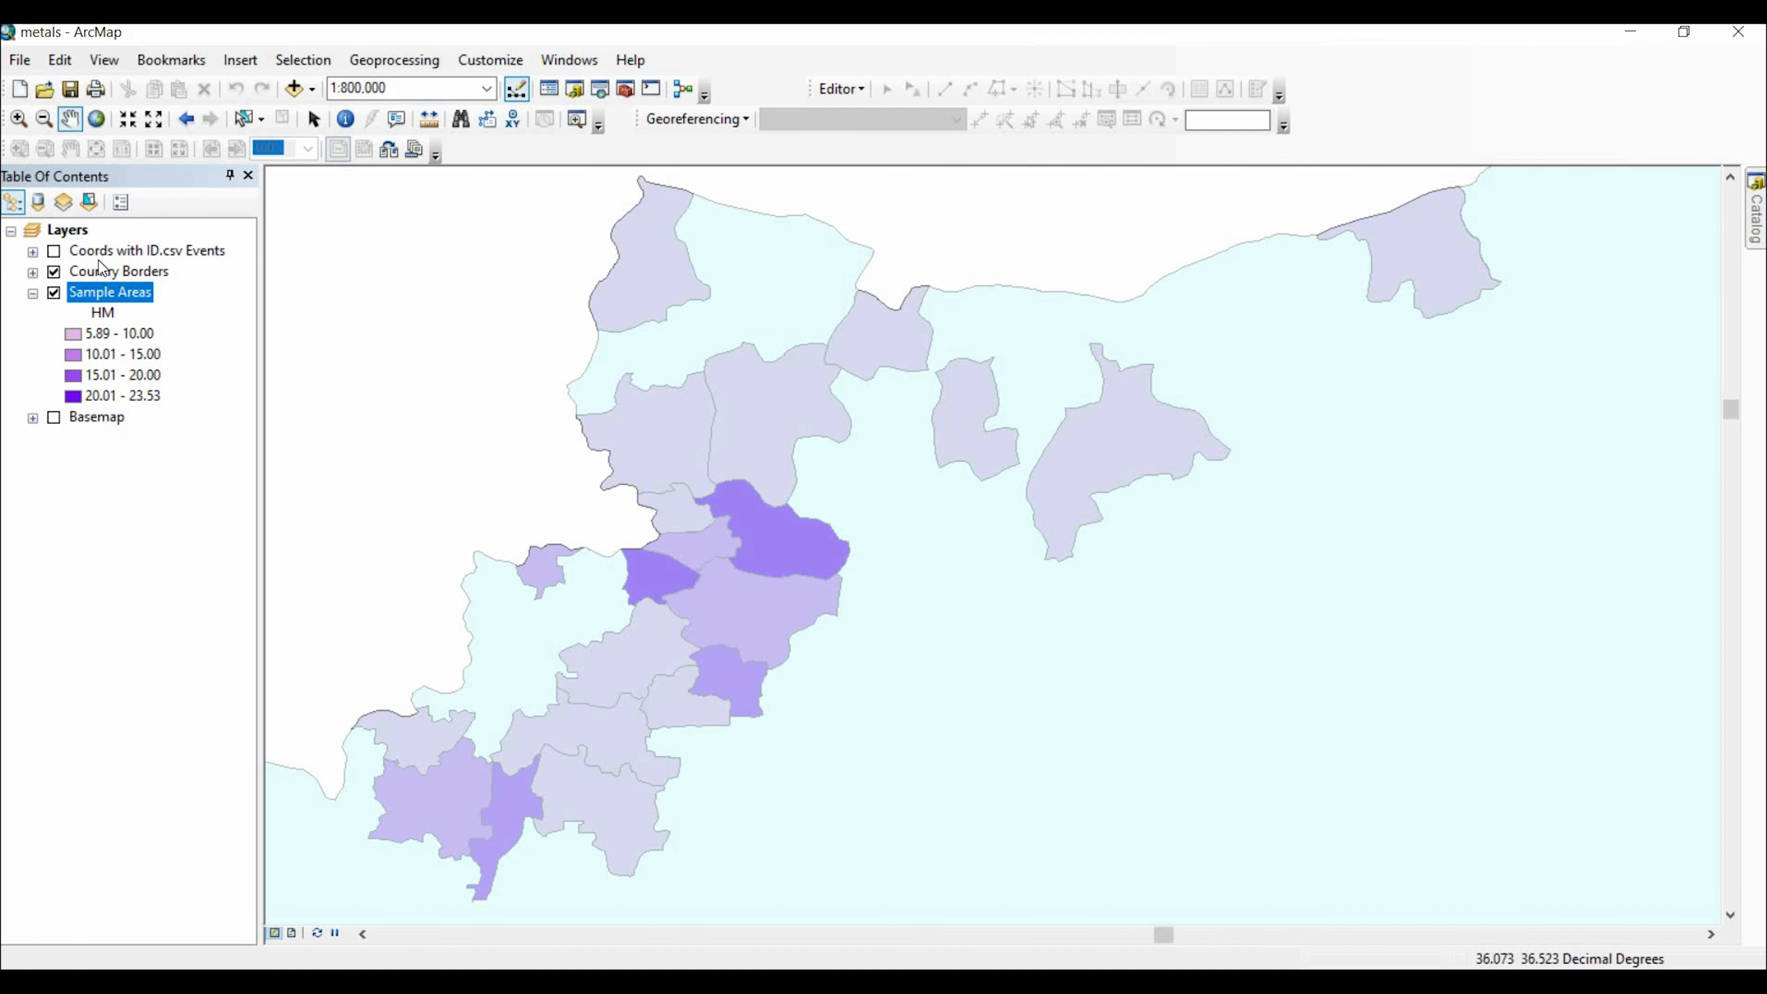
right_click(55, 253)
key(space)
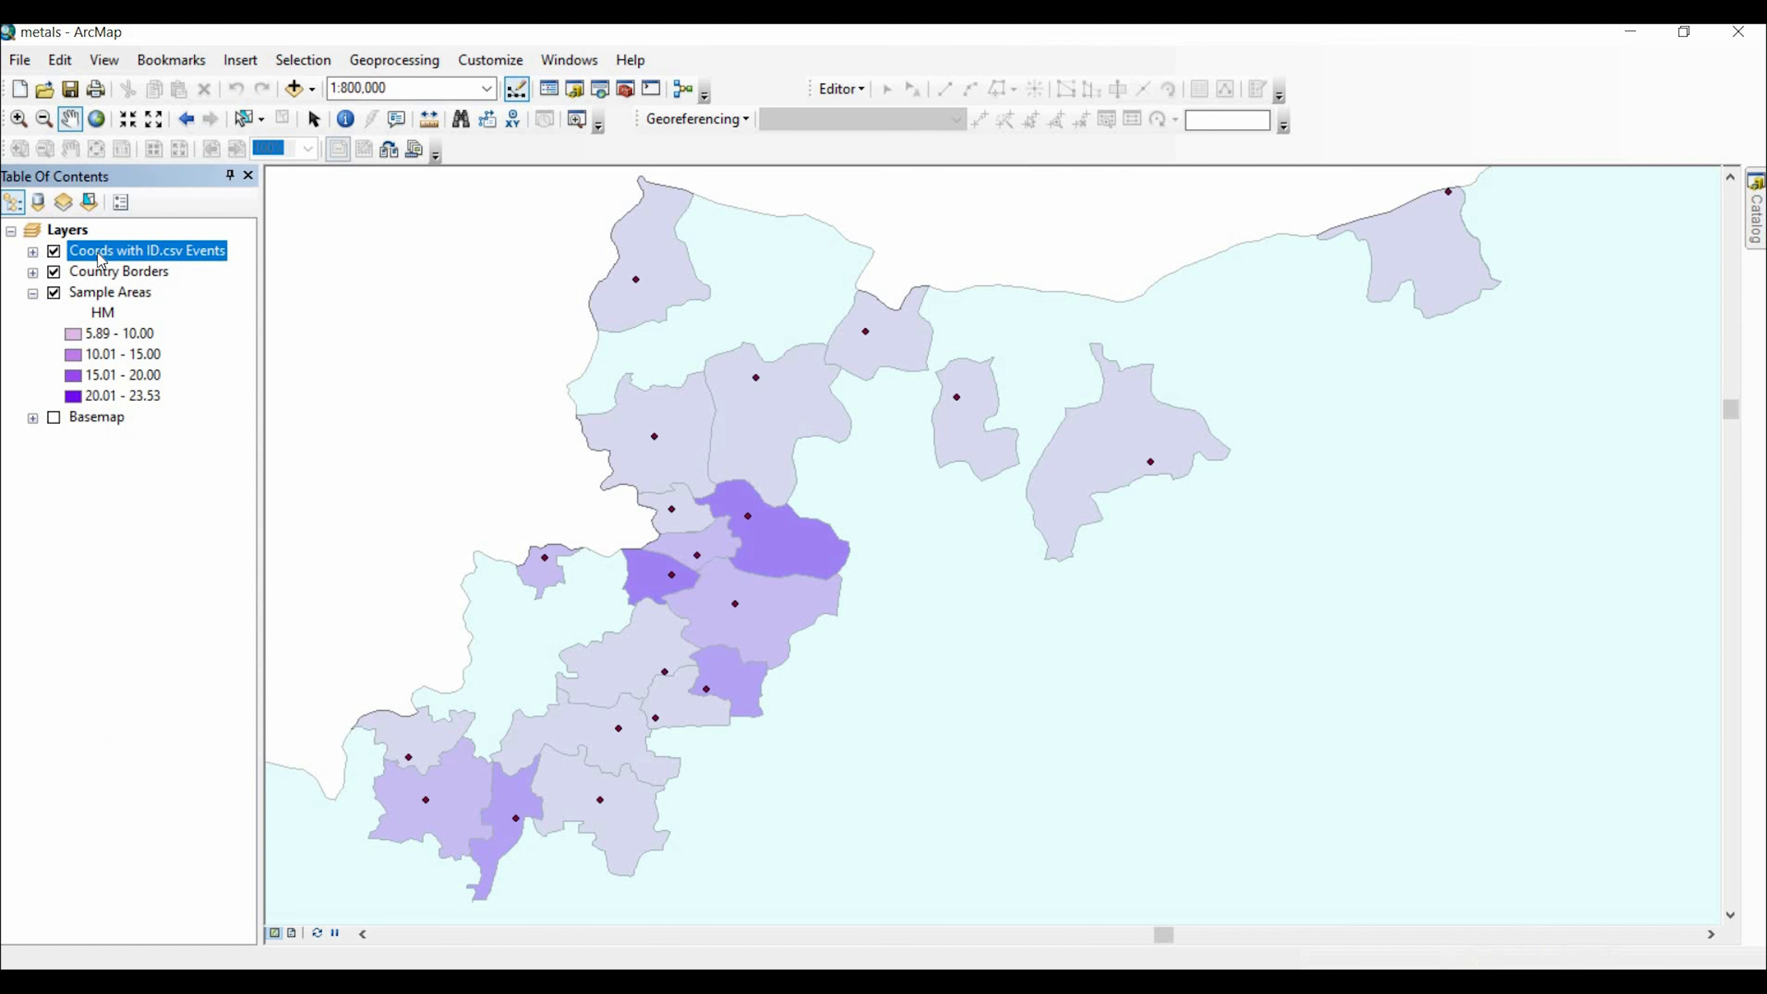
- Label the Coords with ID.csv Events points using the Area field and accept the layer properties after checking the labels
key(shift+F10)
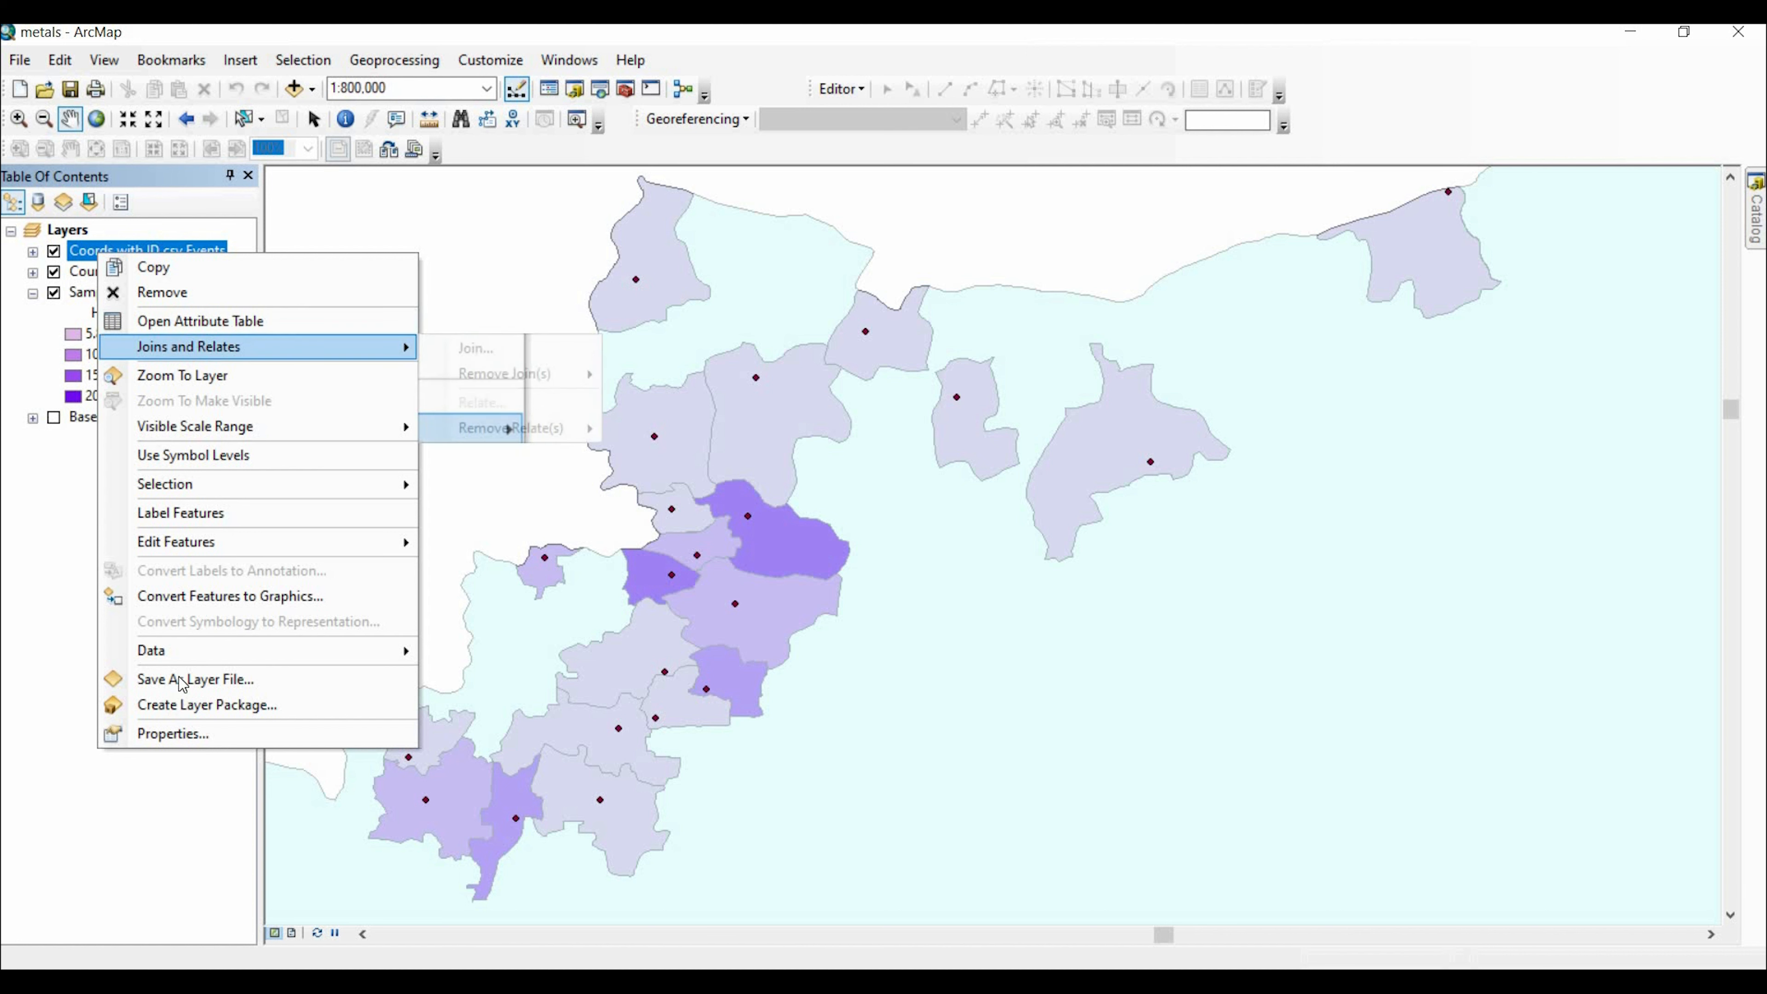
key(Down)
key(Down)
key(Return)
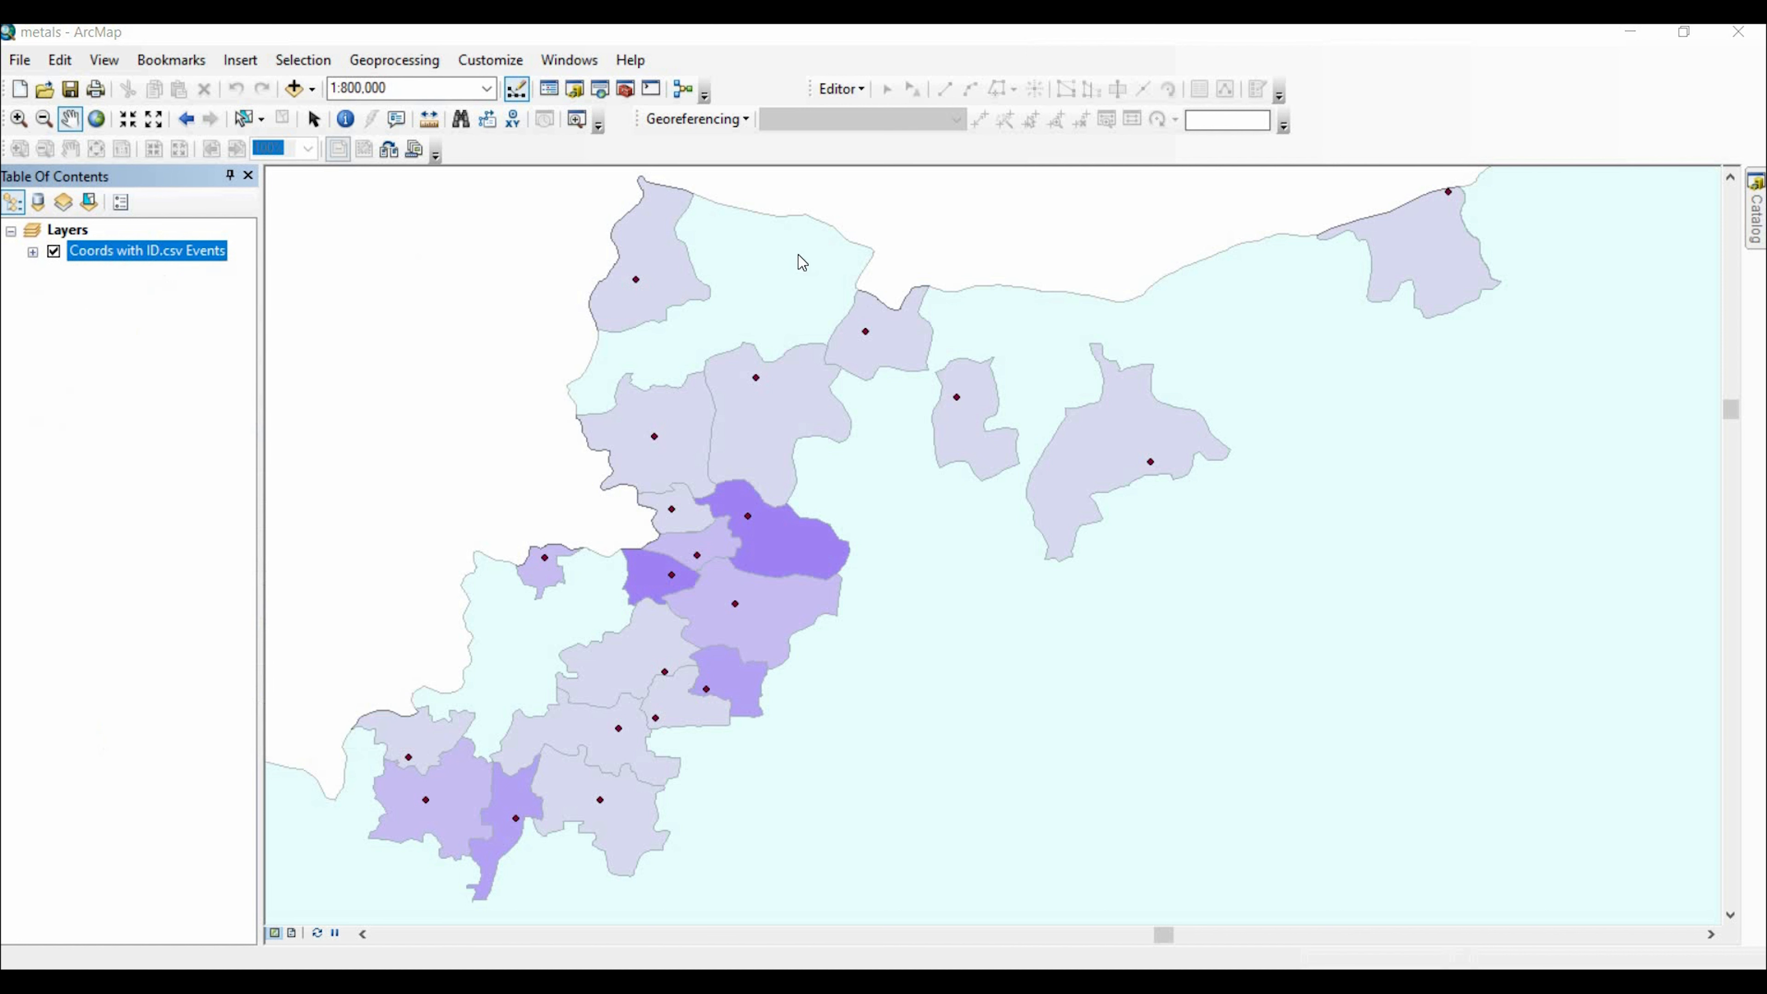
click(979, 224)
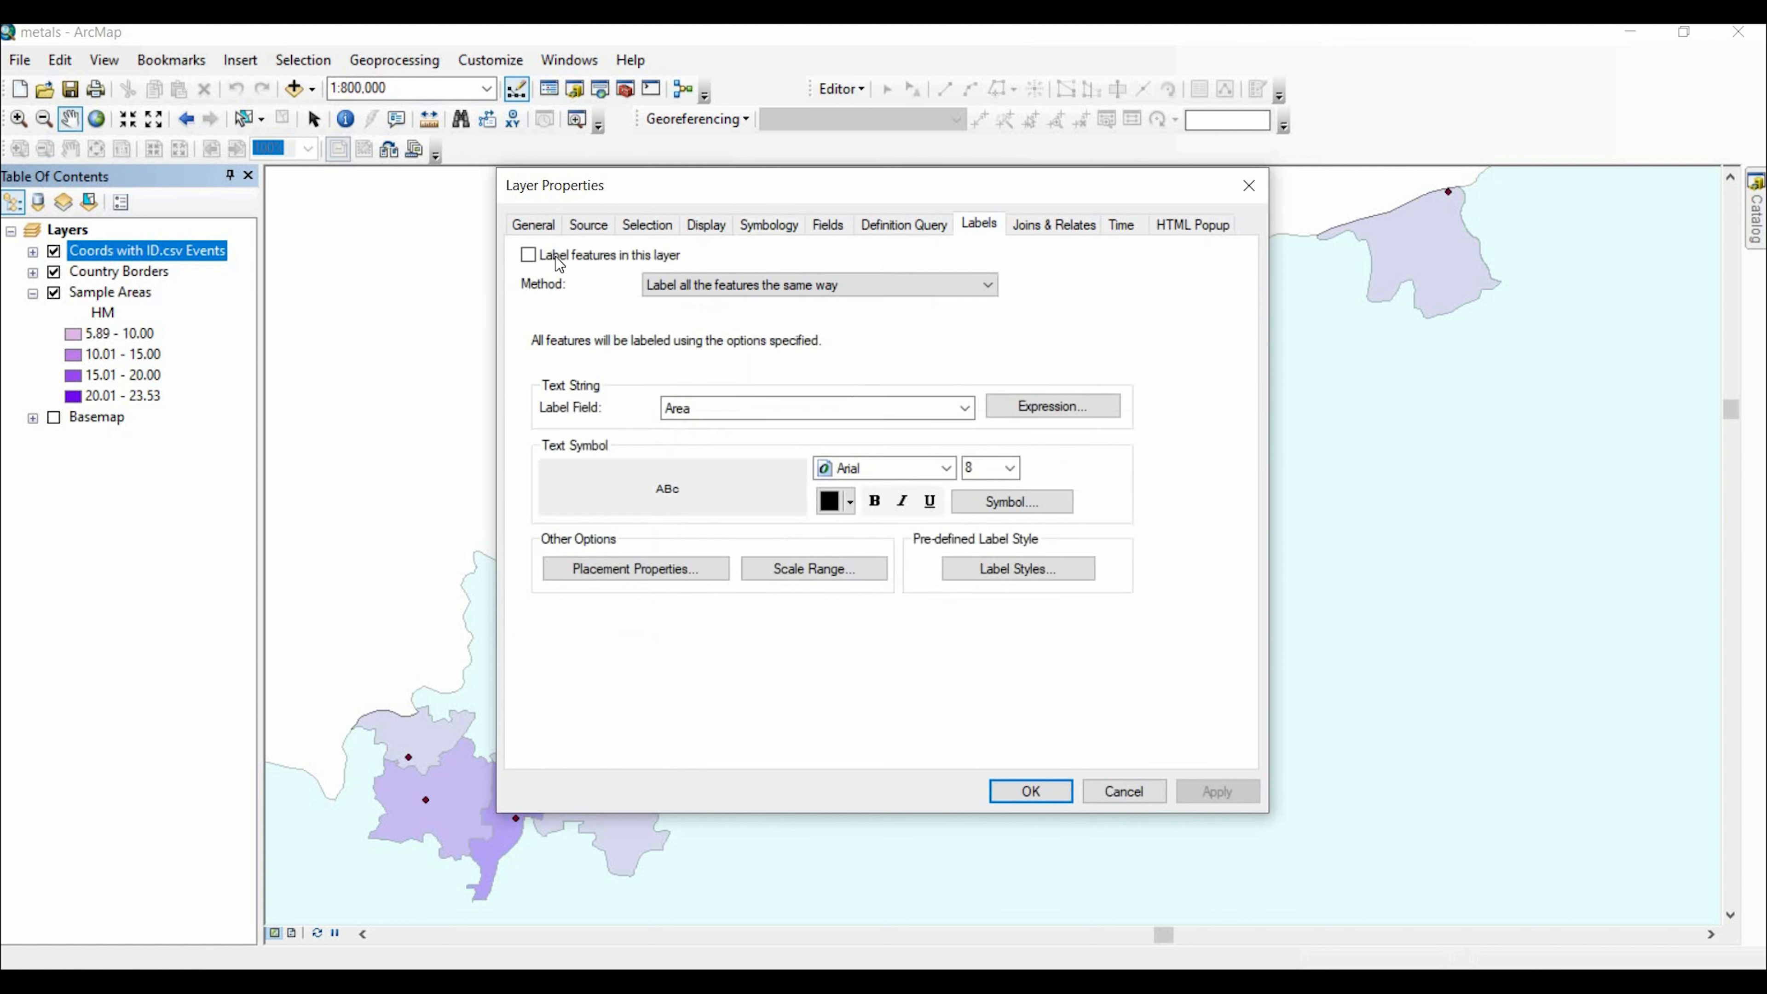
click(580, 258)
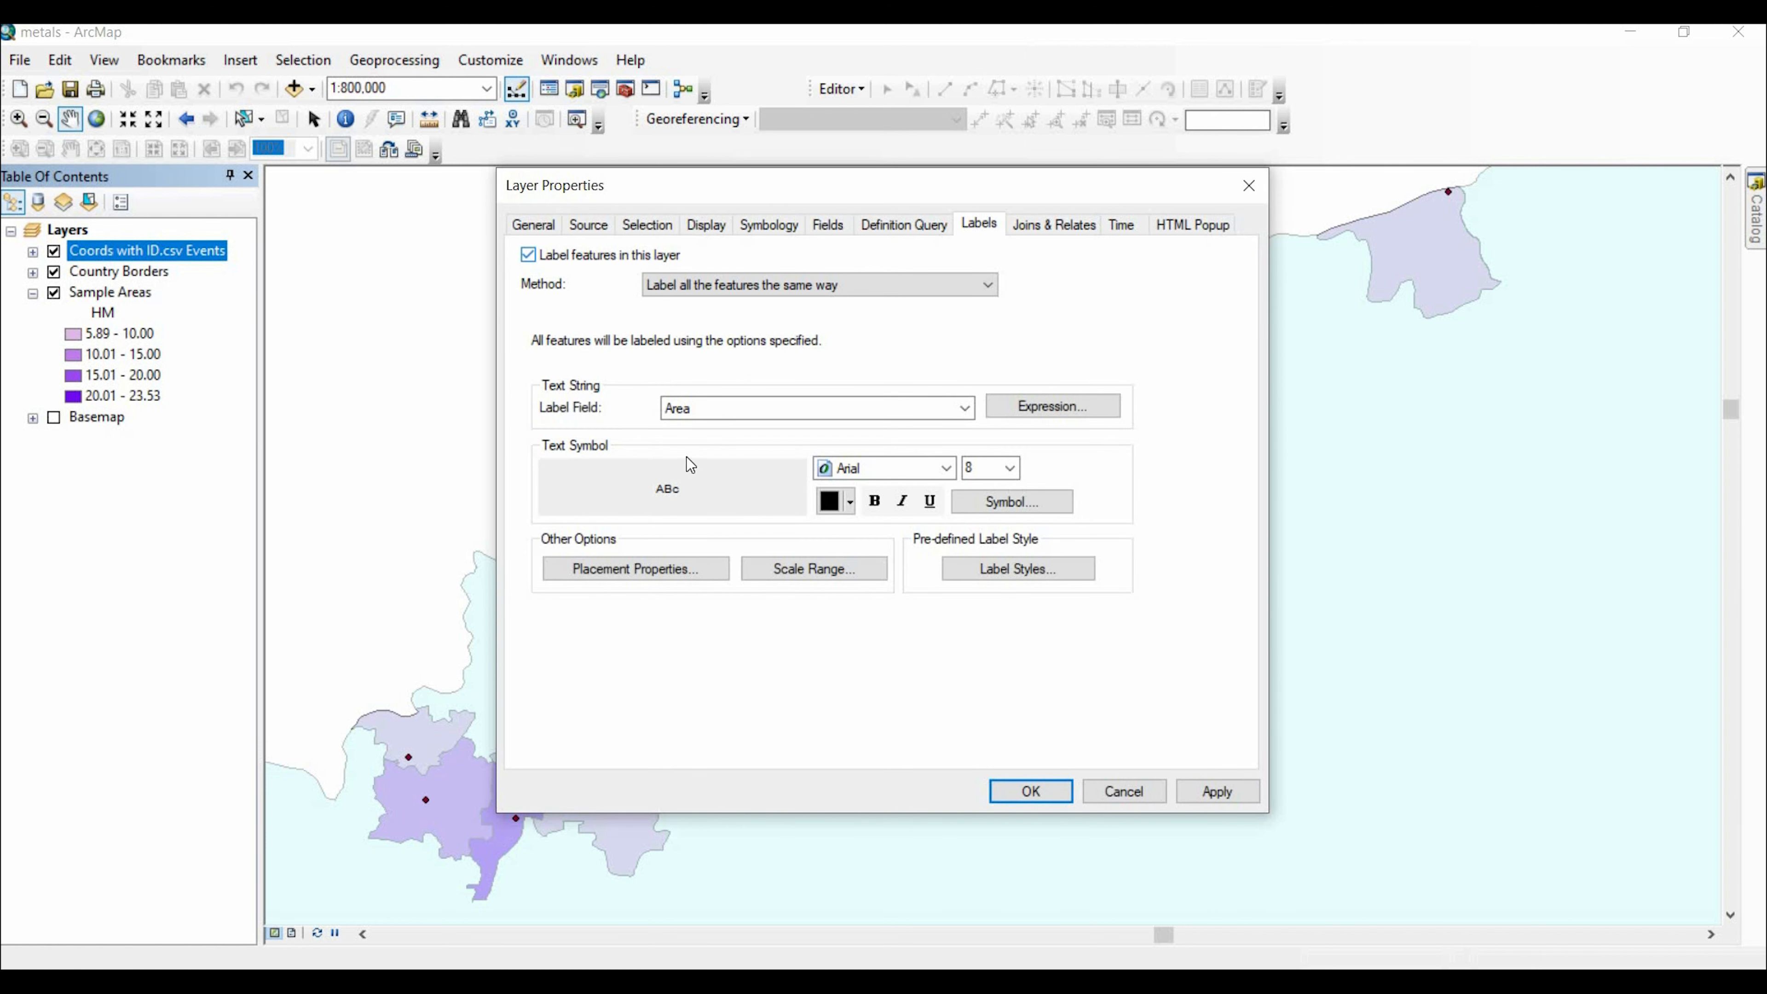
click(701, 412)
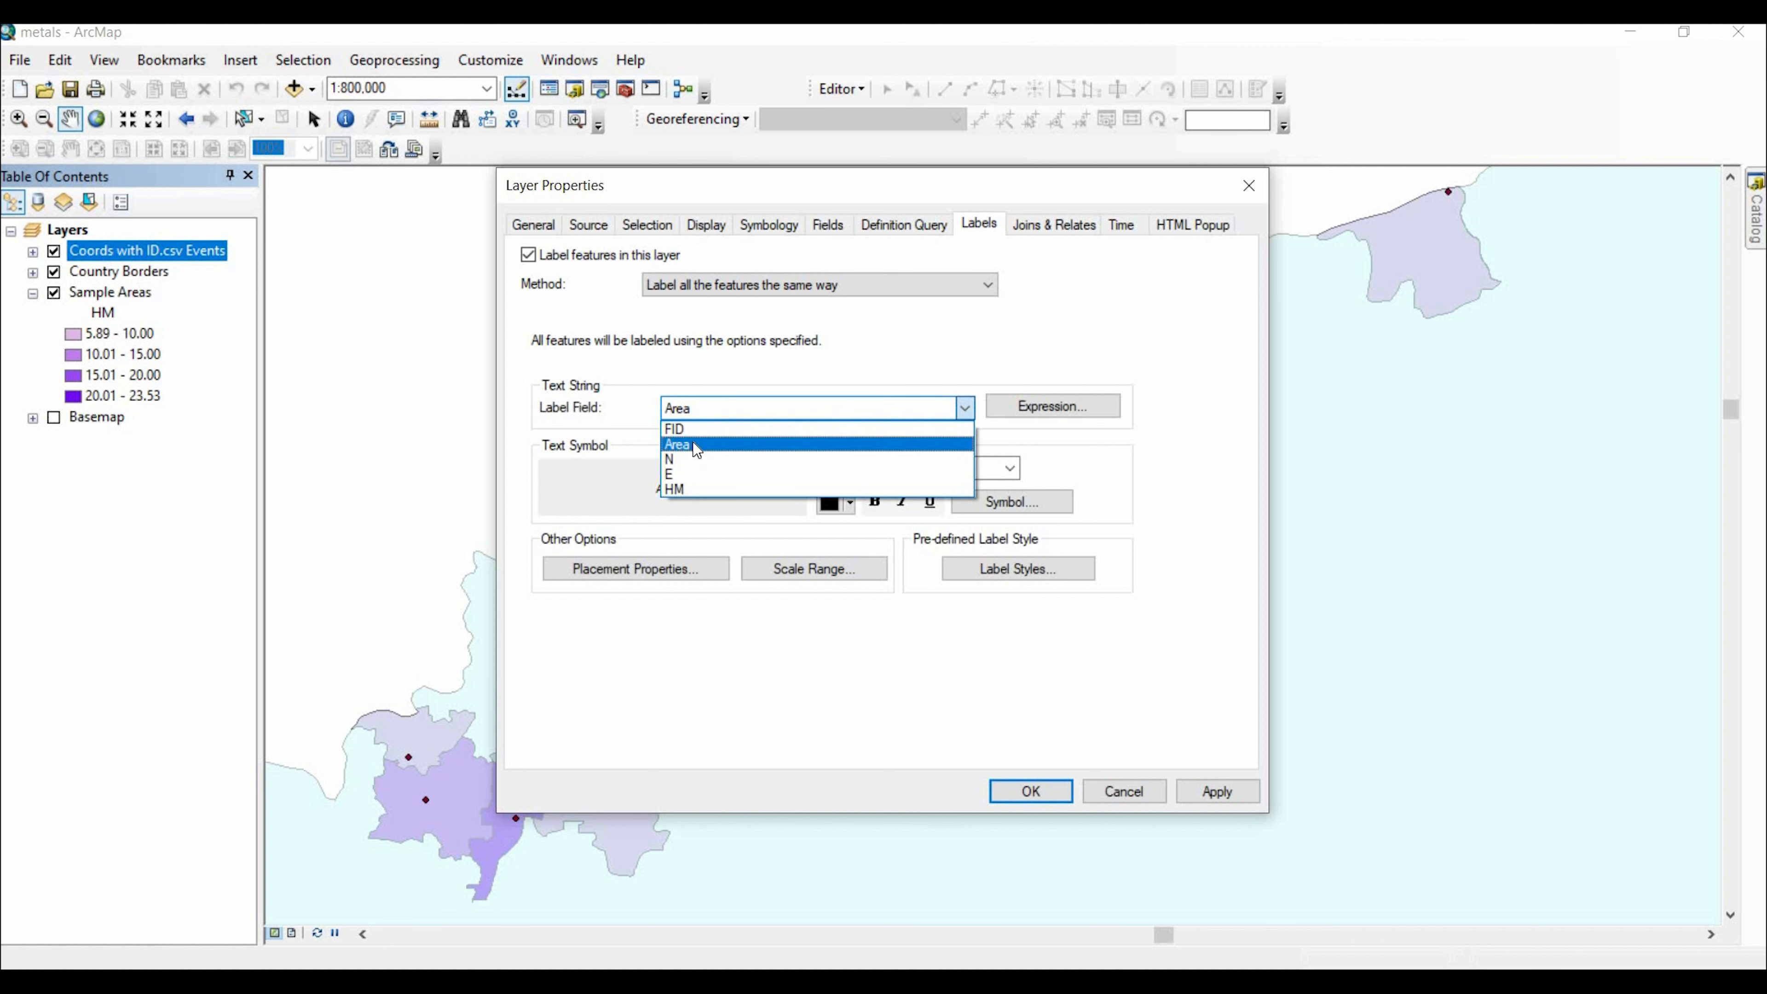
click(1218, 792)
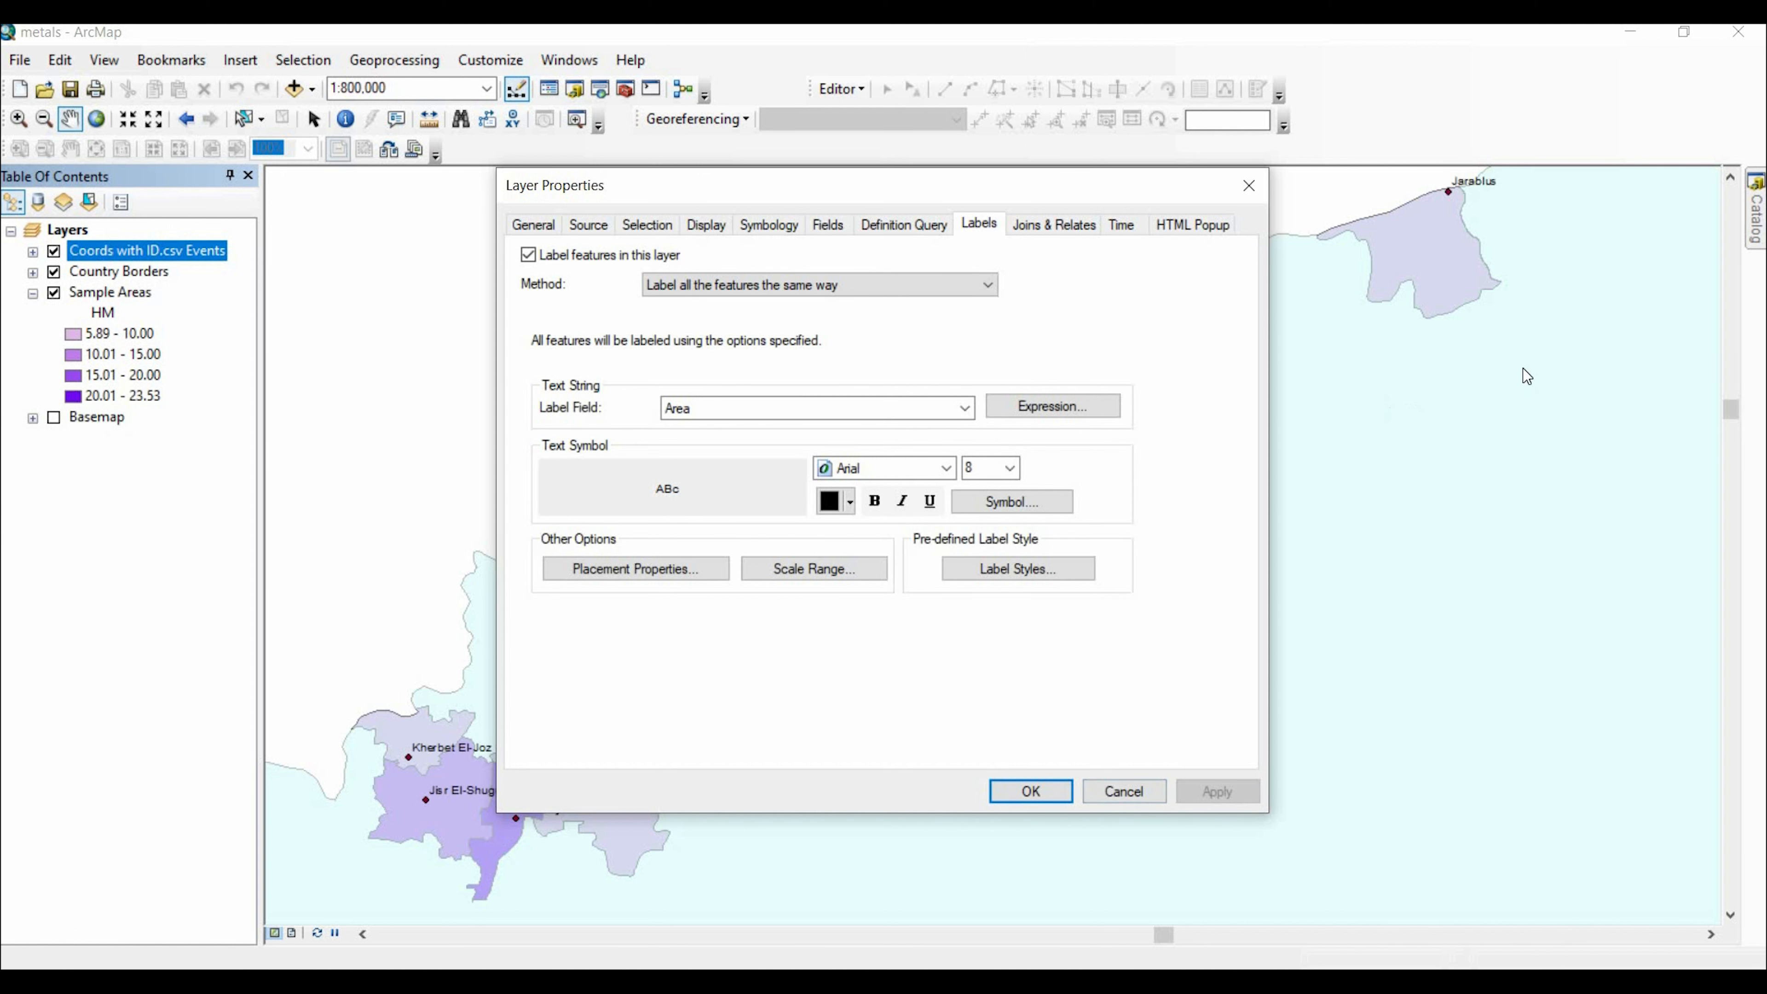
drag(974, 186, 1458, 329)
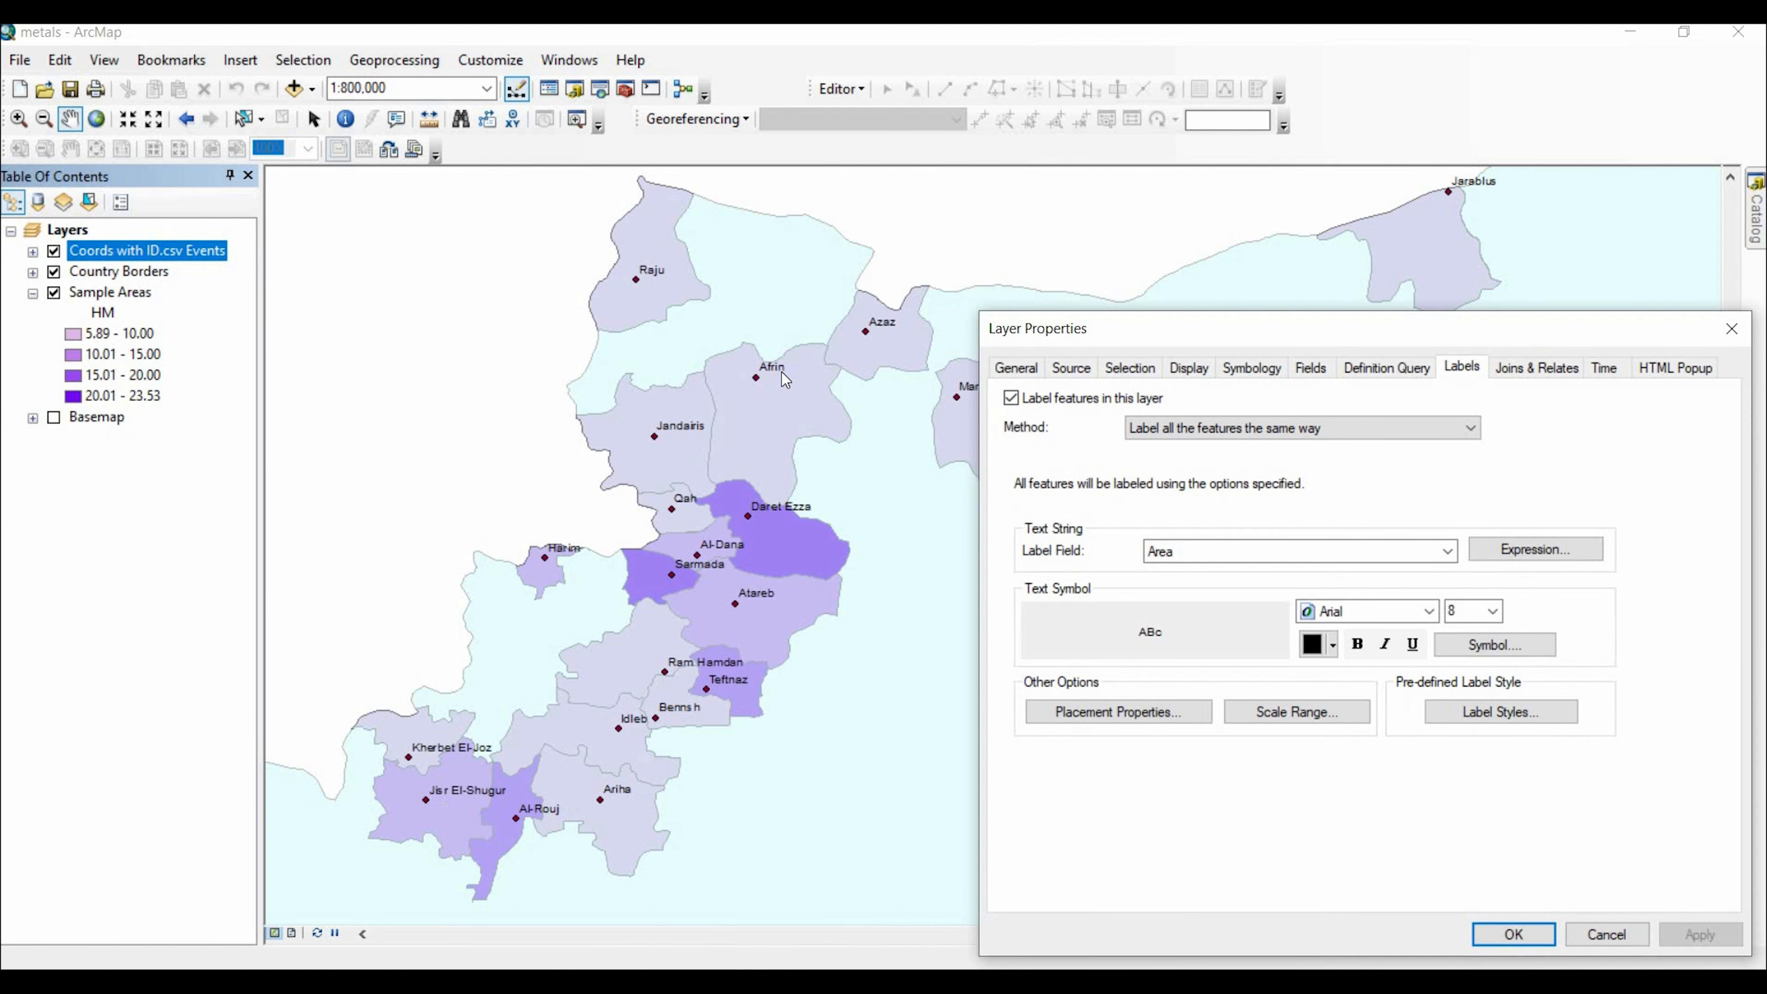
click(1504, 936)
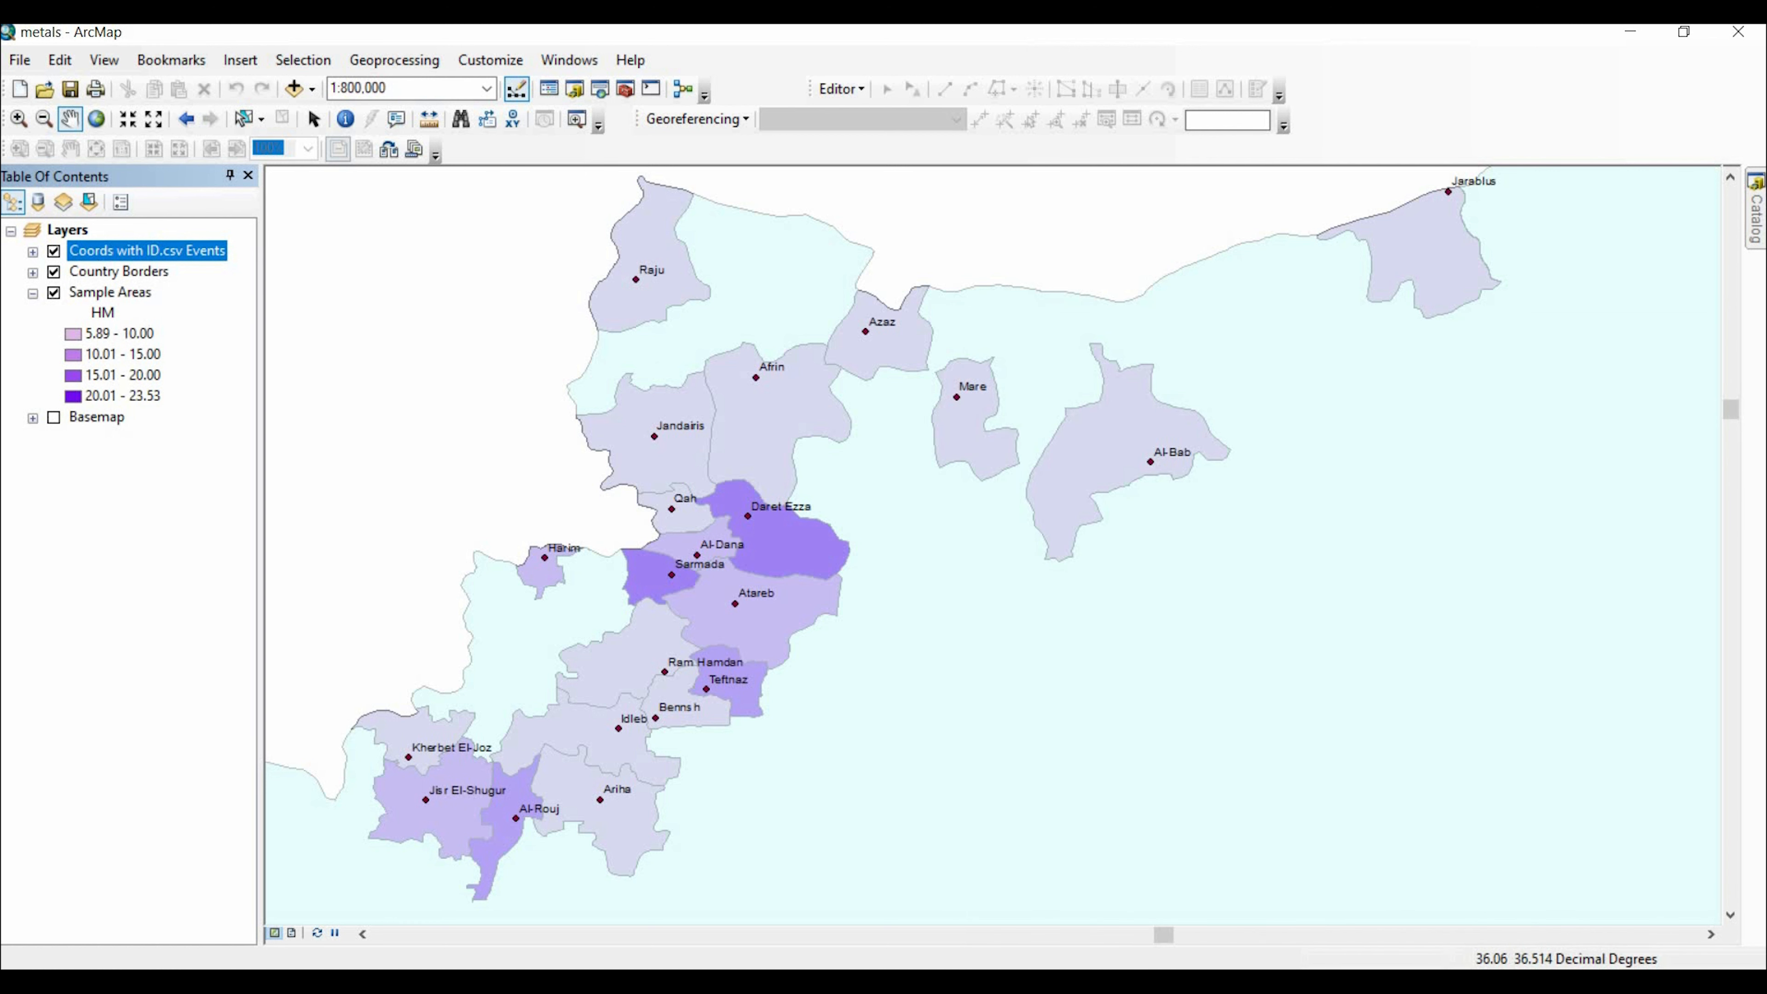
- Label the Sample Areas polygons using the HM field and turn off the Coords with ID.csv Events layer
right_click(123, 294)
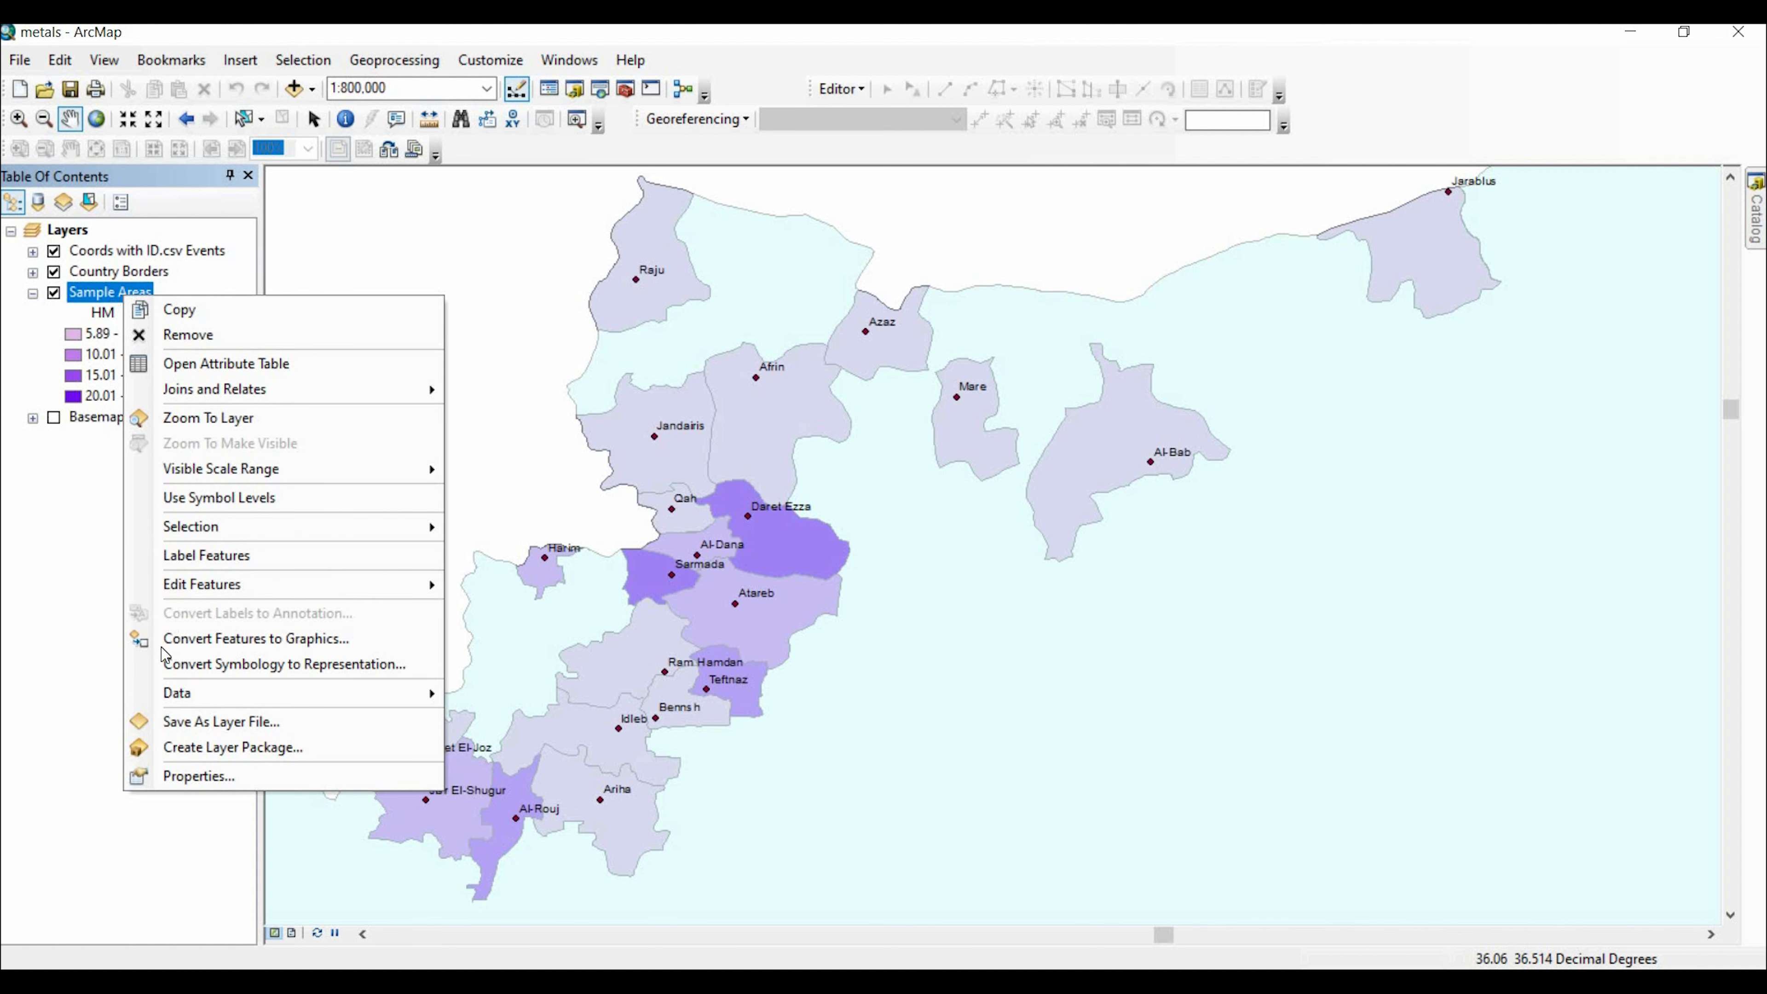
click(182, 777)
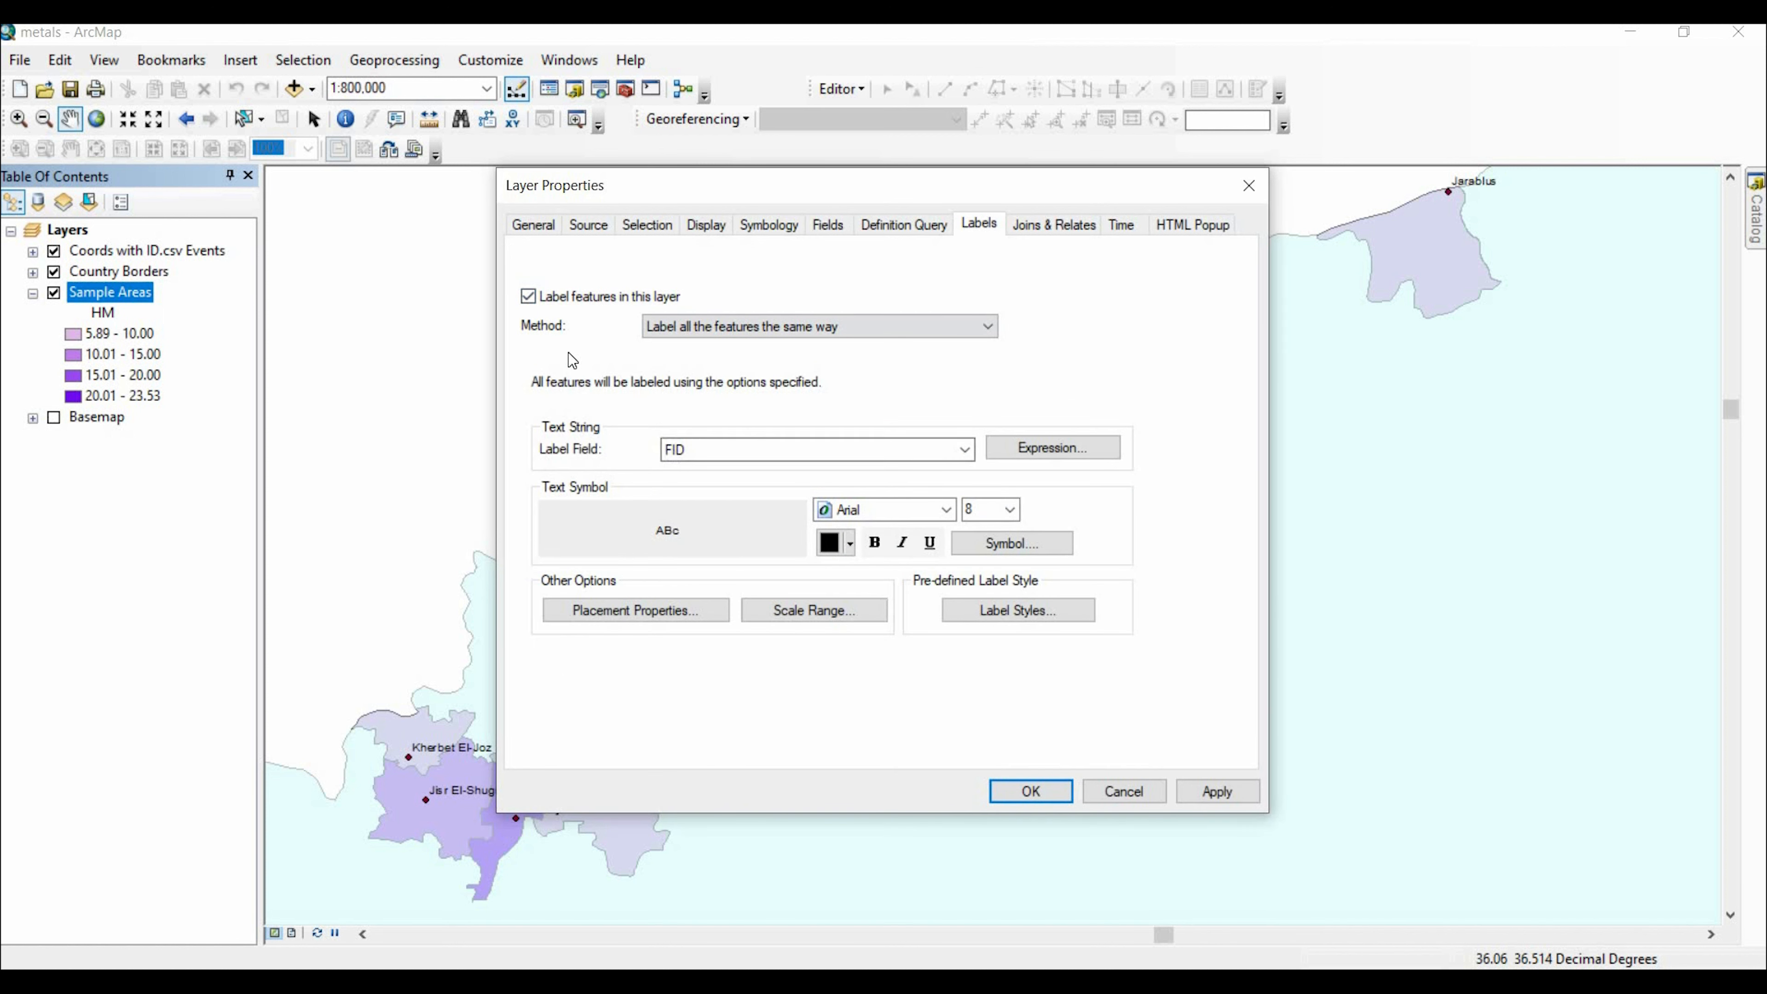
click(550, 297)
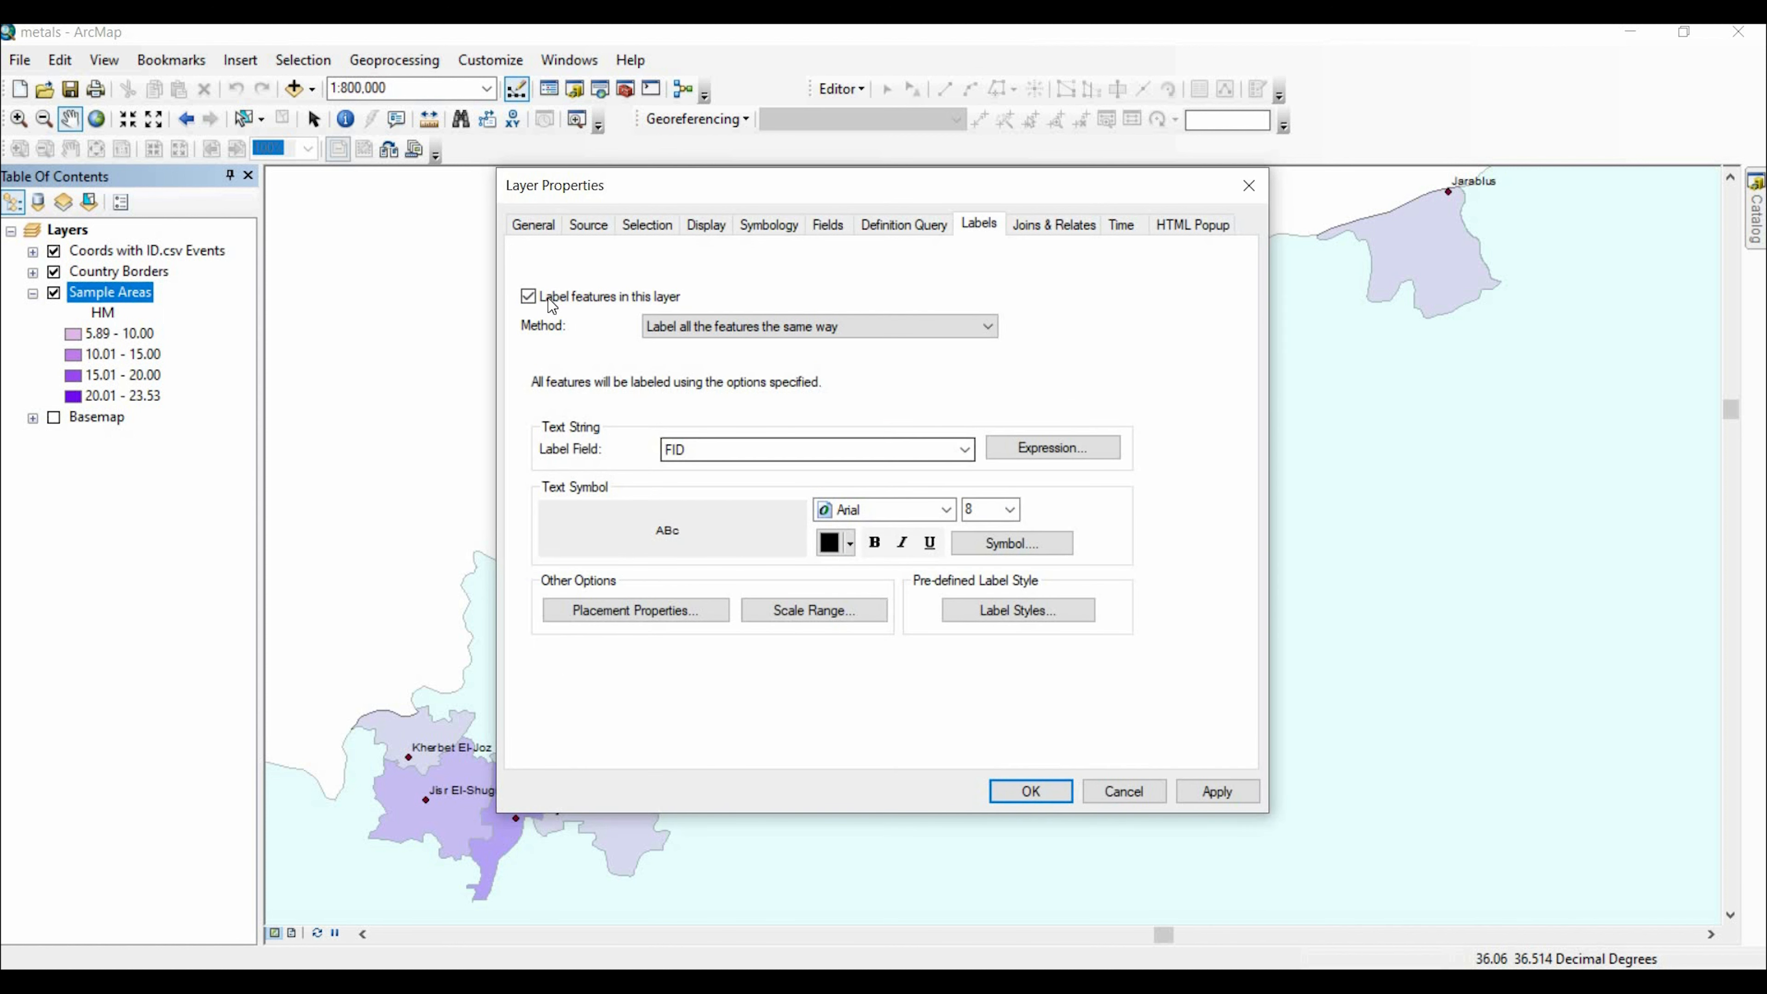
click(709, 456)
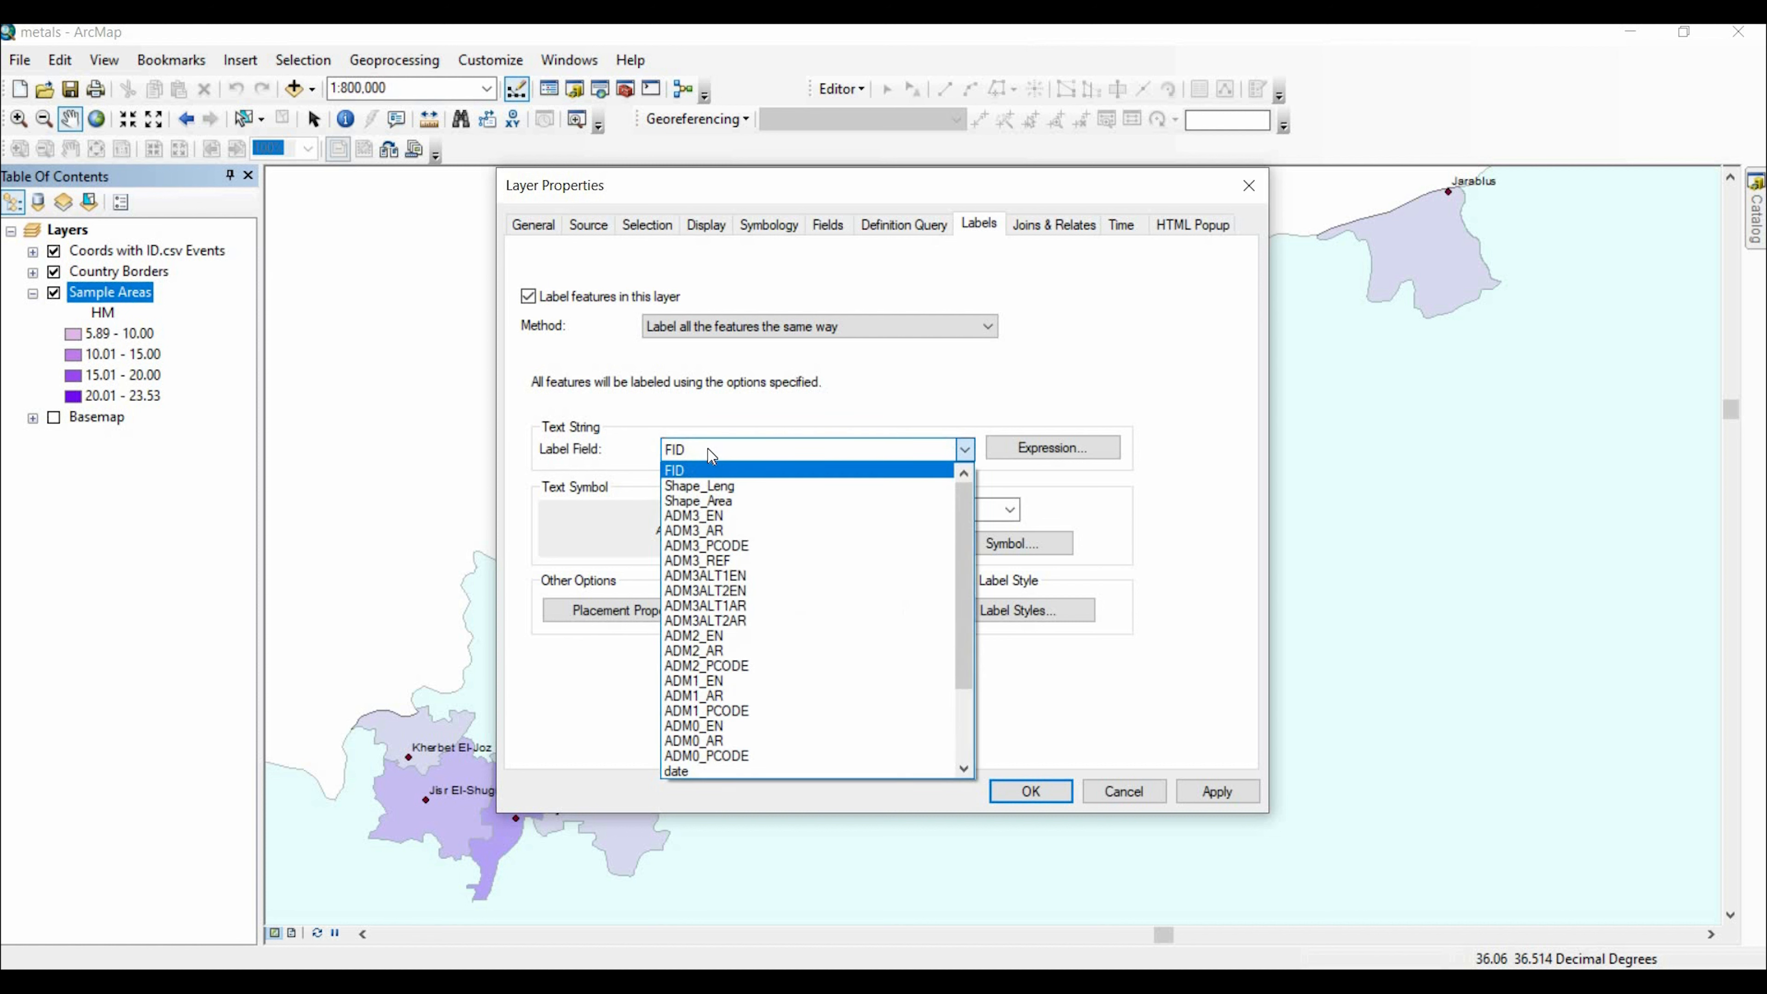
scroll(765, 592, down, 3)
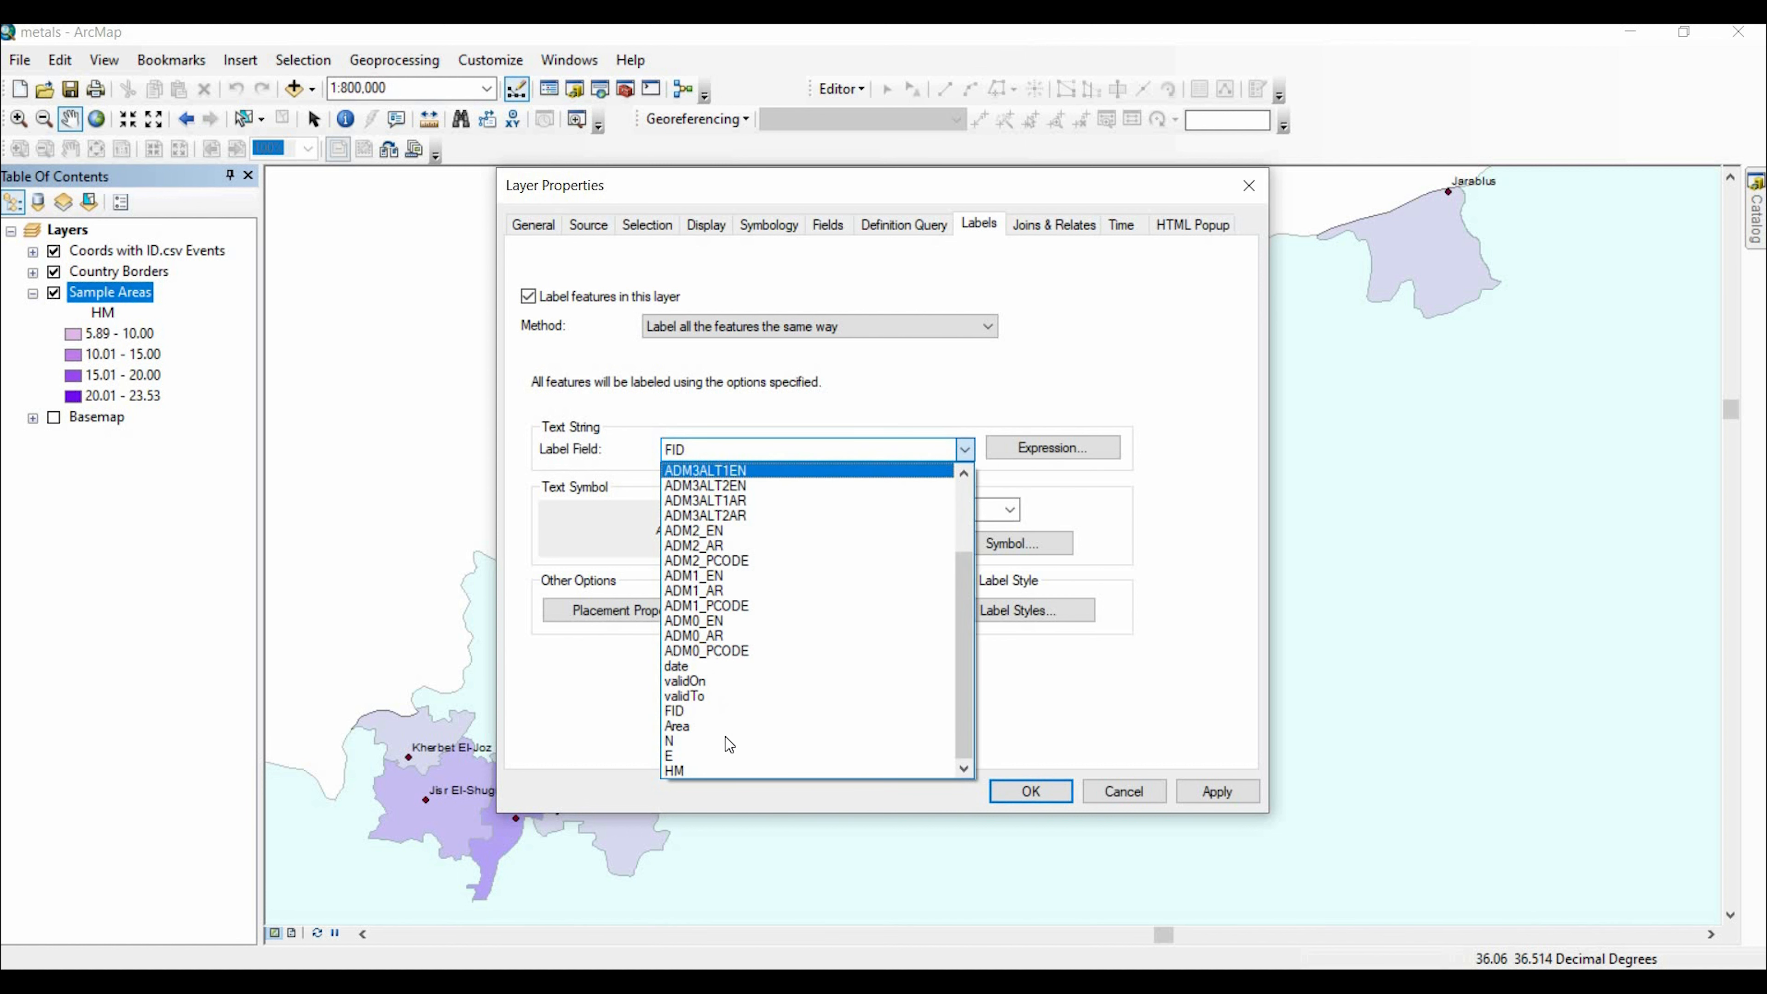
click(732, 777)
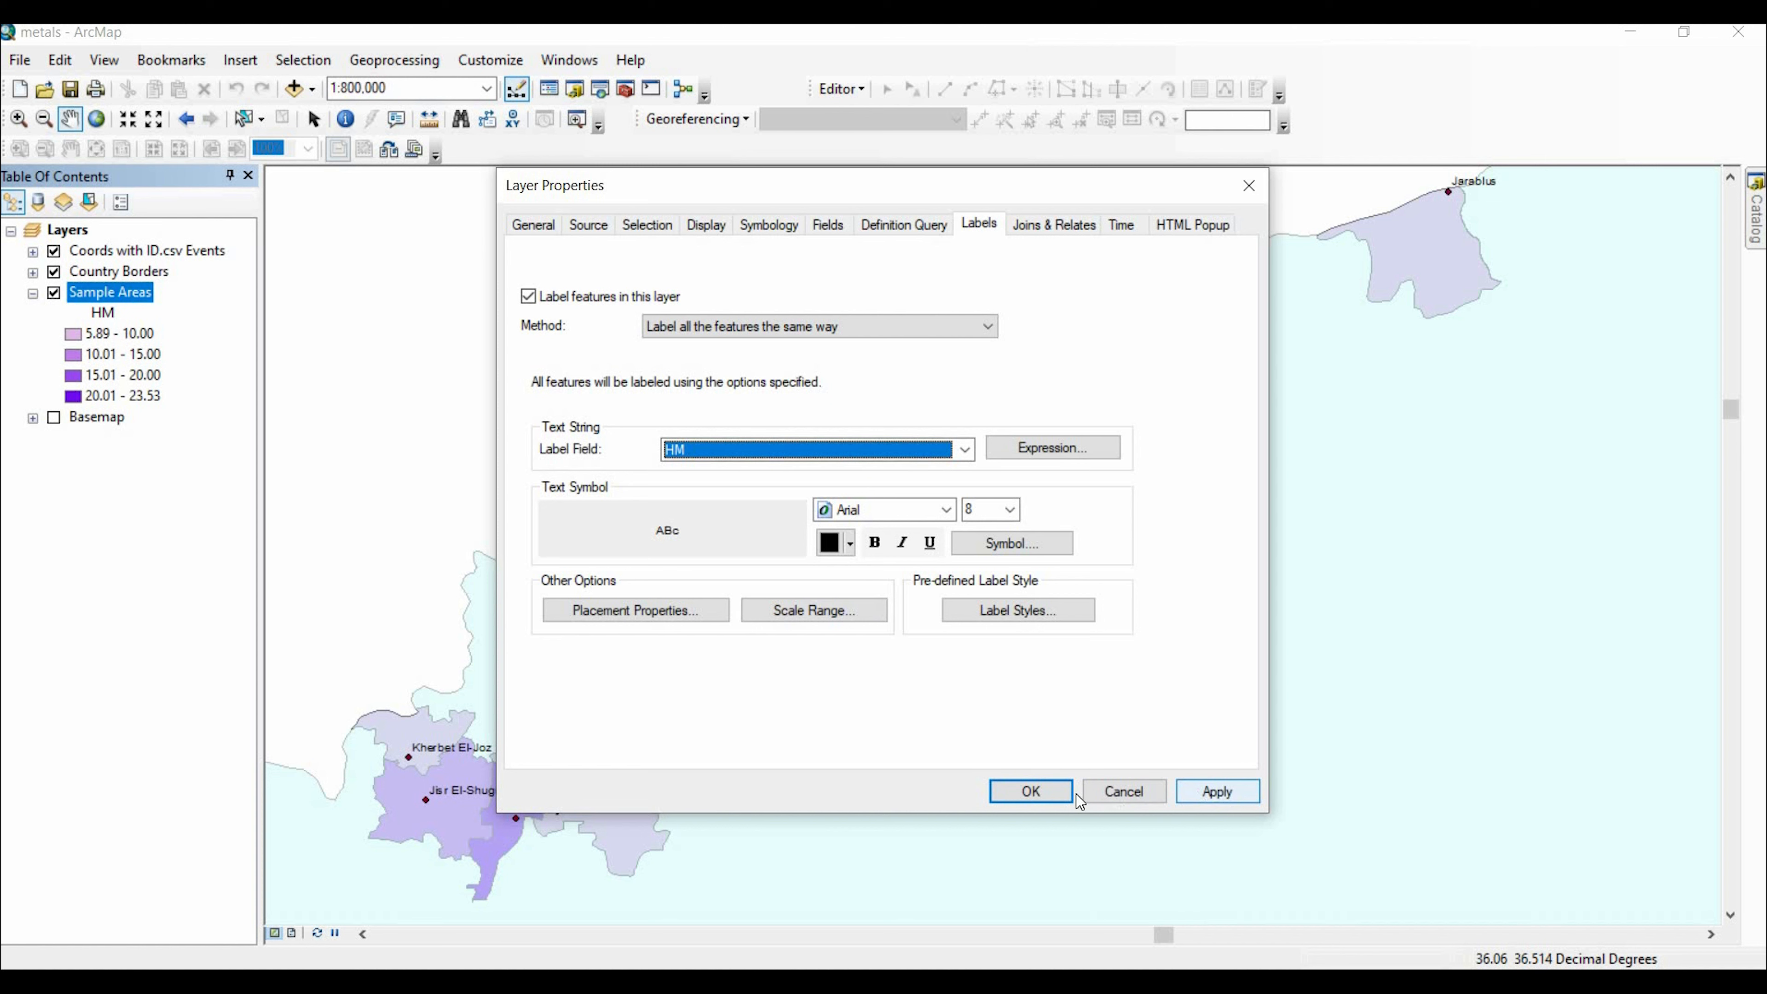
click(1027, 793)
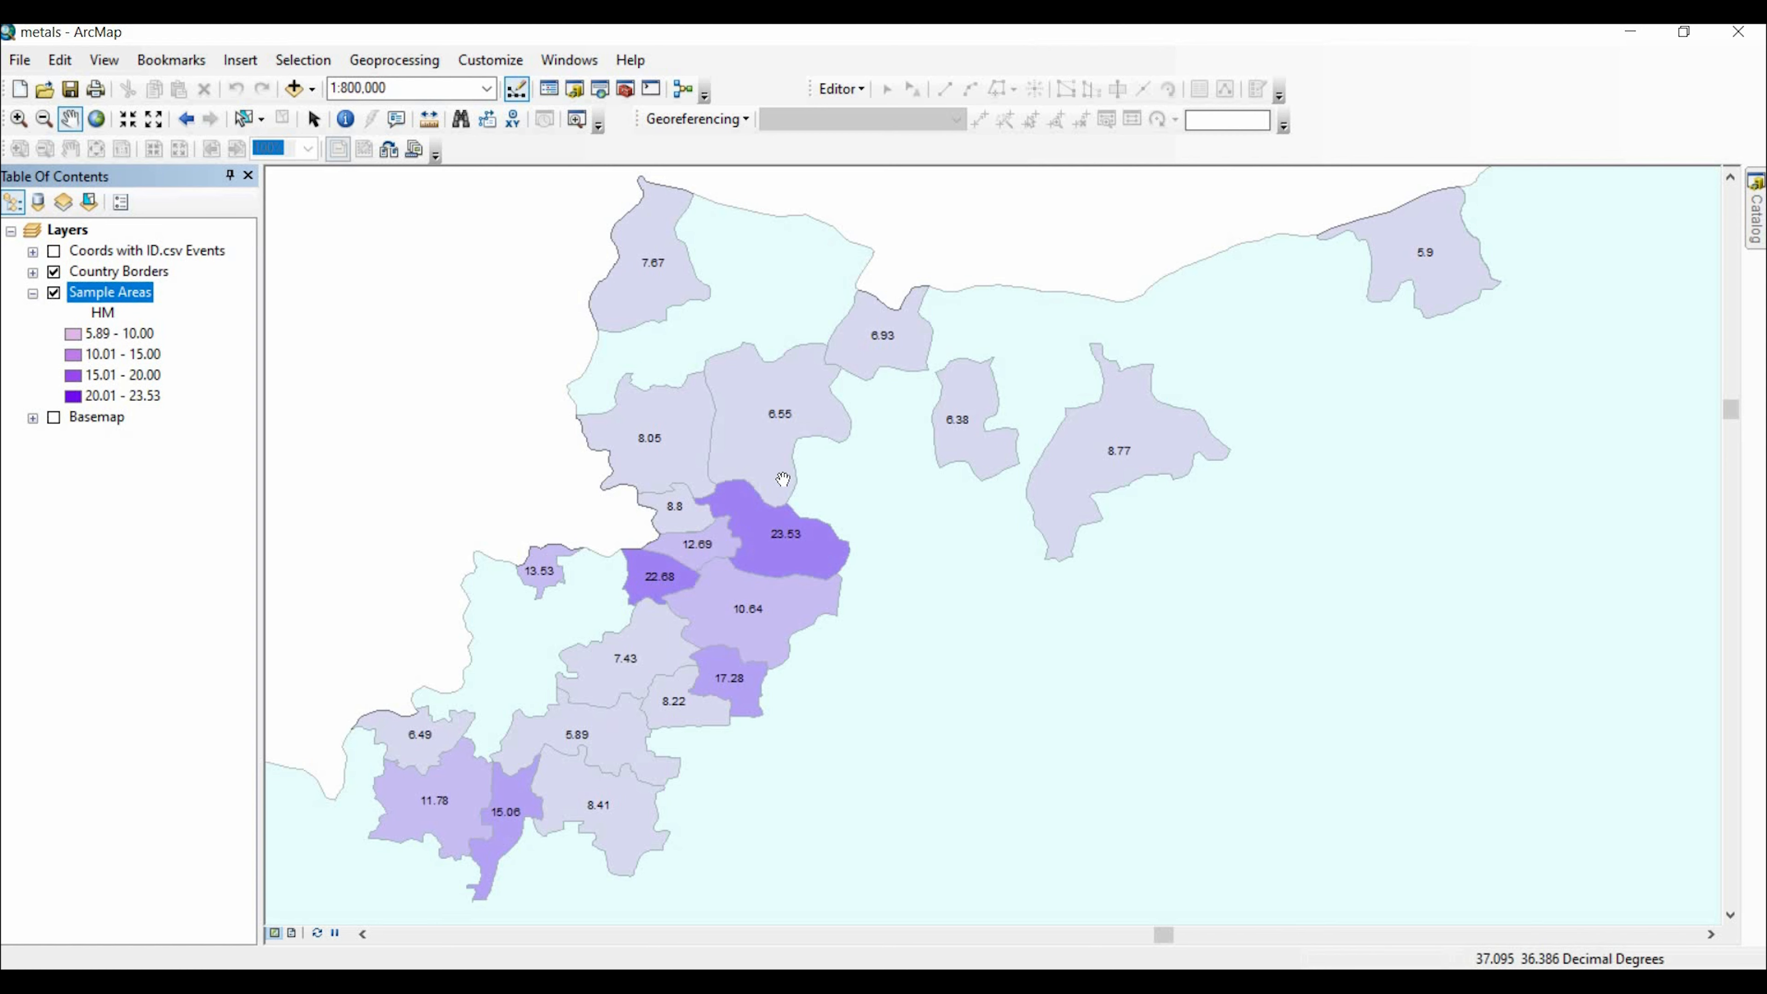
- Examine the HM labels on the Sample Areas polygons at closer and wider map scales
scroll(822, 471, up, 2)
scroll(822, 471, up, 1)
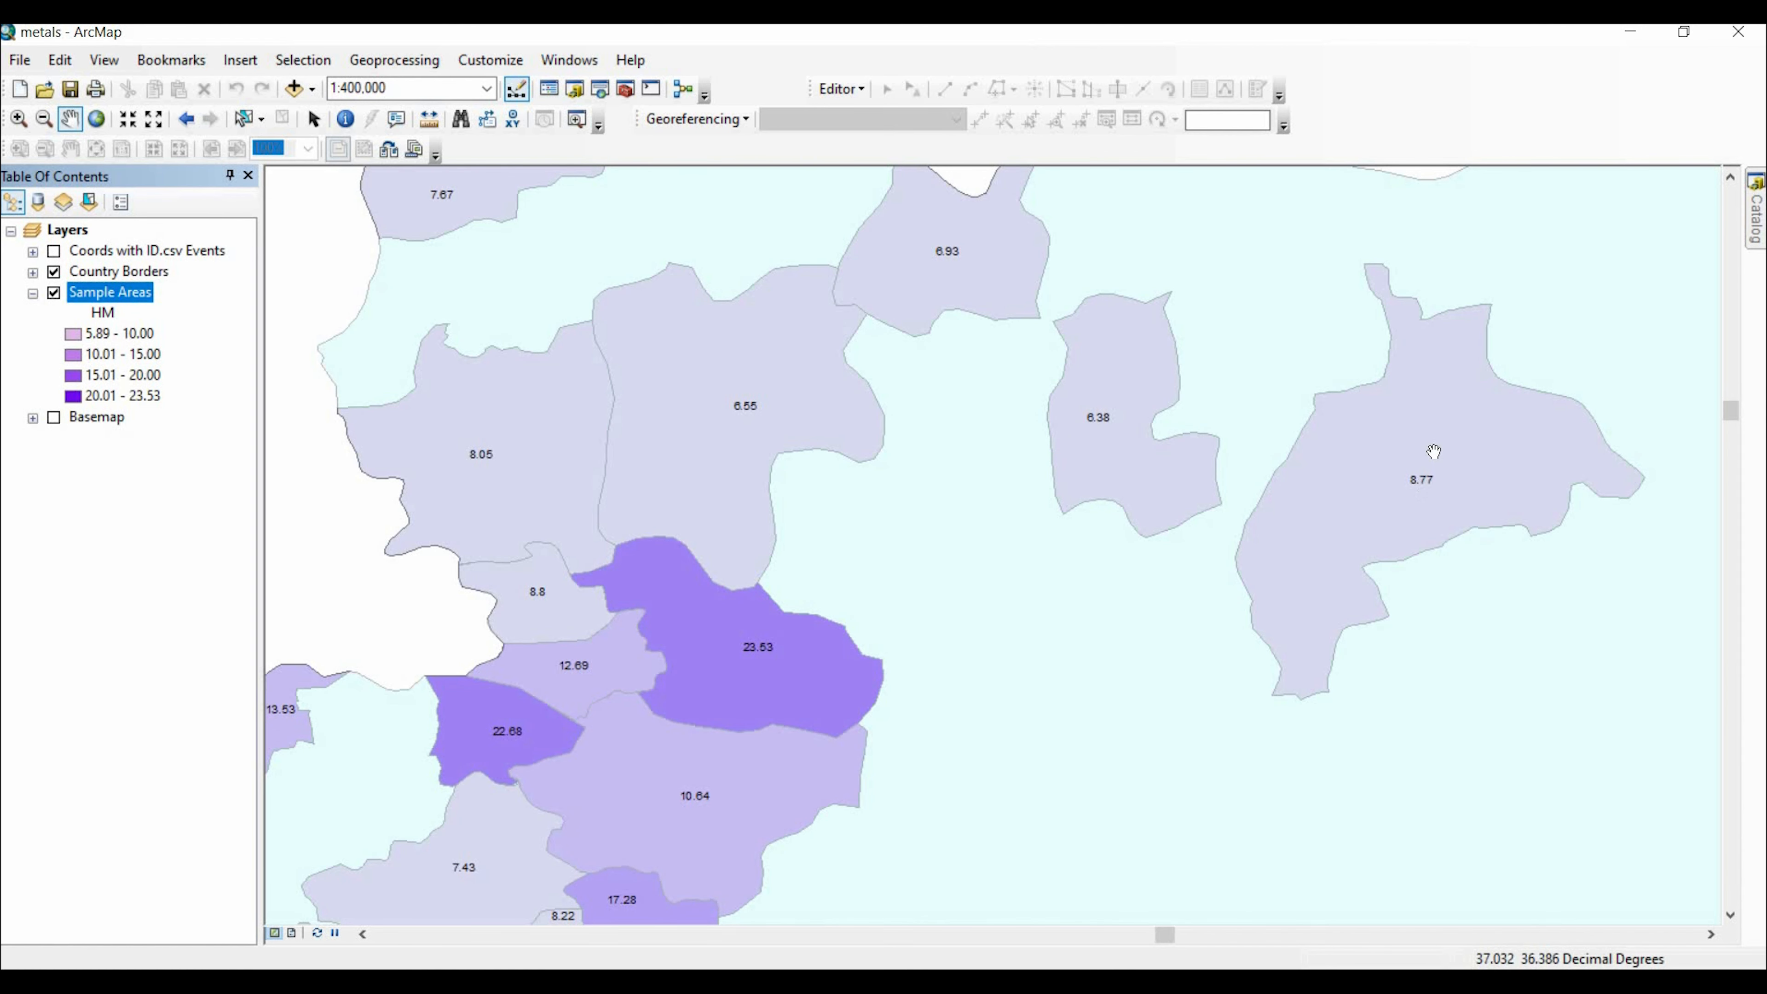
scroll(1431, 449, up, 3)
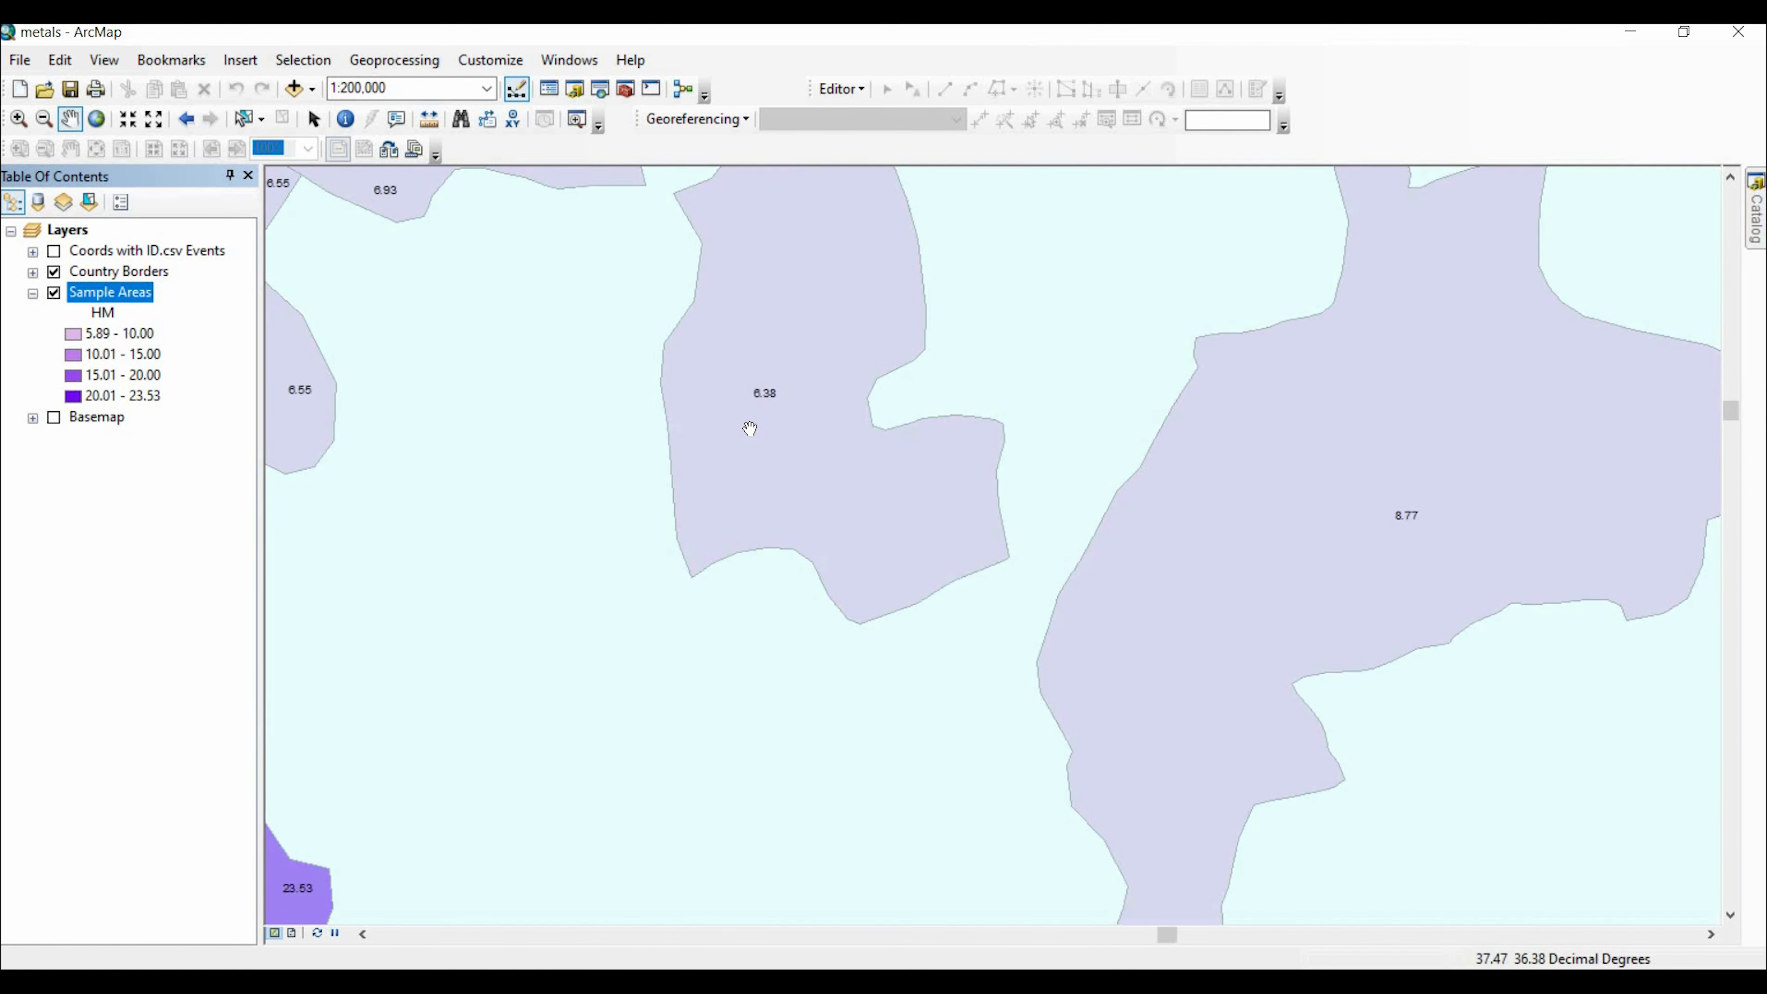
scroll(751, 428, down, 3)
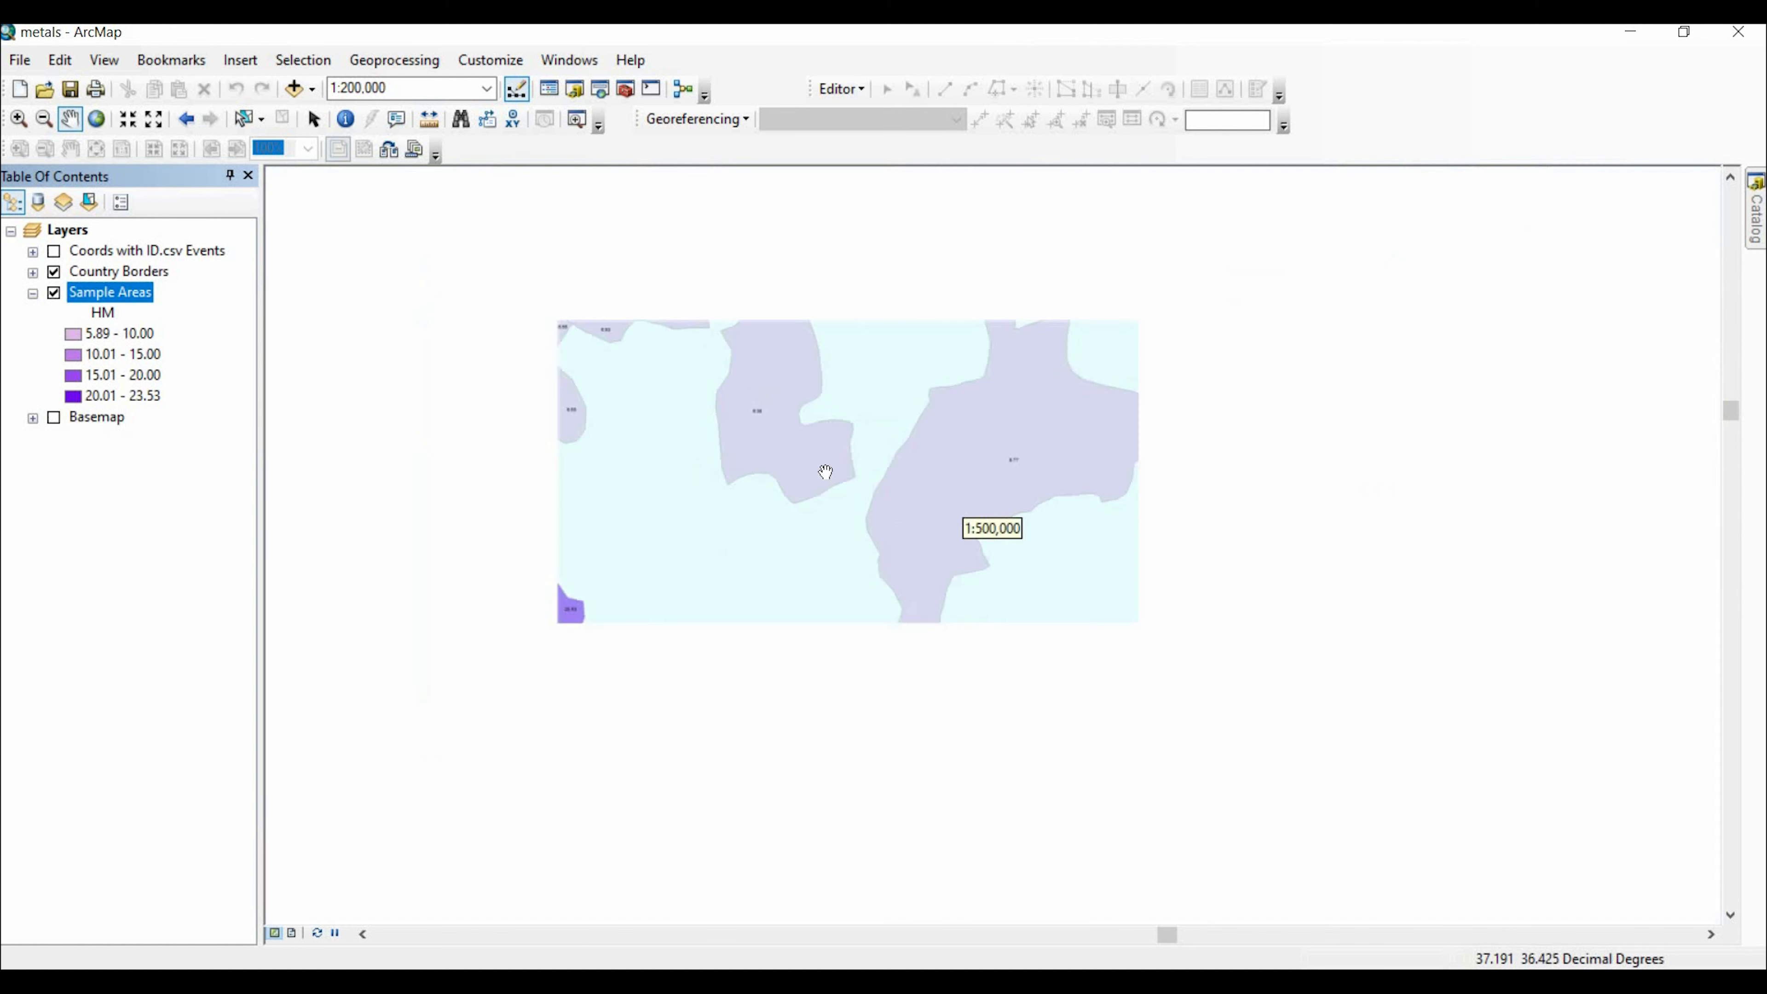
scroll(1465, 498, down, 2)
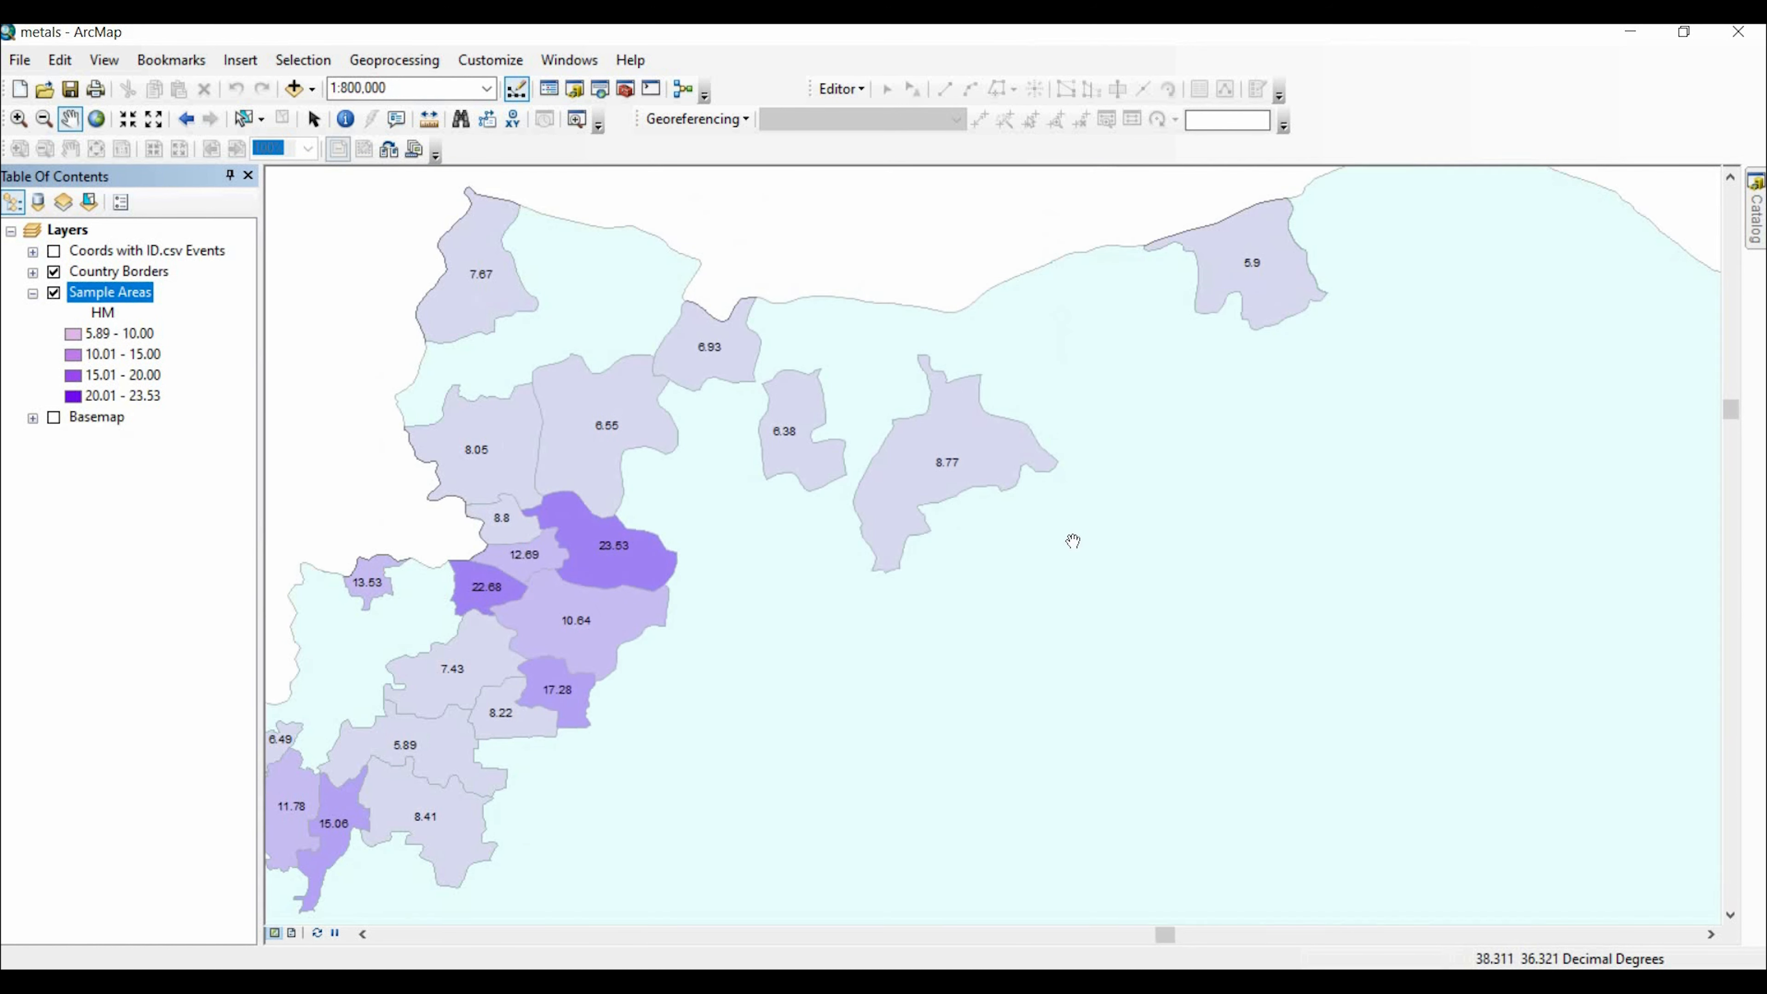
scroll(975, 558, down, 1)
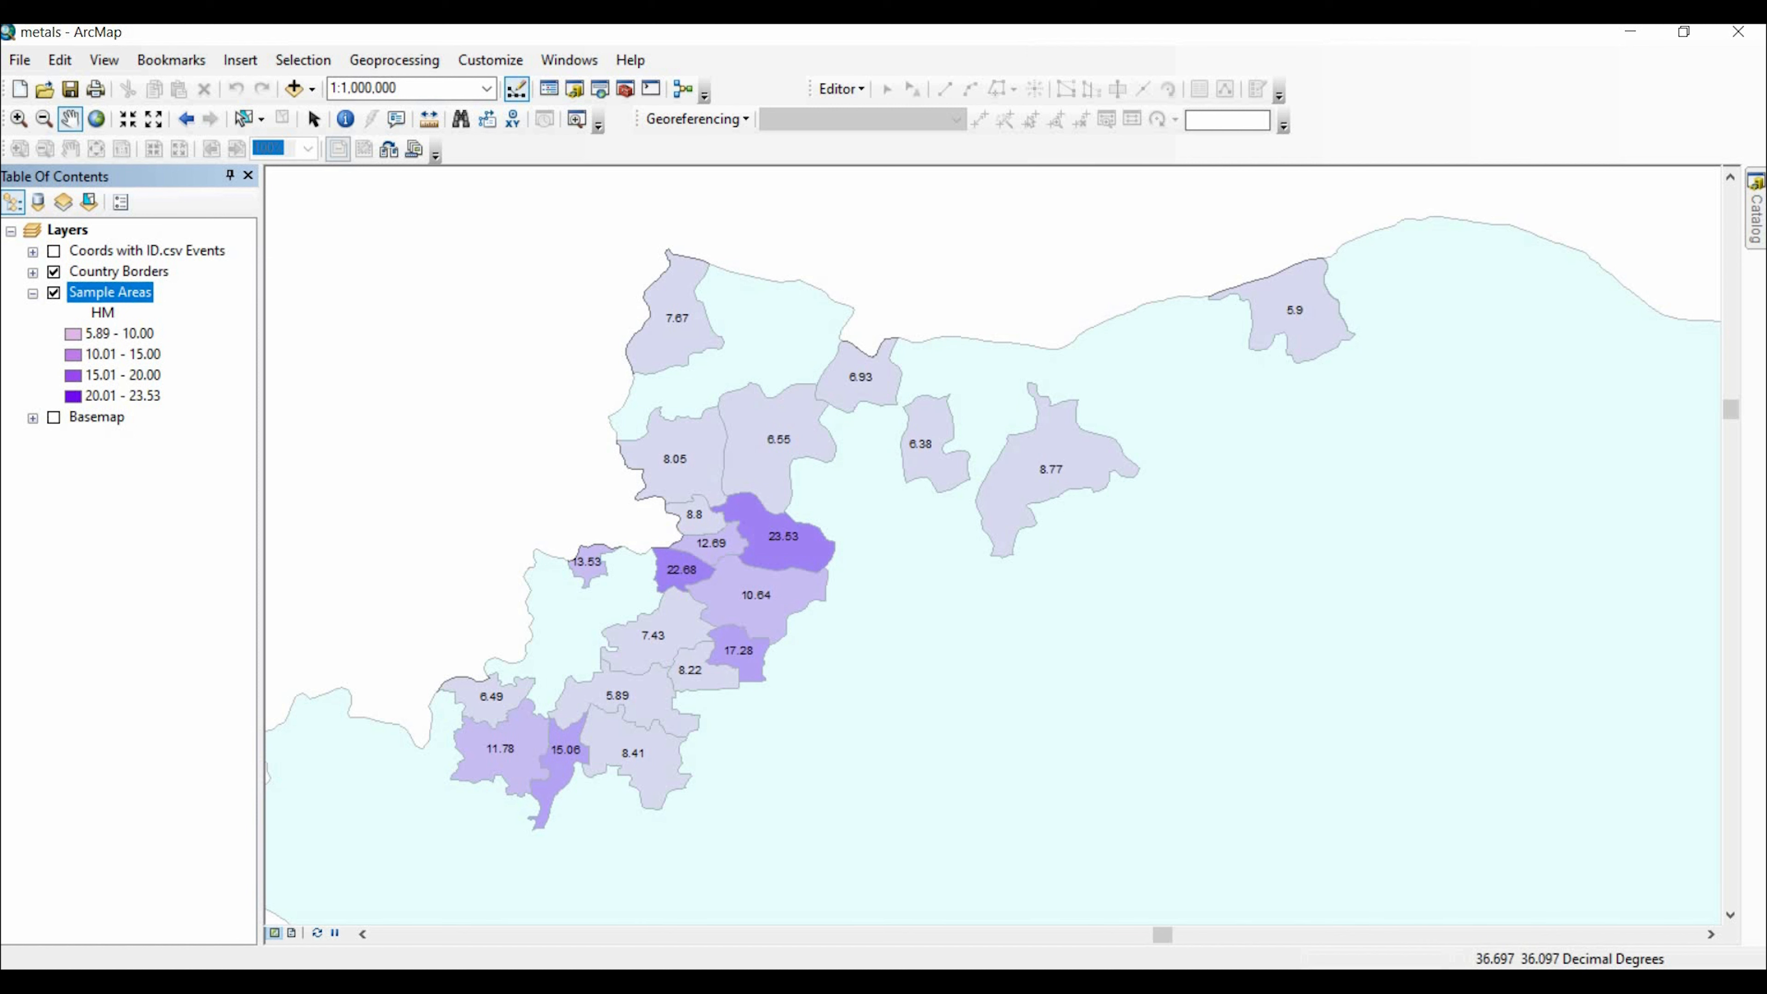
- Format the Sample Areas HM labels with font size 10 in red, and turn on the Basemap layer beneath them
right_click(94, 292)
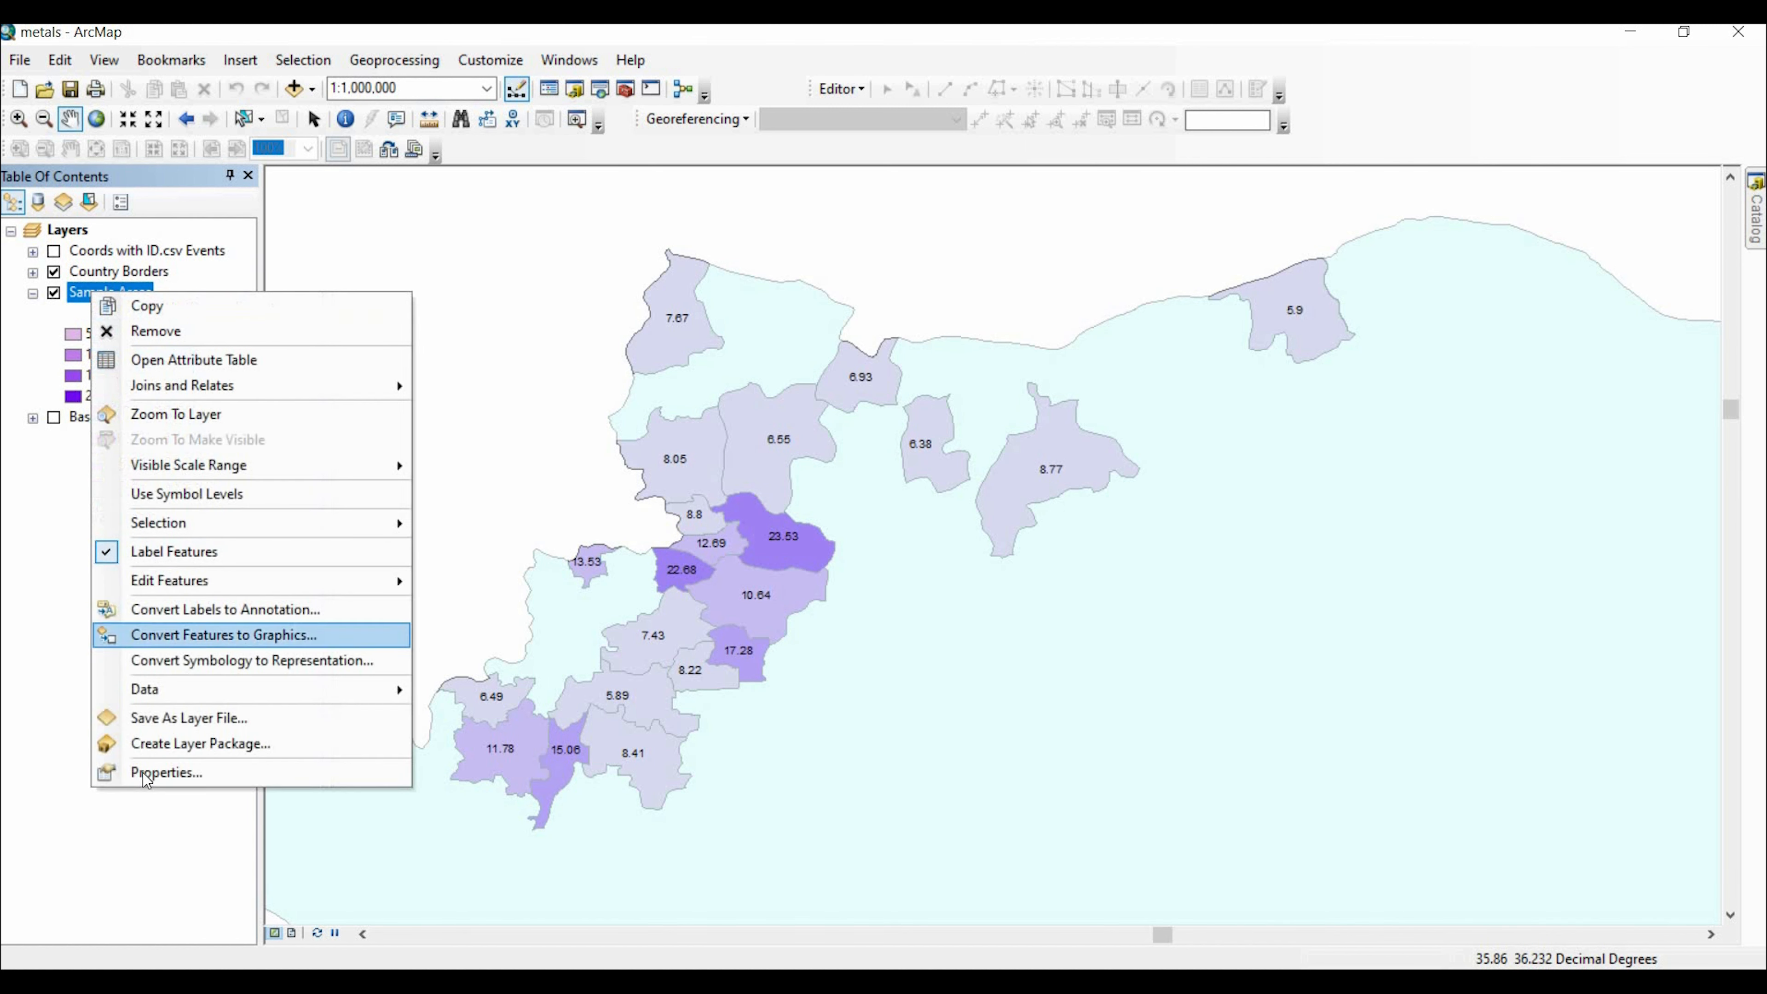
key(Return)
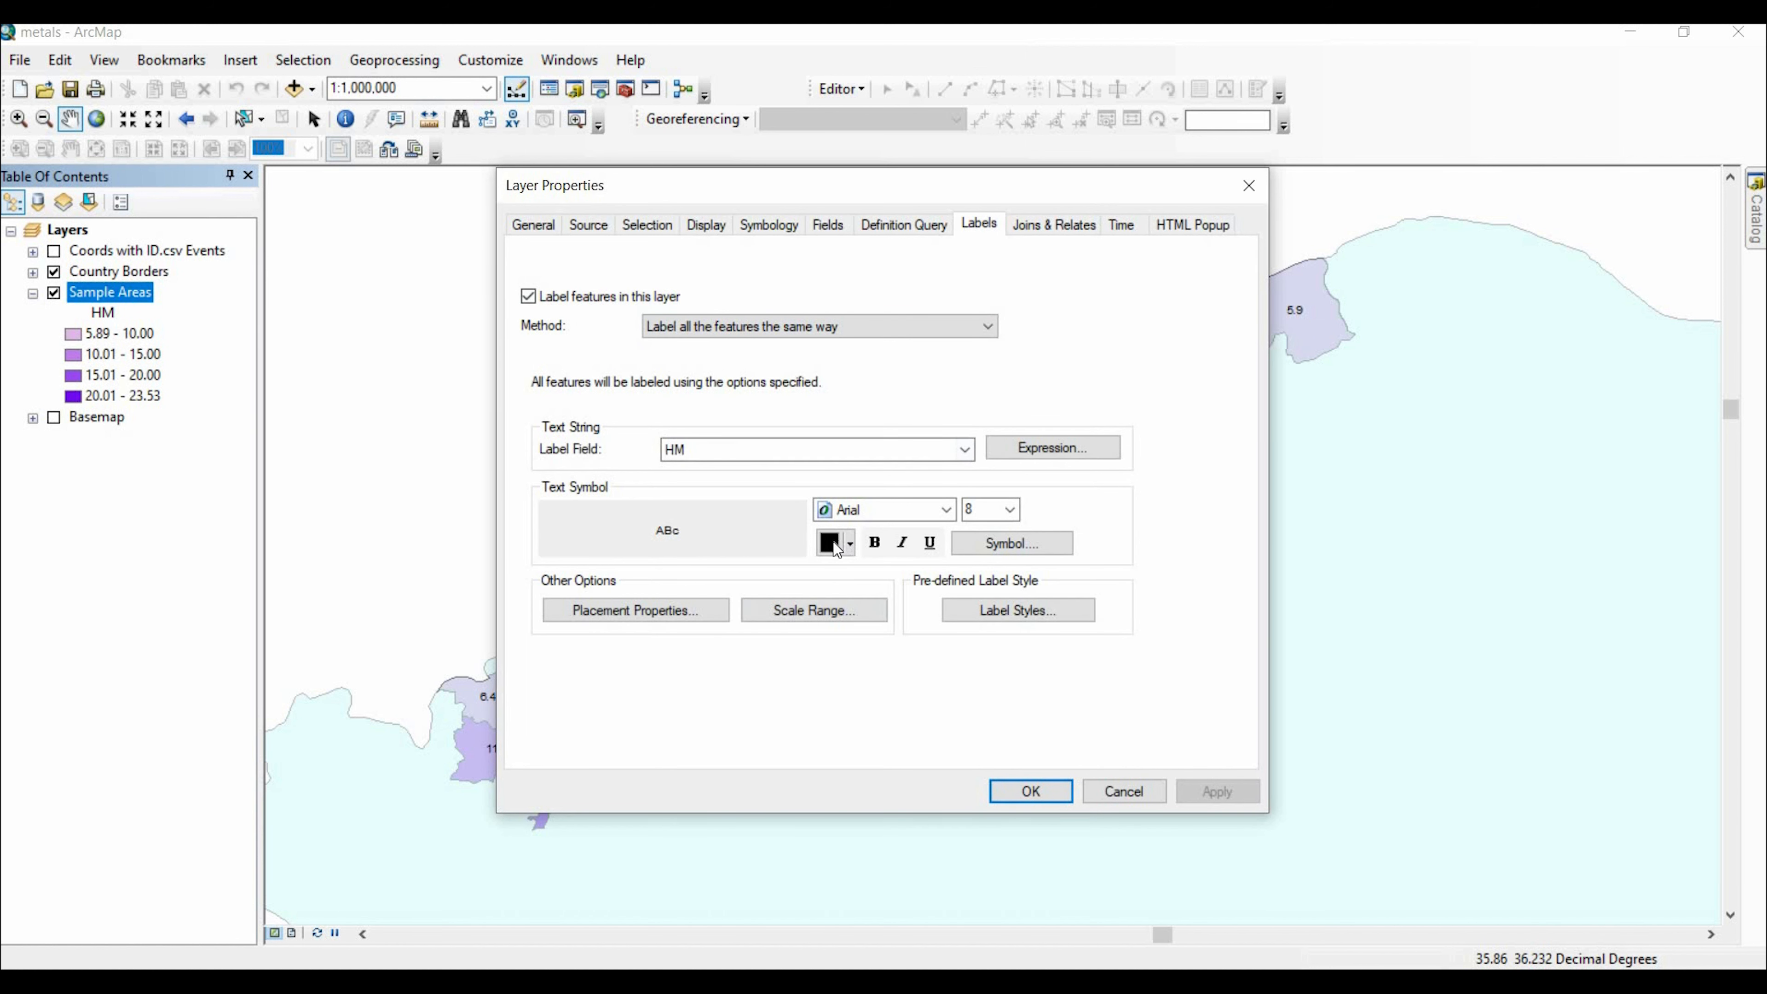
click(1010, 510)
click(845, 561)
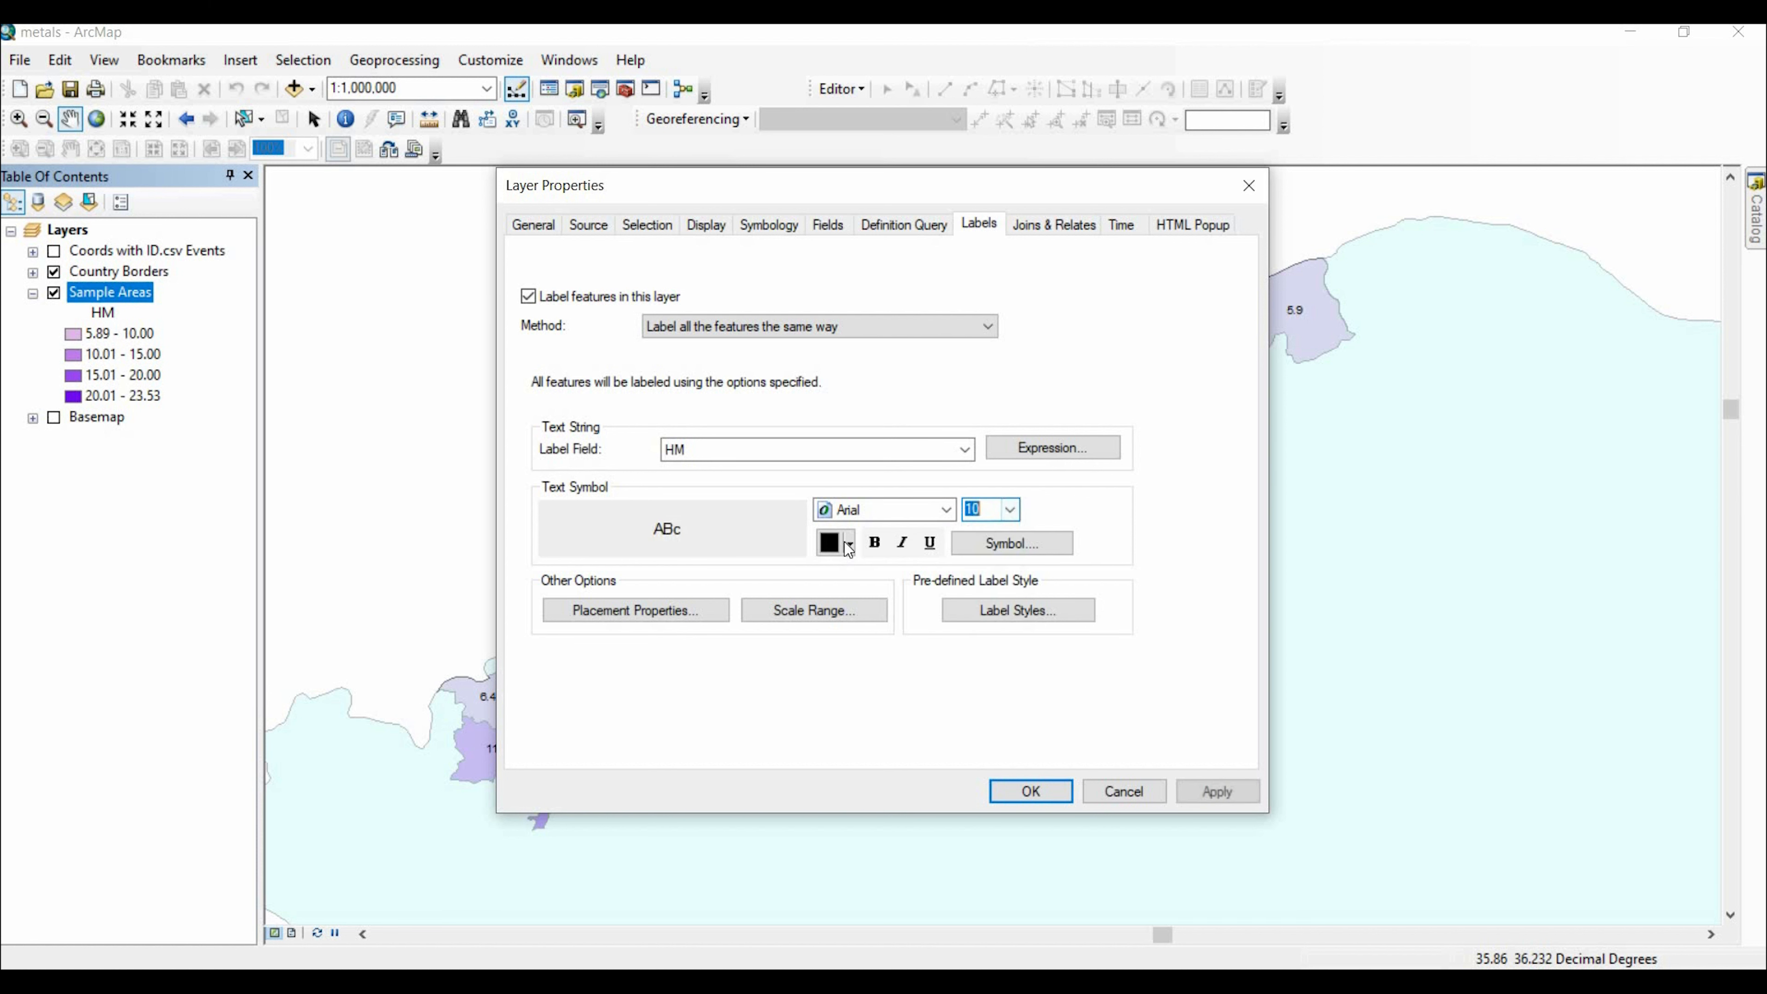
click(835, 543)
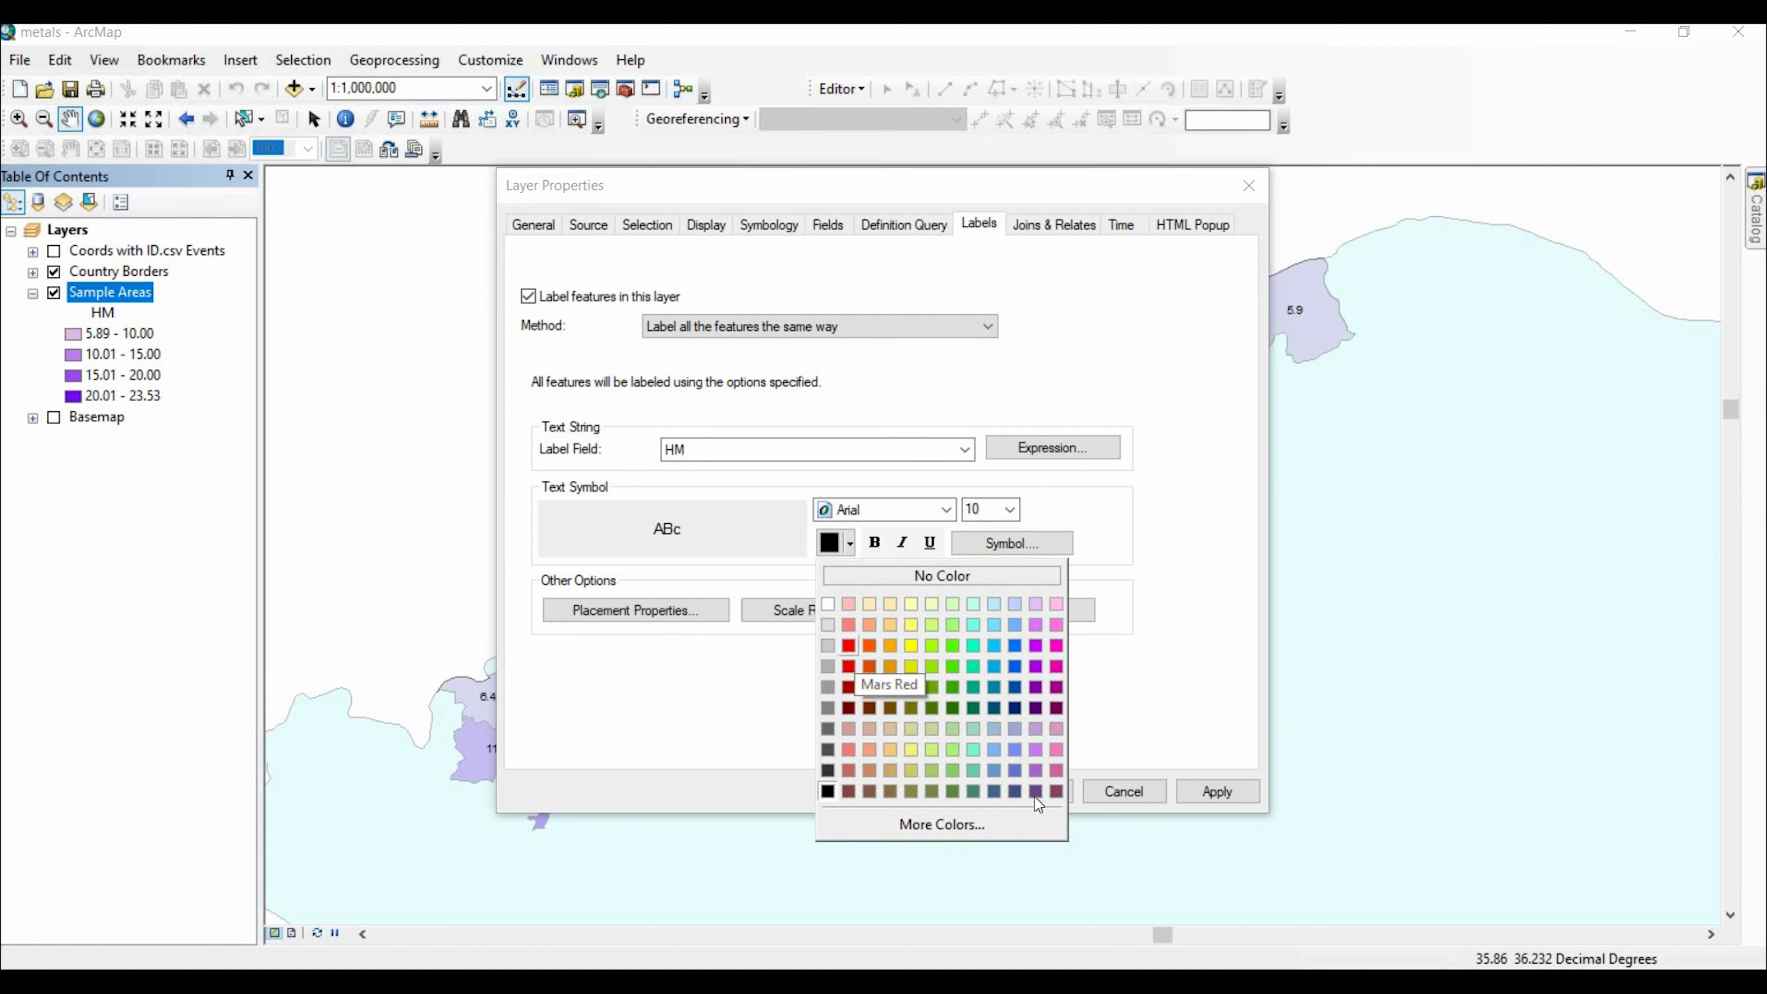
click(848, 666)
click(1217, 792)
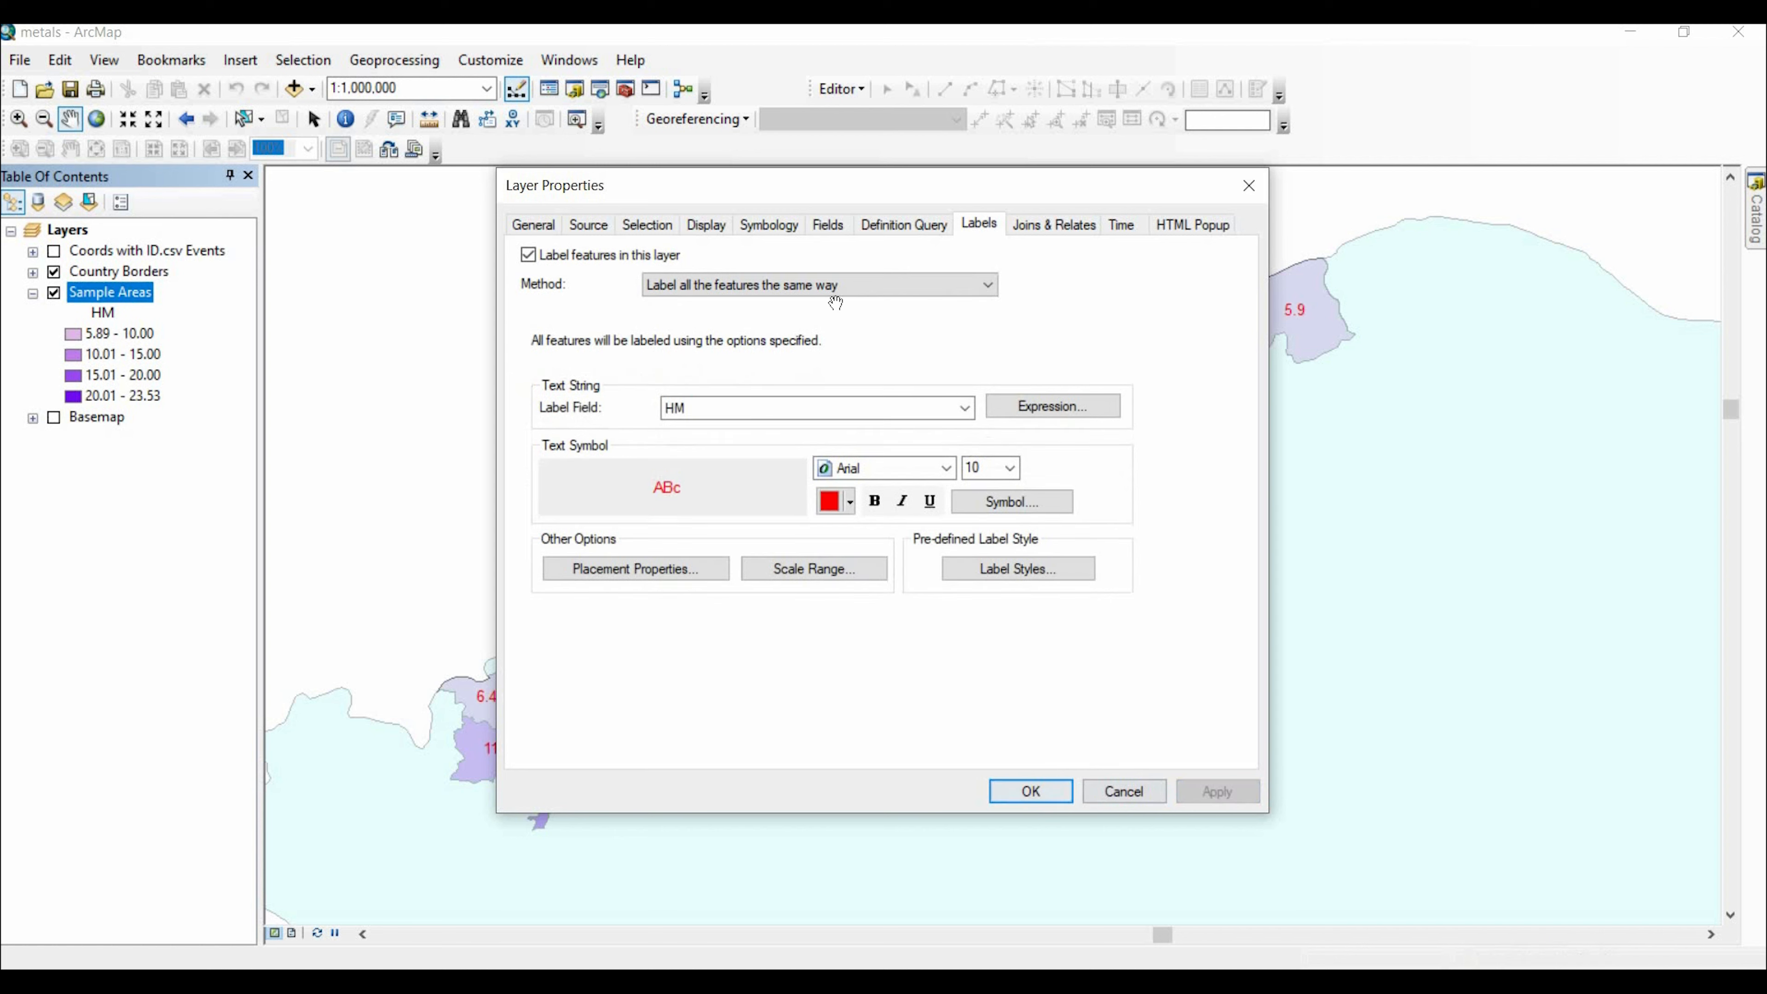
click(1032, 791)
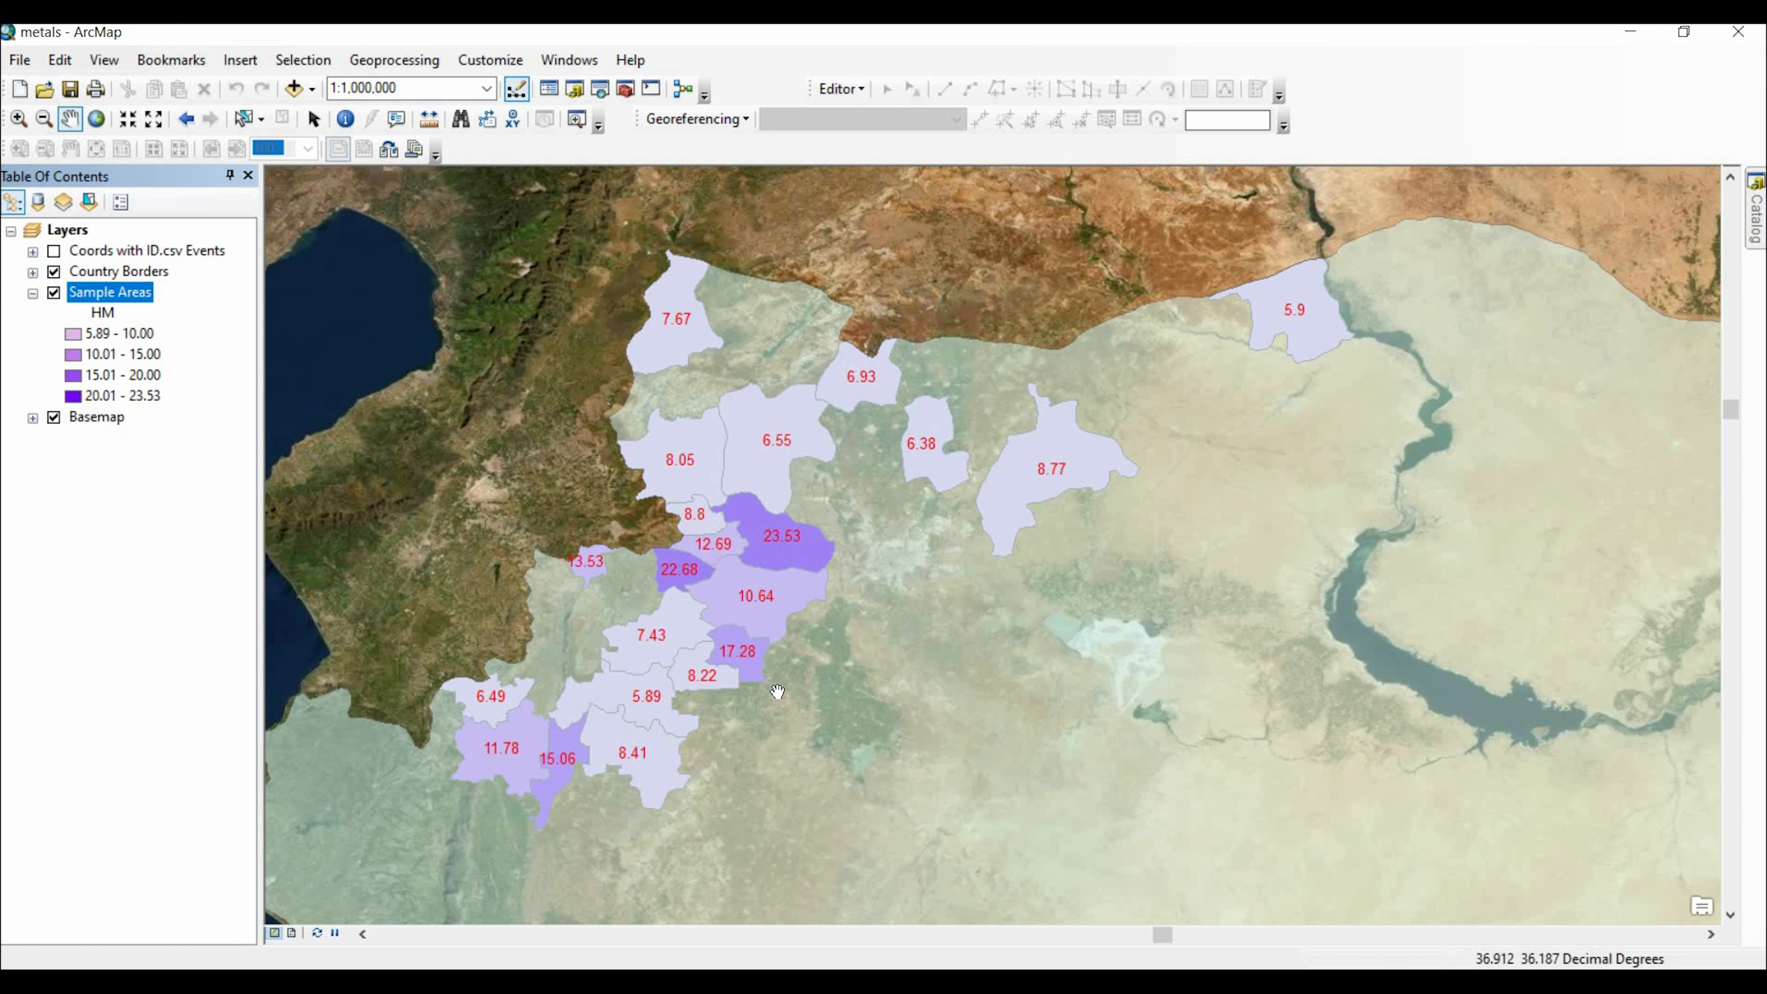
scroll(777, 692, up, 3)
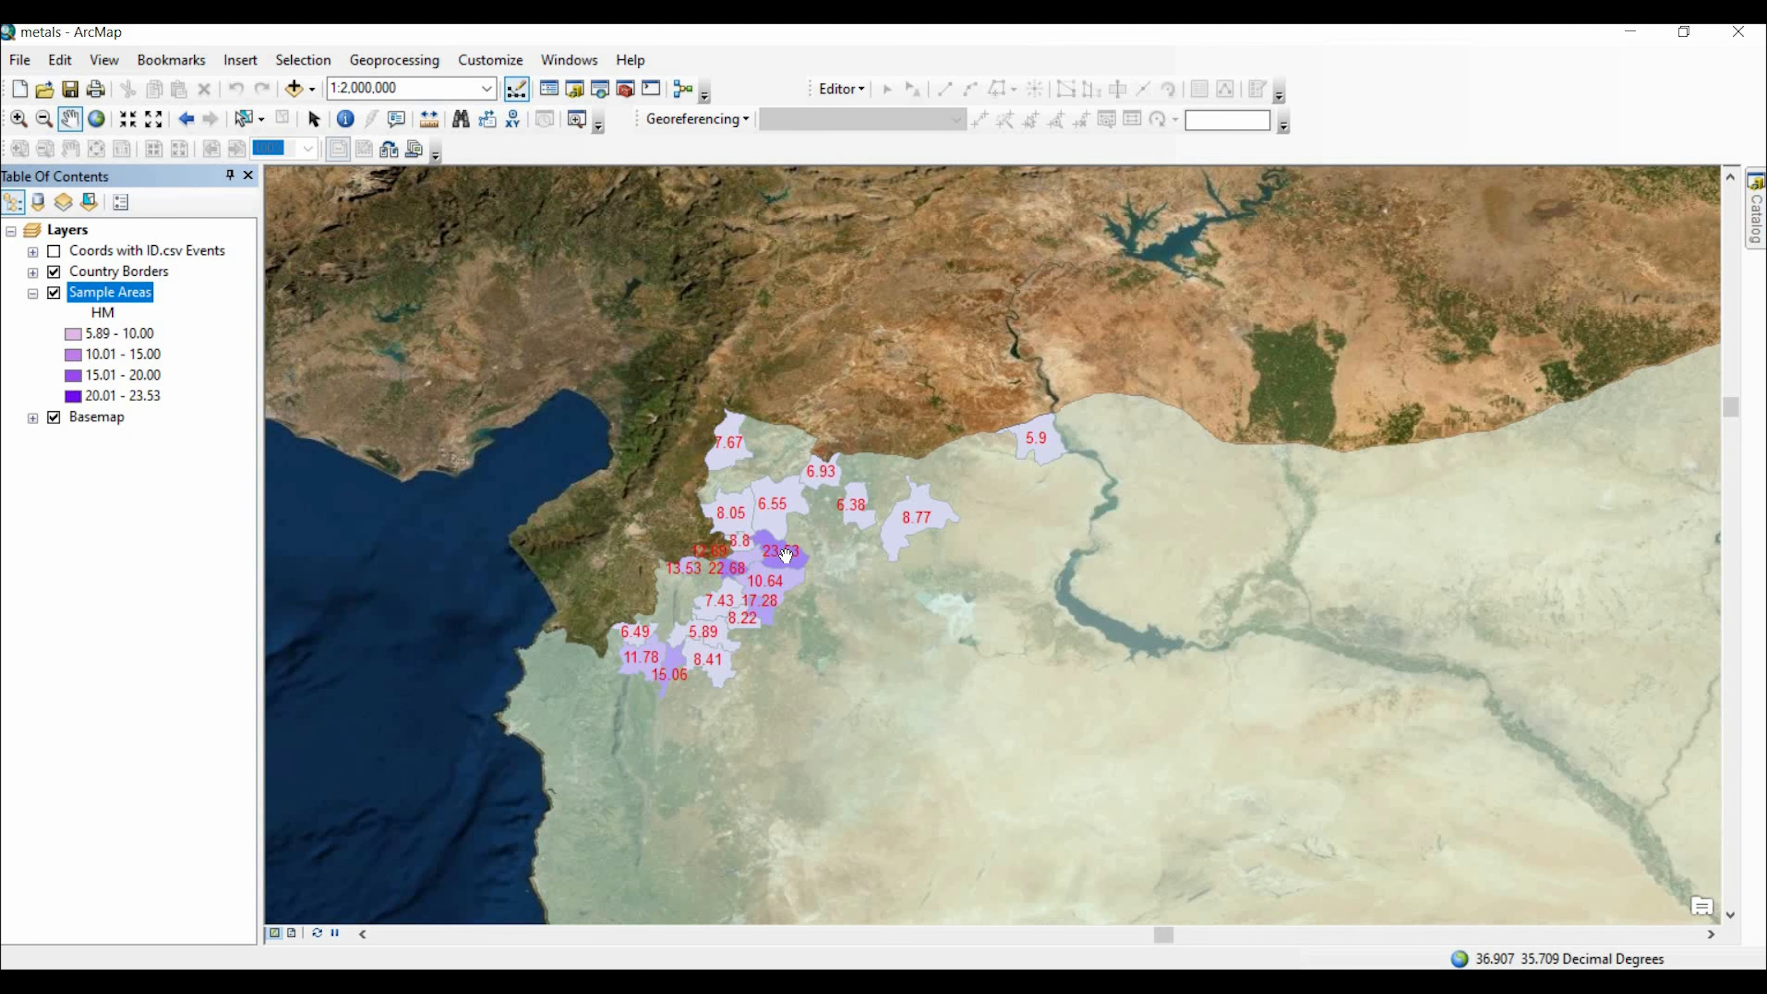
- Turn off the labels of the Sample Areas layer and accept the layer properties
drag(786, 555, 788, 425)
scroll(800, 287, down, 1)
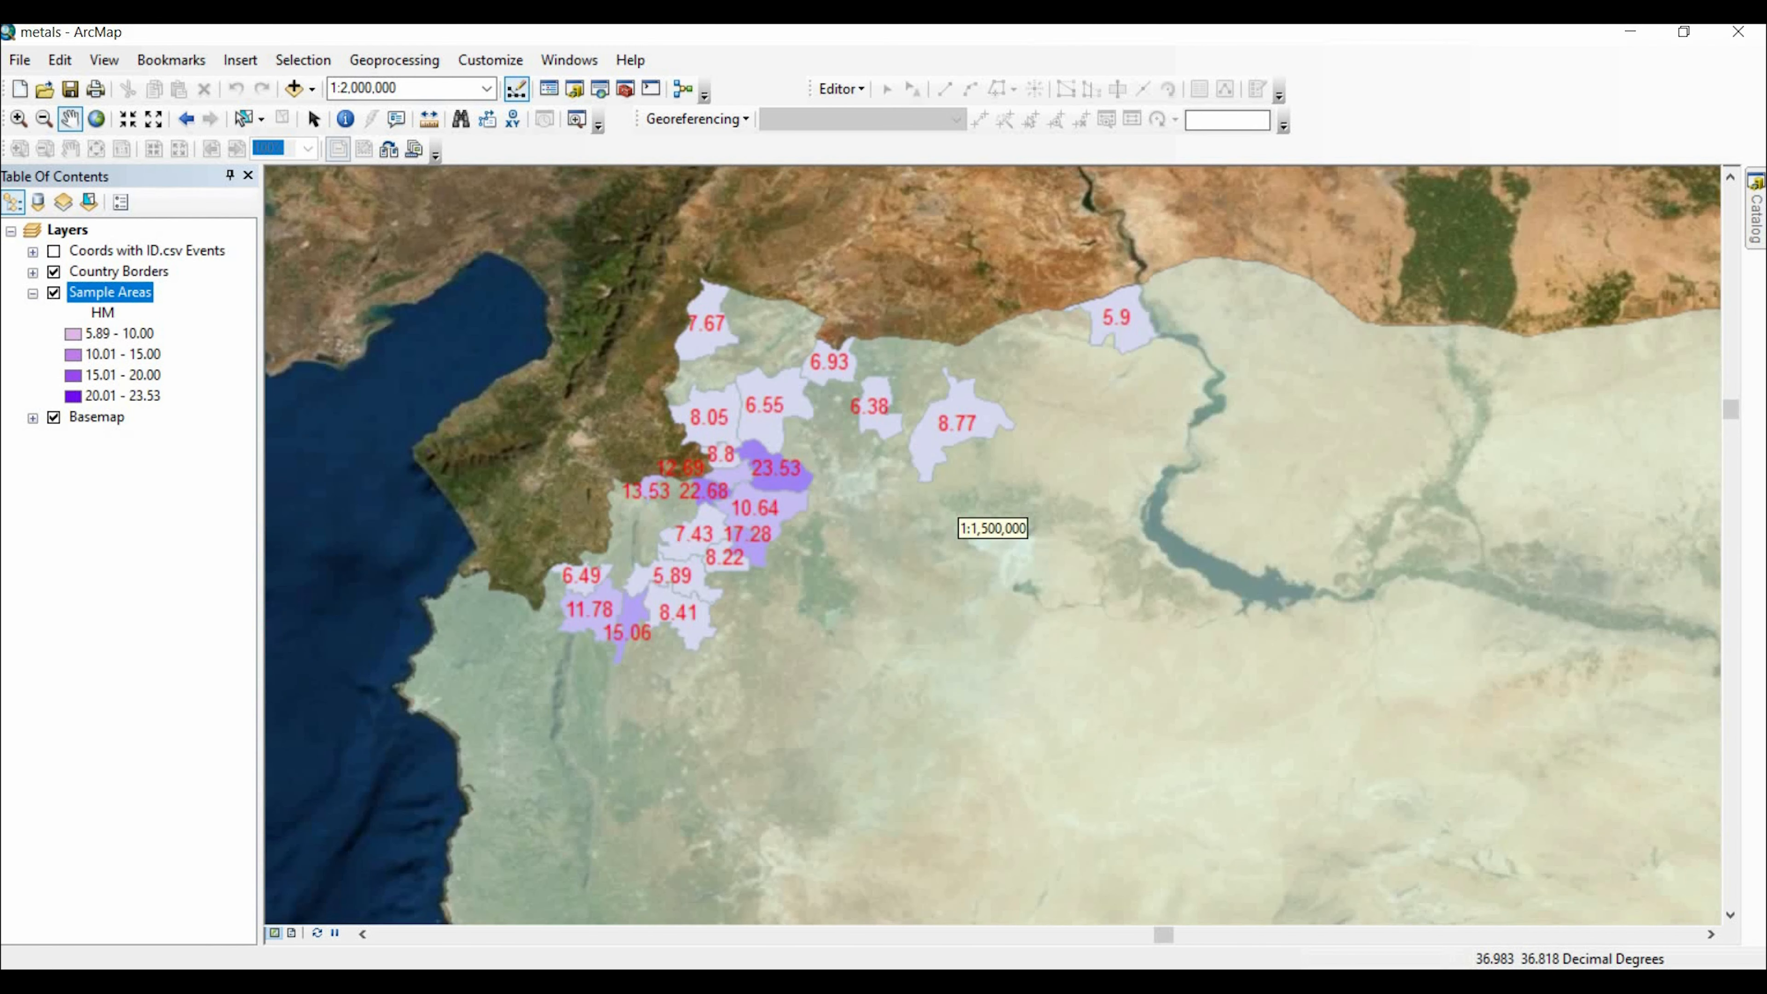
double_click(109, 294)
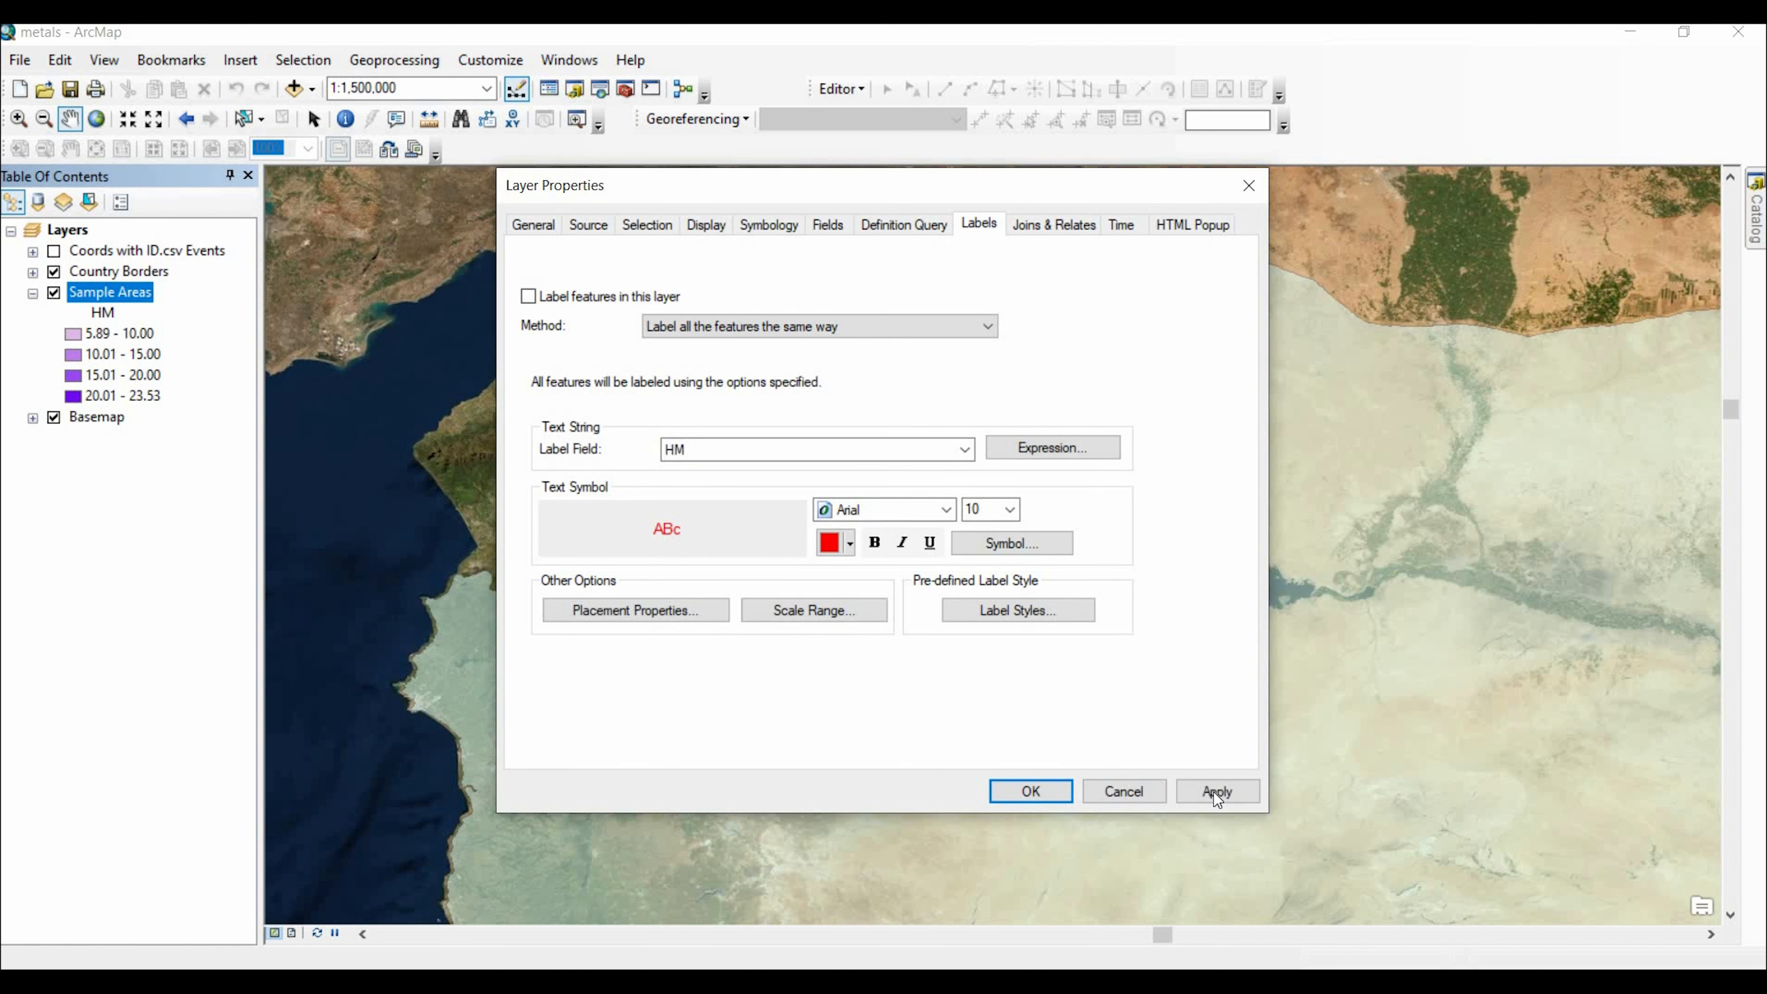
click(1021, 791)
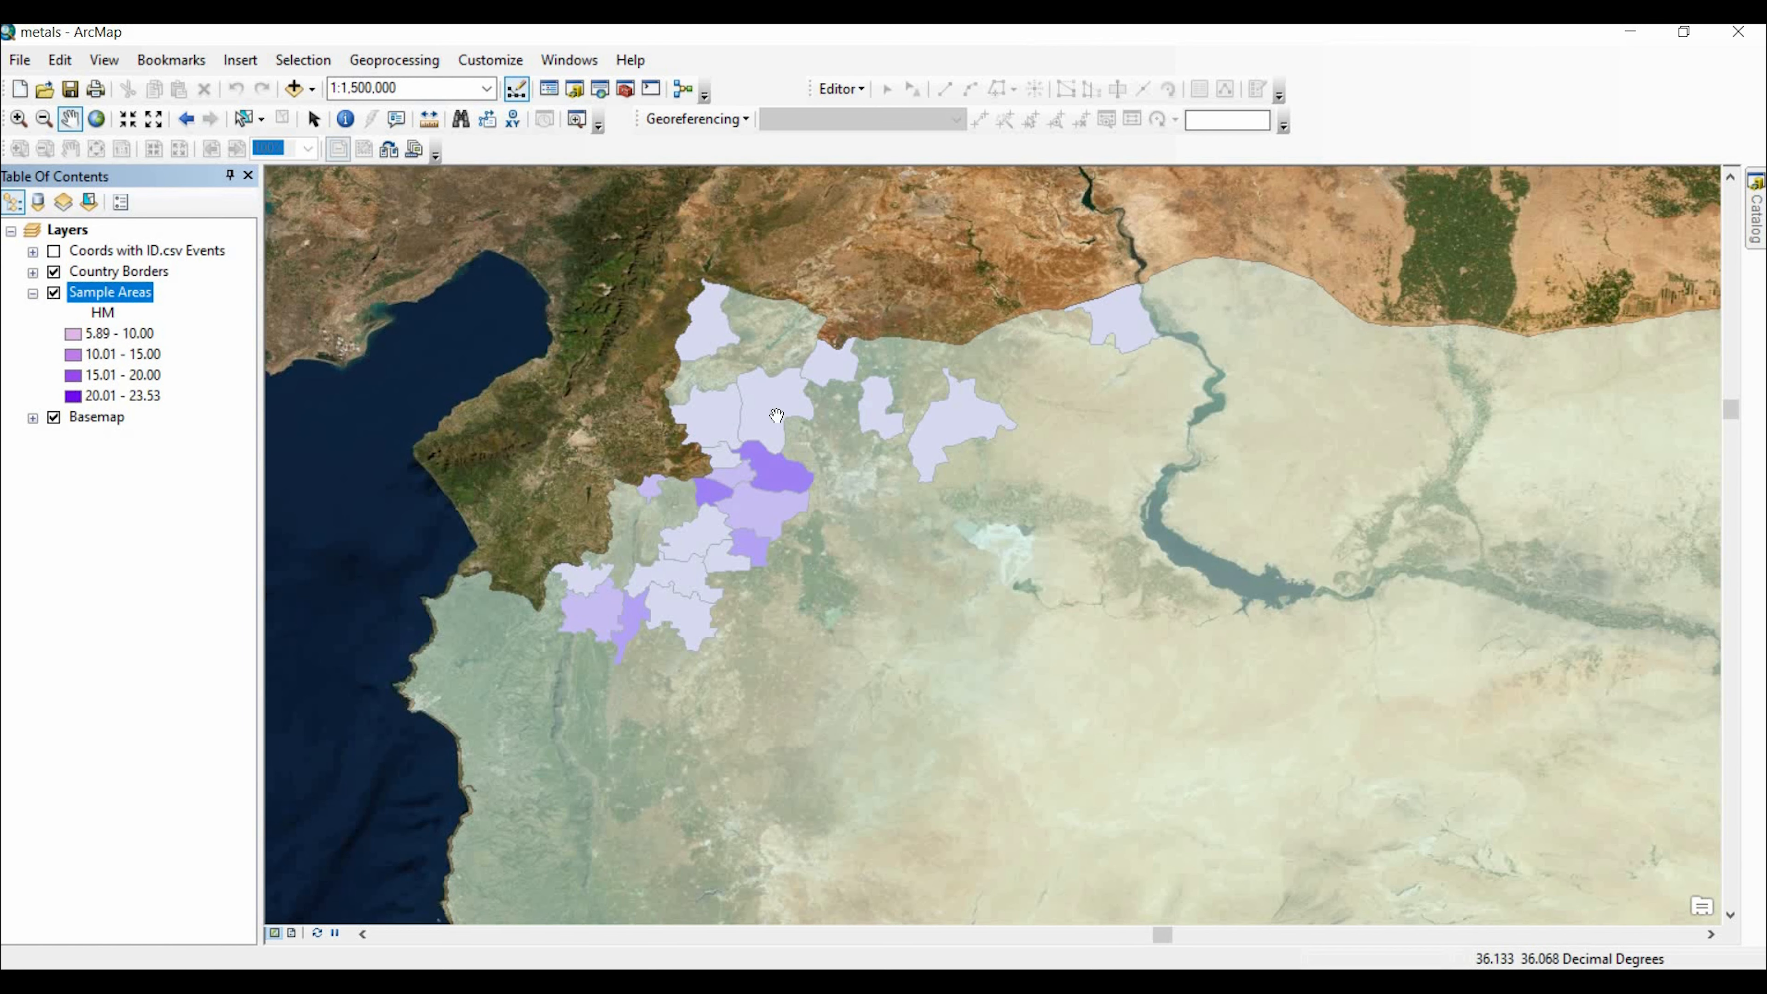
- Frame the sample areas at 1:800,000 and, in layout view, insert a one-column legend containing only Sample Areas with the default title and frame settings
scroll(696, 390, down, 3)
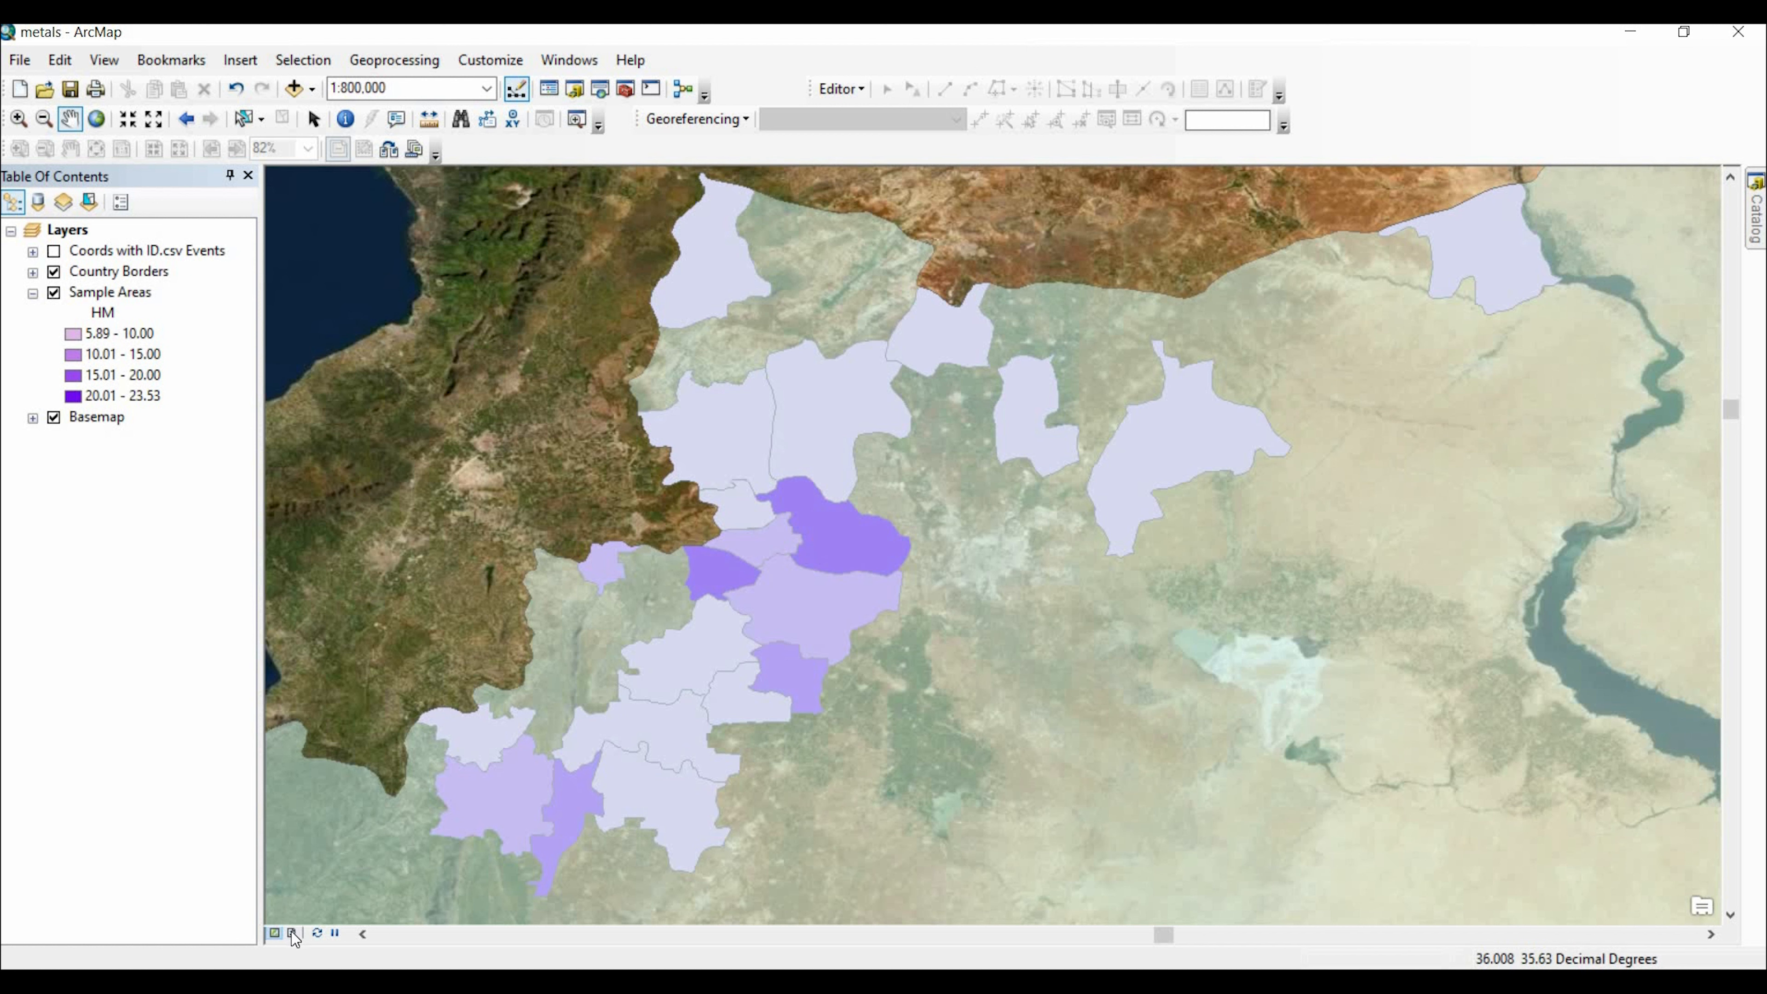
click(293, 933)
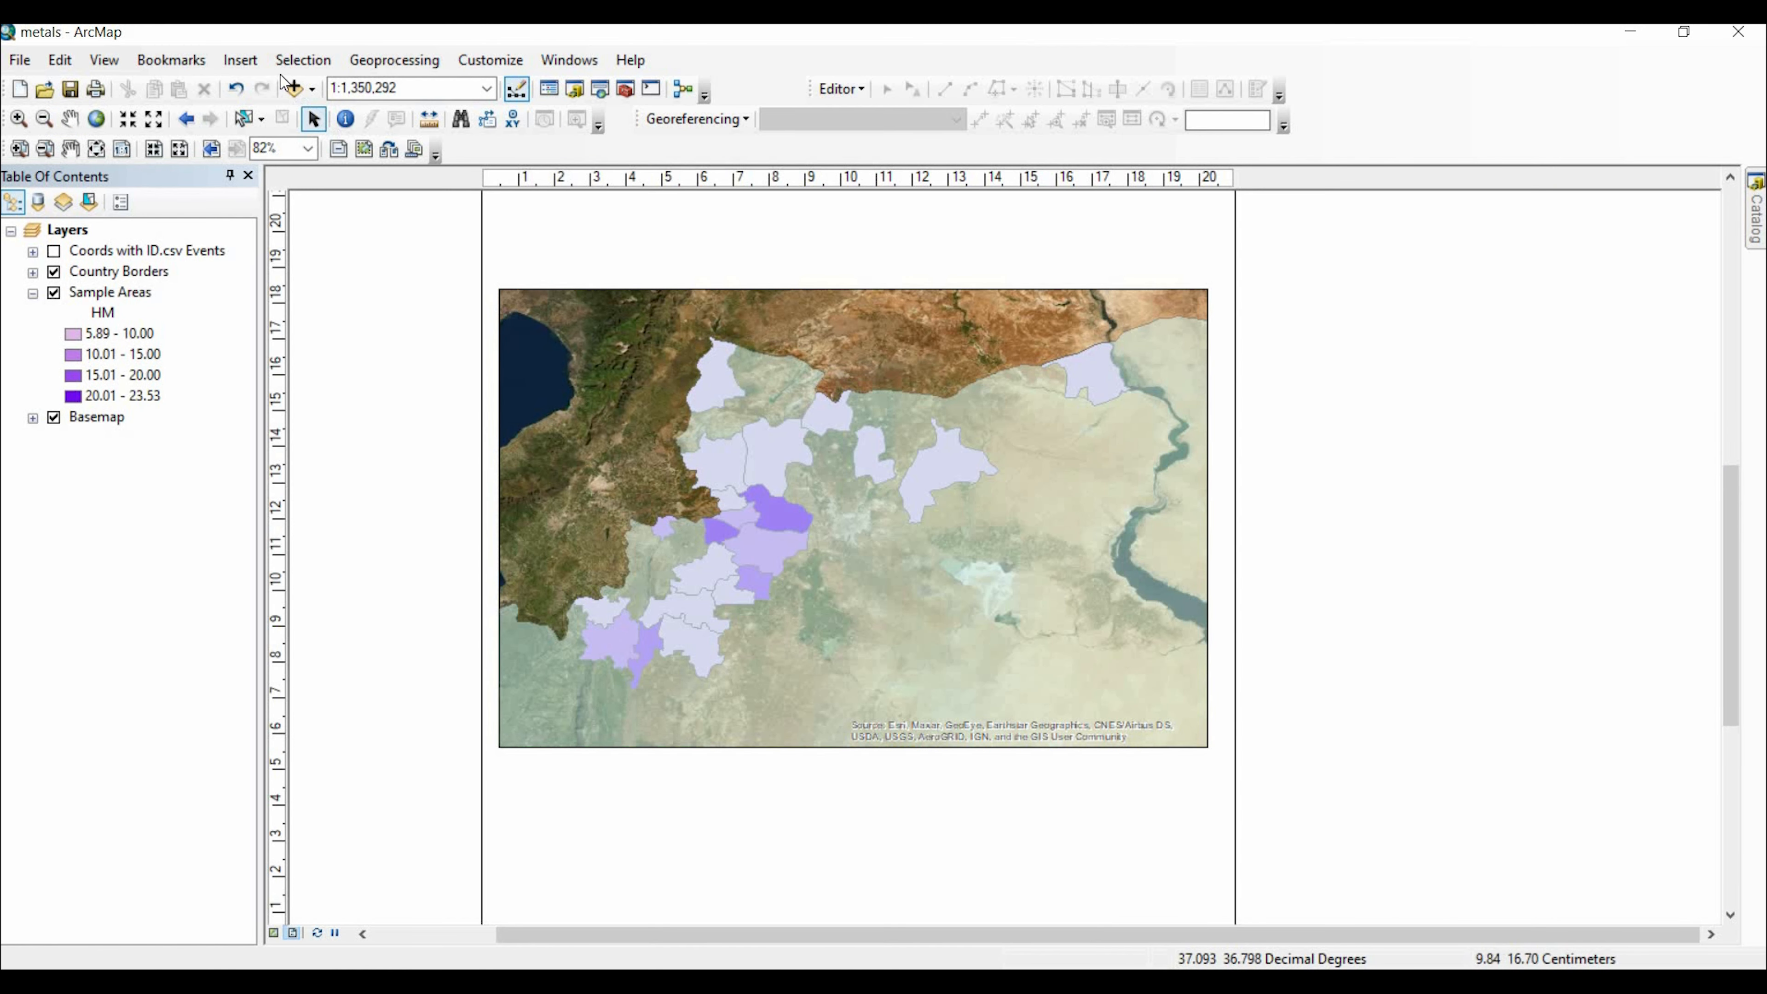
click(240, 61)
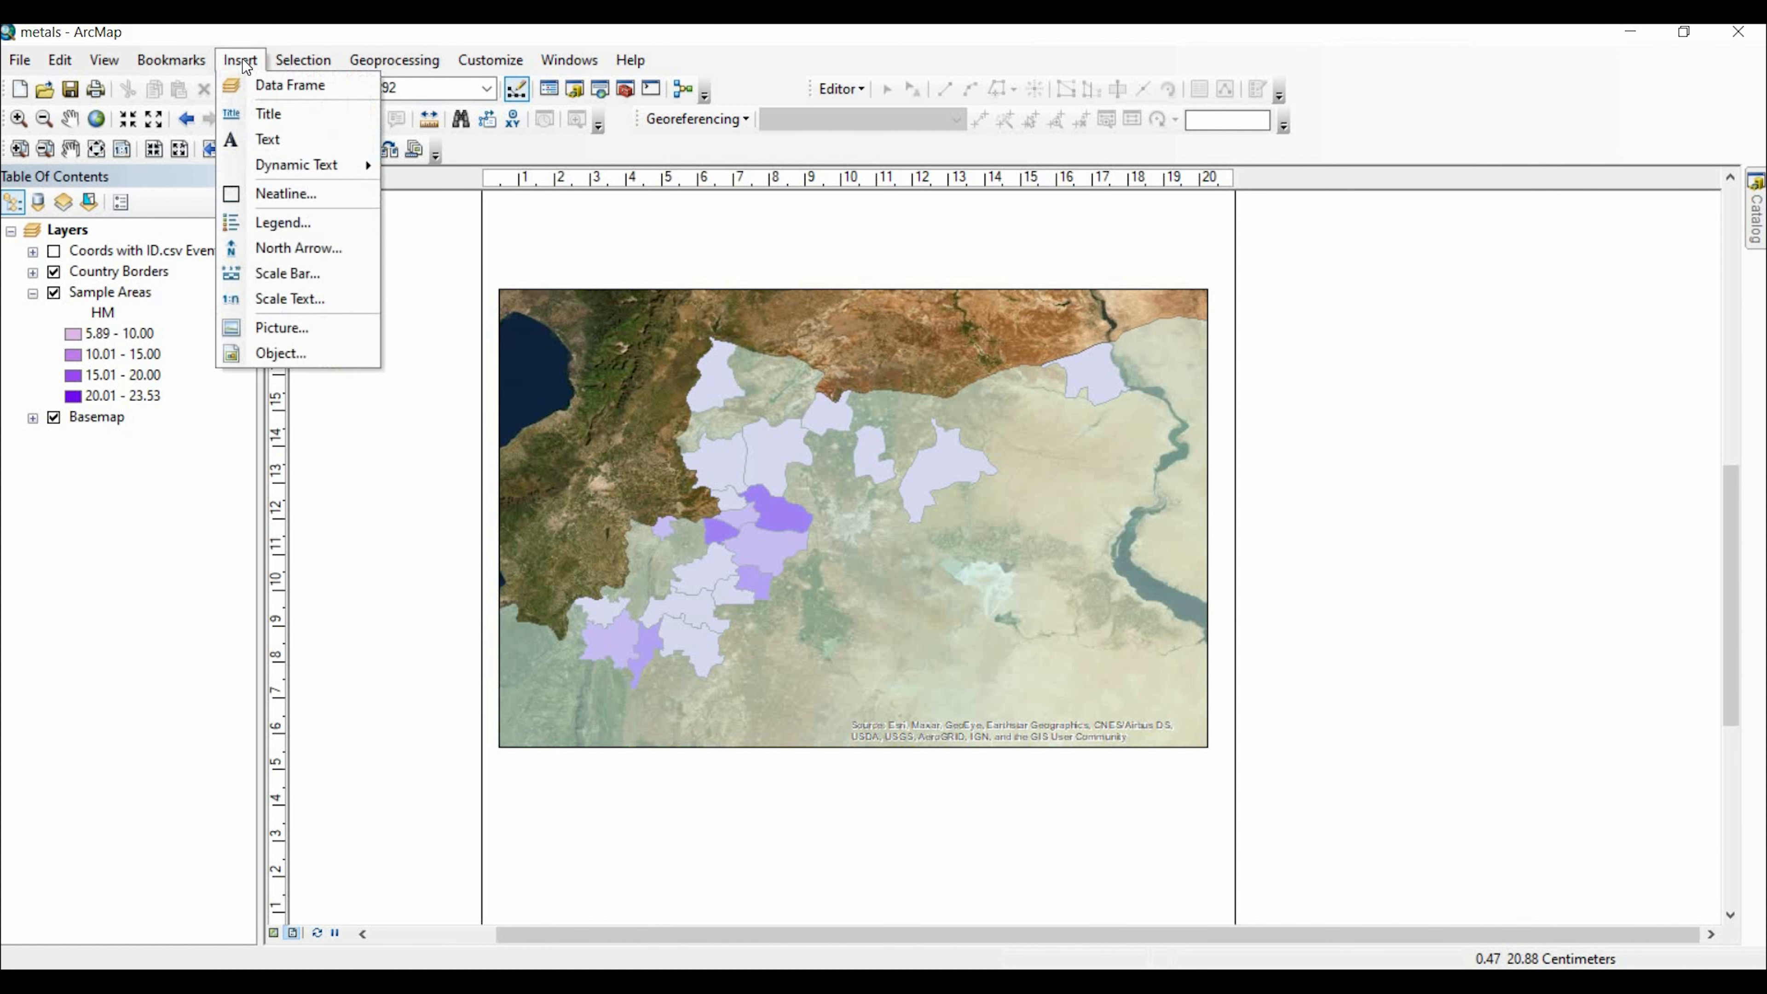
click(307, 225)
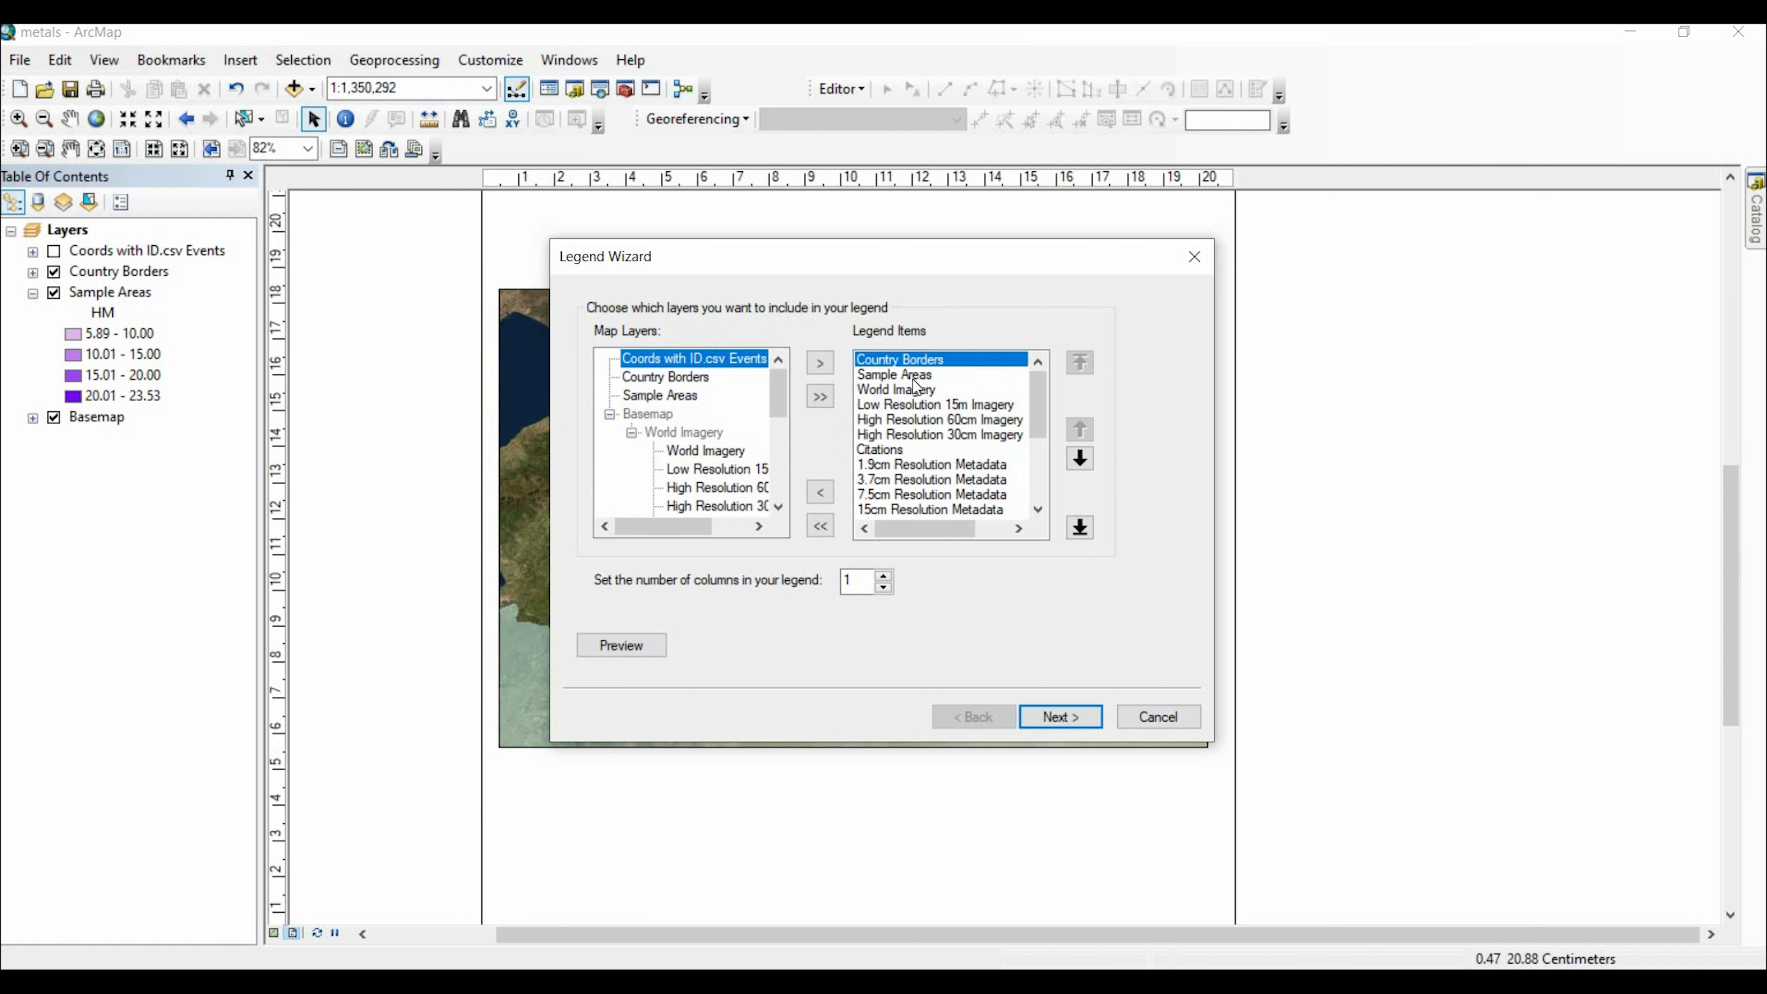
click(891, 375)
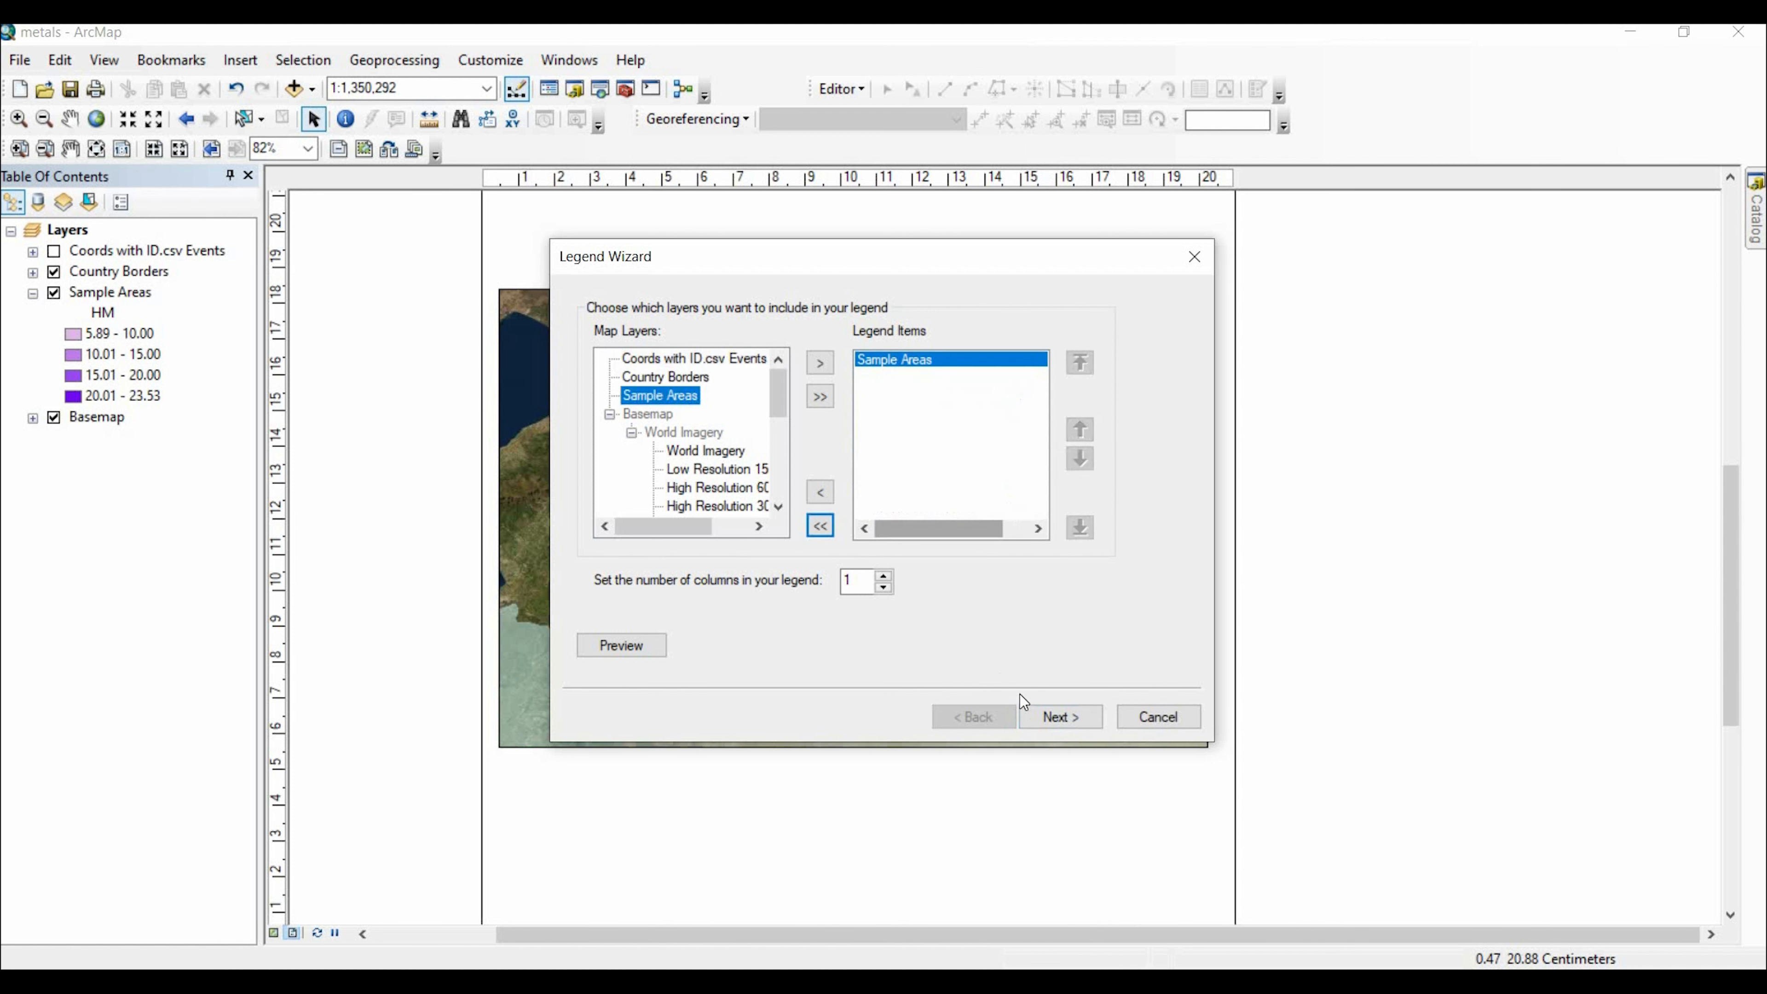
click(887, 365)
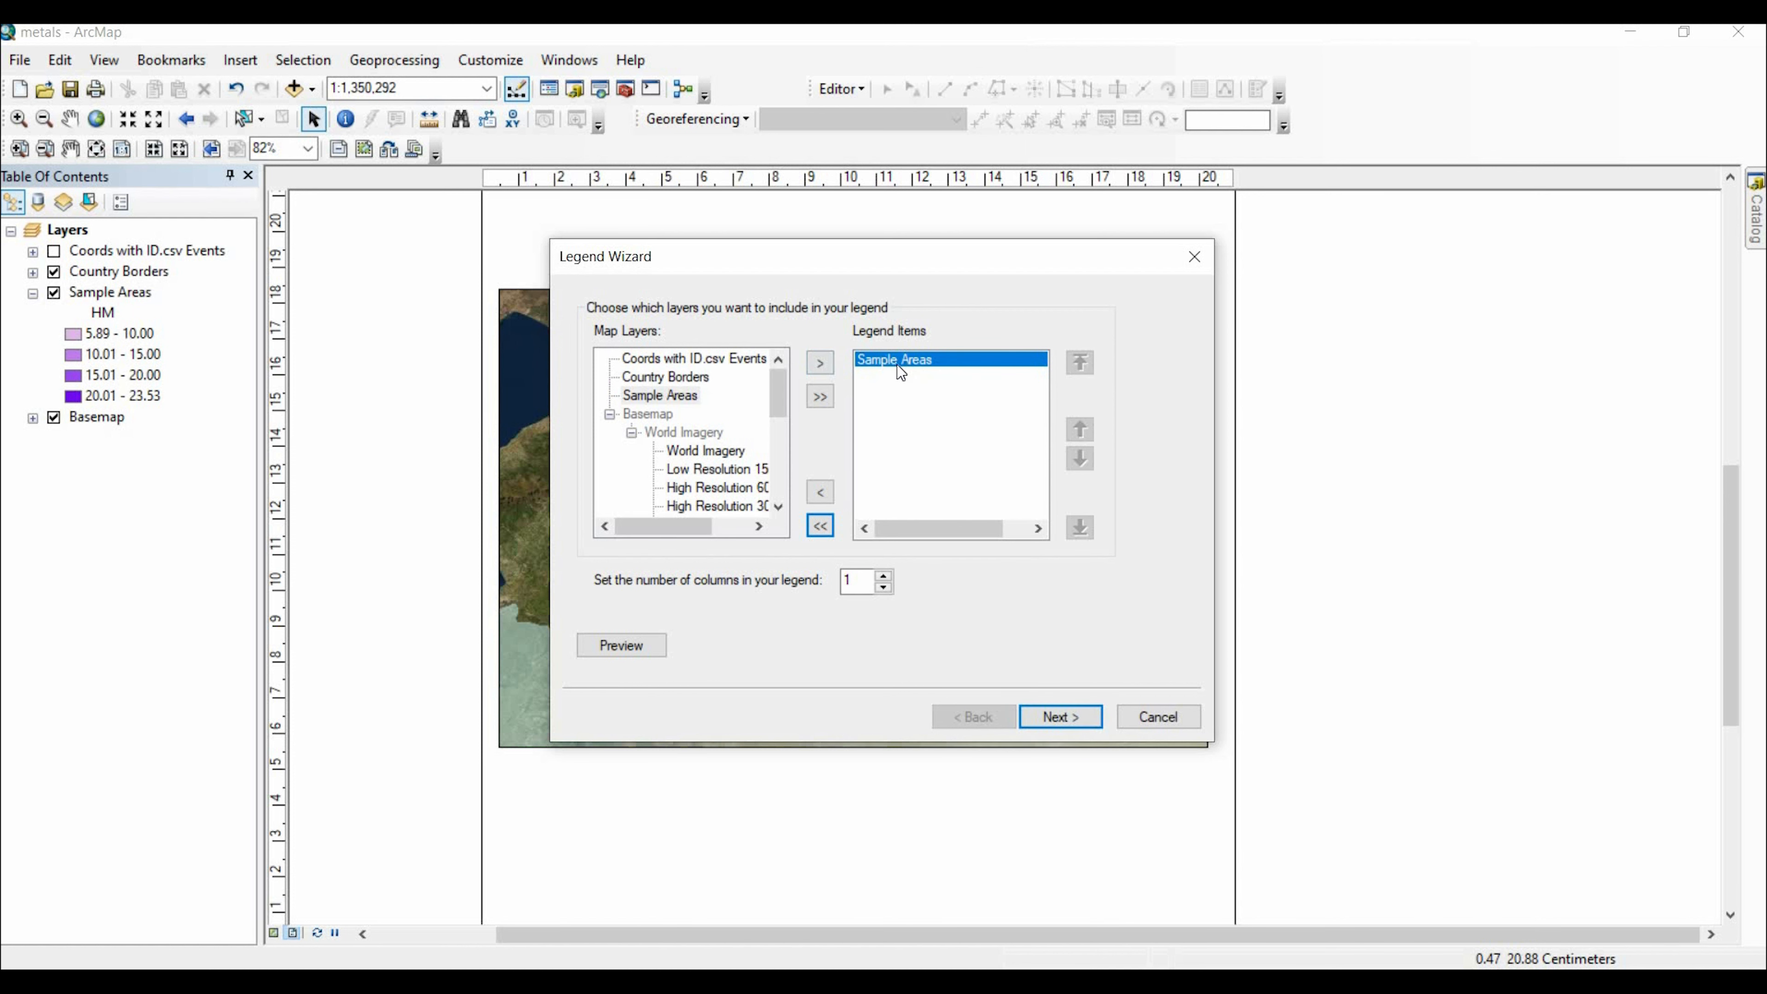
click(1059, 724)
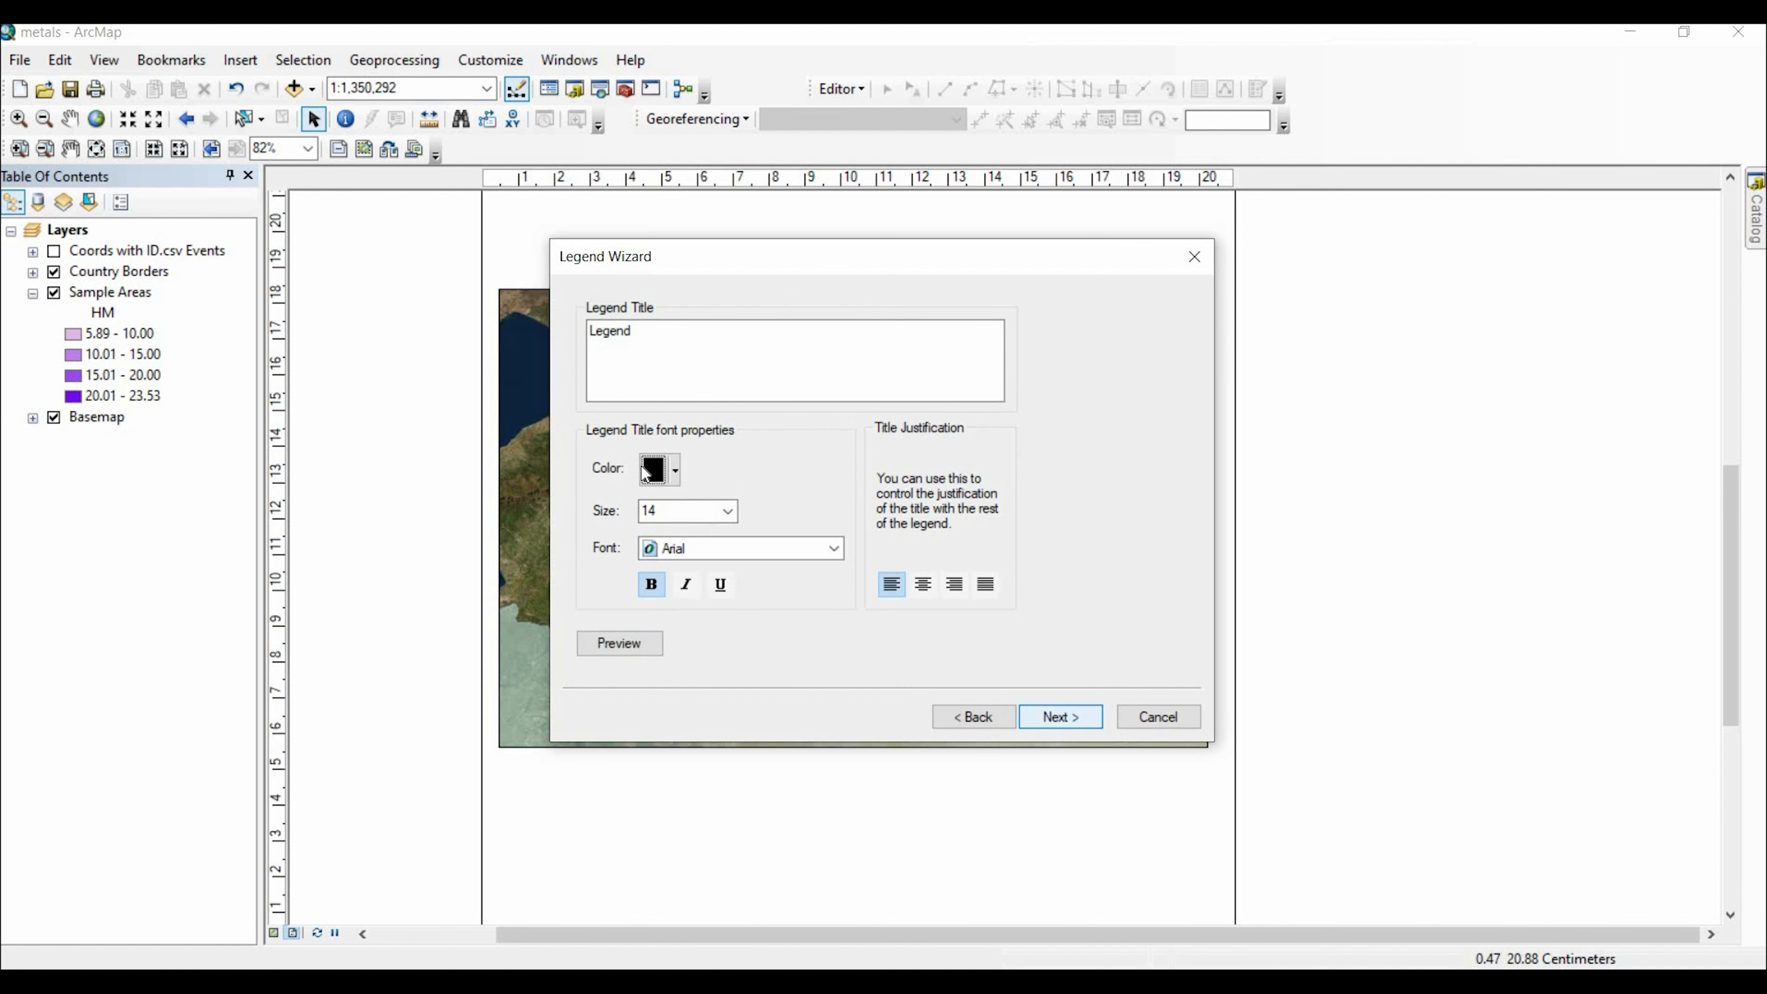
click(1053, 723)
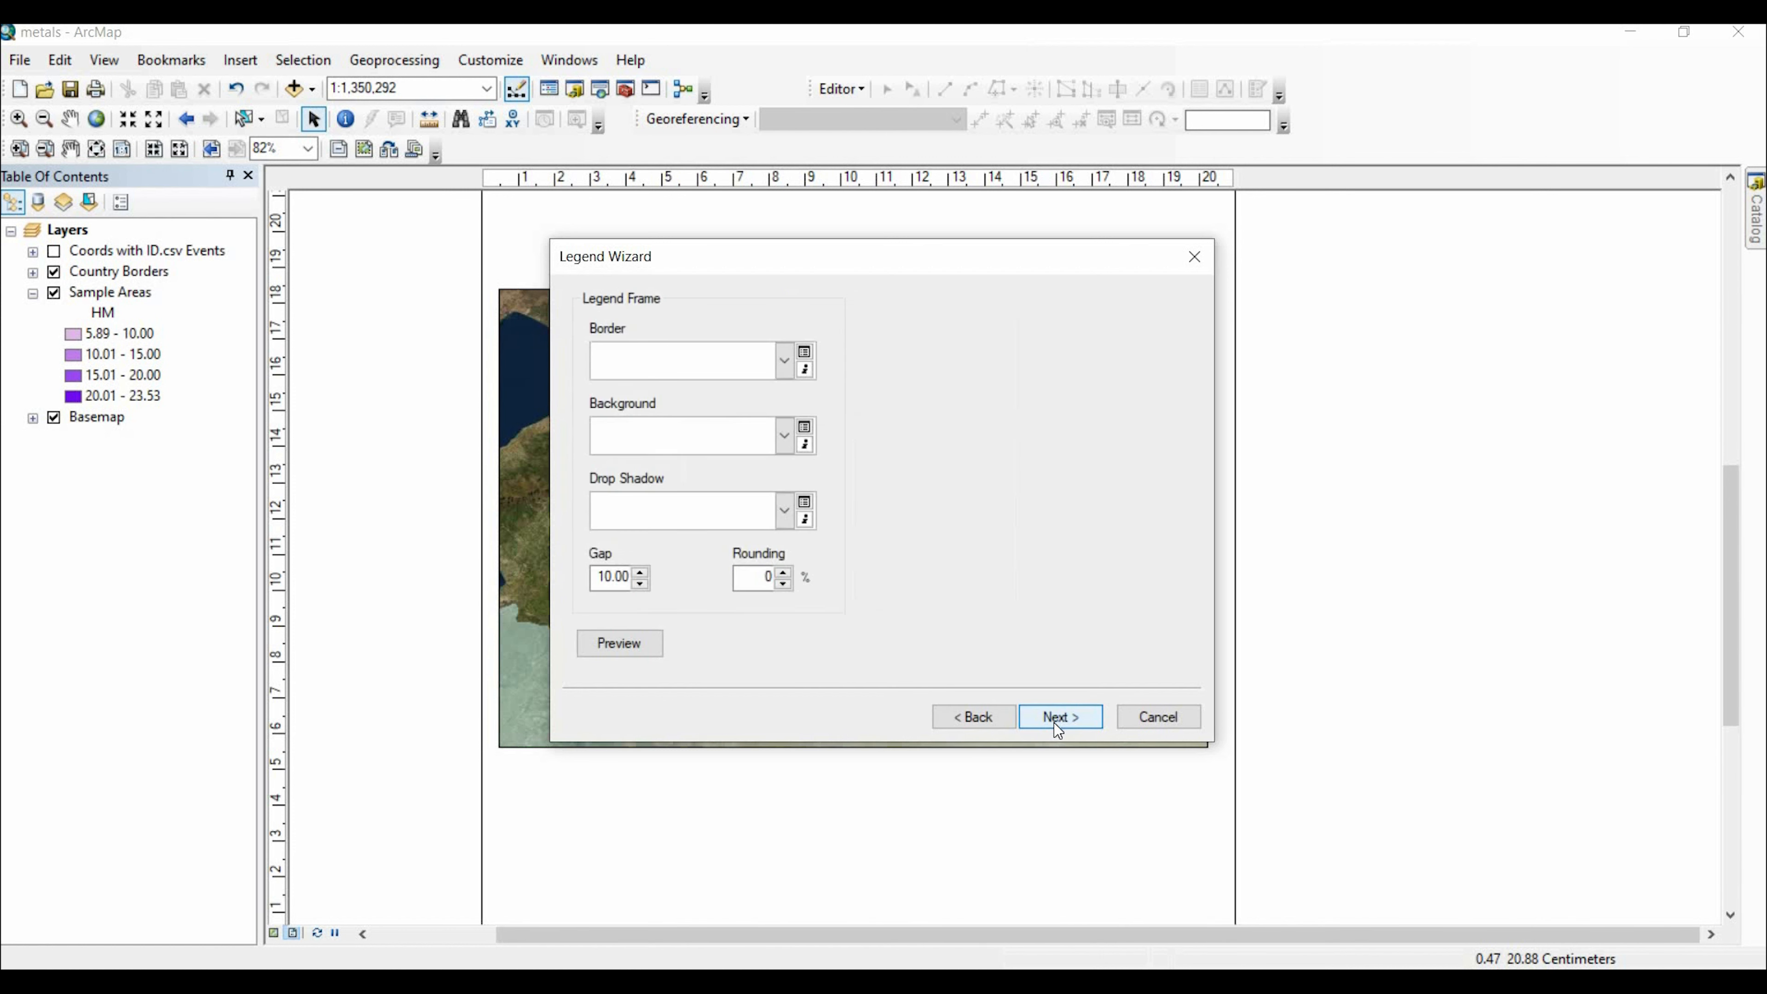
click(1054, 723)
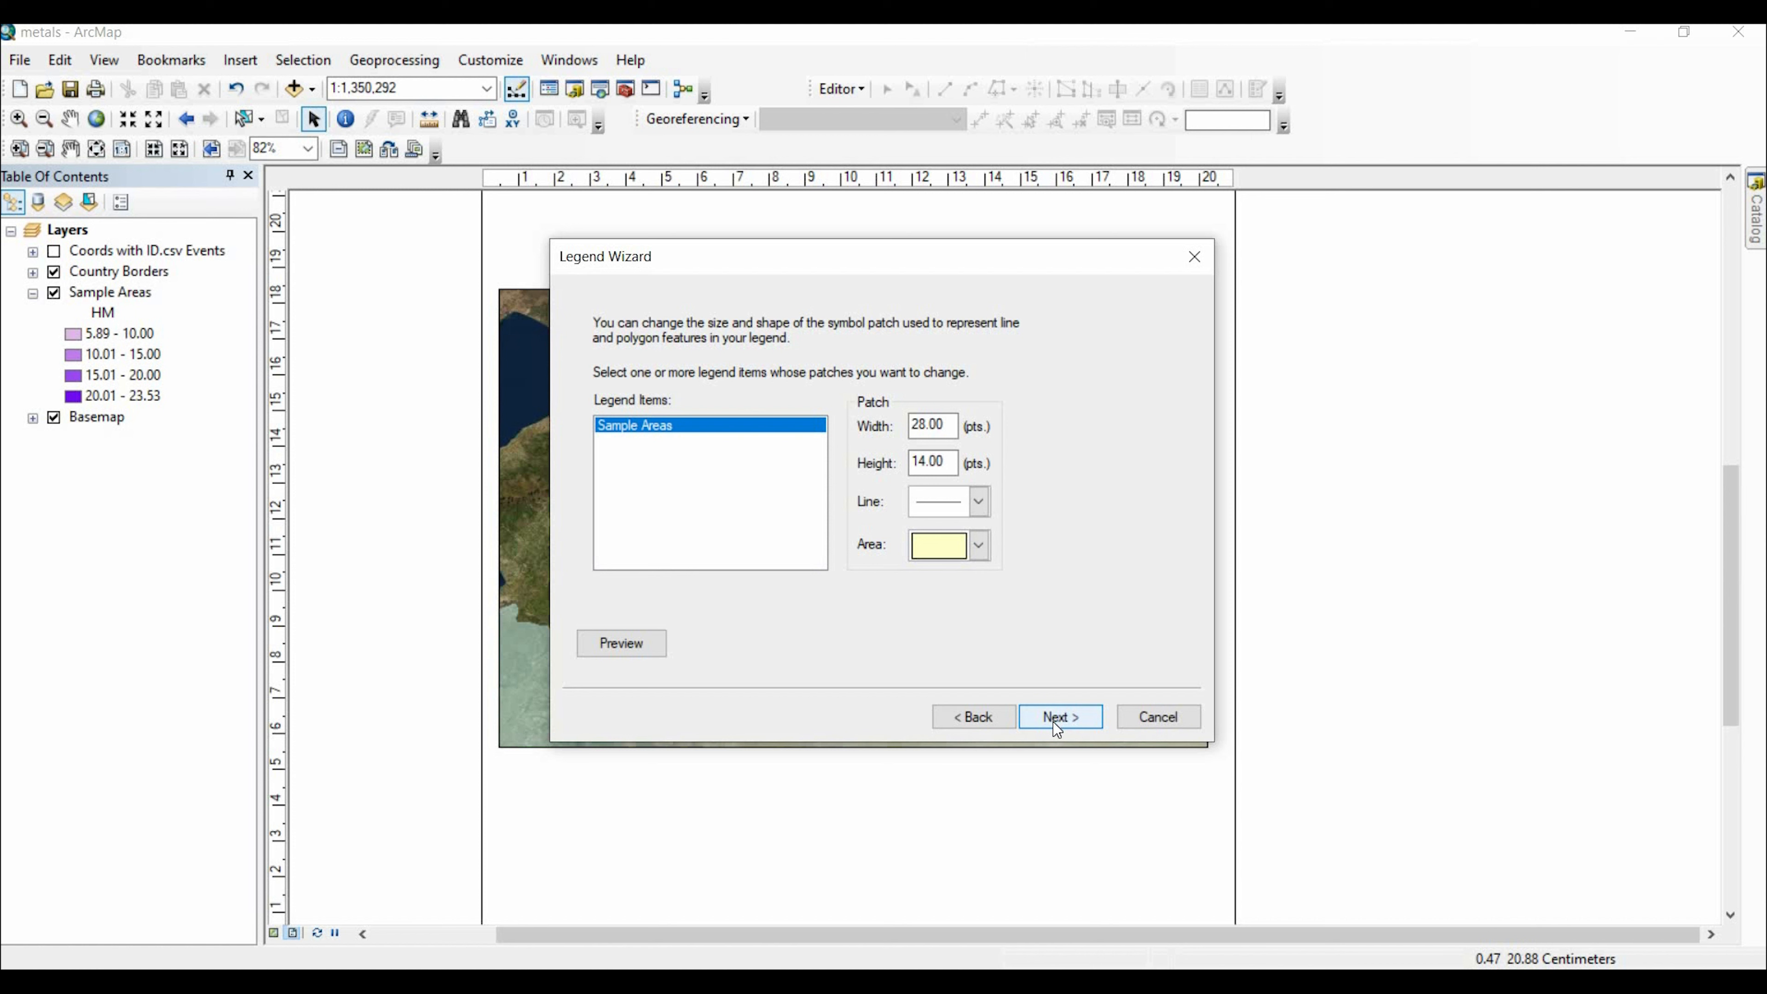
click(1053, 722)
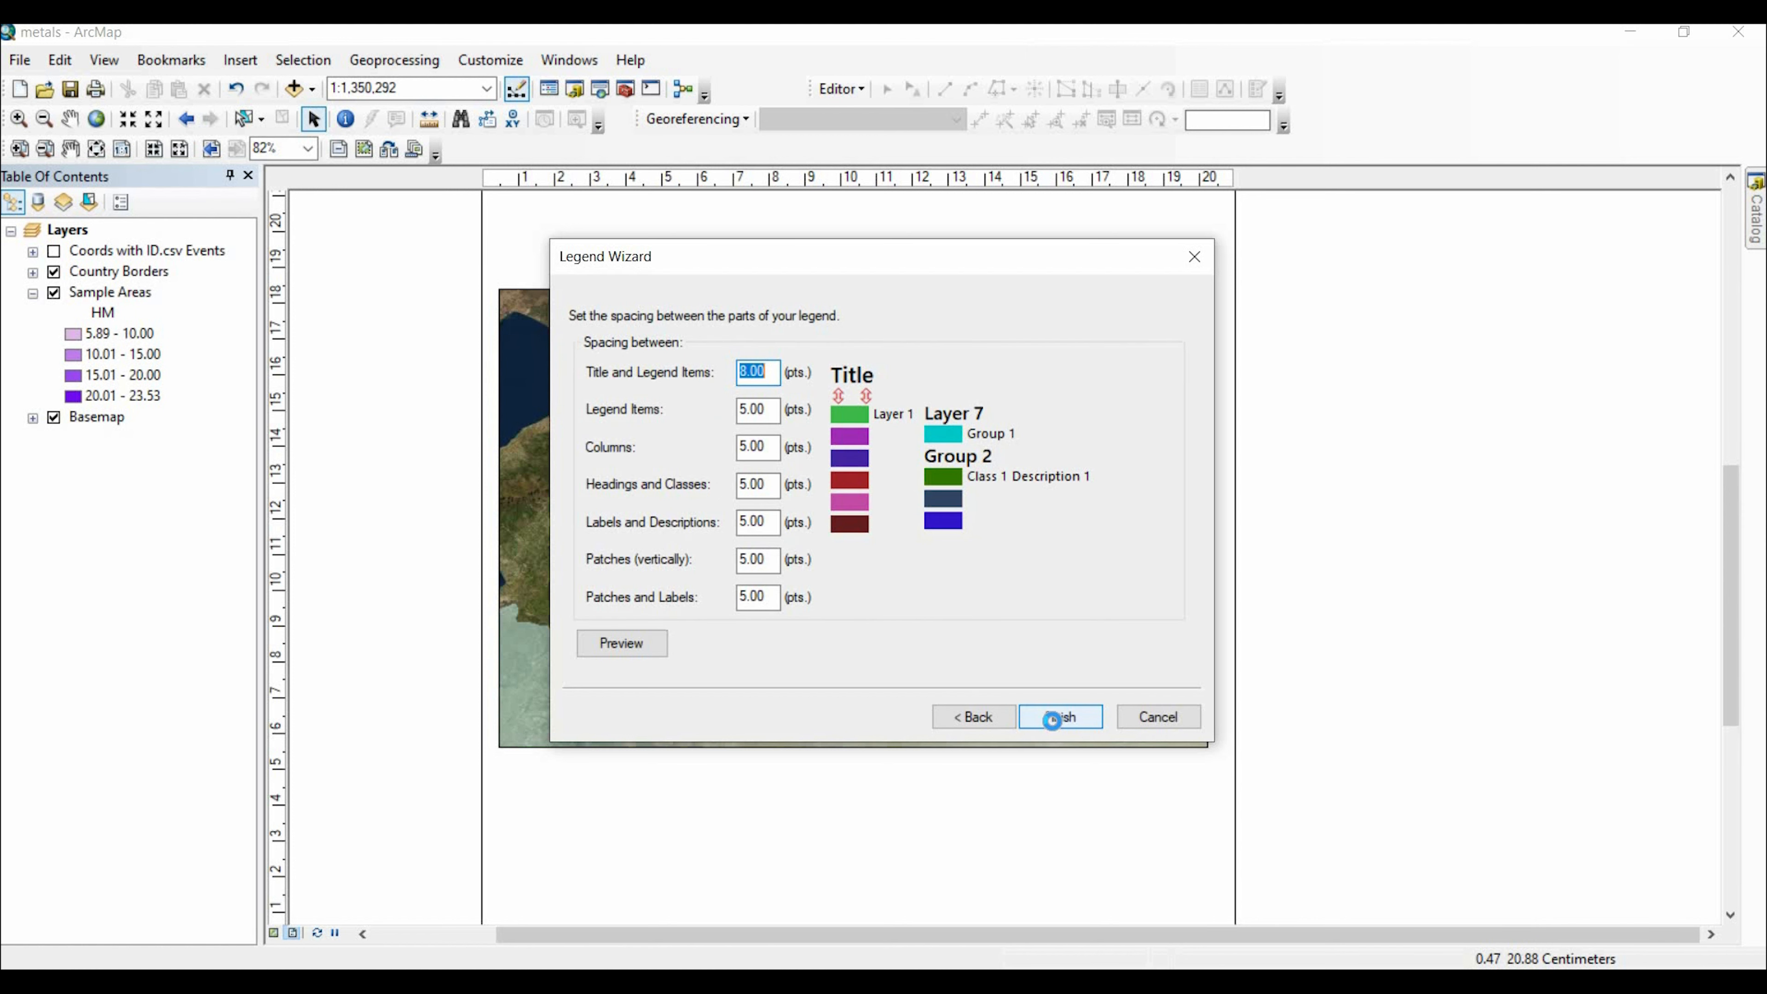
click(1052, 718)
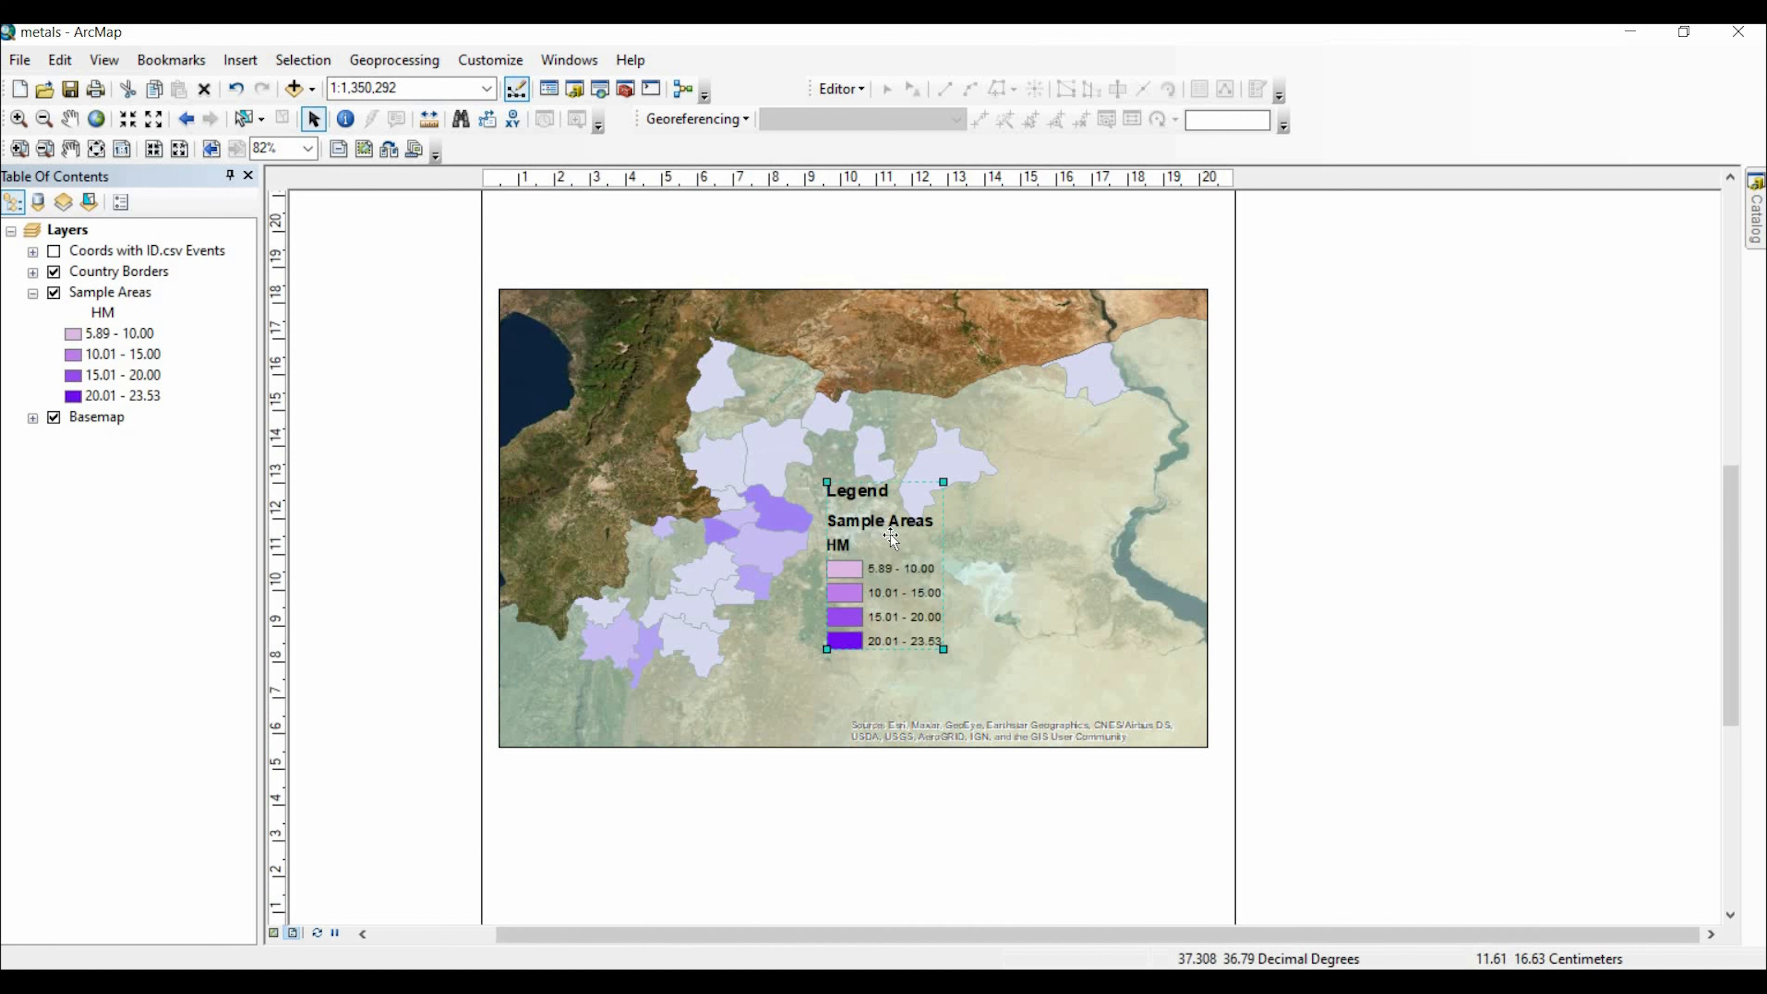
- Move the legend to the empty southeast part of the map, convert it to graphics and ungroup it
drag(903, 487, 1021, 571)
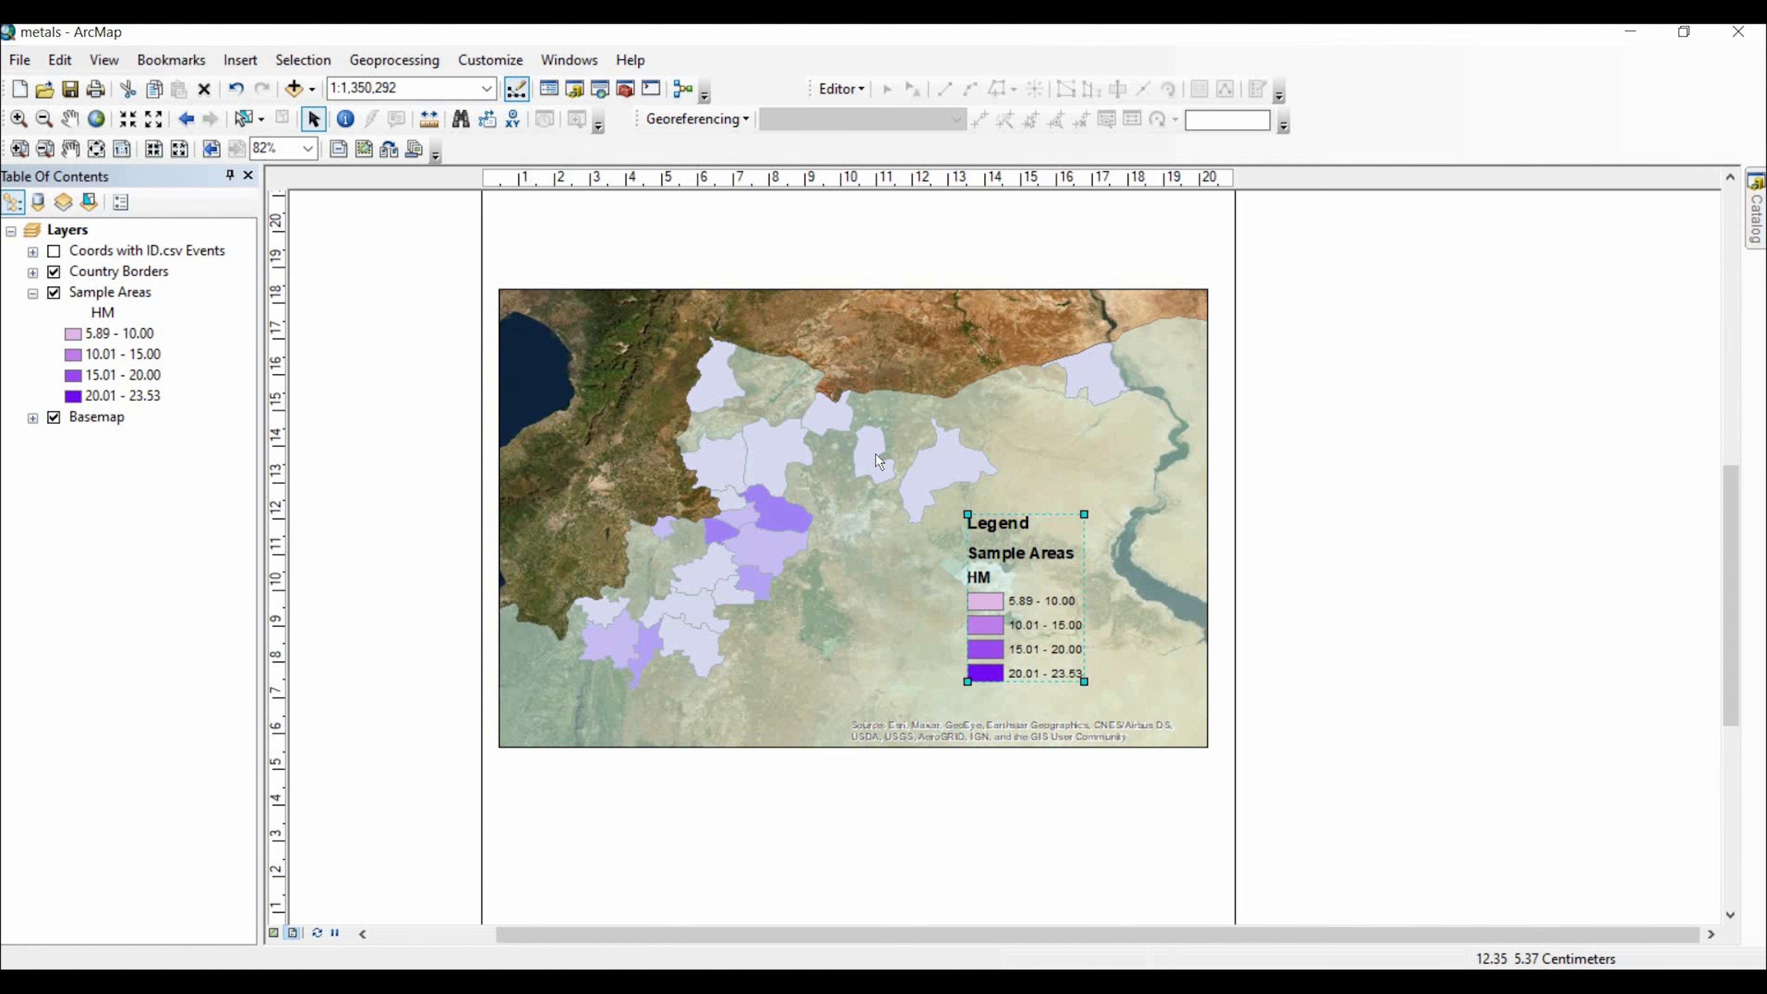
scroll(1086, 707, up, 4)
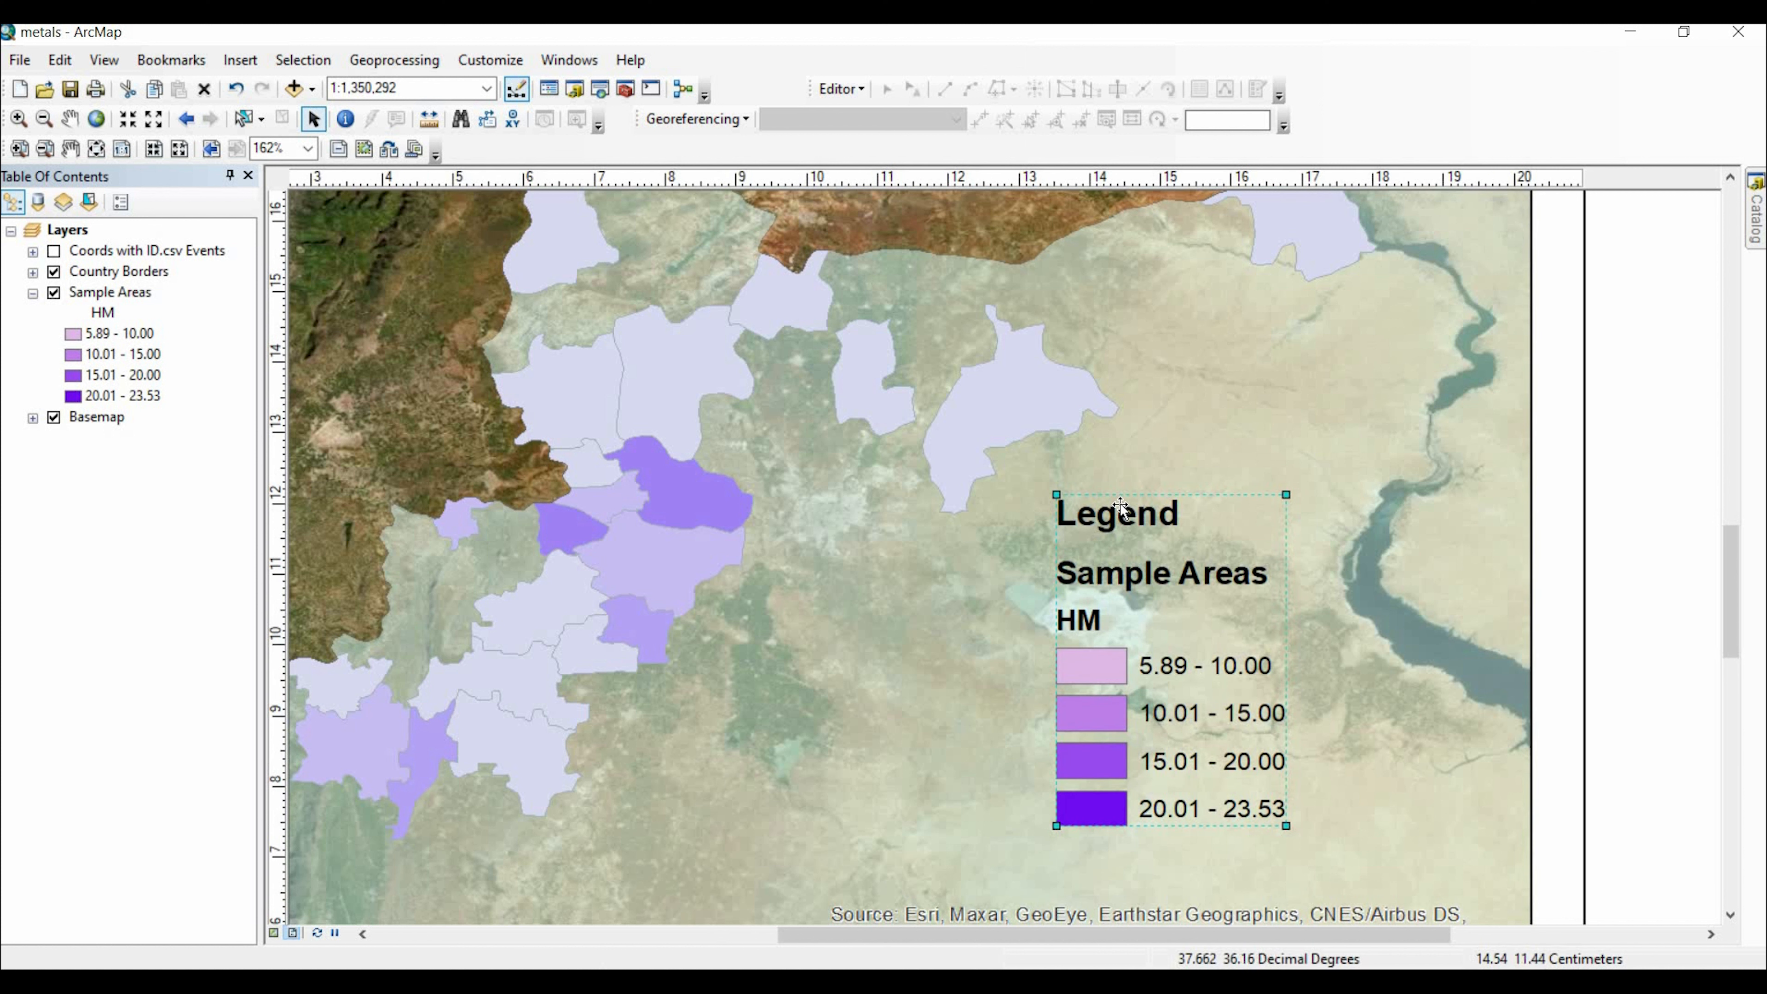
right_click(1122, 504)
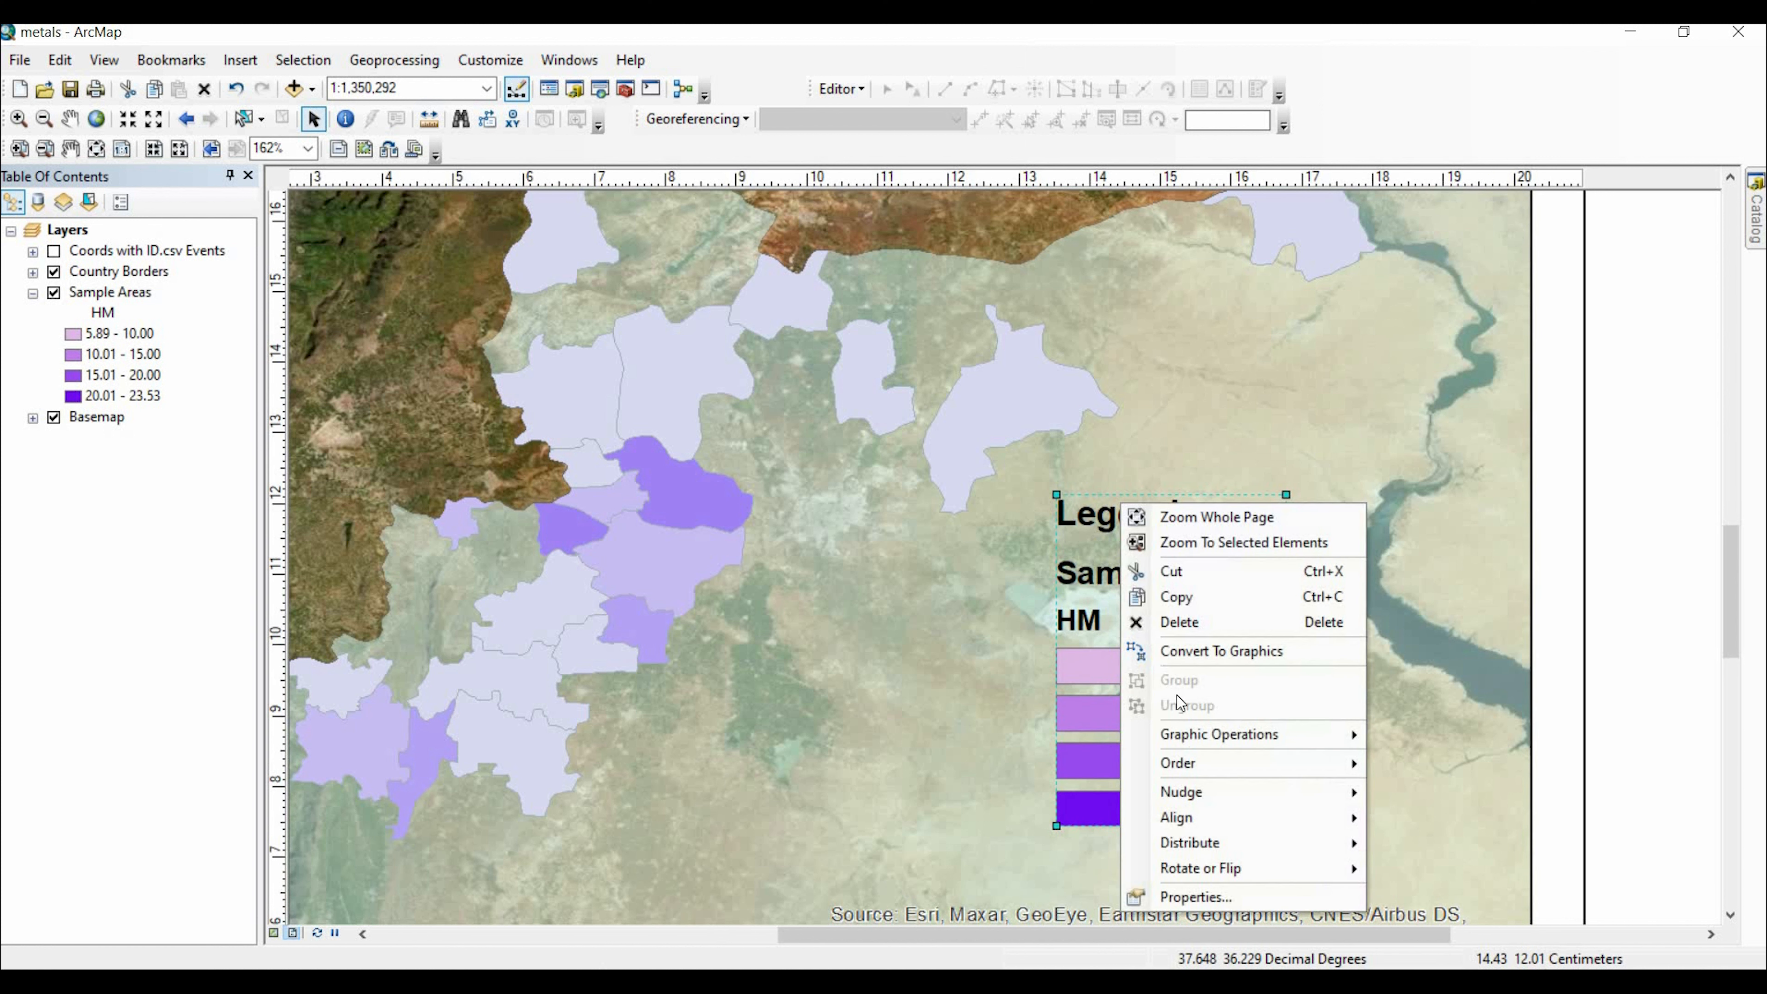
click(1192, 650)
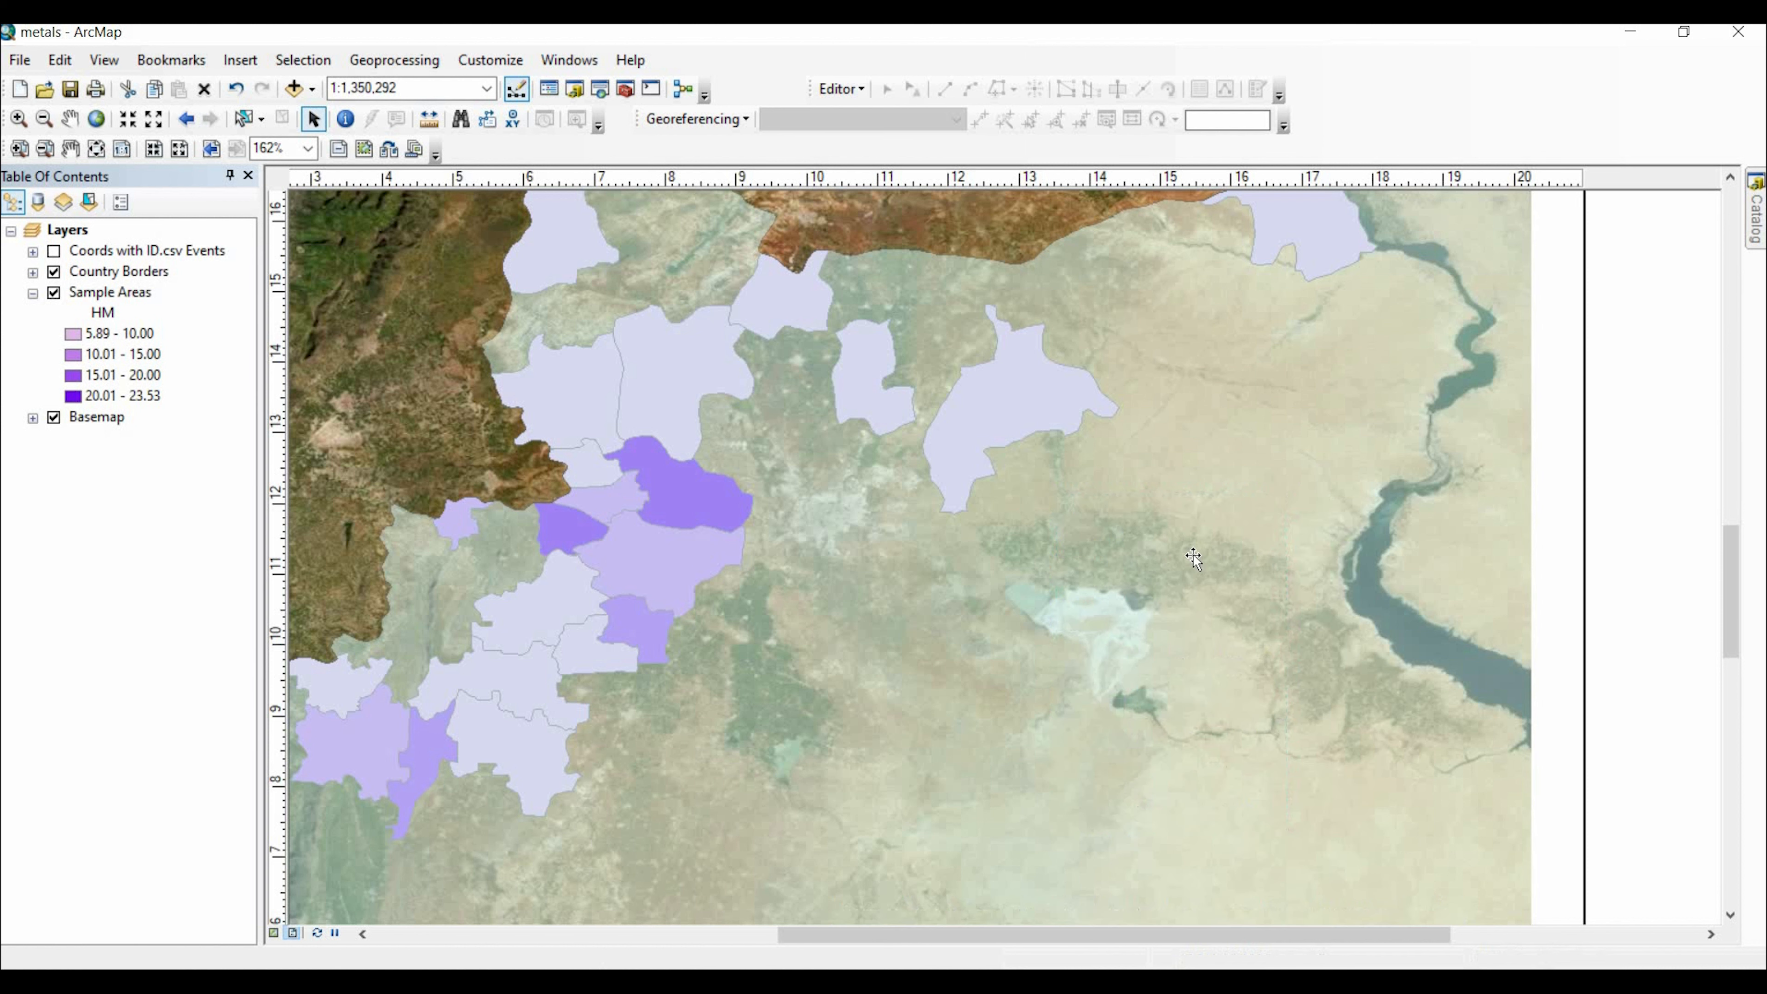
right_click(1134, 533)
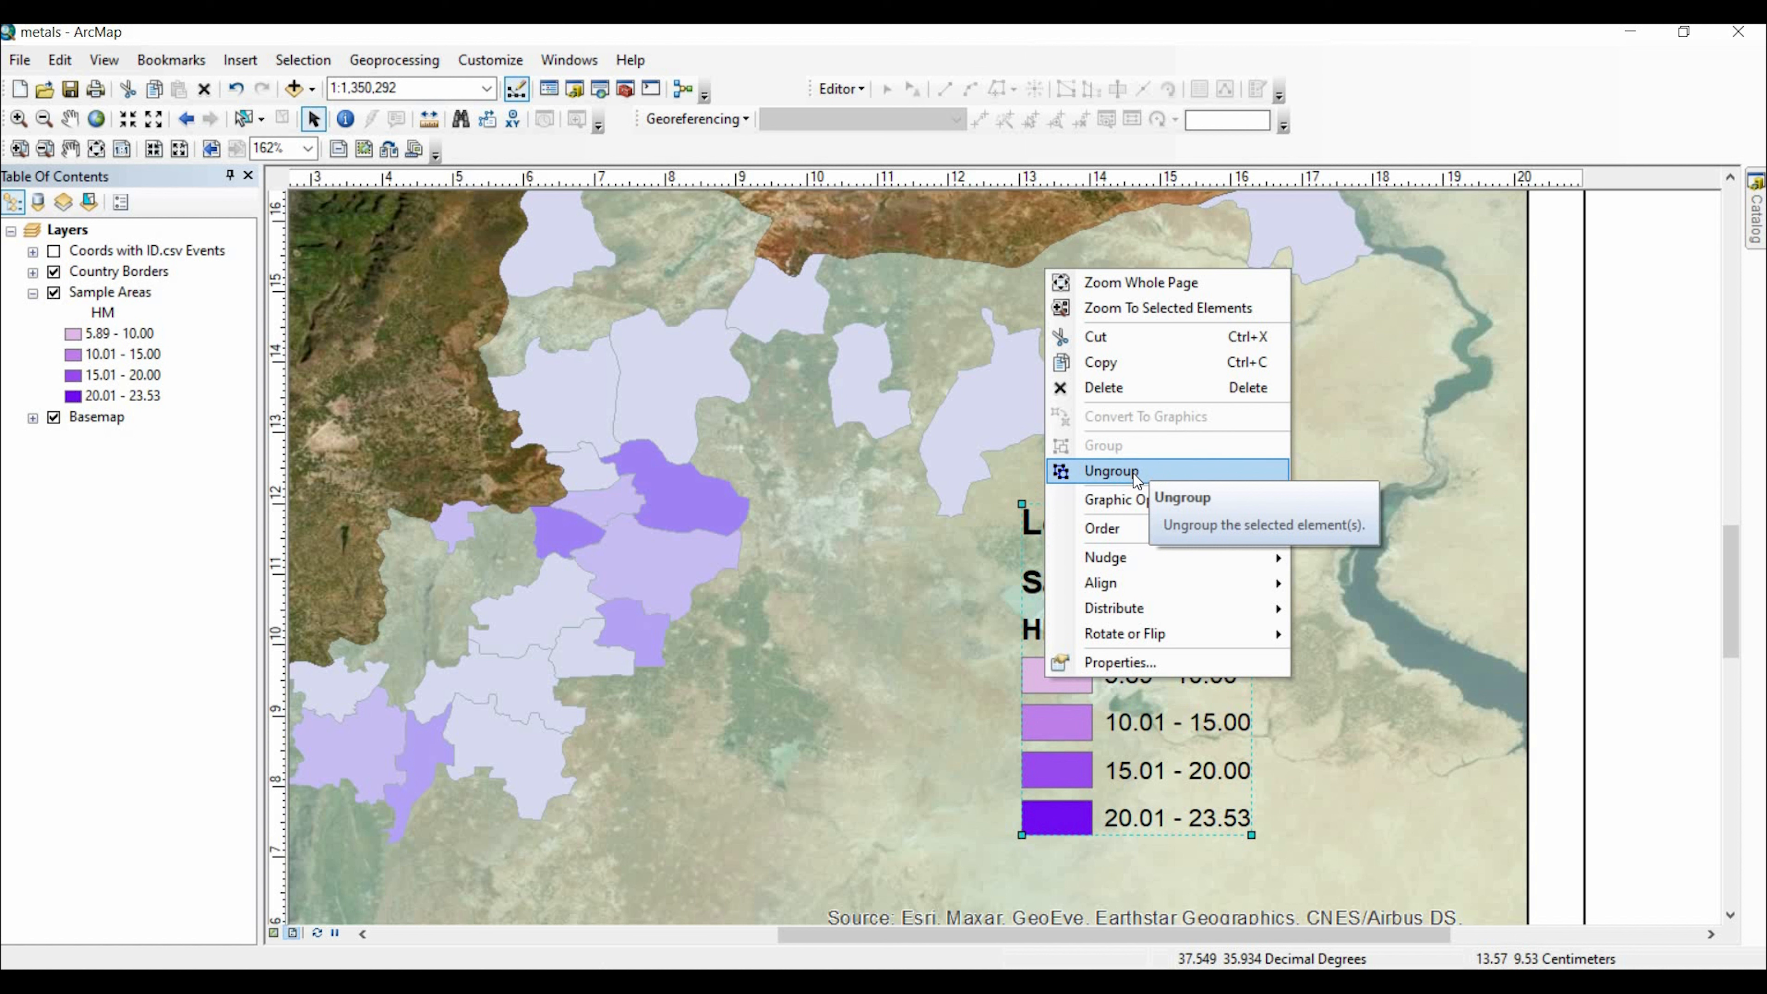
click(1186, 480)
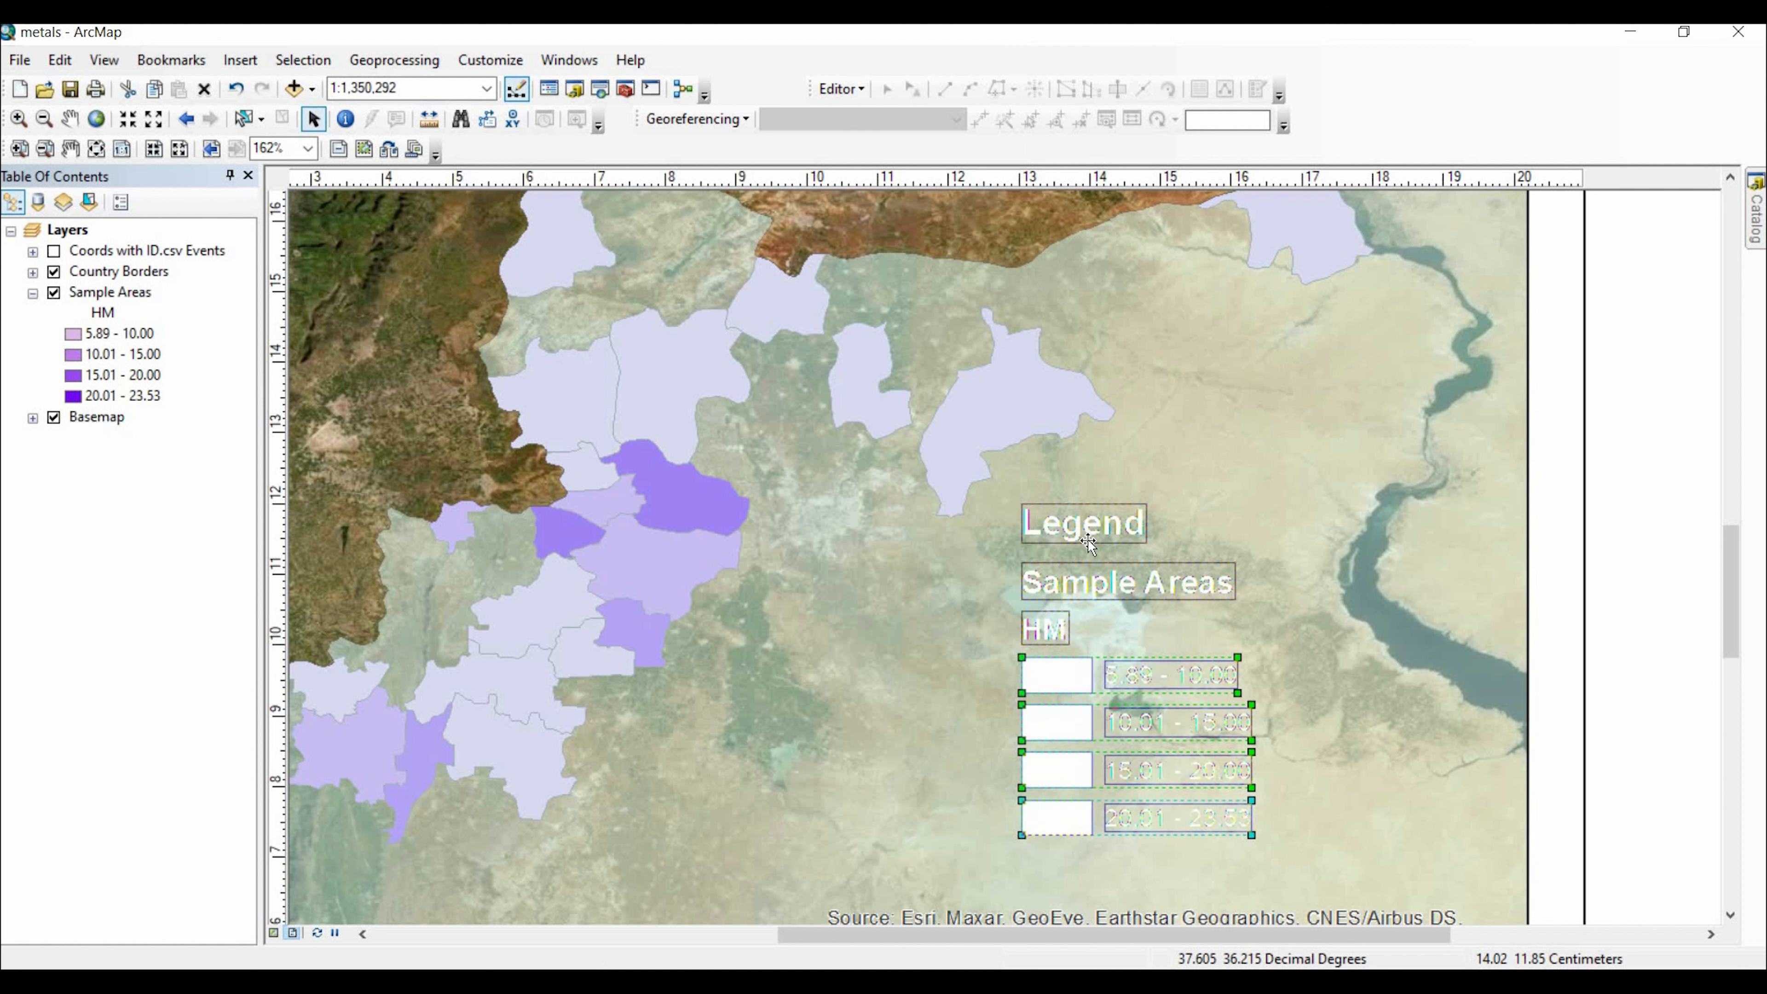
- Delete the "Legend" title and the "Sample Areas" heading from the ungrouped legend
mouse_move(1105, 519)
mouse_down()
mouse_move(1185, 489)
mouse_move(1097, 519)
mouse_up()
click(1060, 529)
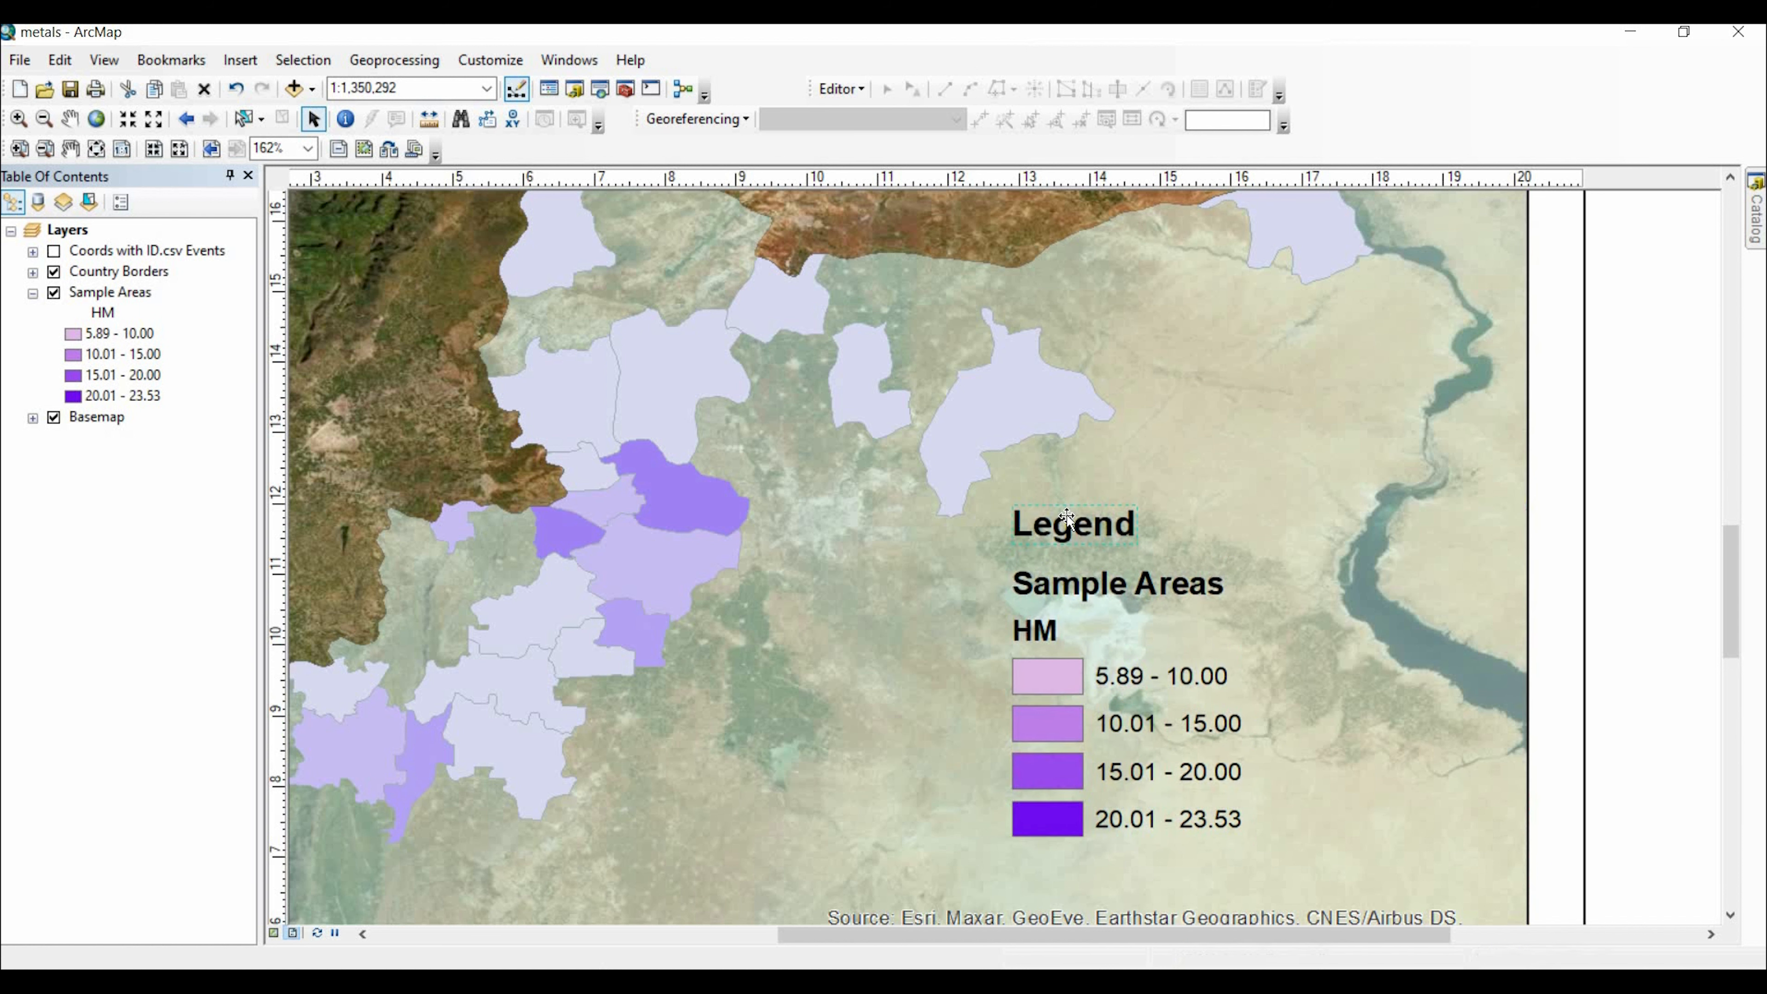
drag(1116, 533, 1176, 466)
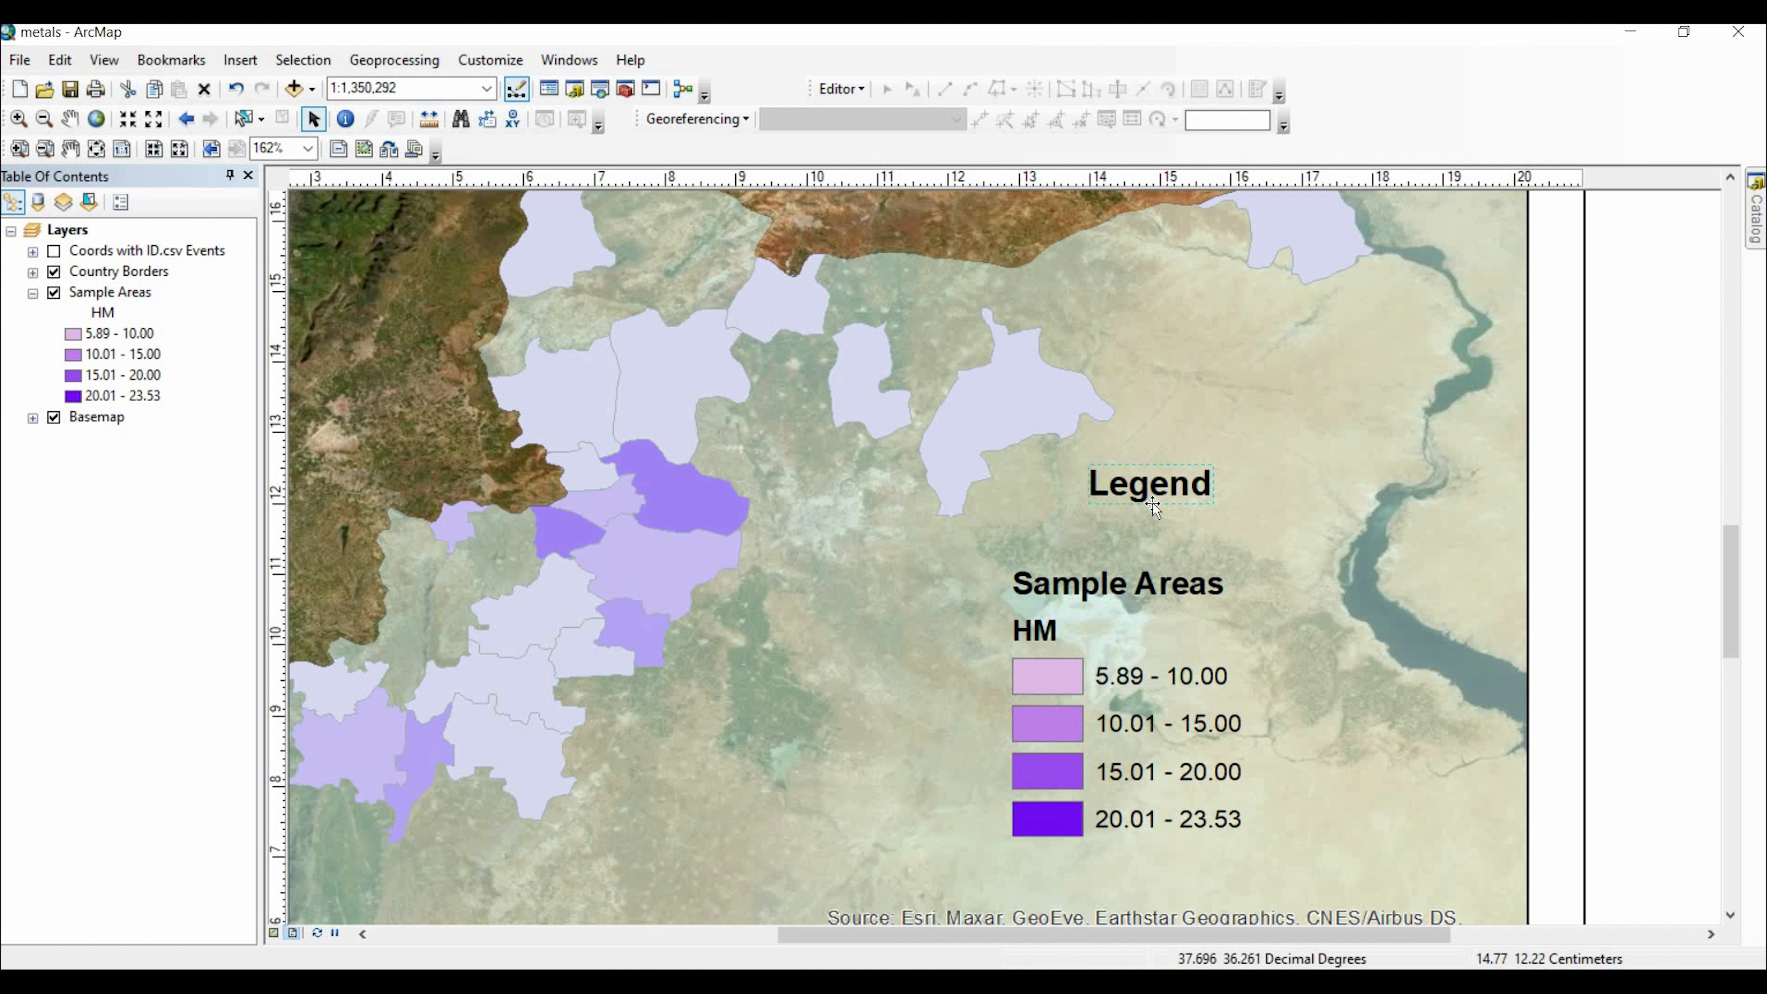
key(Delete)
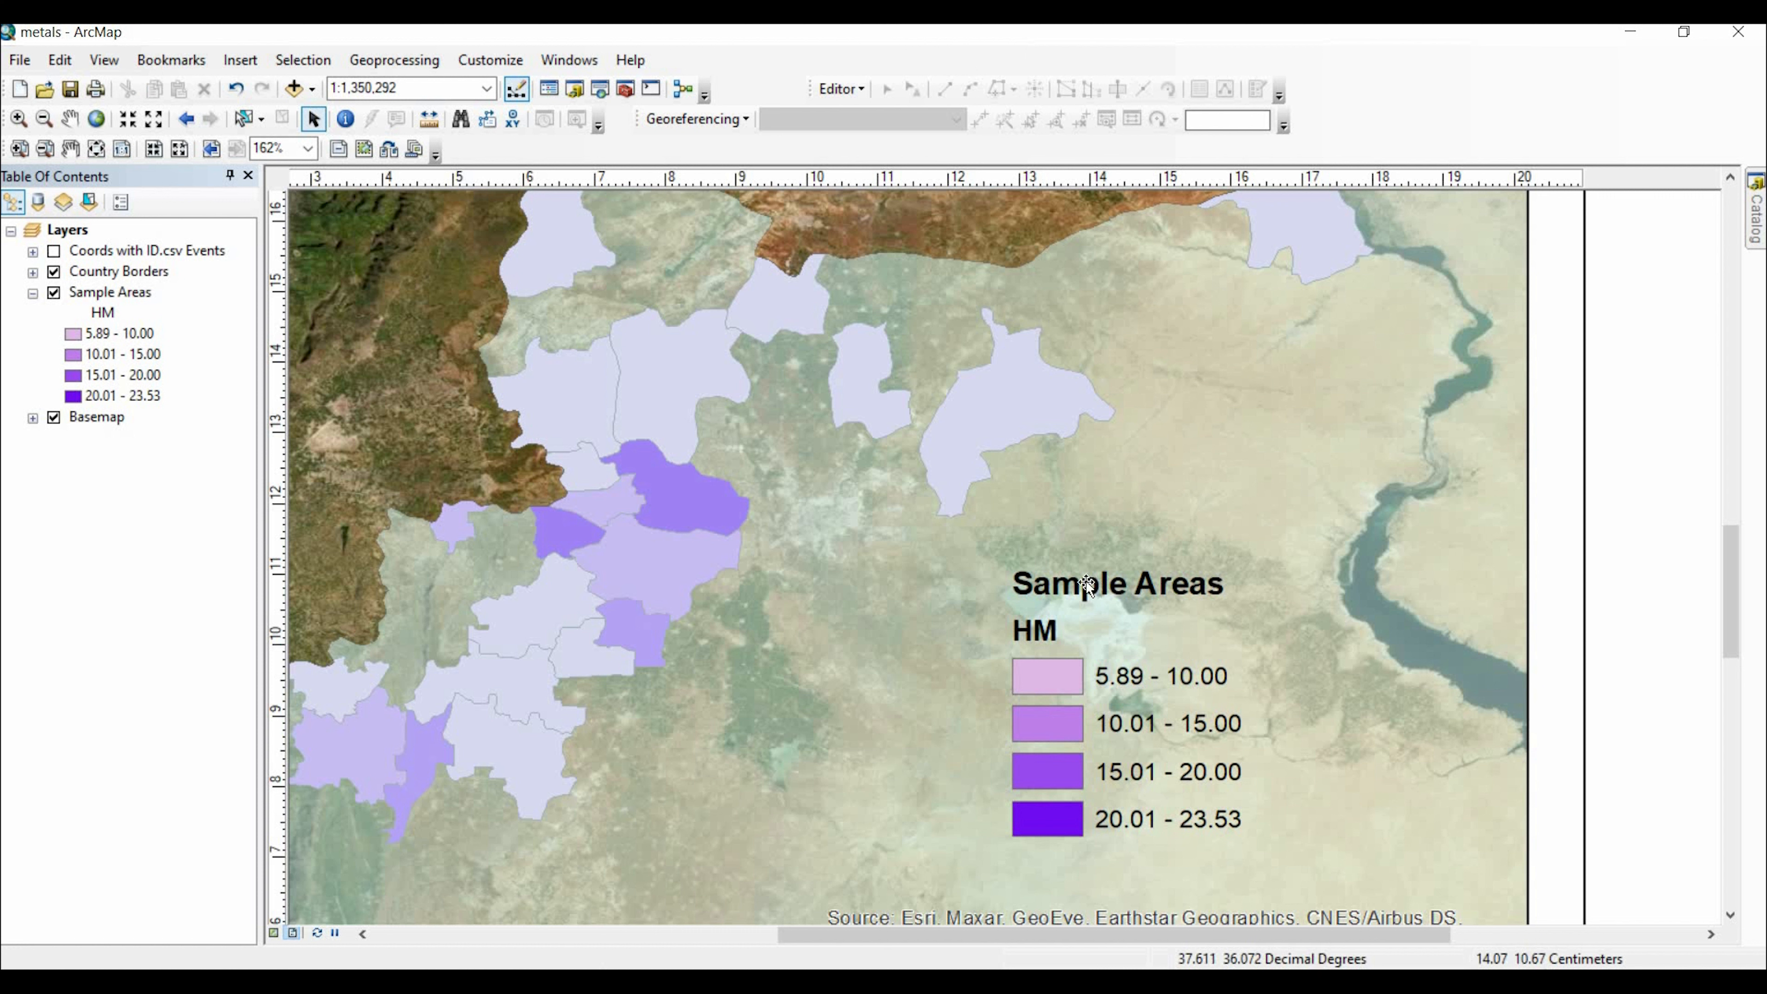
click(1086, 582)
click(1095, 592)
click(1074, 595)
key(Delete)
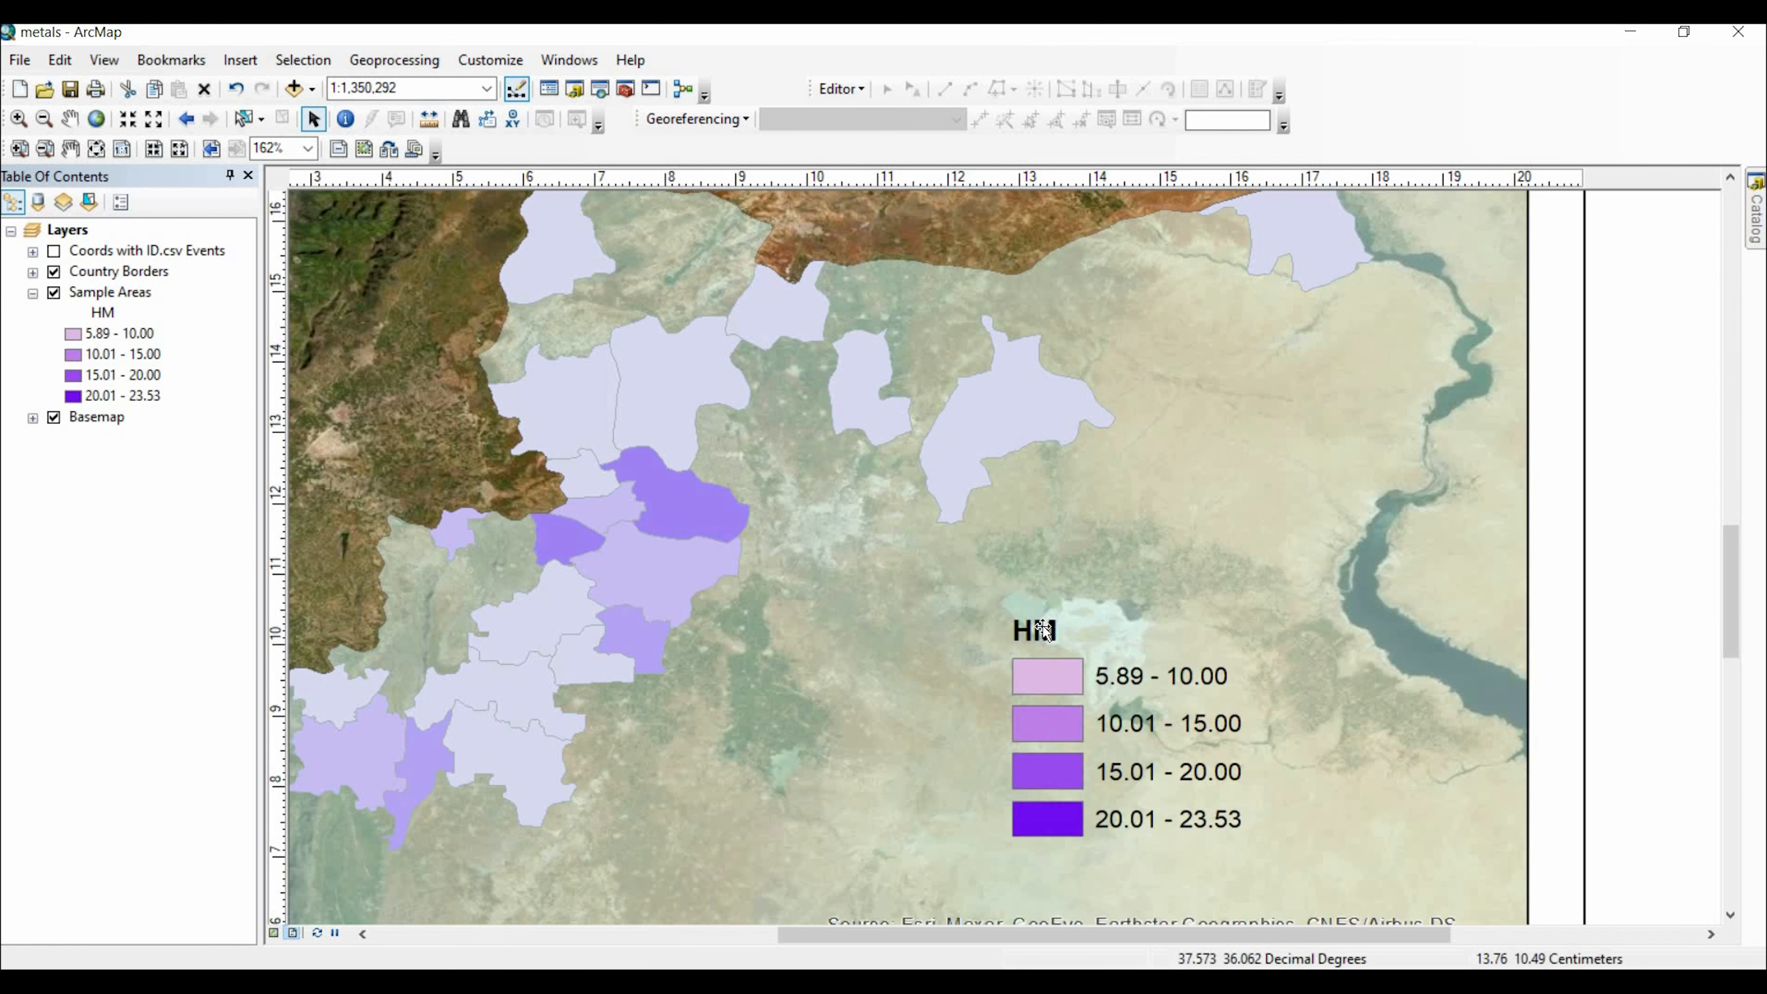
- Change the legend's HM heading text to "Heavy Metal Con."
click(1042, 630)
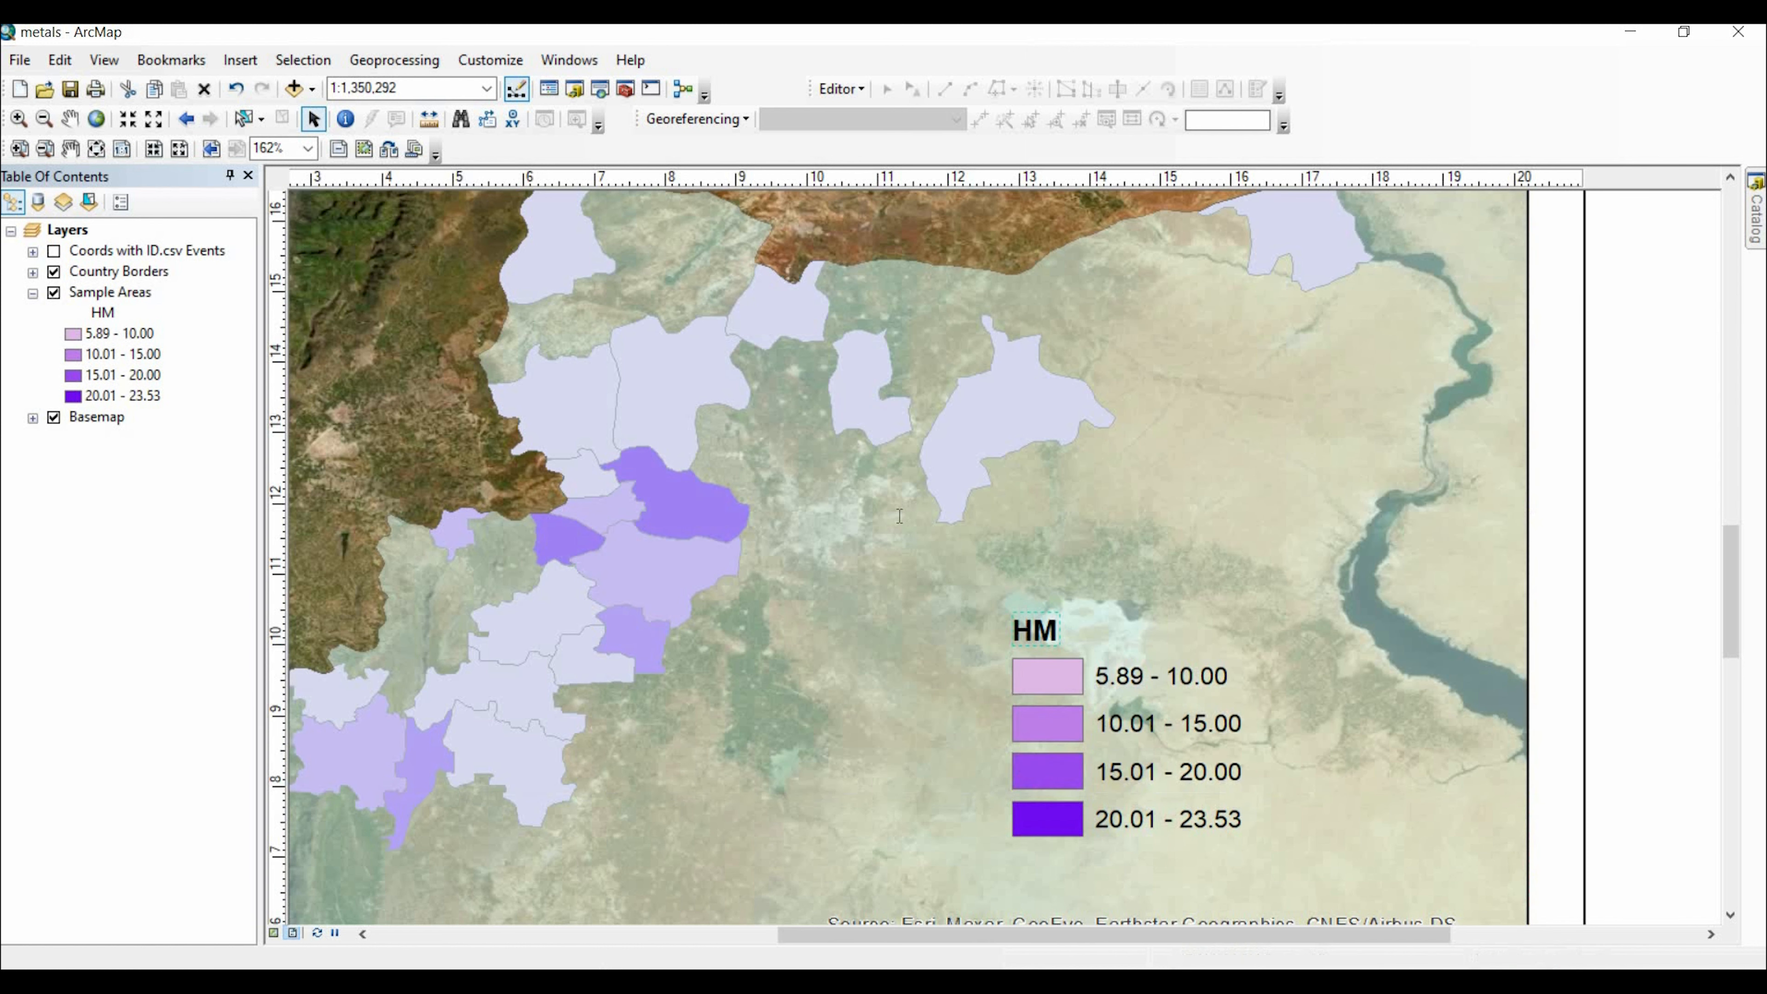
key(Return)
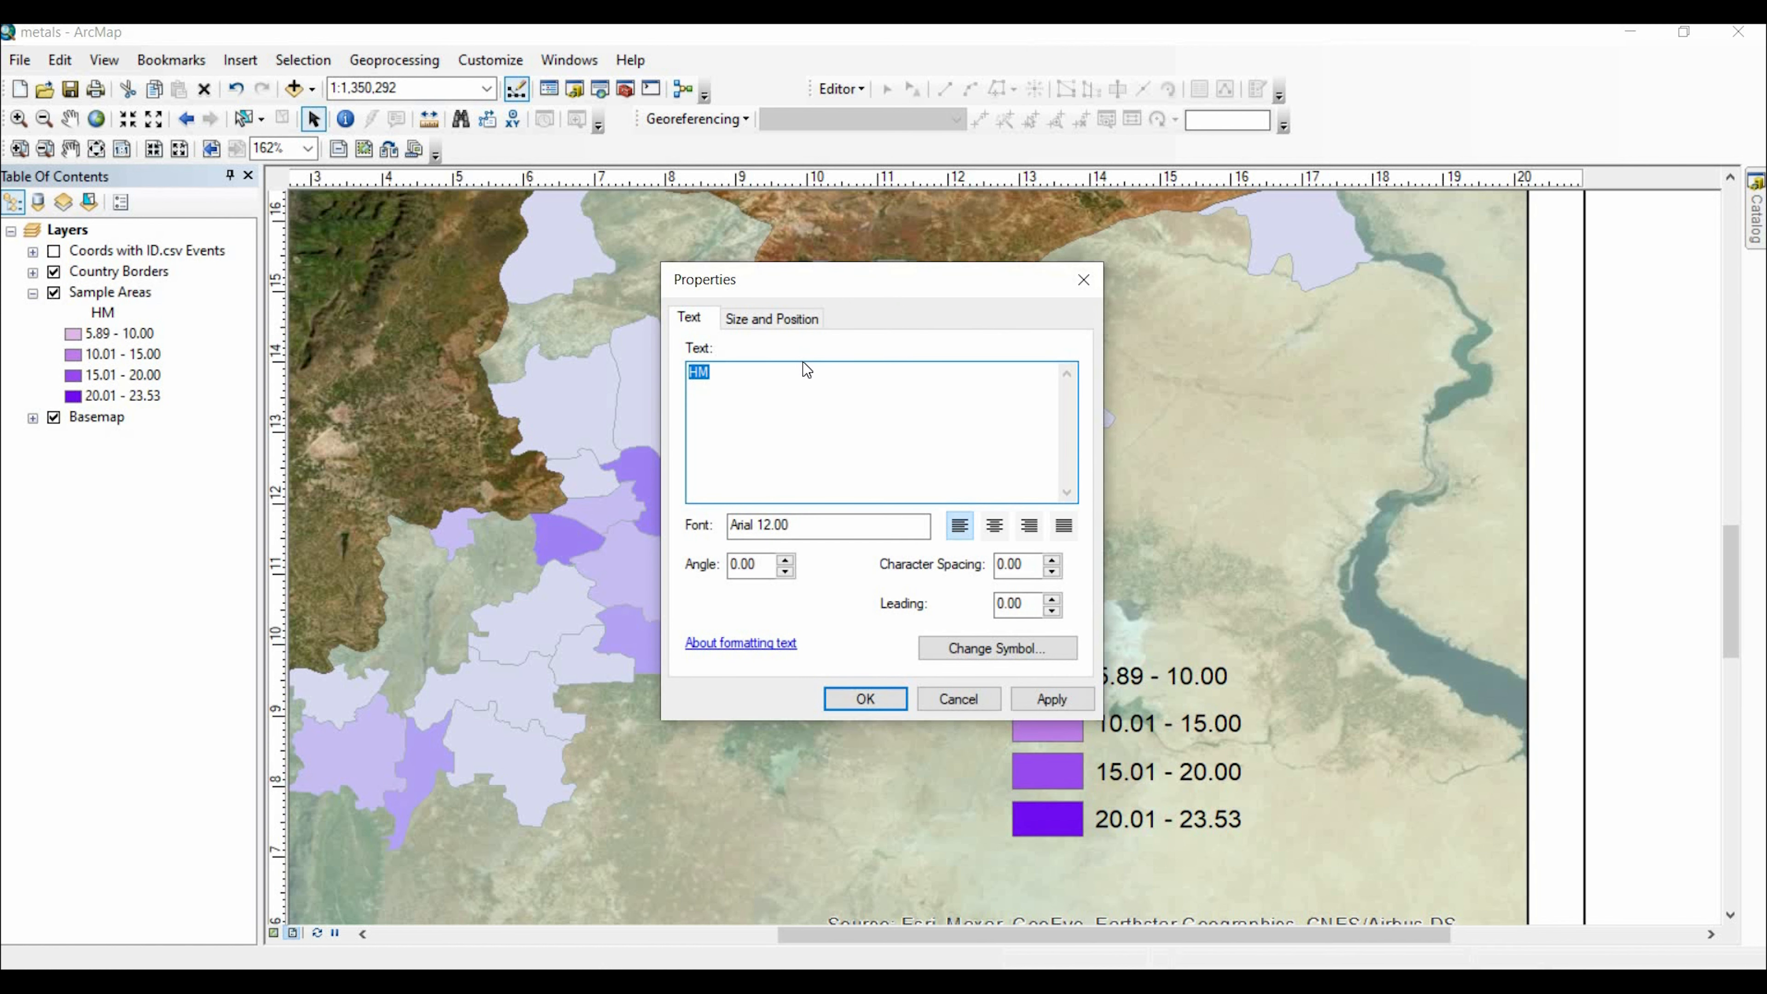
text(Heavy Metal Con.)
click(1017, 701)
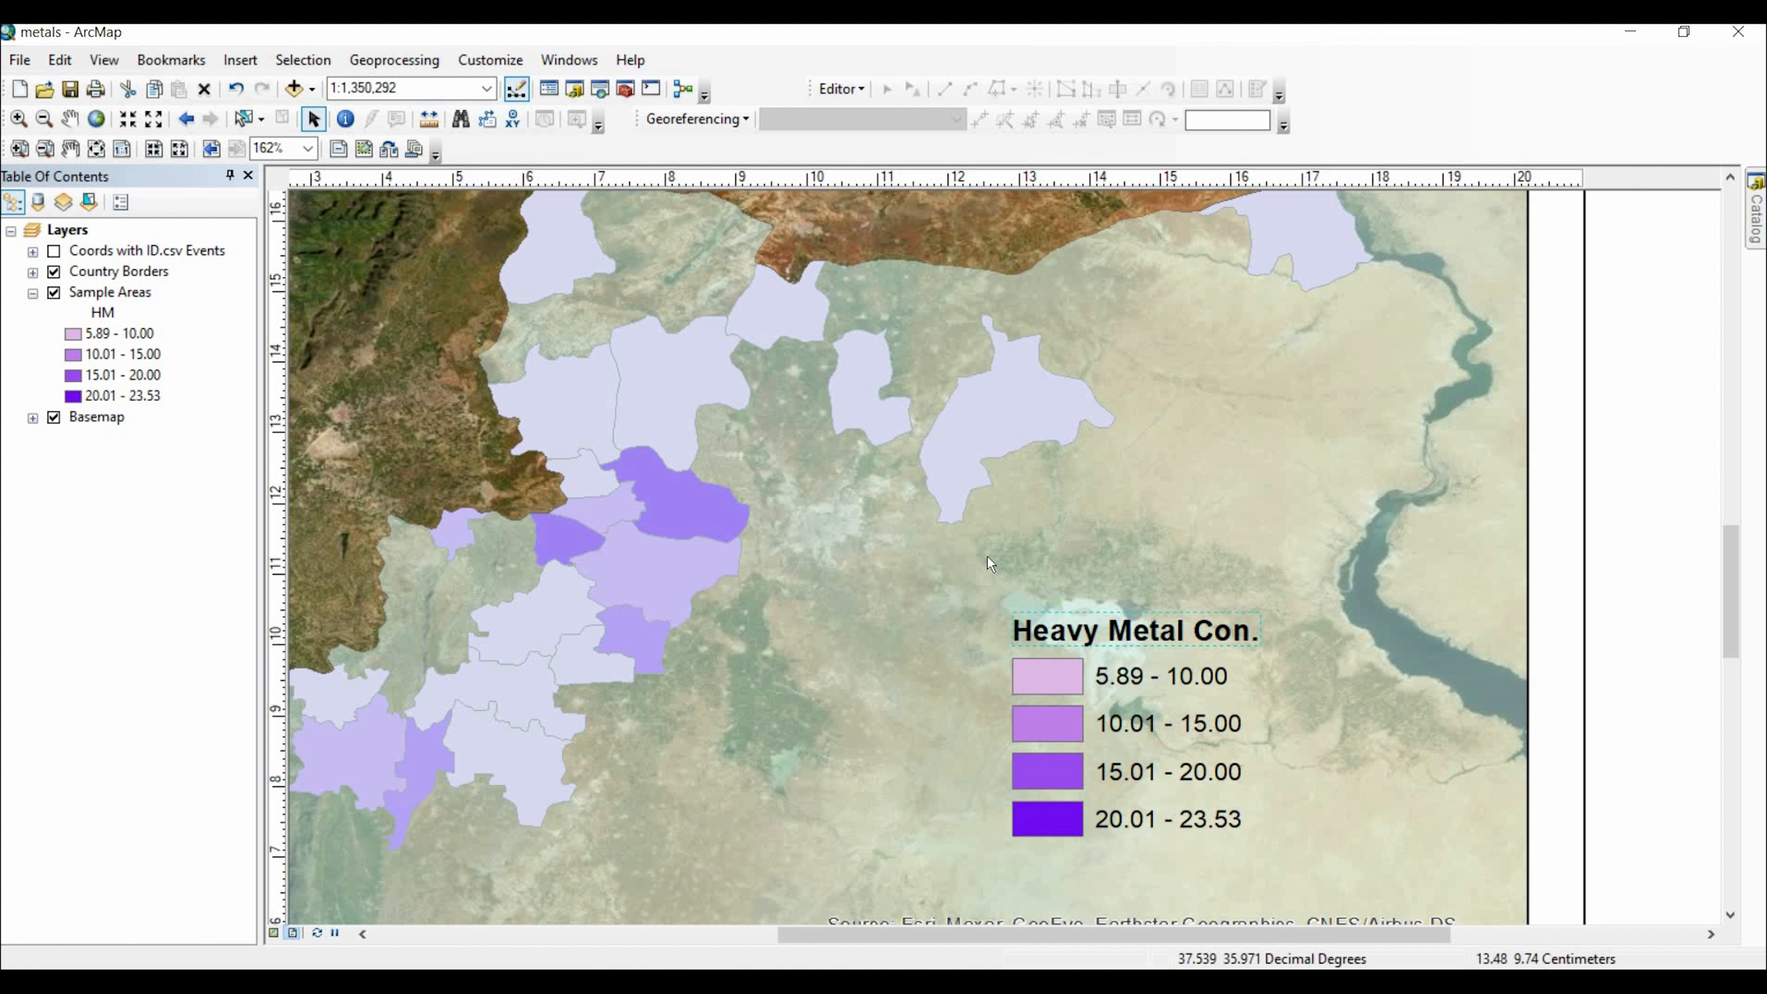
- Group the heading with the four class entries and position the grouped legend southeast of the sample areas
click(1032, 668)
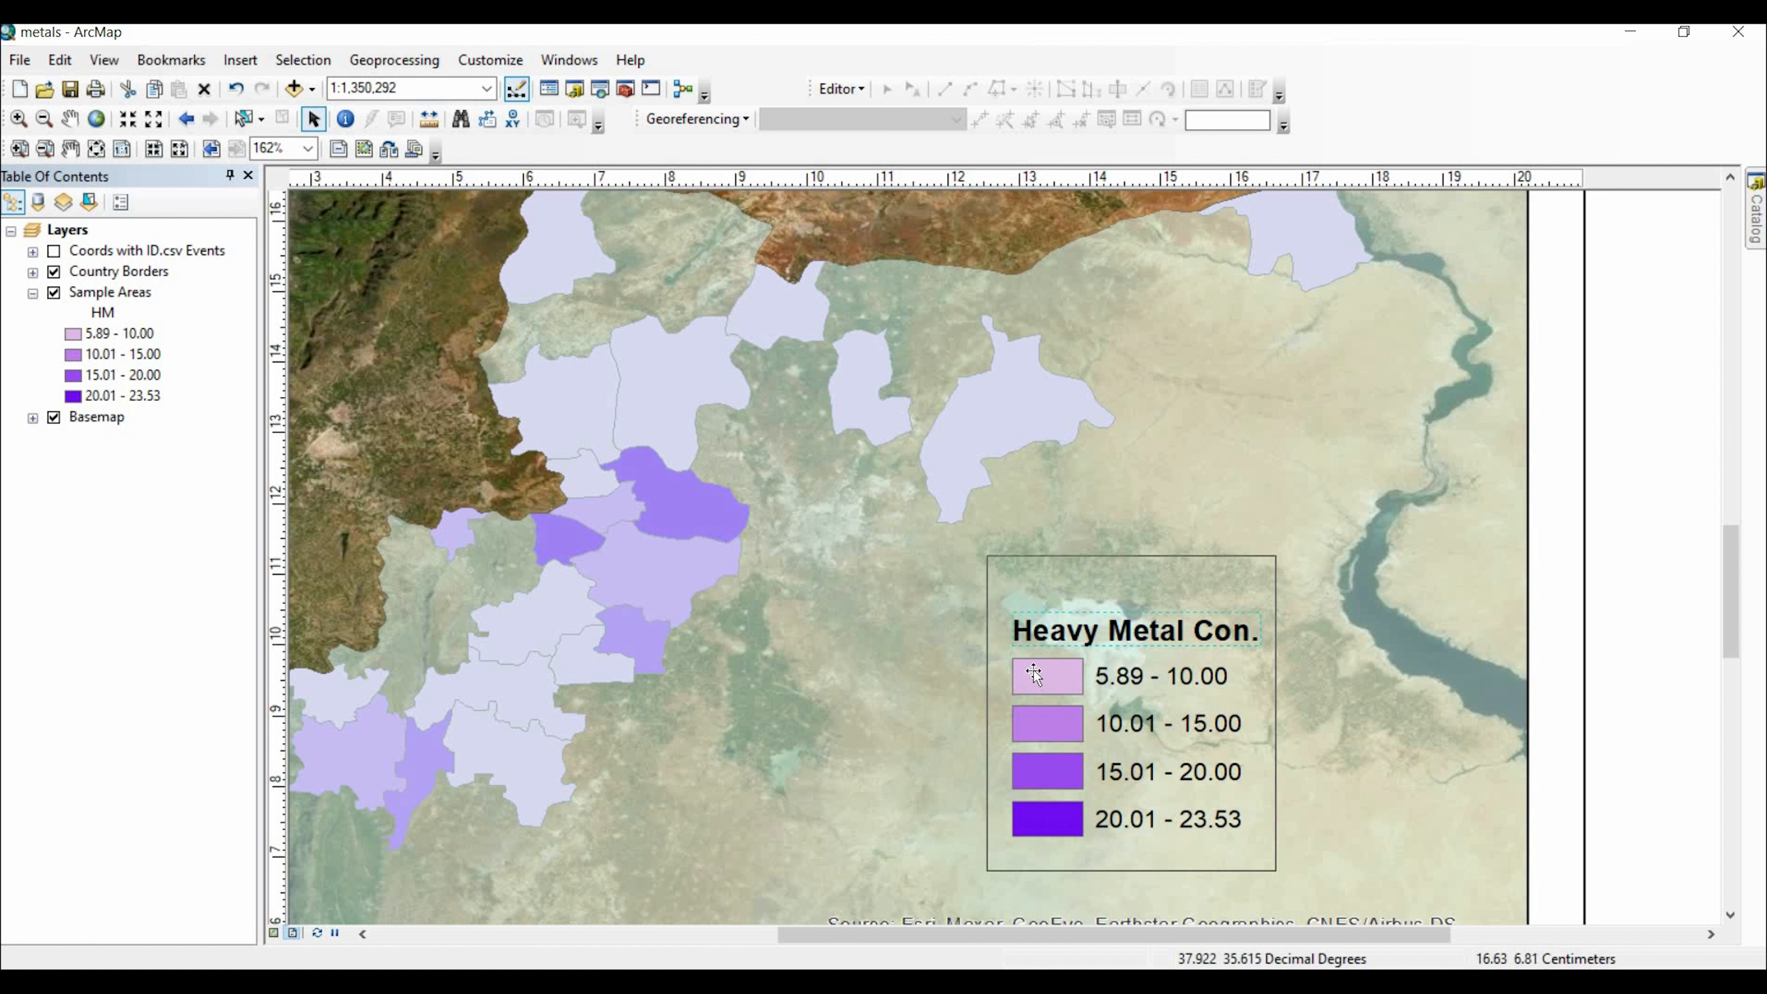
right_click(1034, 671)
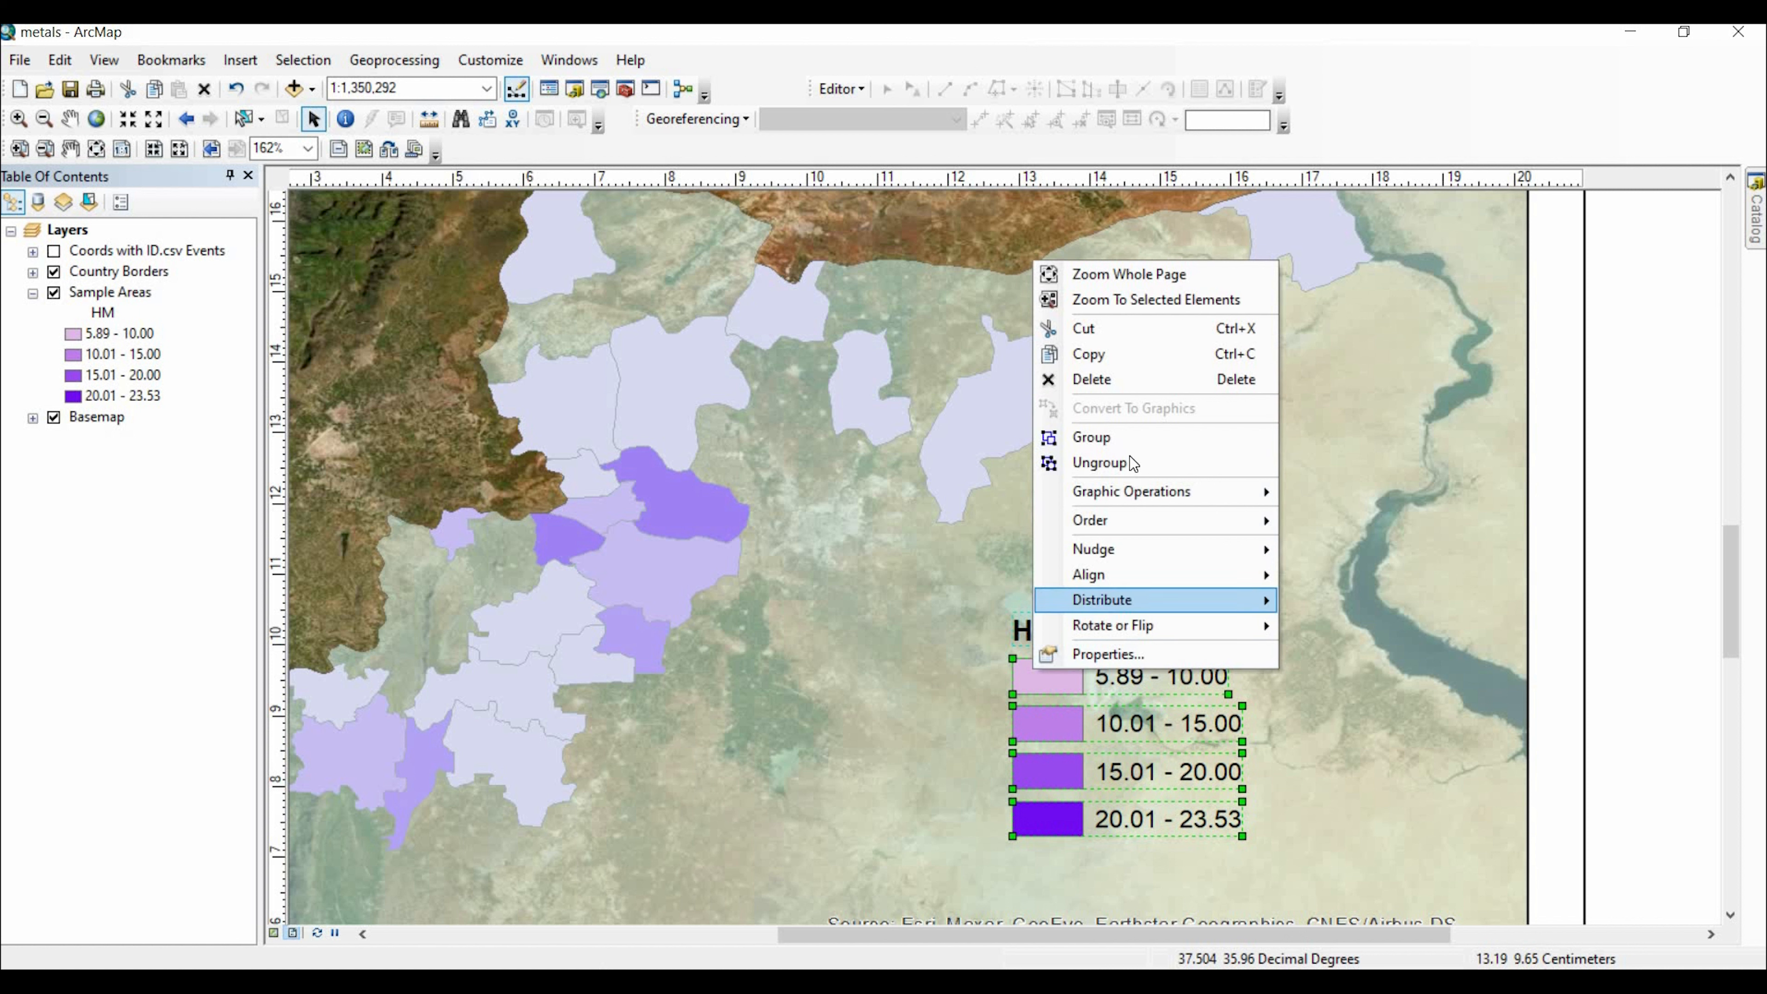
click(1093, 437)
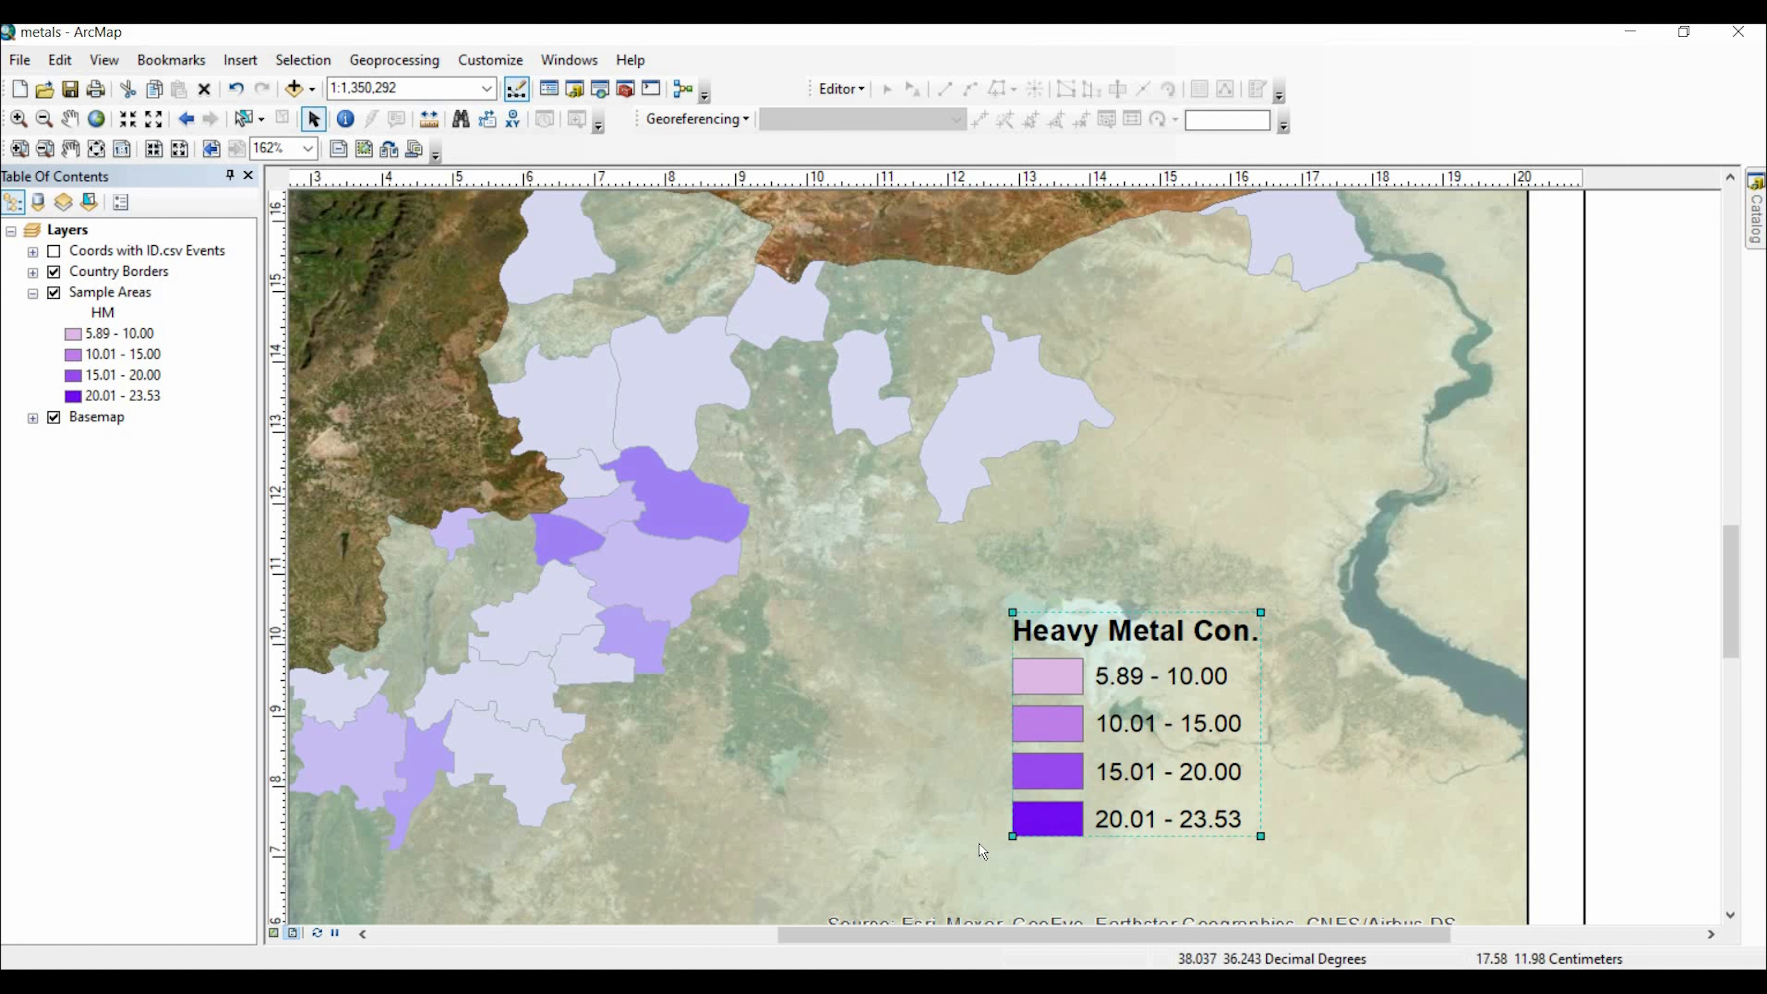
drag(1065, 752, 1001, 707)
scroll(629, 469, up, 1)
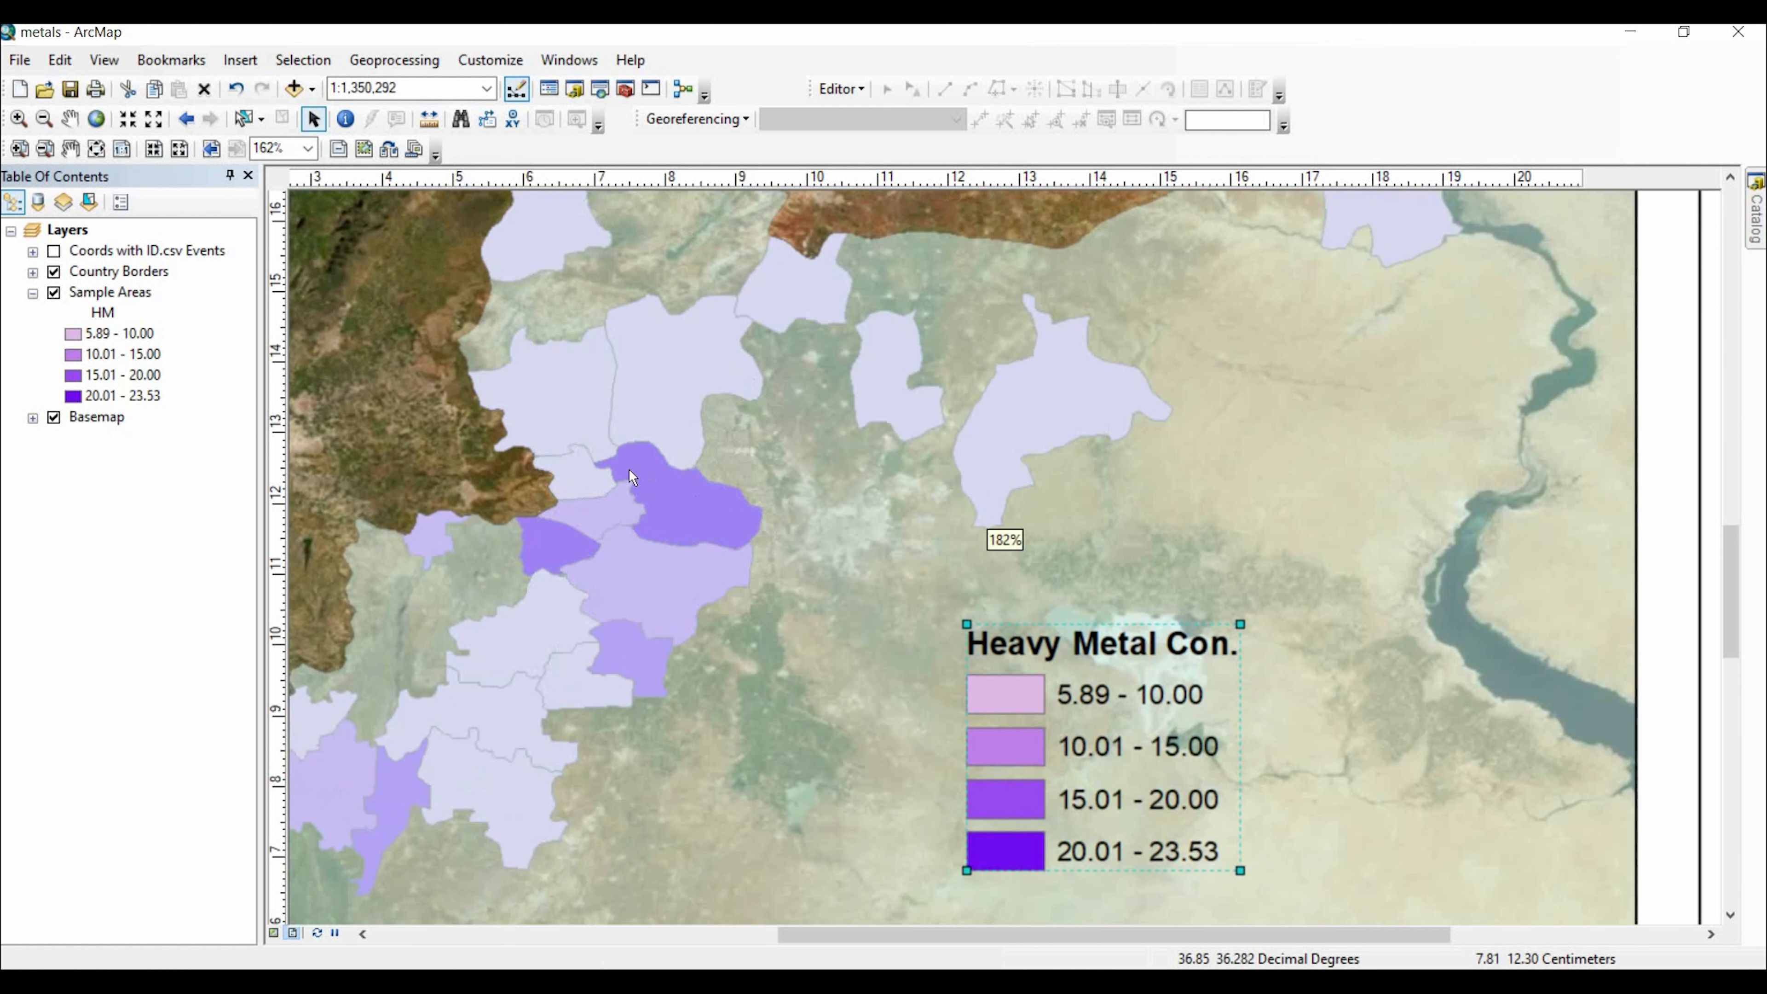
scroll(629, 469, down, 3)
drag(794, 940, 761, 941)
drag(1016, 743, 1120, 677)
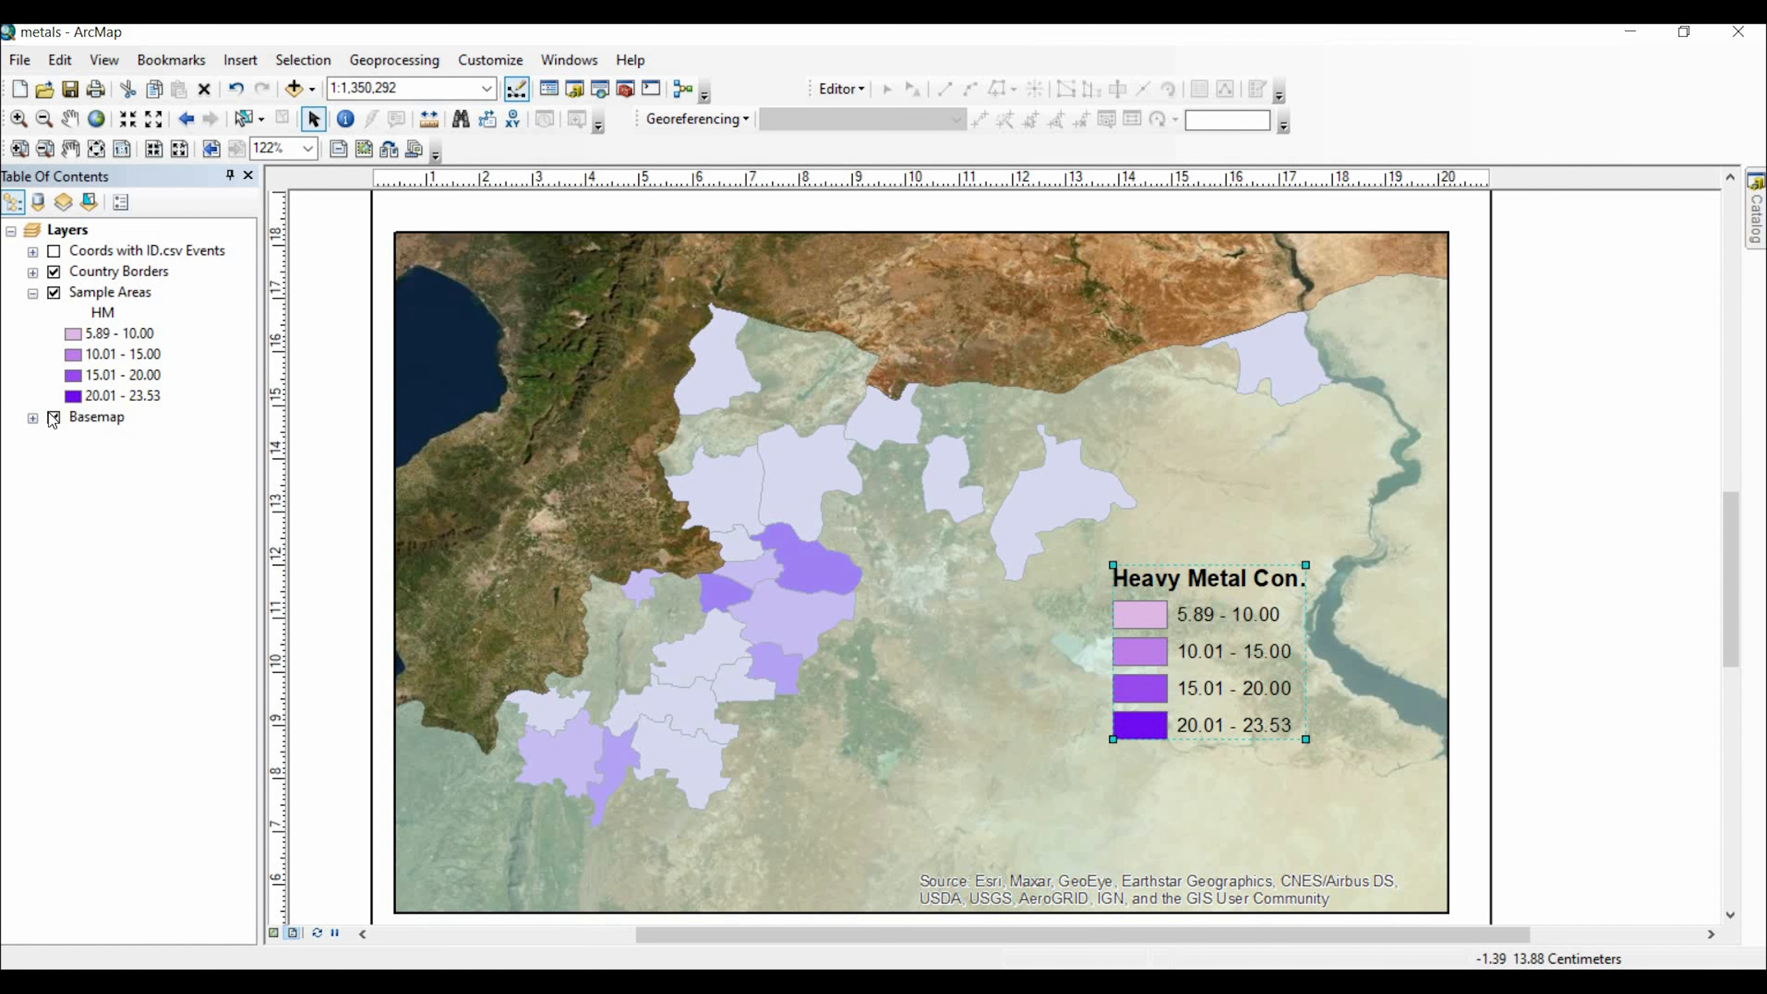
- Turn off the Basemap layer and collapse the Sample Areas classes in the layer list
click(54, 418)
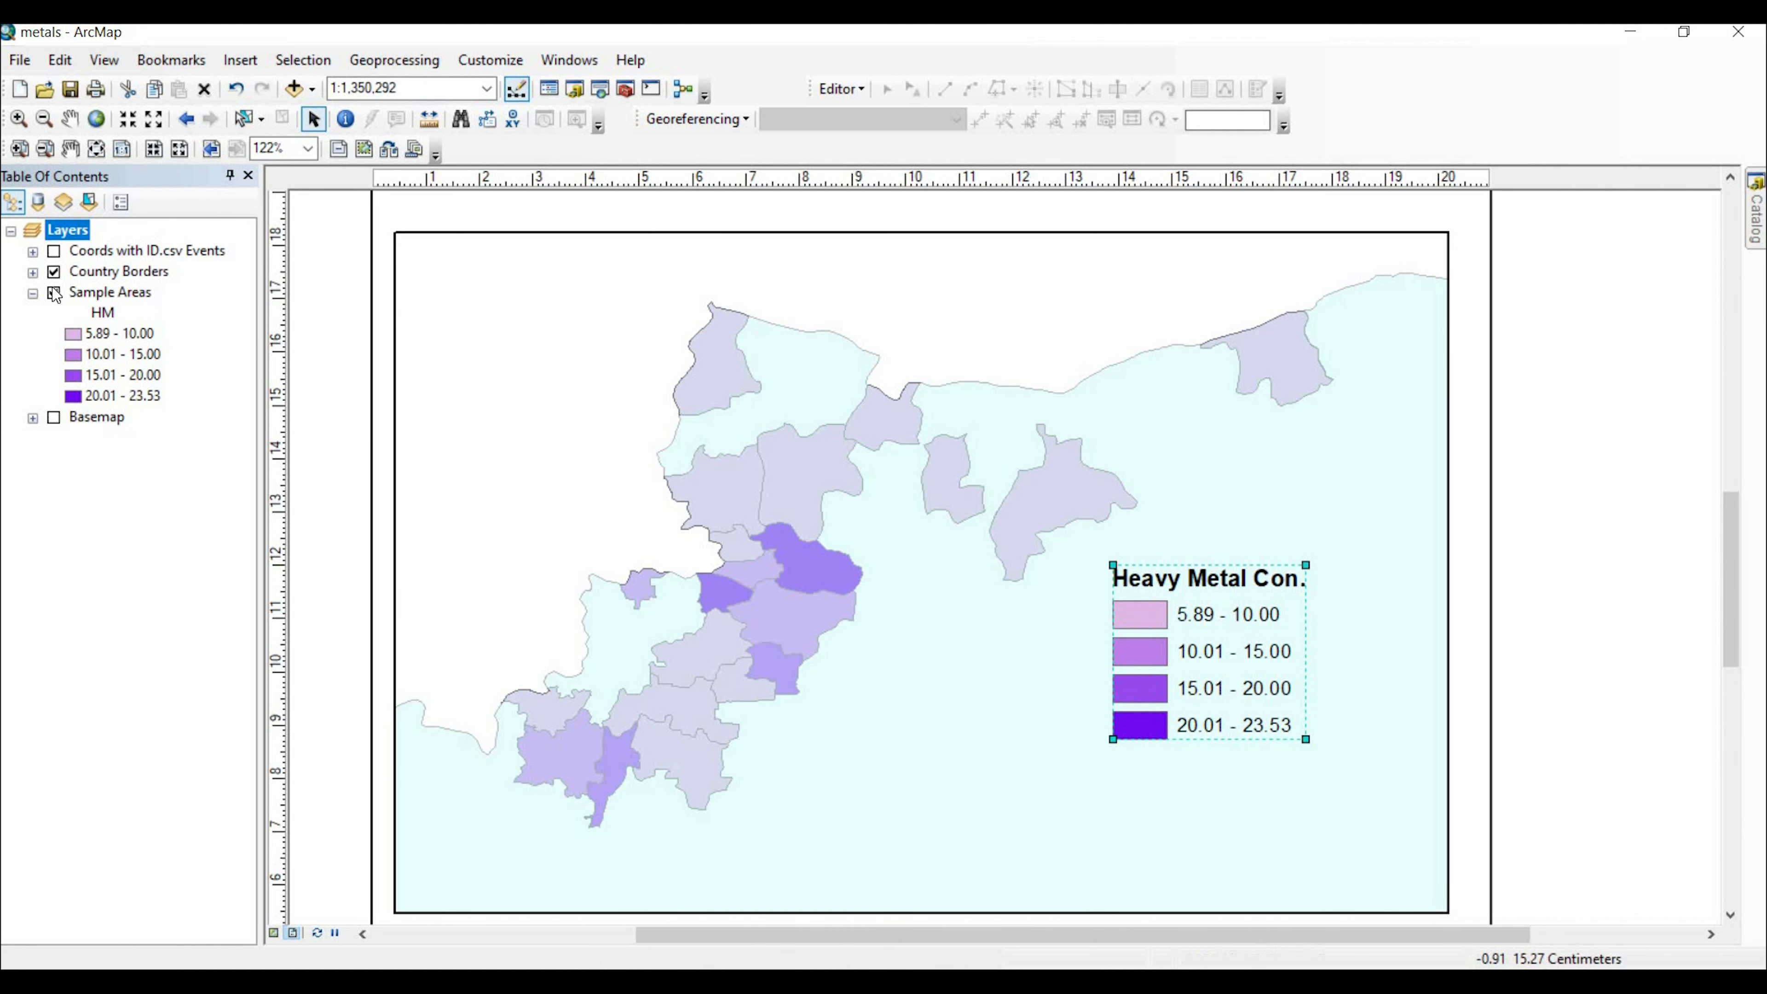
click(33, 293)
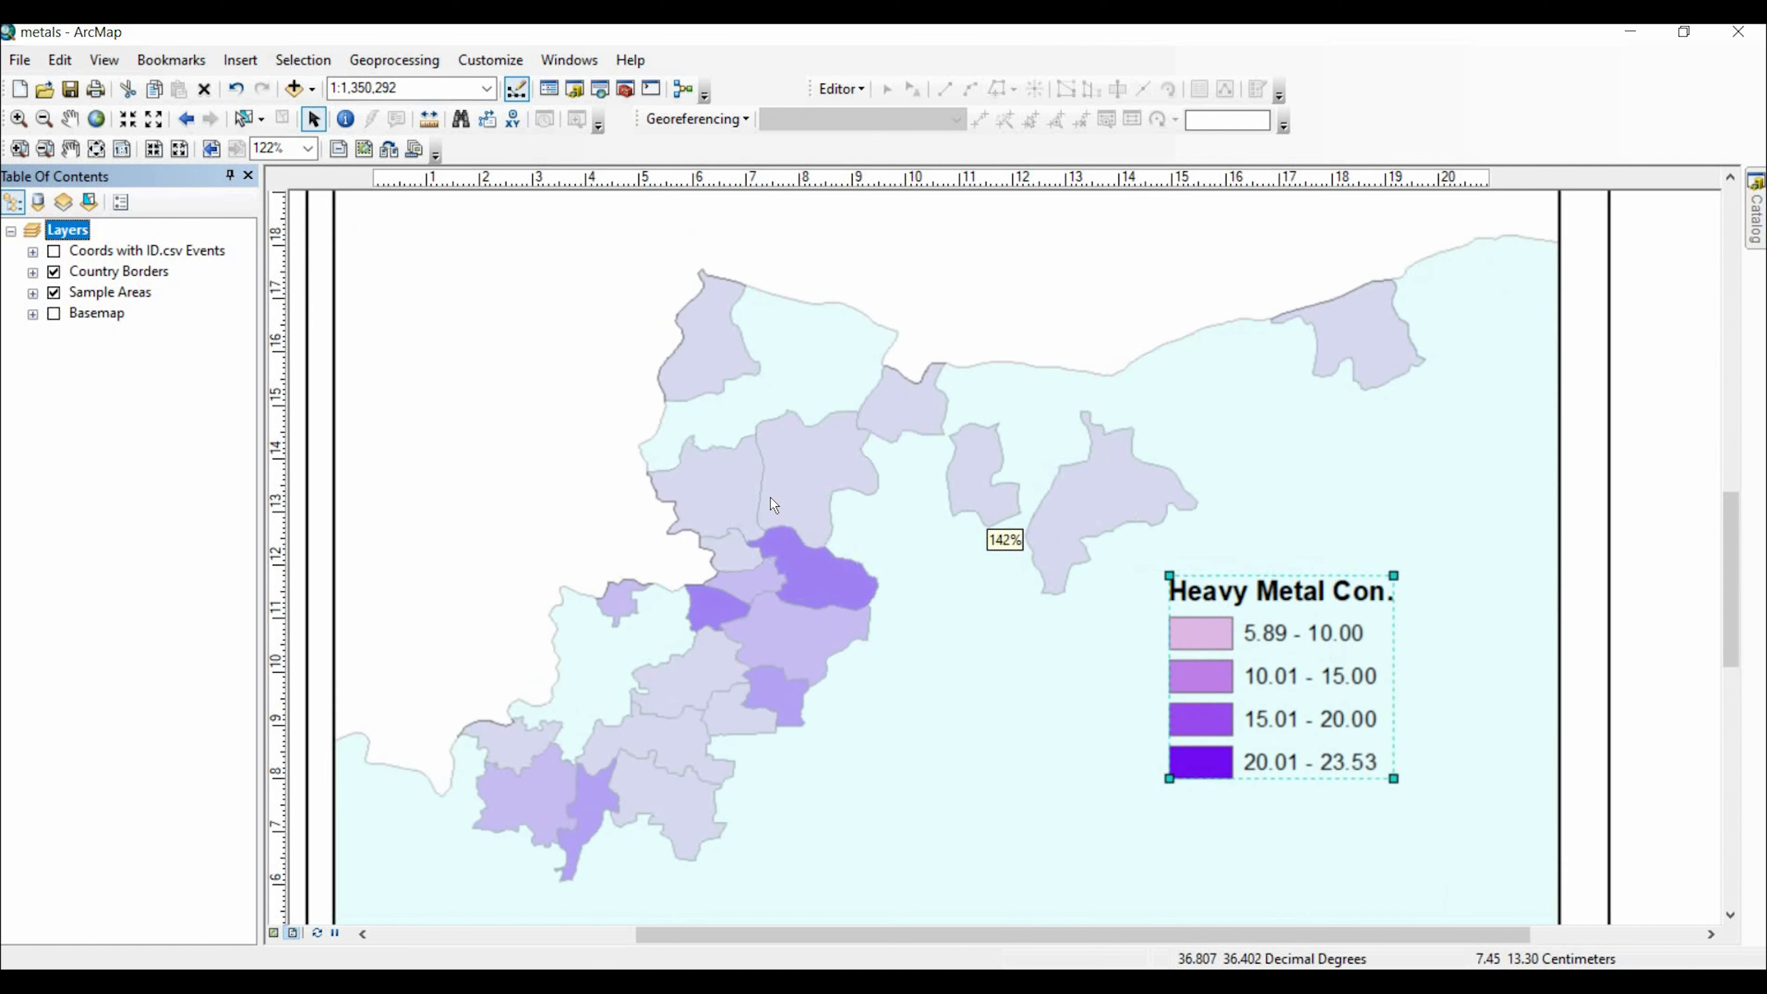
scroll(772, 506, down, 2)
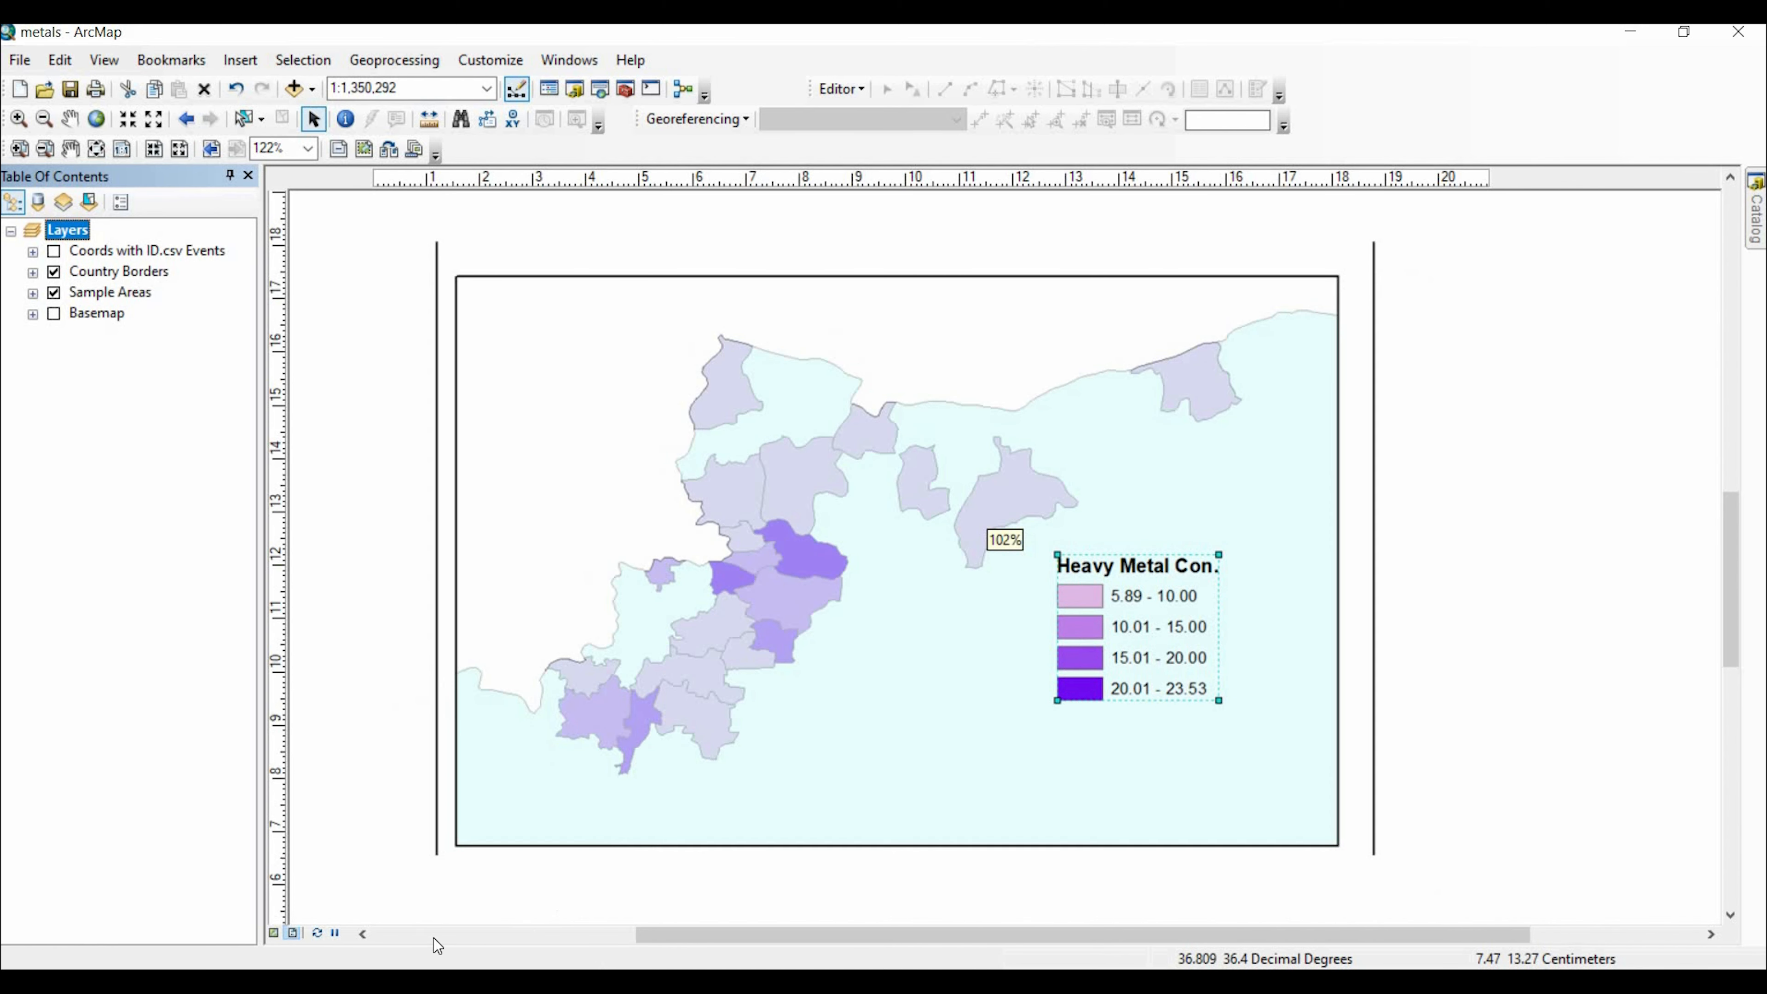
- Fit the whole country inside the layout's map frame and move the grouped legend southeast of the country outline
click(273, 933)
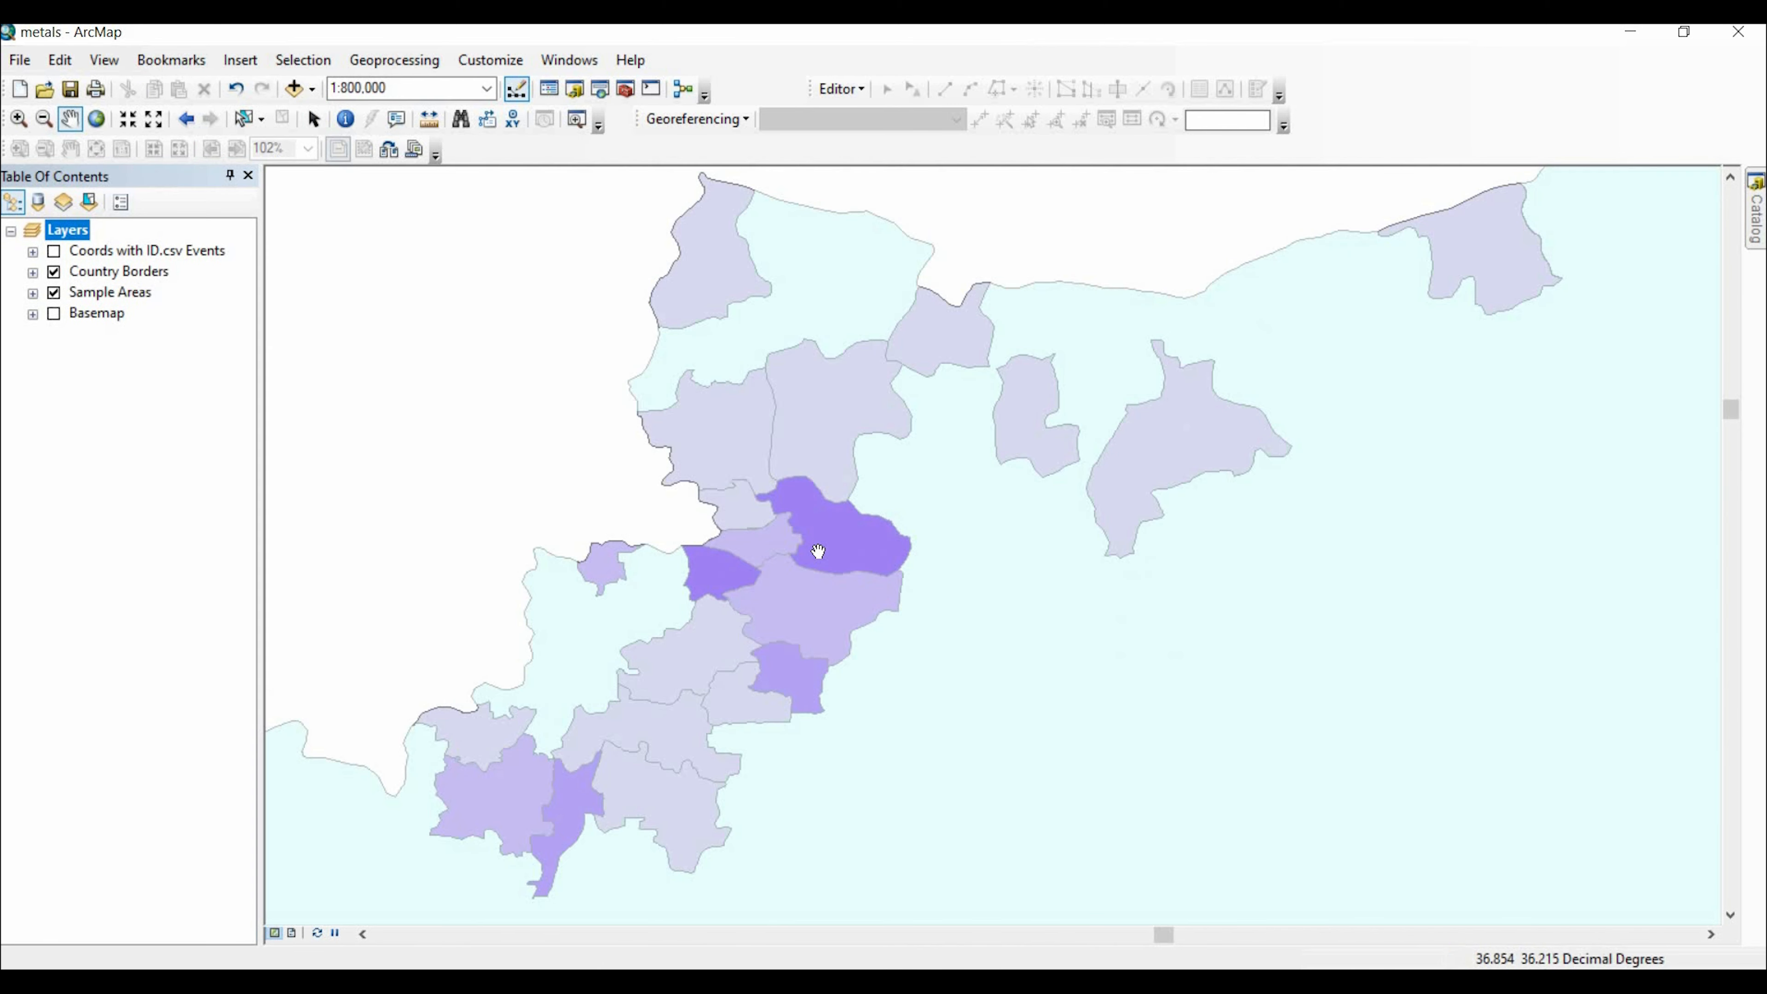
scroll(819, 551, down, 5)
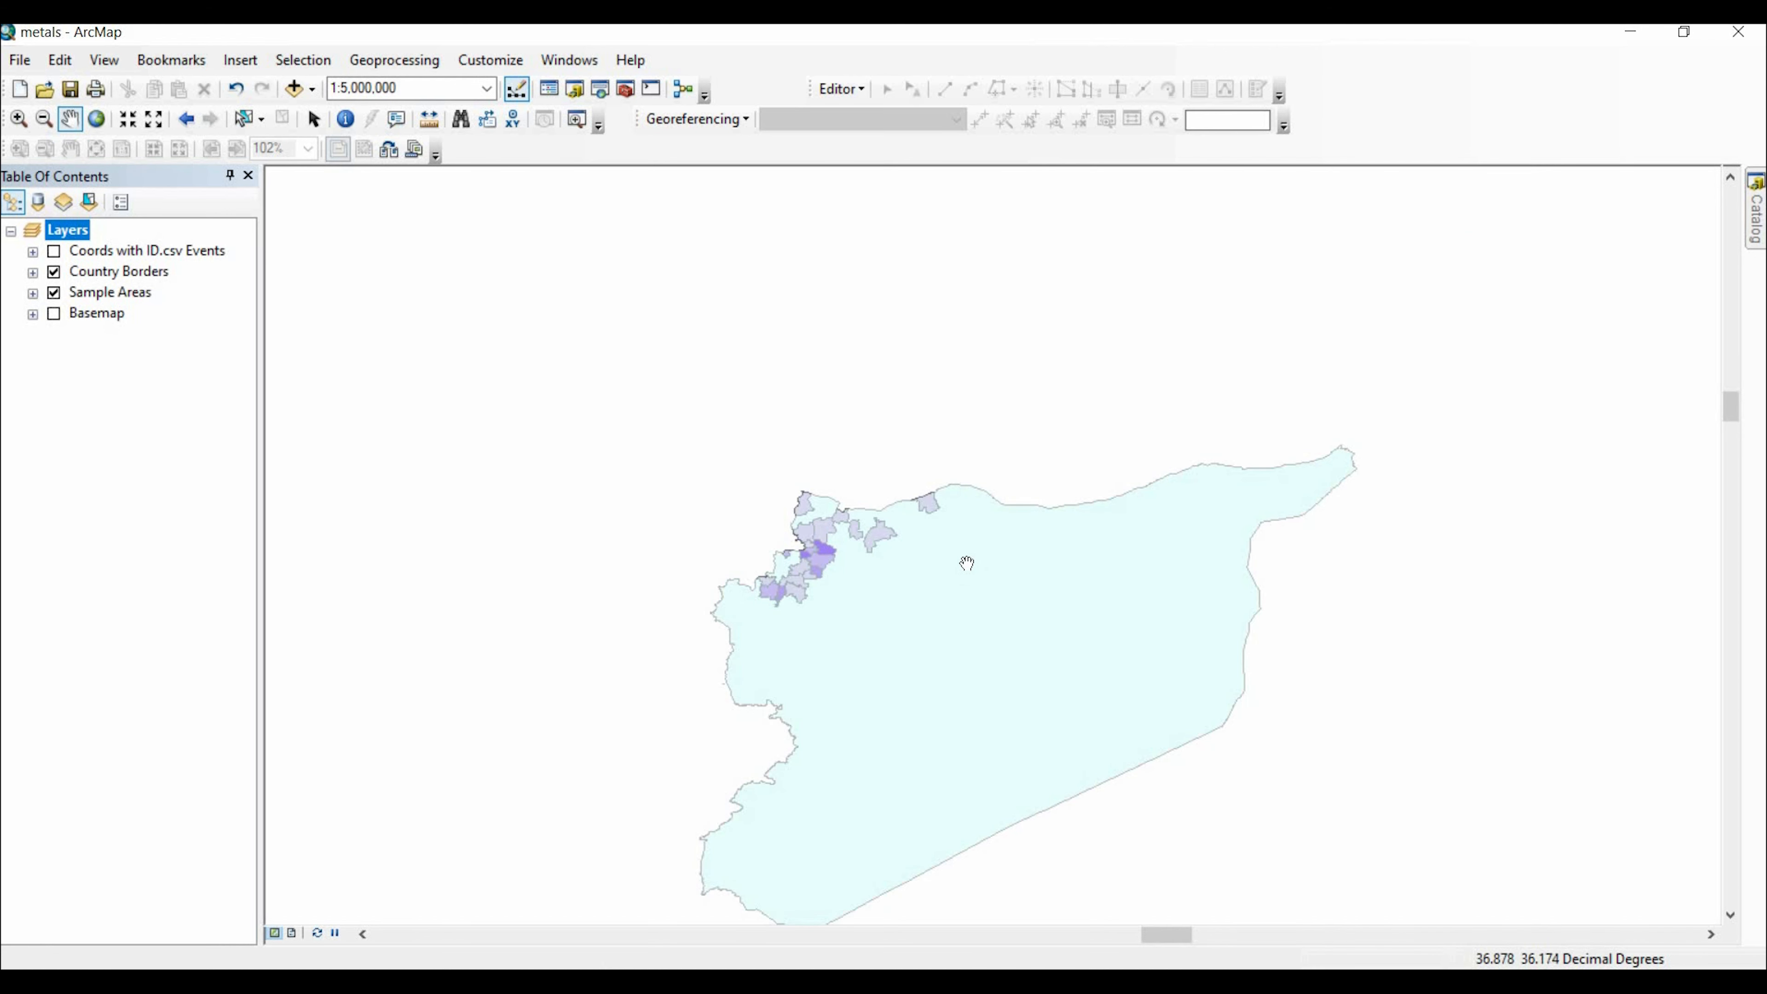
scroll(978, 494, up, 2)
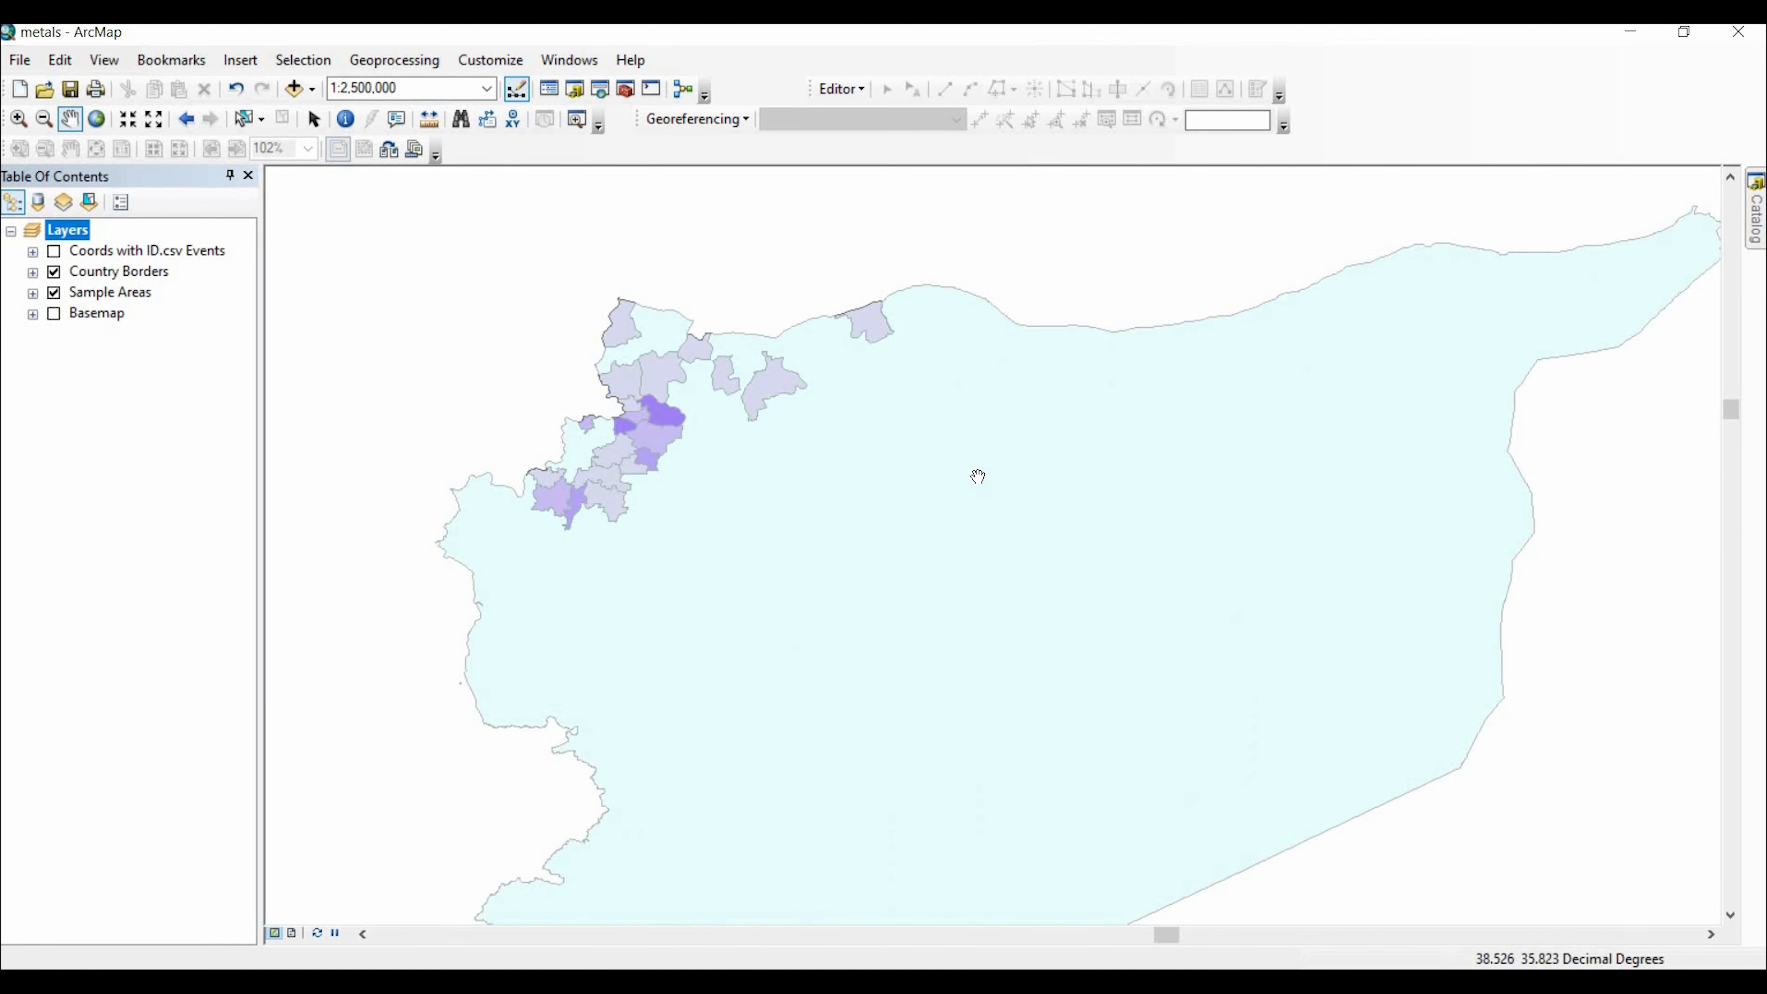
scroll(947, 487, down, 1)
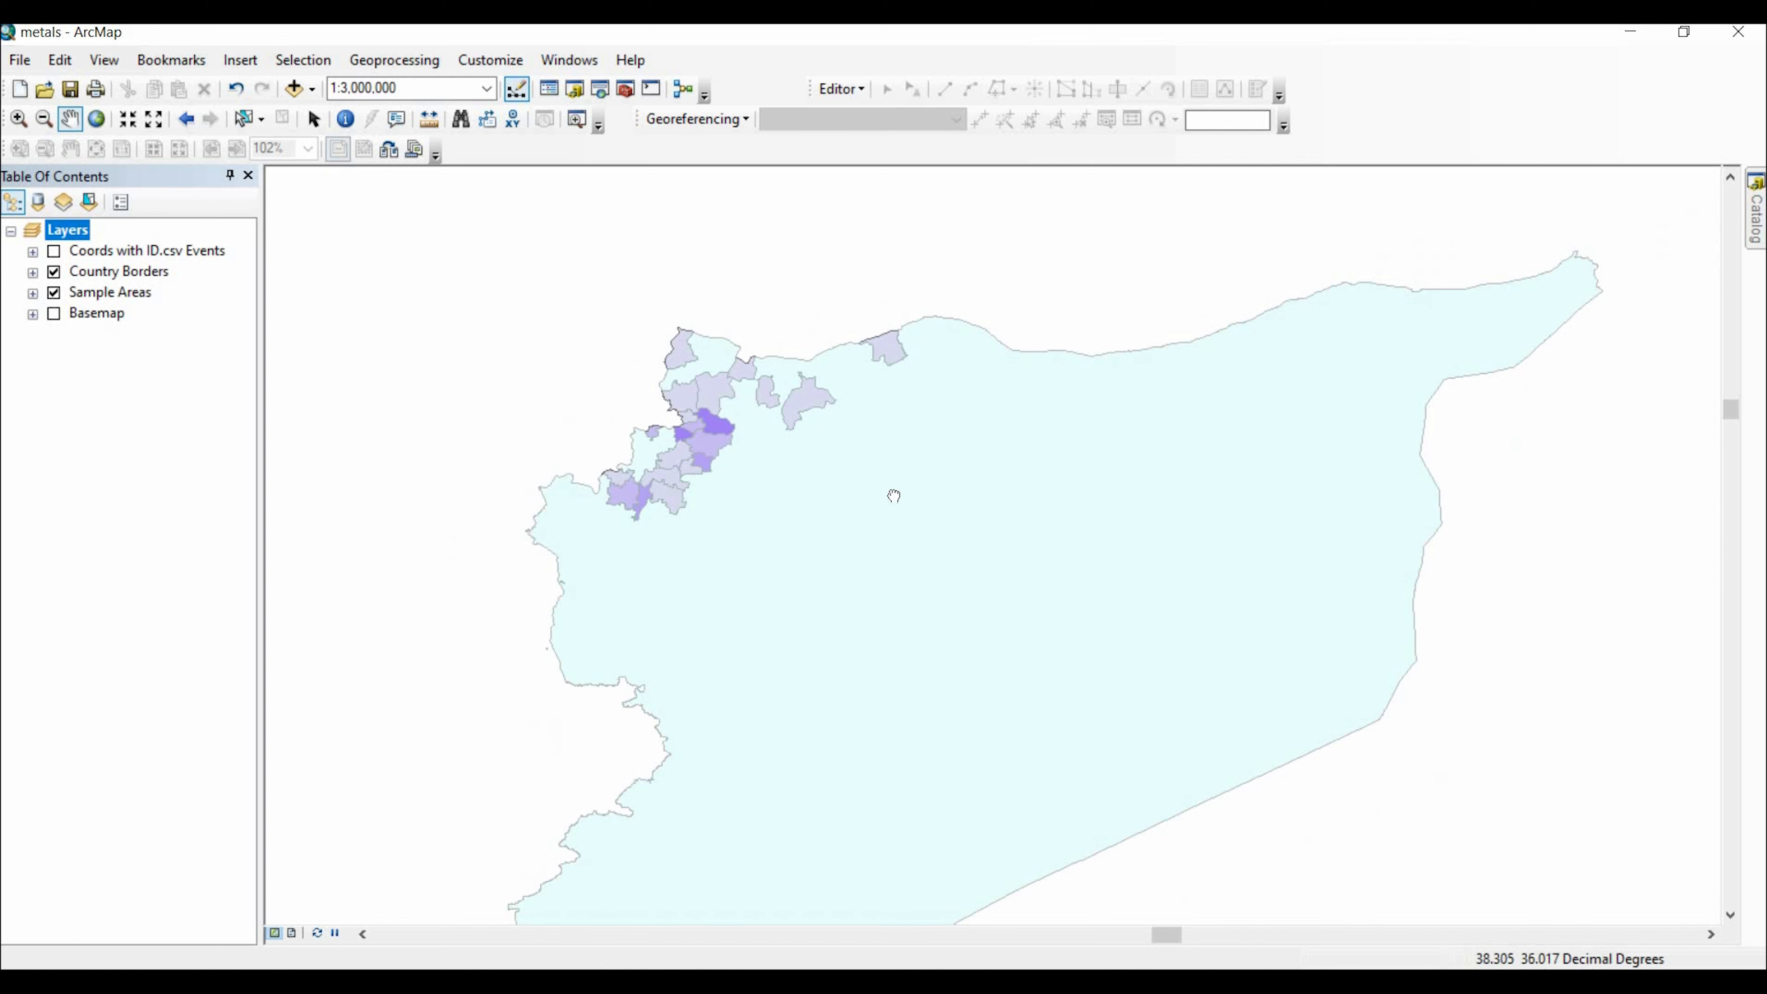
scroll(895, 529, down, 1)
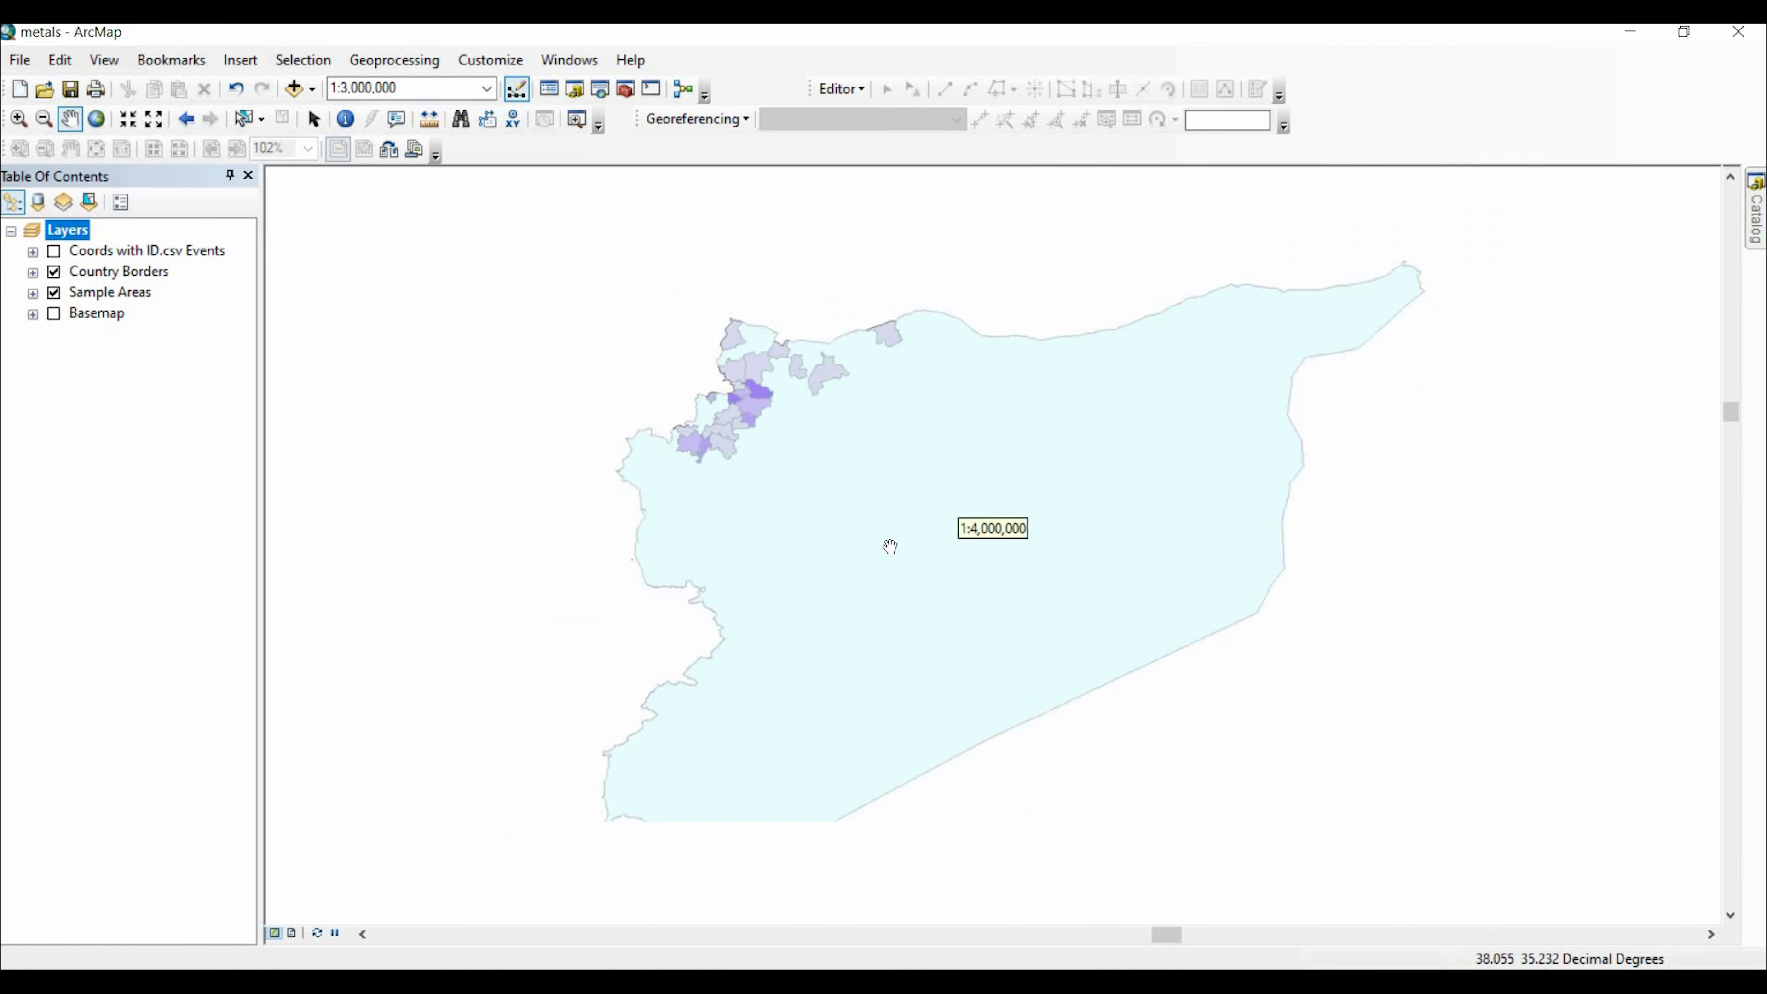
click(291, 933)
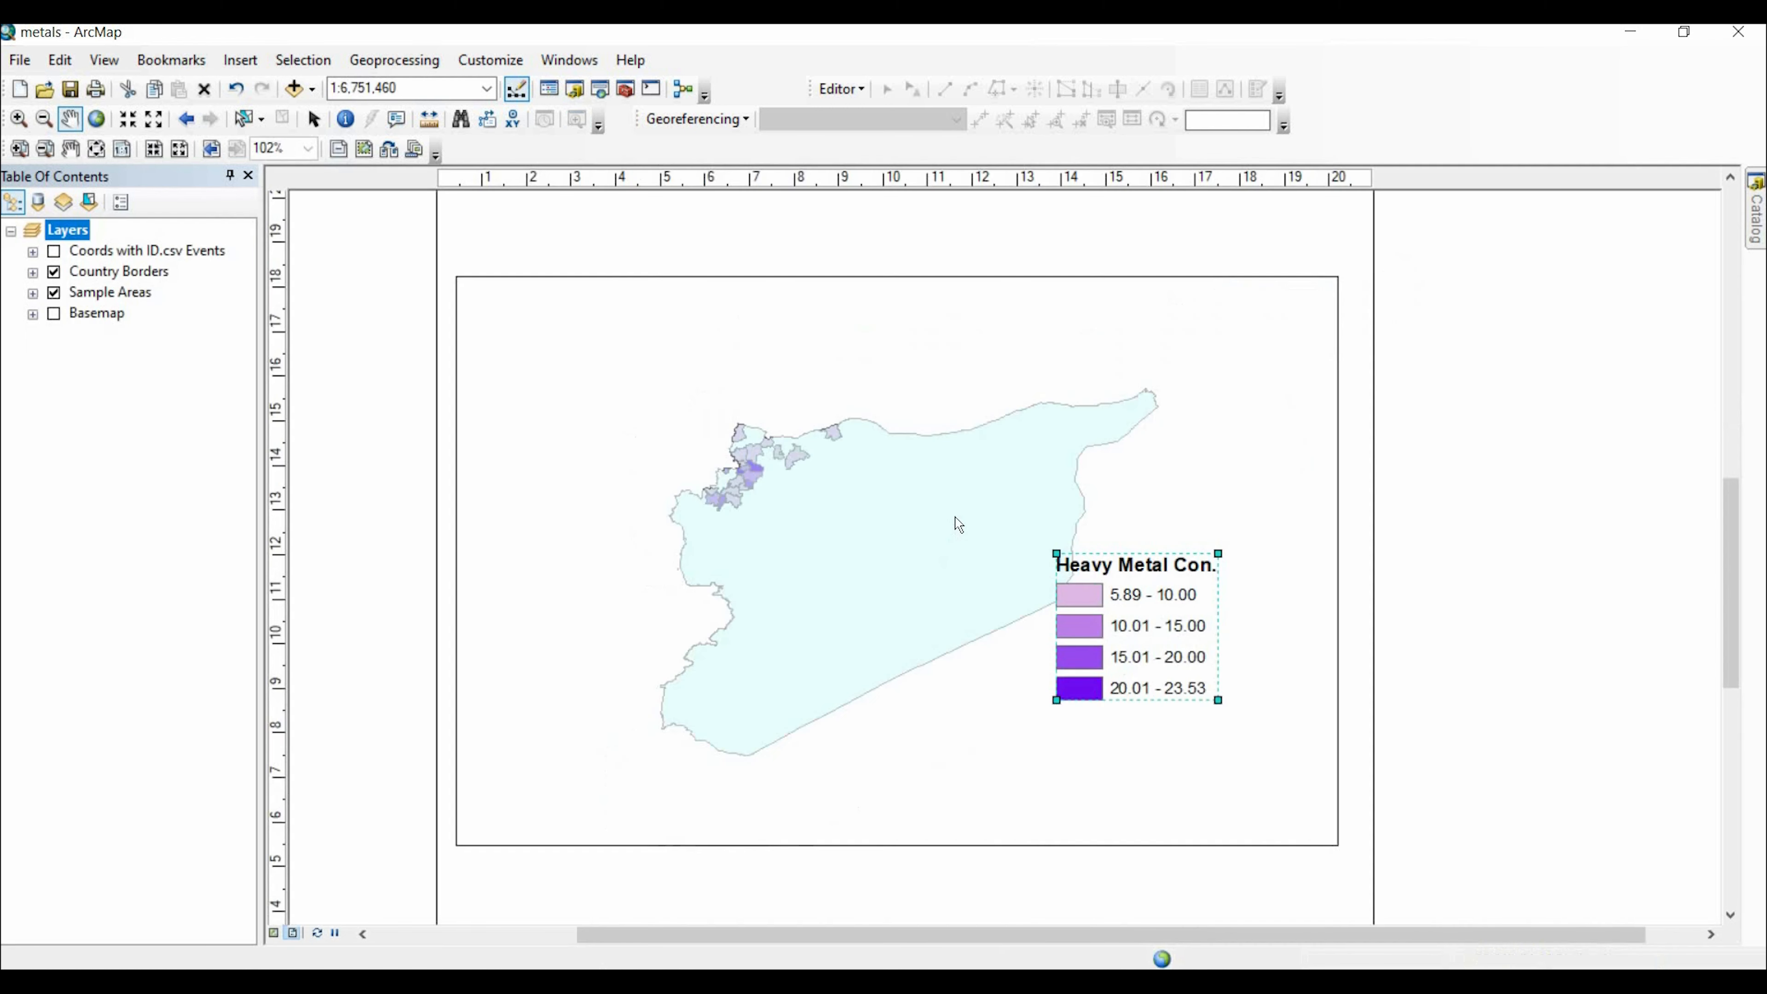
drag(1169, 616, 1218, 703)
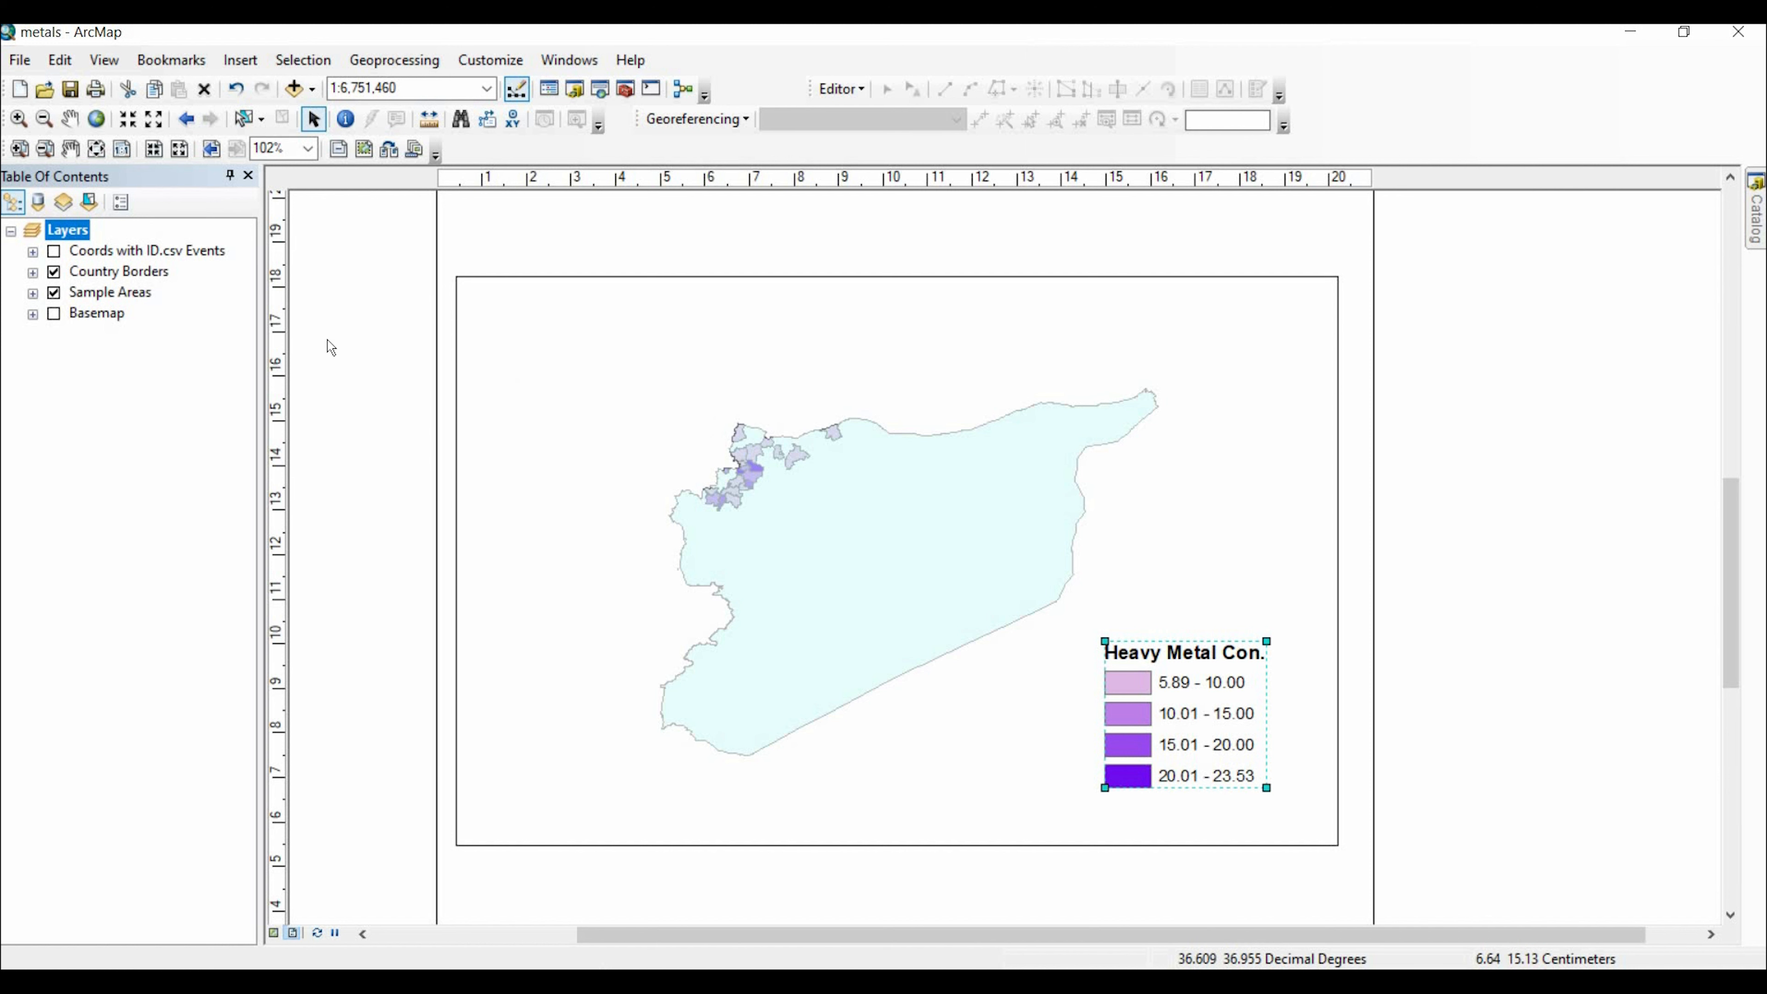
- Turn on the Basemap layer and show the sample areas in data view at 1:2,000,000
click(51, 316)
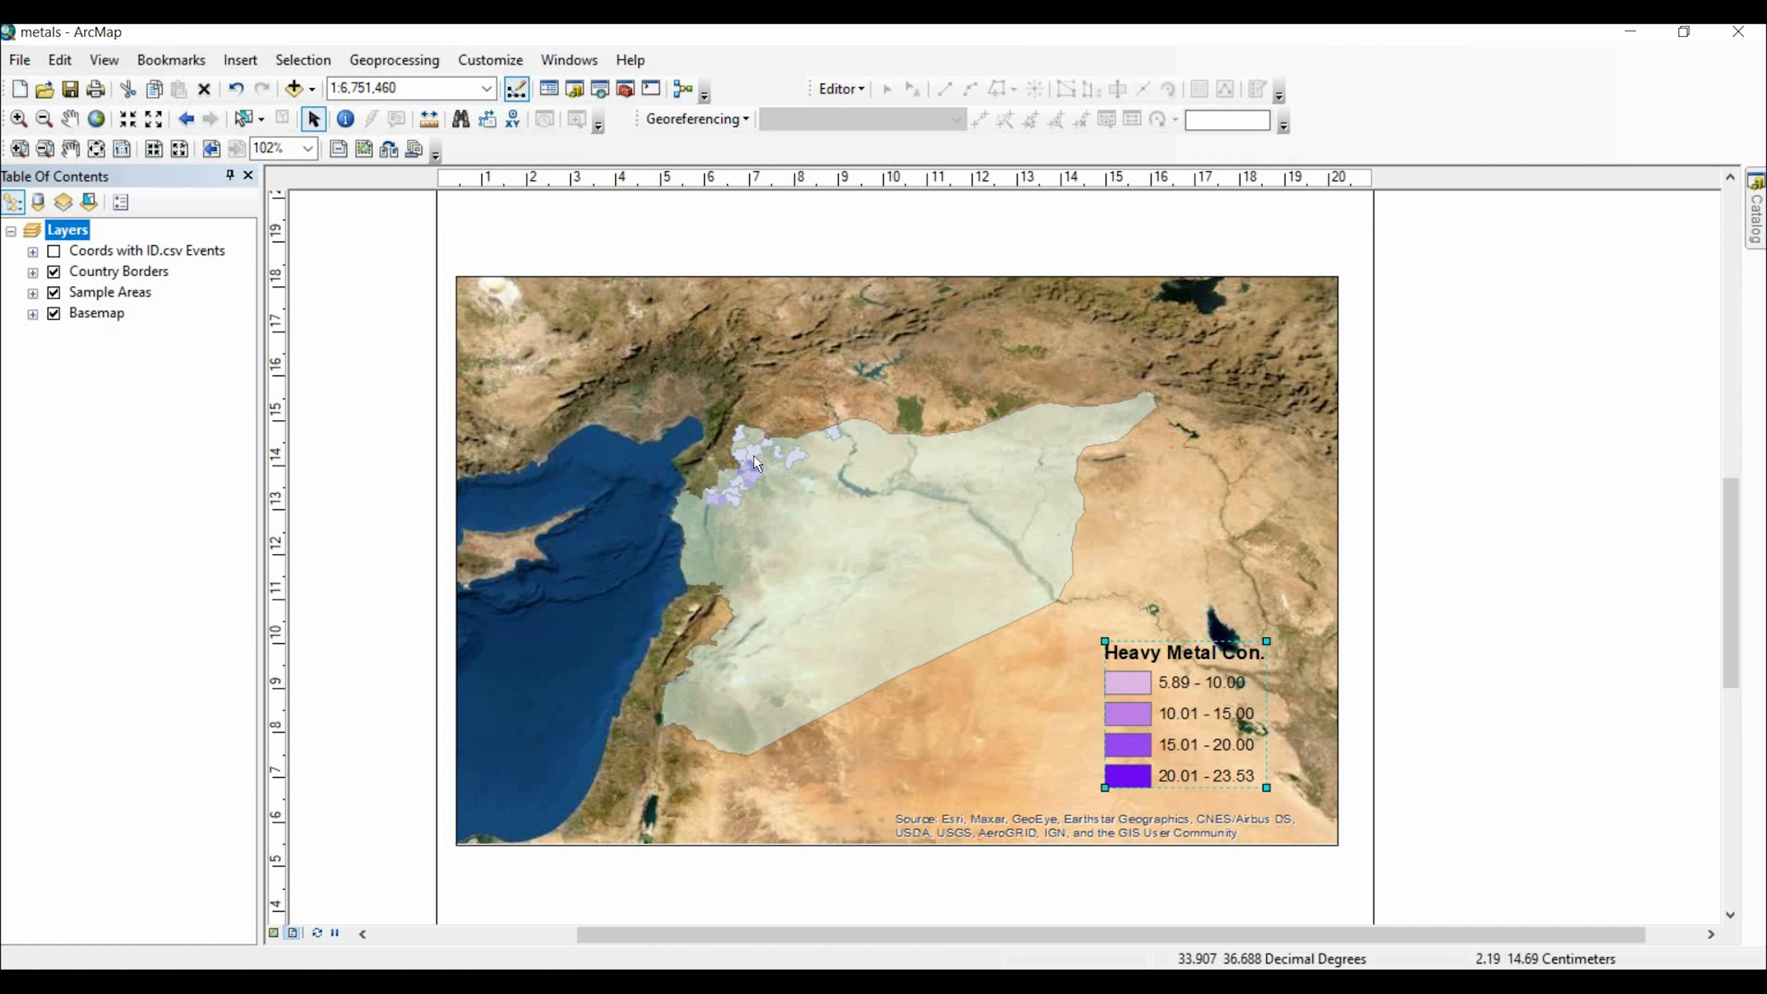
scroll(754, 454, up, 5)
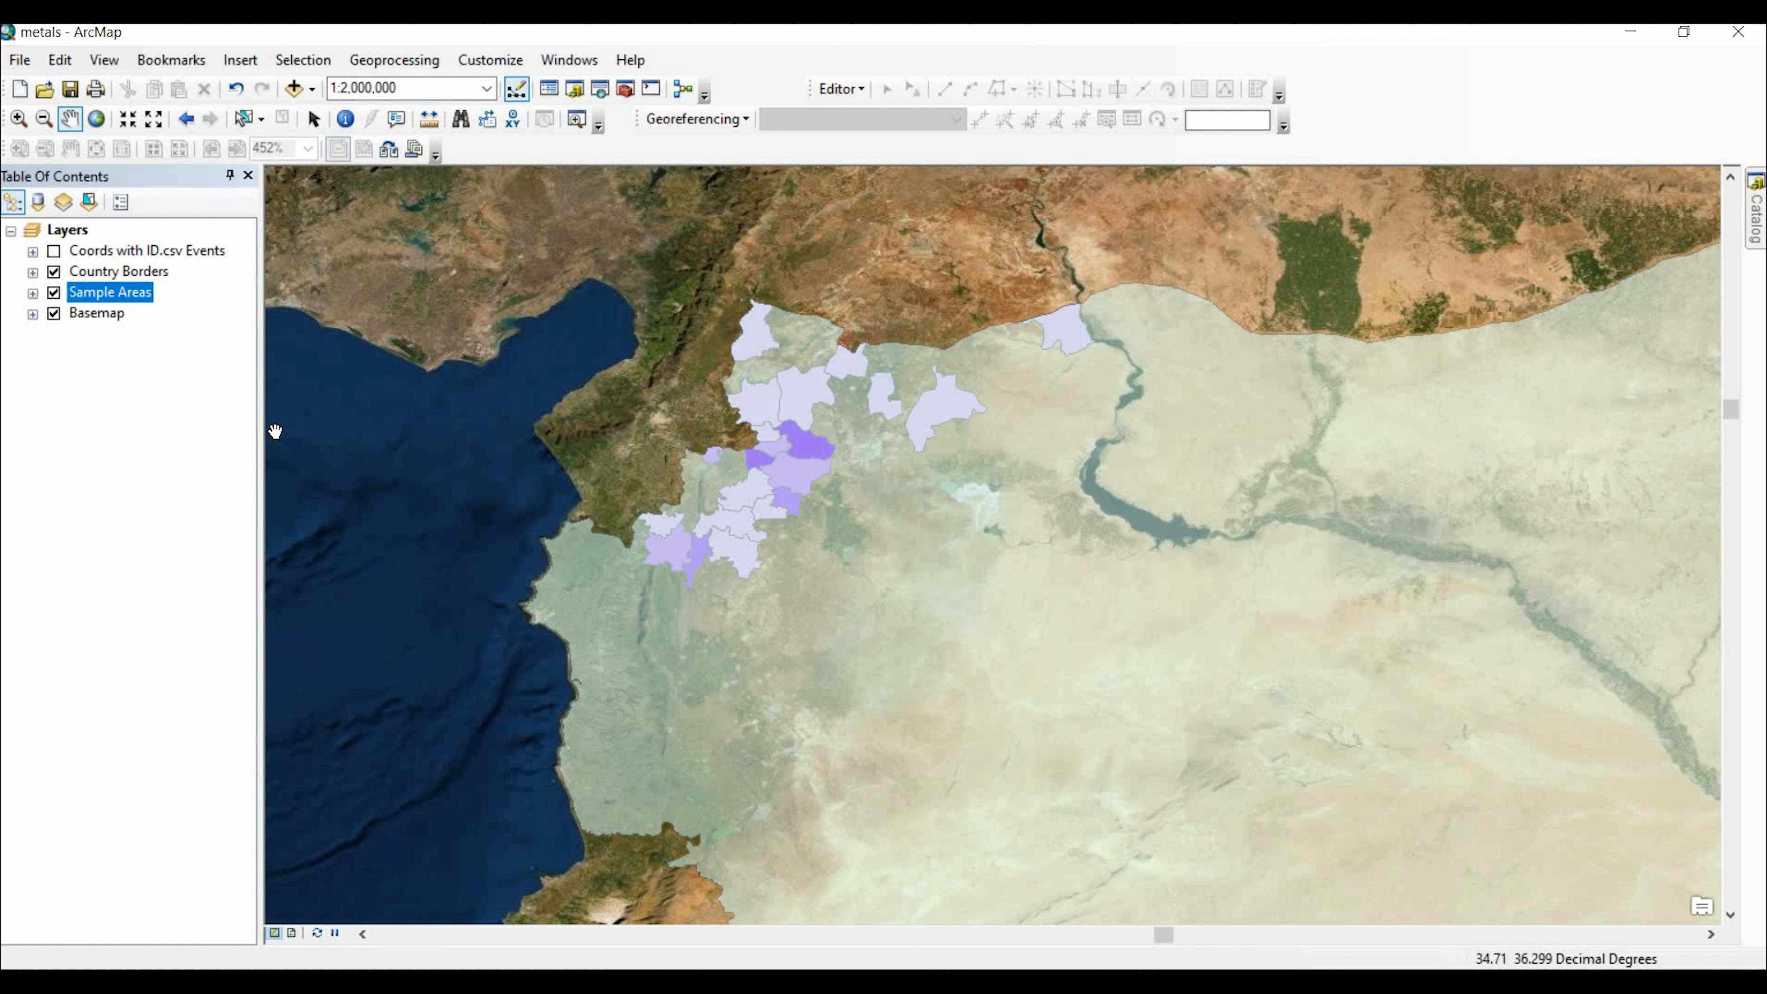
- Examine the Sample Areas attribute table with its joined coordinates and HM values, and close it
right_click(129, 292)
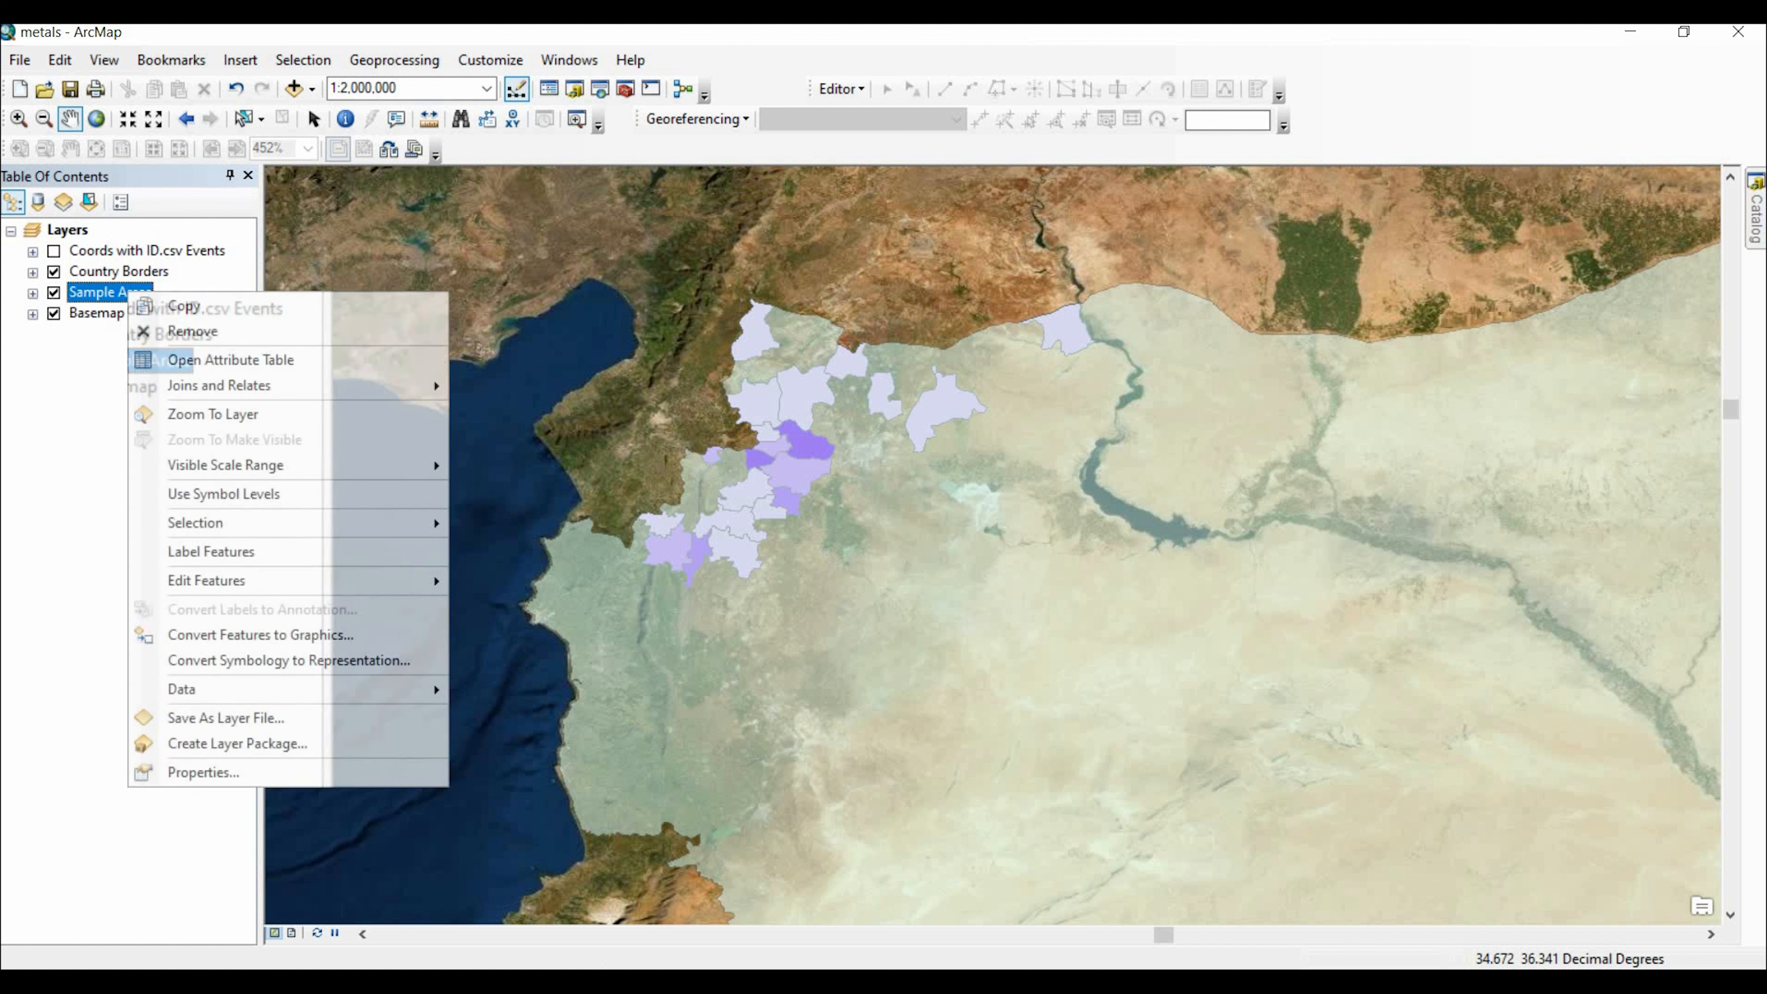
click(206, 360)
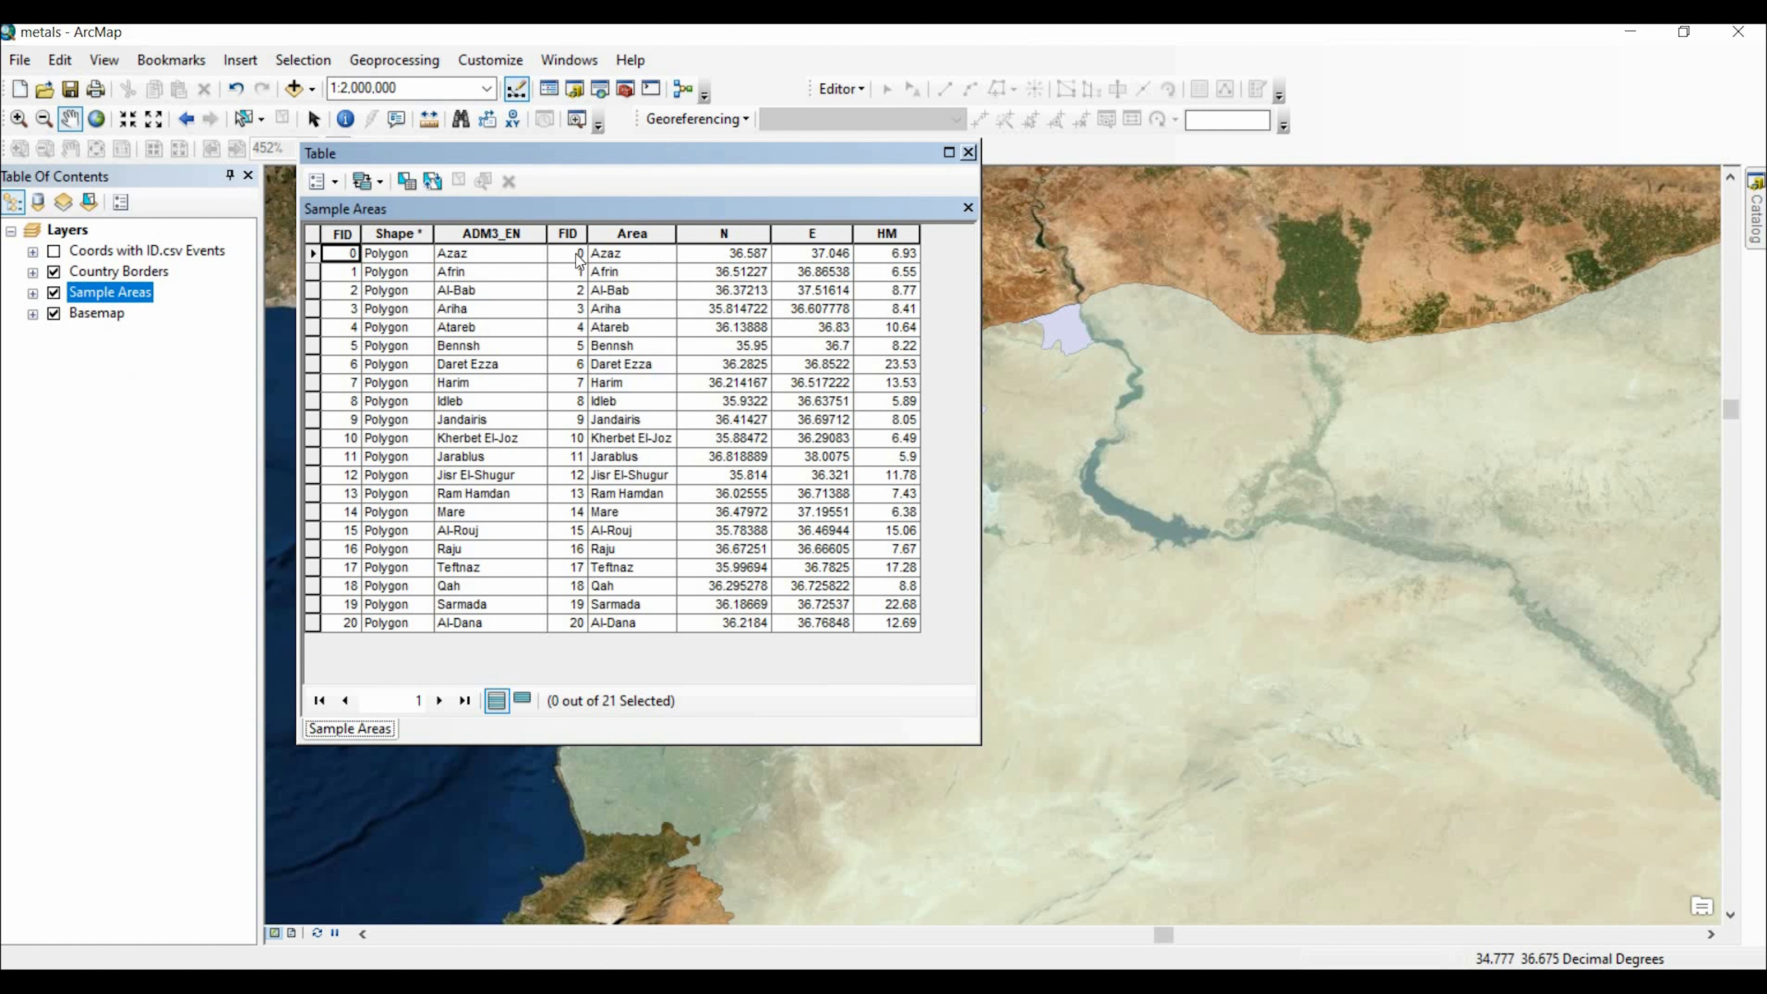
click(968, 152)
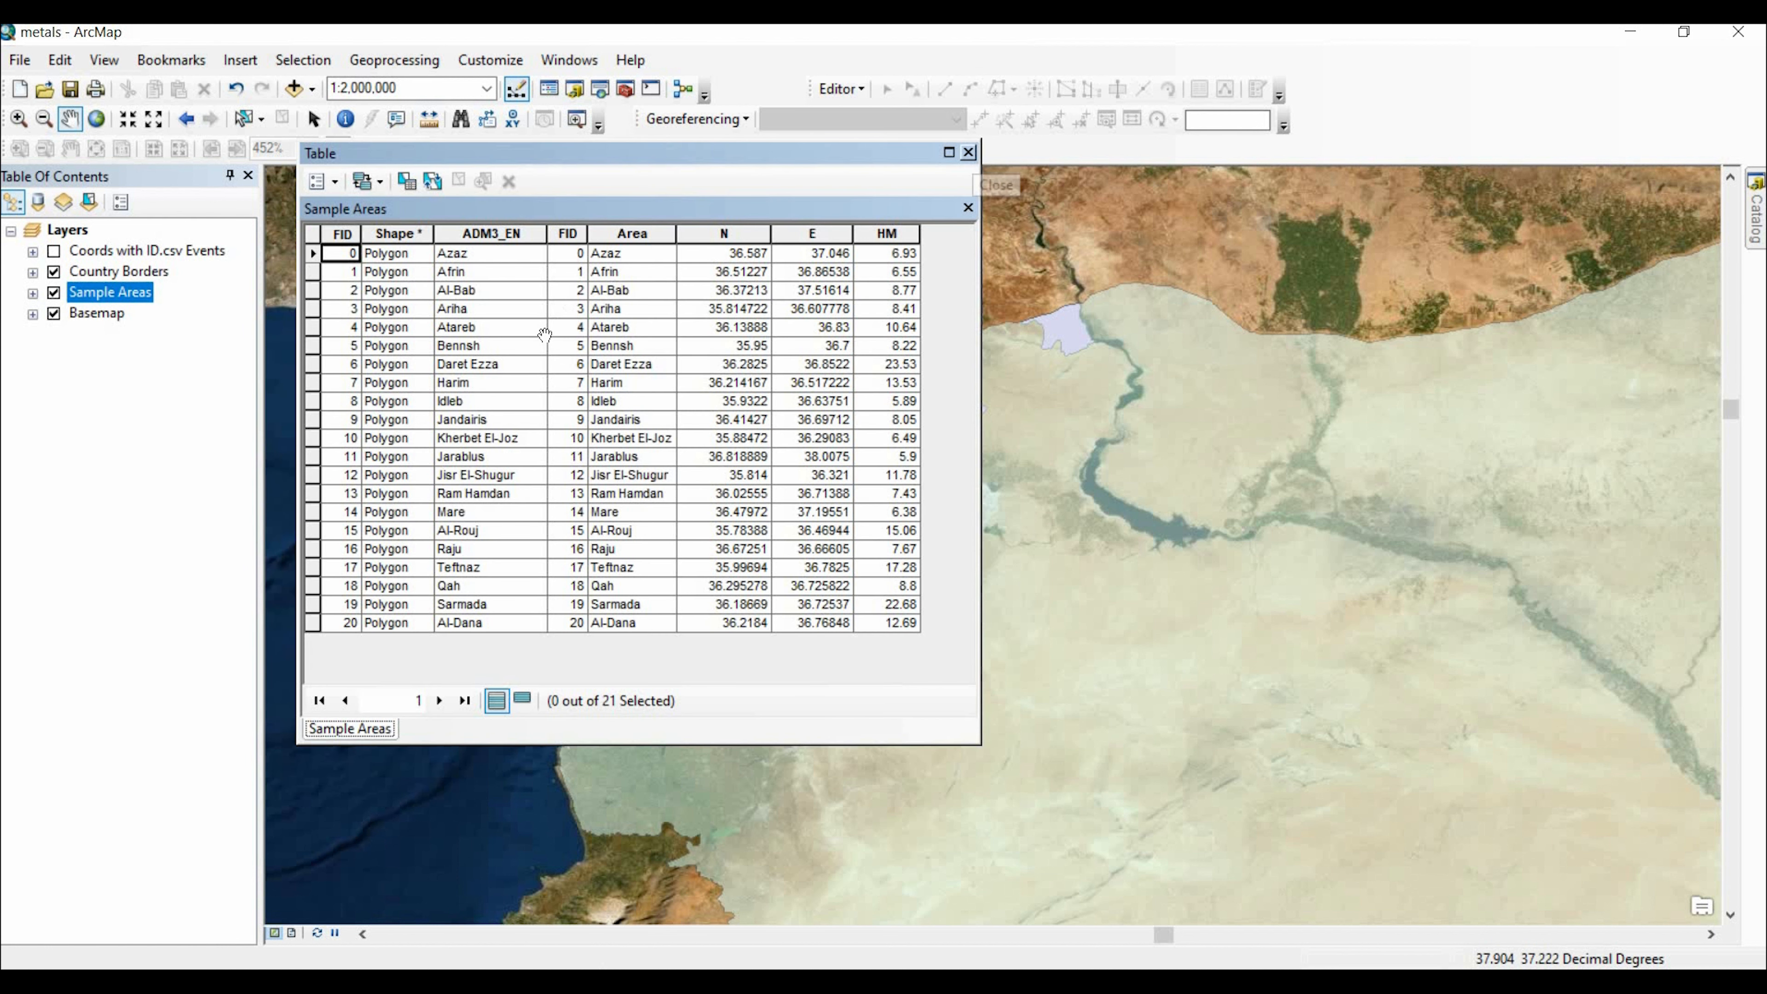
click(53, 314)
click(53, 313)
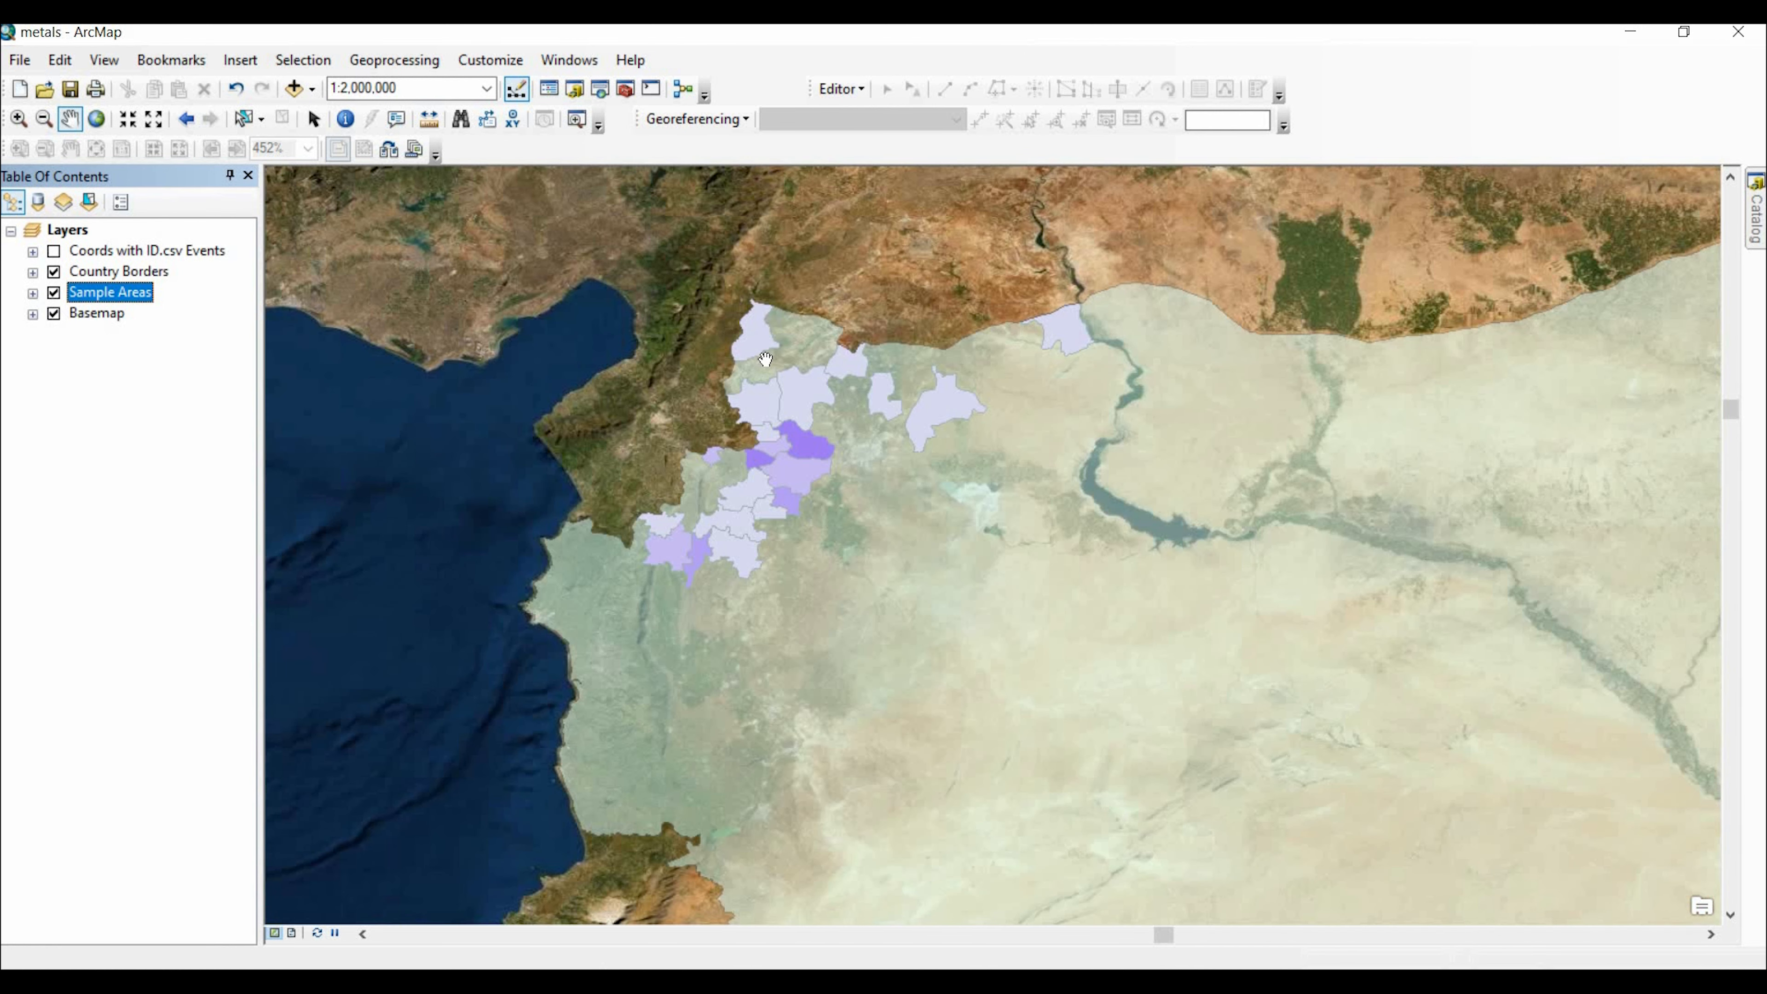
- Display the Coords with ID.csv Events points to check their labels against the sample areas, and hide the layer again
scroll(670, 319, up, 2)
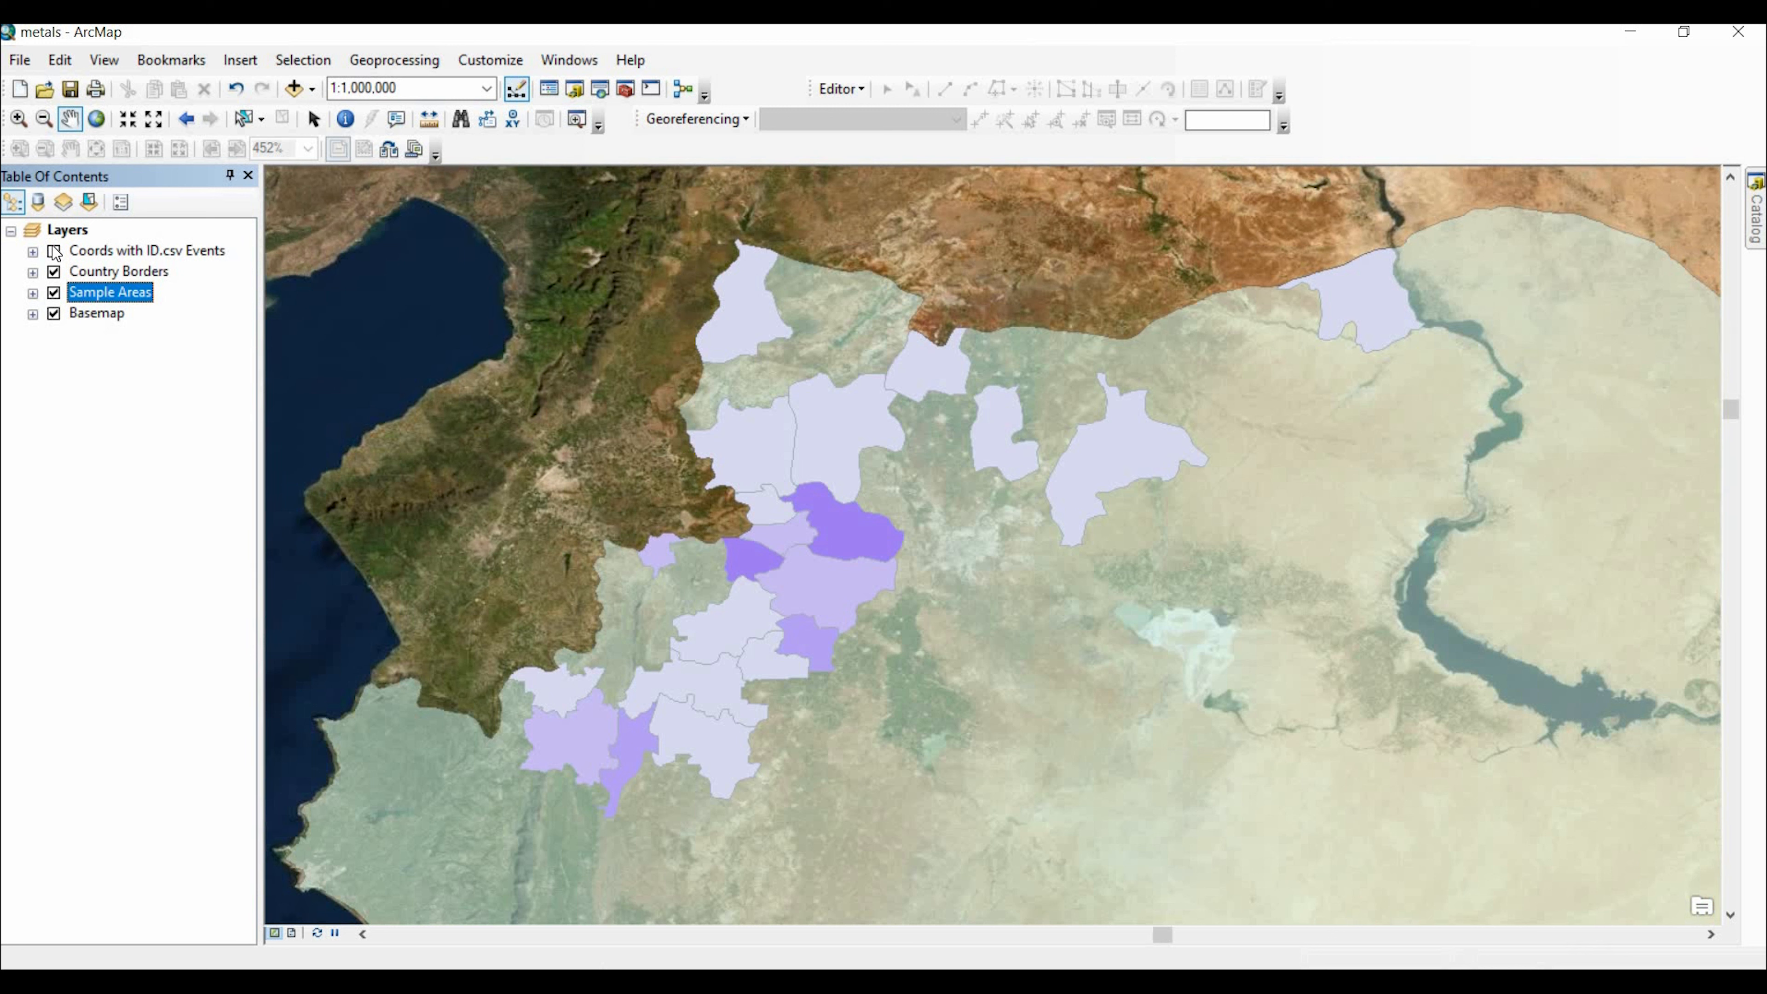
click(55, 251)
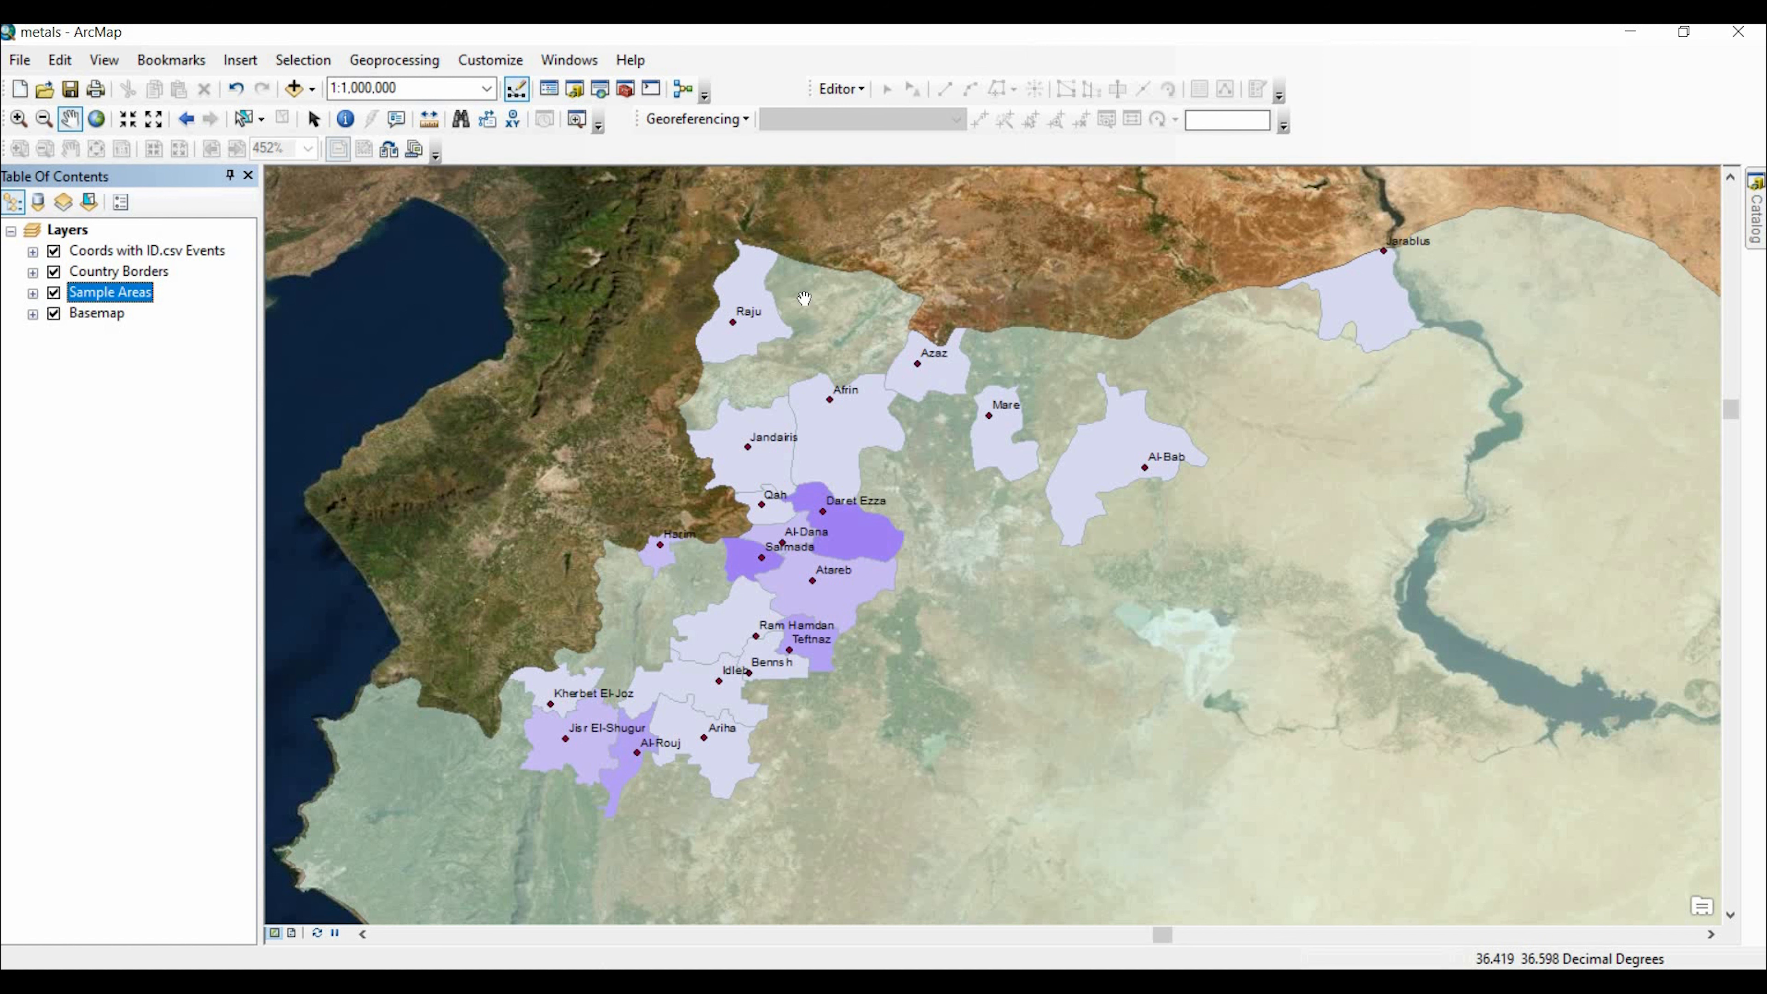
scroll(814, 284, down, 2)
scroll(696, 352, down, 2)
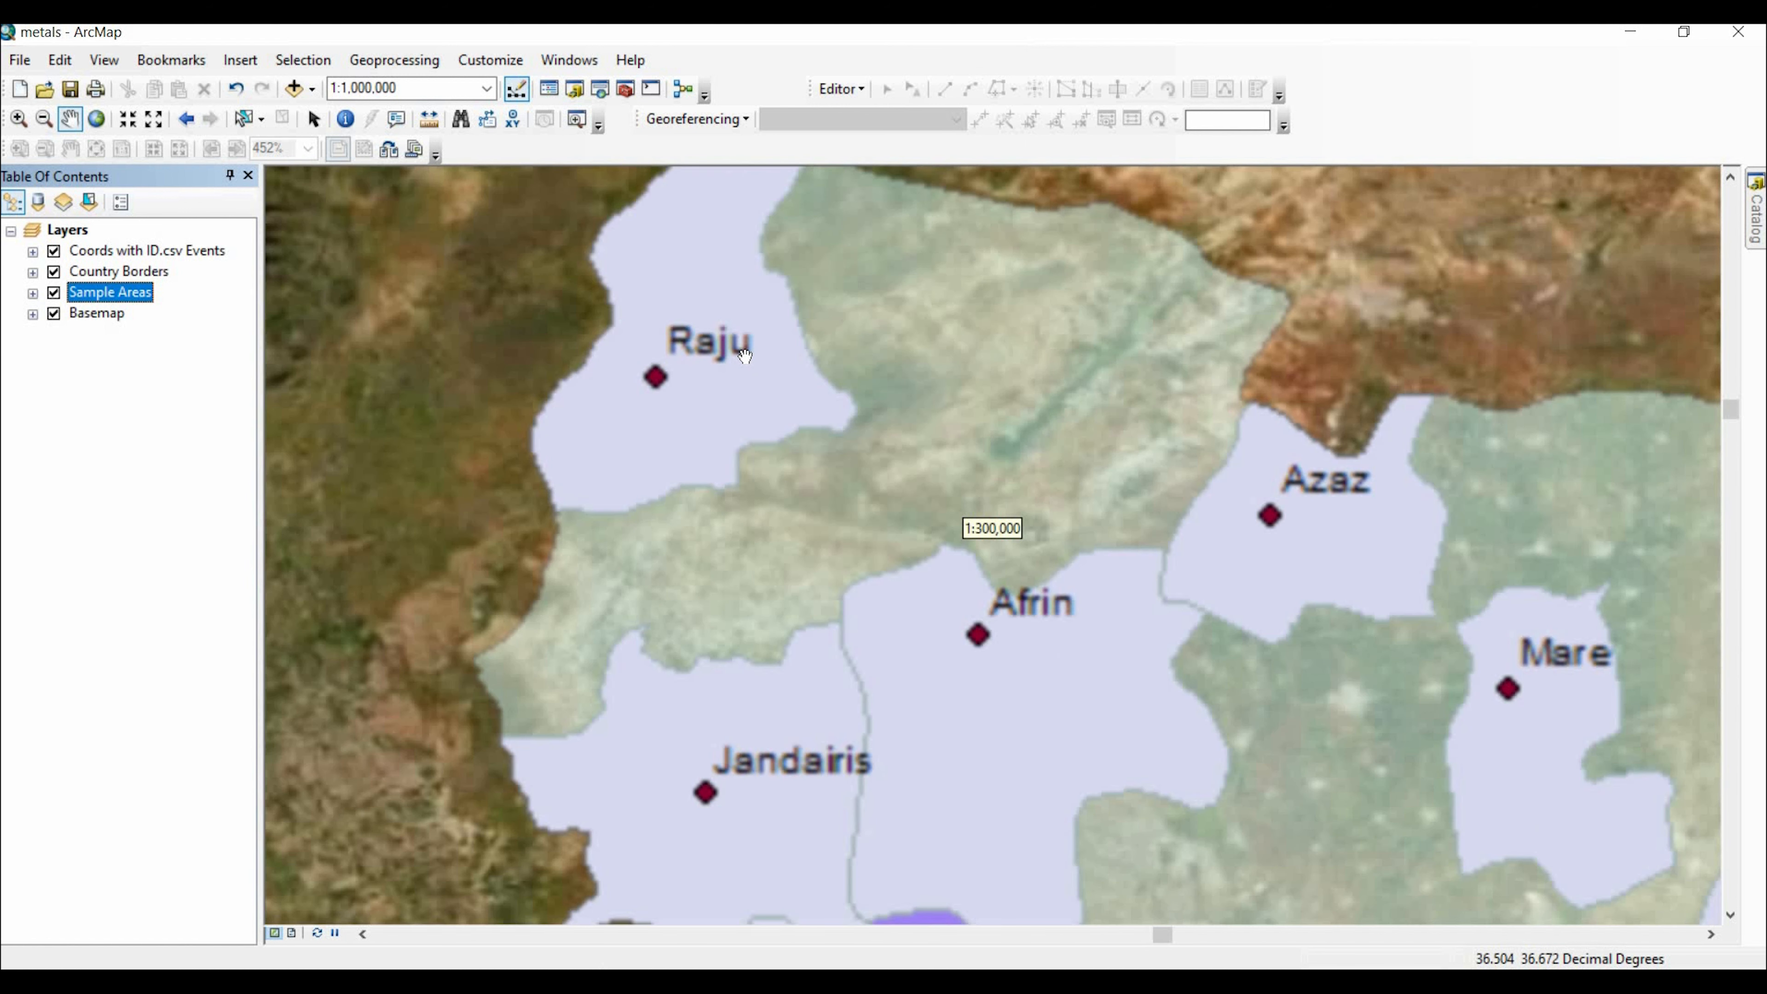
scroll(744, 360, down, 2)
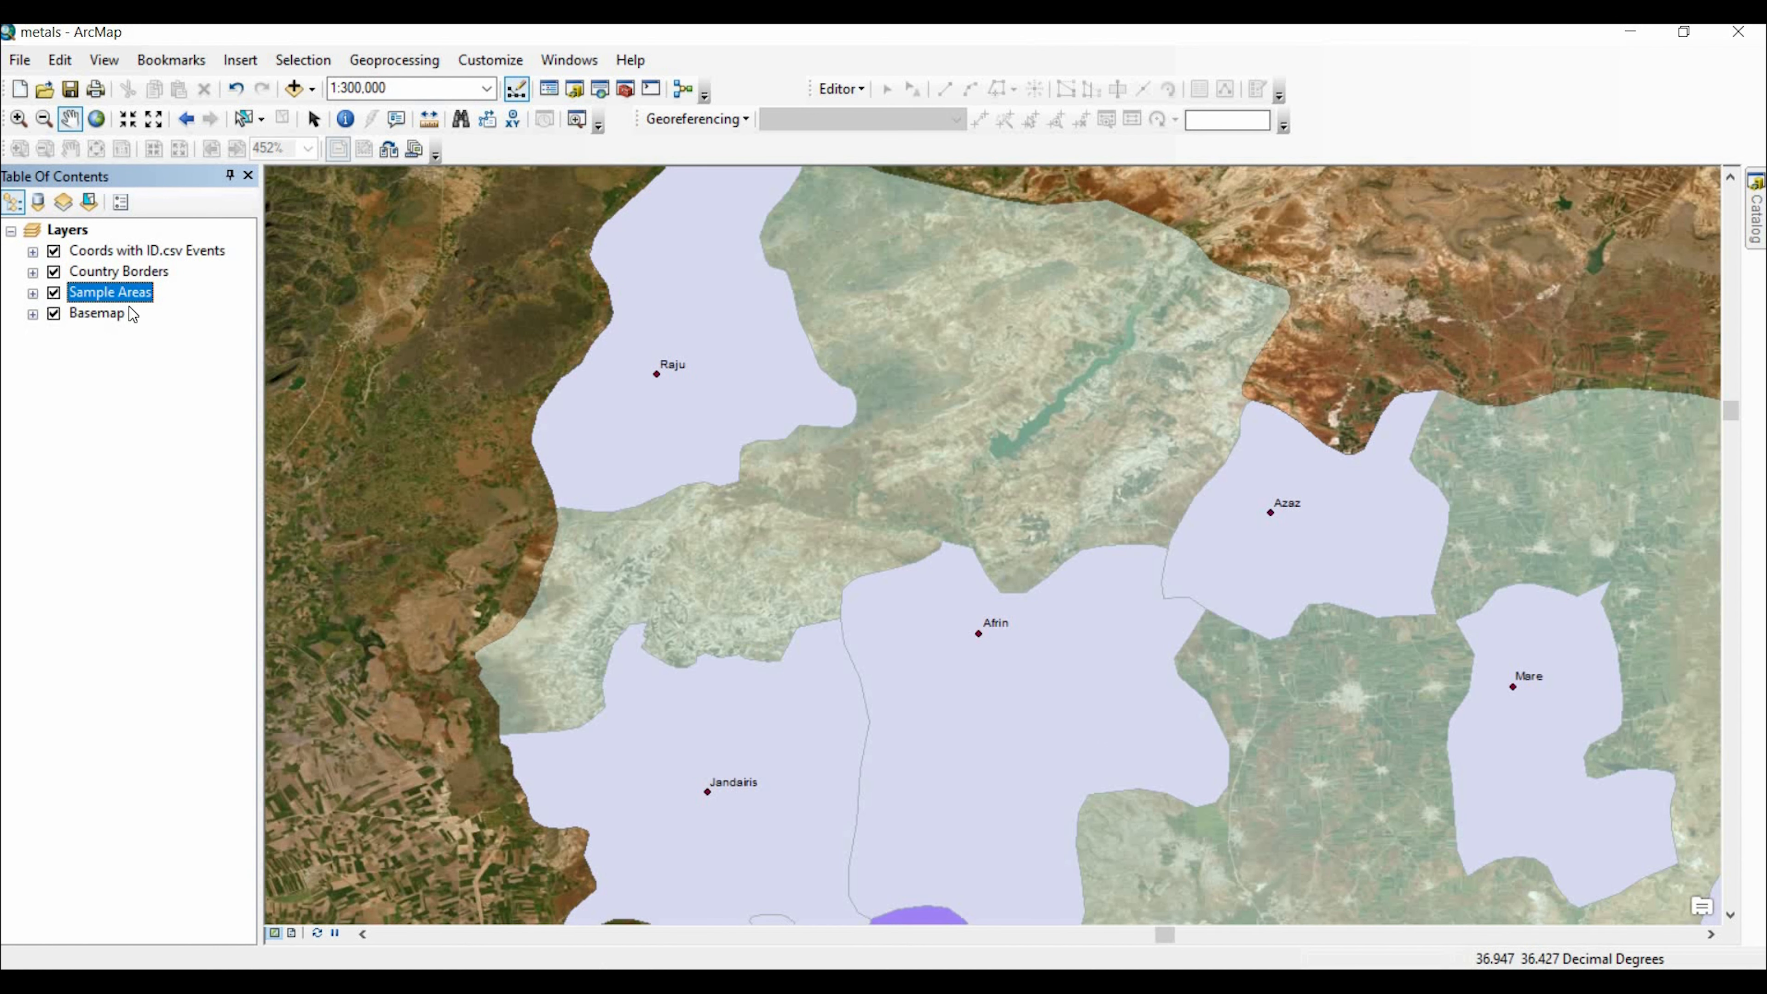
click(54, 251)
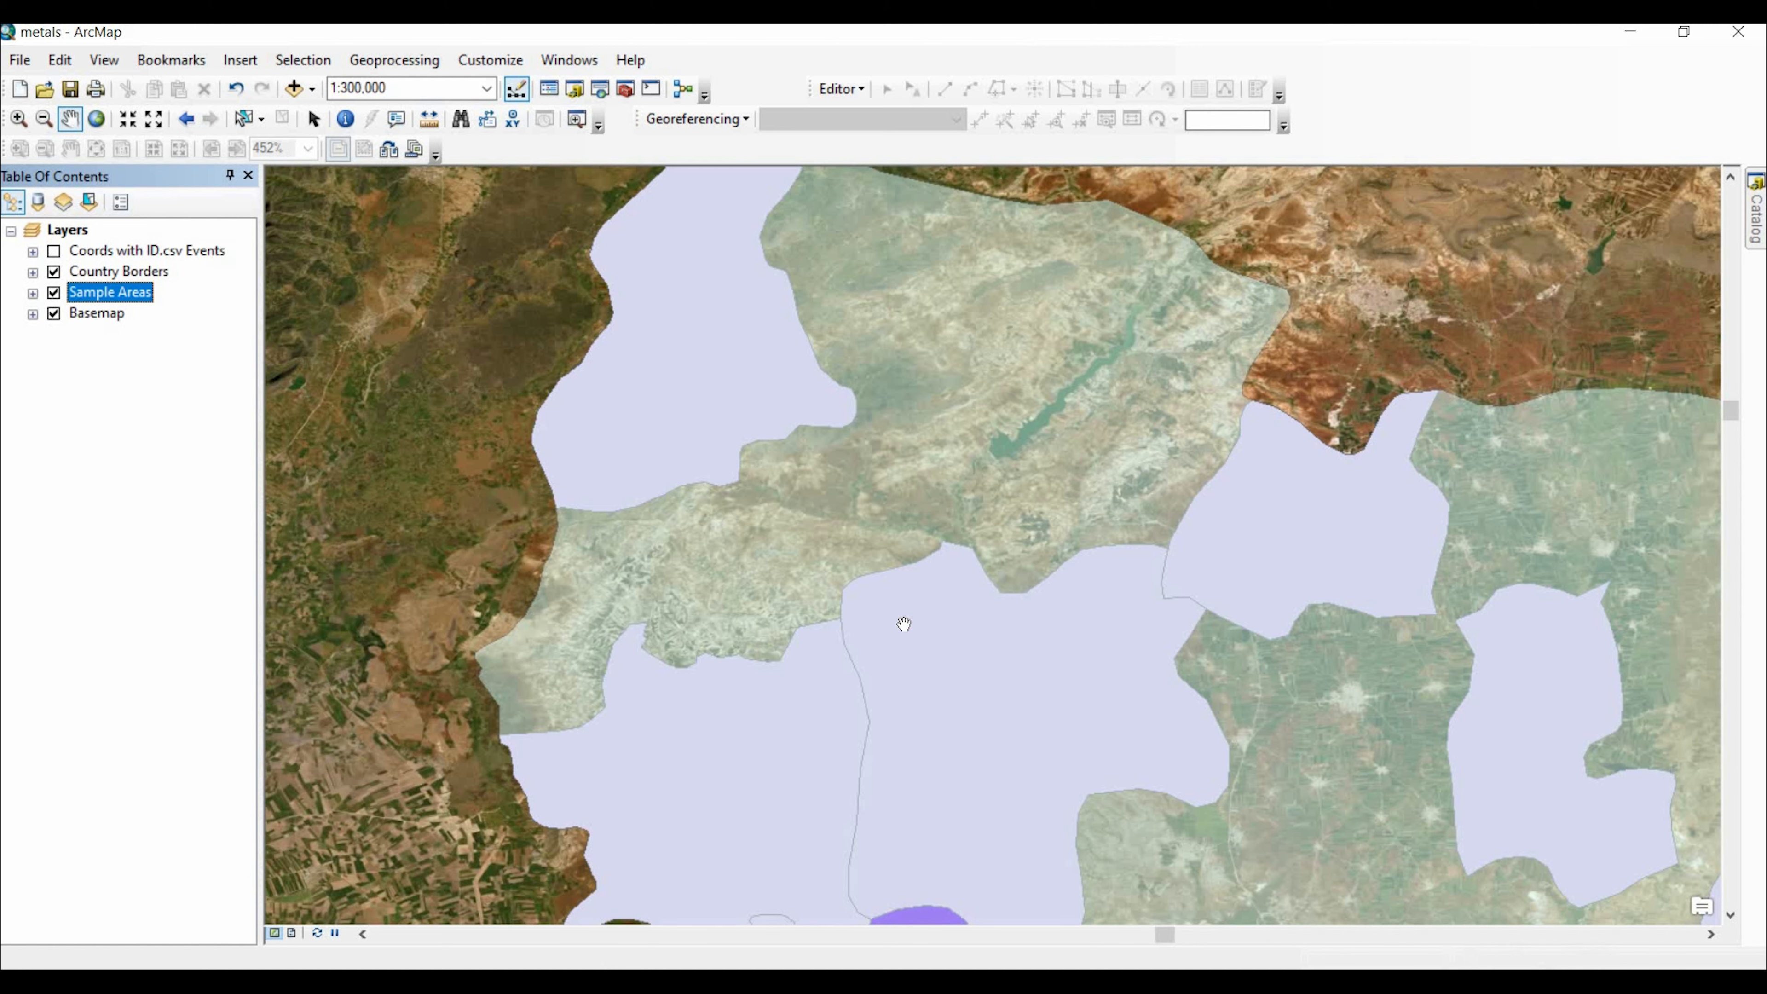
- Frame all the sample areas in the map at 1:1,000,000 and return to the layout view
scroll(860, 829, up, 3)
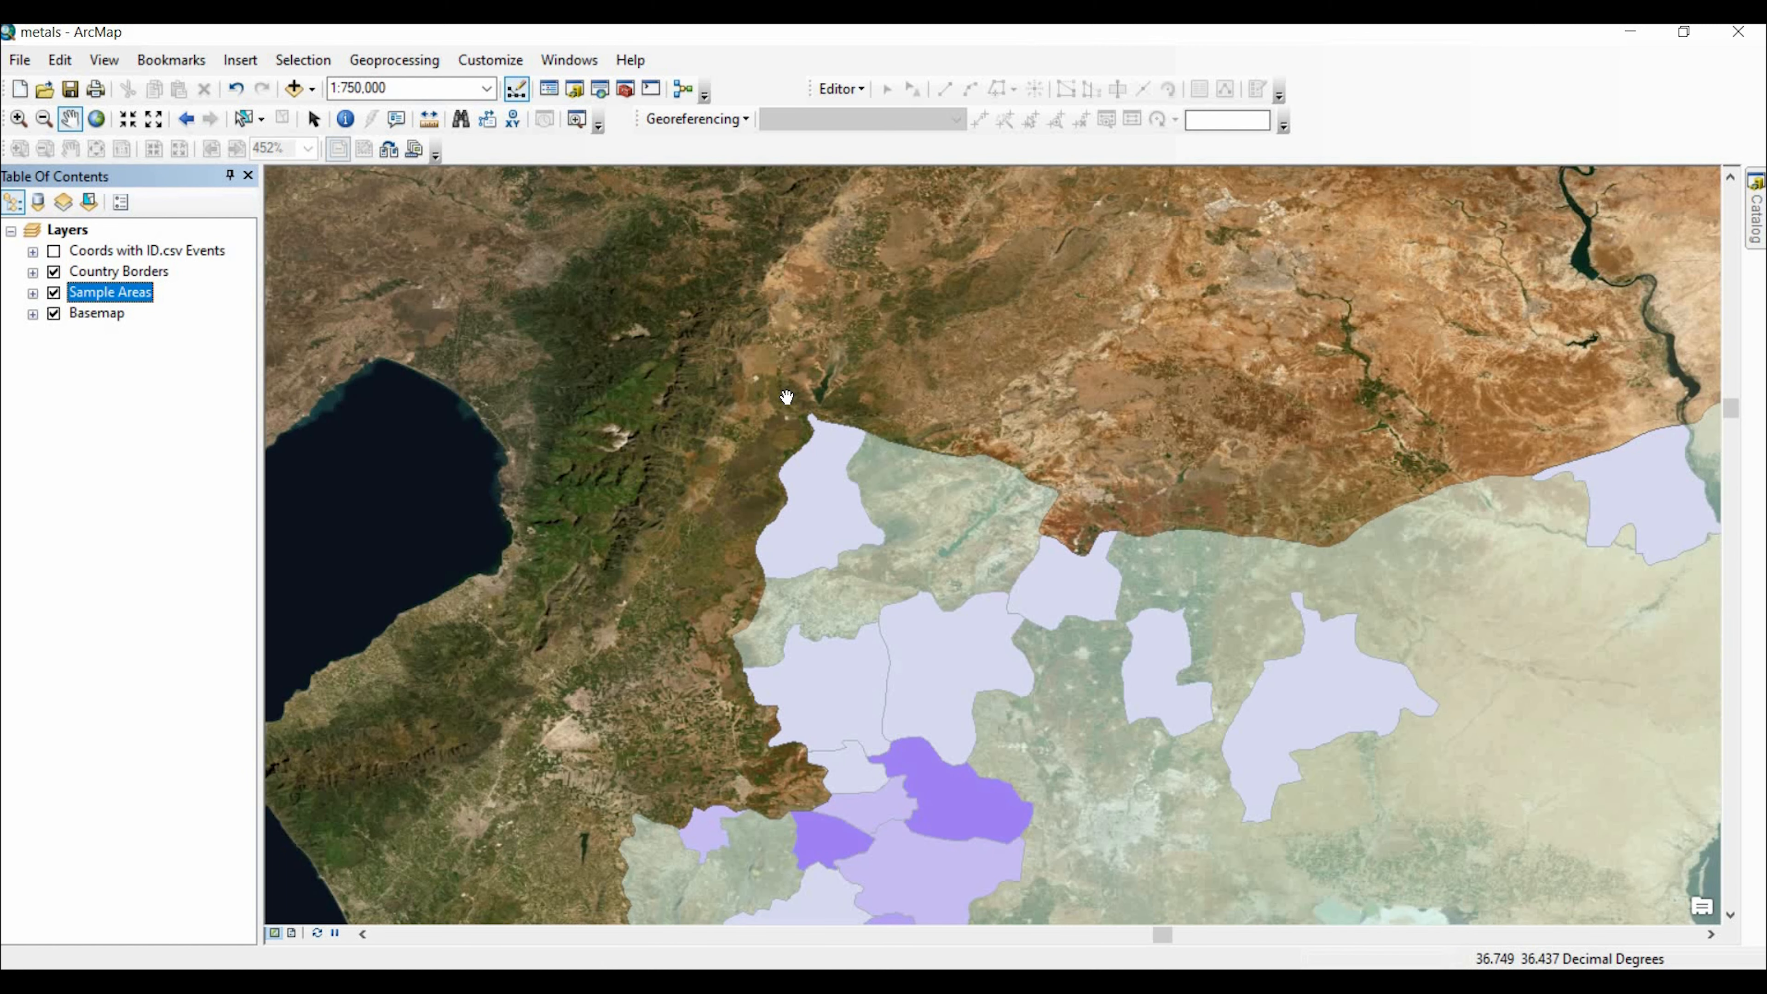
drag(863, 663, 671, 189)
scroll(814, 369, down, 1)
scroll(856, 341, up, 2)
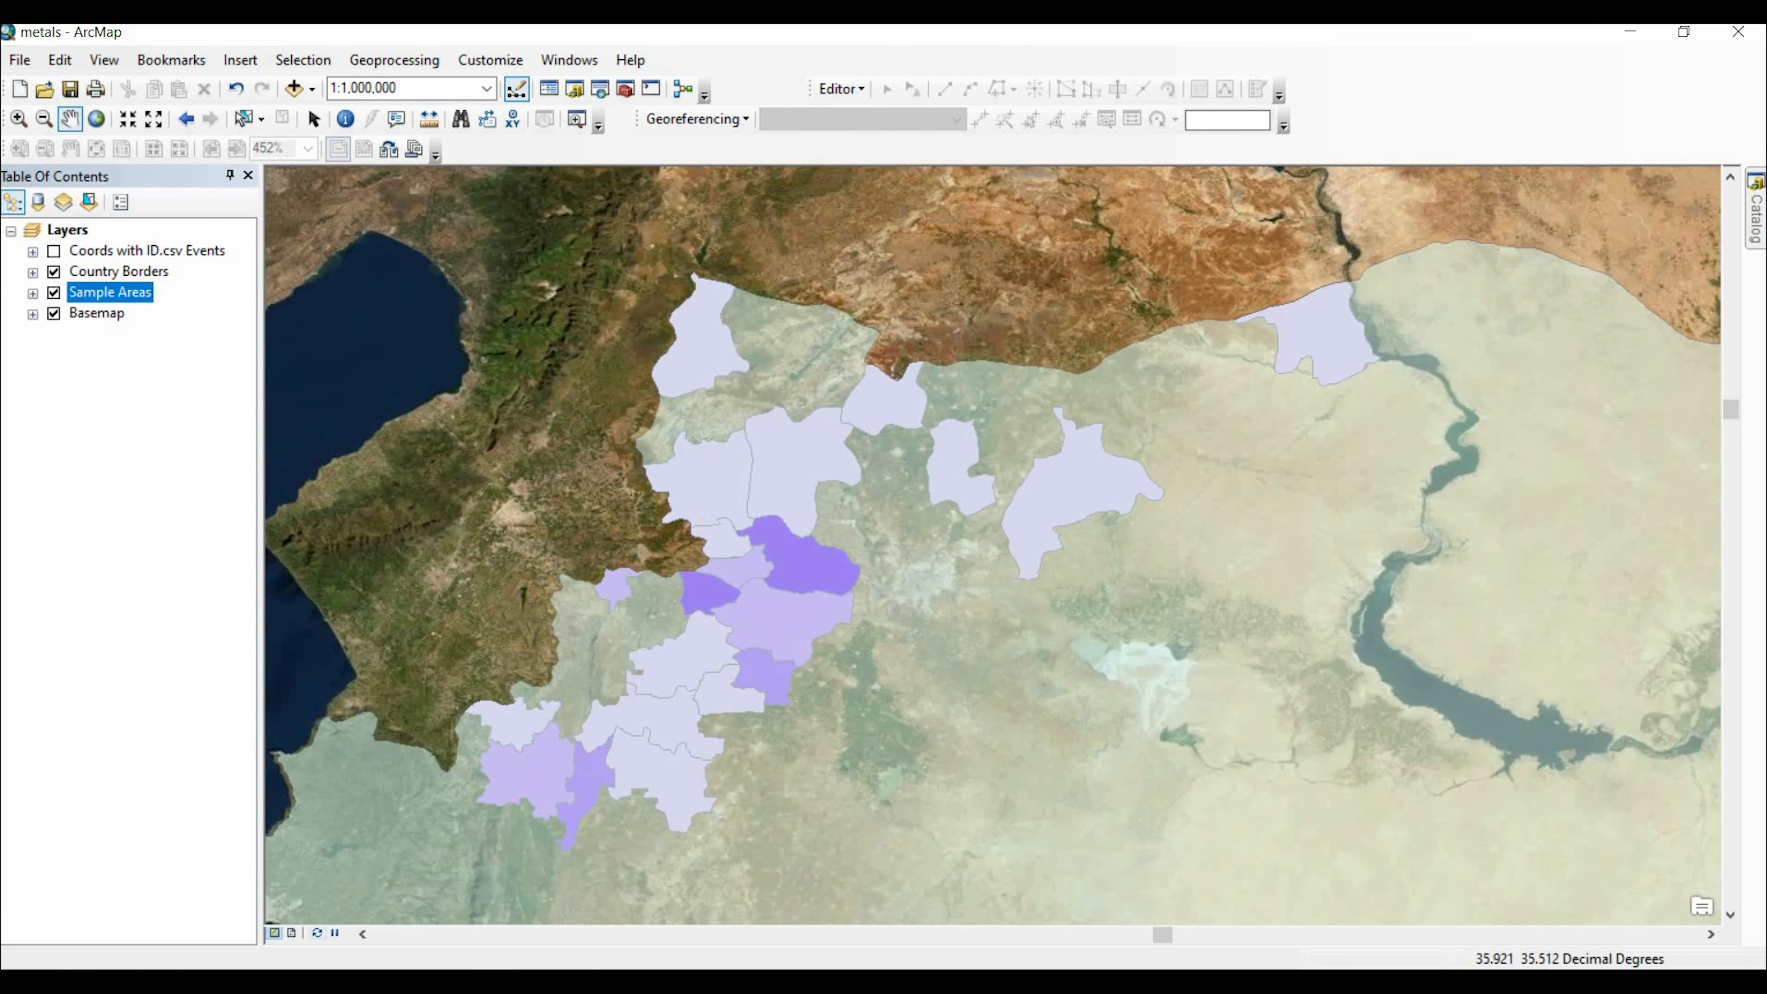
click(292, 933)
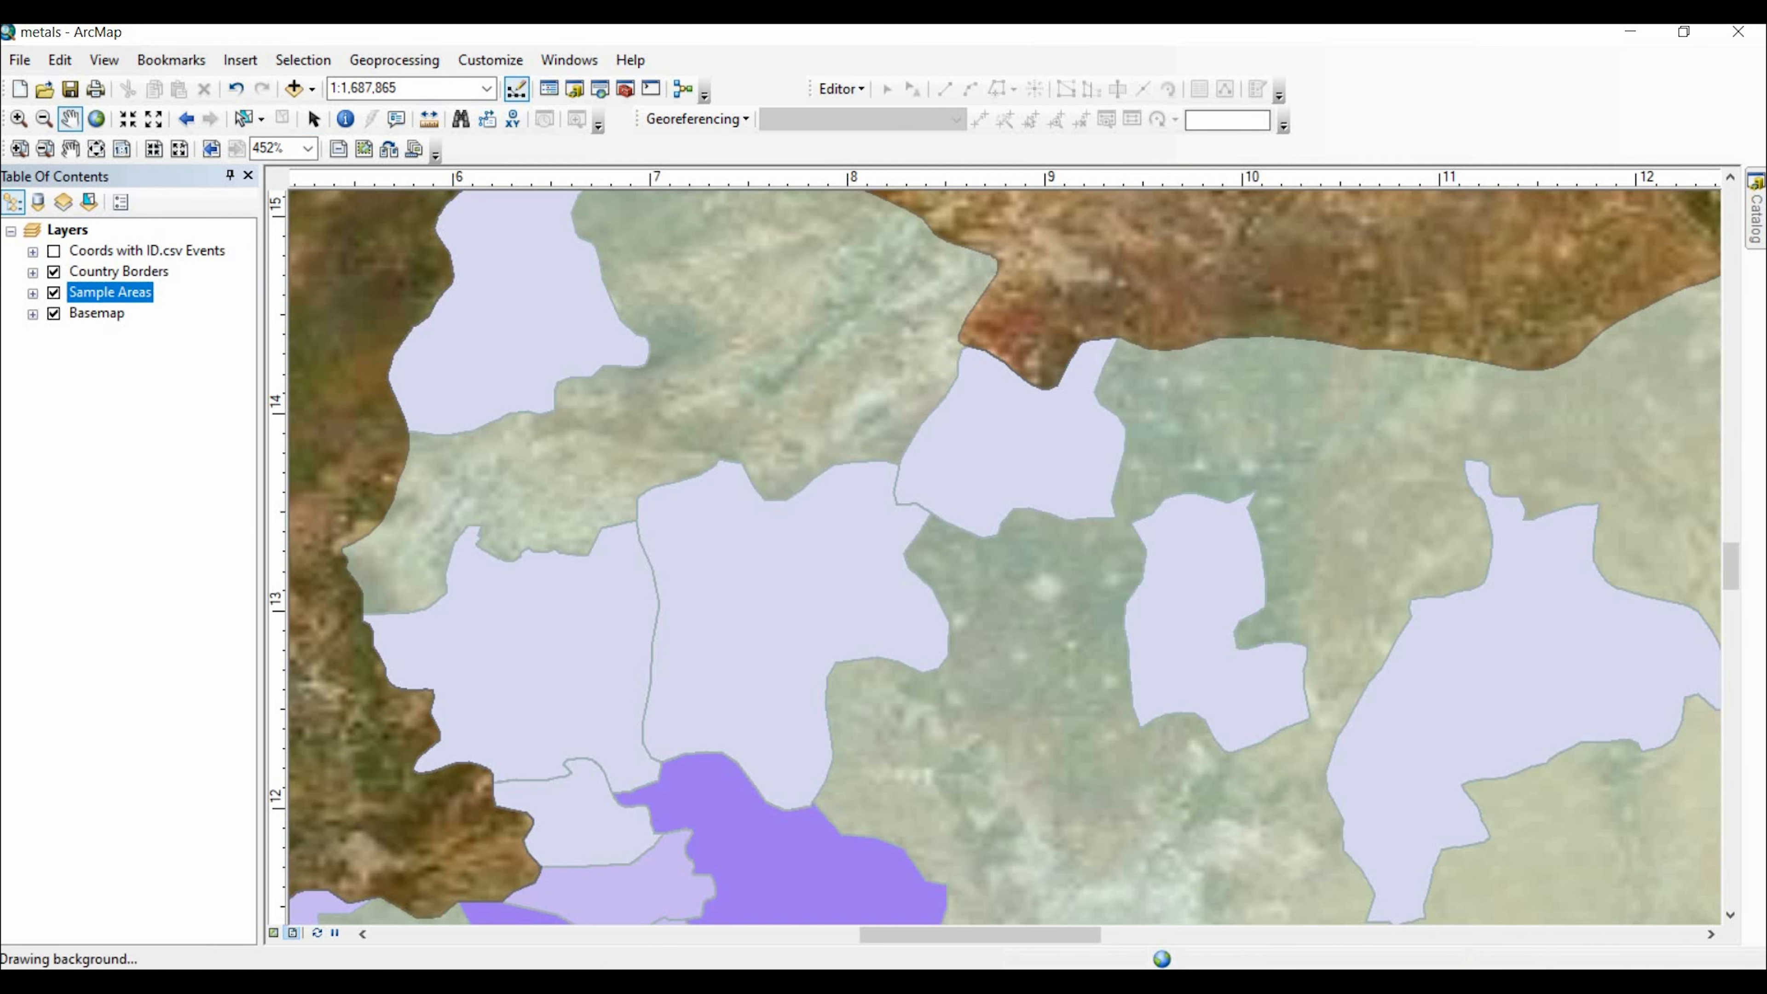
scroll(877, 463, up, 1)
scroll(623, 299, up, 5)
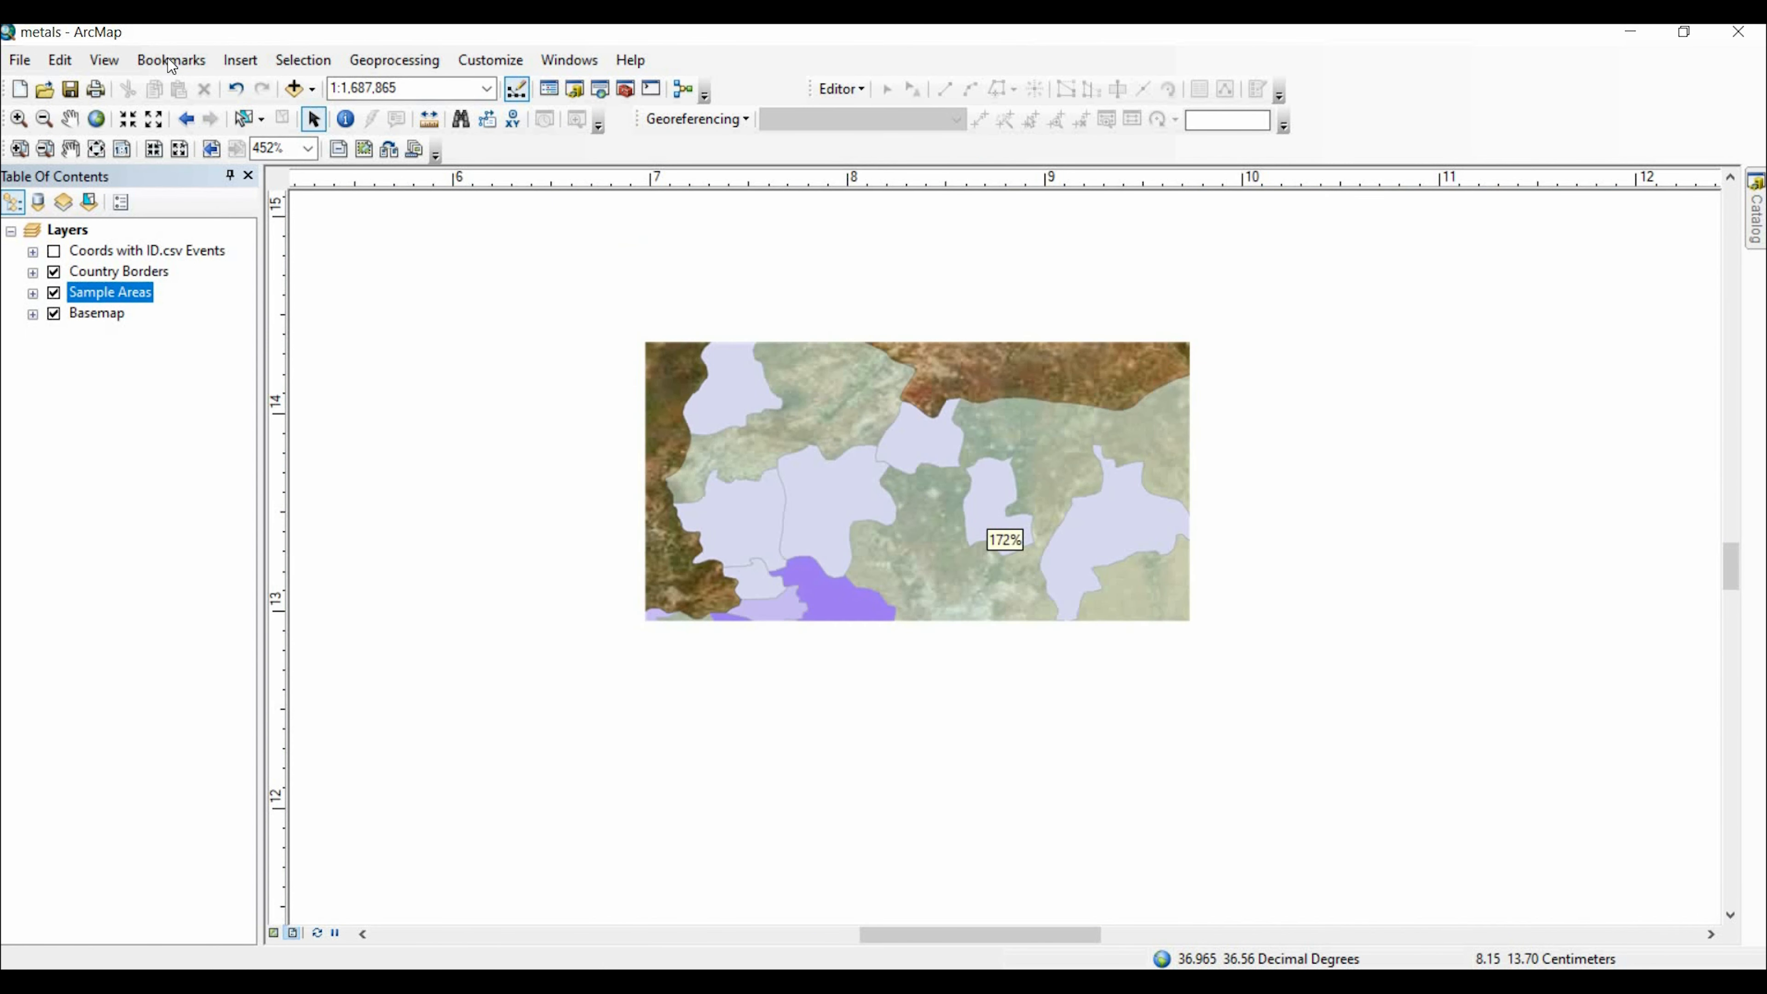